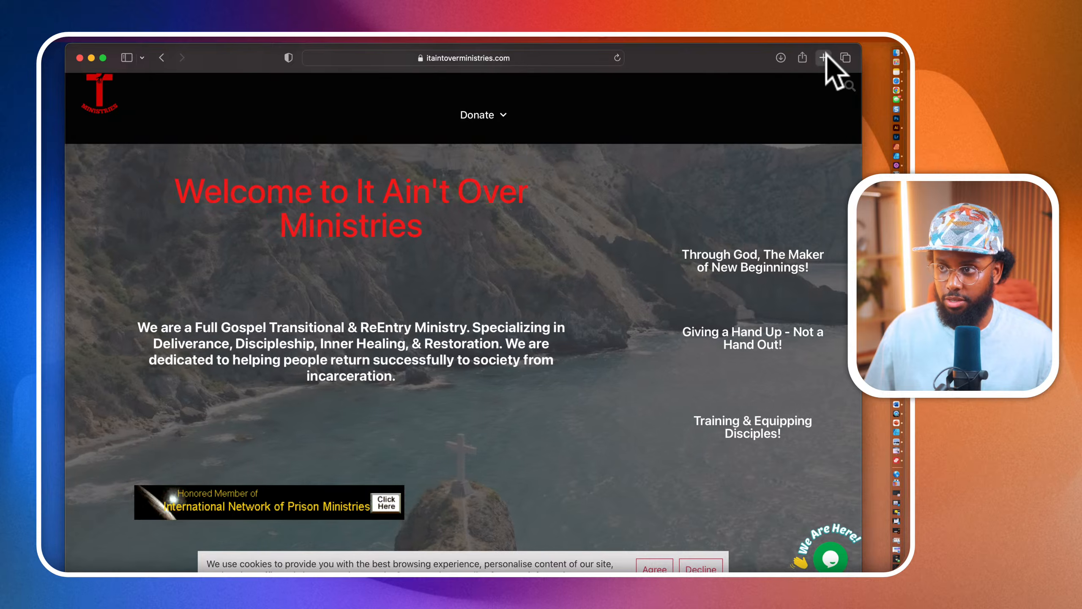
# Step: Open the copied logo image address in a new browser tab
pyautogui.press('super+t')
pyautogui.press('super+v')
pyautogui.press('Return')
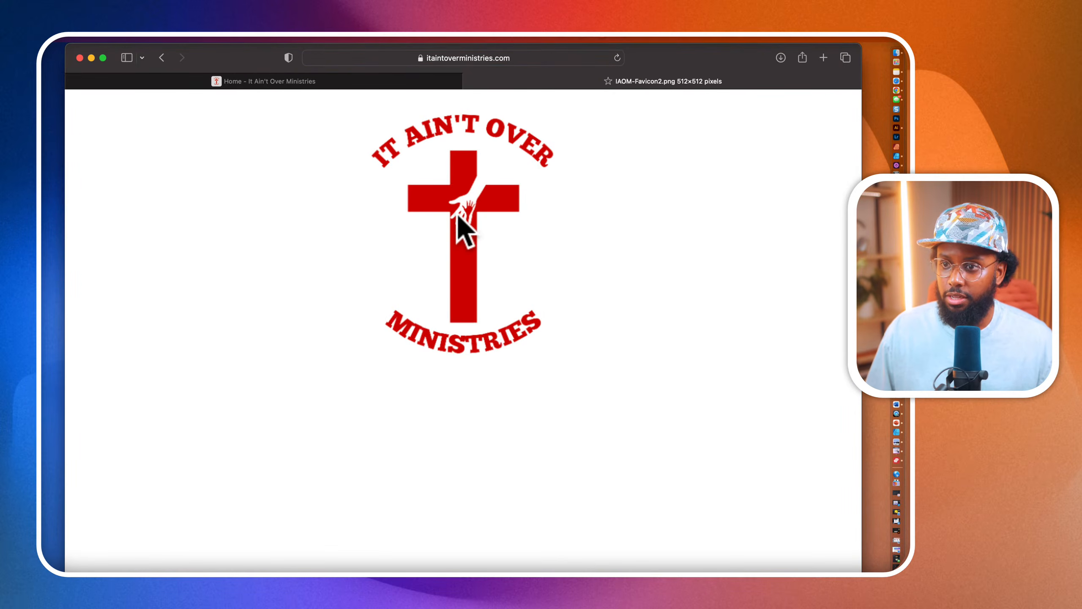
# Step: Start saving the logo image as a file and browse to the Ecamm Live folder inside the Dropbox Clients folder
pyautogui.rightClick(459, 212)
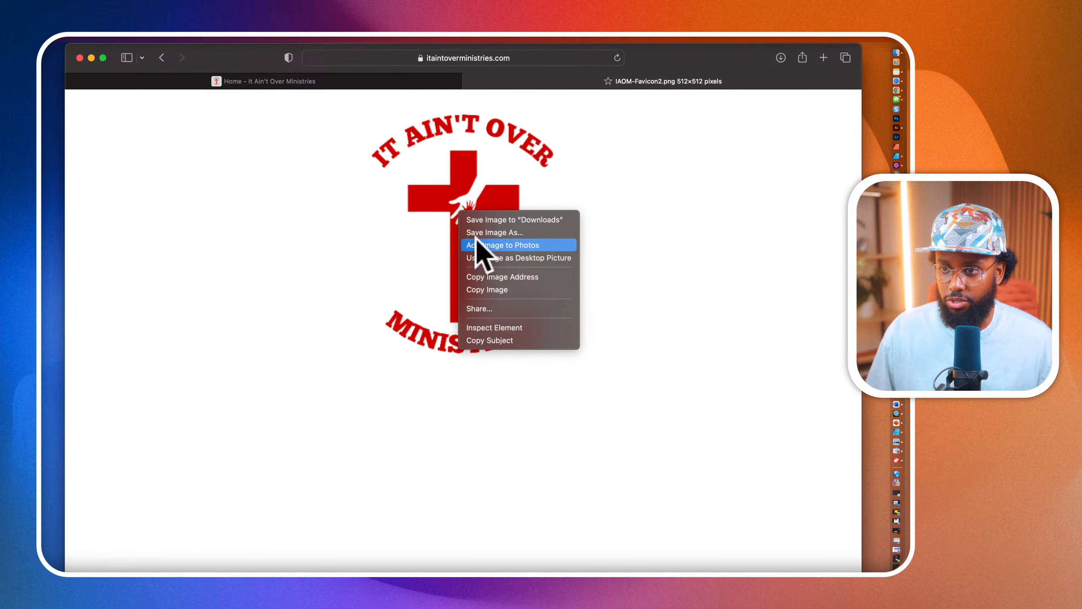
pyautogui.click(480, 233)
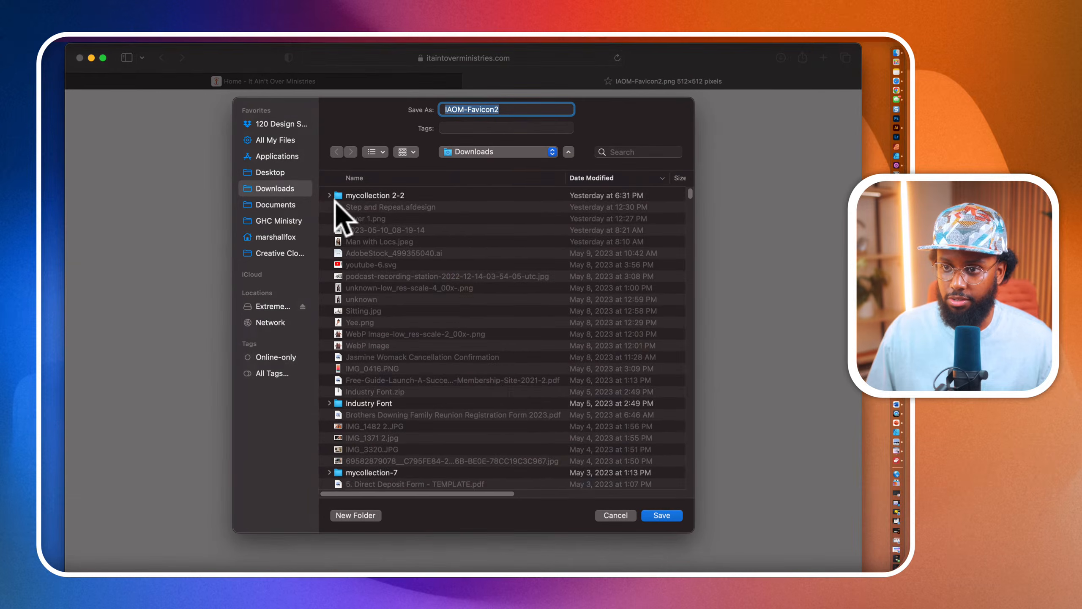
pyautogui.click(294, 123)
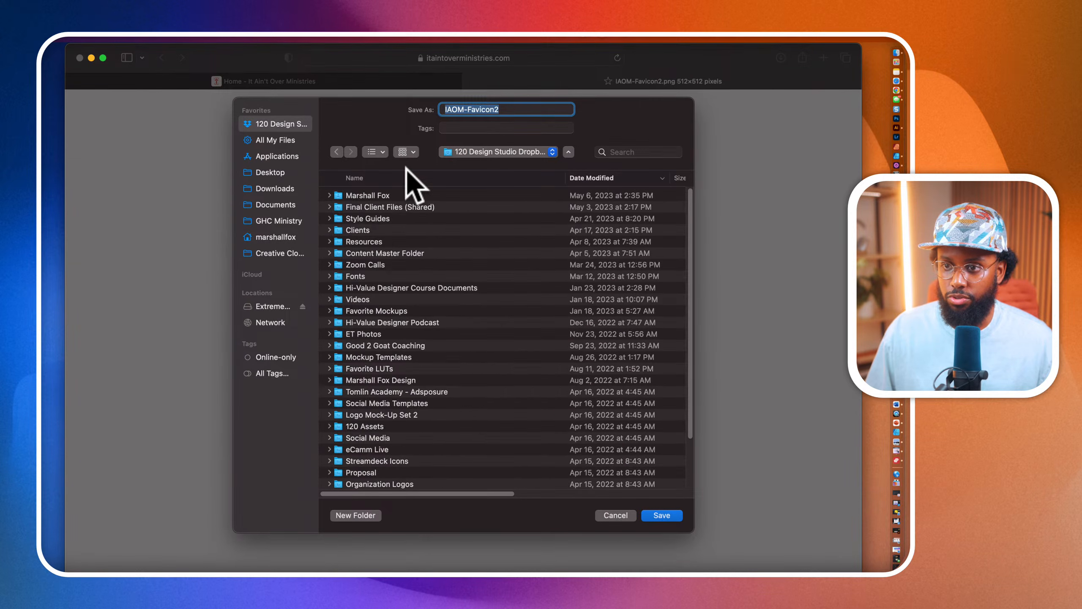
pyautogui.doubleClick(378, 255)
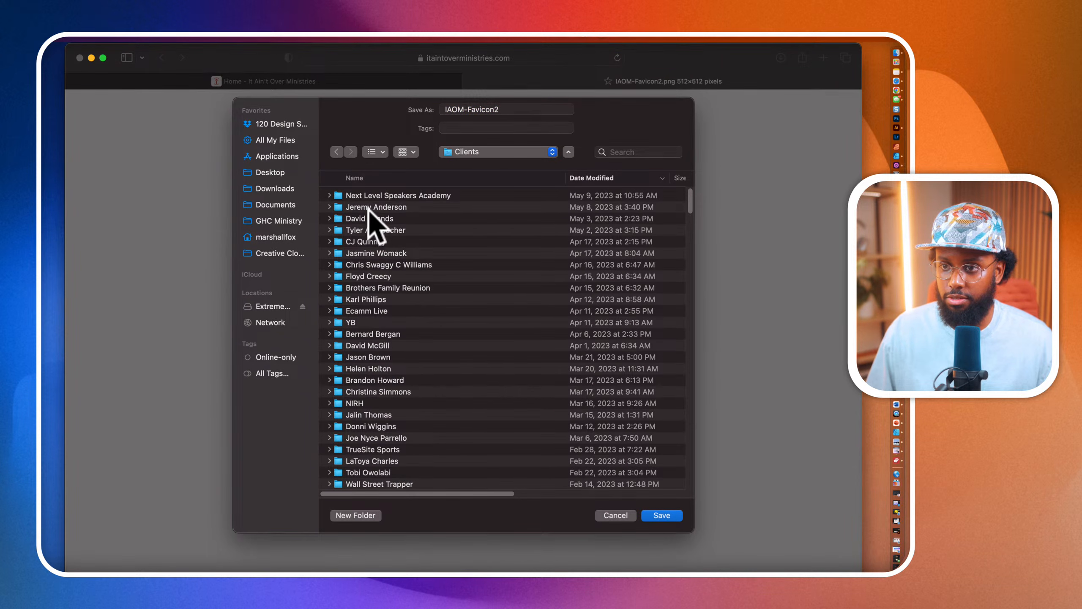
pyautogui.click(374, 177)
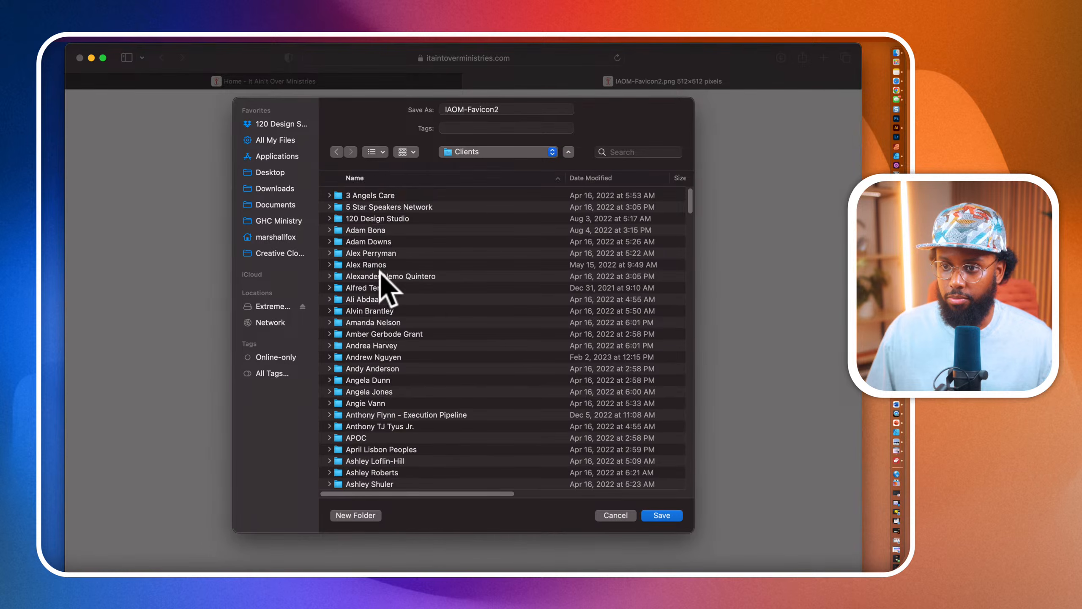
pyautogui.scroll(-20, 383, 290)
pyautogui.scroll(-5, 381, 291)
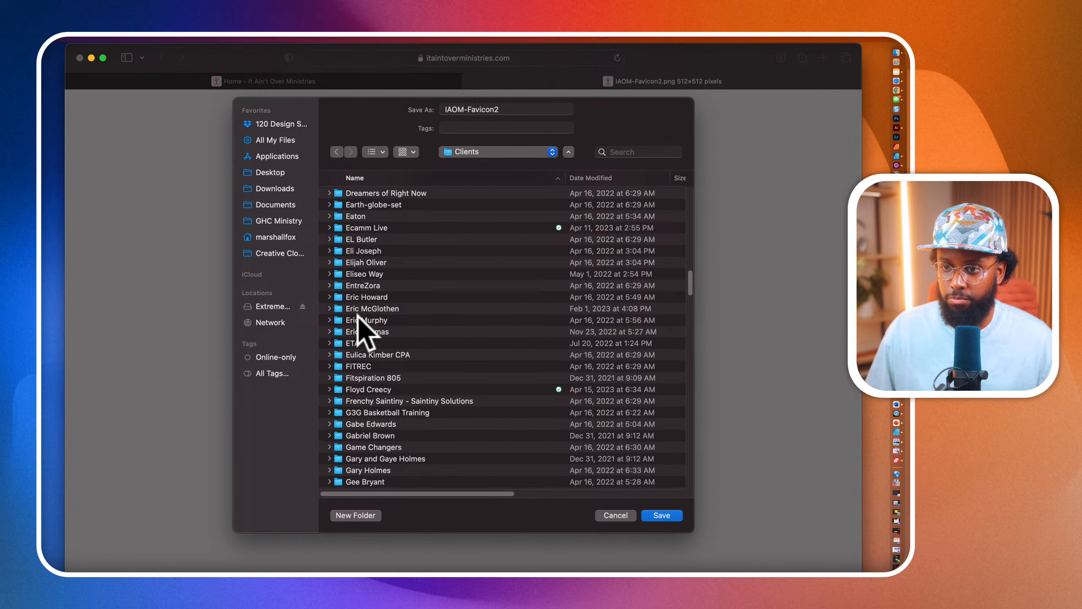
pyautogui.scroll(3, 362, 273)
pyautogui.click(362, 269)
pyautogui.doubleClick(362, 269)
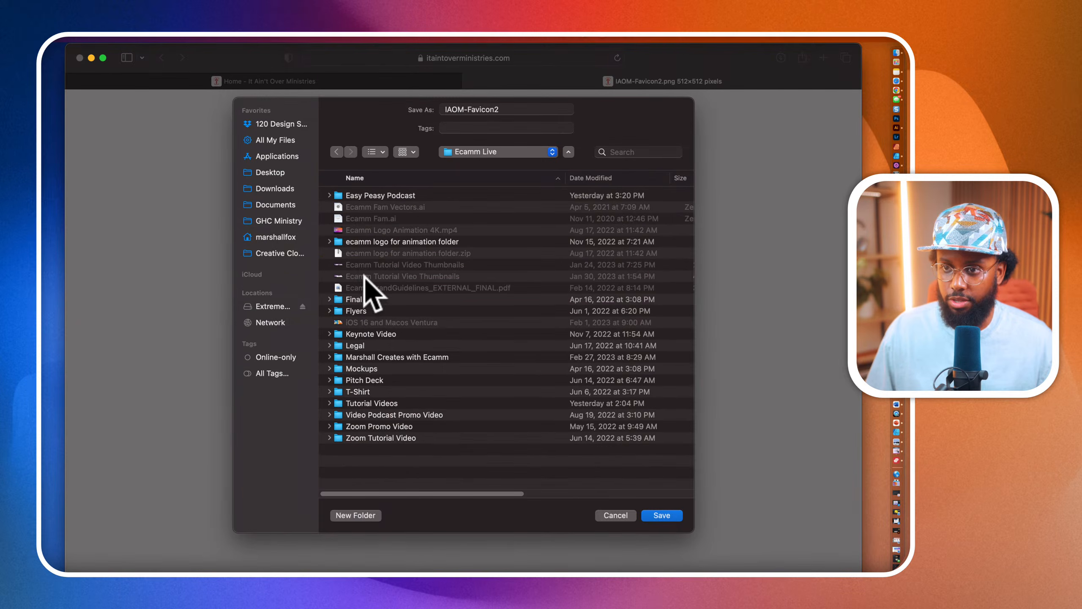
# Step: Save the image as IAOM-Favicon2 in the Season 2 > Episode 11 folder of the "Creates with Ecamm" show
pyautogui.click(615, 175)
pyautogui.doubleClick(414, 218)
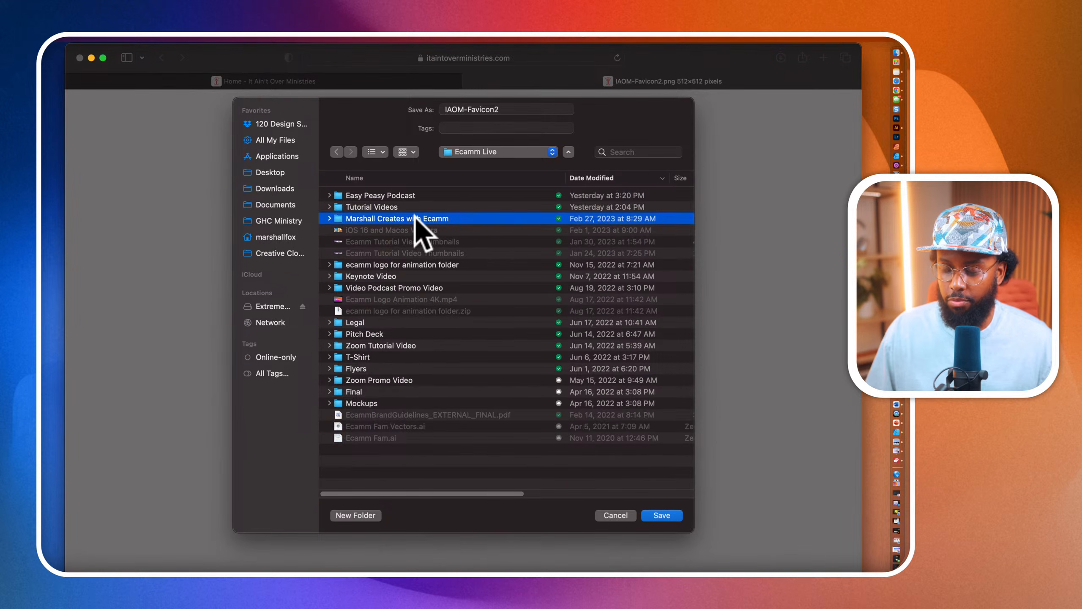
pyautogui.doubleClick(377, 196)
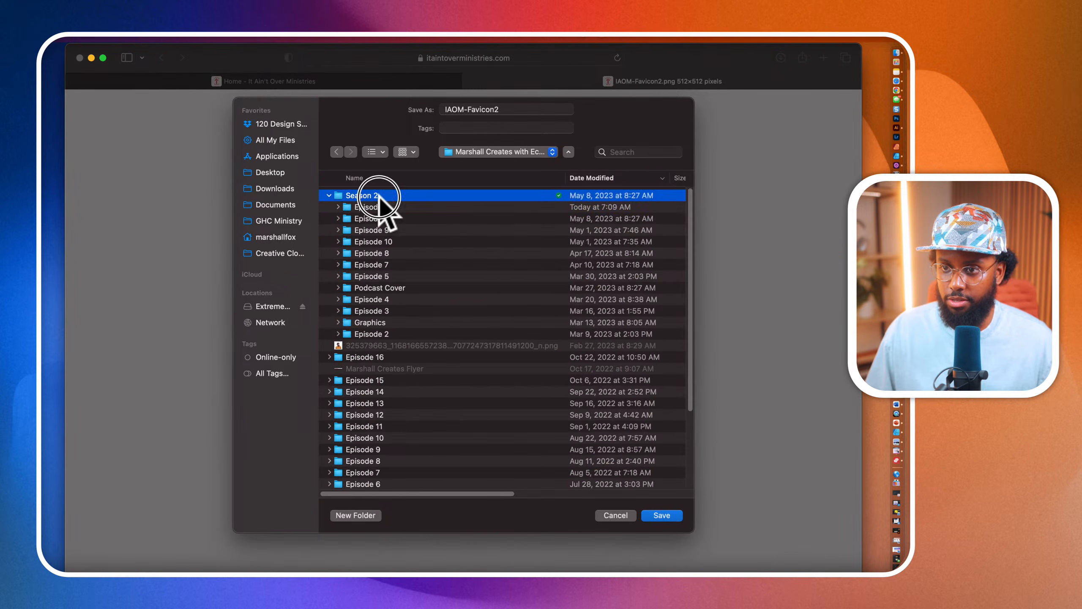
pyautogui.click(356, 515)
pyautogui.click(481, 341)
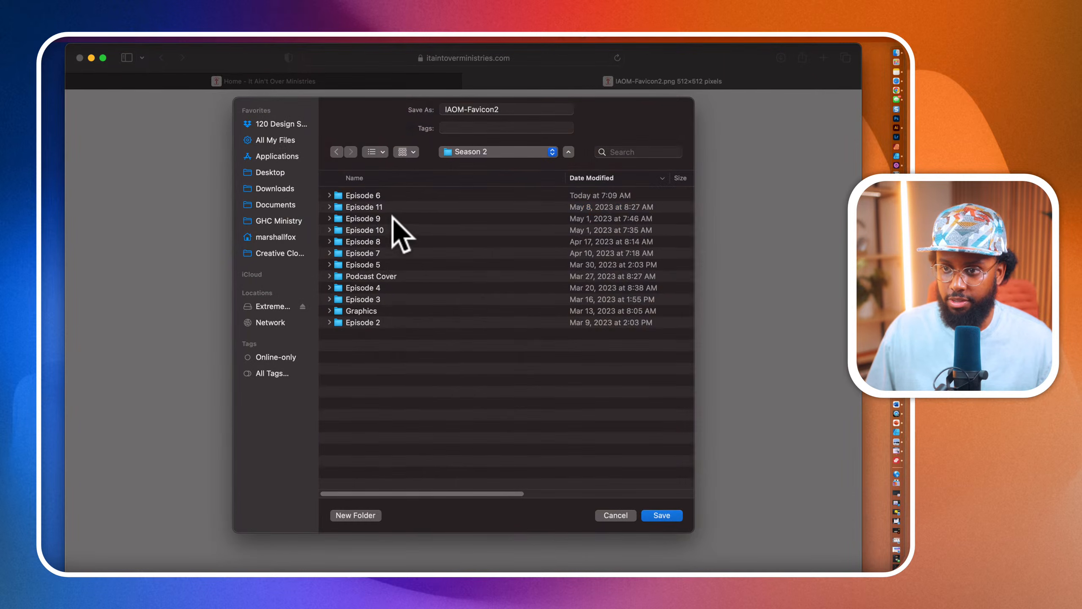
pyautogui.doubleClick(391, 207)
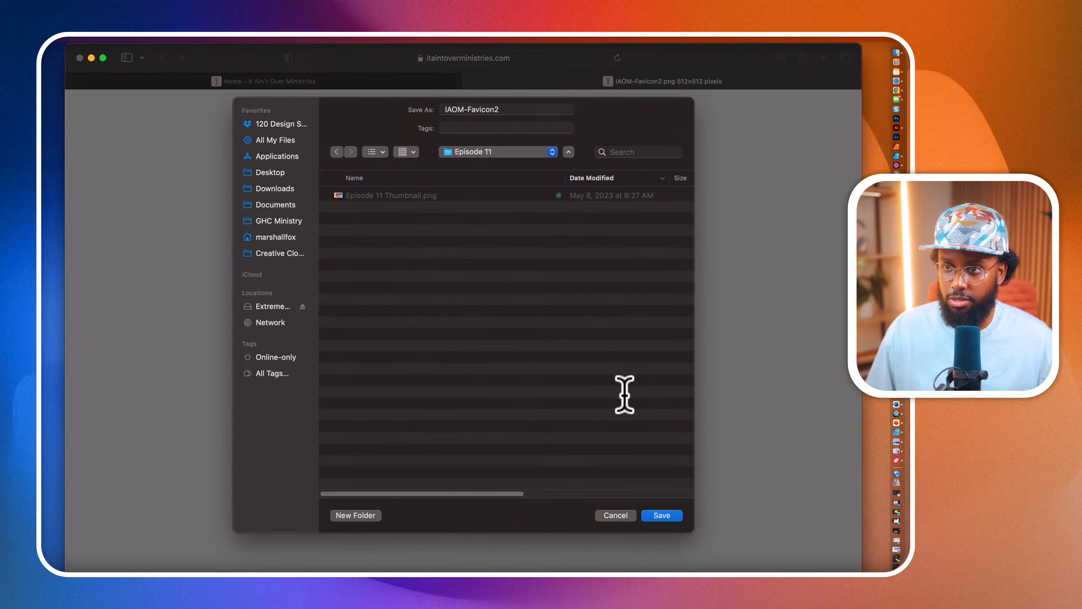
pyautogui.click(659, 516)
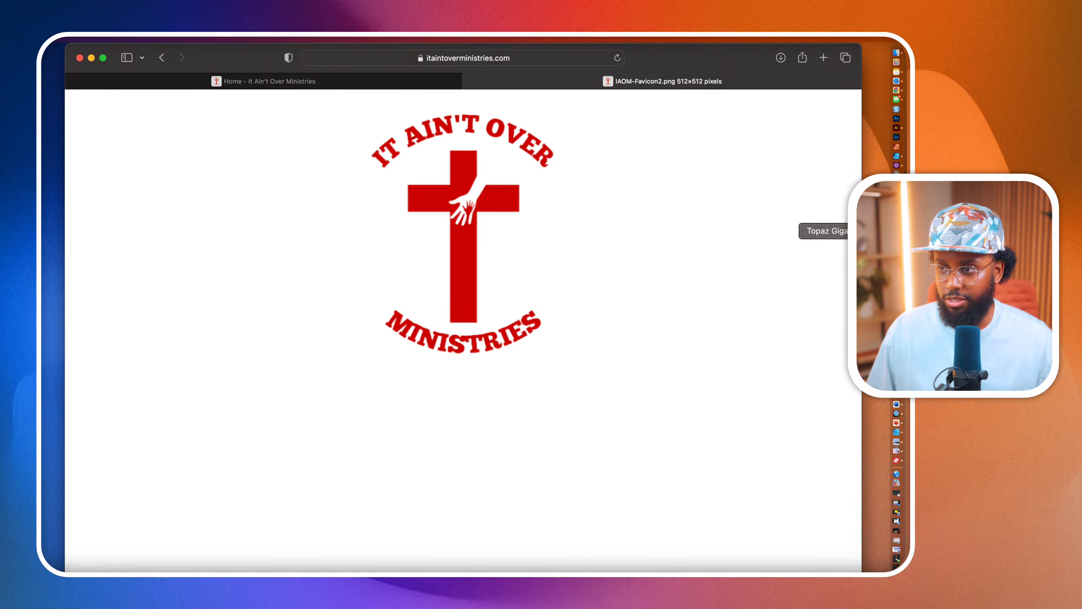
# Step: Launch Topaz Gigapixel AI and examine the logo's edges up close in the browser while it loads
pyautogui.click(896, 231)
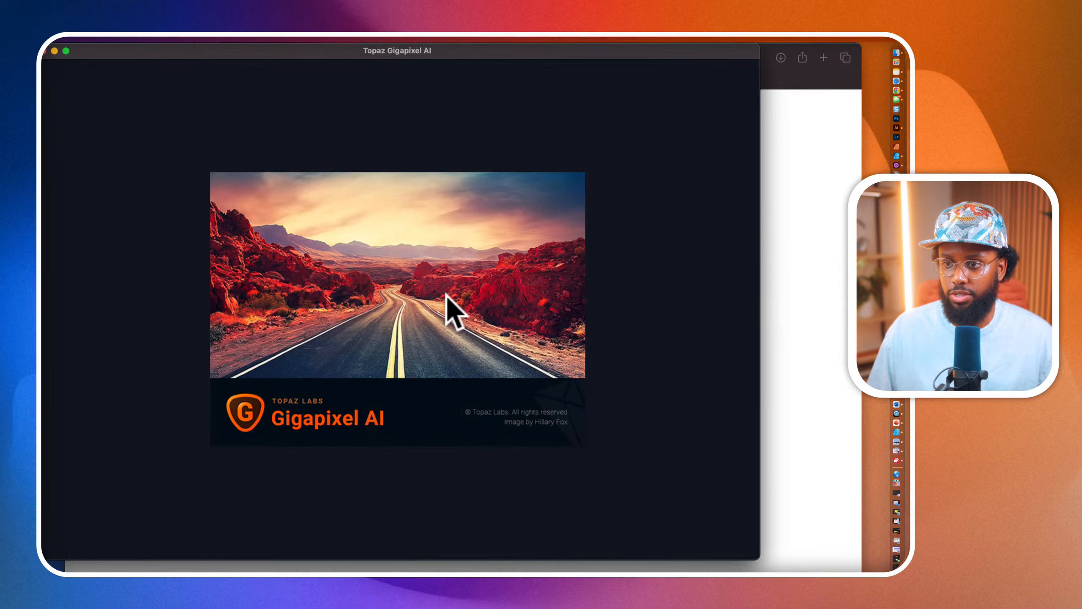
pyautogui.click(771, 254)
pyautogui.scroll(5, 548, 274)
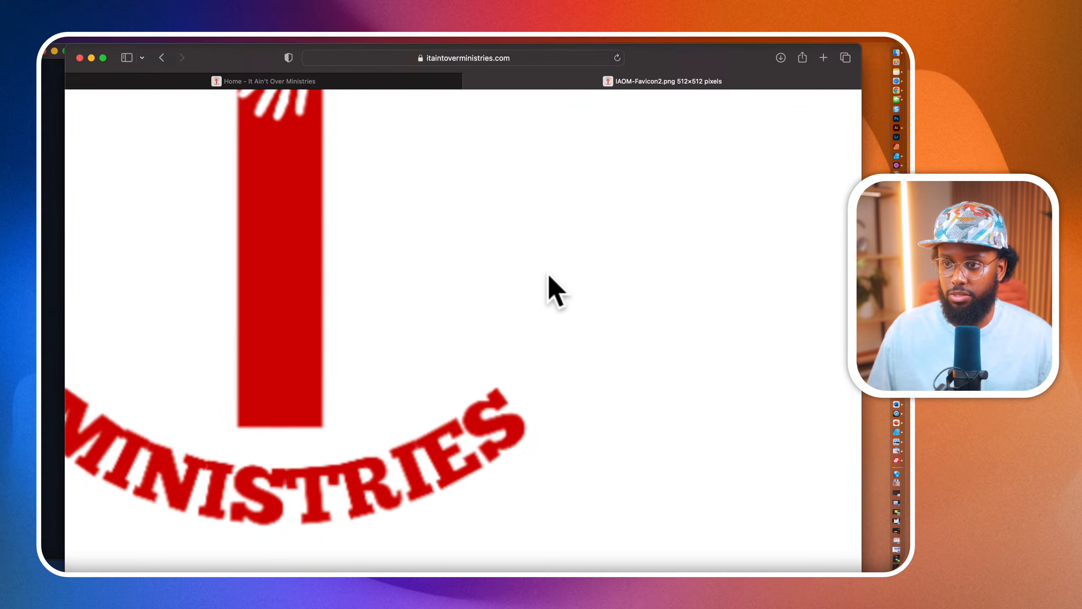
pyautogui.scroll(-4, 547, 275)
pyautogui.scroll(-2, 548, 274)
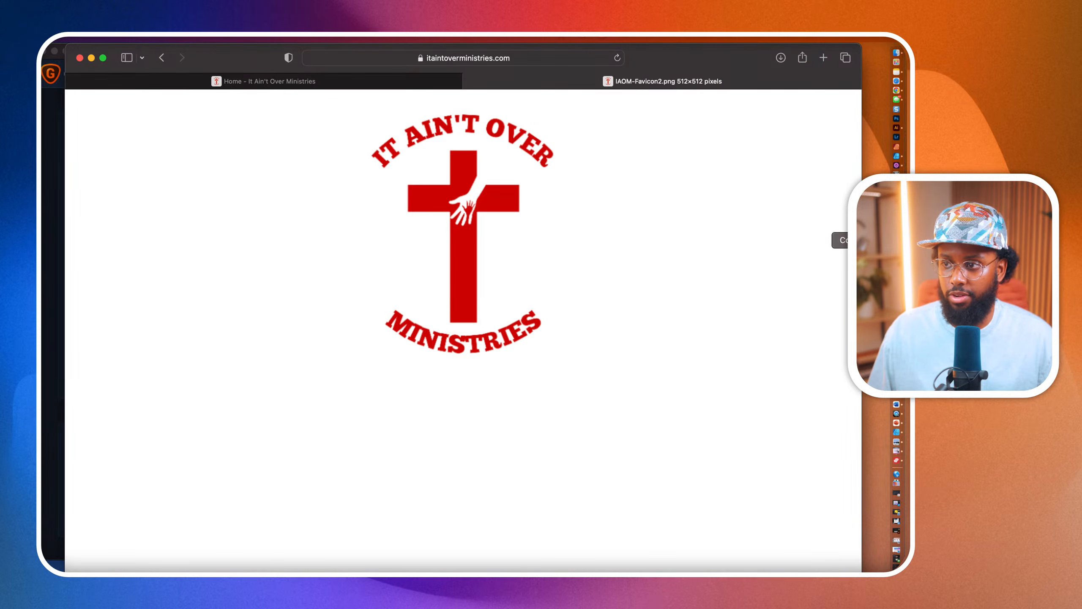
# Step: Switch to Topaz Gigapixel AI, load IAOM-Favicon2.png from the Episode 11 folder and dismiss the renewal notice
pyautogui.click(897, 231)
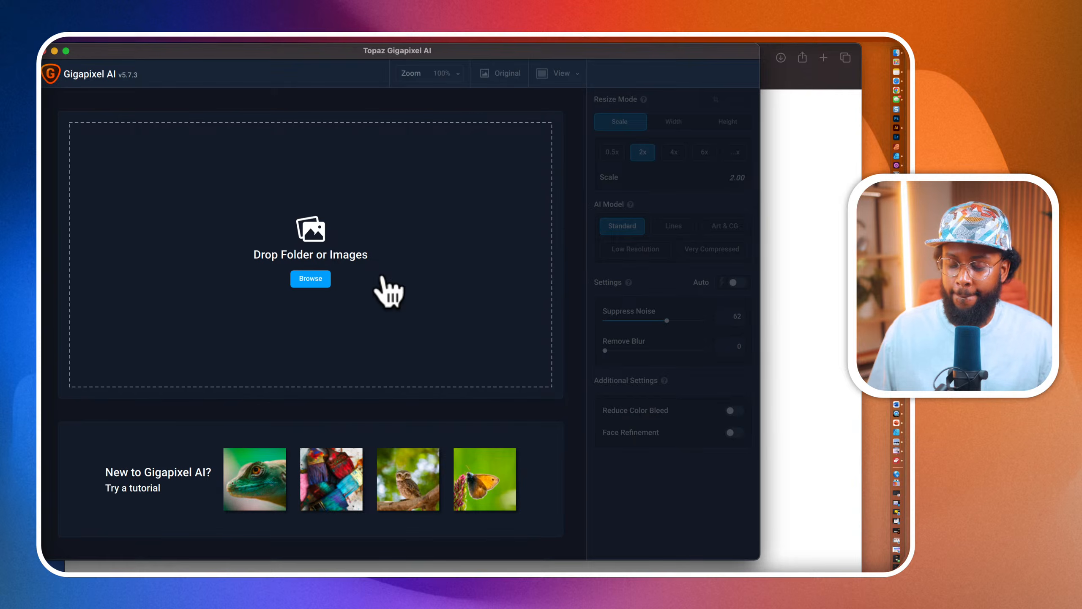
pyautogui.click(375, 177)
pyautogui.click(503, 136)
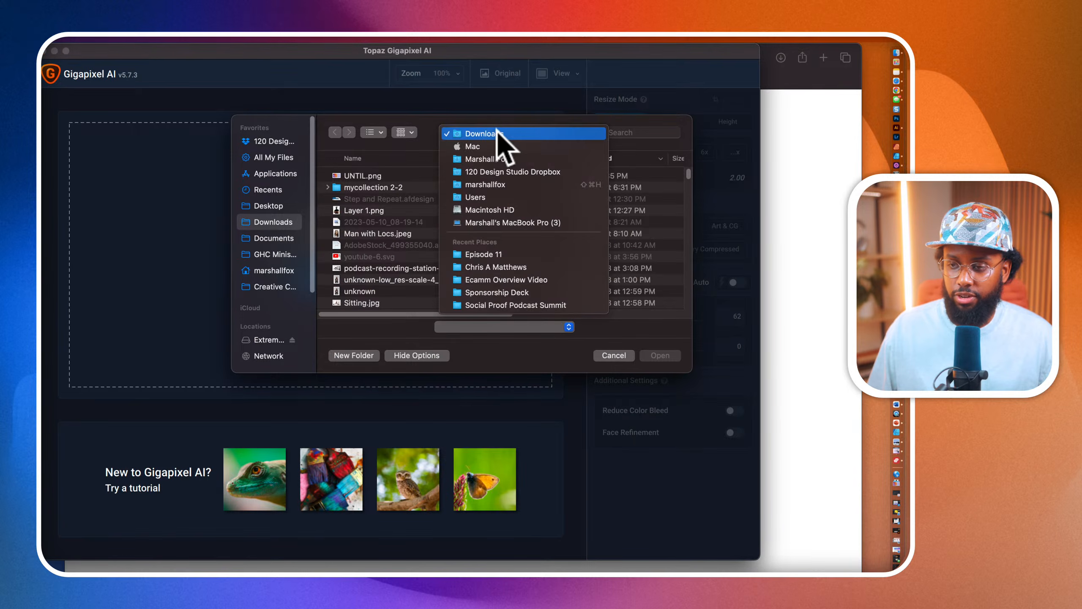
pyautogui.click(496, 254)
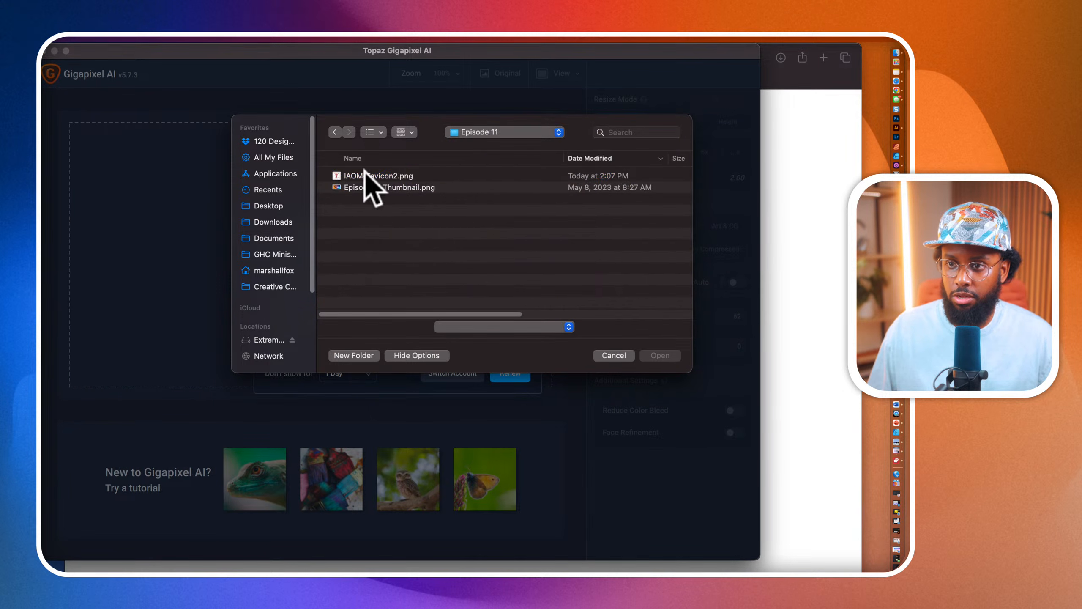
pyautogui.click(371, 175)
pyautogui.click(659, 356)
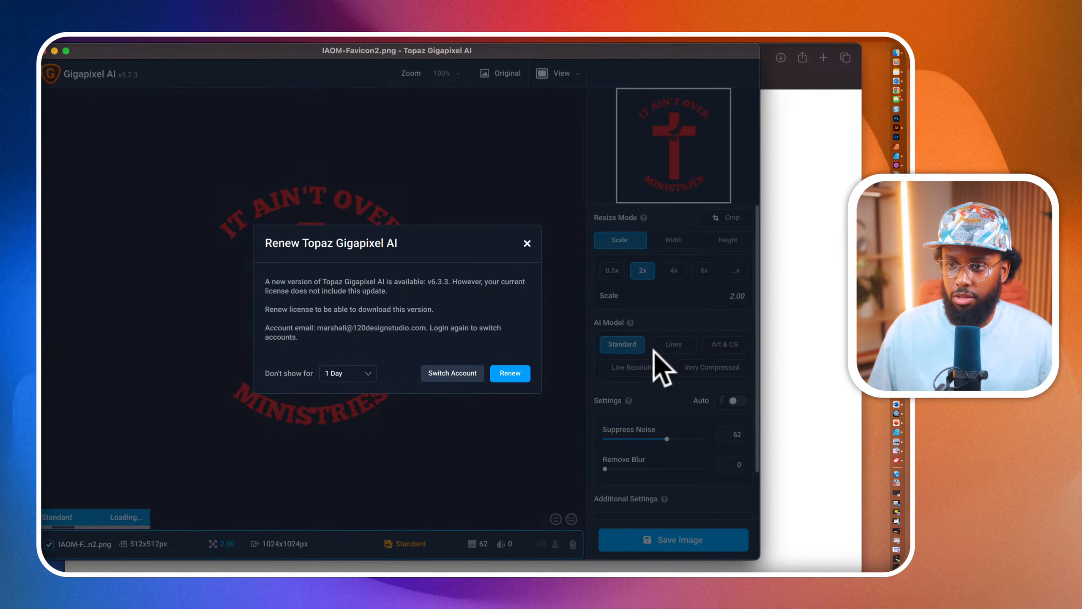
pyautogui.click(527, 244)
# Step: Examine the logo preview and set the resize scale to 4x
pyautogui.scroll(2, 318, 377)
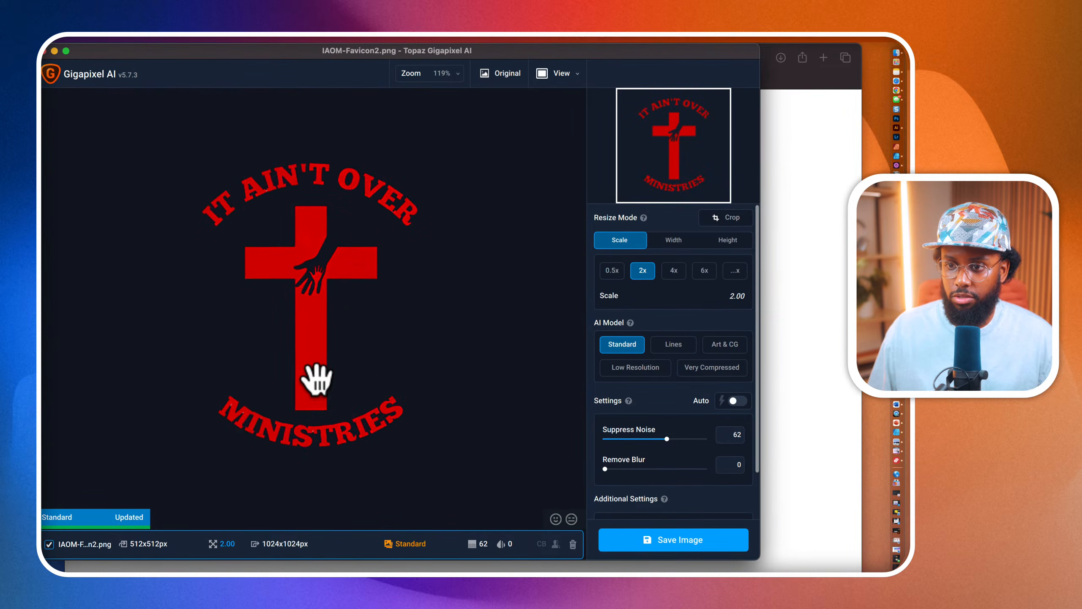
pyautogui.scroll(2, 317, 377)
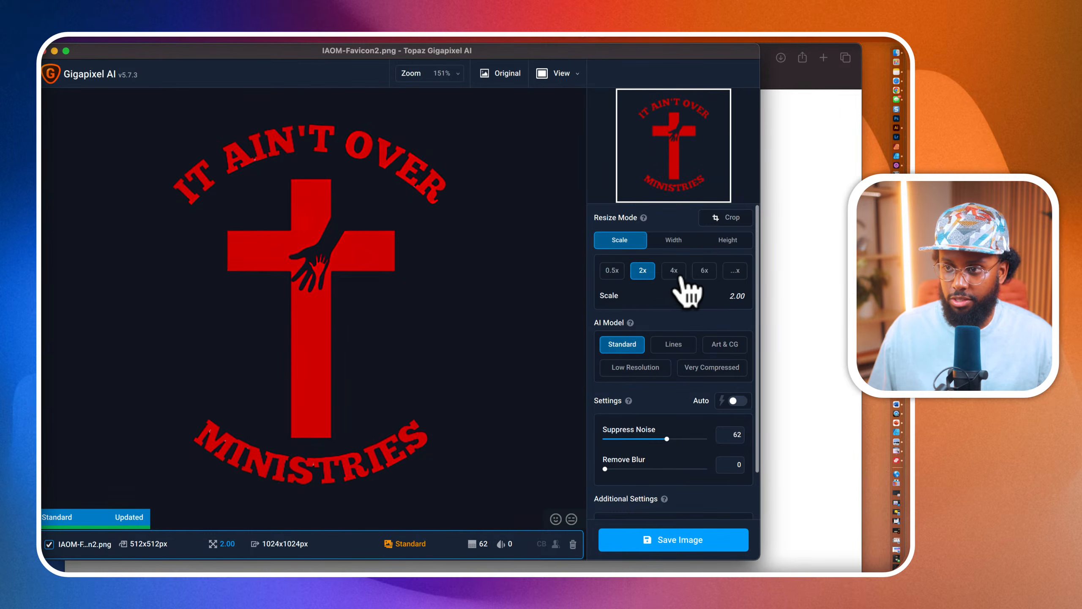
pyautogui.click(673, 272)
pyautogui.scroll(-4, 477, 328)
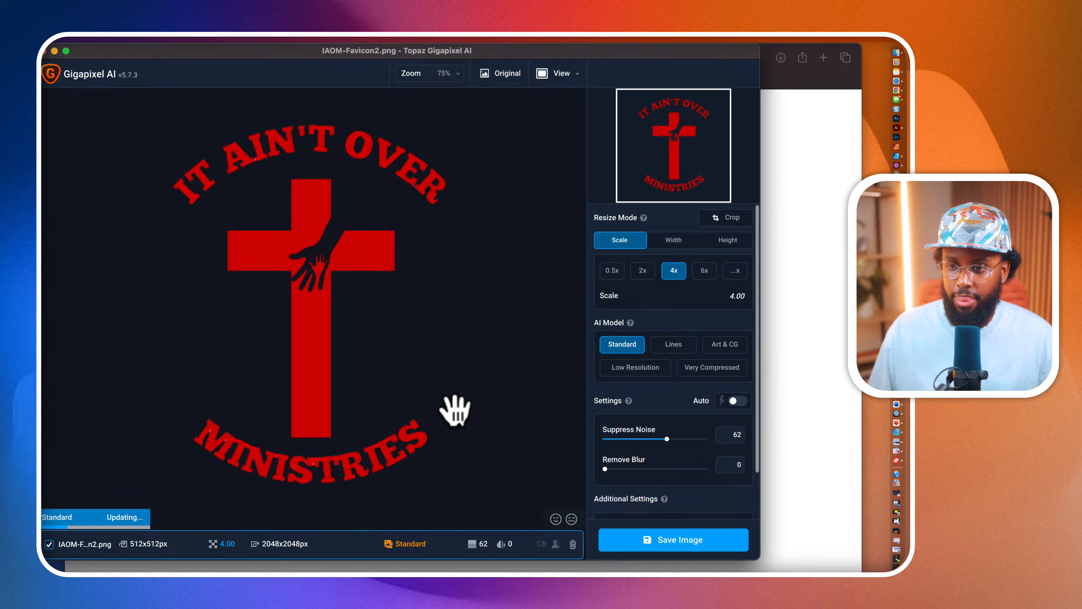
# Step: Try the Low Resolution and Very Compressed AI models, choose Lines, and save the upscaled logo in the source directory, preserving its format
pyautogui.click(628, 369)
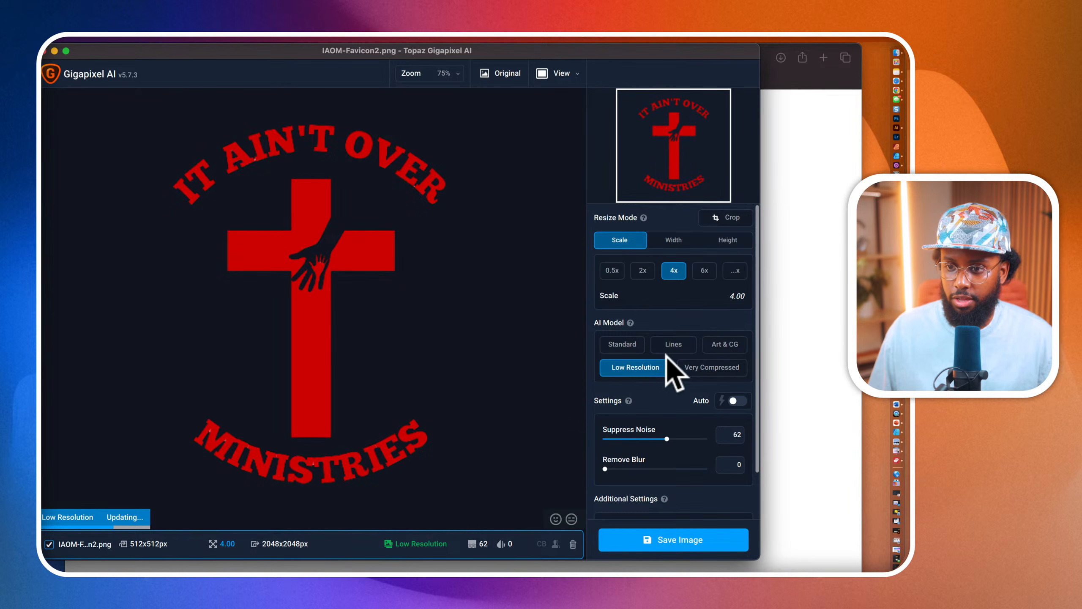
pyautogui.click(711, 367)
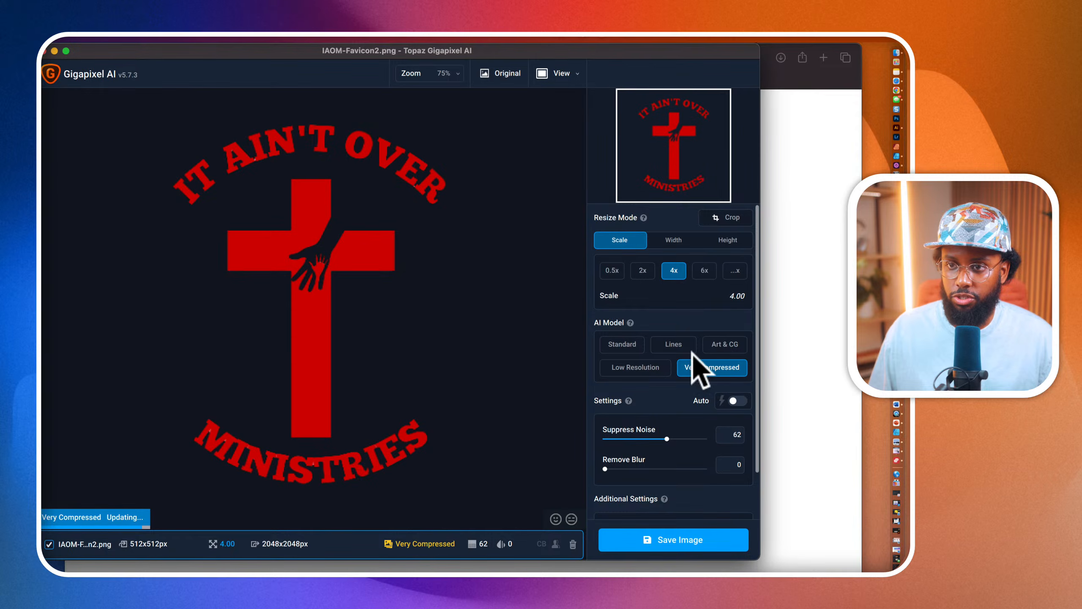
pyautogui.click(680, 346)
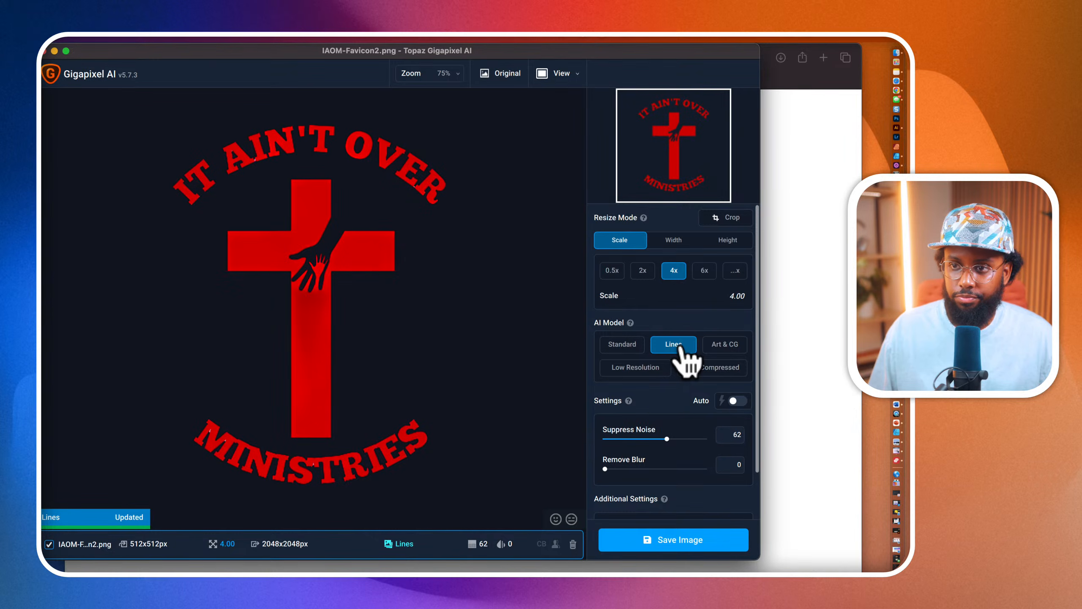
pyautogui.click(678, 538)
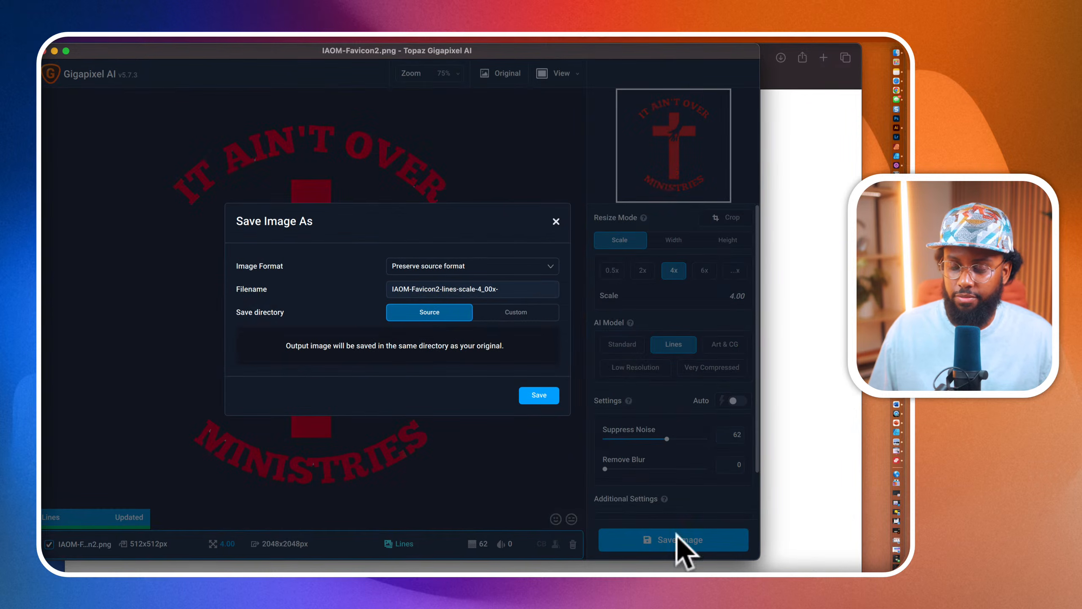
pyautogui.click(540, 396)
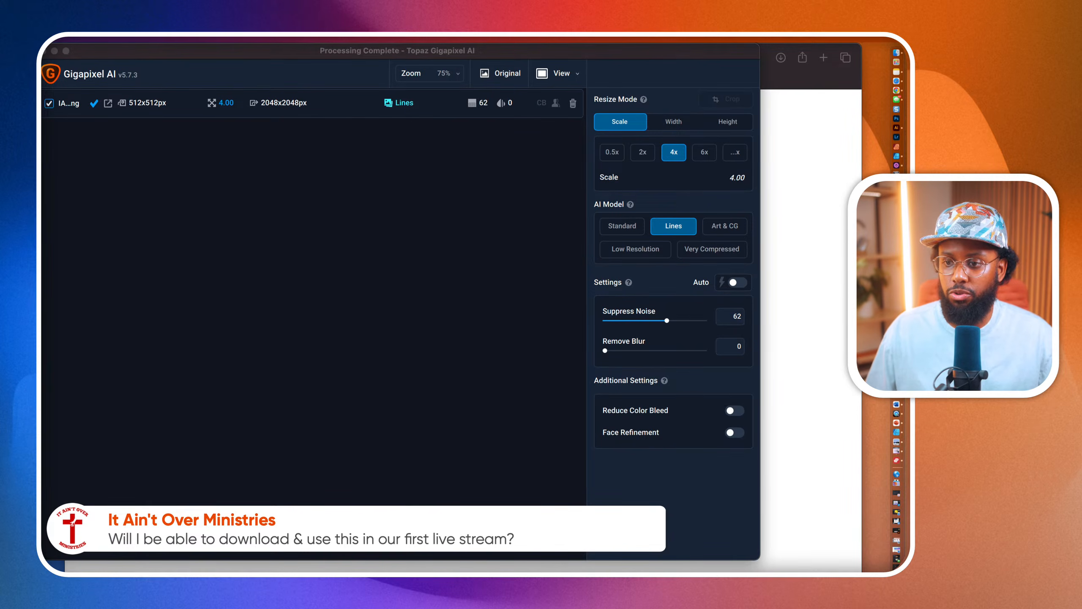
# Step: Switch back to the browser and open Envato Elements in a new tab
pyautogui.click(821, 173)
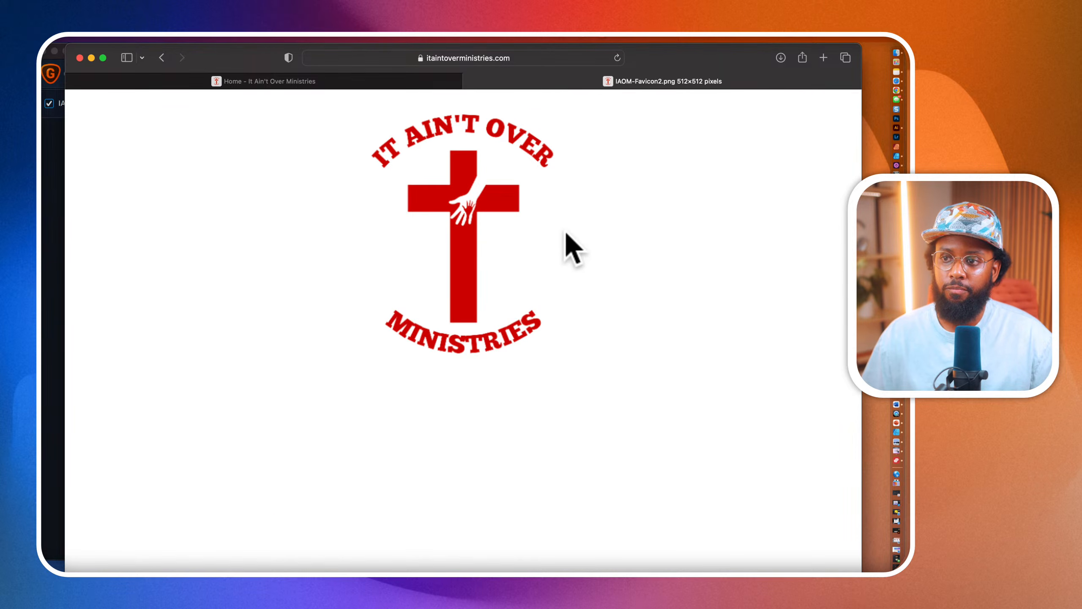
pyautogui.click(824, 57)
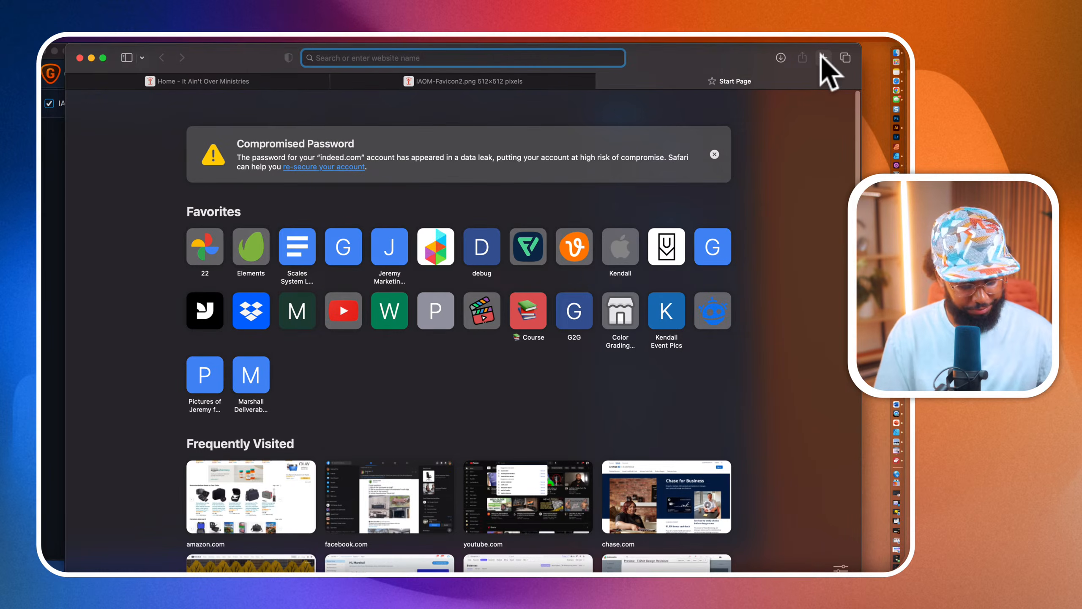
pyautogui.write('ele')
pyautogui.press('Return')
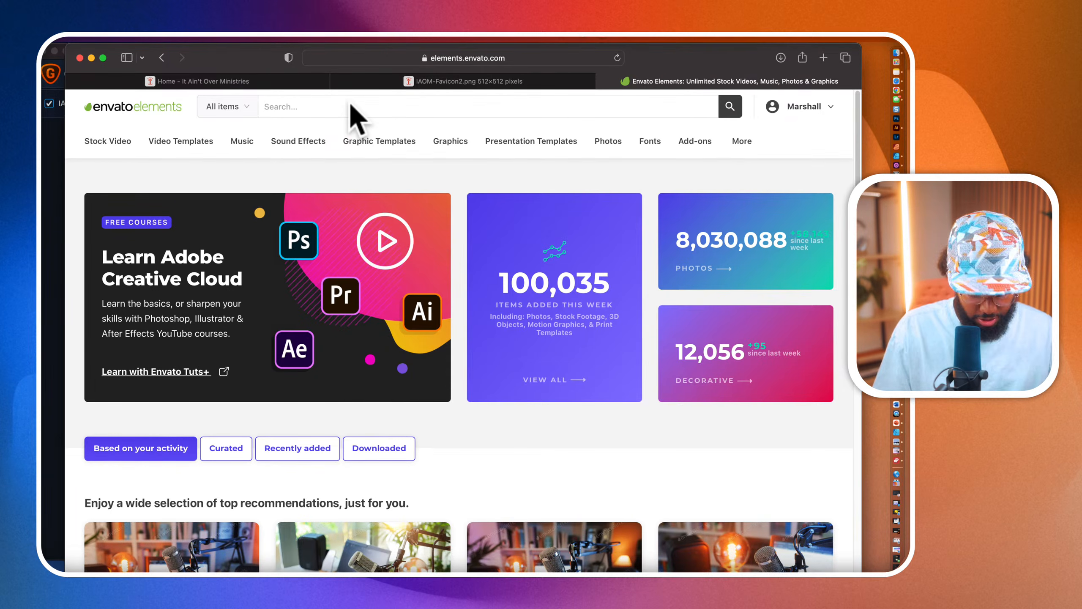
# Step: Search all items for "mountain clouds" and look over the results
pyautogui.write('nt')
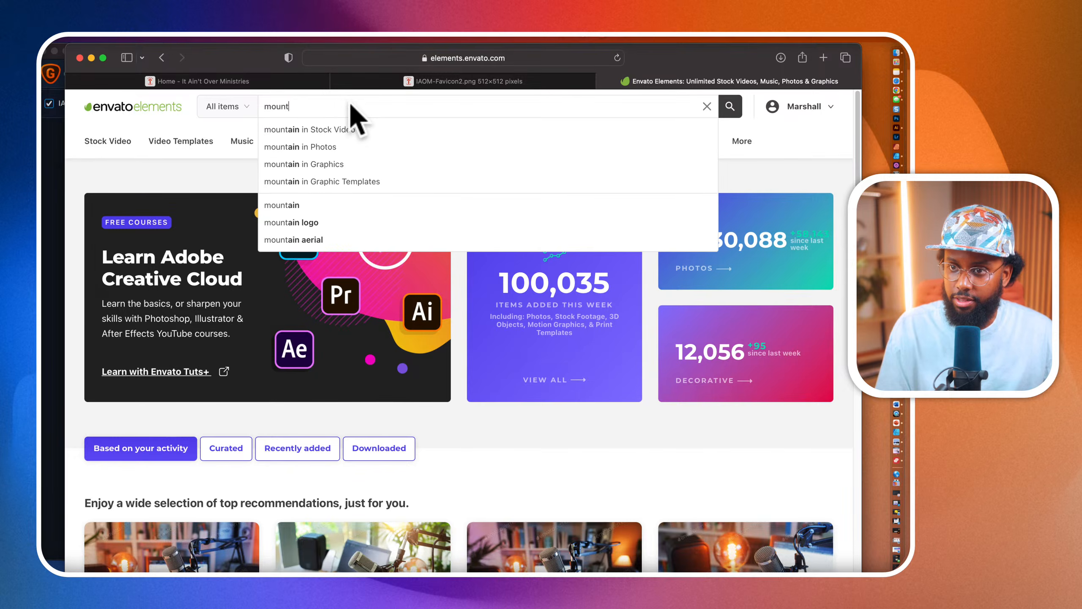
pyautogui.write('ain clo')
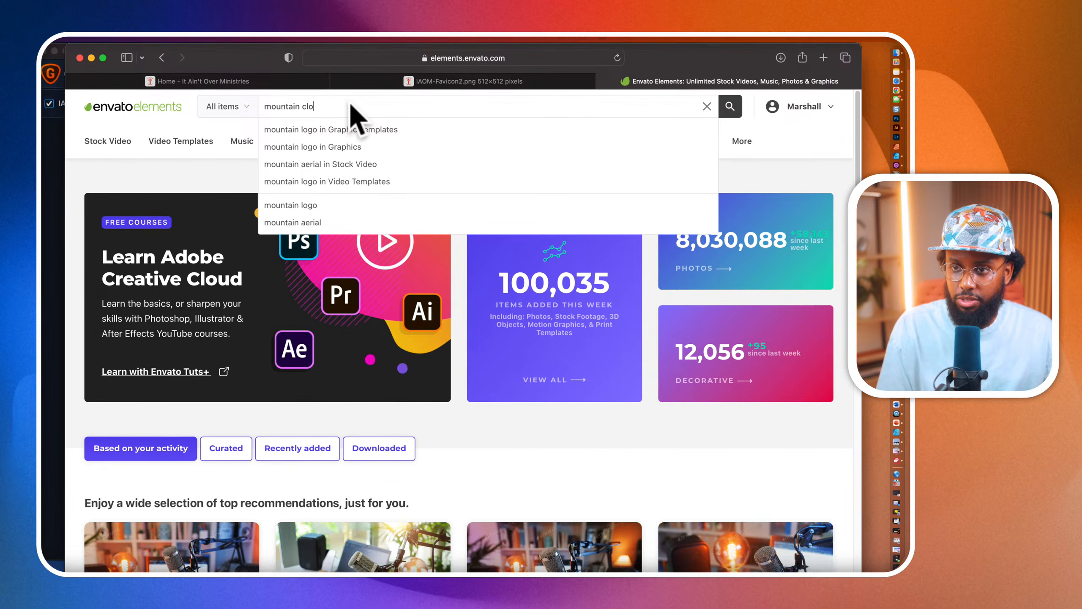
pyautogui.write('uds')
pyautogui.press('Return')
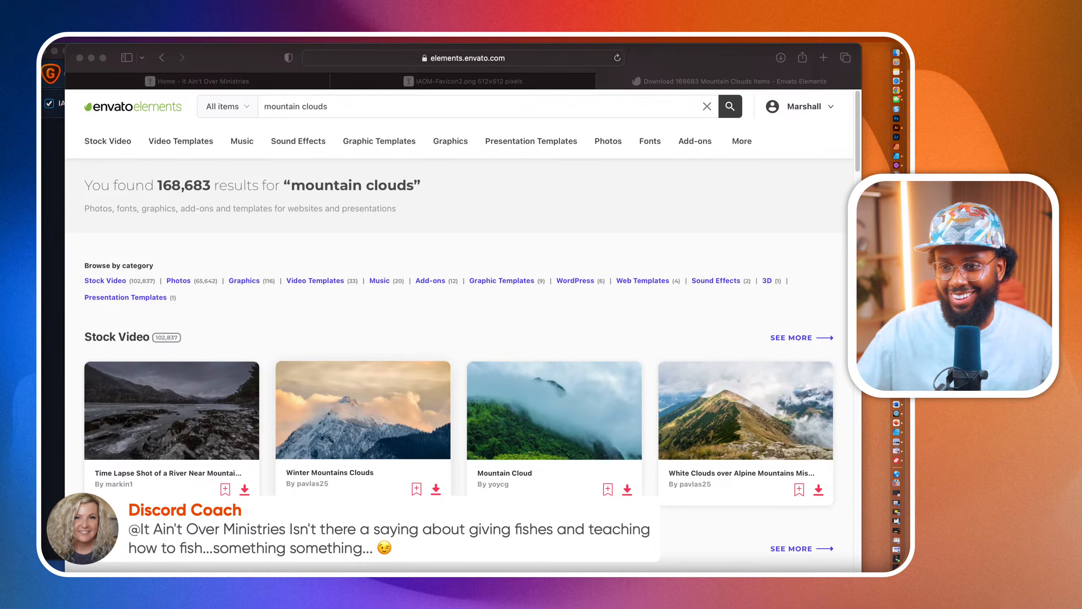
pyautogui.click(554, 354)
pyautogui.scroll(-3, 549, 341)
pyautogui.scroll(3, 548, 339)
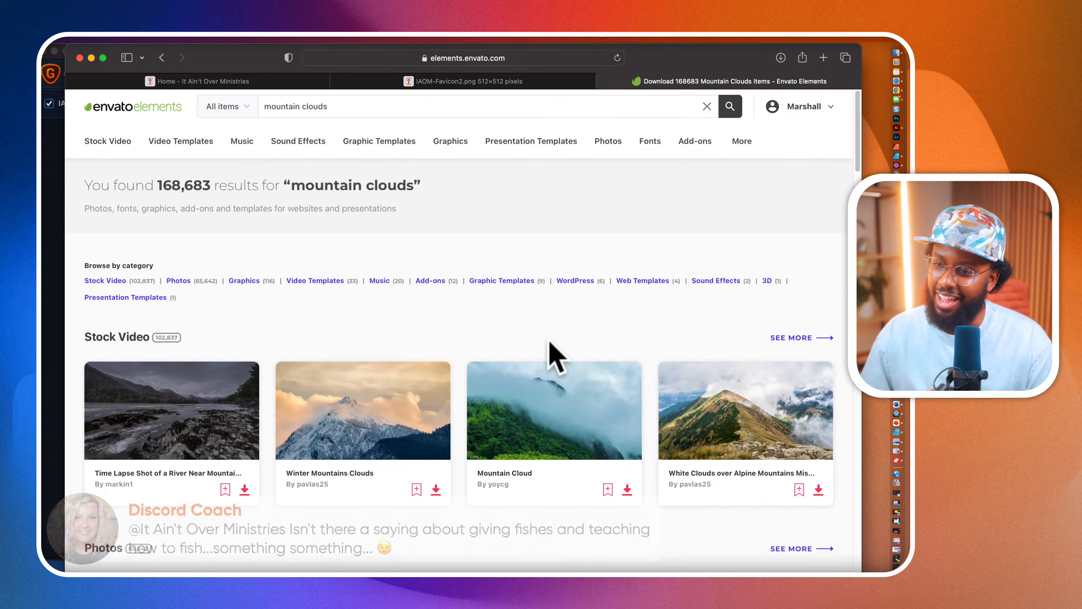
# Step: Look over the "mountain clouds" results and show all matching stock photos
pyautogui.scroll(-5, 549, 341)
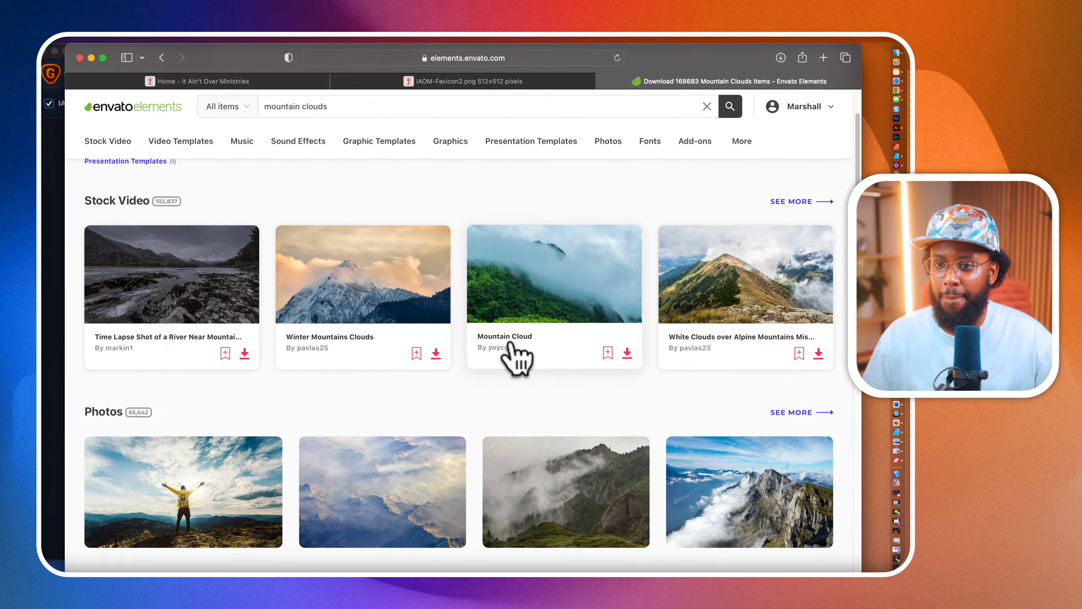
pyautogui.scroll(-4, 519, 357)
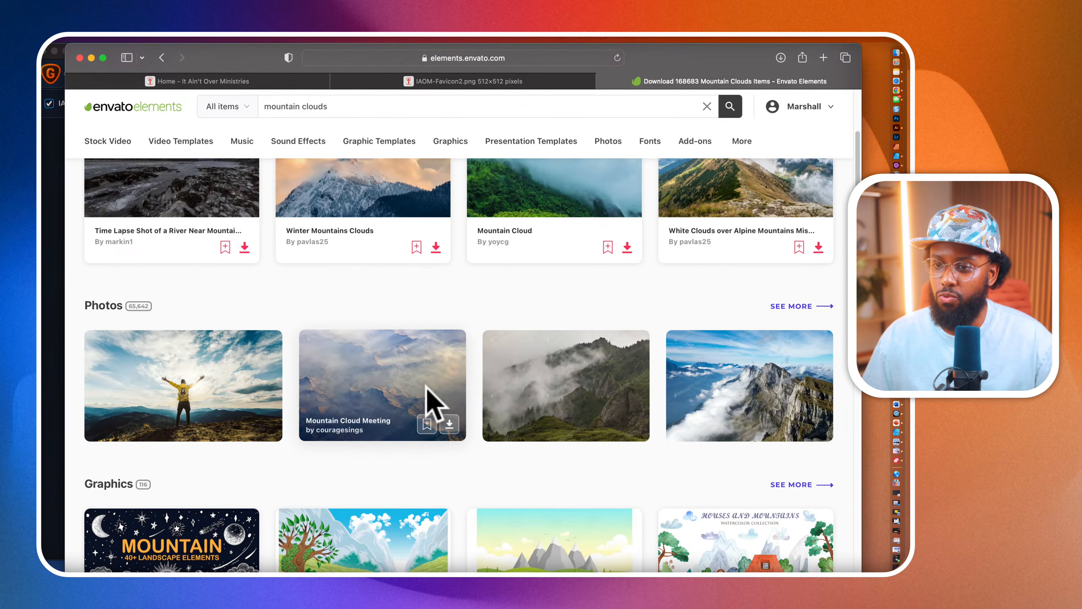
pyautogui.click(792, 306)
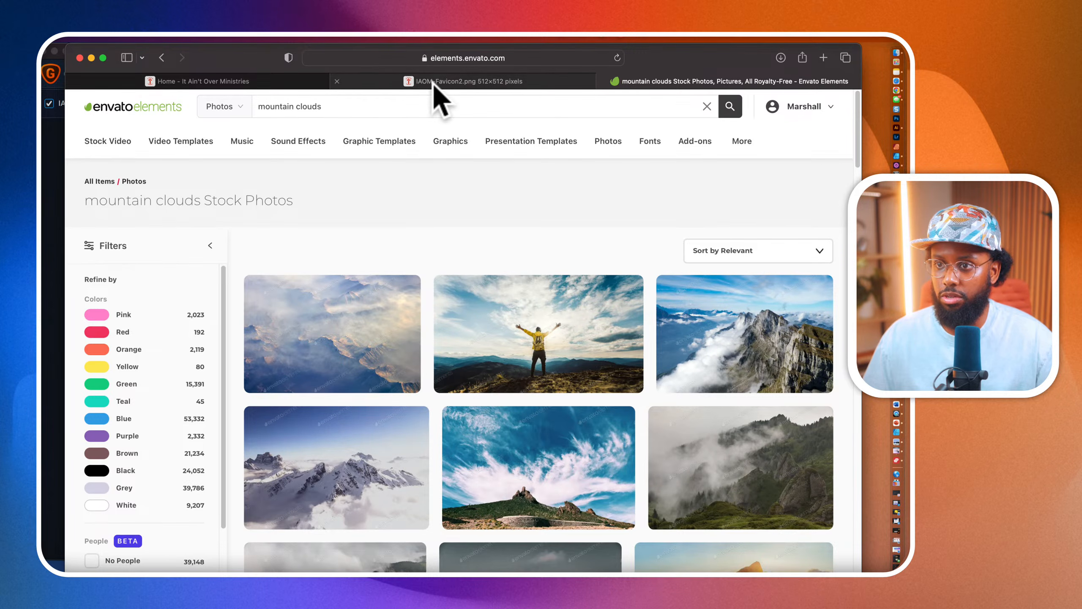
# Step: Copy the header logo's image address from the It Ain't Over Ministries website and open it in a new tab
pyautogui.click(291, 82)
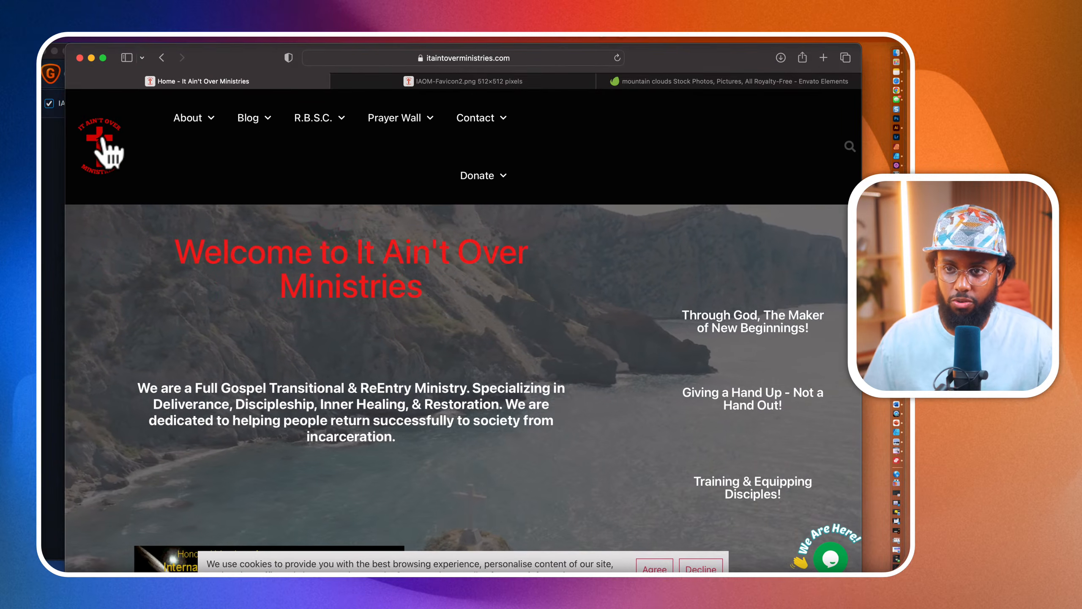
pyautogui.rightClick(104, 136)
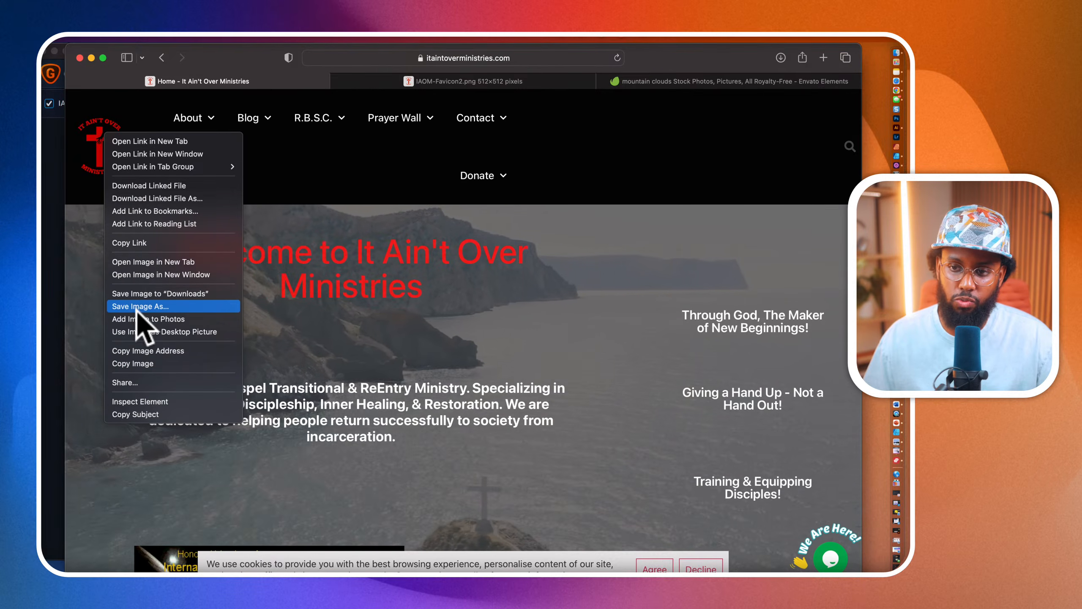
pyautogui.click(136, 349)
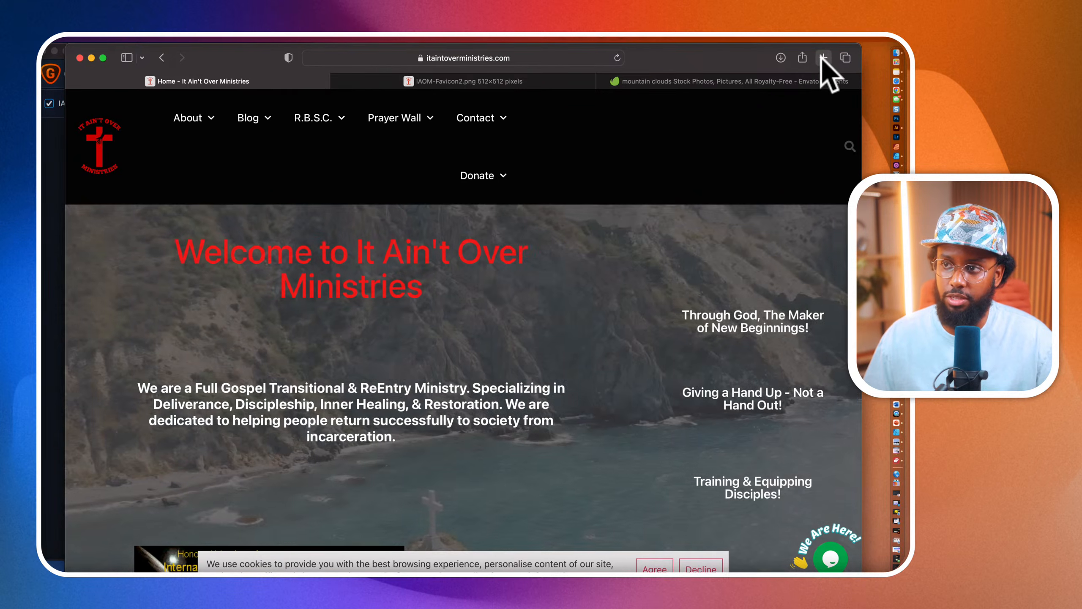
pyautogui.click(823, 57)
pyautogui.press('super+v')
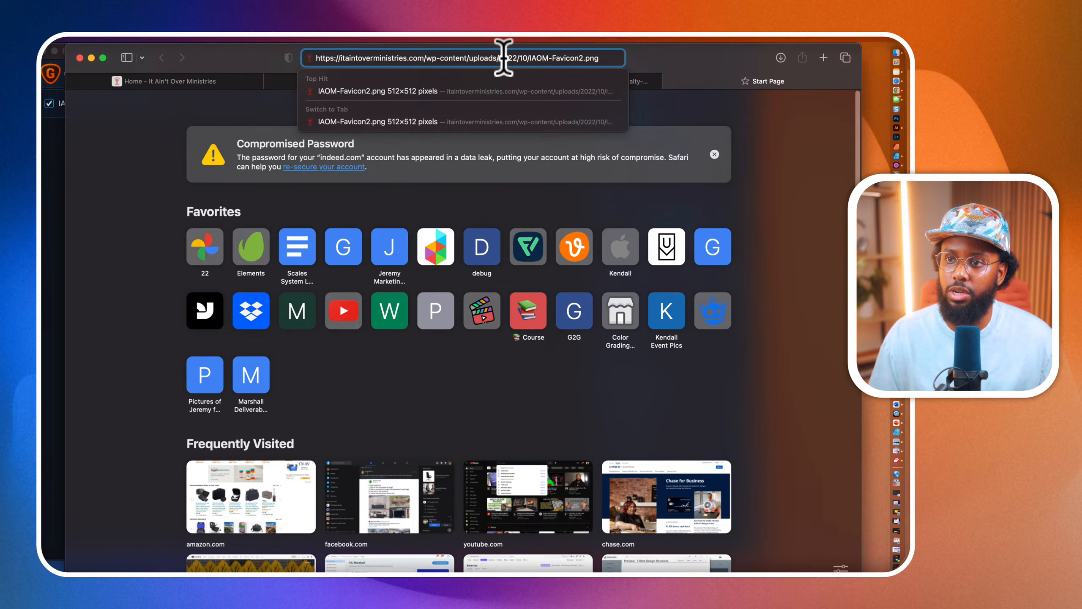
pyautogui.press('Return')
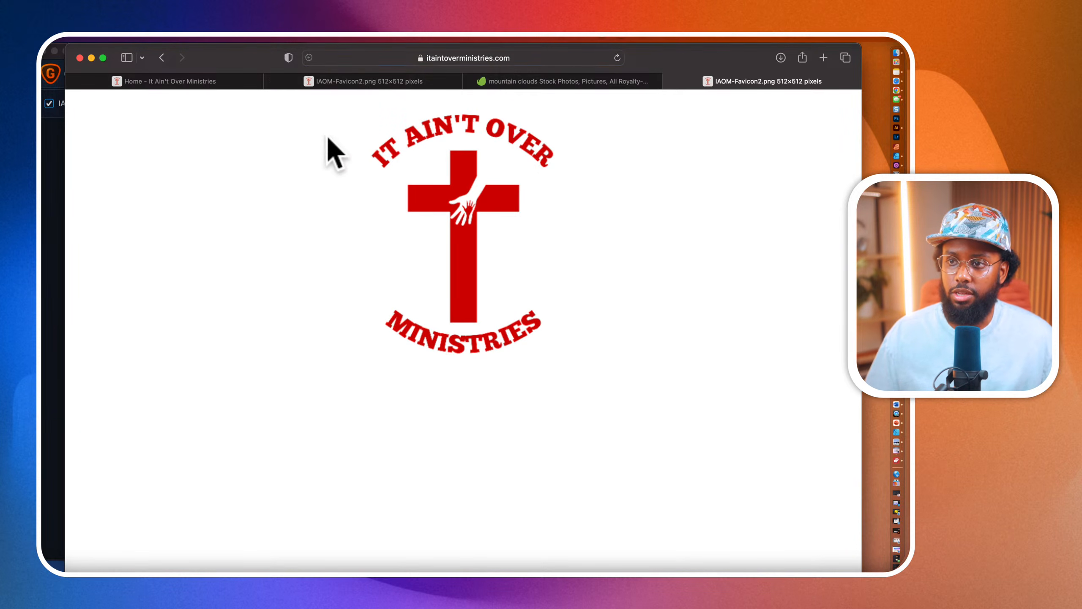
# Step: Examine the logo image's full web address and the saving and copying options offered for the image
pyautogui.click(439, 61)
pyautogui.moveTo(408, 58); pyautogui.dragTo(653, 75)
pyautogui.click(677, 213)
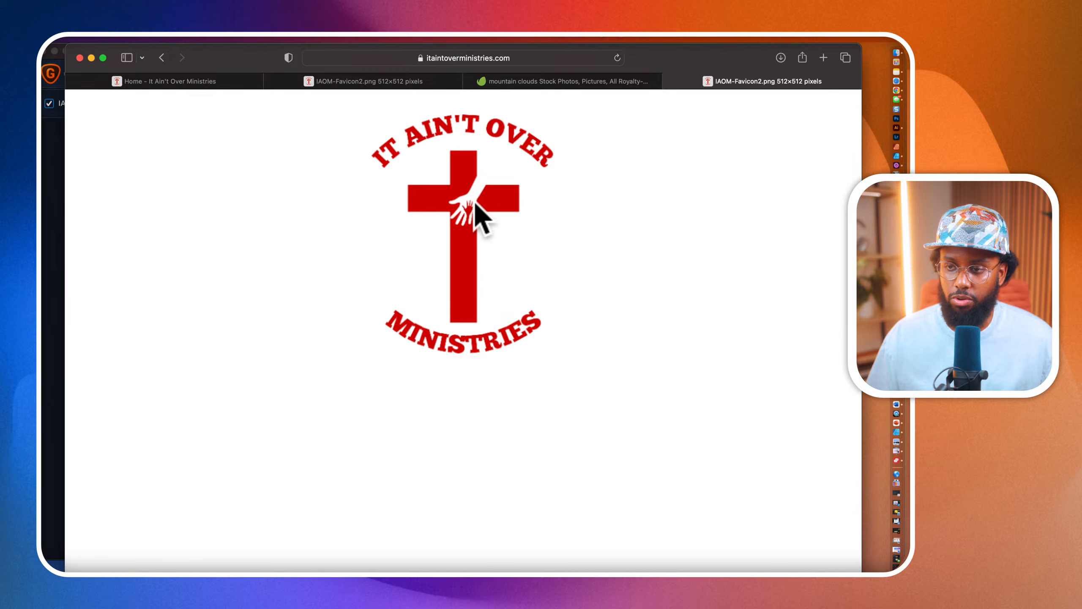
pyautogui.rightClick(470, 244)
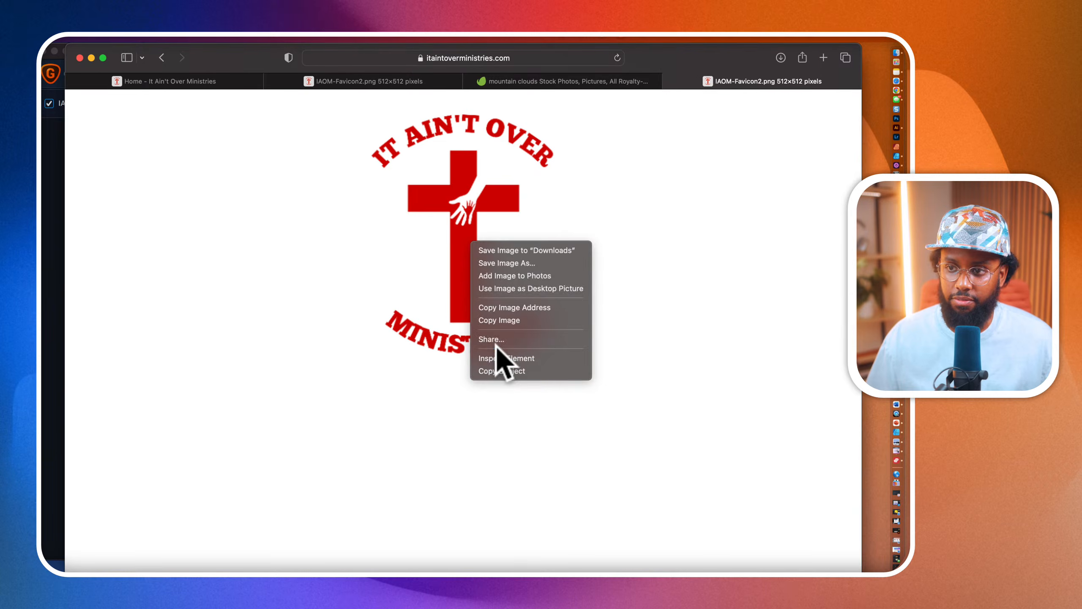
pyautogui.click(392, 320)
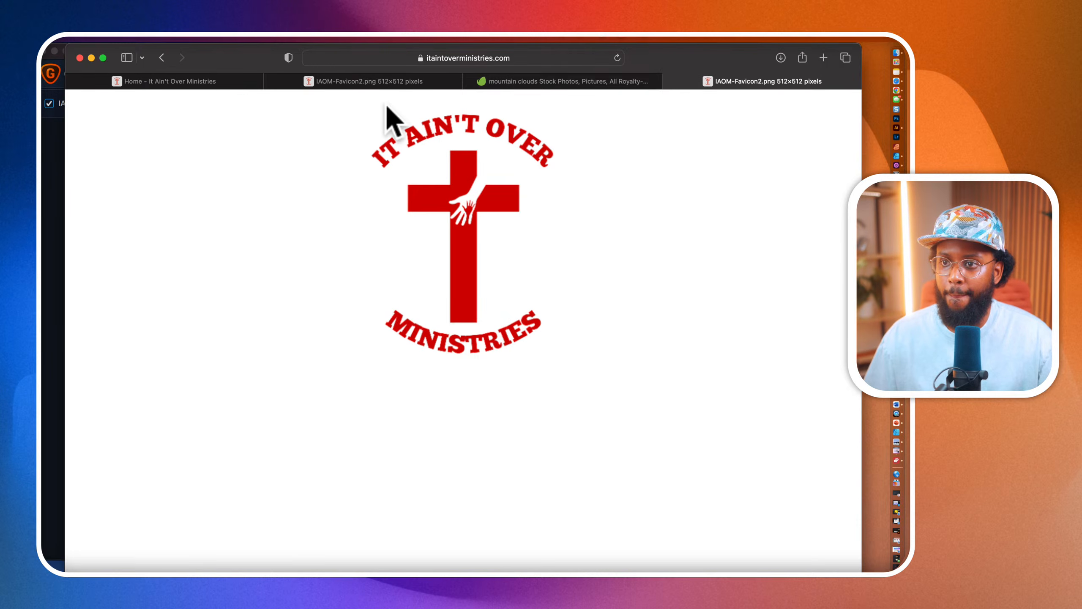
# Step: Return to the mountain clouds stock photos, browse them, and open the Mountain Cloud Meeting photo
pyautogui.moveTo(487, 82)
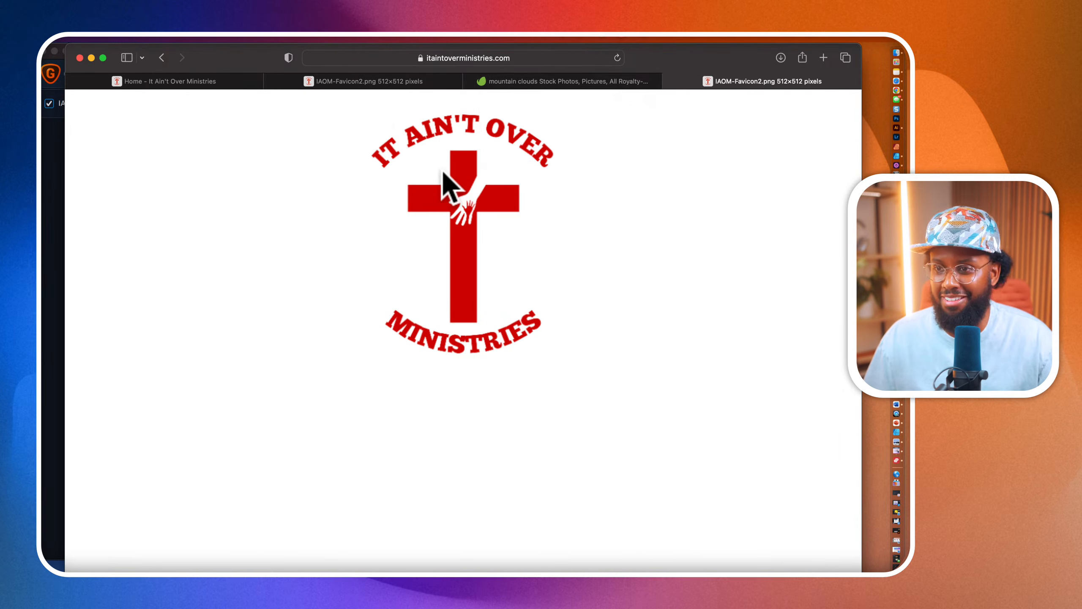
pyautogui.click(513, 80)
pyautogui.scroll(-3, 464, 411)
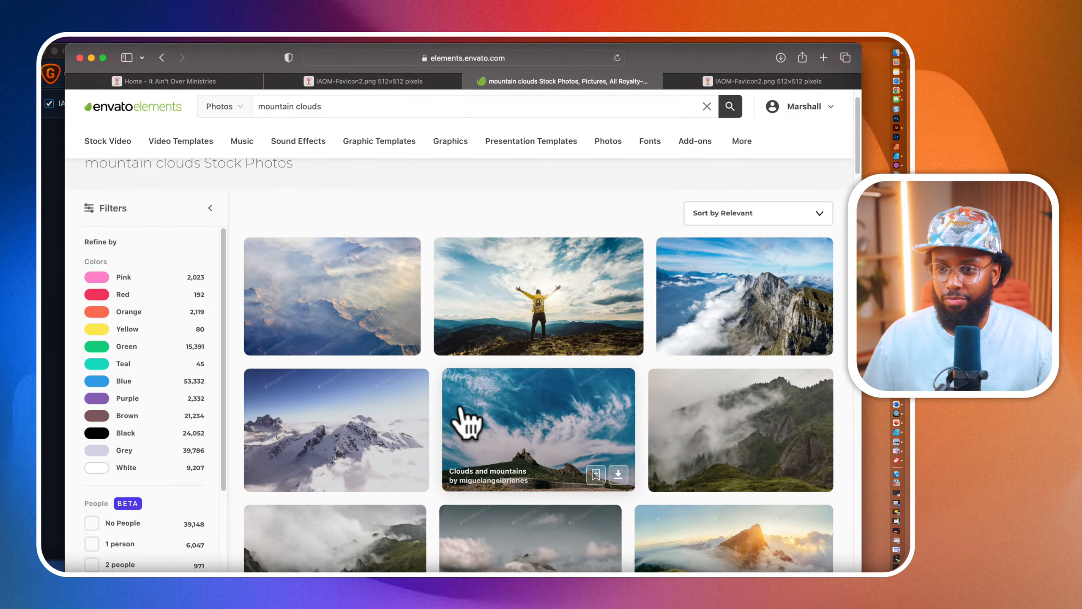
pyautogui.scroll(-2, 464, 420)
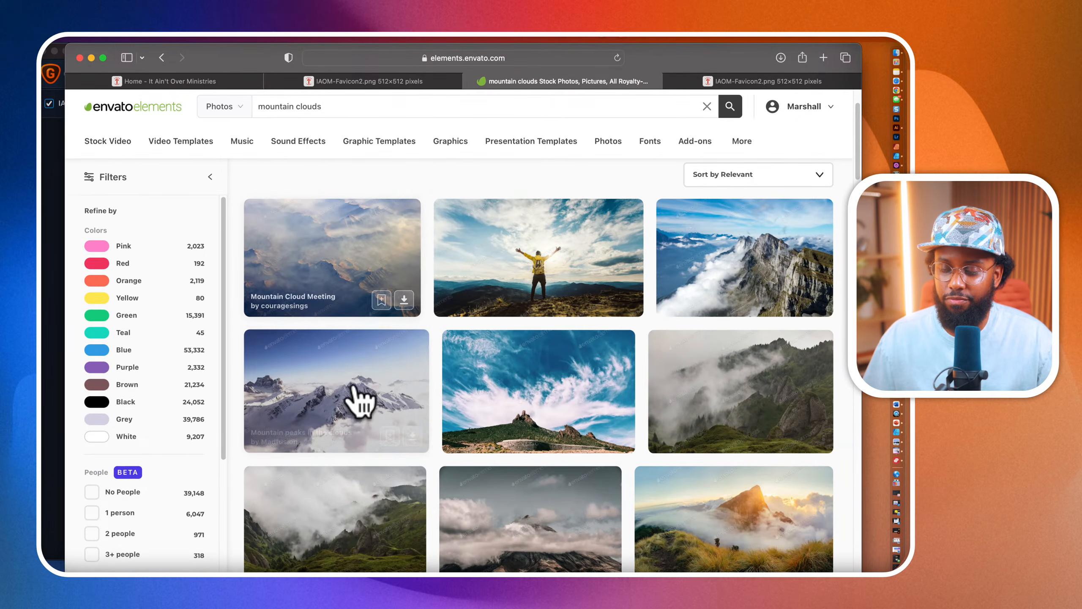
pyautogui.scroll(-7, 350, 411)
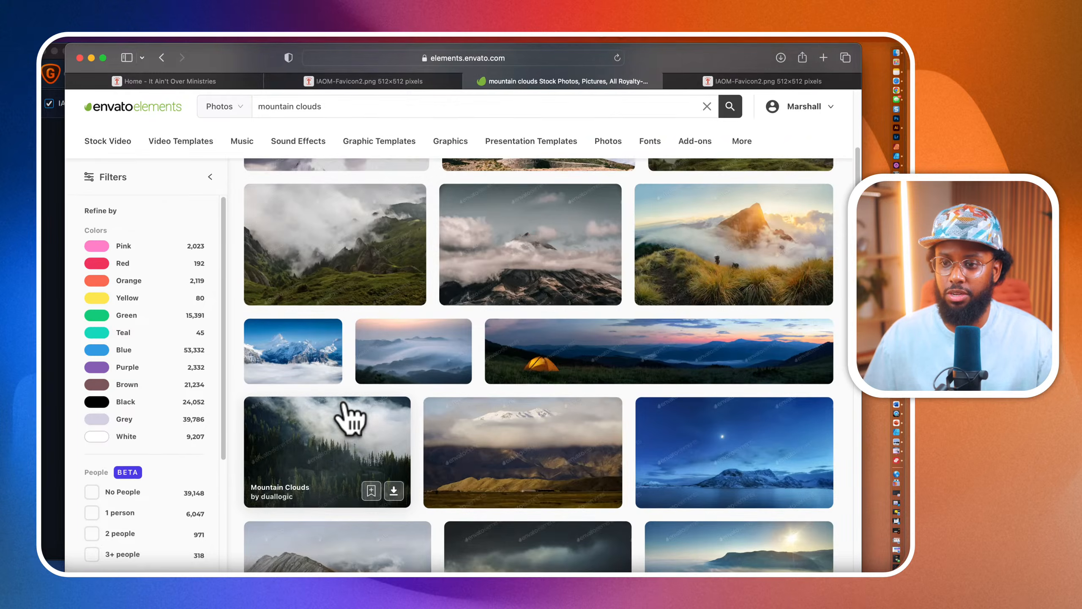
pyautogui.scroll(10, 344, 412)
pyautogui.scroll(-3, 343, 426)
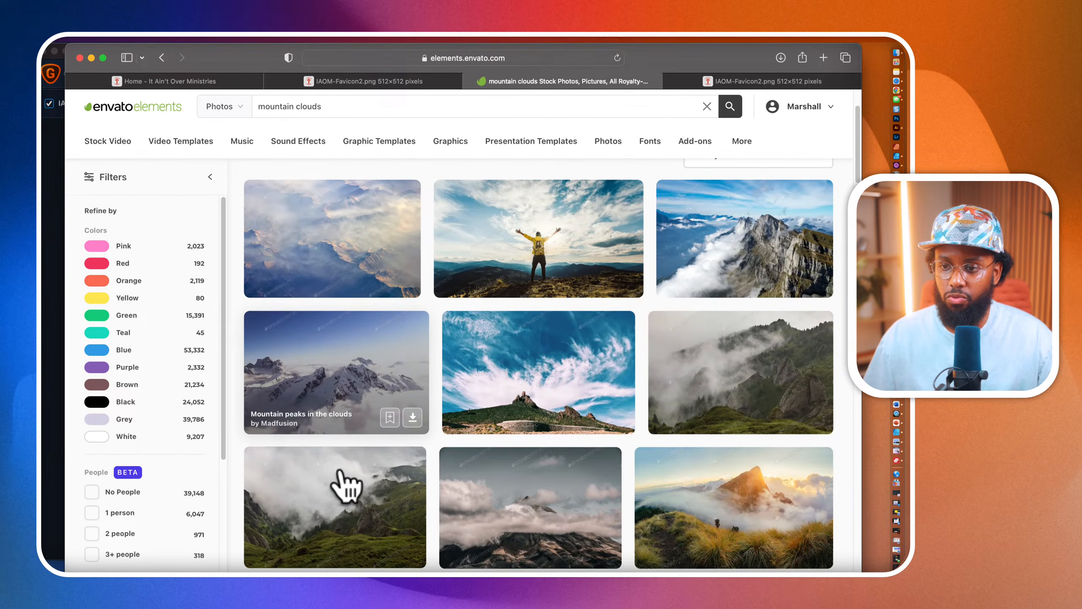
pyautogui.click(340, 284)
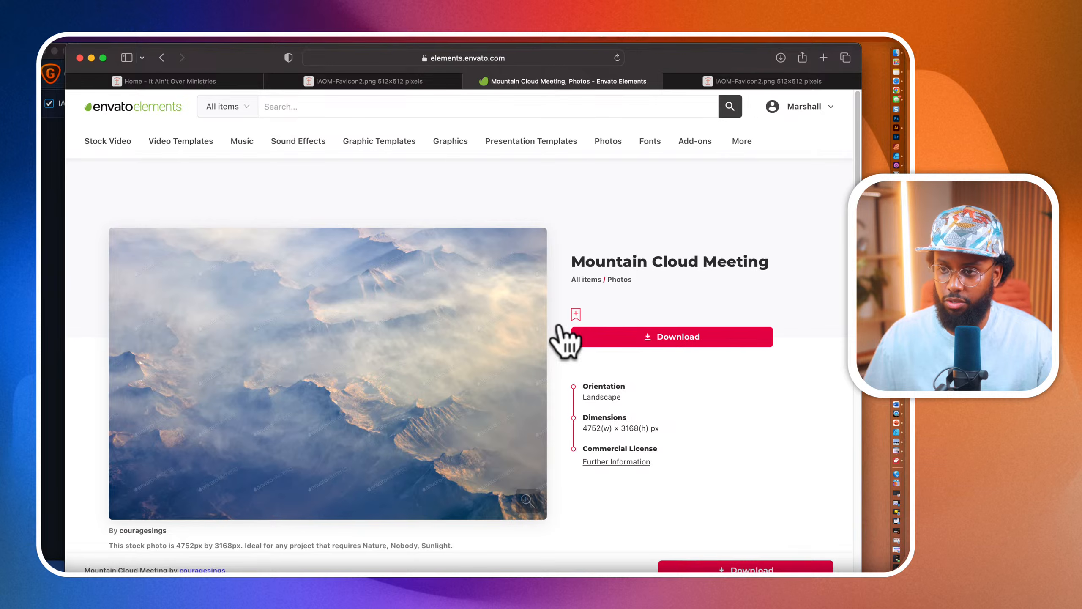
# Step: Add the Mountain Cloud Meeting photo to the existing Ecamm project and start its download
pyautogui.scroll(-2, 566, 343)
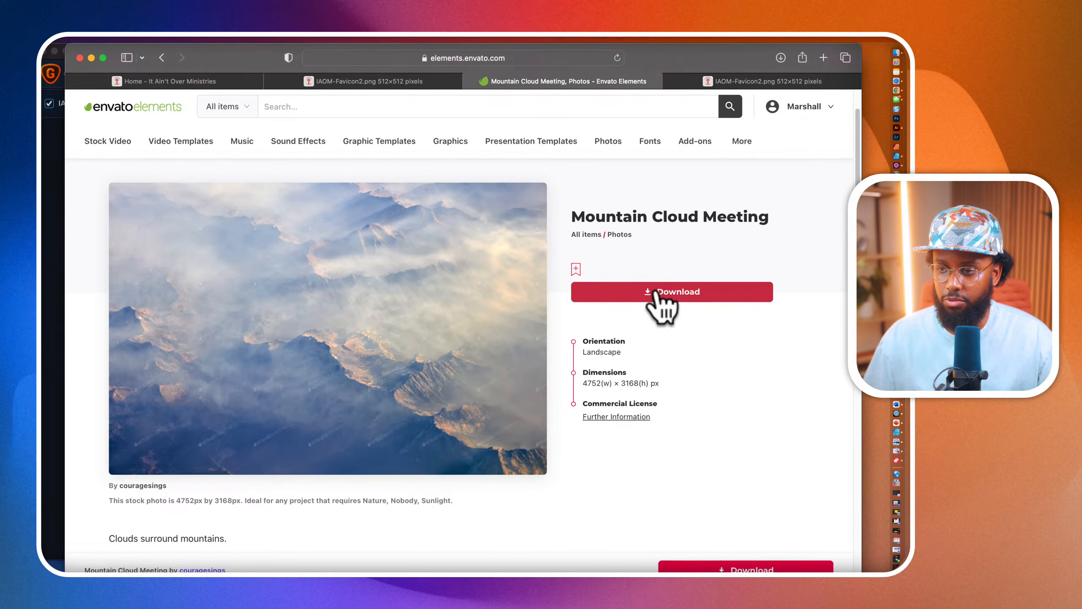
pyautogui.click(656, 294)
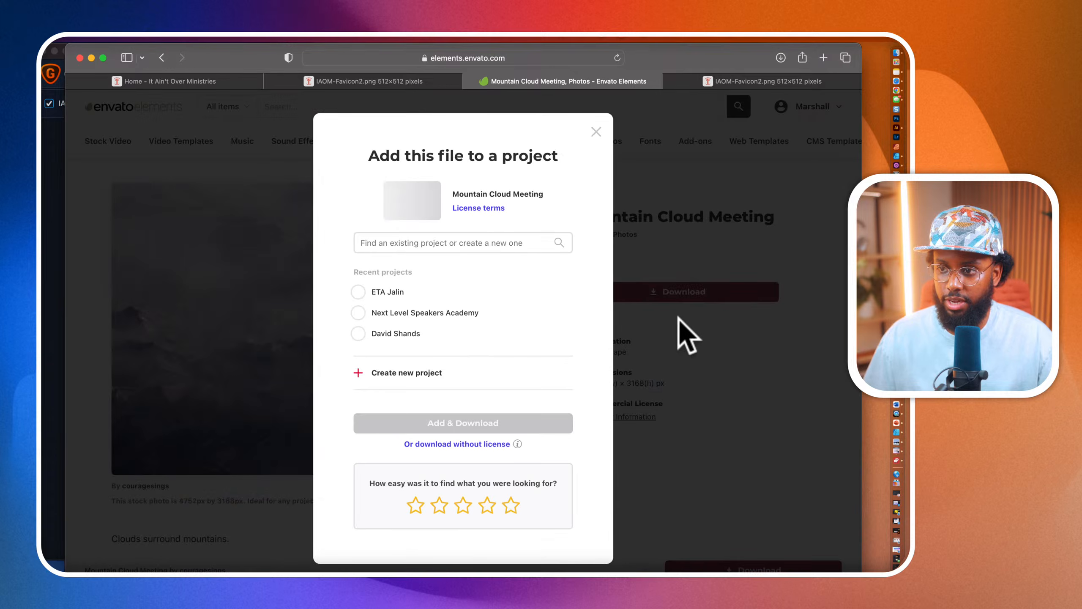
pyautogui.click(386, 246)
pyautogui.write('Ecamm')
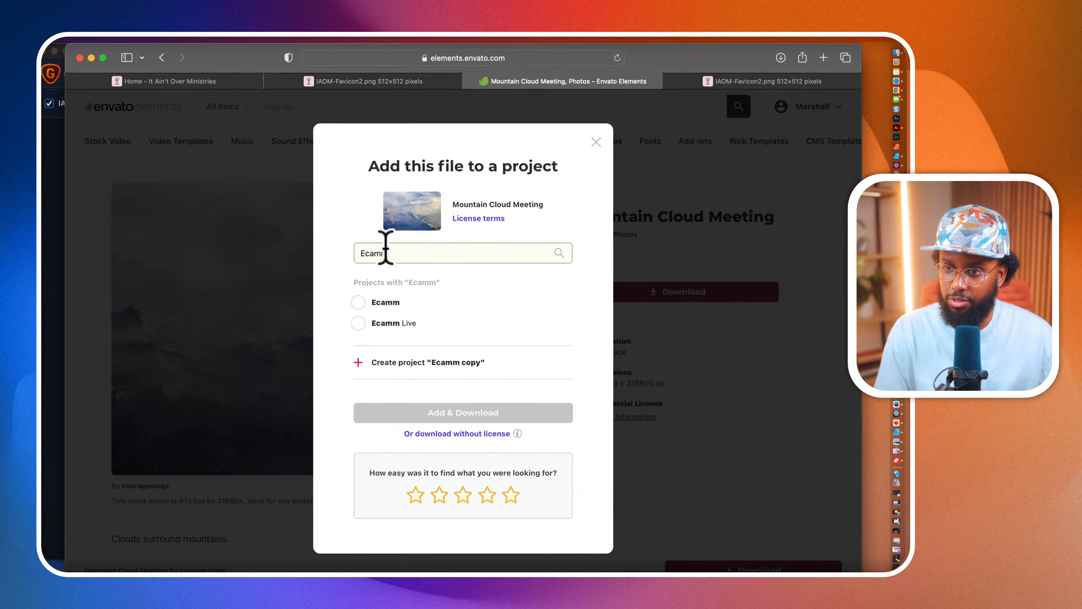
pyautogui.click(362, 308)
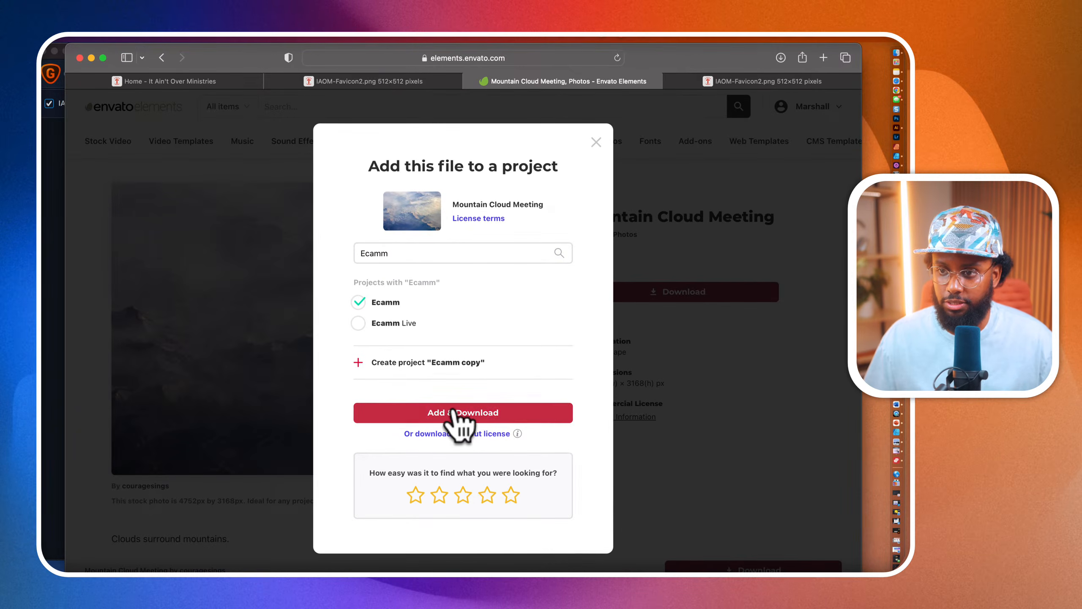
pyautogui.click(458, 414)
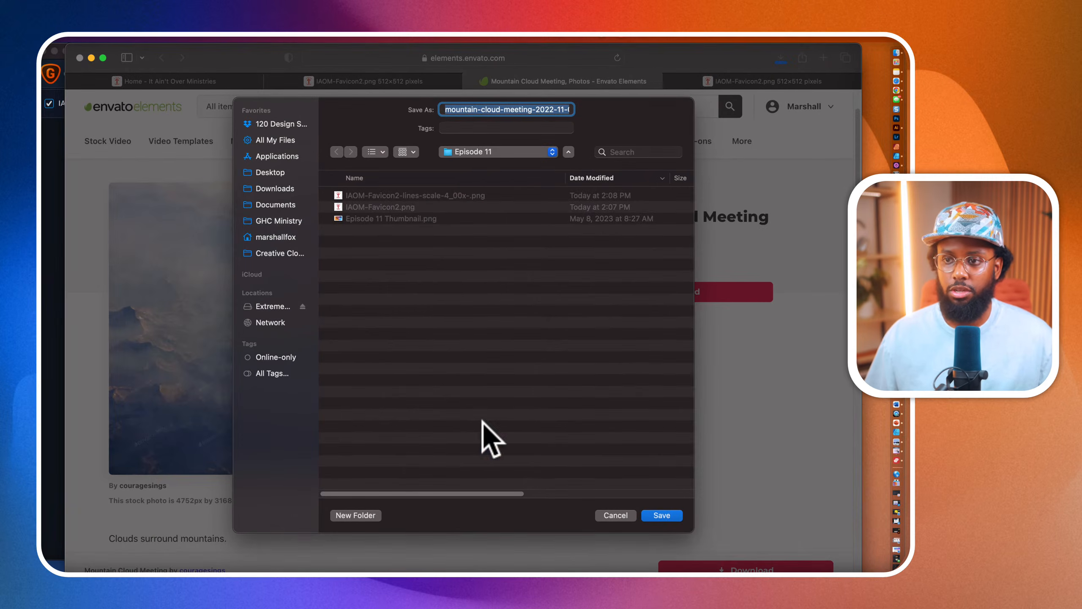
# Step: Save the mountain cloud photo in the Episode 11 folder and close the image preview
pyautogui.click(457, 153)
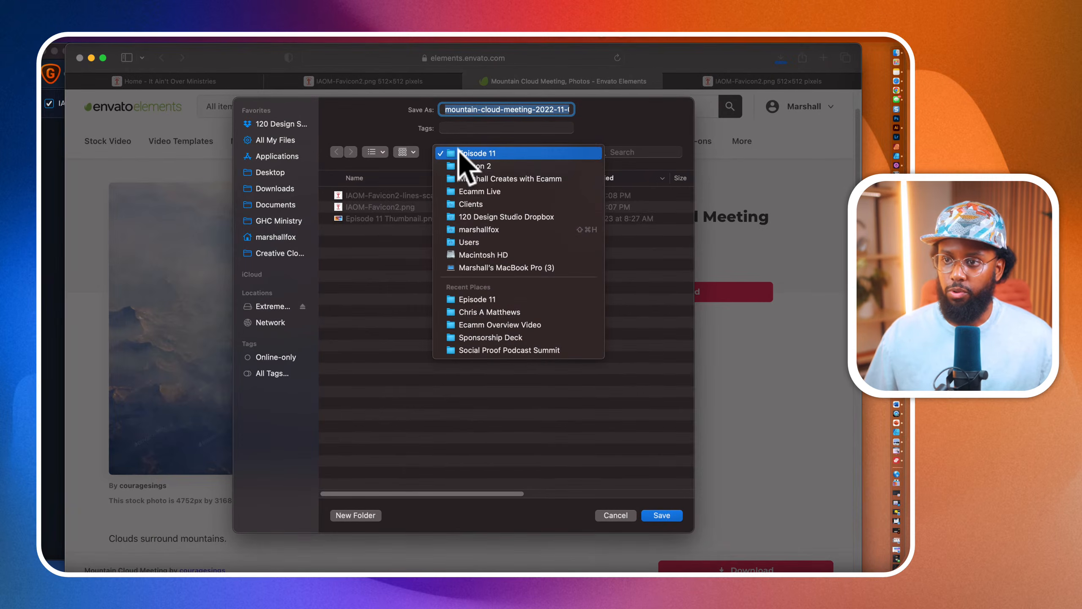
pyautogui.click(453, 299)
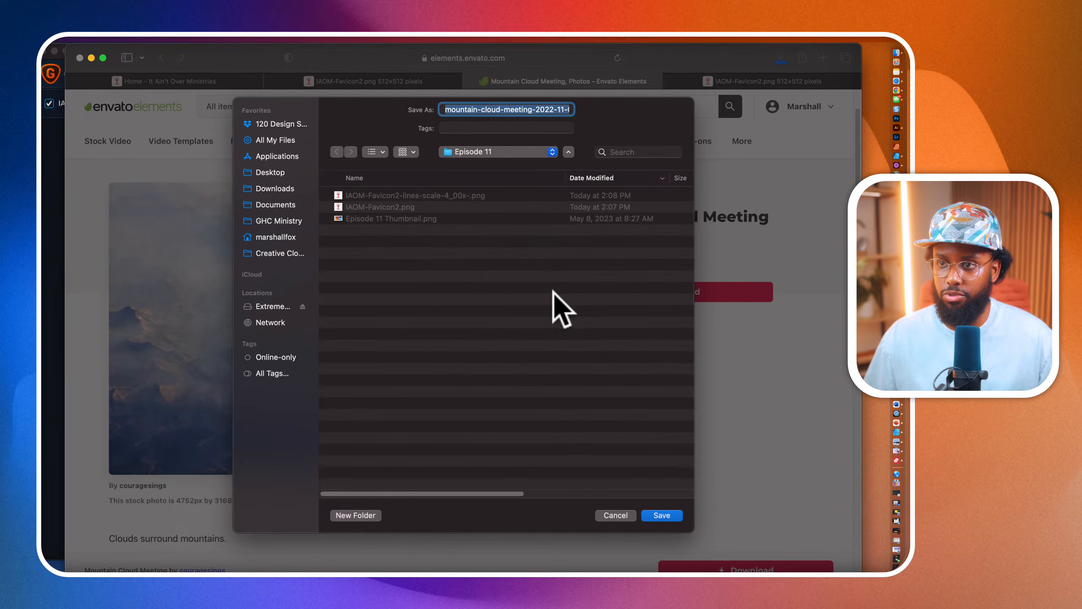
pyautogui.click(658, 516)
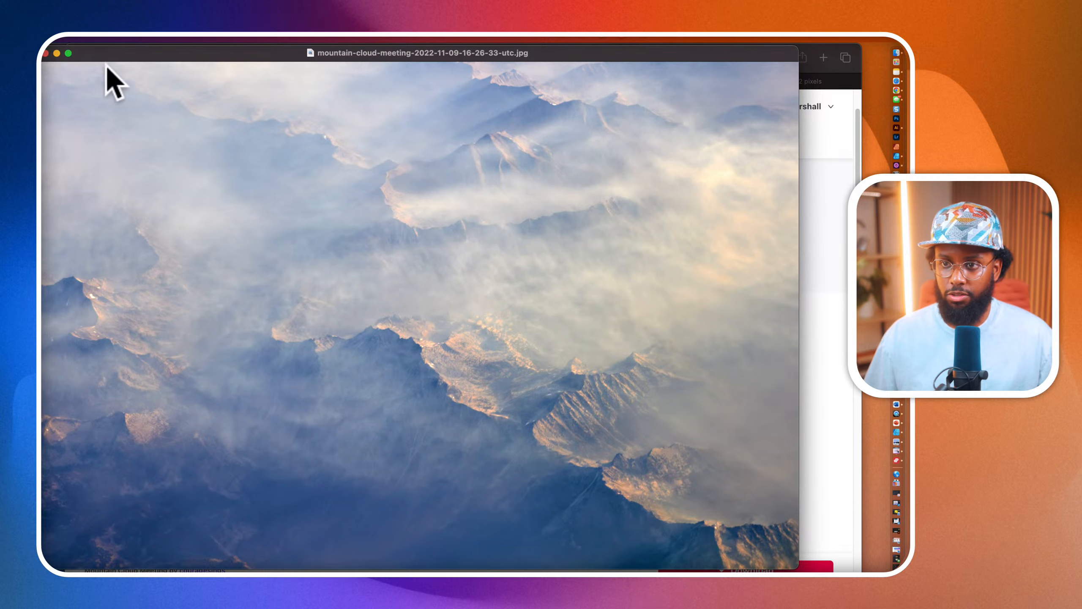
pyautogui.click(46, 53)
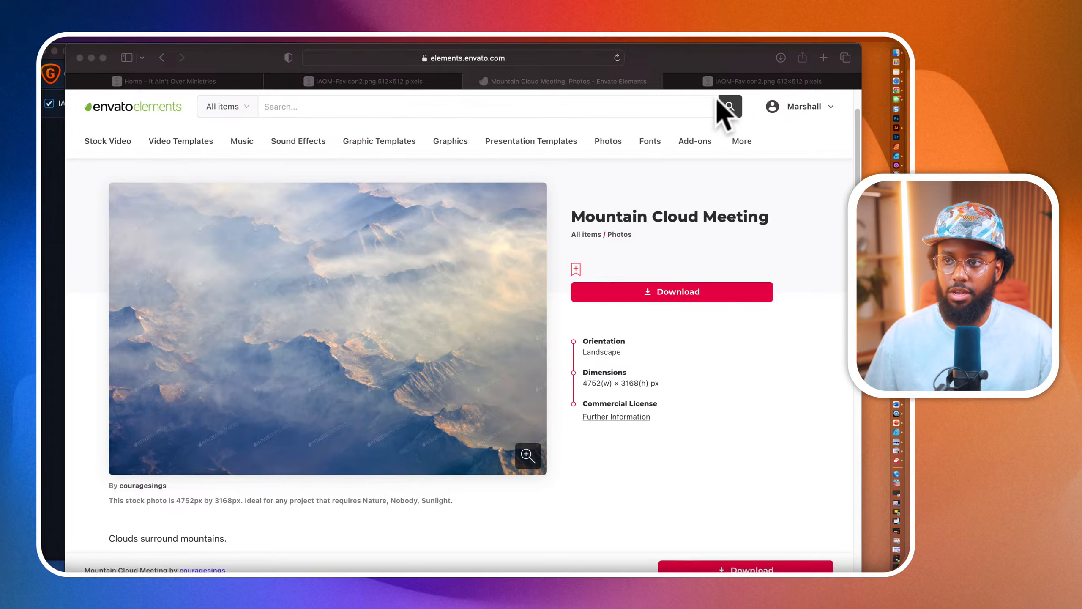
# Step: Open canva.com in a new browser tab
pyautogui.click(823, 58)
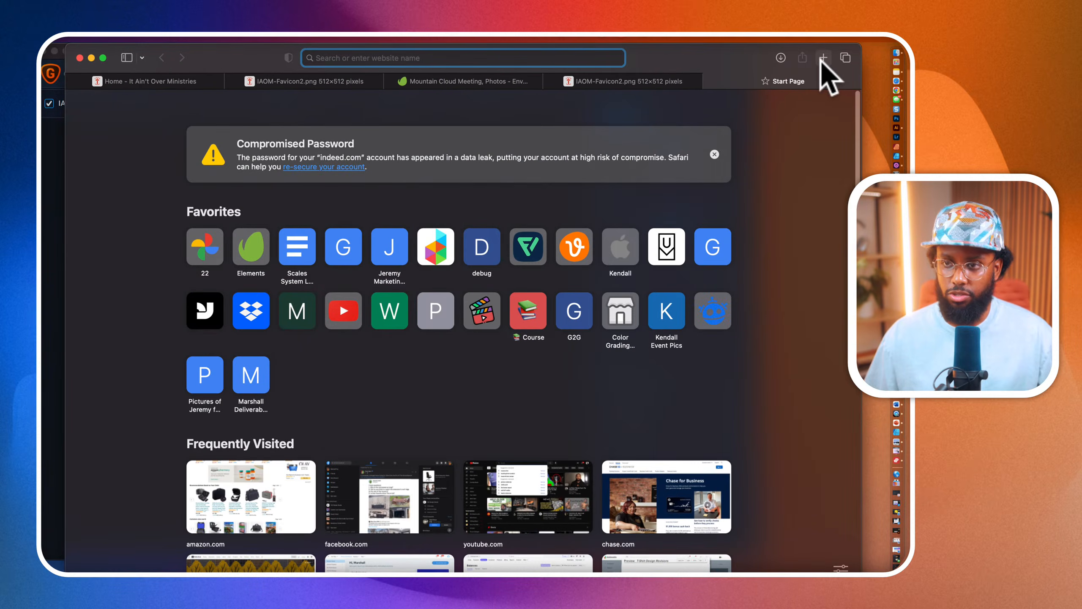
pyautogui.write('canva.com/')
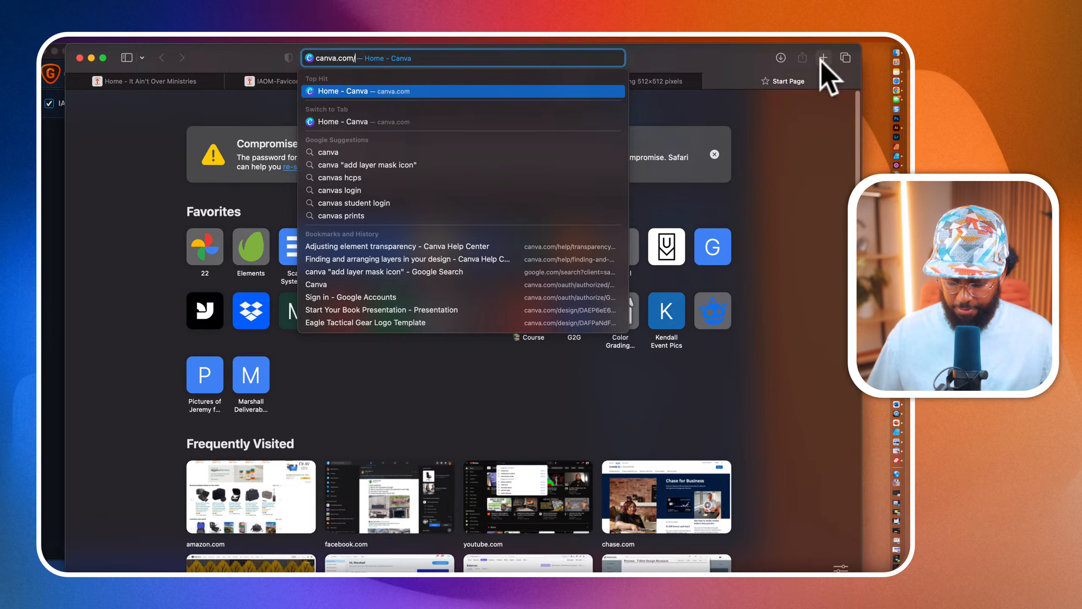
pyautogui.press('Return')
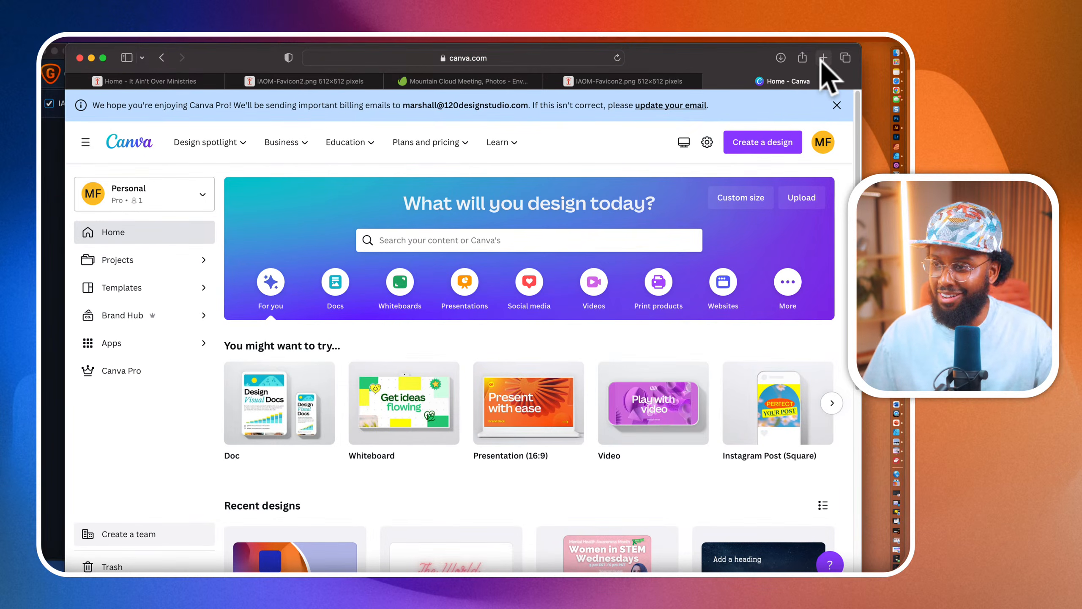
pyautogui.click(897, 158)
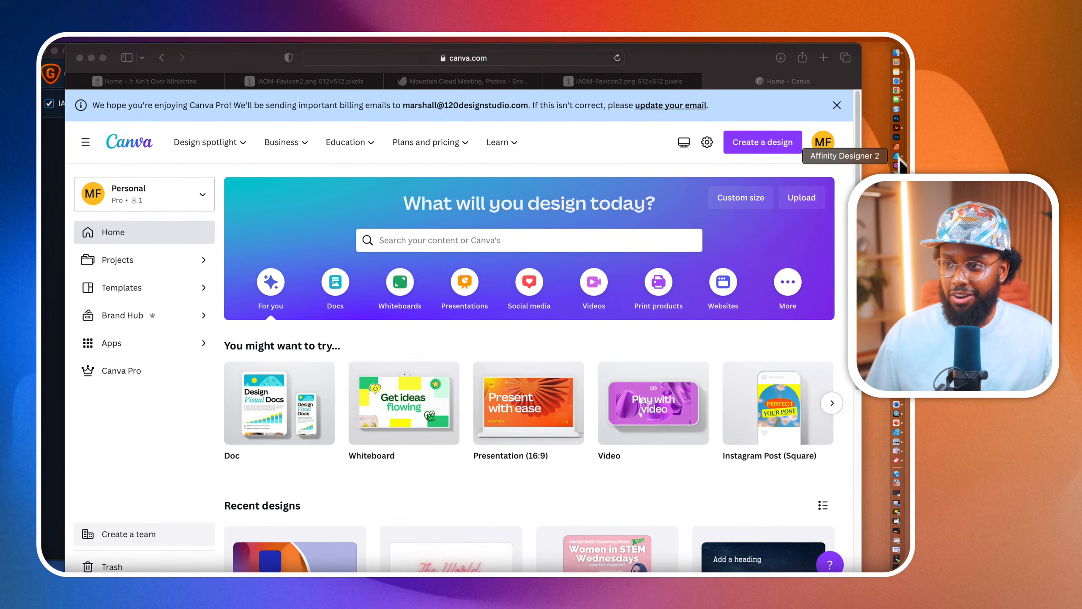
pyautogui.rightClick(897, 158)
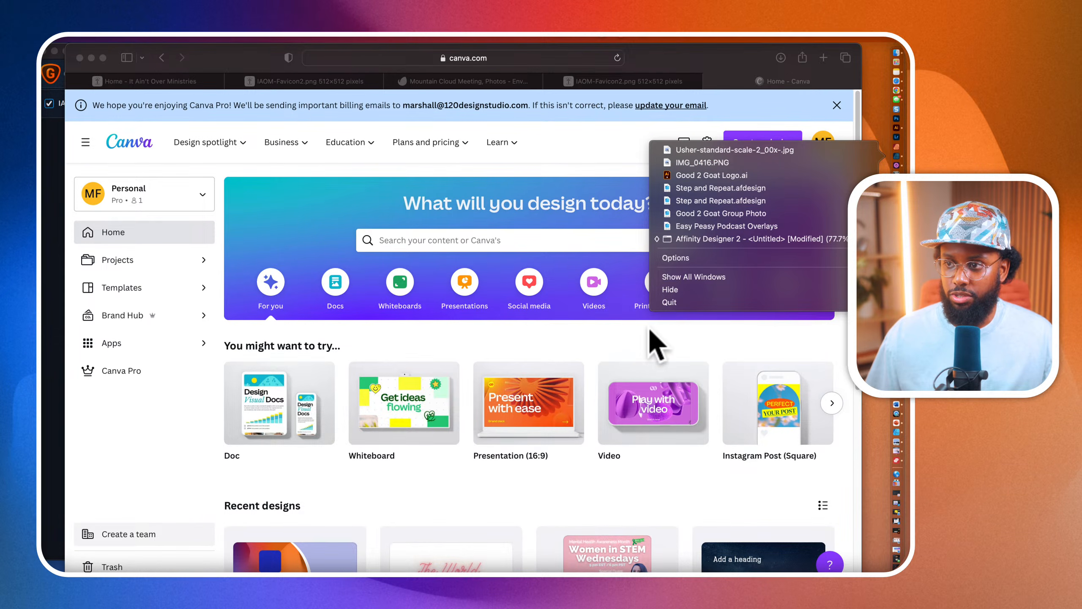
pyautogui.click(597, 349)
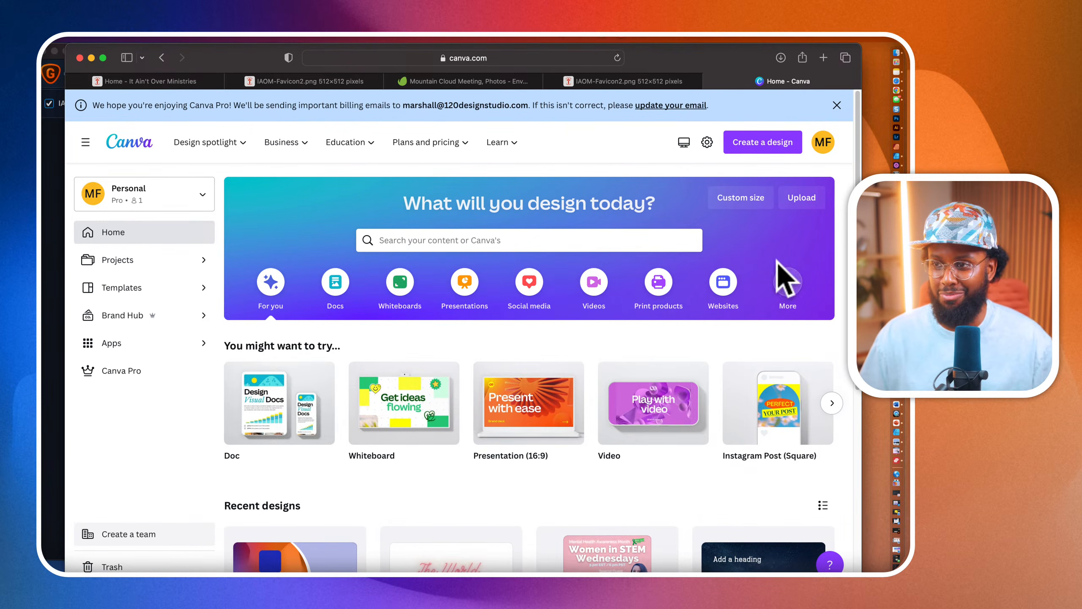
# Step: Create a blank Presentation (16:9) design
pyautogui.scroll(-2, 442, 405)
pyautogui.scroll(-4, 443, 405)
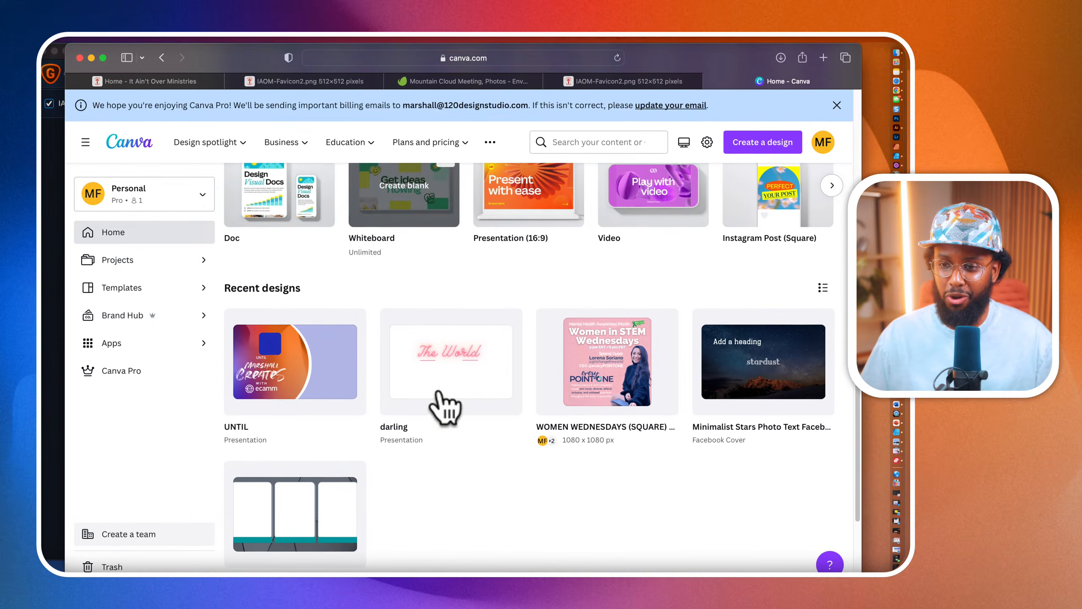
pyautogui.scroll(5, 405, 382)
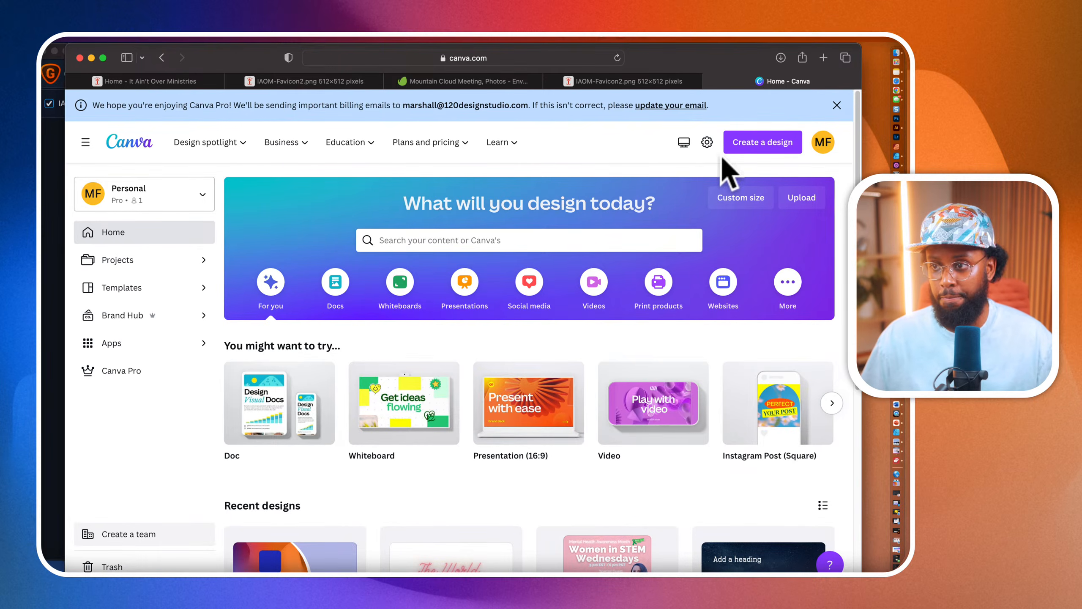
pyautogui.click(767, 143)
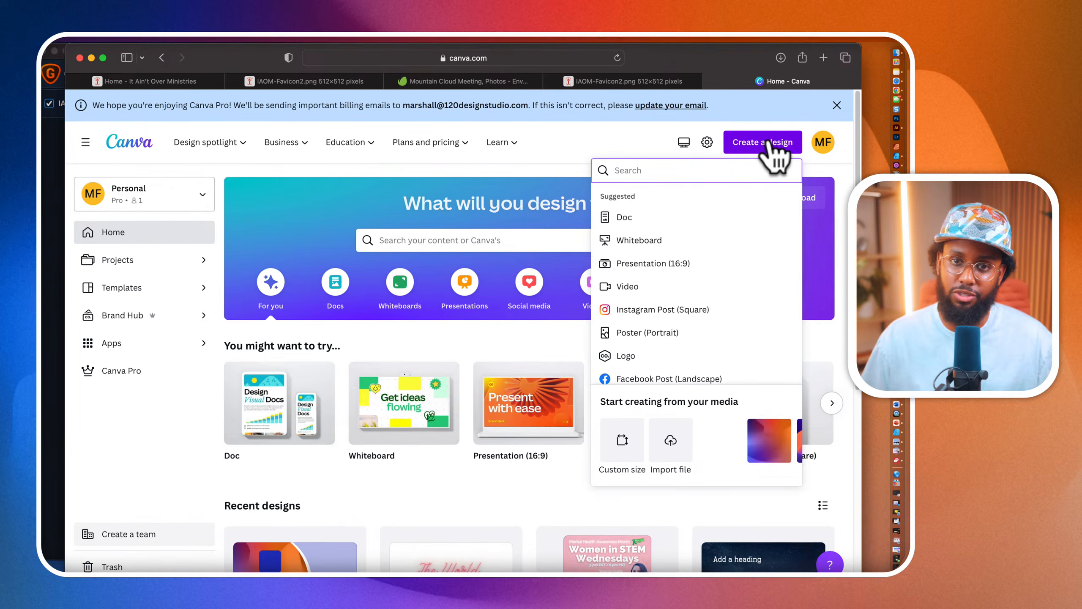
pyautogui.hscroll(2, 712, 439)
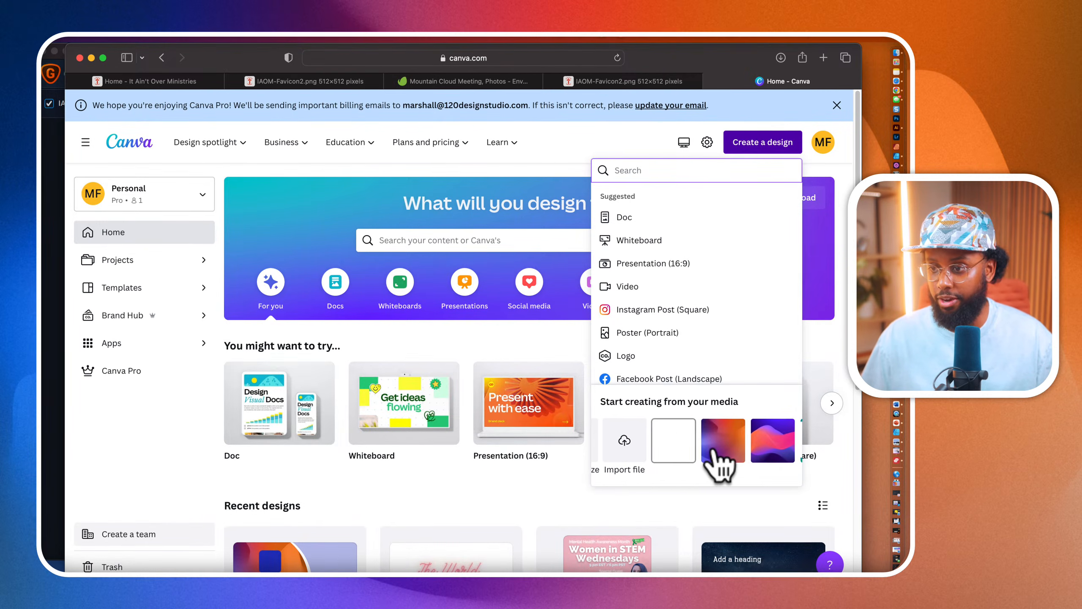
pyautogui.hscroll(1, 714, 453)
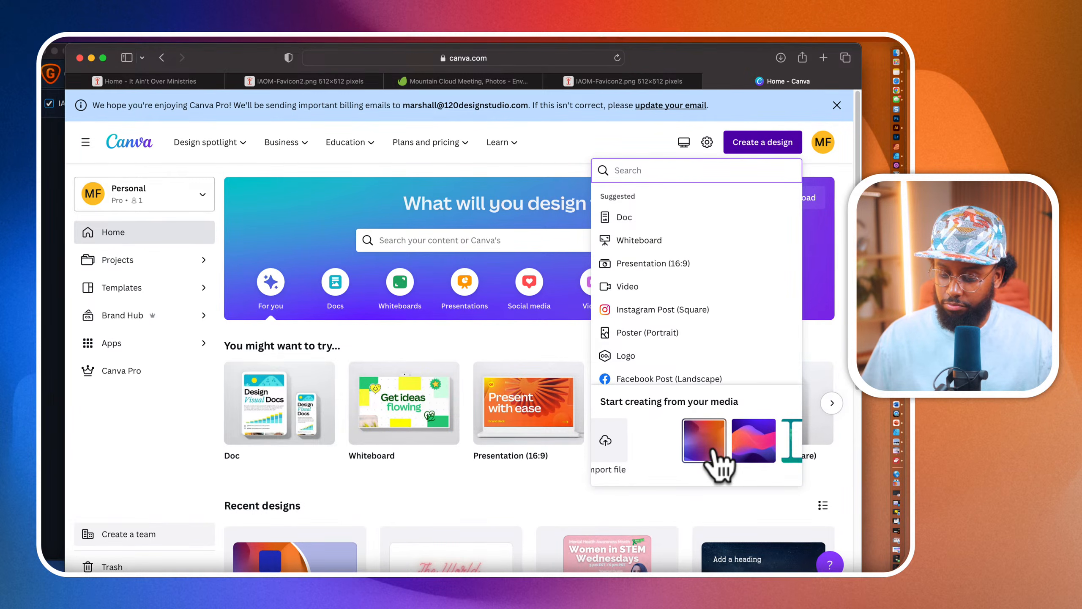
pyautogui.hscroll(1, 713, 453)
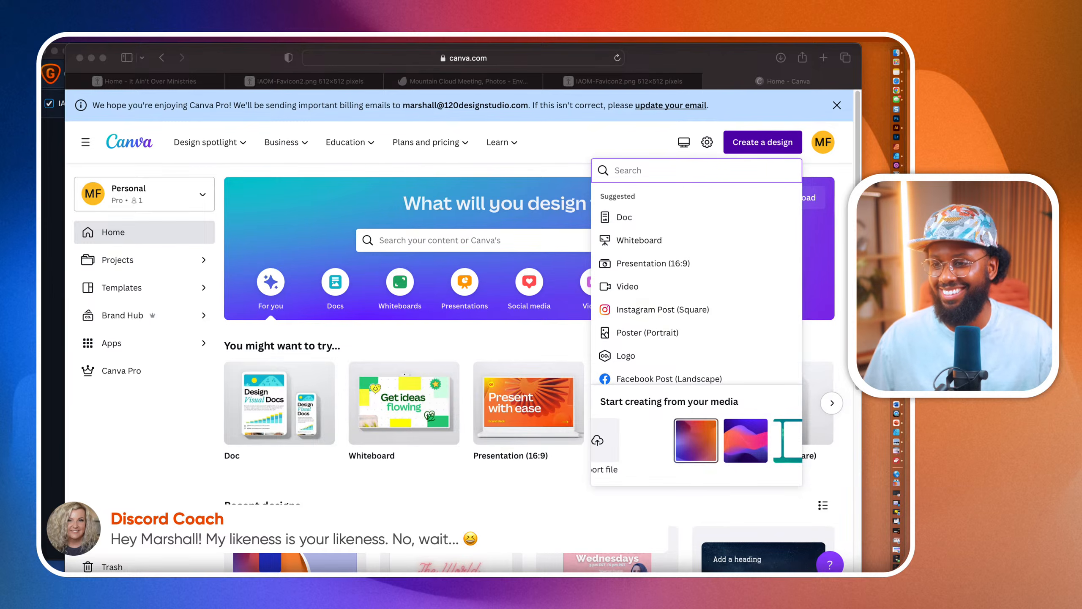
pyautogui.click(771, 242)
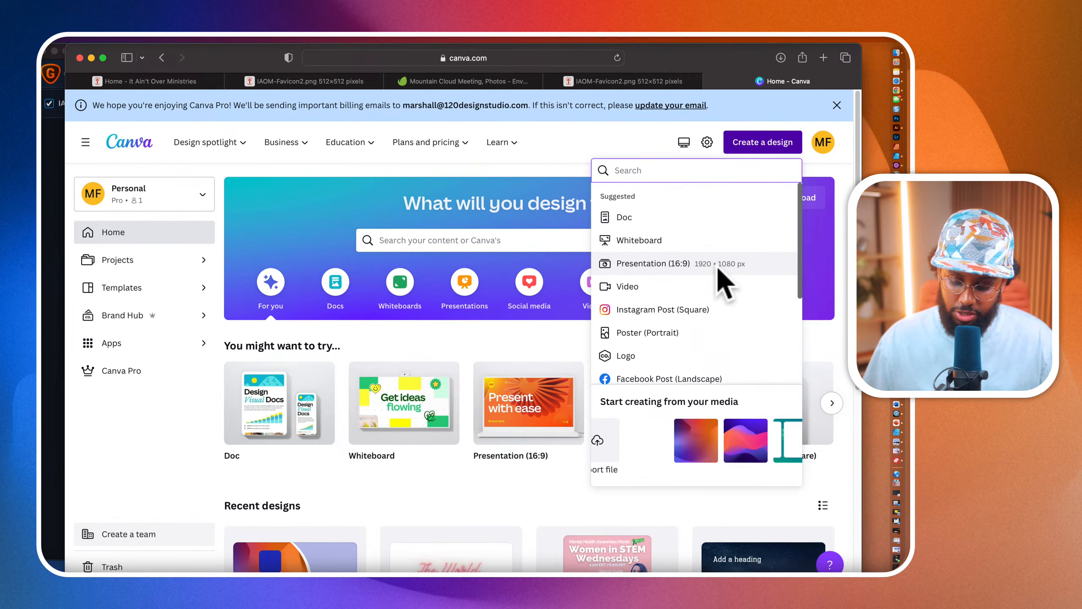
pyautogui.click(717, 267)
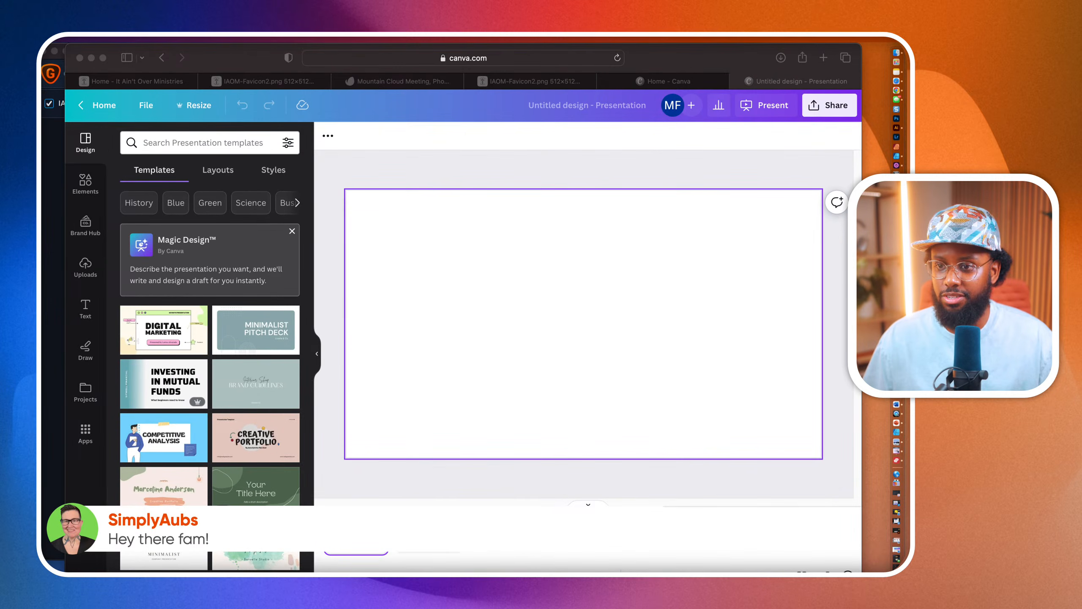
pyautogui.click(585, 402)
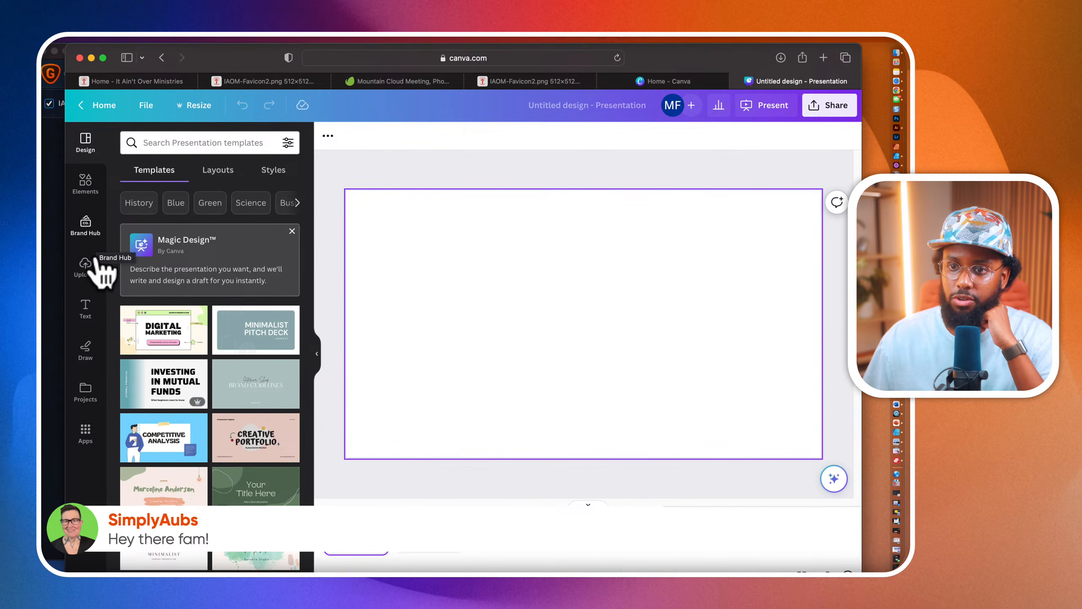
# Step: Try to upload the mountain-cloud-meeting photo from the Episode 11 folder to the design's uploads
pyautogui.click(86, 268)
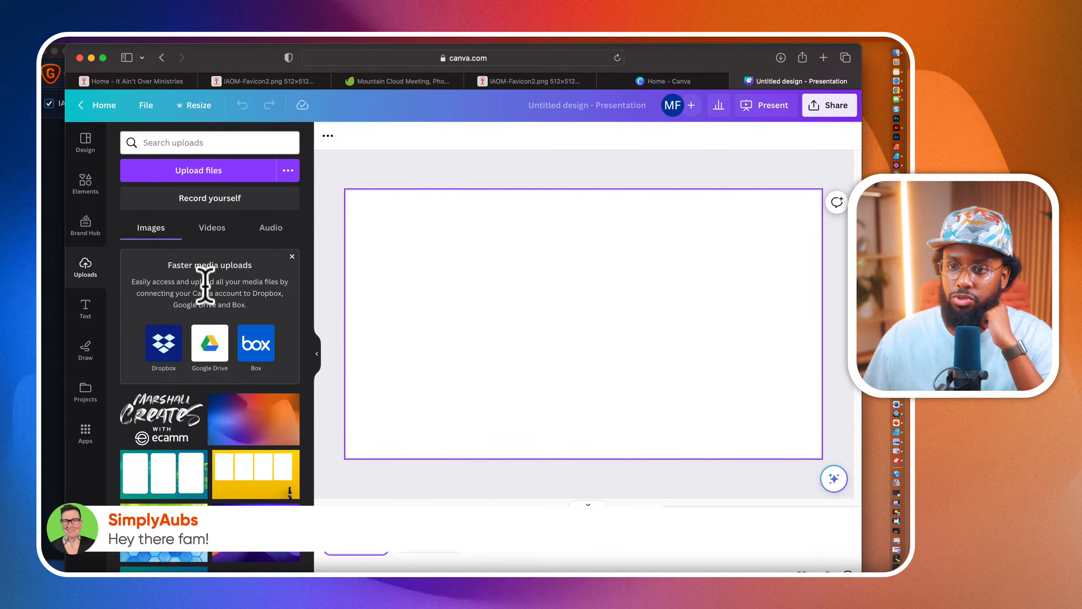
pyautogui.click(193, 180)
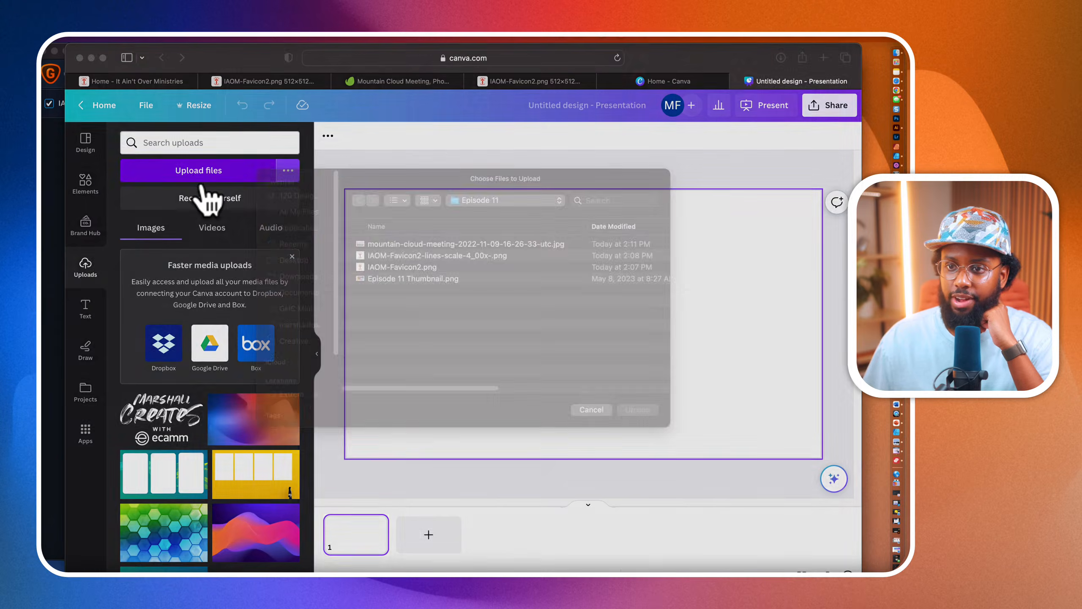
pyautogui.click(515, 218)
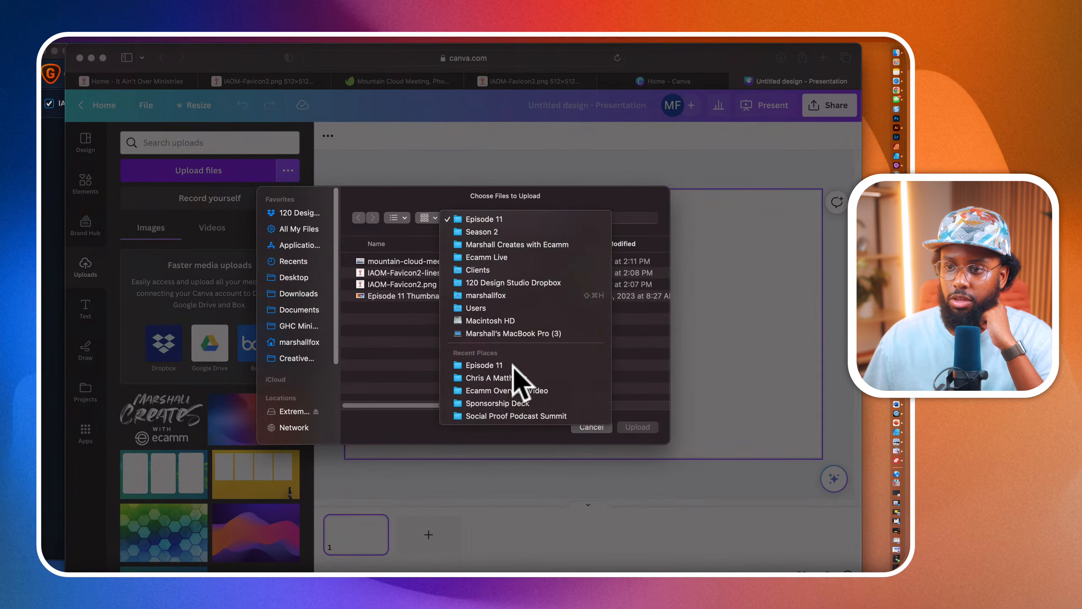
pyautogui.click(520, 386)
pyautogui.click(407, 261)
pyautogui.click(637, 426)
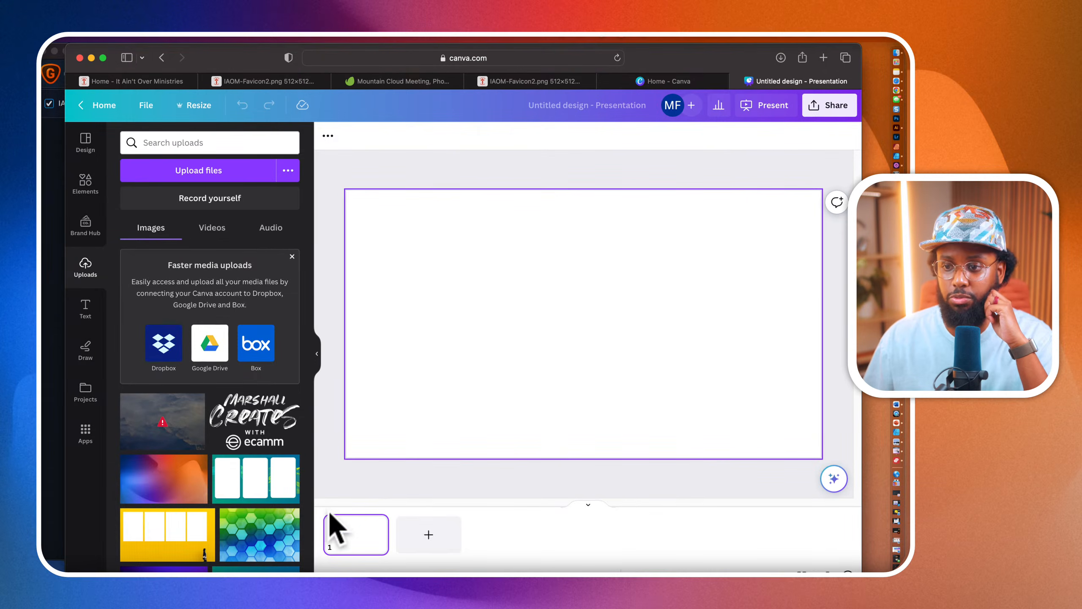
pyautogui.moveTo(164, 418)
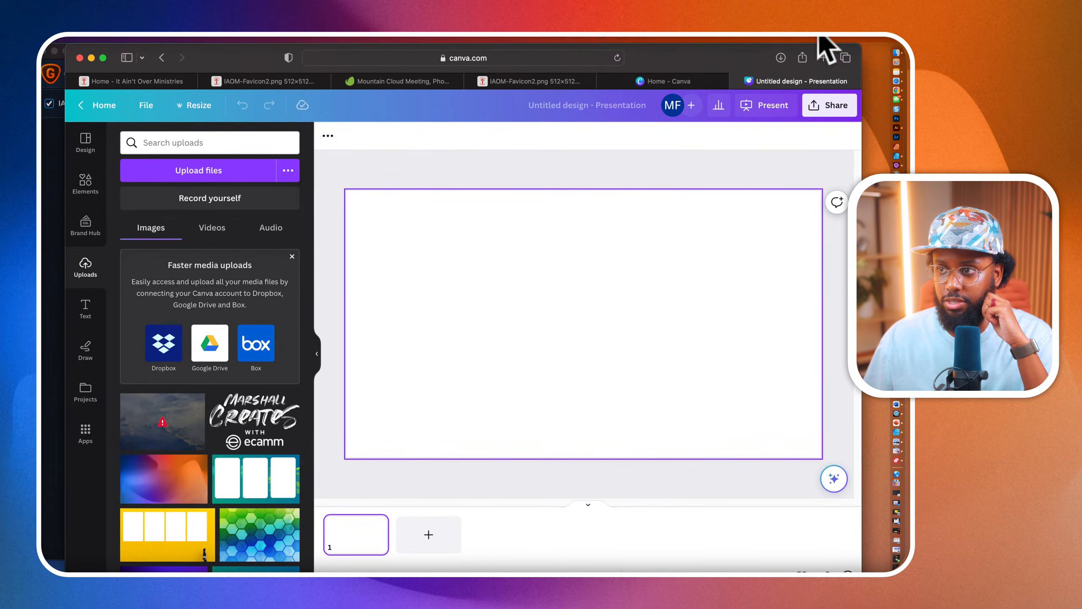
# Step: Open the Squoosh image compressor at squoosh.app in a new browser tab
pyautogui.click(776, 39)
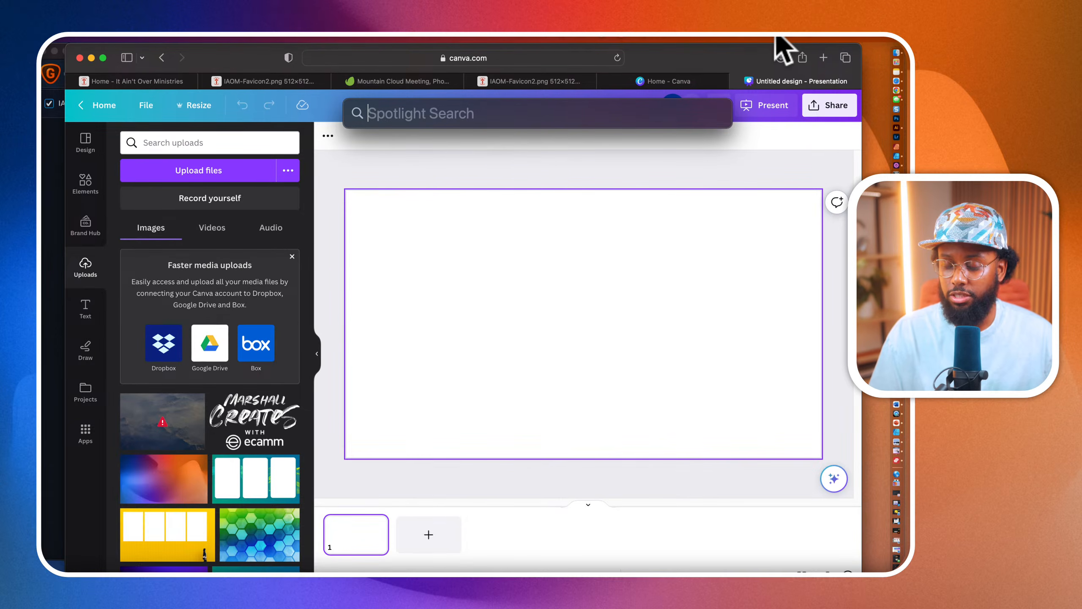
pyautogui.write('photob')
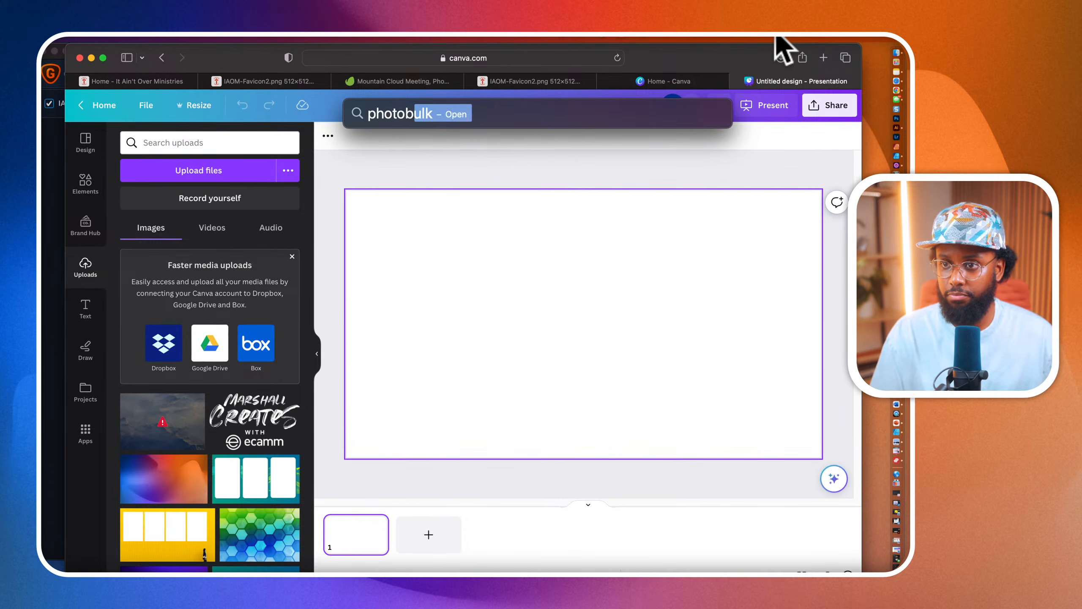
pyautogui.click(828, 55)
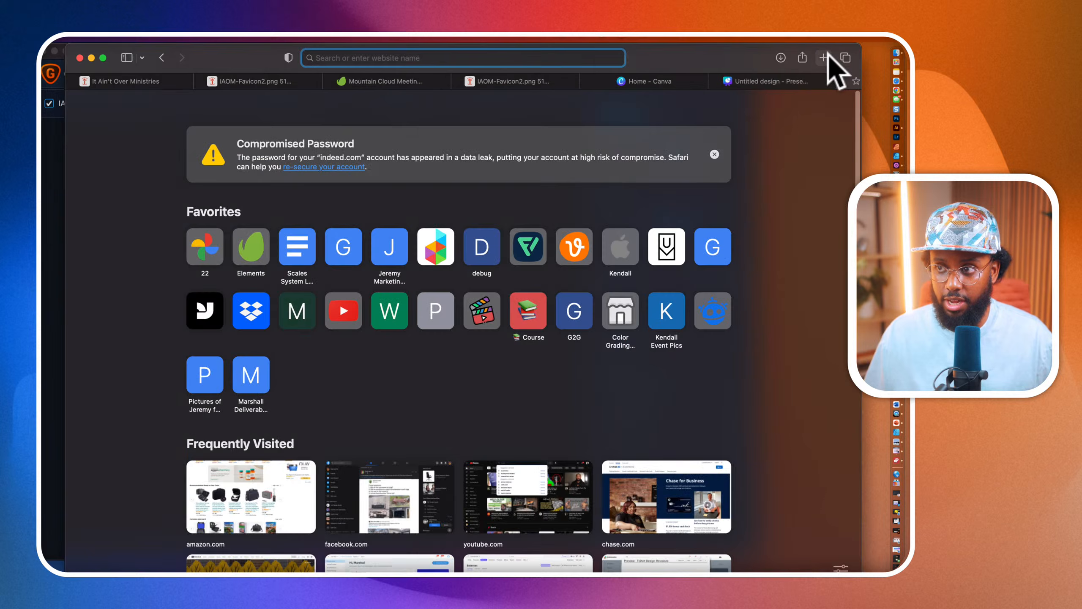
pyautogui.write('squoosh a')
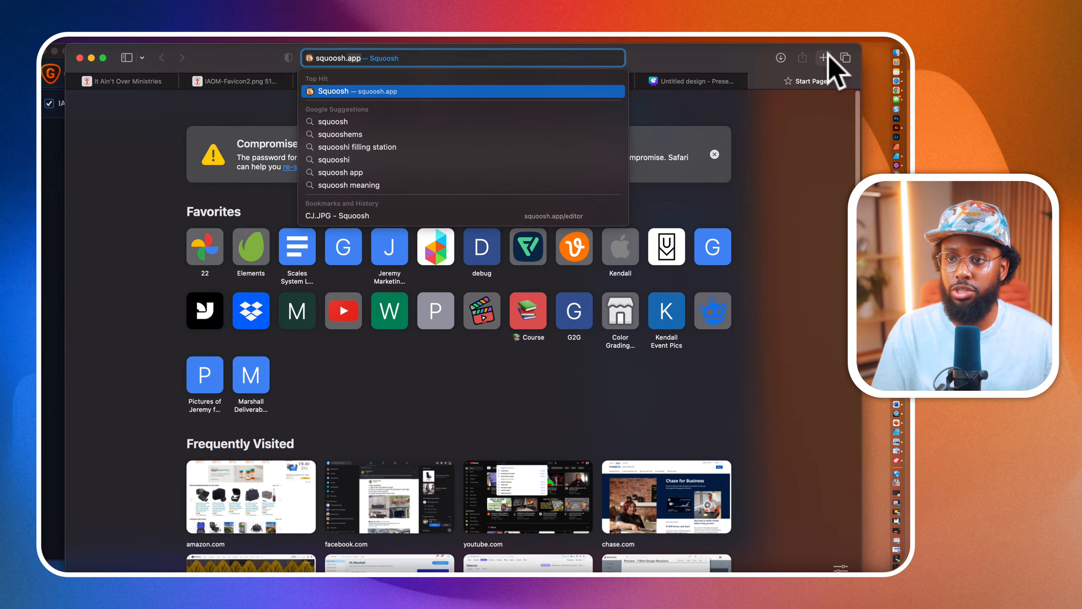
pyautogui.press('Return')
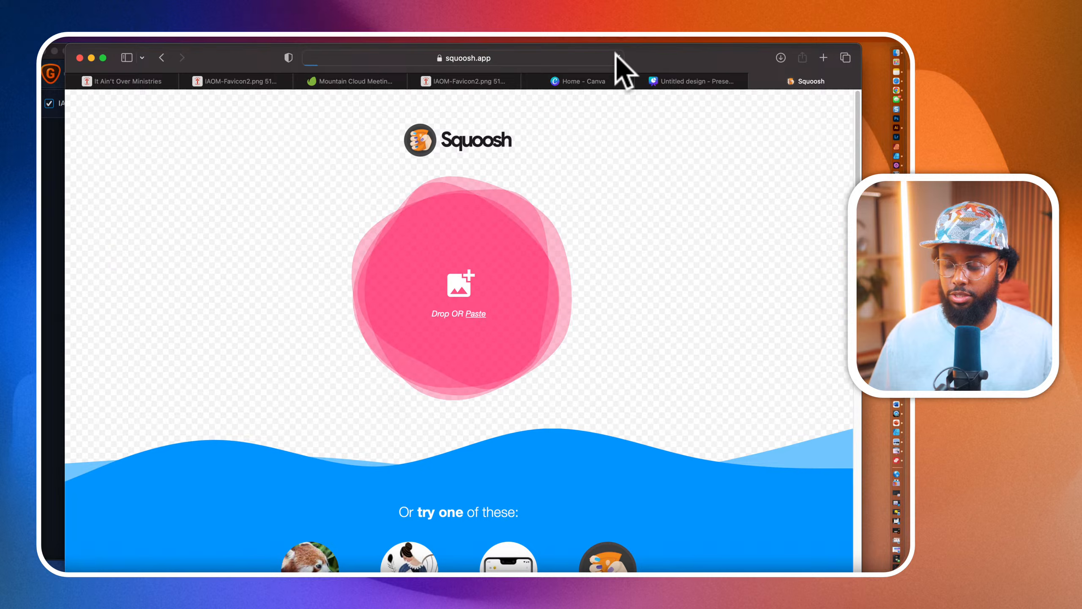
# Step: Load the mountain-cloud-meeting photo from Finder into Squoosh for compression
pyautogui.click(451, 298)
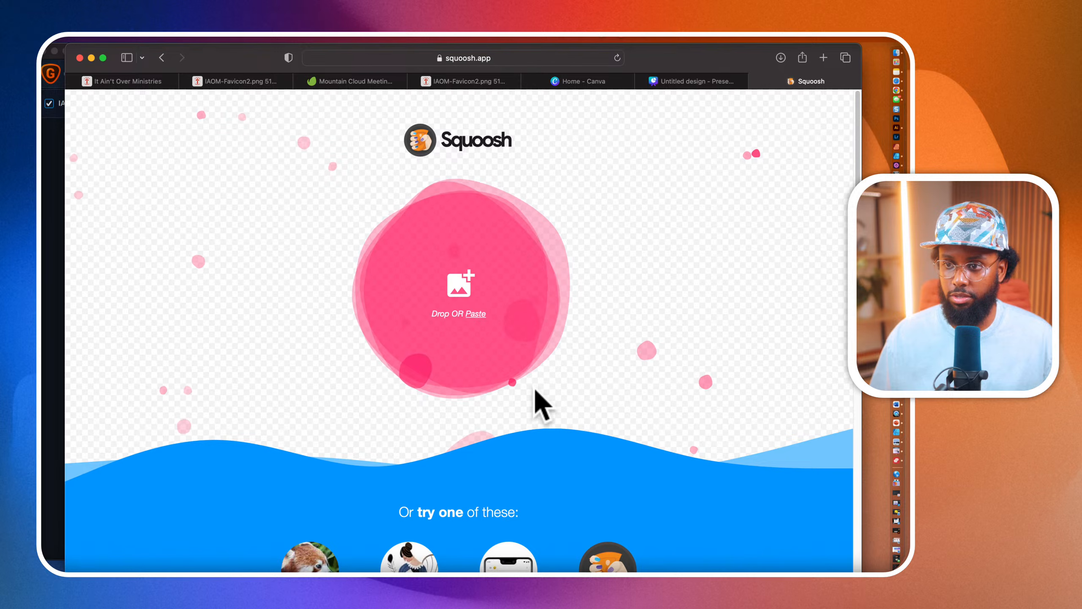
pyautogui.click(466, 278)
pyautogui.click(443, 280)
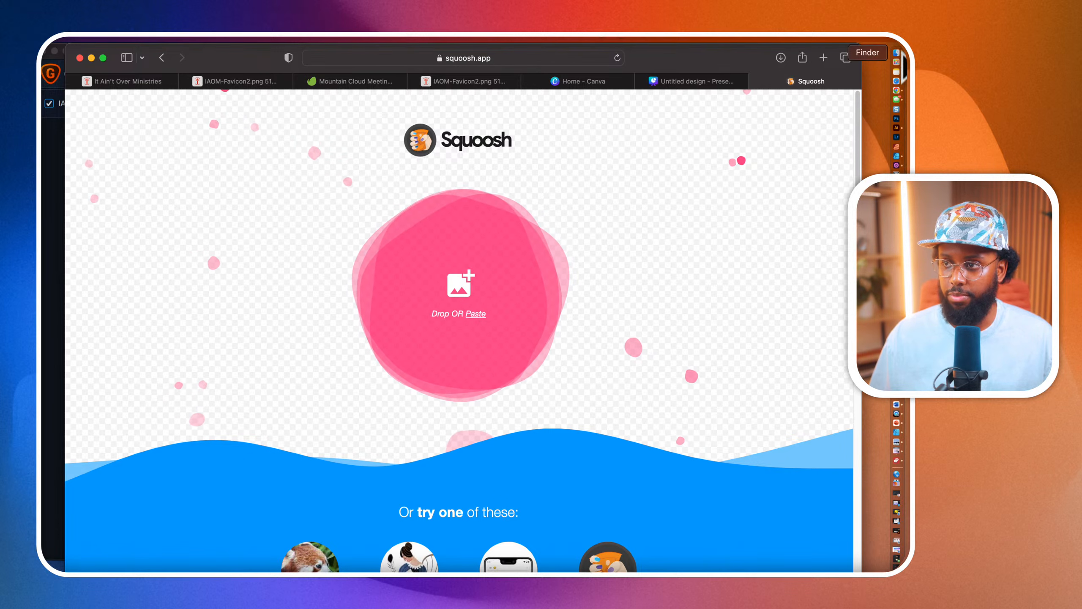
pyautogui.click(480, 217)
pyautogui.click(239, 182)
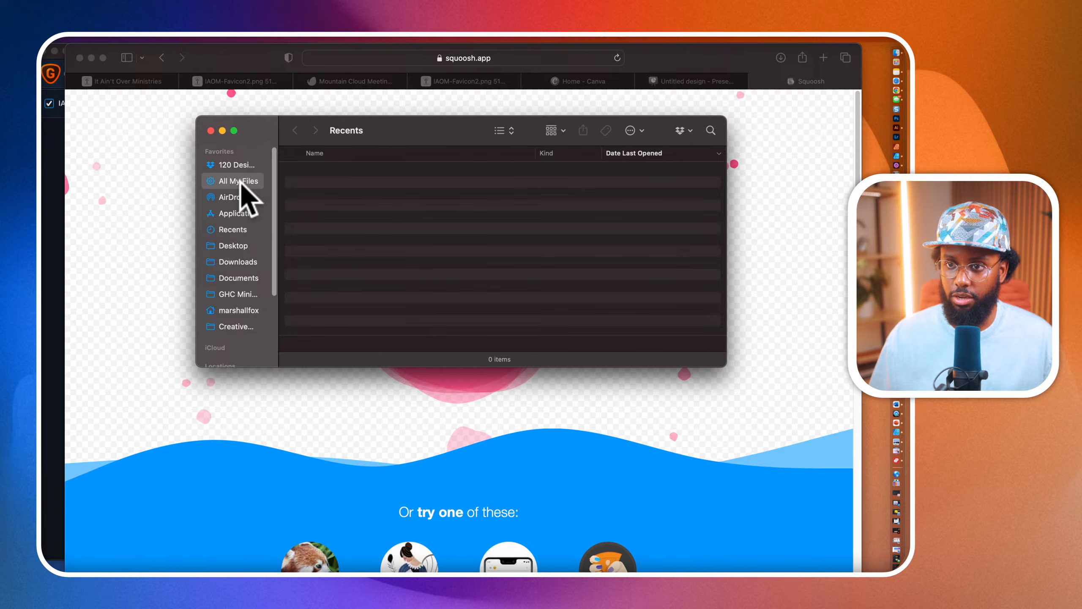
pyautogui.moveTo(339, 171); pyautogui.dragTo(437, 412)
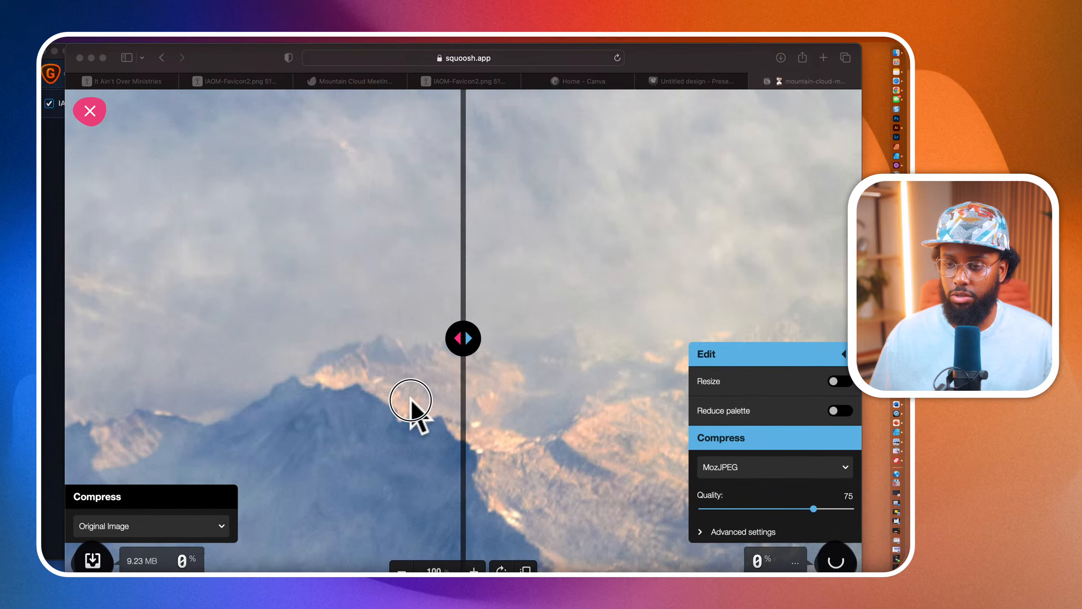
# Step: Compare the original mountain cloud photo with its compressed version at several zoom levels across the divider
pyautogui.scroll(-10, 418, 395)
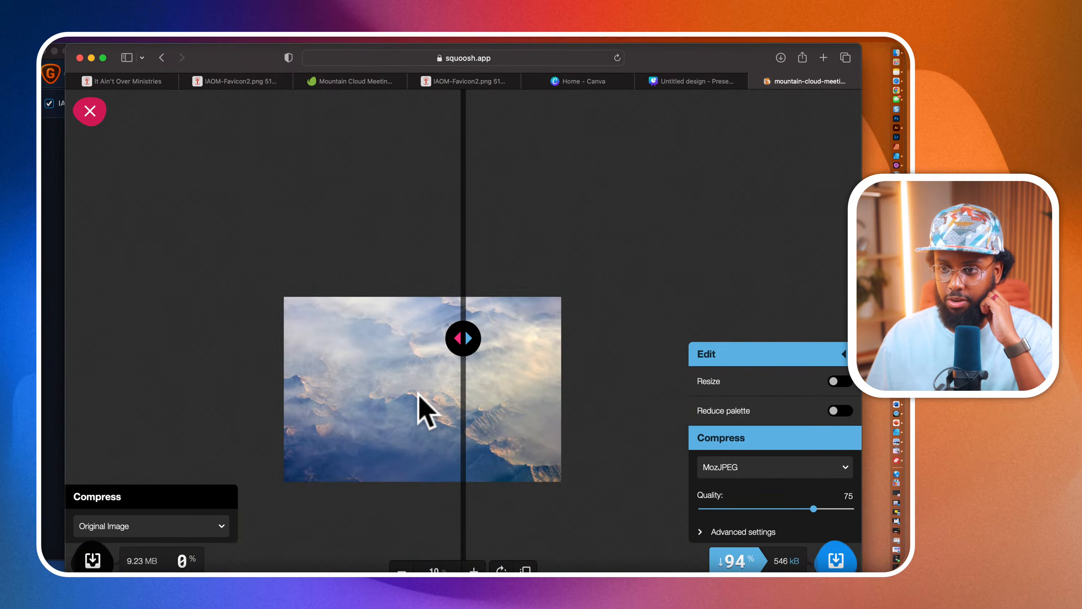
pyautogui.scroll(5, 418, 394)
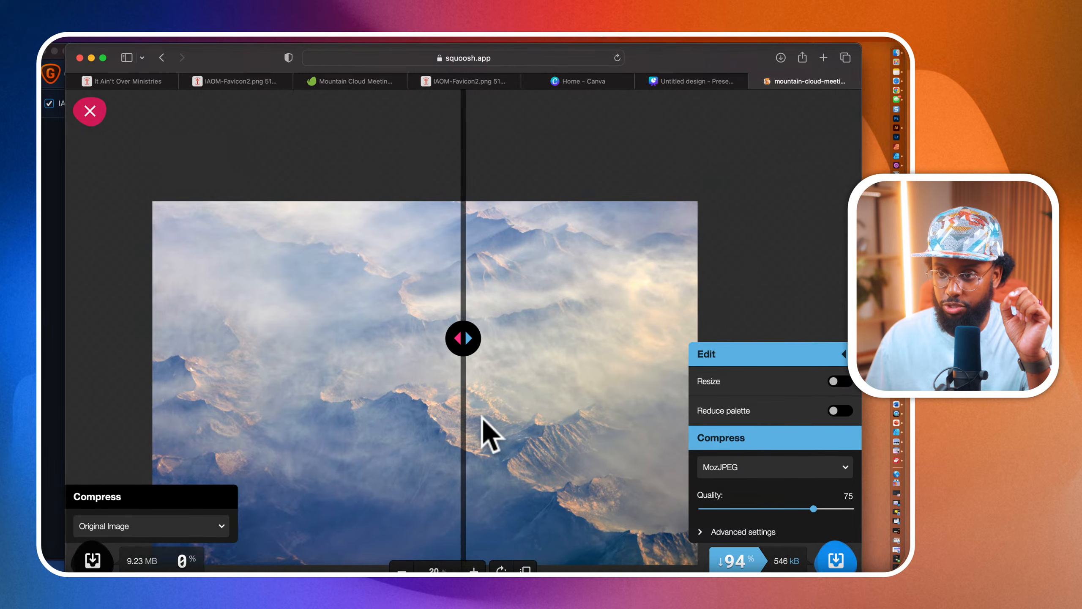
pyautogui.scroll(5, 489, 431)
pyautogui.click(473, 353)
pyautogui.moveTo(473, 353); pyautogui.dragTo(551, 385)
pyautogui.moveTo(300, 358); pyautogui.dragTo(459, 328)
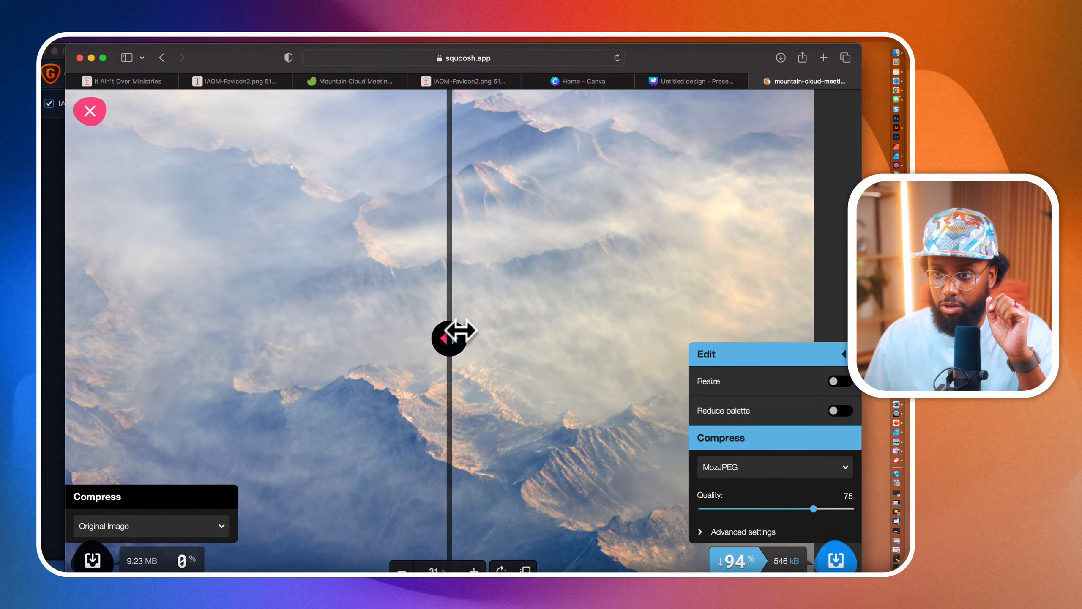
pyautogui.scroll(-5, 459, 330)
pyautogui.scroll(3, 459, 332)
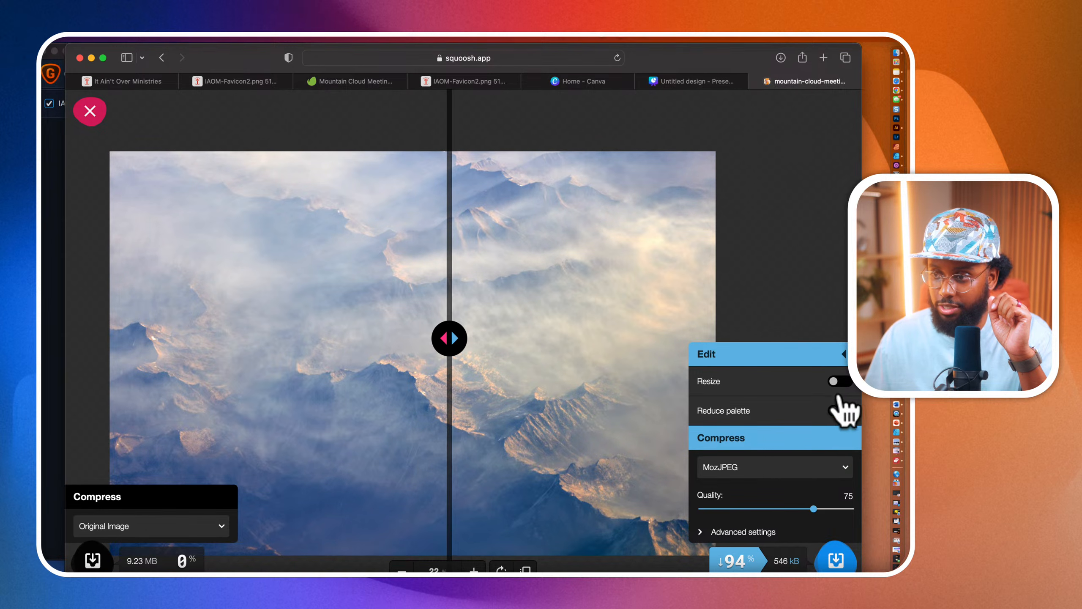
# Step: Enable resizing with a width of 2300 and the aspect ratio maintained, and compare the resized photo's detail with the original
pyautogui.click(838, 380)
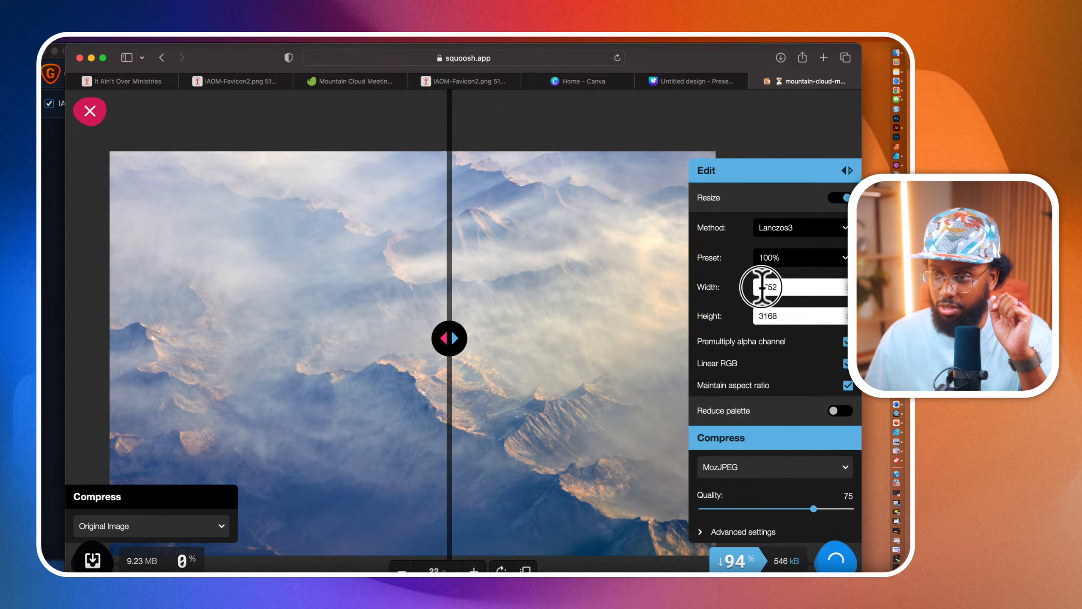
pyautogui.doubleClick(762, 287)
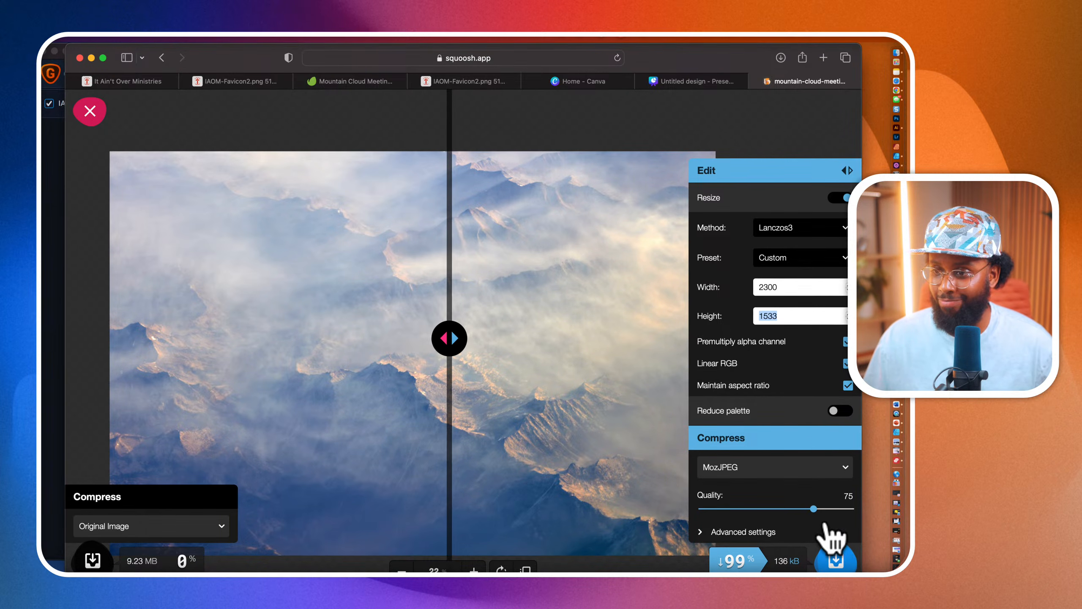
pyautogui.scroll(5, 616, 440)
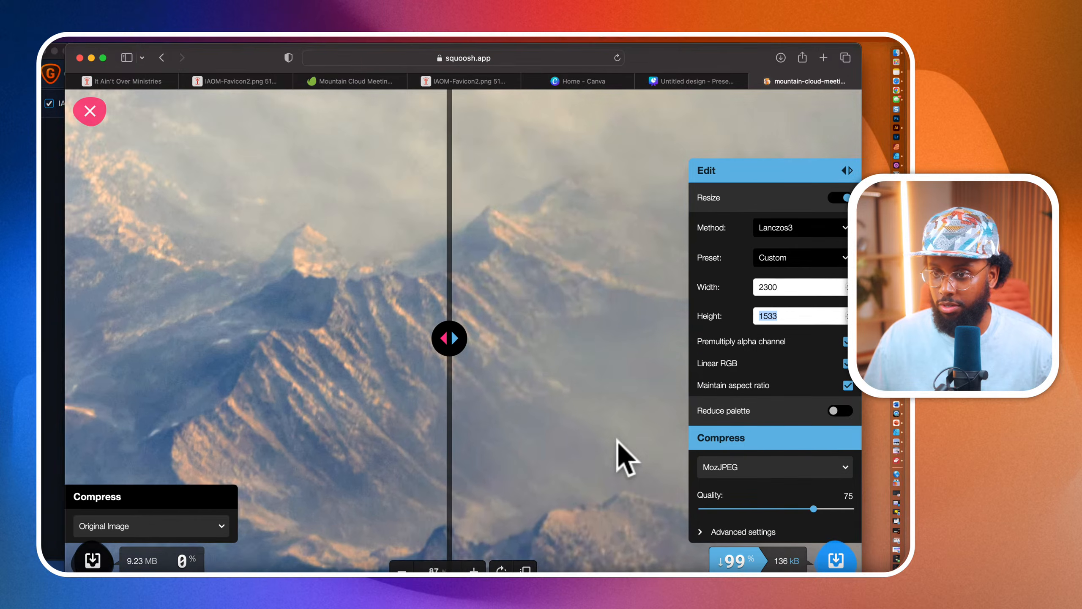
pyautogui.moveTo(449, 338); pyautogui.dragTo(430, 409)
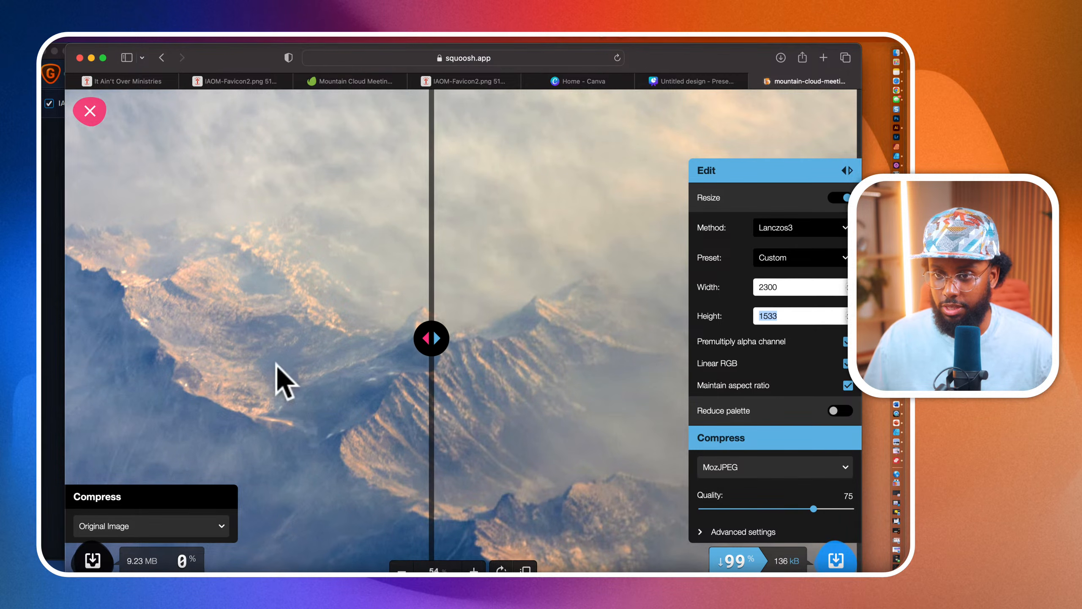
pyautogui.moveTo(428, 346); pyautogui.dragTo(162, 362)
pyautogui.scroll(-1, 155, 327)
pyautogui.moveTo(216, 326); pyautogui.dragTo(382, 334)
pyautogui.moveTo(164, 337); pyautogui.dragTo(367, 339)
# Step: Set the MozJPEG compression quality of the resized mountain photo to 85
pyautogui.click(848, 499)
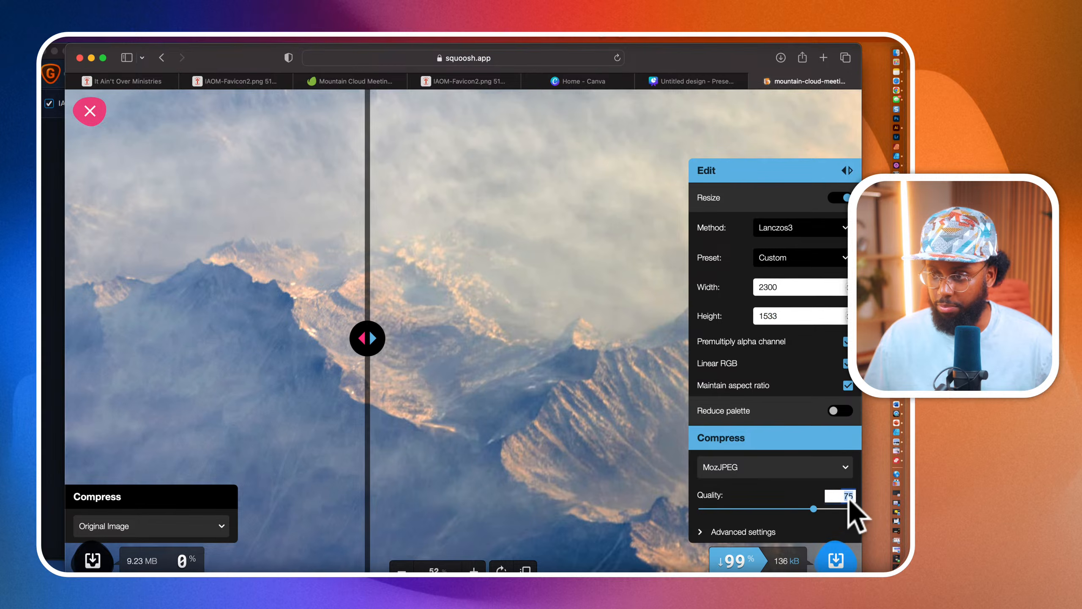
pyautogui.press('Tab')
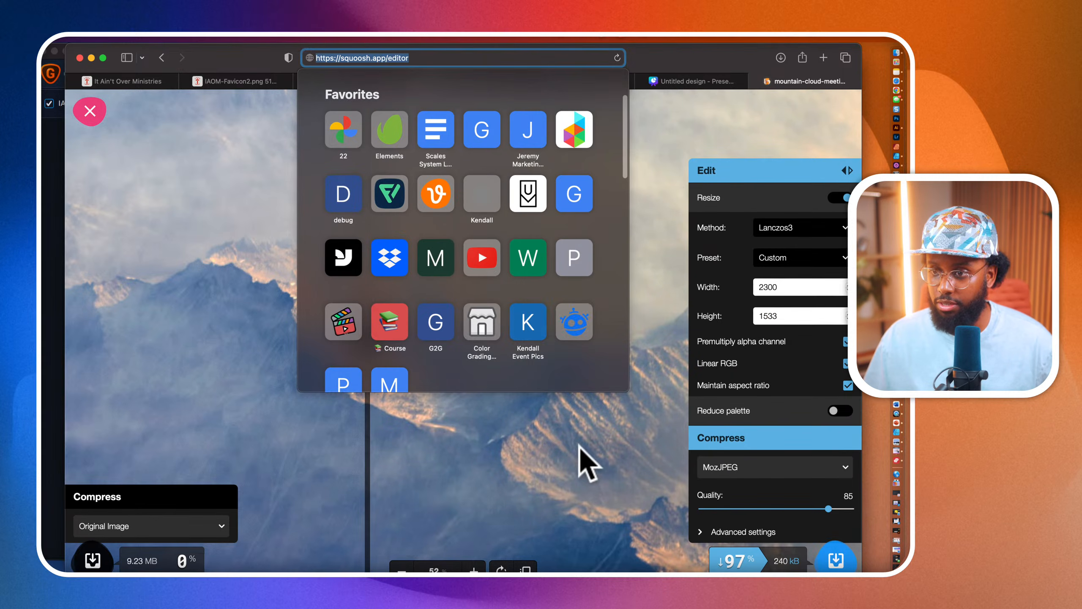
pyautogui.click(567, 451)
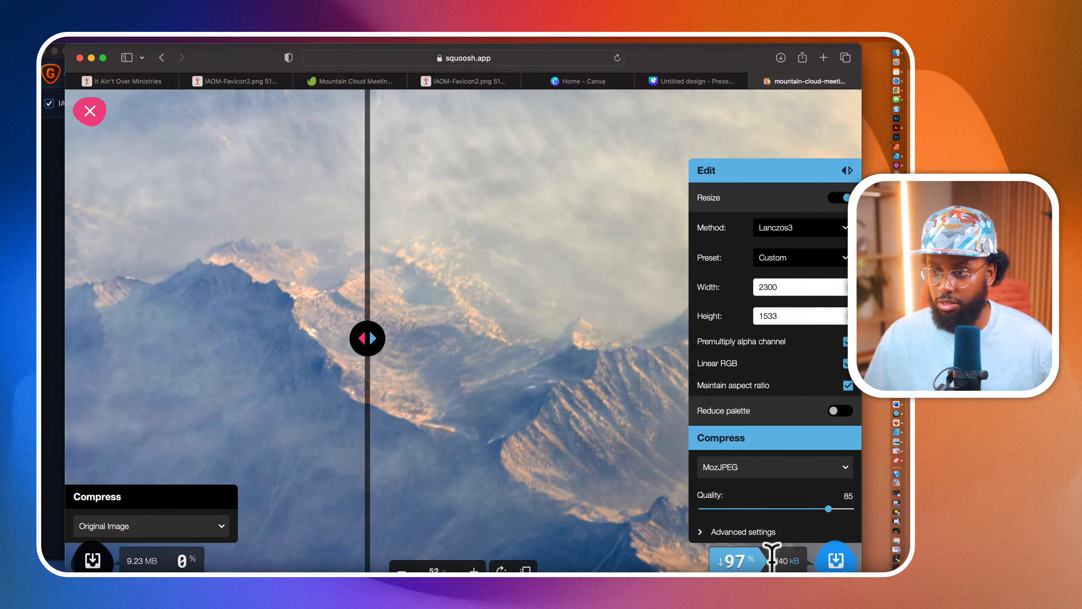
# Step: Download the compressed photo into the Episode 11 folder as Mountain.jpg
pyautogui.click(835, 560)
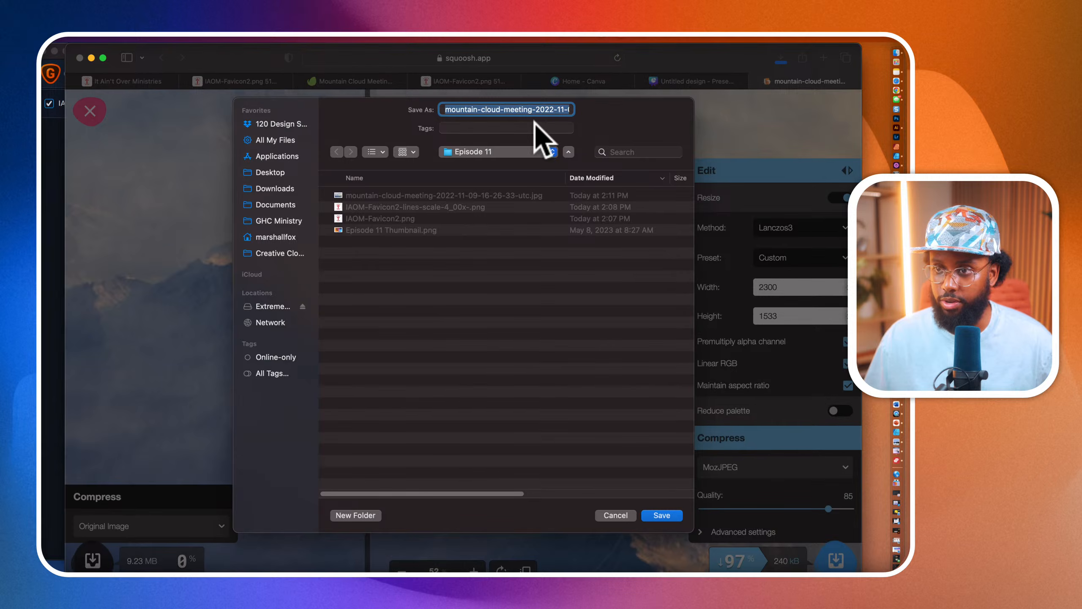
pyautogui.write('Mountain.jpg')
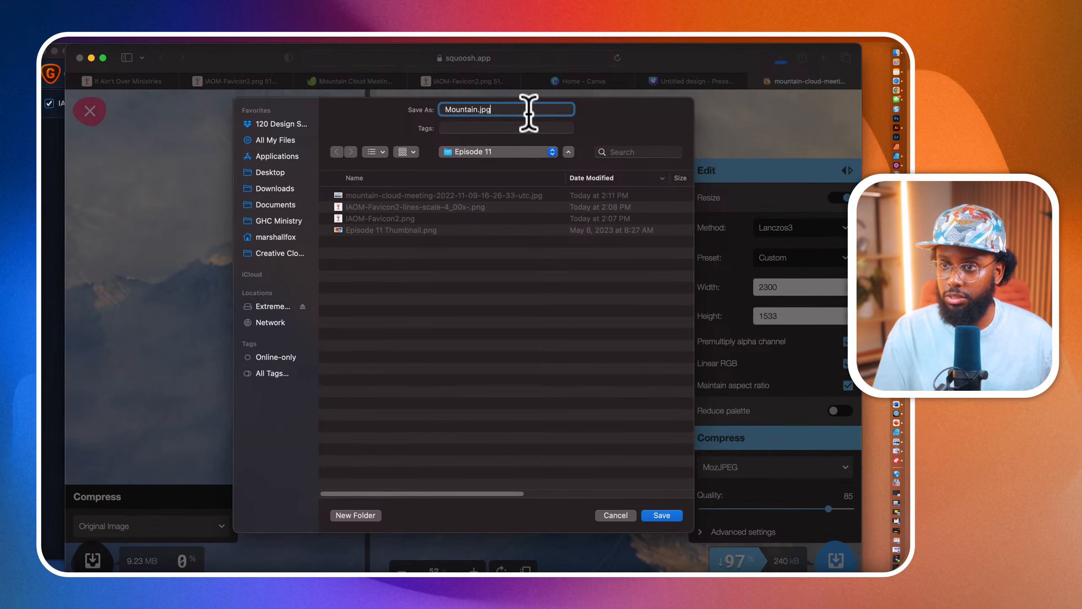
pyautogui.press('Return')
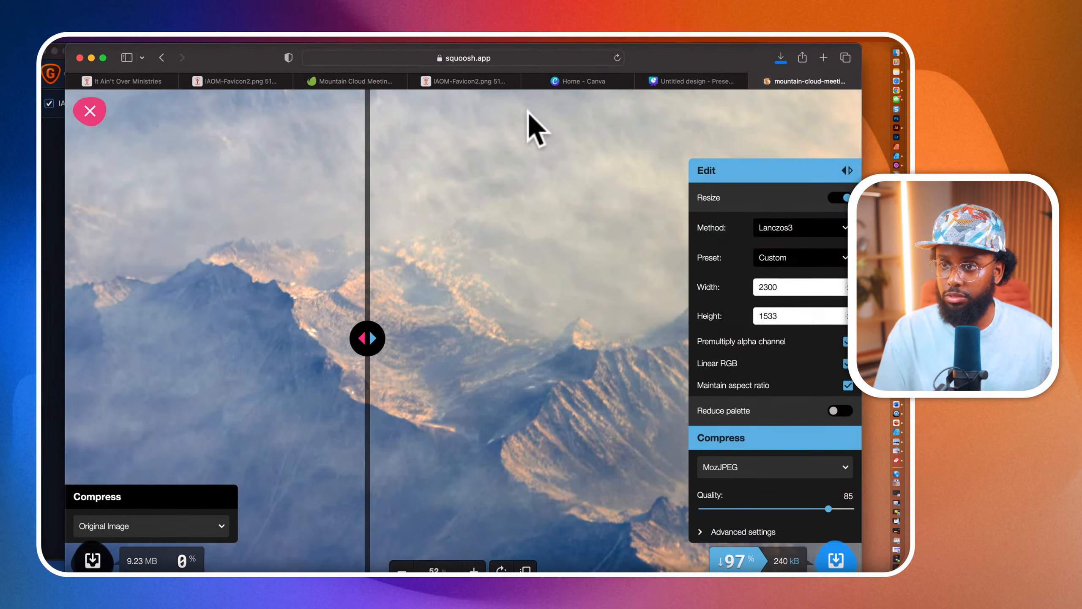
# Step: Switch to the untitled Canva presentation and upload Mountain.jpg from the Episode 11 folder
pyautogui.click(688, 82)
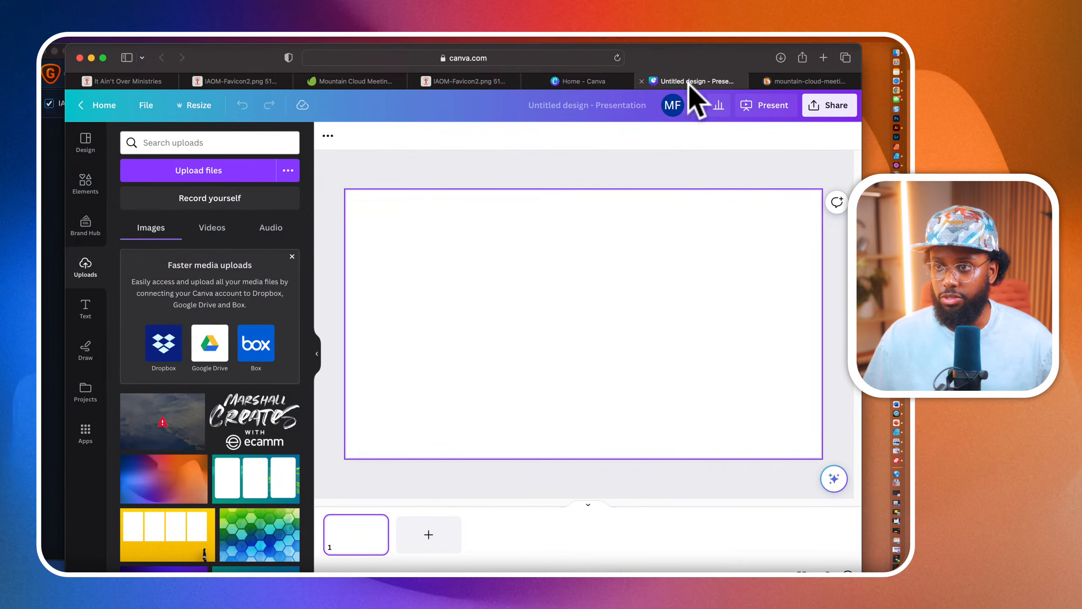
pyautogui.click(167, 426)
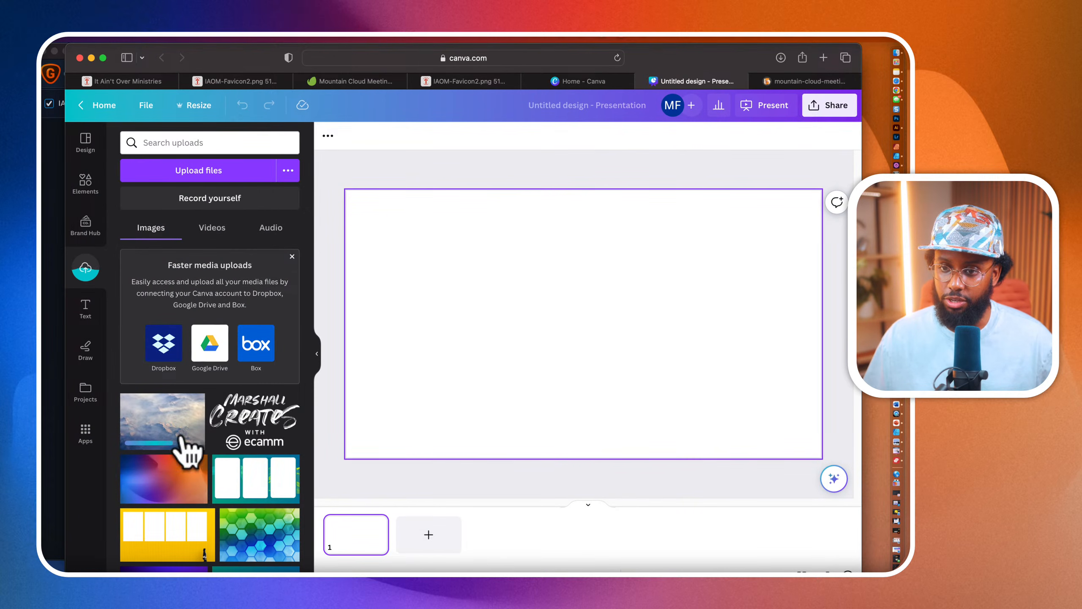
pyautogui.click(197, 171)
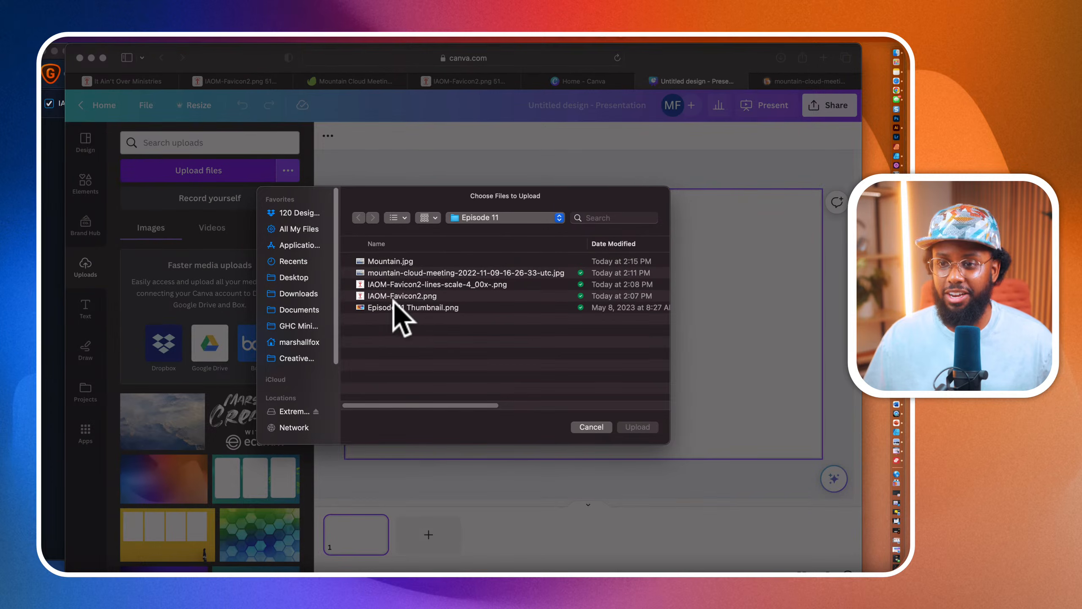
pyautogui.click(402, 261)
pyautogui.hscroll(5, 549, 341)
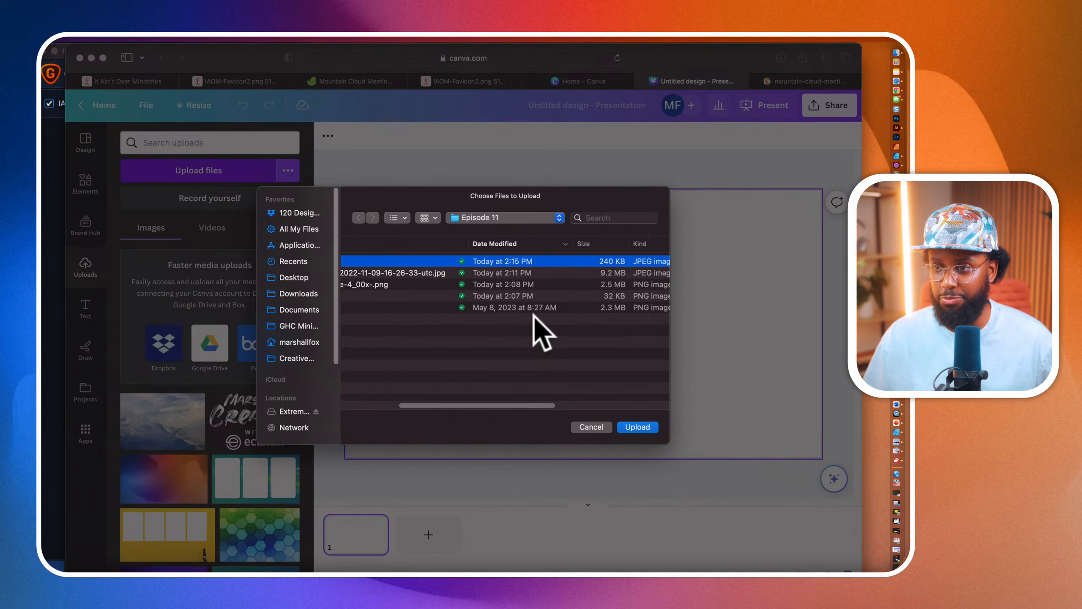
pyautogui.hscroll(-5, 537, 326)
pyautogui.click(637, 426)
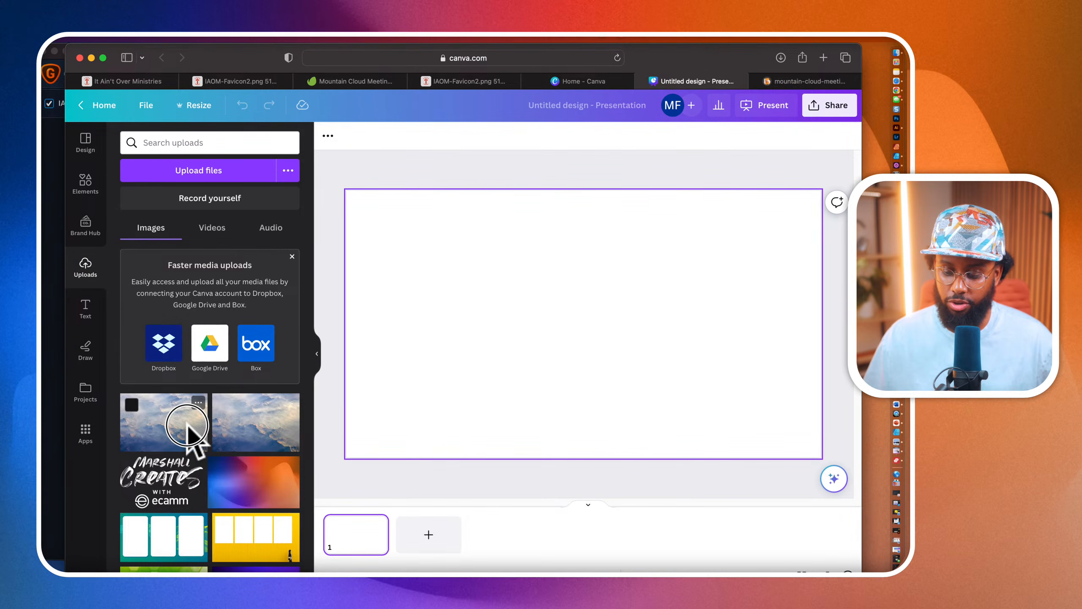
# Step: Place the uploaded mountain photo on the blank page, enlarge it to cover the whole page and centre it vertically
pyautogui.moveTo(187, 424); pyautogui.dragTo(434, 256)
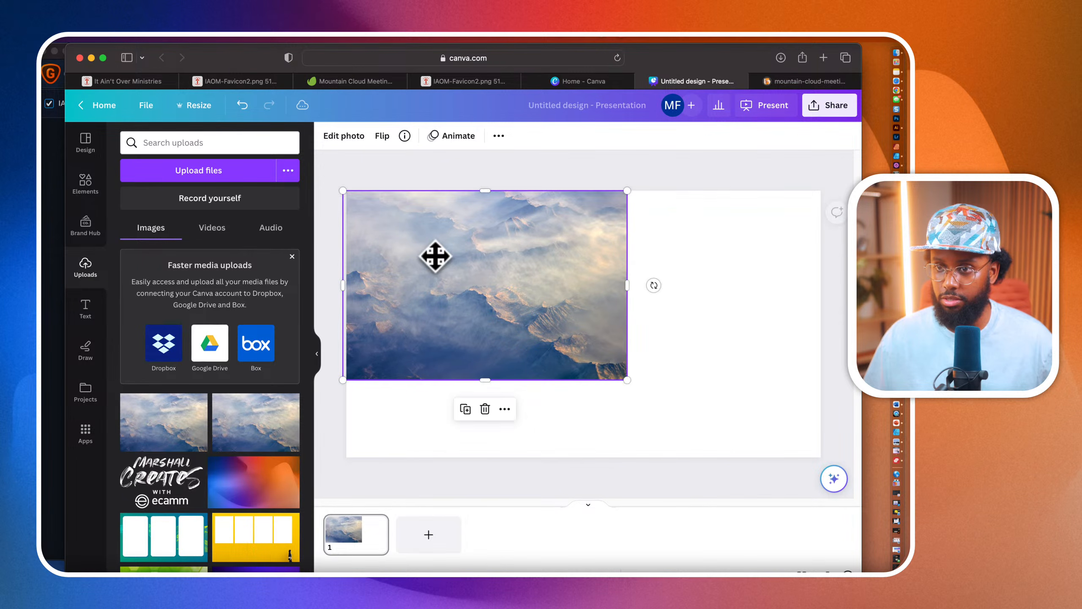
pyautogui.moveTo(626, 379); pyautogui.dragTo(840, 494)
pyautogui.moveTo(749, 338)
pyautogui.mouseDown()
pyautogui.moveTo(747, 316)
pyautogui.moveTo(749, 326)
pyautogui.mouseUp()
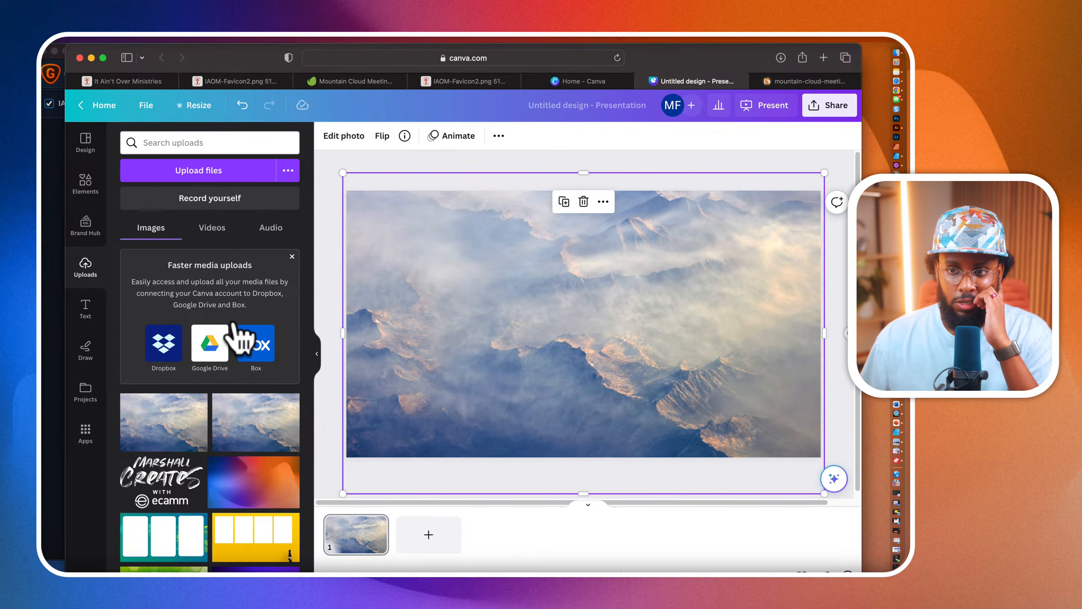
# Step: Apply the Classic filter from the Mono group to the mountain photo
pyautogui.click(348, 143)
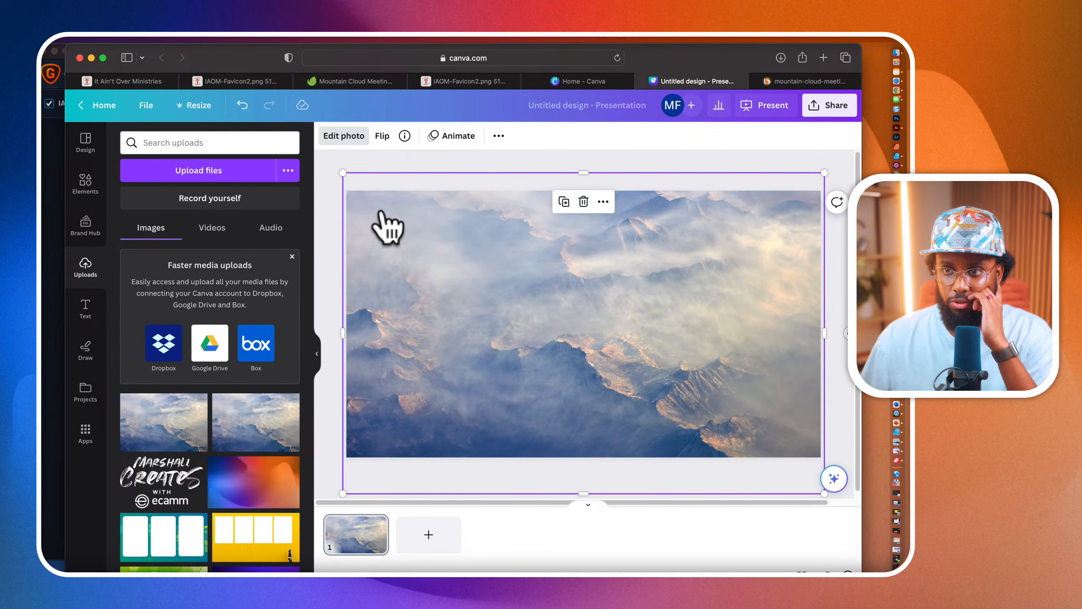
pyautogui.scroll(-2, 208, 377)
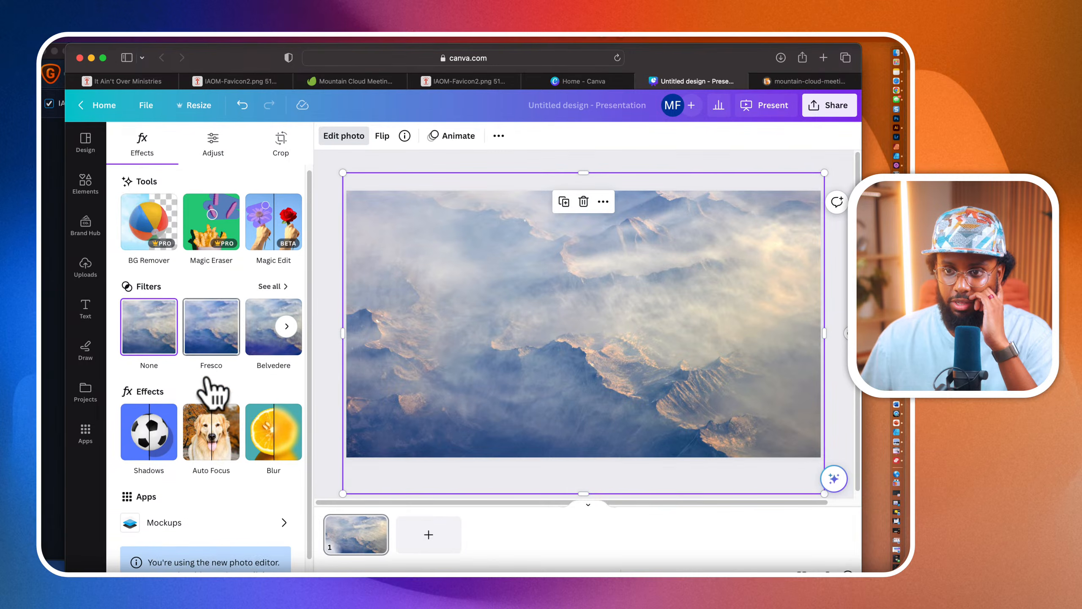
pyautogui.scroll(2, 209, 377)
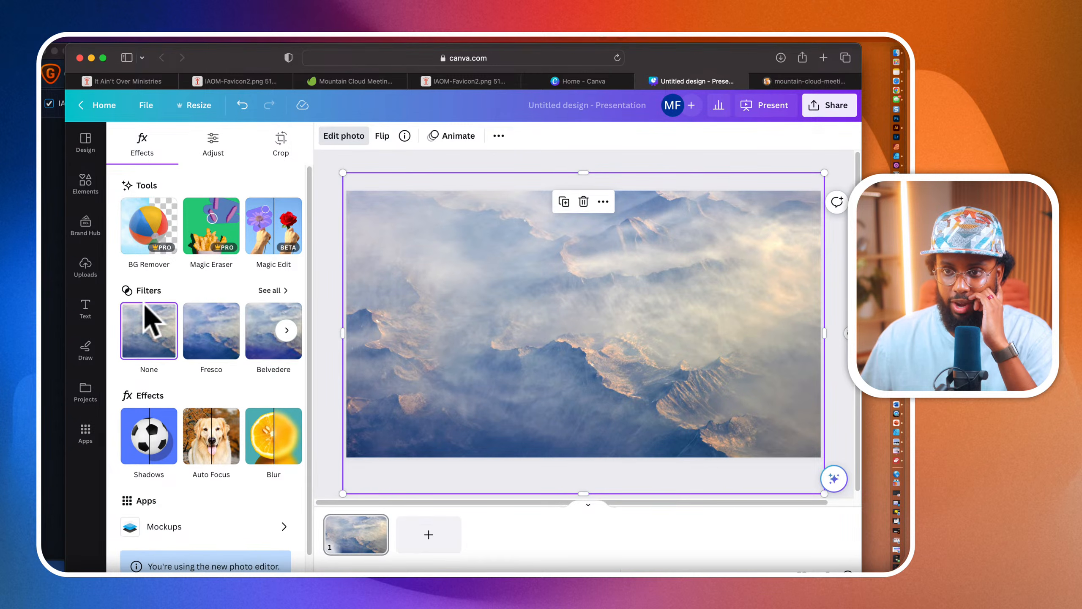
pyautogui.click(271, 291)
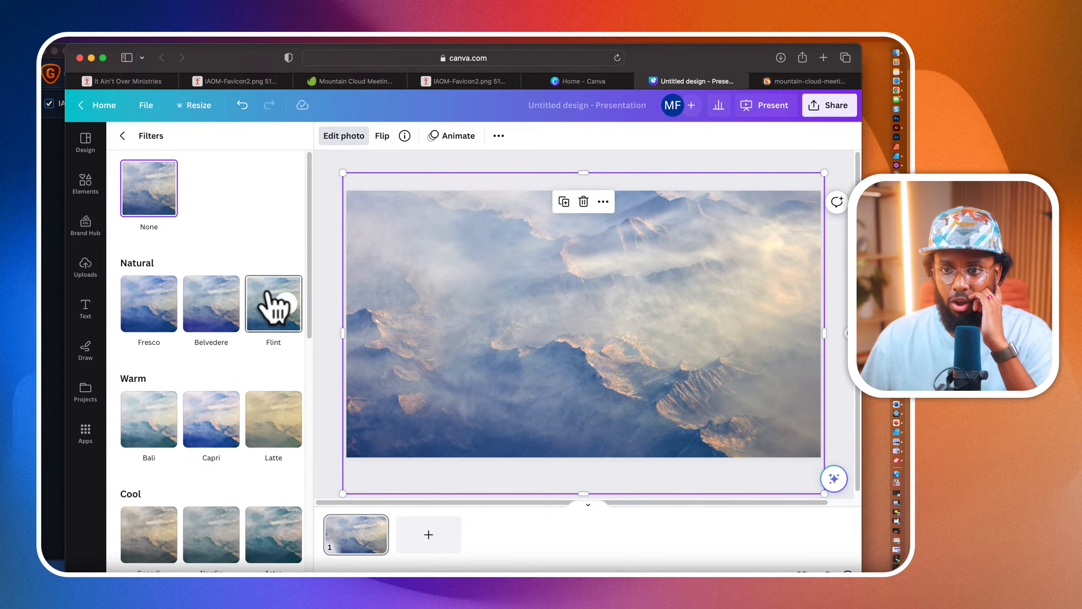
pyautogui.scroll(-3, 233, 365)
pyautogui.scroll(-10, 231, 367)
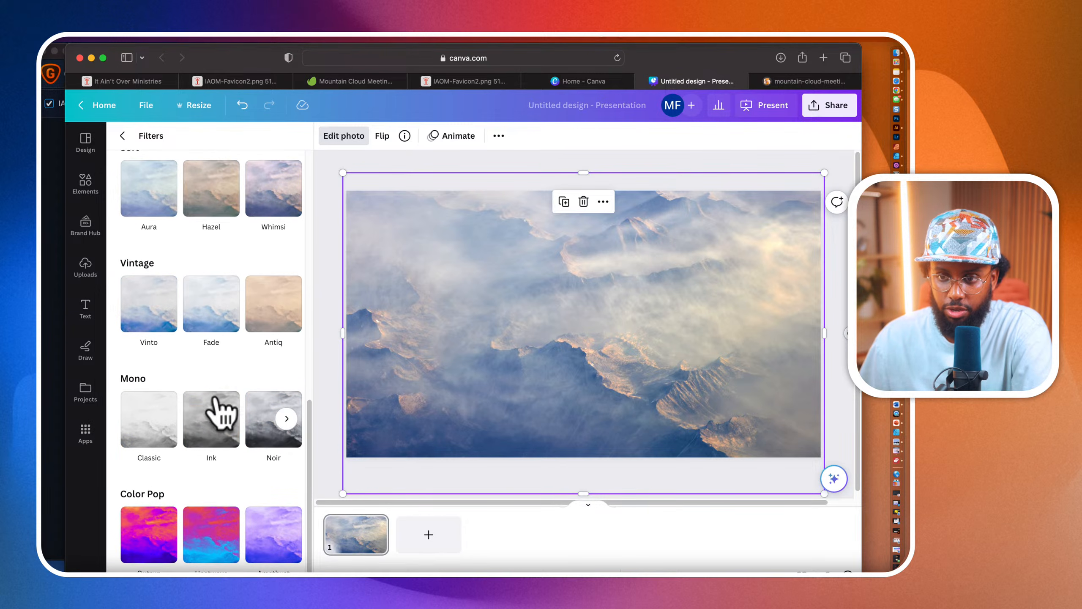
pyautogui.click(157, 418)
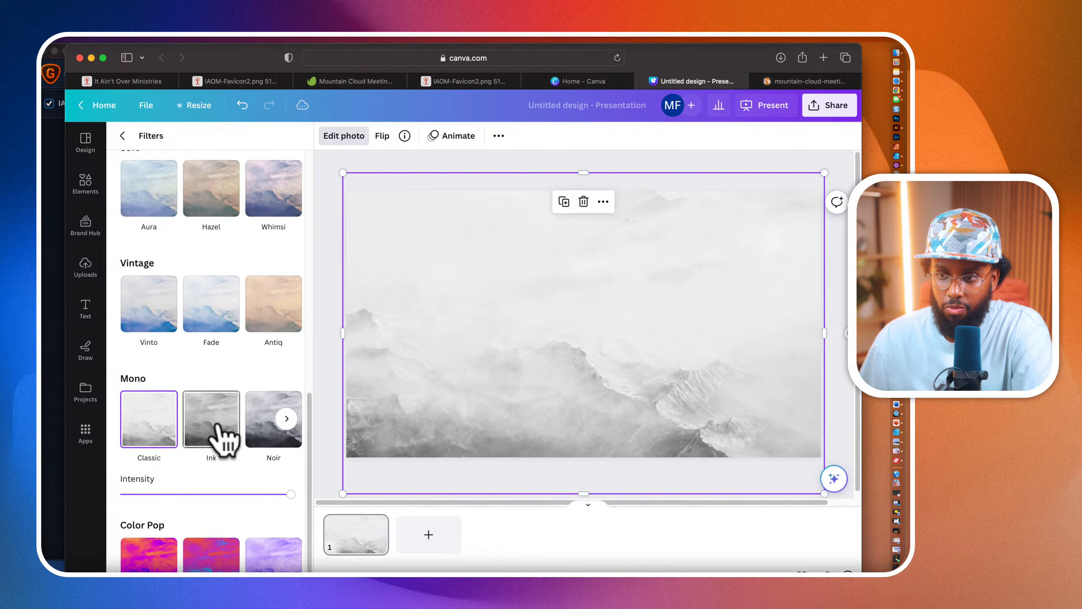
# Step: Preview the neighbouring Mono filters on the photo, settle on Classic and lower its intensity to about three quarters
pyautogui.click(216, 422)
pyautogui.click(167, 422)
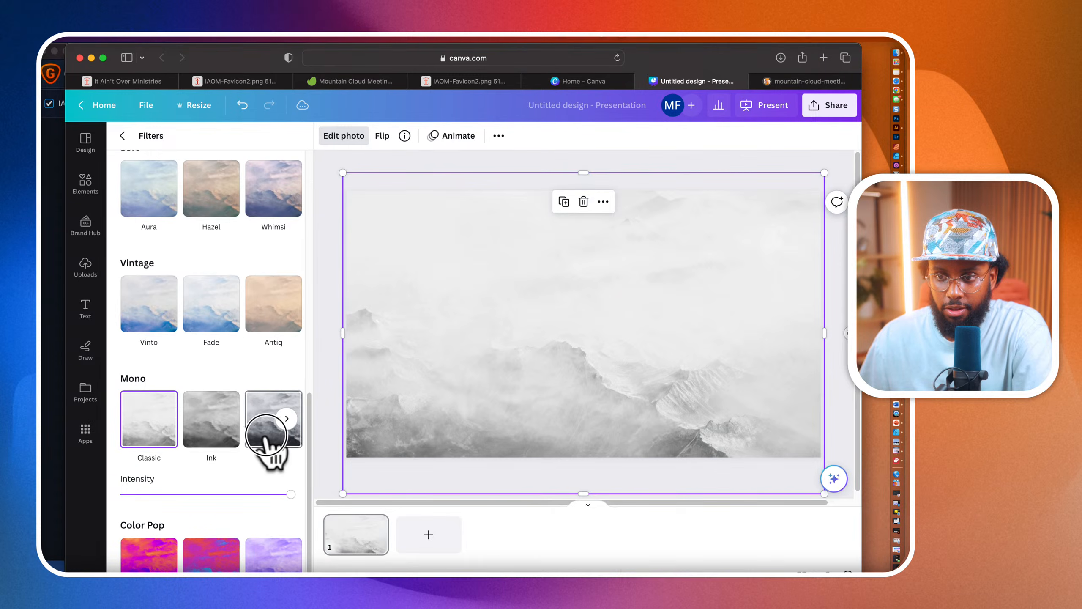
pyautogui.click(270, 431)
pyautogui.click(199, 427)
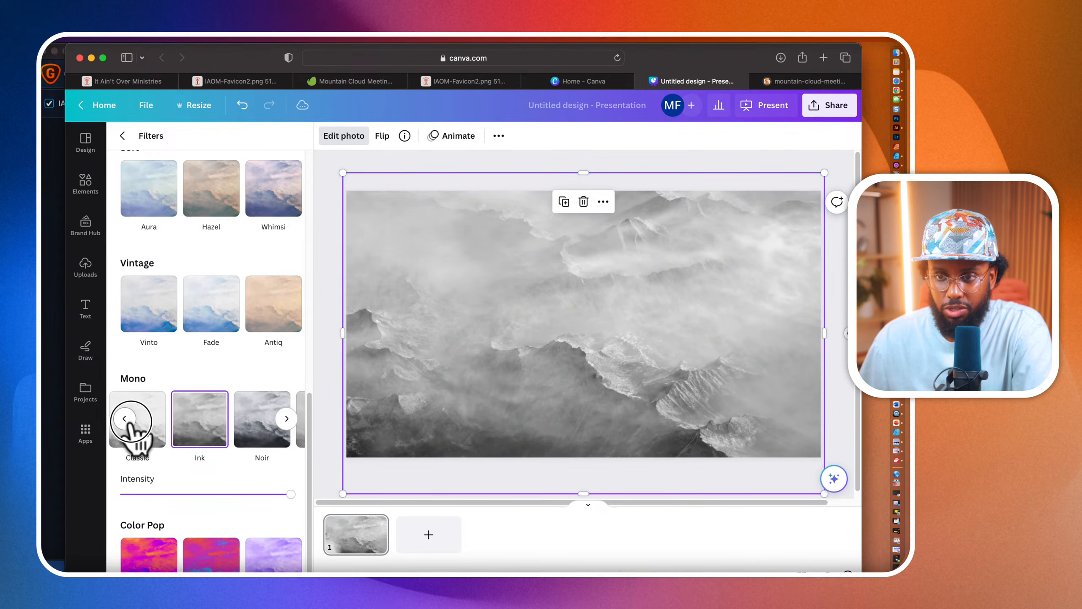
pyautogui.click(129, 421)
pyautogui.click(149, 420)
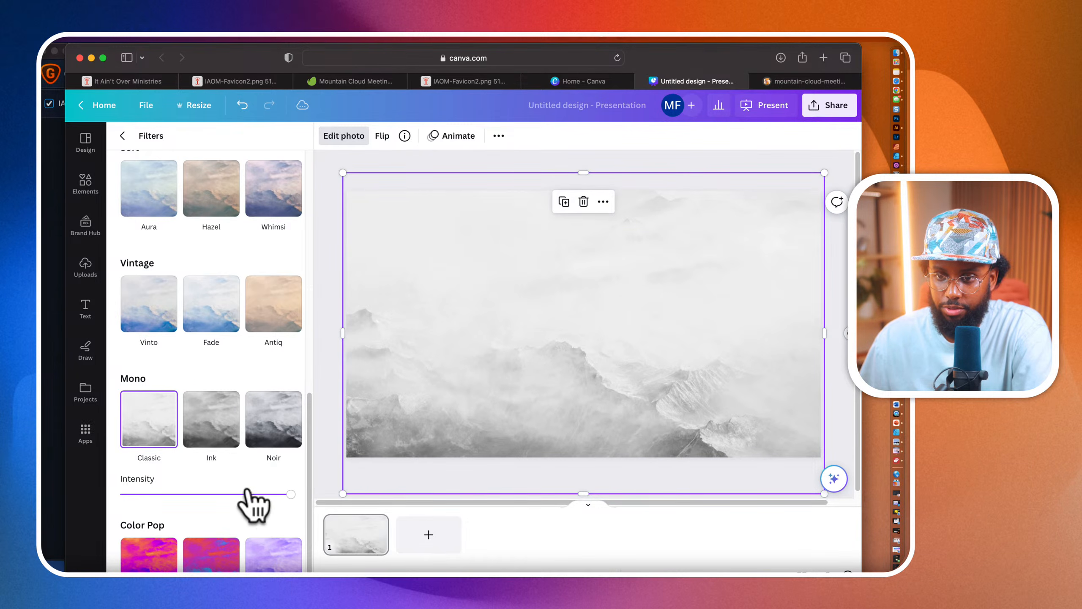
pyautogui.moveTo(289, 494); pyautogui.dragTo(247, 495)
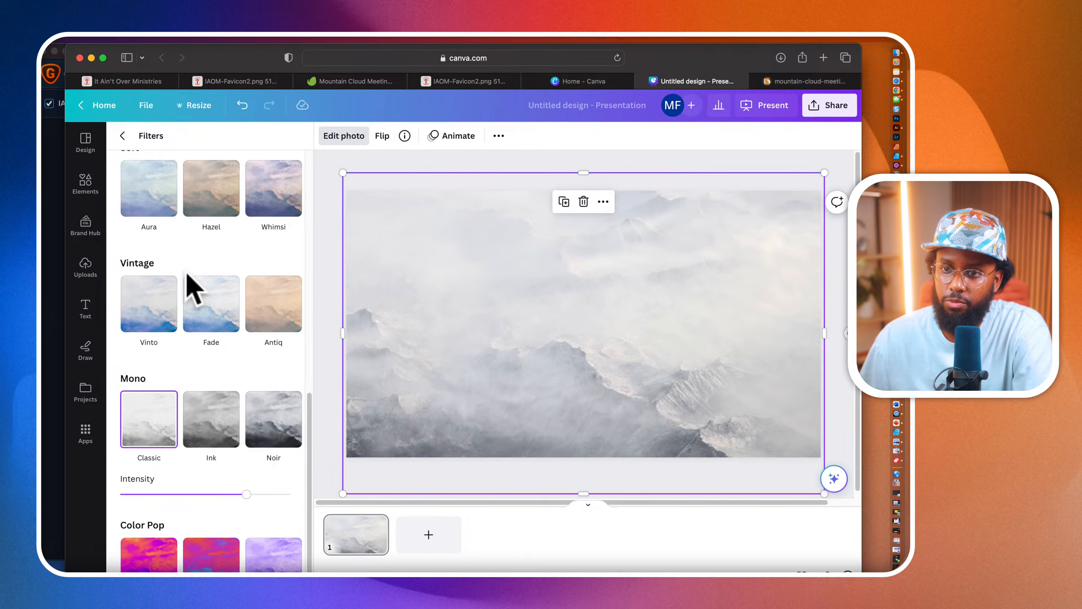
# Step: Upload the logo file IAOM-Favicon2-lines-scale-4_00x-.png from the Episode 11 folder
pyautogui.click(85, 268)
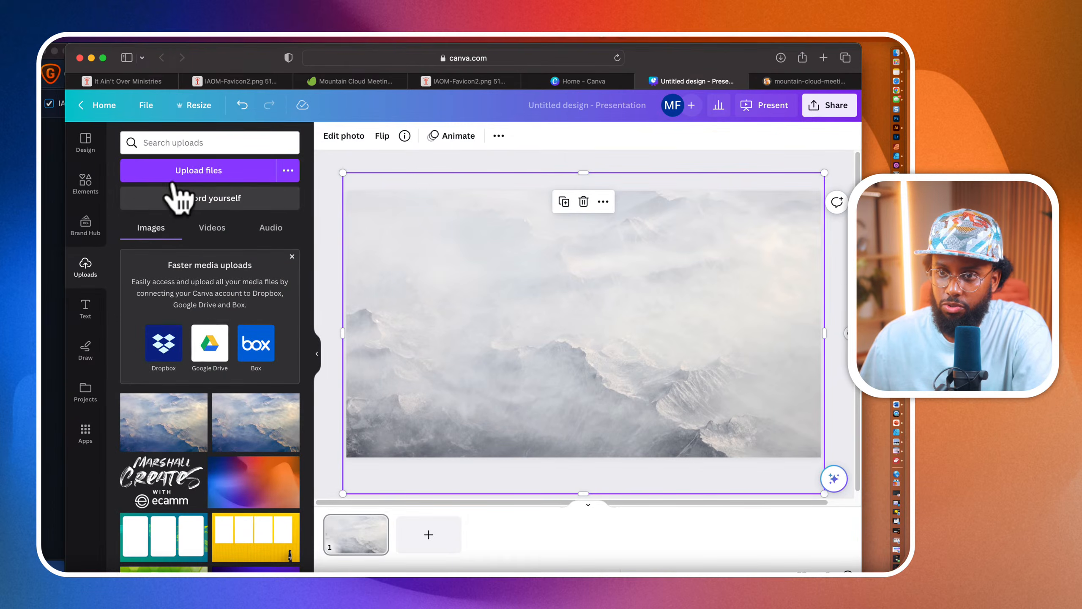
pyautogui.click(199, 170)
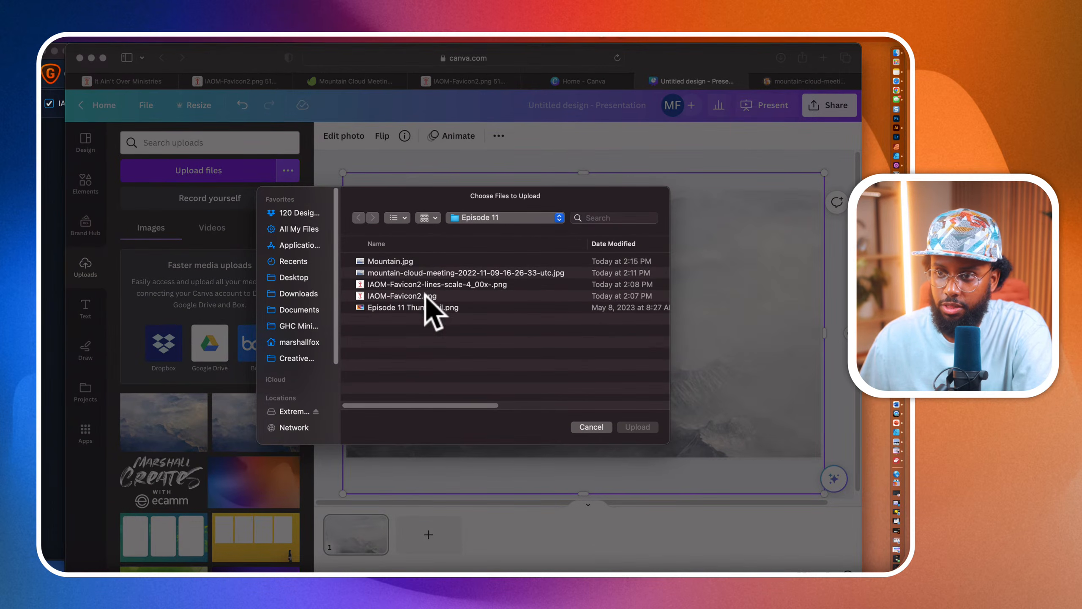
pyautogui.click(441, 285)
pyautogui.click(637, 428)
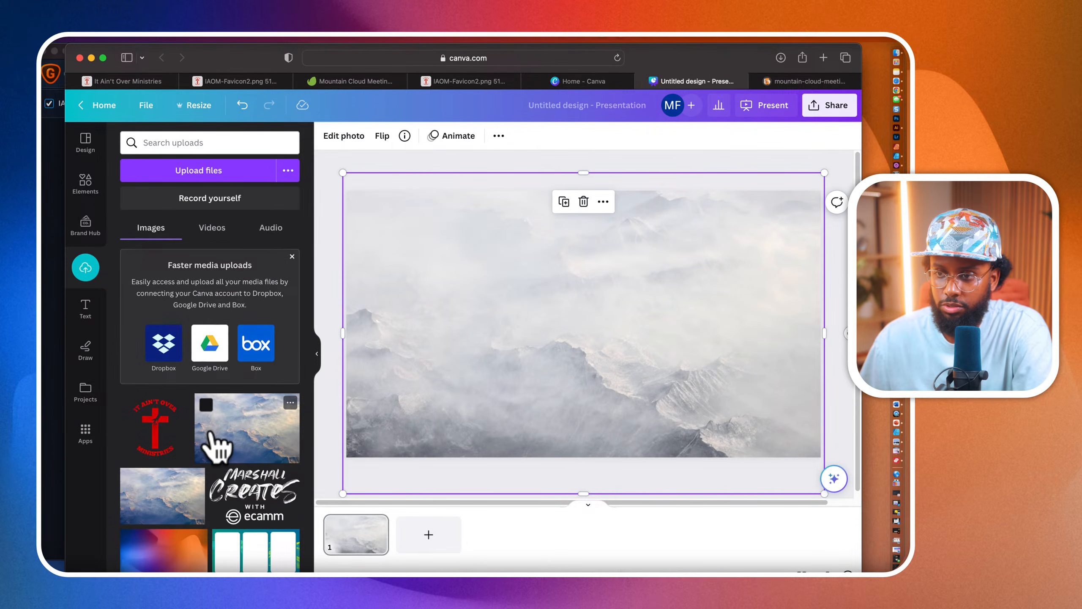
# Step: Undo dropping the logo in place of the background photo and add it as a separate element on the page
pyautogui.moveTo(154, 443); pyautogui.dragTo(443, 304)
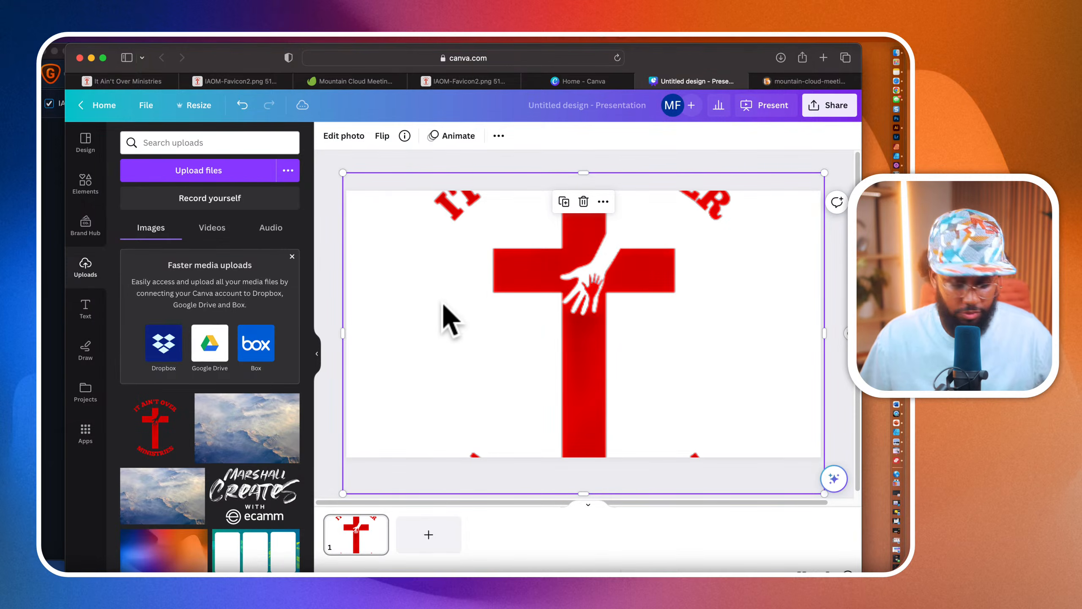
pyautogui.press('super+z')
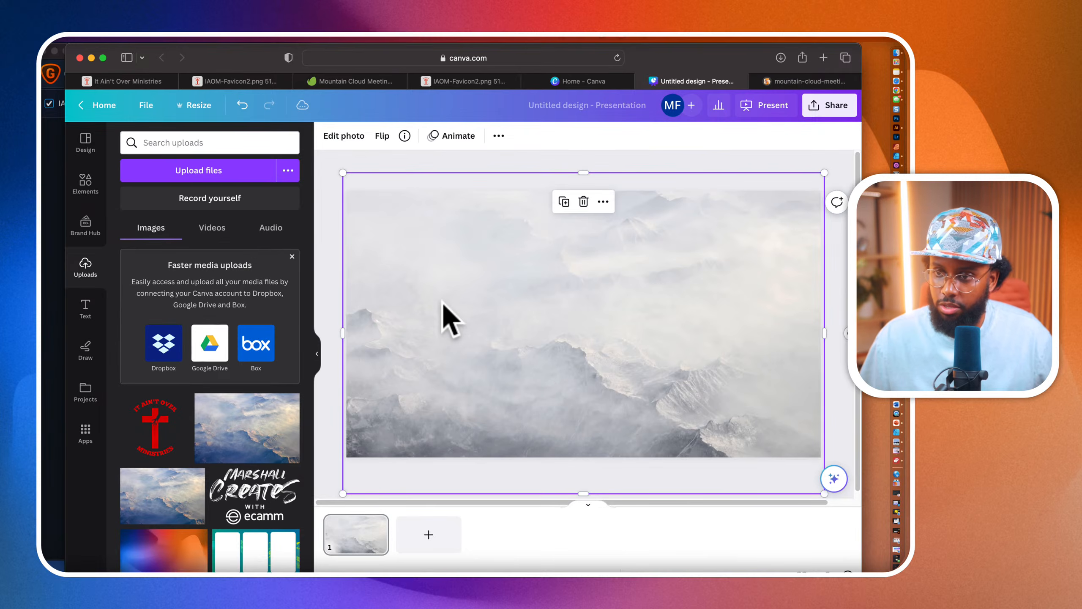
pyautogui.click(162, 426)
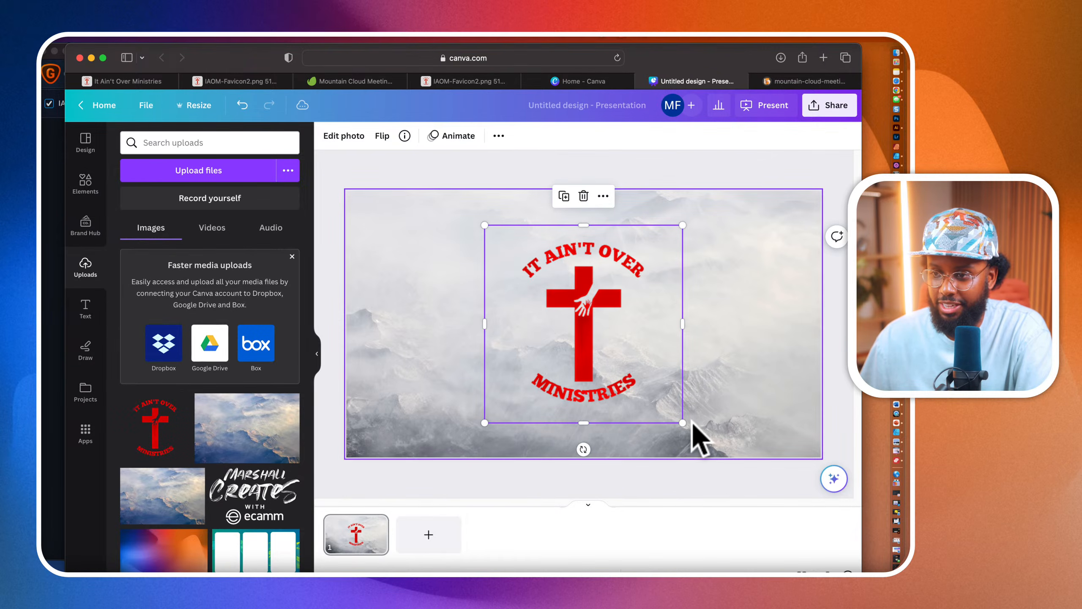
# Step: Shrink the It Ain't Over Ministries logo to about a quarter of the page width and place it in the page's upper-left area
pyautogui.moveTo(682, 423); pyautogui.dragTo(549, 317)
pyautogui.moveTo(524, 264); pyautogui.dragTo(426, 254)
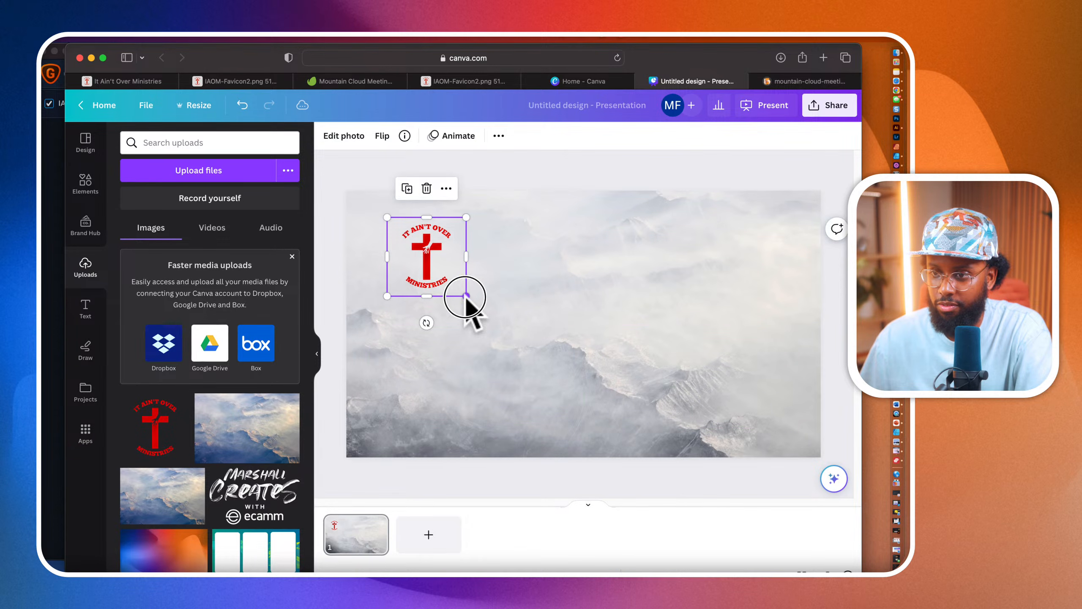
pyautogui.moveTo(465, 297); pyautogui.dragTo(502, 343)
pyautogui.moveTo(438, 284); pyautogui.dragTo(454, 284)
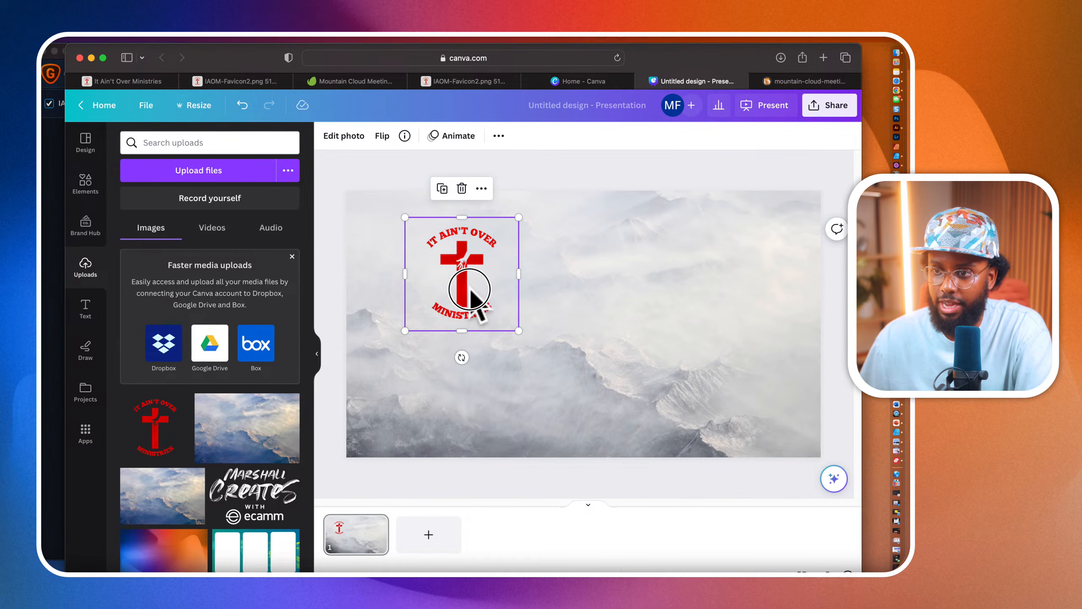
# Step: Centre the logo horizontally, slightly above the page's middle, and size it to about a third of the page width
pyautogui.moveTo(470, 290); pyautogui.dragTo(583, 308)
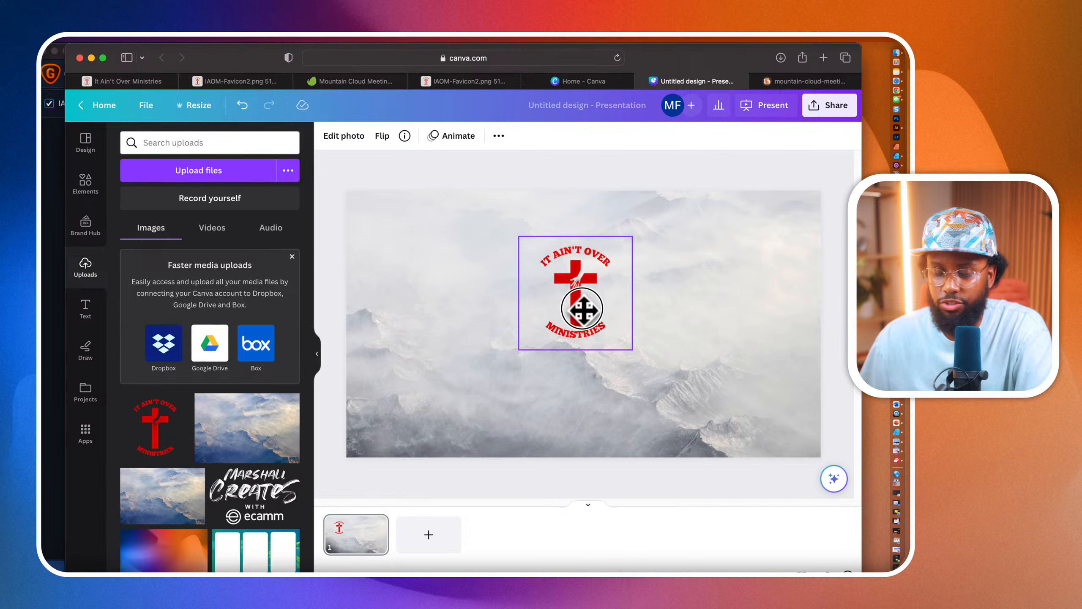
pyautogui.moveTo(582, 308); pyautogui.dragTo(582, 308)
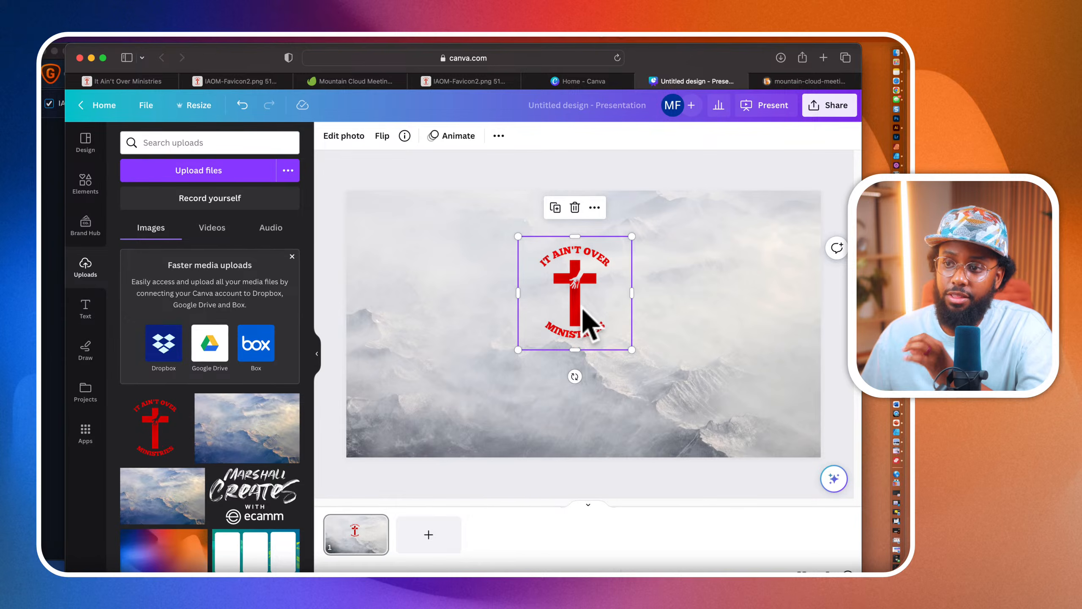
pyautogui.moveTo(631, 350); pyautogui.dragTo(656, 405)
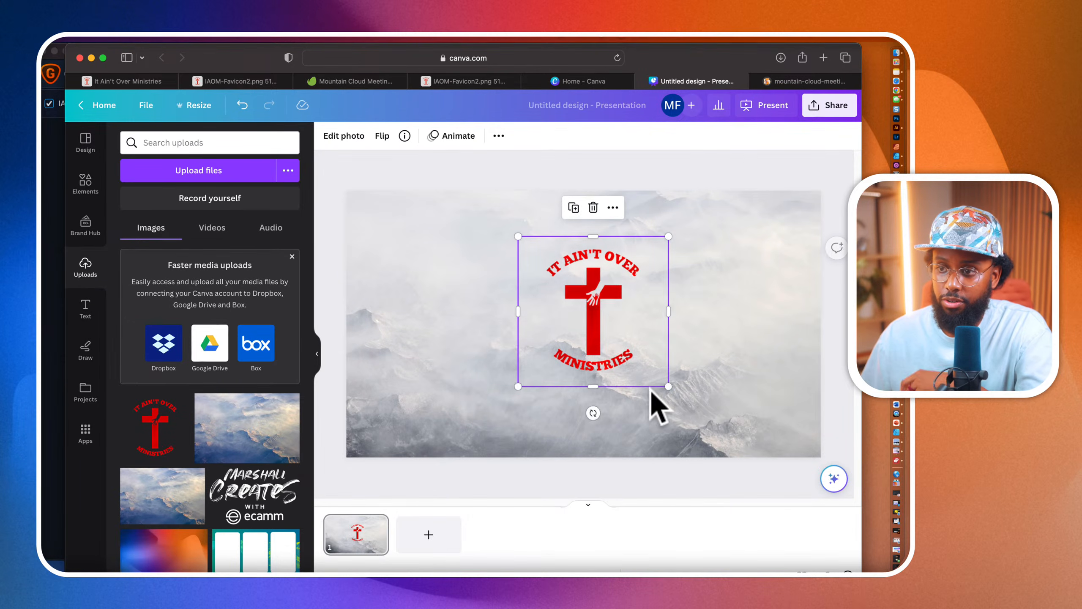
pyautogui.moveTo(590, 309); pyautogui.dragTo(584, 294)
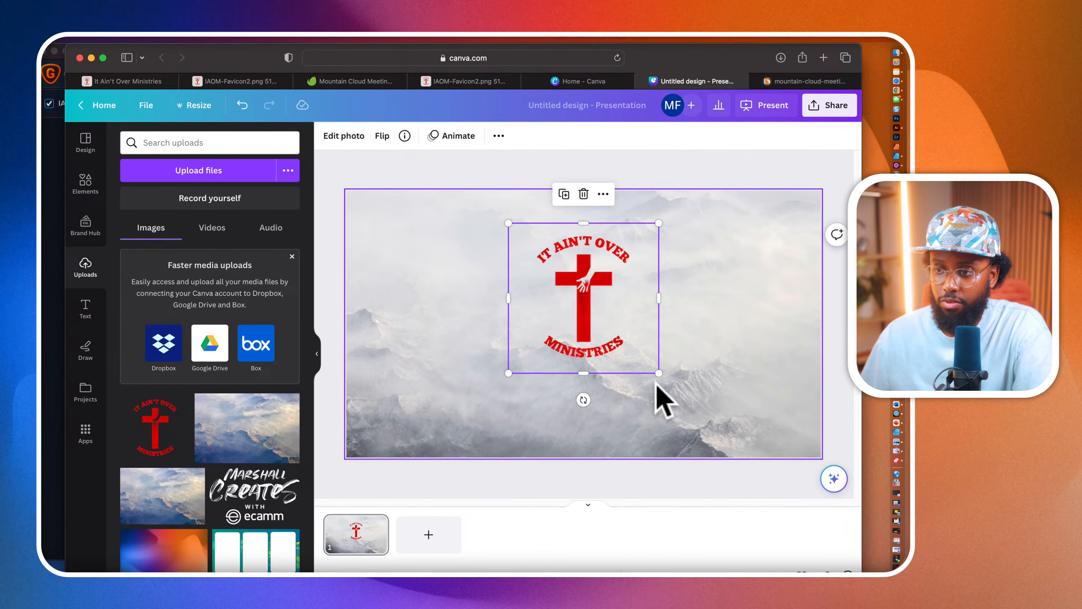
# Step: Resize the logo to about 30% of the page width and place it in the upper part of the page's left half
pyautogui.moveTo(658, 373); pyautogui.dragTo(613, 328)
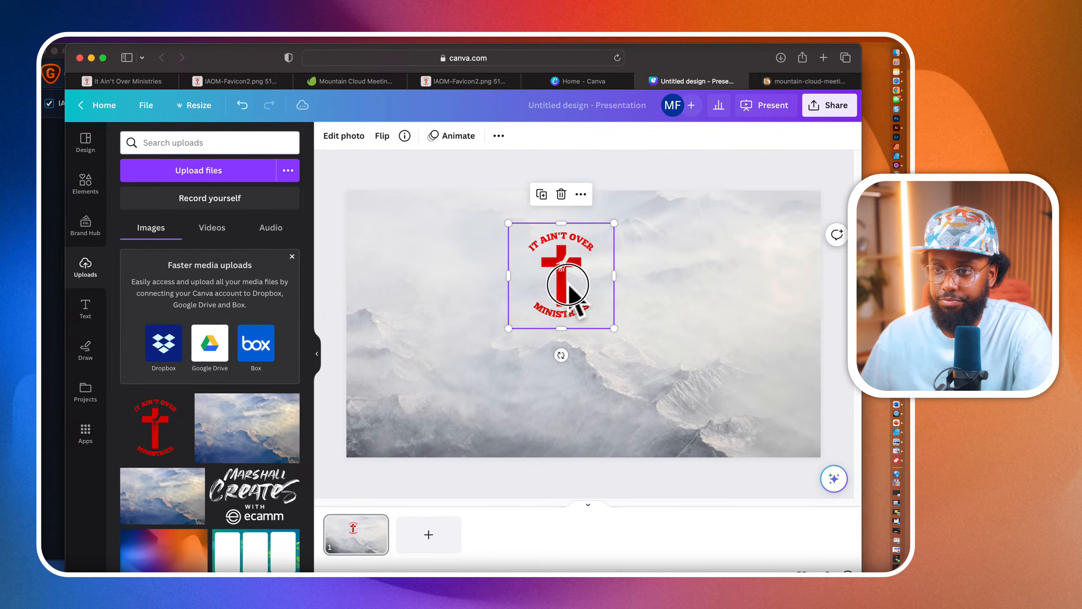
pyautogui.moveTo(568, 284); pyautogui.dragTo(458, 283)
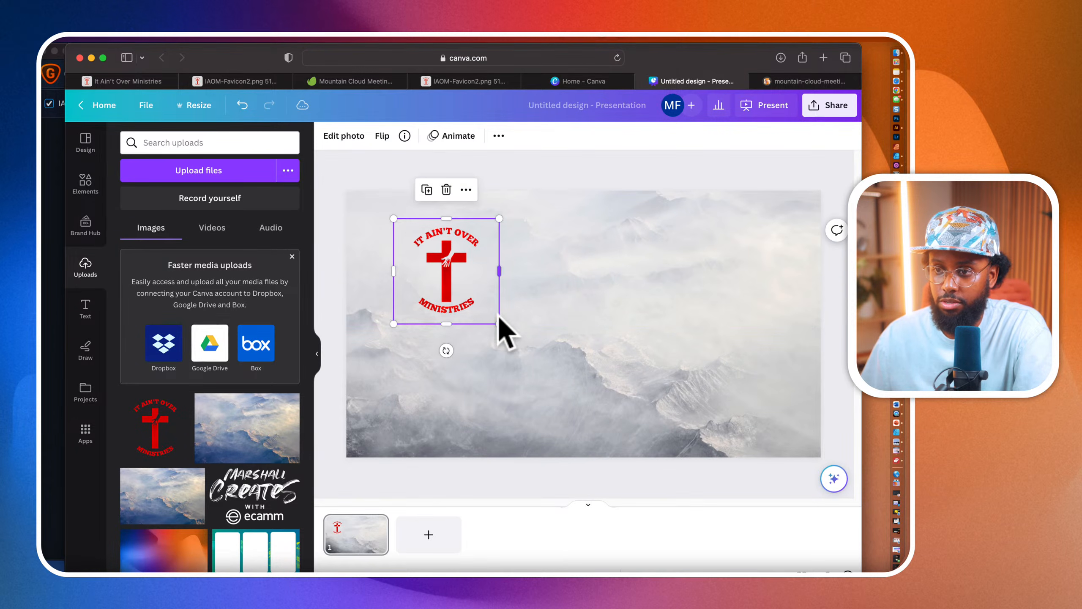
pyautogui.moveTo(499, 320); pyautogui.dragTo(517, 354)
pyautogui.moveTo(468, 313); pyautogui.dragTo(483, 321)
pyautogui.moveTo(536, 346); pyautogui.dragTo(546, 357)
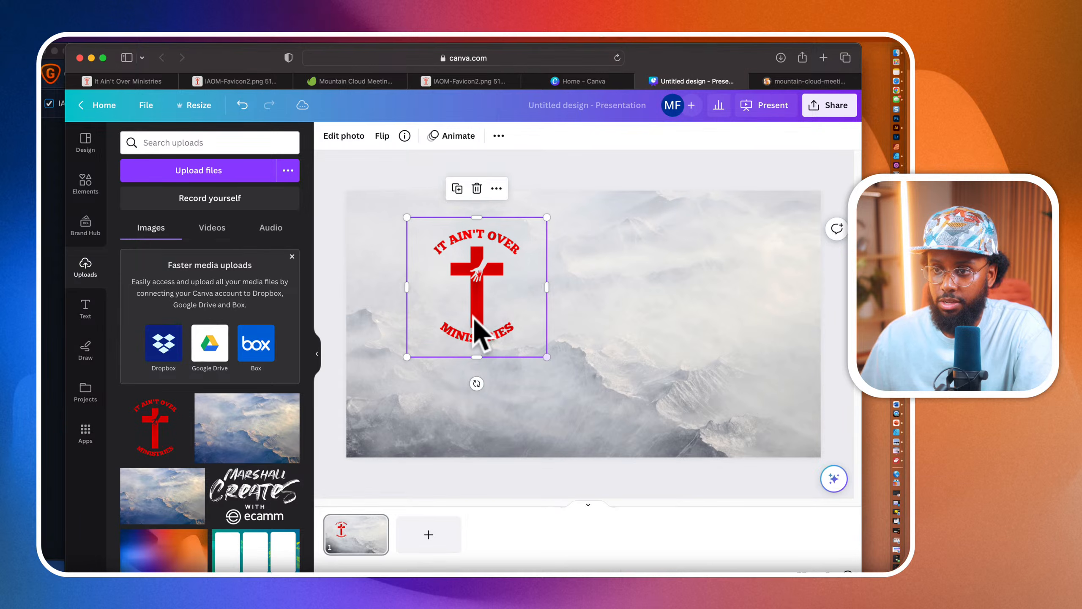
pyautogui.moveTo(474, 333)
pyautogui.mouseDown()
pyautogui.moveTo(467, 314)
pyautogui.moveTo(465, 328)
pyautogui.moveTo(459, 321)
pyautogui.mouseUp()
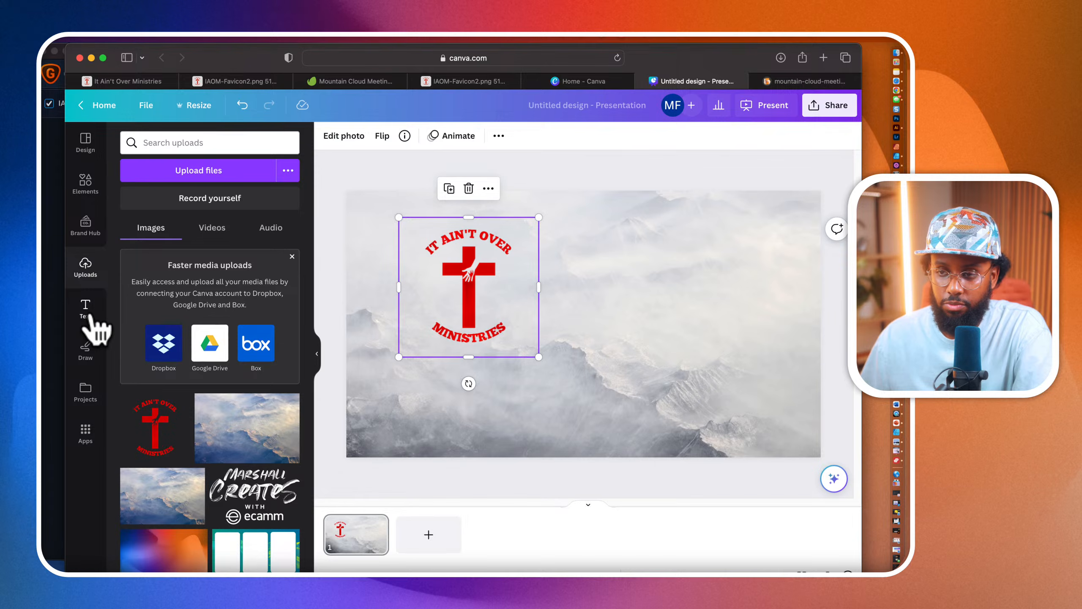
pyautogui.moveTo(445, 277); pyautogui.dragTo(445, 272)
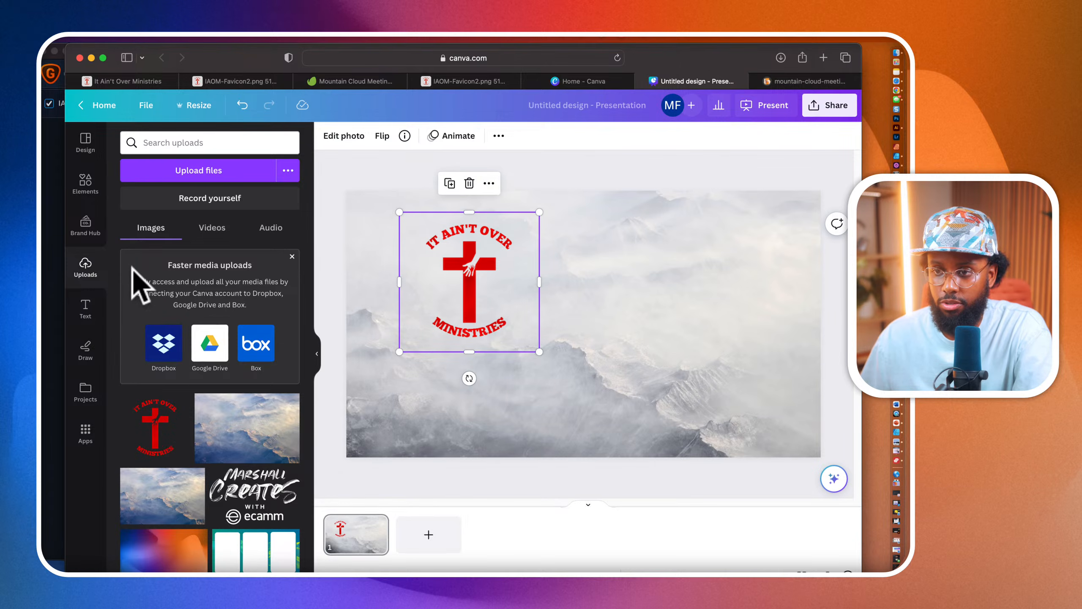
# Step: Add a heading text box below the logo and widen it until the placeholder text fits on one line
pyautogui.click(85, 305)
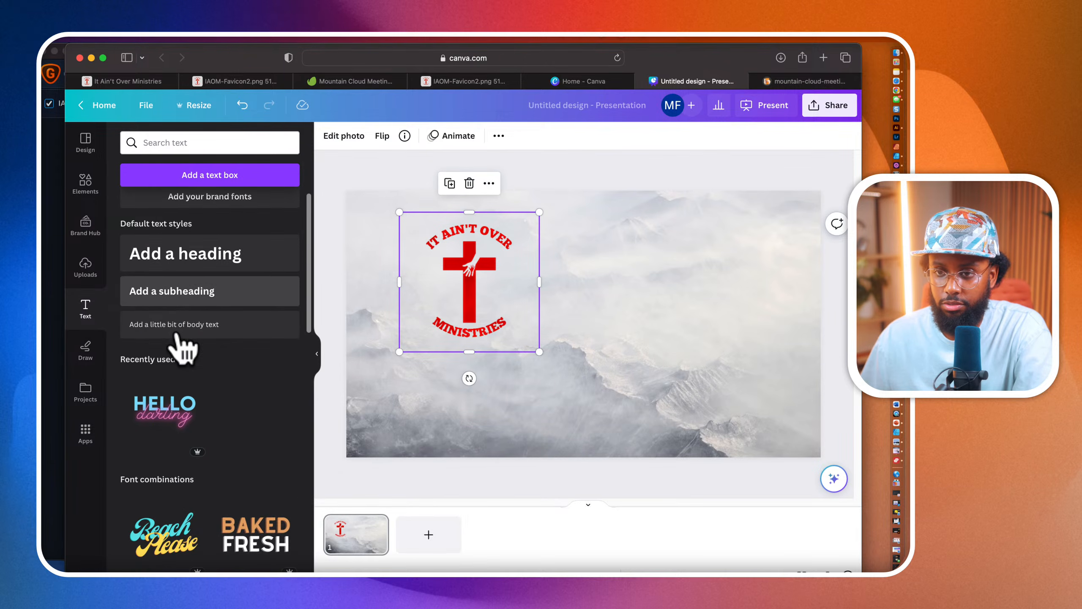
pyautogui.click(181, 254)
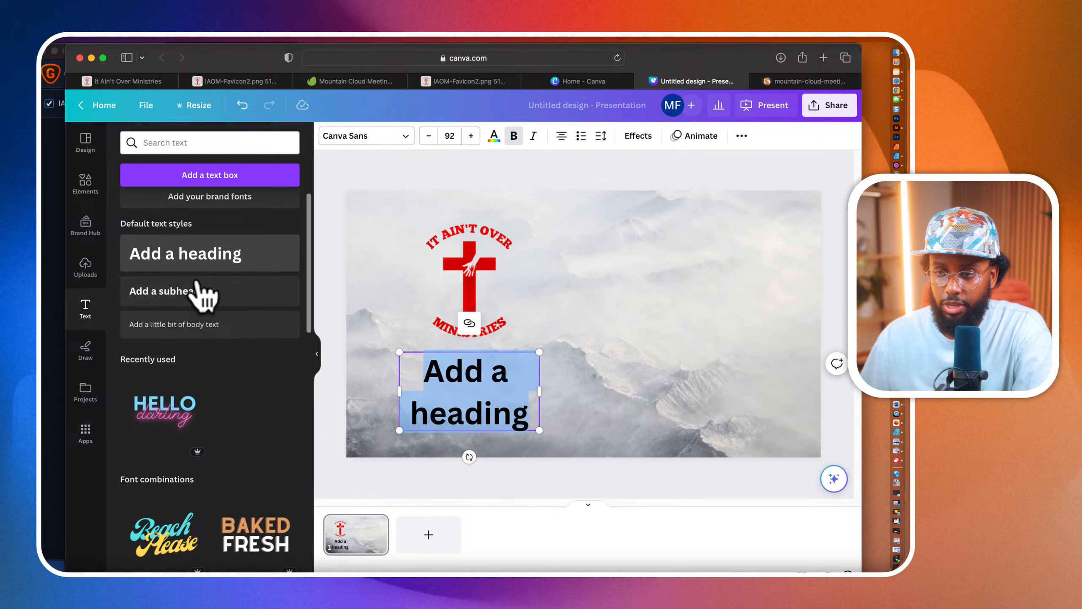
pyautogui.click(539, 391)
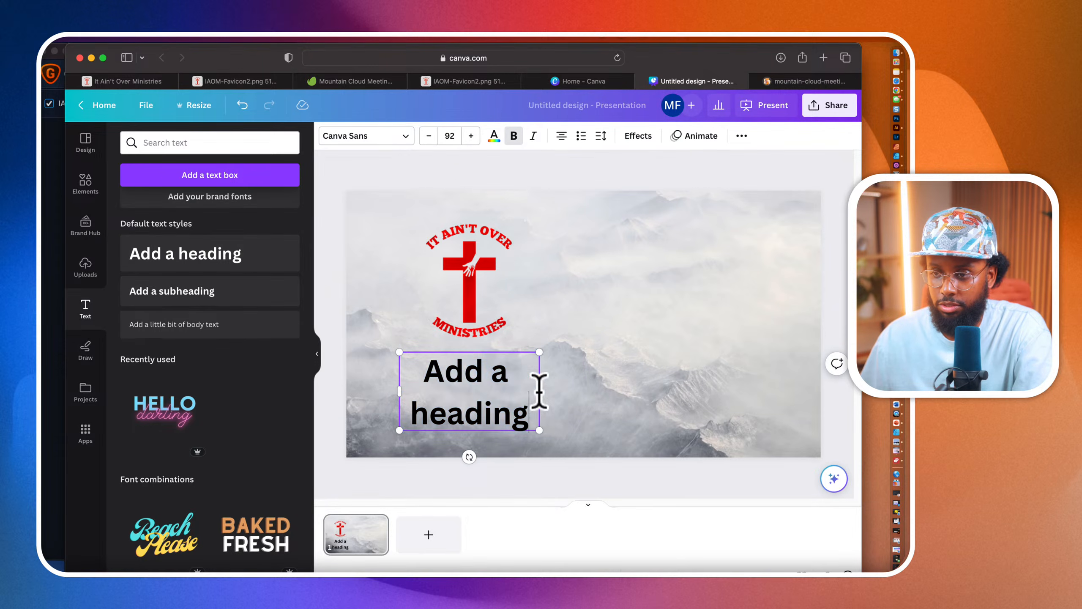
pyautogui.moveTo(540, 391); pyautogui.dragTo(644, 390)
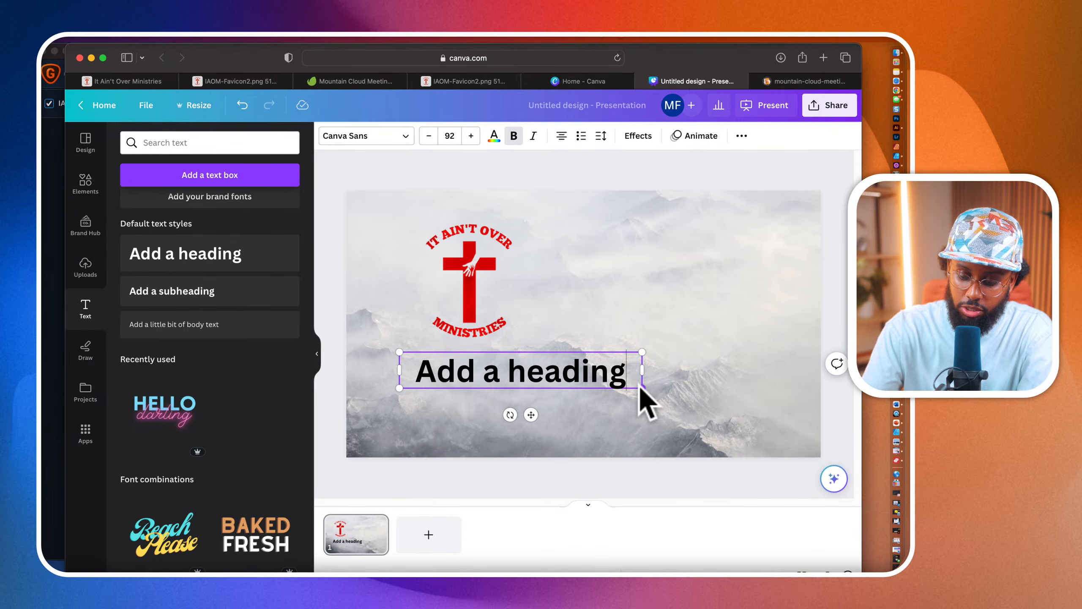
# Step: Replace the heading's placeholder text with "Stream begins in..."
pyautogui.click(581, 372)
pyautogui.tripleClick(580, 372)
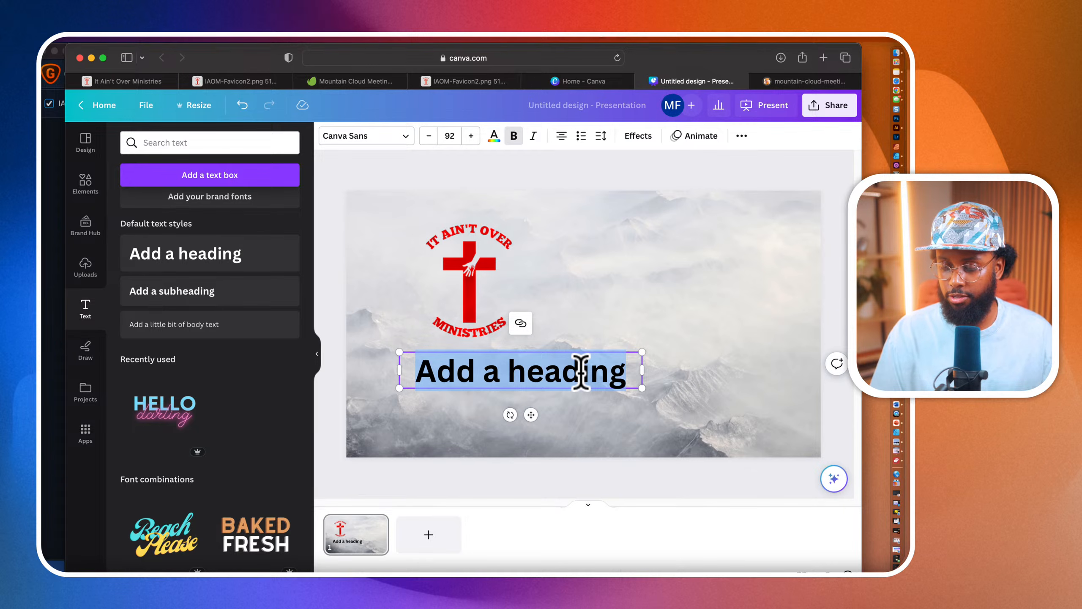
pyautogui.write('Strea')
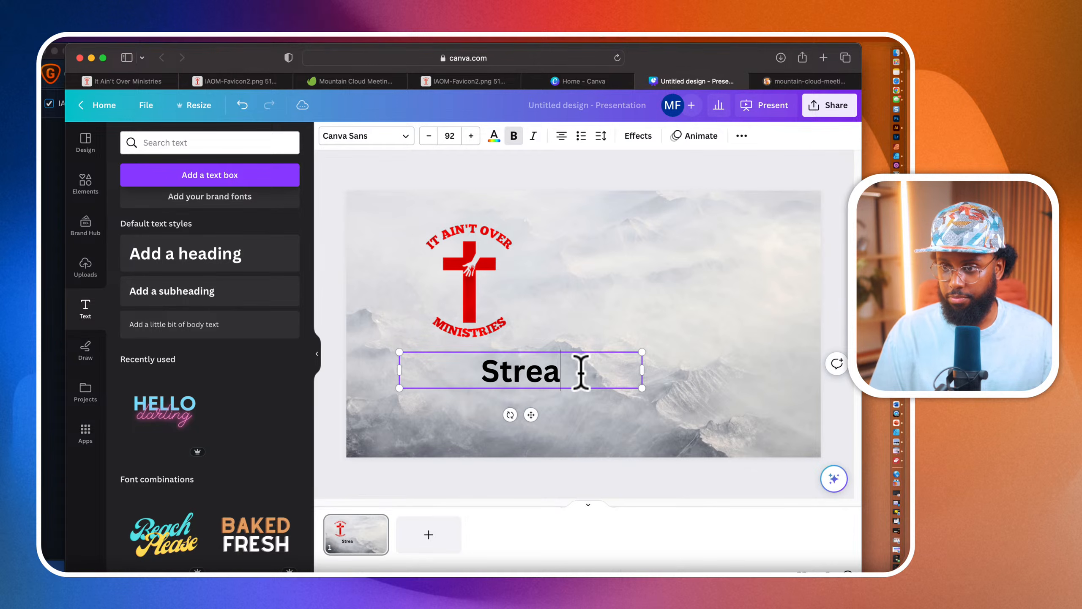
pyautogui.write('m be')
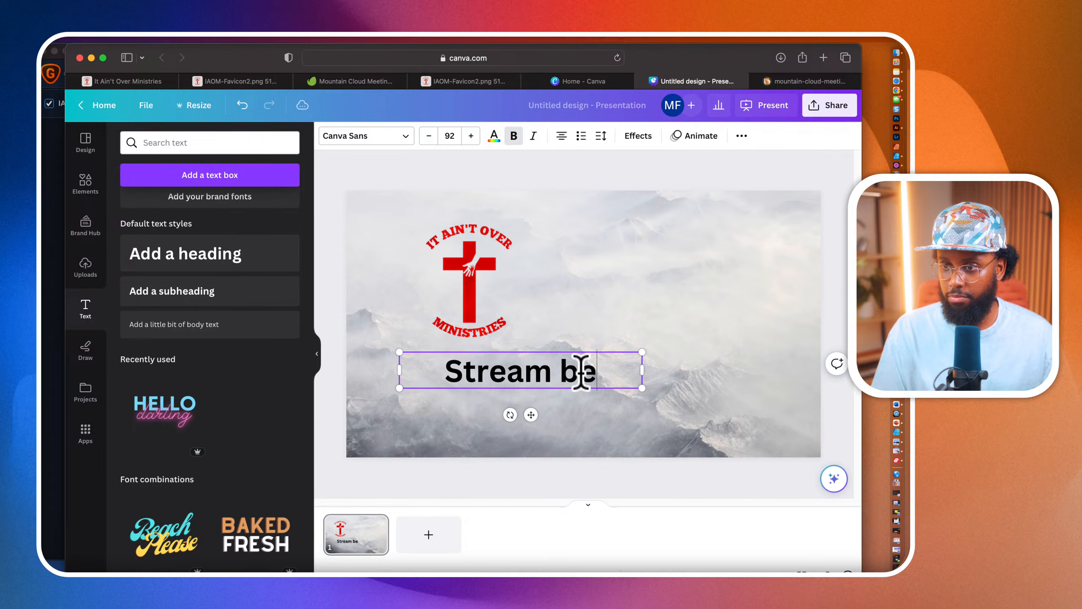
pyautogui.write('gins in...')
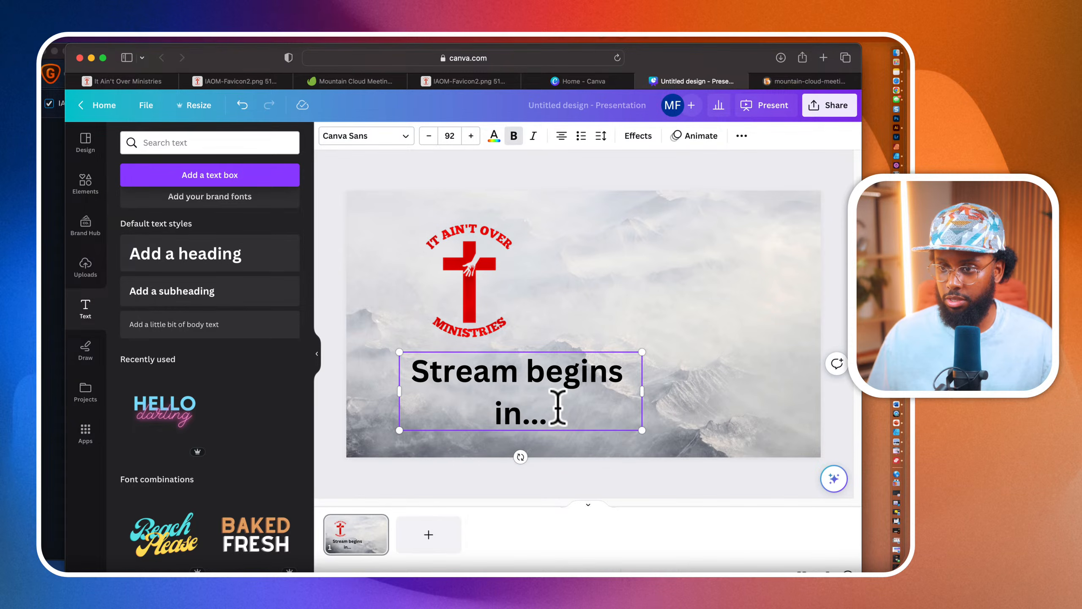
# Step: Rewrite the whole heading in capitals as "STREAM BEGINS IN..."
pyautogui.moveTo(568, 417); pyautogui.dragTo(389, 352)
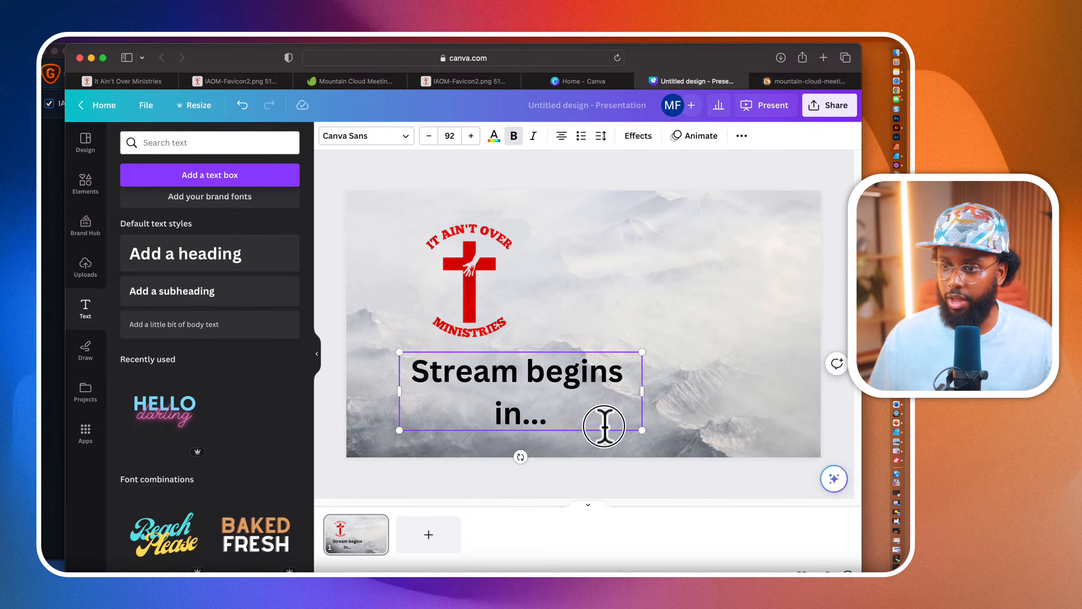
pyautogui.moveTo(548, 417); pyautogui.dragTo(401, 364)
pyautogui.write('STREAM ')
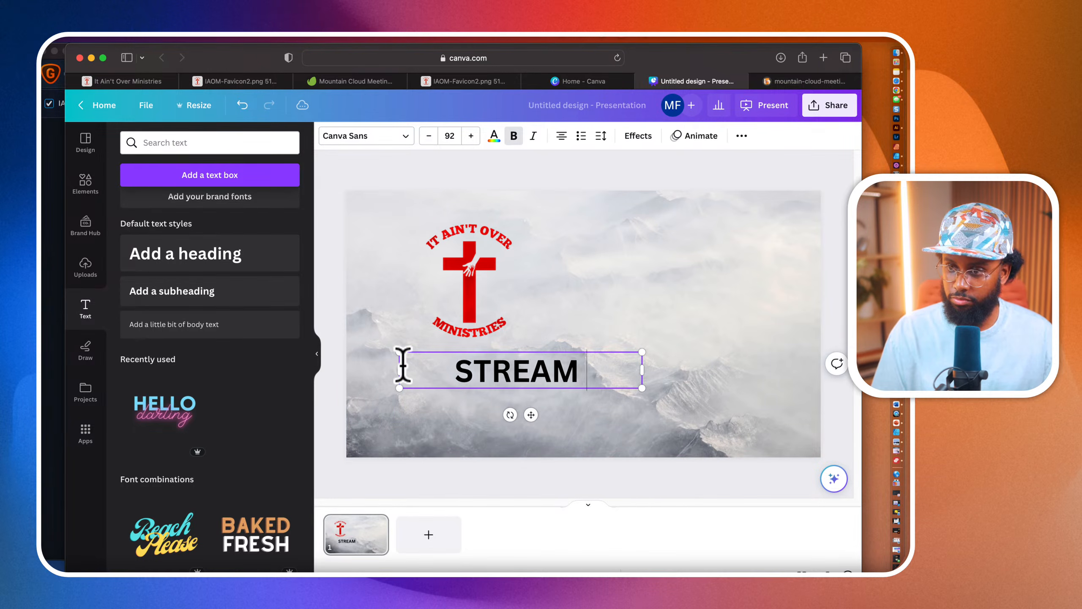
pyautogui.write('BEGINS IN...')
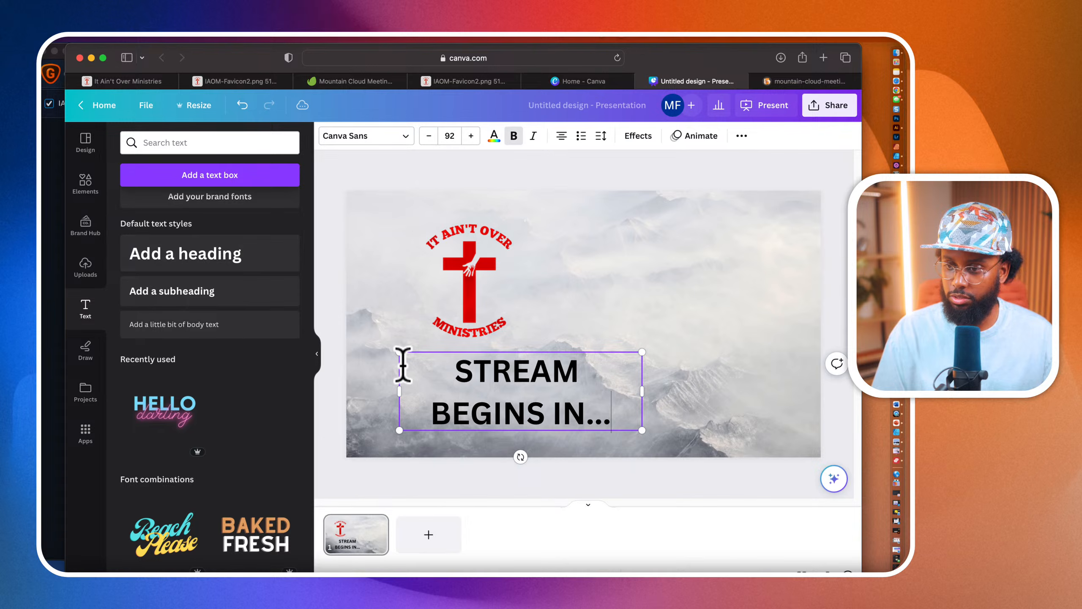
# Step: Reduce the font size of the whole "STREAM BEGINS IN..." heading to 58 so it fits on one line
pyautogui.moveTo(617, 422); pyautogui.dragTo(394, 336)
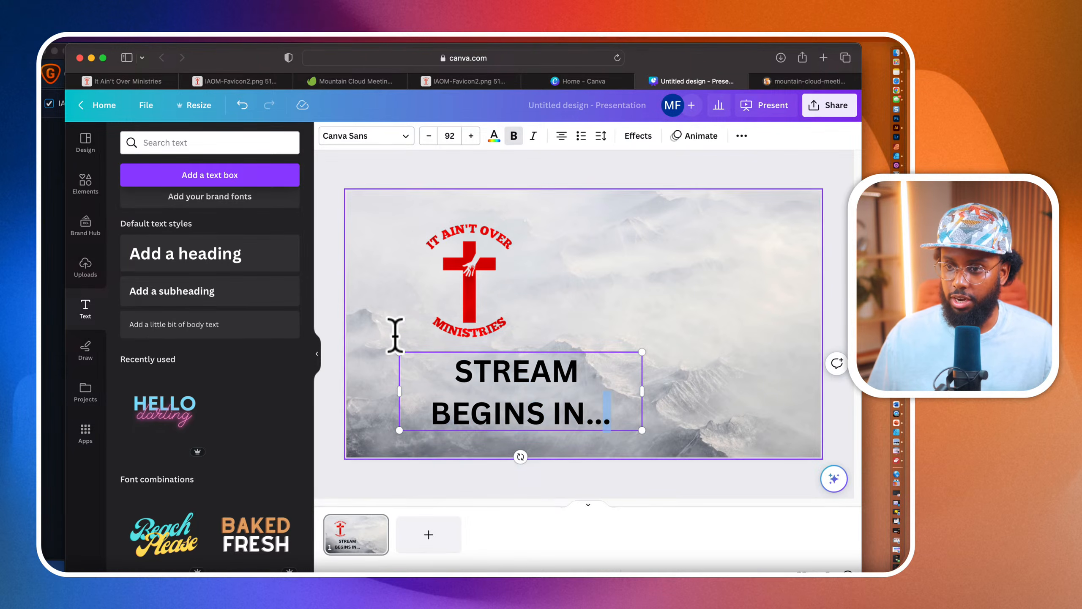
pyautogui.moveTo(436, 365); pyautogui.dragTo(623, 430)
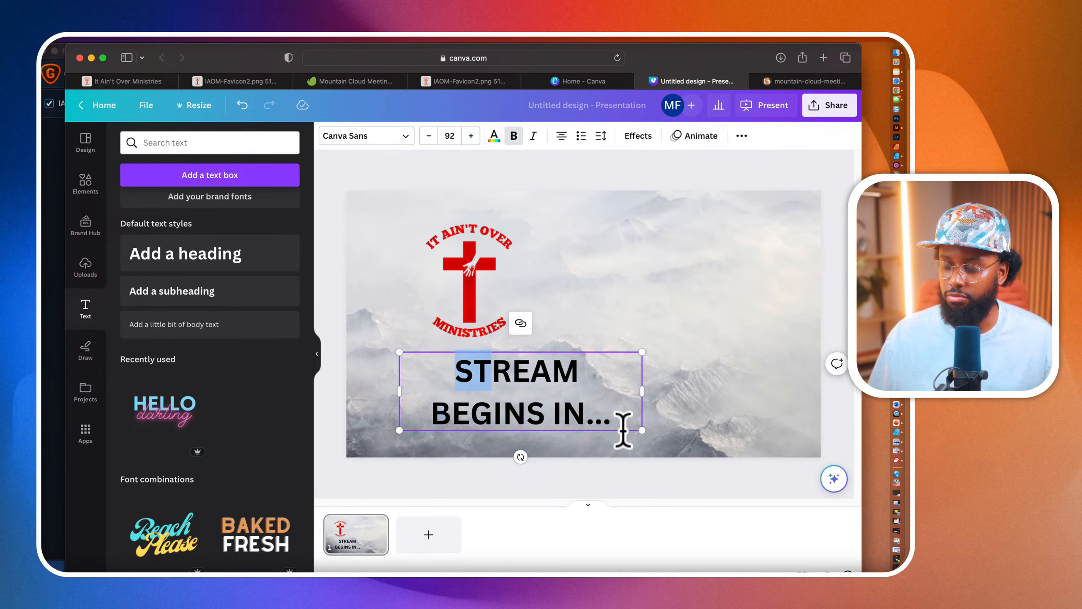
pyautogui.click(428, 137)
pyautogui.moveTo(454, 367); pyautogui.dragTo(663, 459)
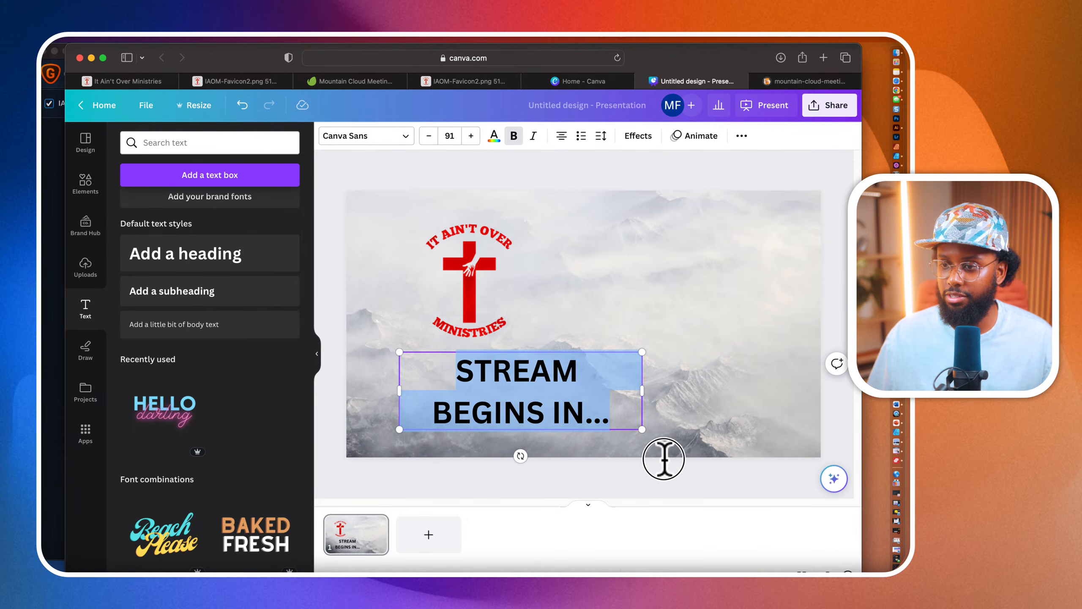
pyautogui.click(428, 137)
pyautogui.click(428, 136)
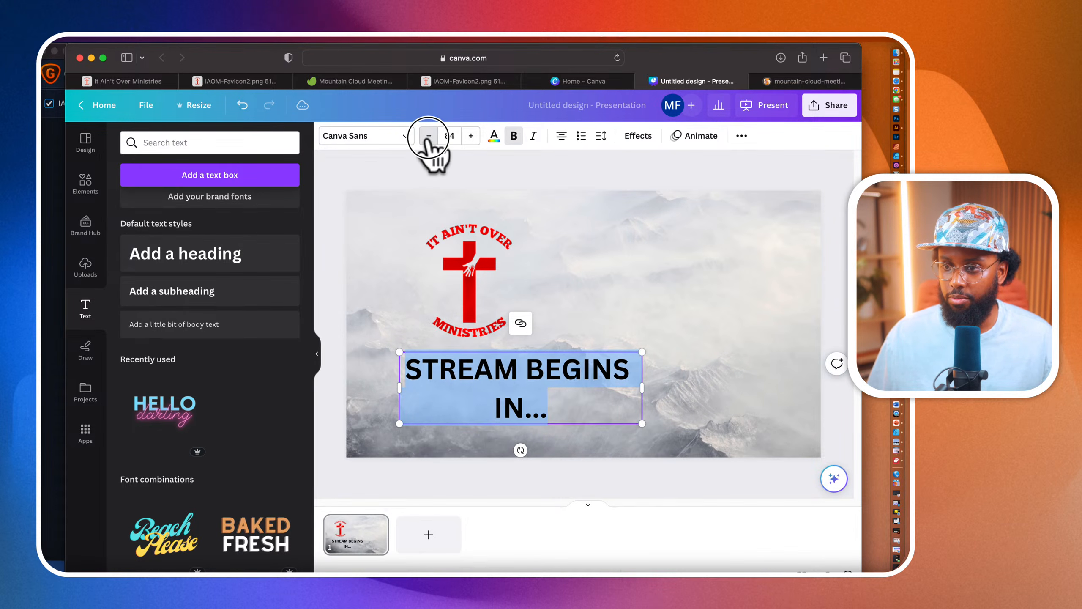
pyautogui.click(429, 136)
pyautogui.click(428, 137)
pyautogui.click(429, 137)
pyautogui.click(428, 137)
pyautogui.click(429, 136)
pyautogui.click(429, 137)
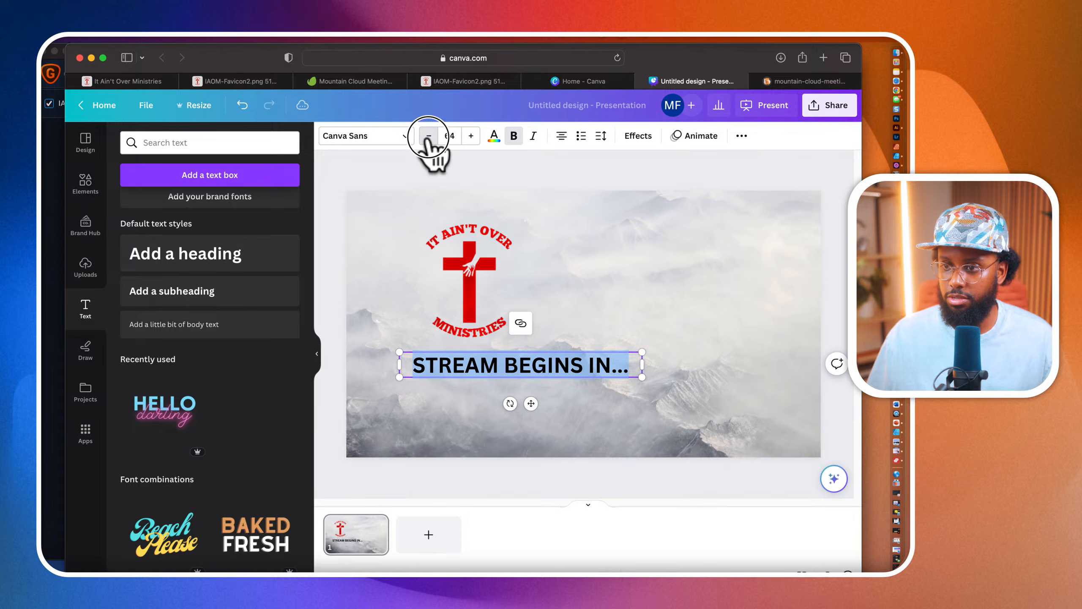
pyautogui.click(428, 137)
pyautogui.click(429, 136)
pyautogui.click(429, 137)
pyautogui.click(429, 137)
pyautogui.click(429, 137)
pyautogui.click(429, 137)
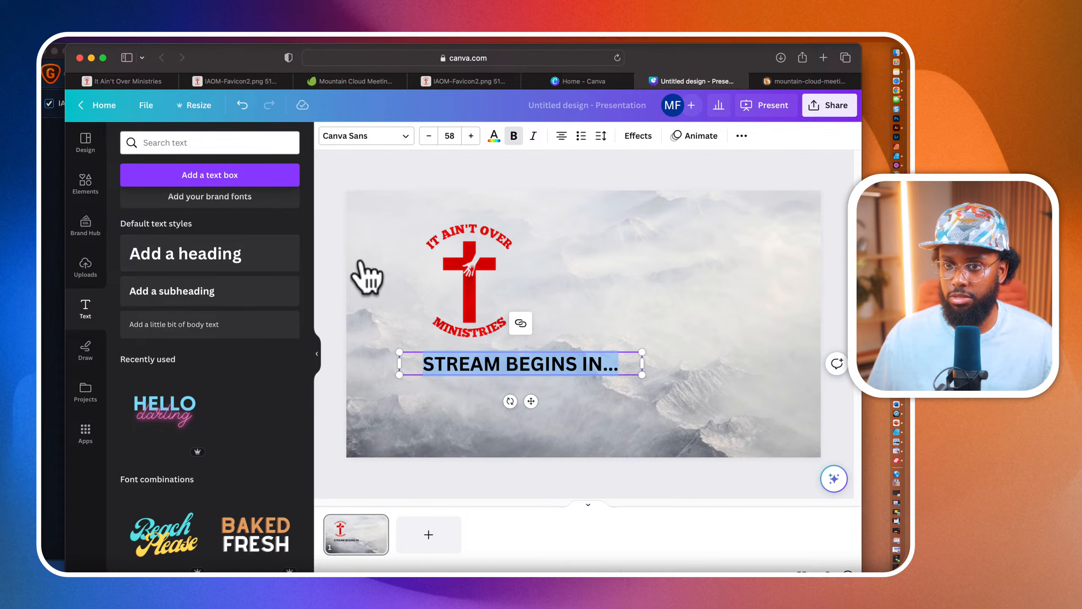
pyautogui.click(571, 391)
# Step: Shift the heading left to sit under the logo and narrow its text box to about 916 wide
pyautogui.click(543, 362)
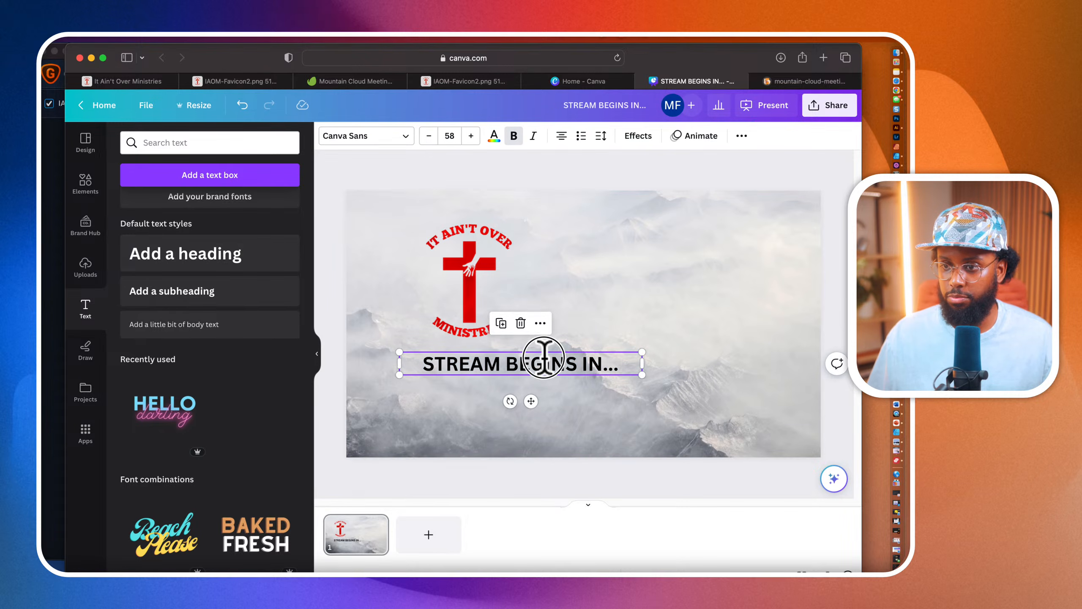
pyautogui.moveTo(544, 362); pyautogui.dragTo(496, 353)
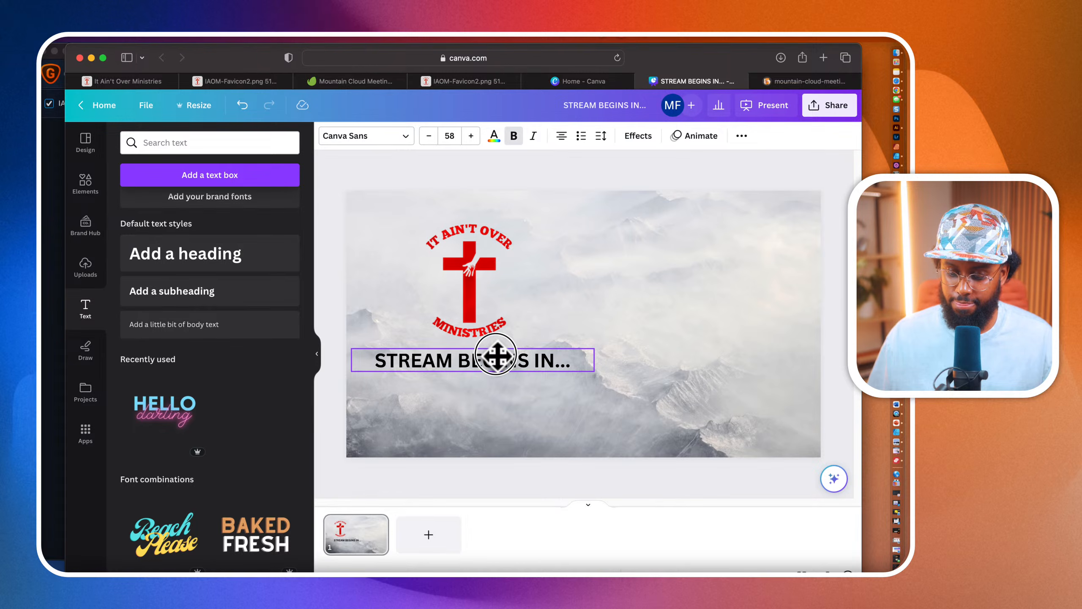
pyautogui.moveTo(496, 355); pyautogui.dragTo(495, 356)
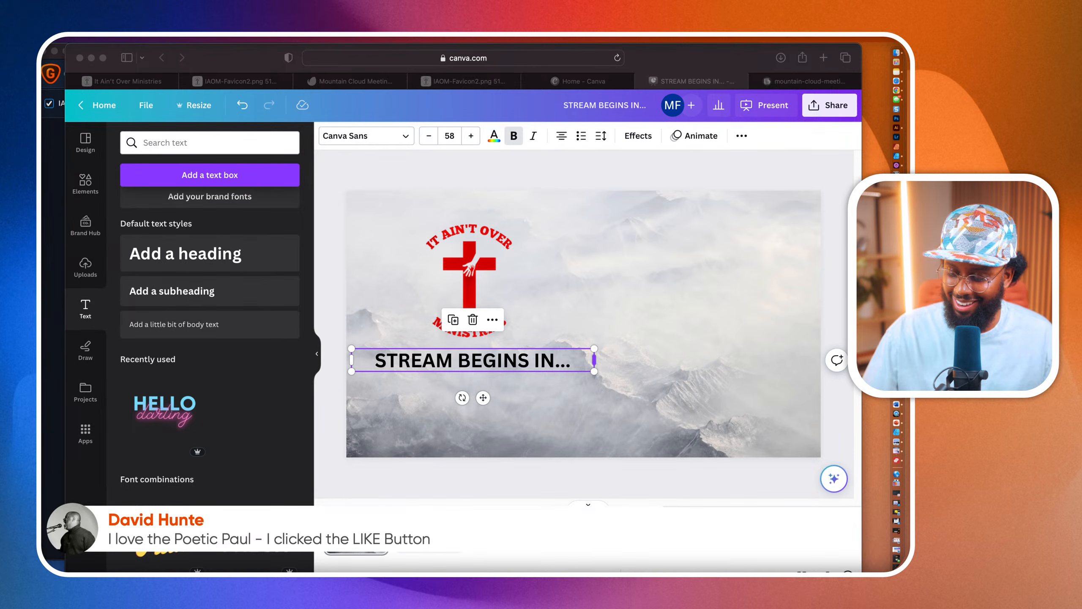
pyautogui.click(594, 364)
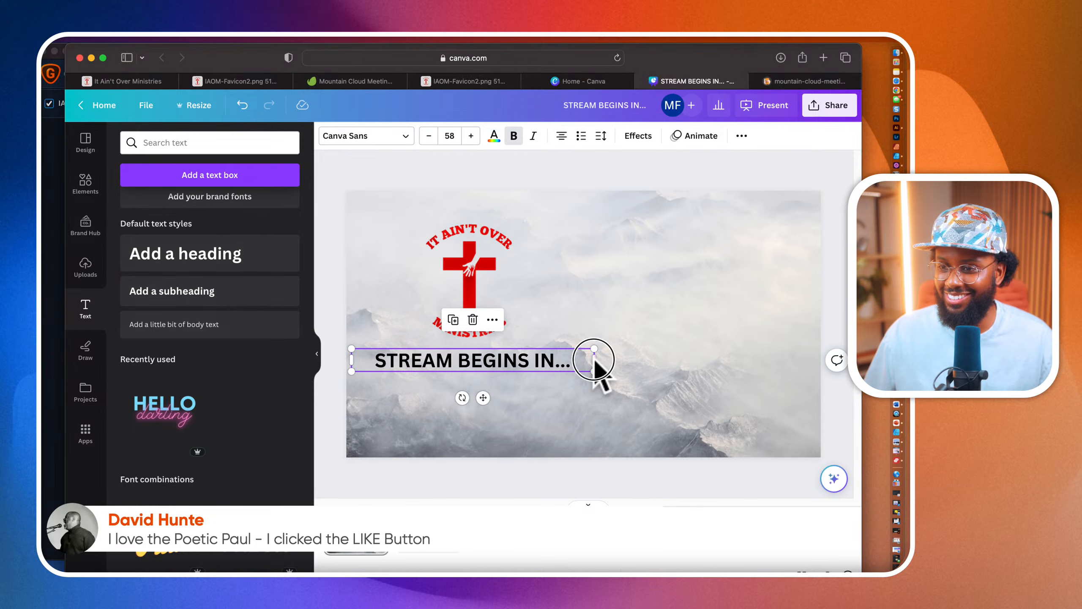
pyautogui.moveTo(596, 361)
pyautogui.mouseDown()
pyautogui.moveTo(495, 367)
pyautogui.moveTo(587, 366)
pyautogui.mouseUp()
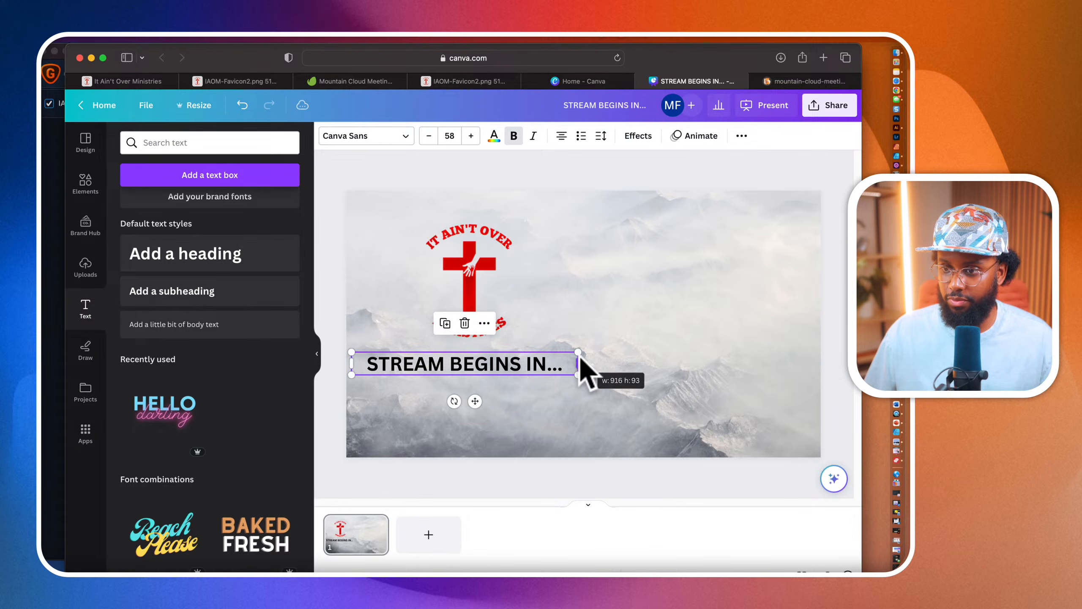
# Step: Raise the logo slightly and move the heading a little to the right so it sits roughly centred beneath the logo
pyautogui.click(480, 277)
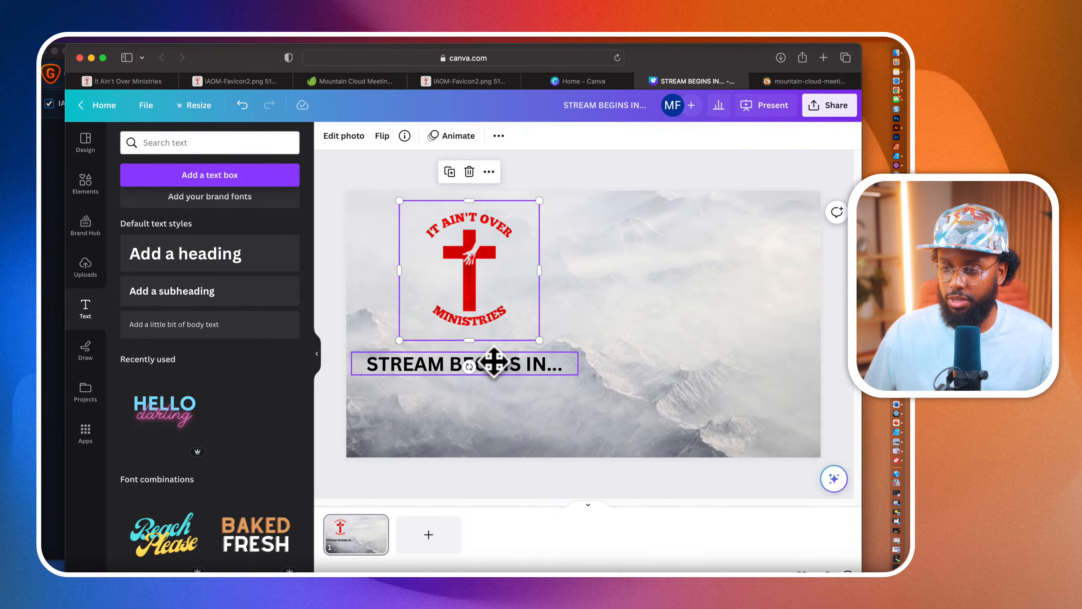
pyautogui.click(502, 362)
pyautogui.moveTo(515, 362); pyautogui.dragTo(529, 363)
# Step: Set the heading's font size to 50 and its font to Poppins ExtraBold
pyautogui.doubleClick(529, 362)
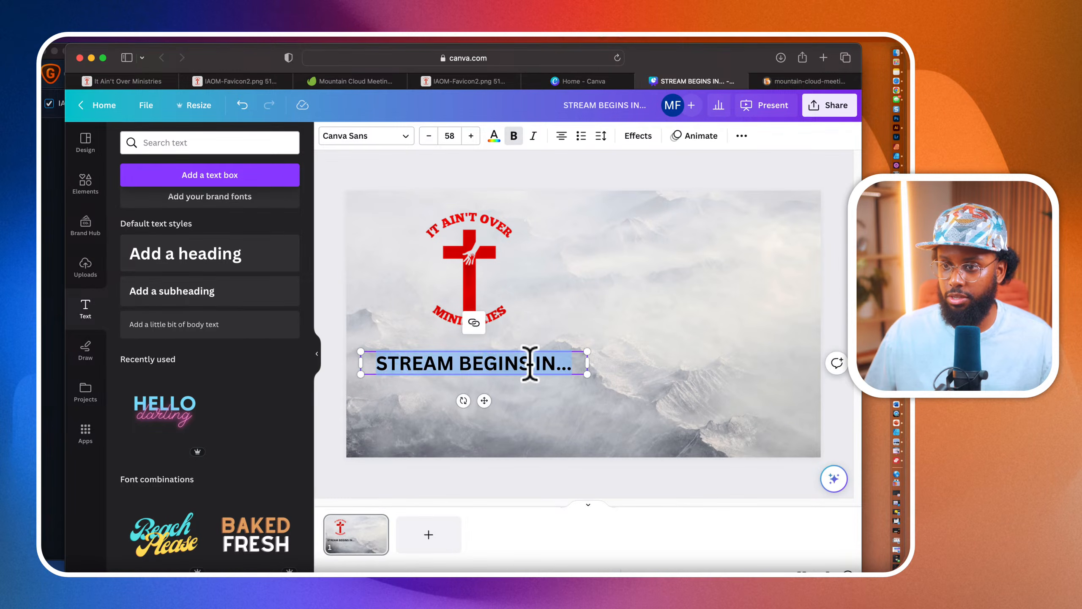
pyautogui.click(428, 136)
pyautogui.click(428, 136)
pyautogui.click(428, 137)
pyautogui.click(407, 136)
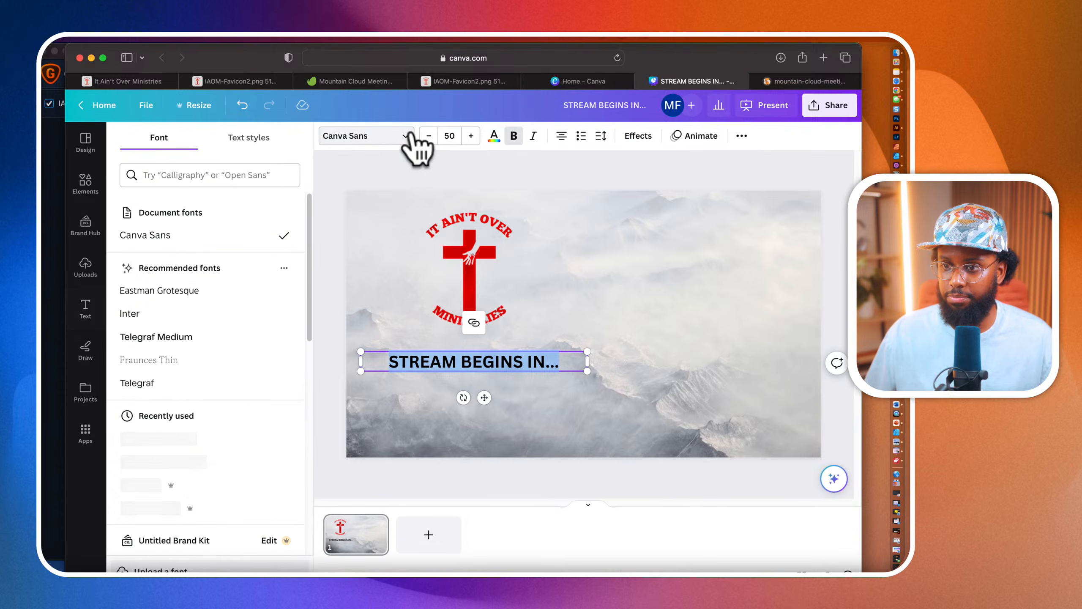
pyautogui.scroll(-3, 270, 307)
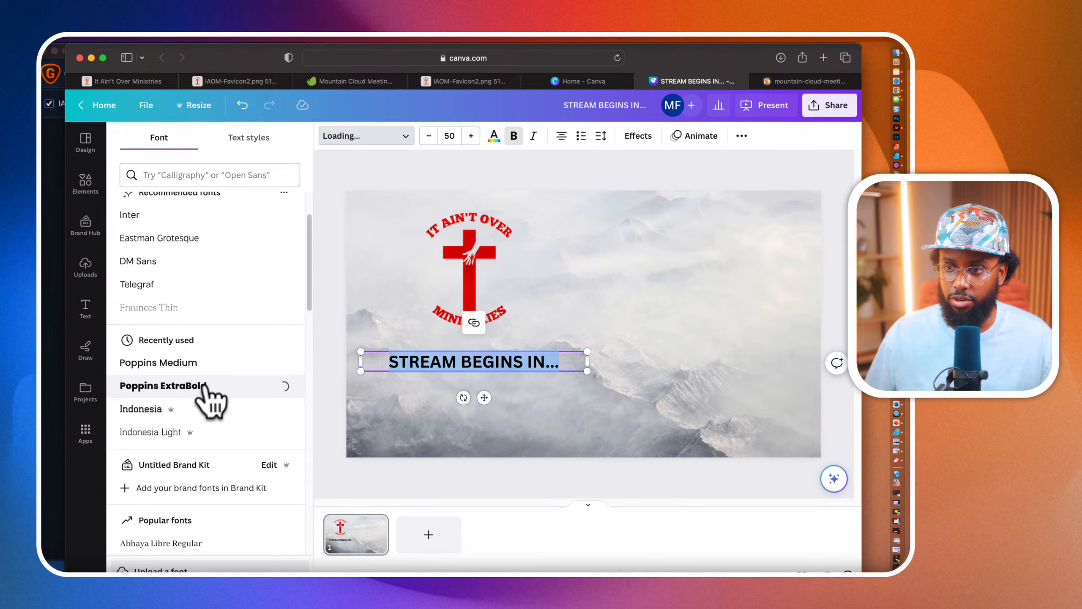
pyautogui.scroll(-10, 232, 430)
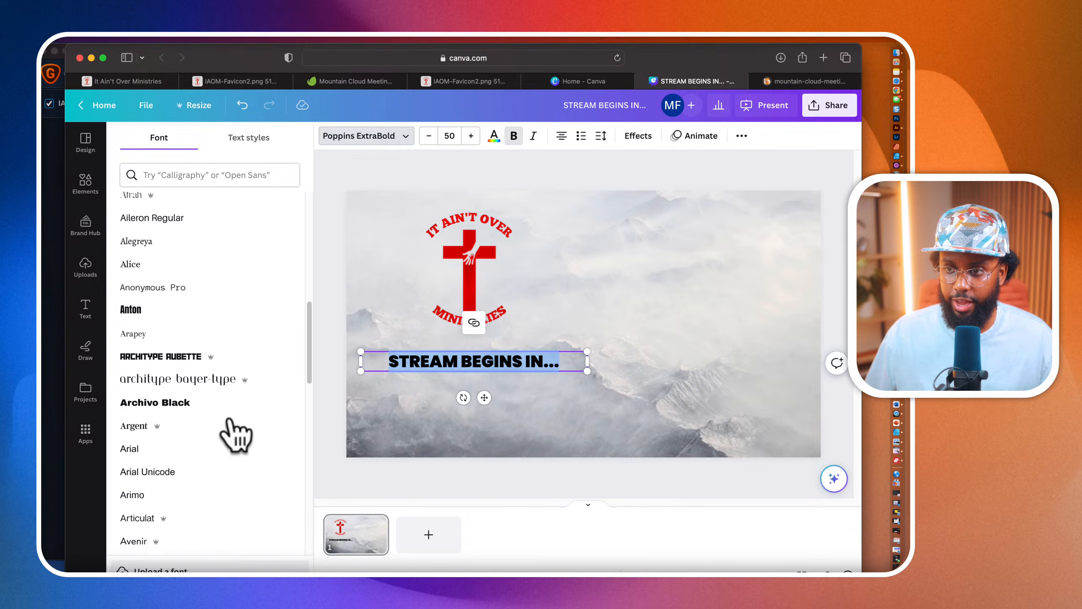
pyautogui.scroll(15, 230, 435)
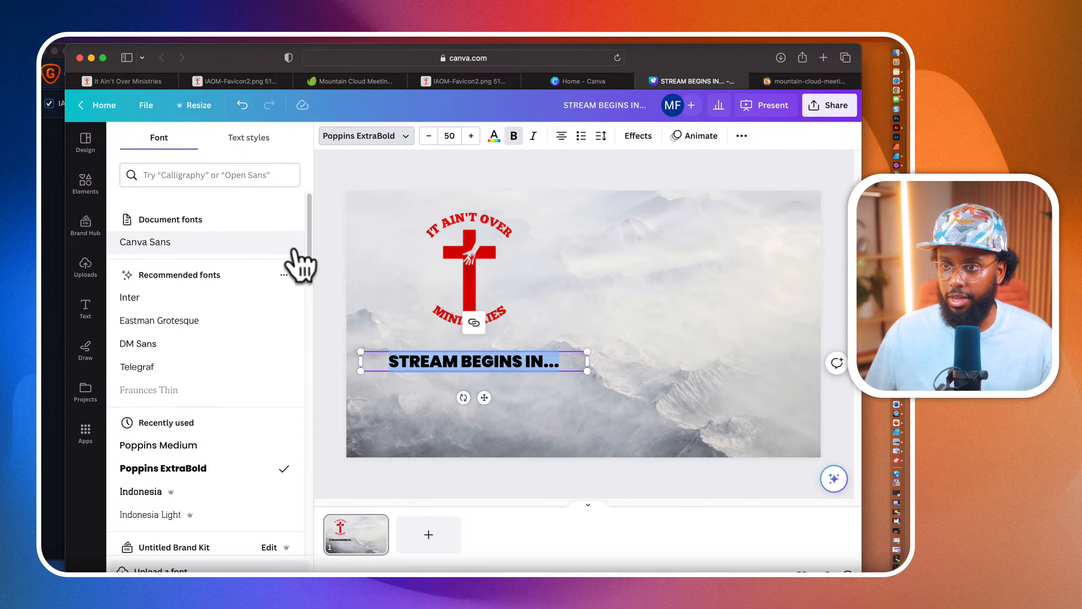
# Step: View the text colour choices for the heading and move the heading slightly up toward the logo
pyautogui.click(494, 136)
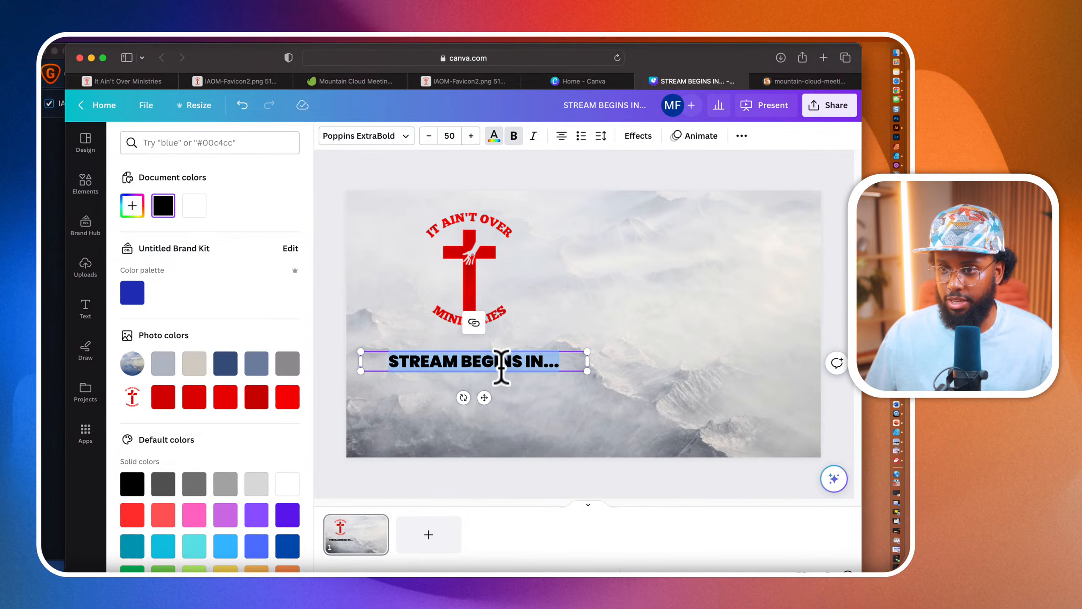
pyautogui.click(565, 403)
pyautogui.moveTo(495, 368); pyautogui.dragTo(491, 361)
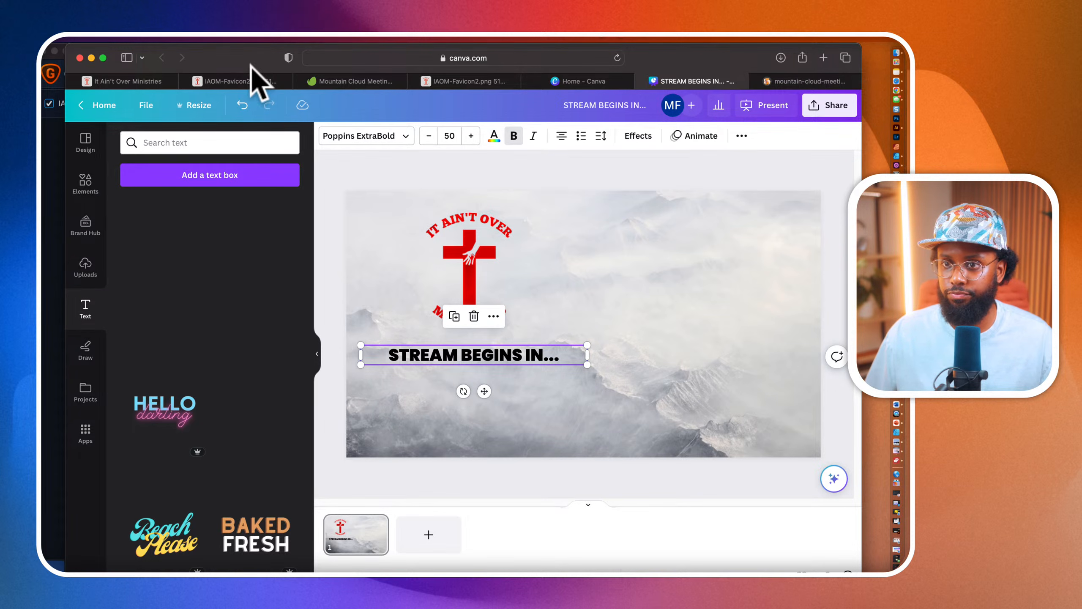
# Step: Examine the It Ain't Over Ministries home page, including its background video and countdown section
pyautogui.click(139, 83)
pyautogui.scroll(-2, 268, 217)
pyautogui.scroll(-4, 261, 201)
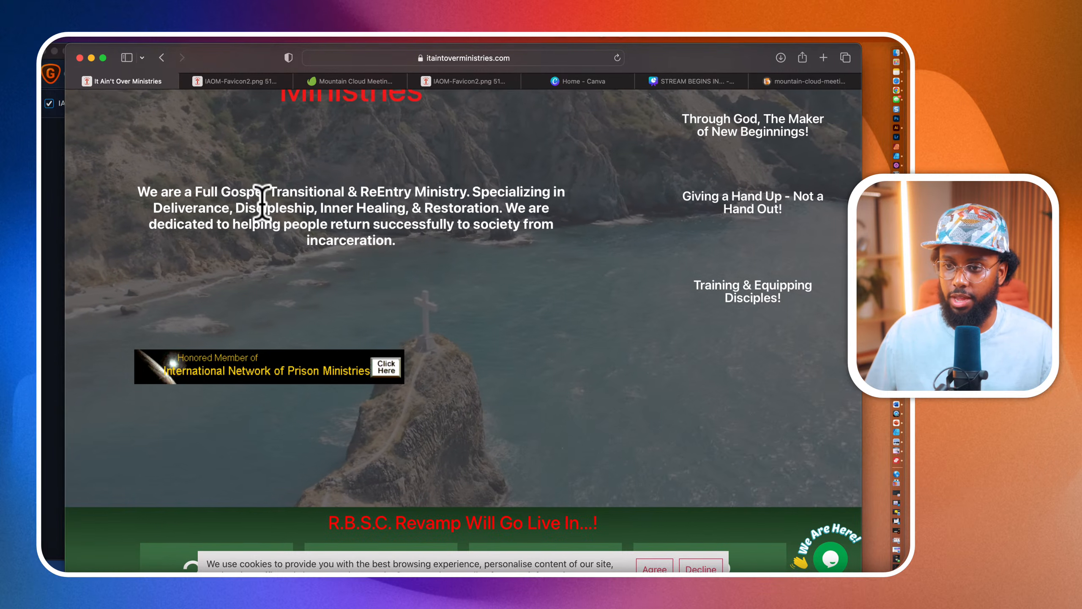
pyautogui.scroll(-2, 262, 203)
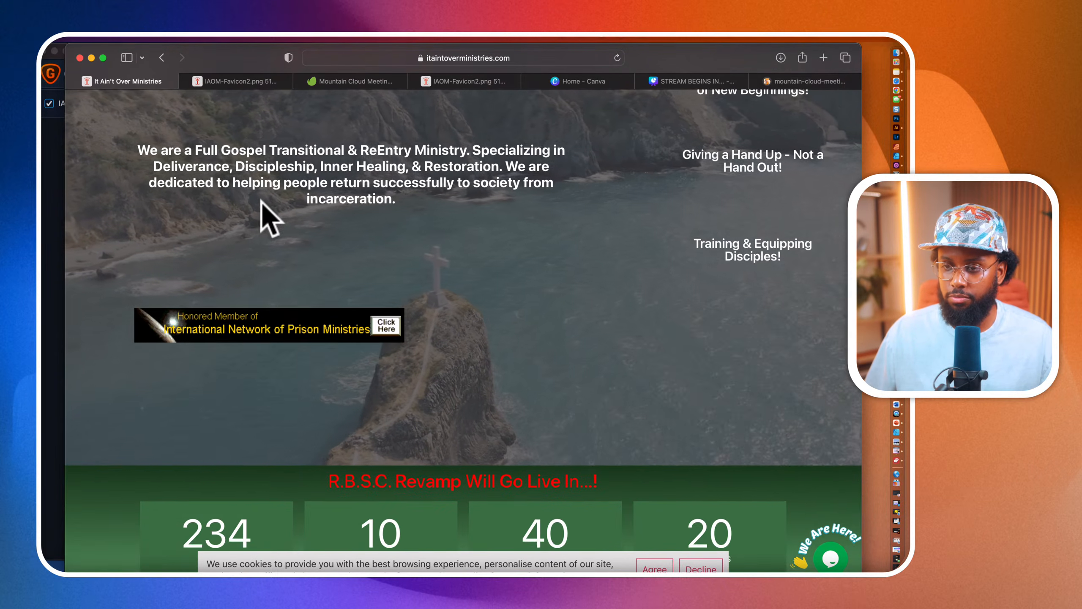
pyautogui.scroll(-2, 262, 210)
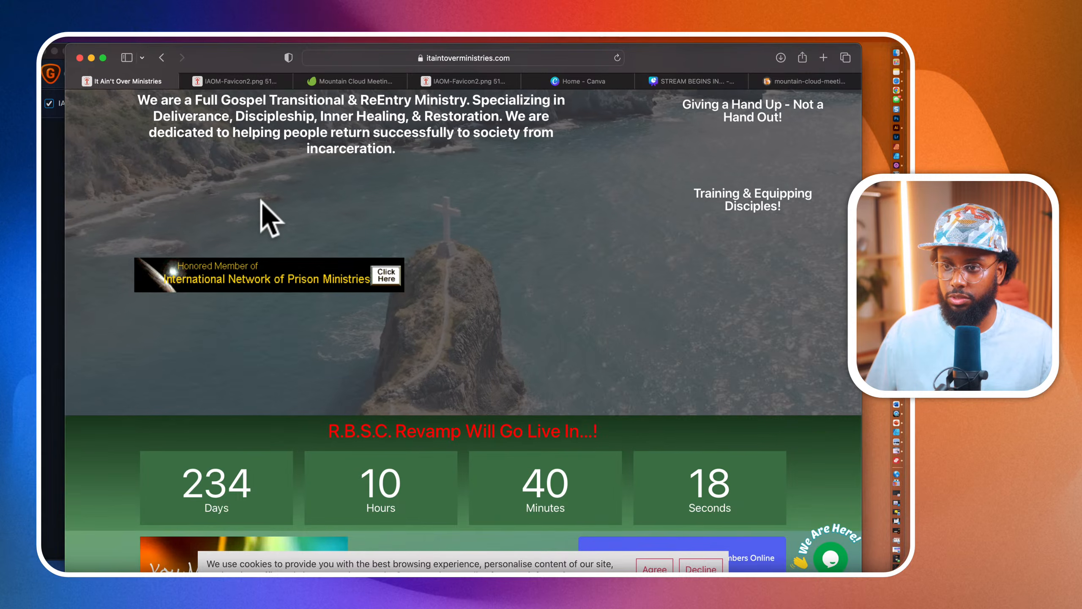
pyautogui.scroll(2, 266, 217)
pyautogui.scroll(3, 495, 298)
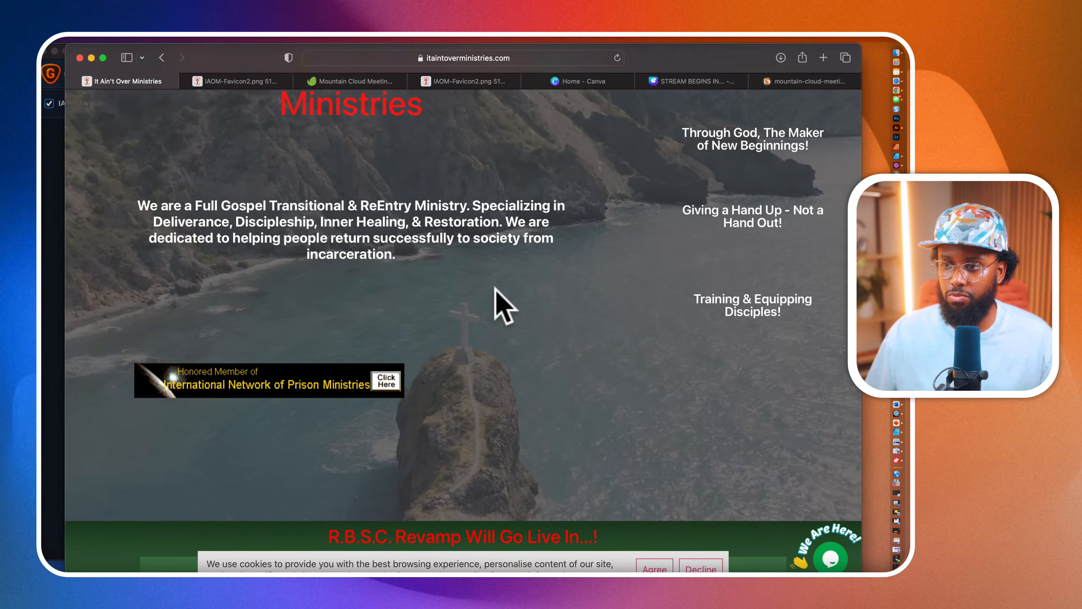
# Step: Inspect the home page's code to find the hero section's background video element and copy the video file's link
pyautogui.rightClick(570, 357)
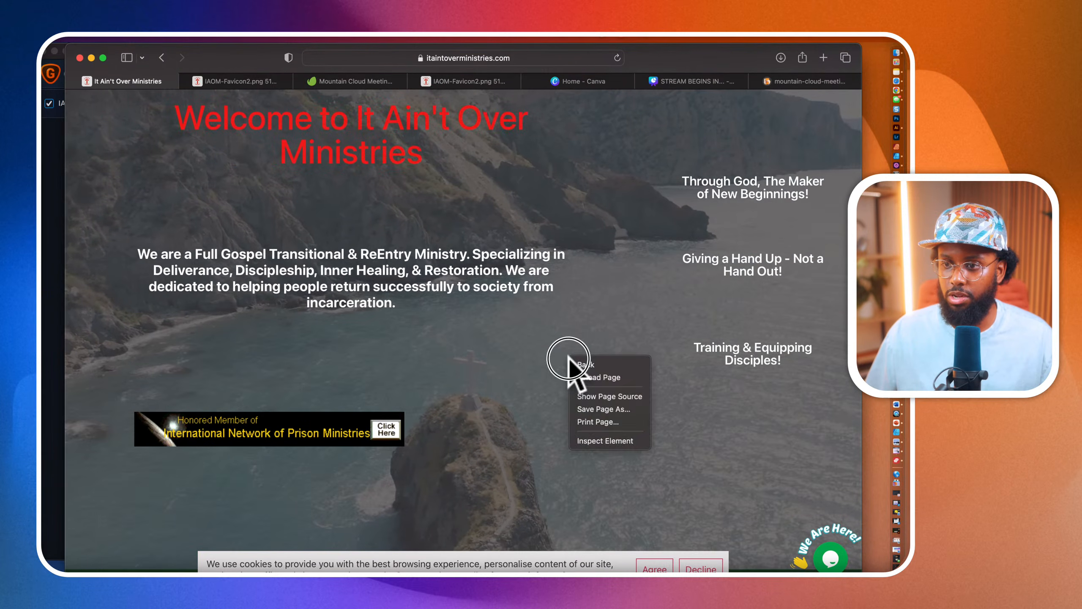
pyautogui.click(588, 440)
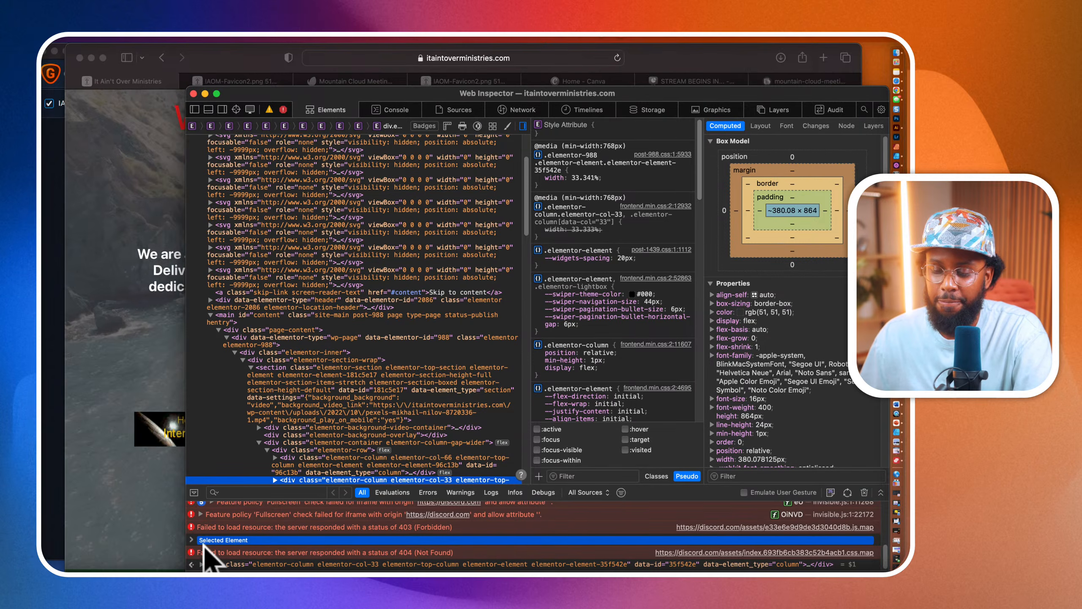
pyautogui.click(191, 540)
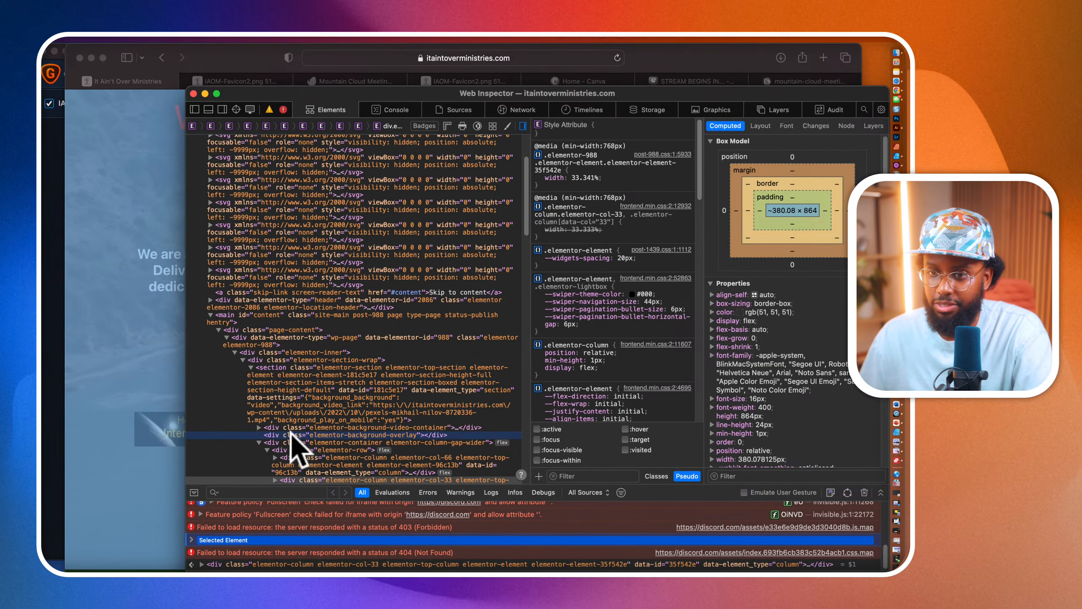
pyautogui.click(259, 427)
pyautogui.scroll(-2, 292, 445)
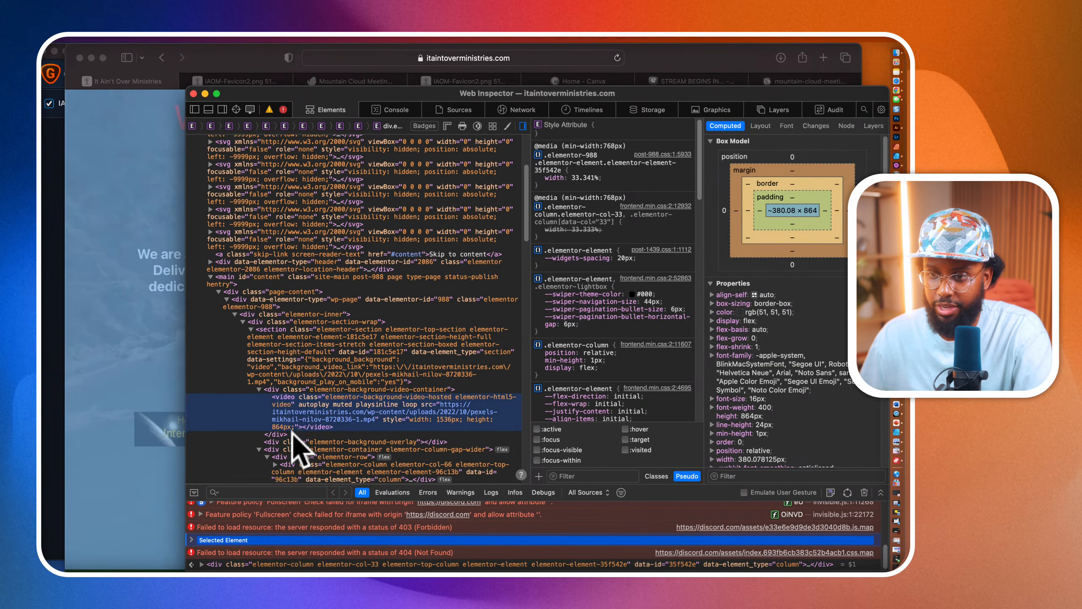
pyautogui.rightClick(342, 422)
pyautogui.click(371, 409)
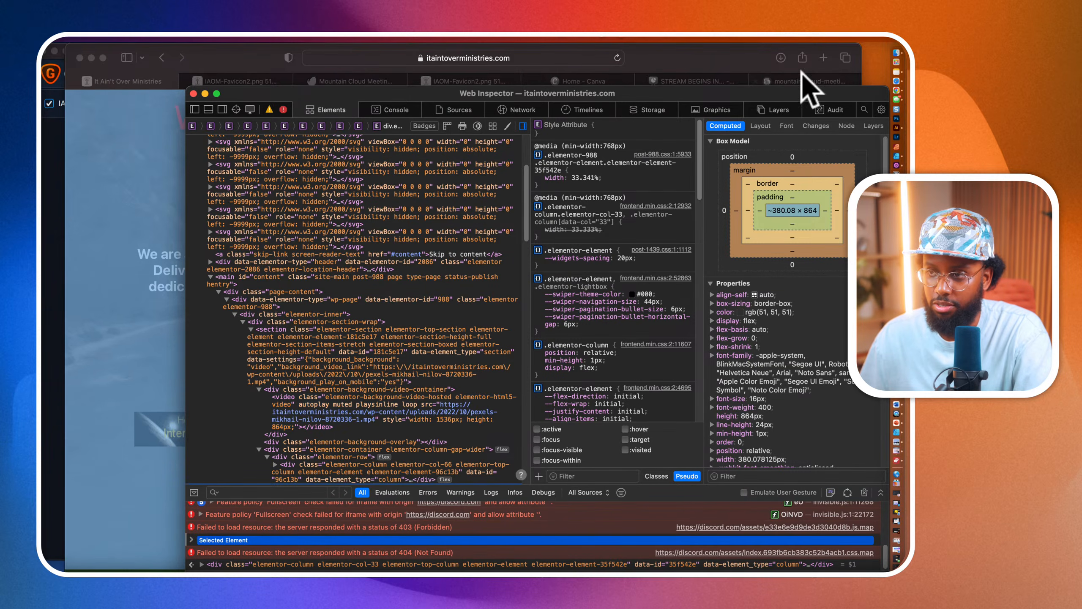
# Step: Open the copied pexels-mikhail-nilov-8720336-1.mp4 link in a new browser tab and pause the video
pyautogui.click(739, 65)
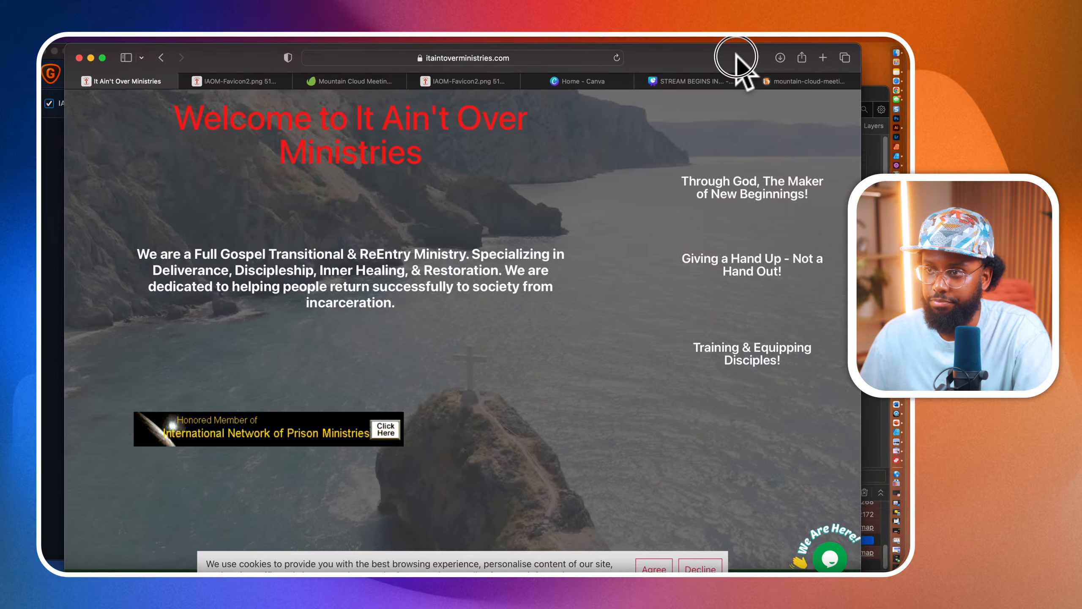
pyautogui.click(822, 57)
pyautogui.press('super+v')
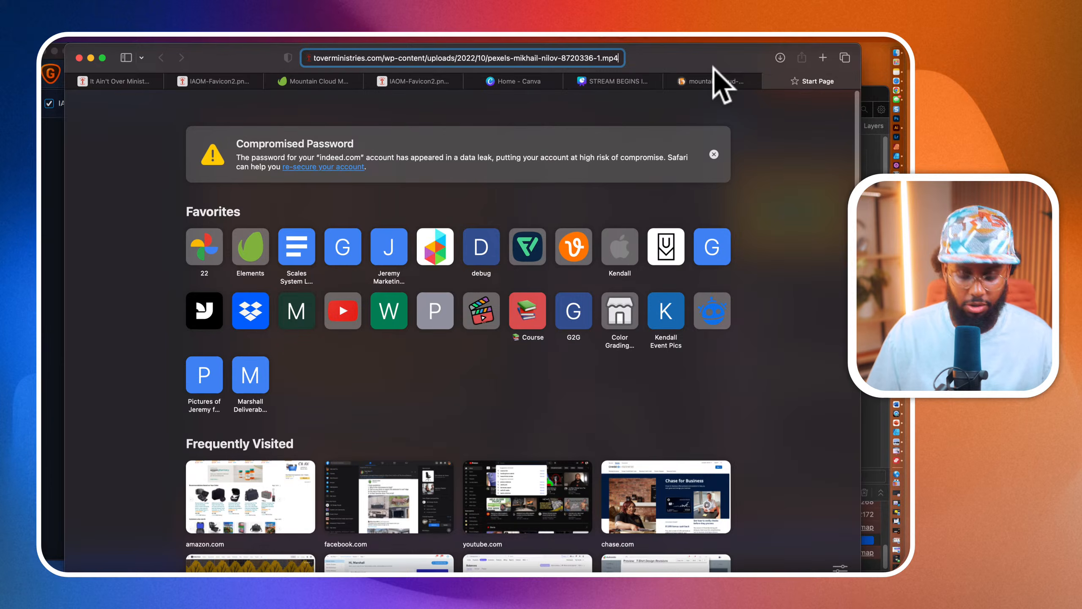
pyautogui.press('Return')
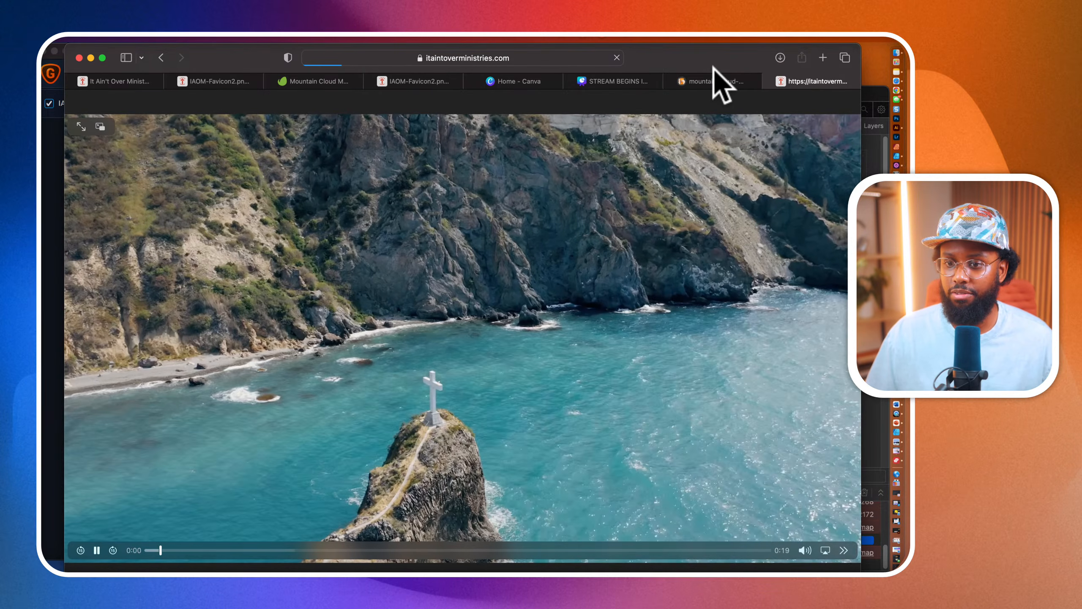
pyautogui.click(96, 550)
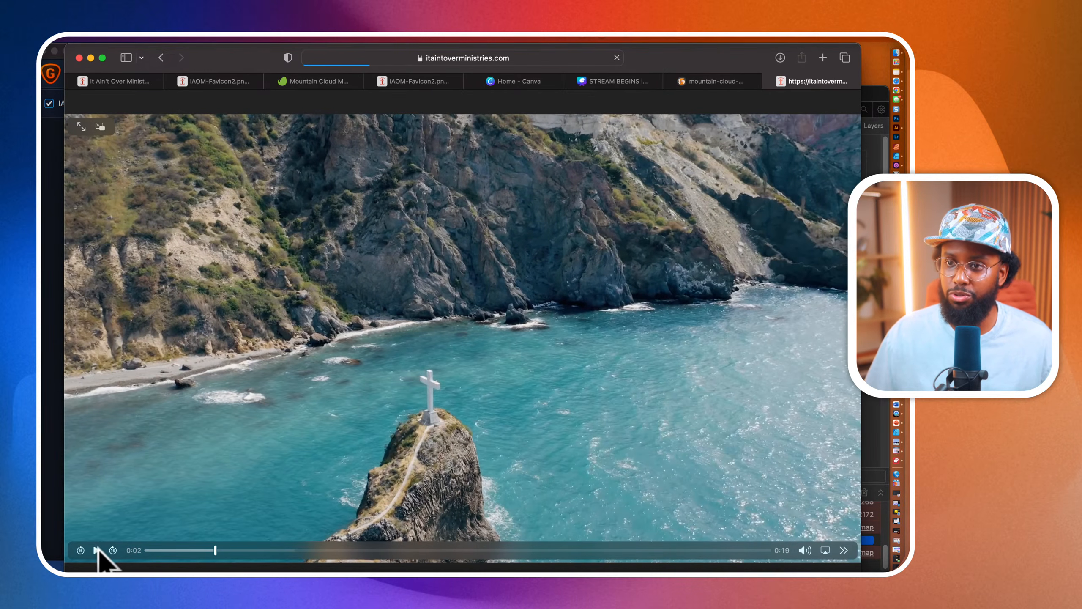
pyautogui.click(91, 57)
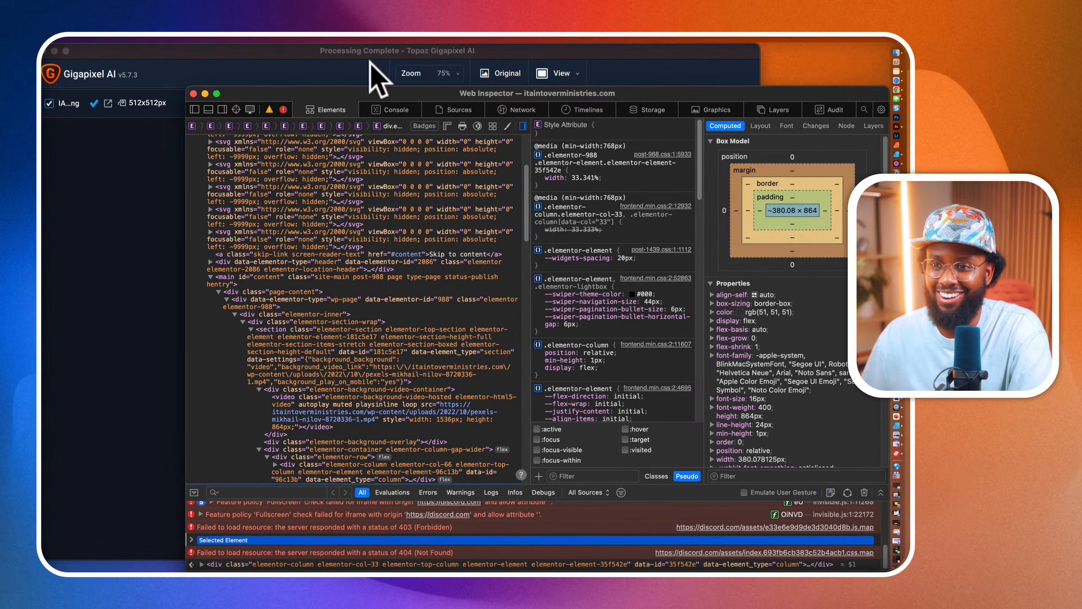
pyautogui.rightClick(897, 81)
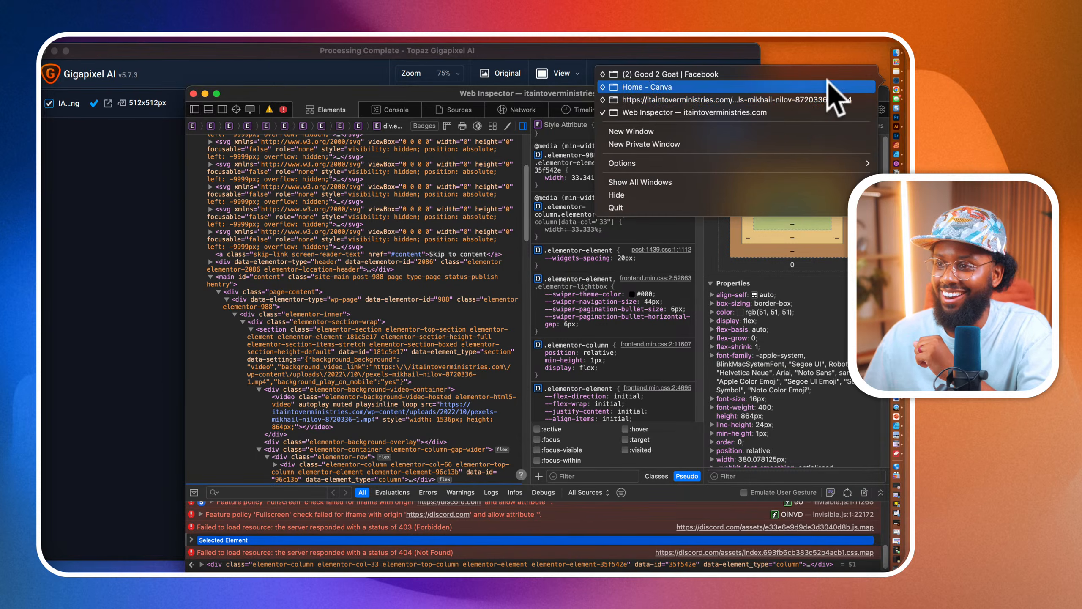
pyautogui.click(775, 99)
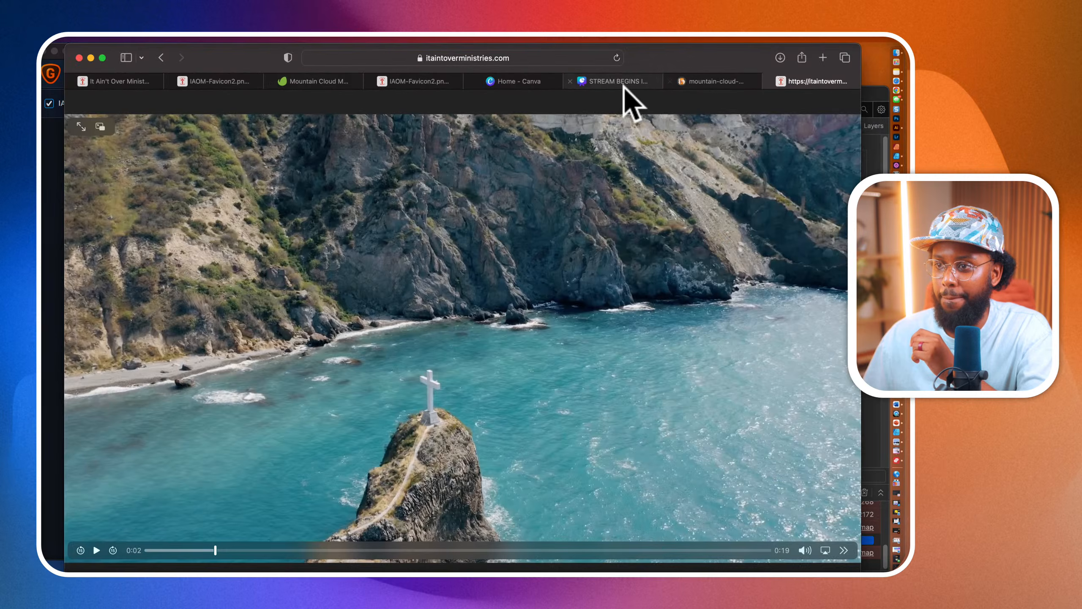
# Step: Return to the STREAM BEGINS IN... design in Canva and view its sharing and download options
pyautogui.click(604, 86)
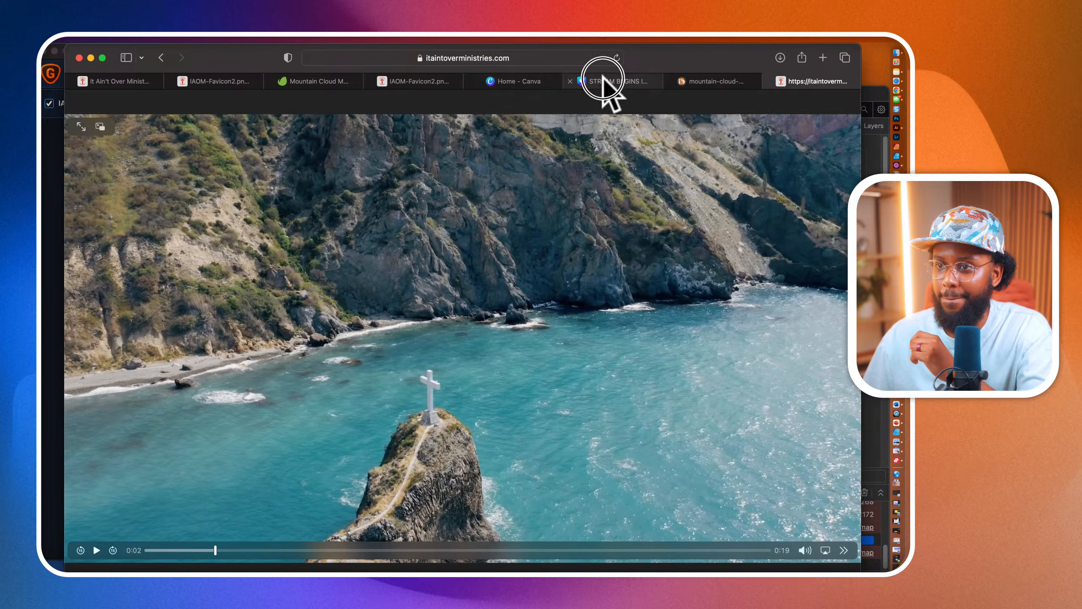
pyautogui.click(635, 349)
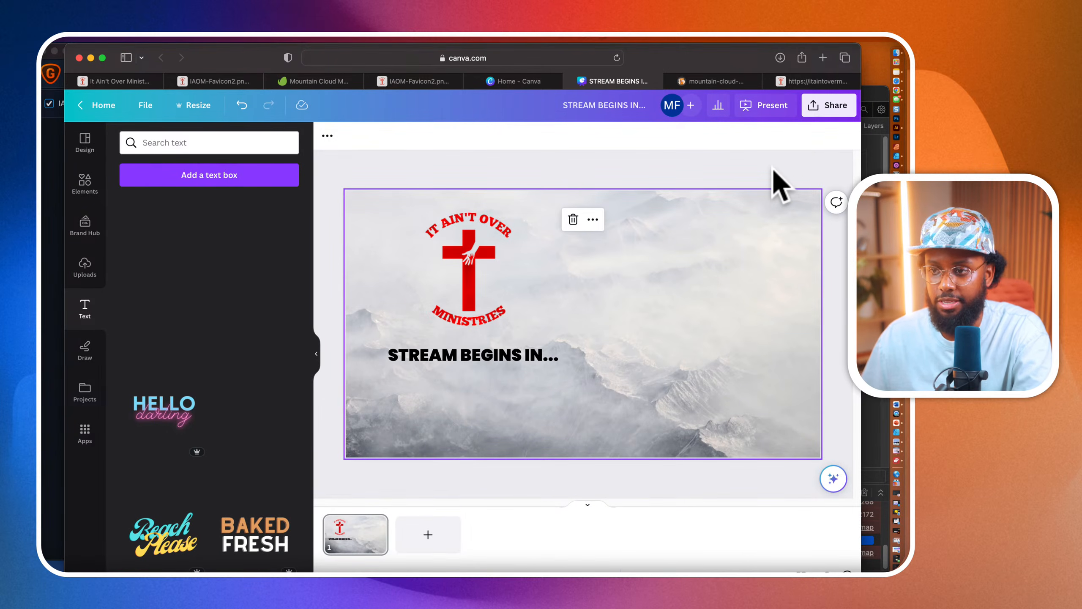
pyautogui.click(817, 111)
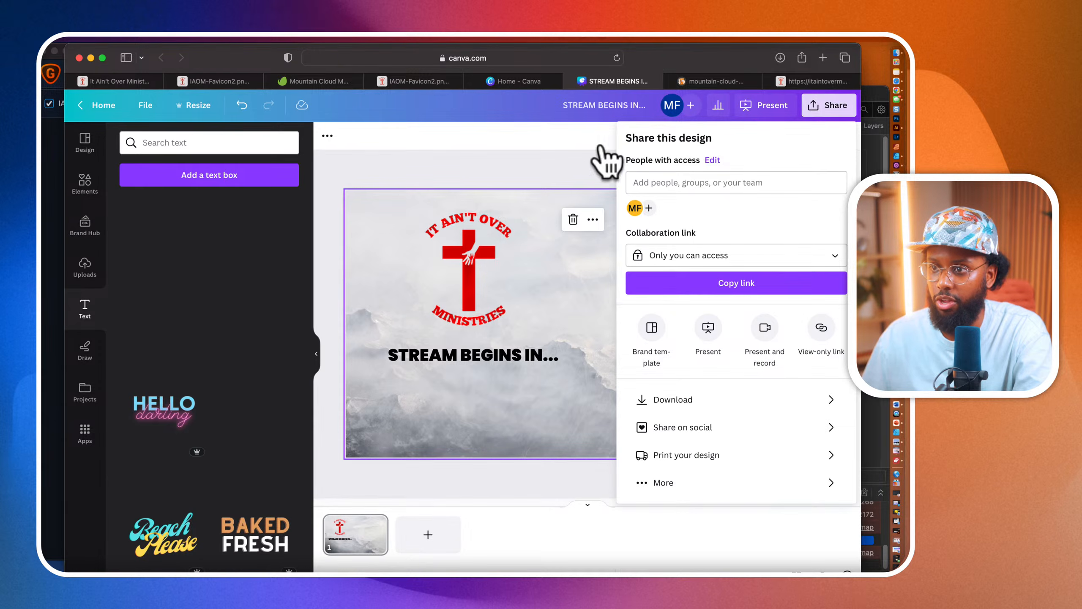
pyautogui.click(582, 145)
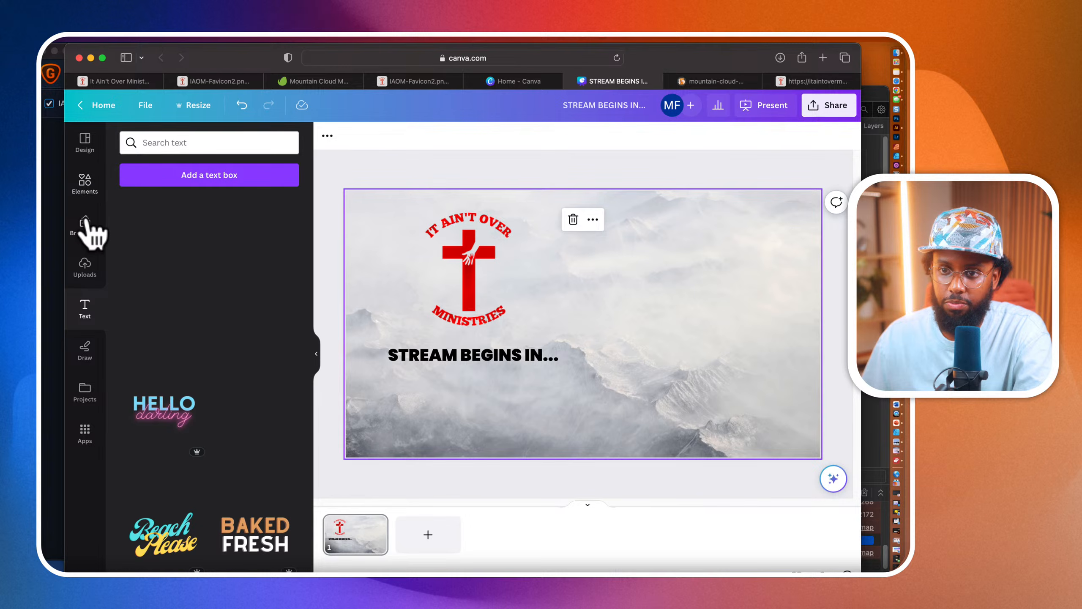
# Step: Add a rounded square from the recently used elements, reshape it into a wide, low rectangle, and place it beneath the heading
pyautogui.click(85, 185)
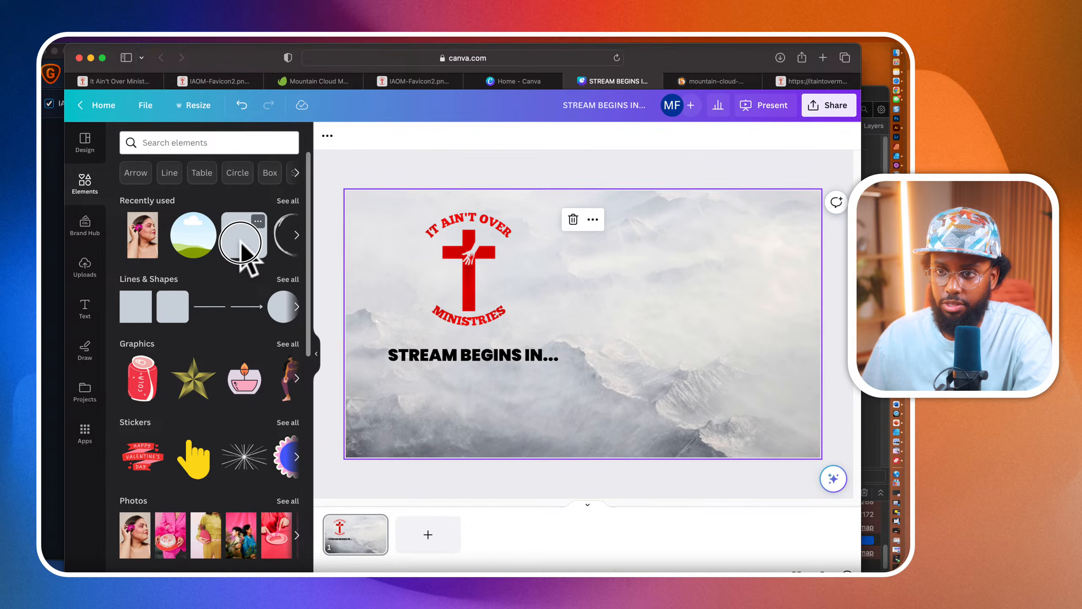
pyautogui.click(240, 242)
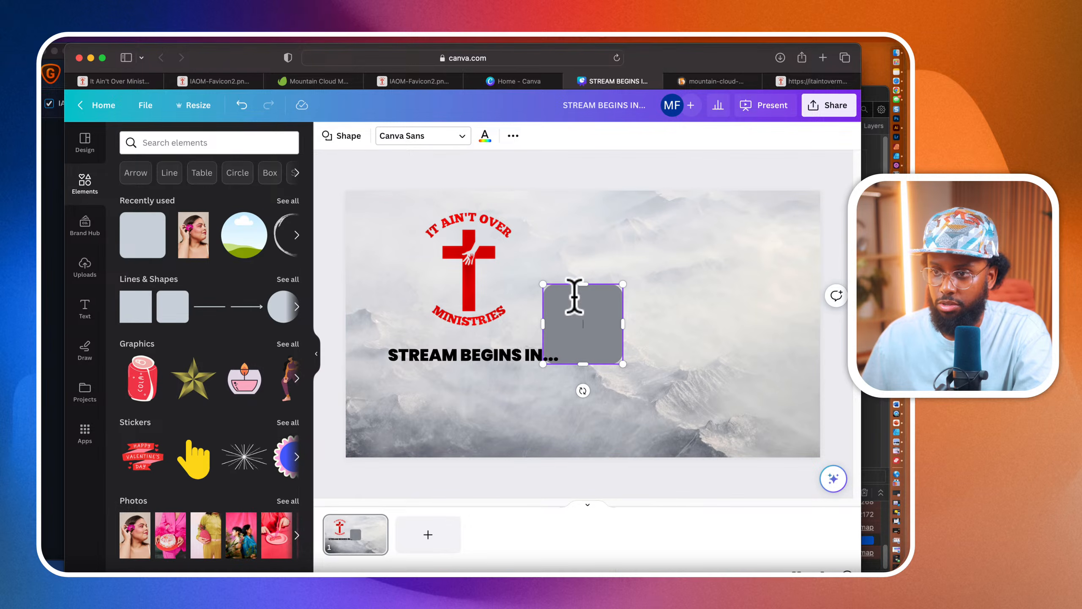
pyautogui.moveTo(583, 285); pyautogui.dragTo(579, 317)
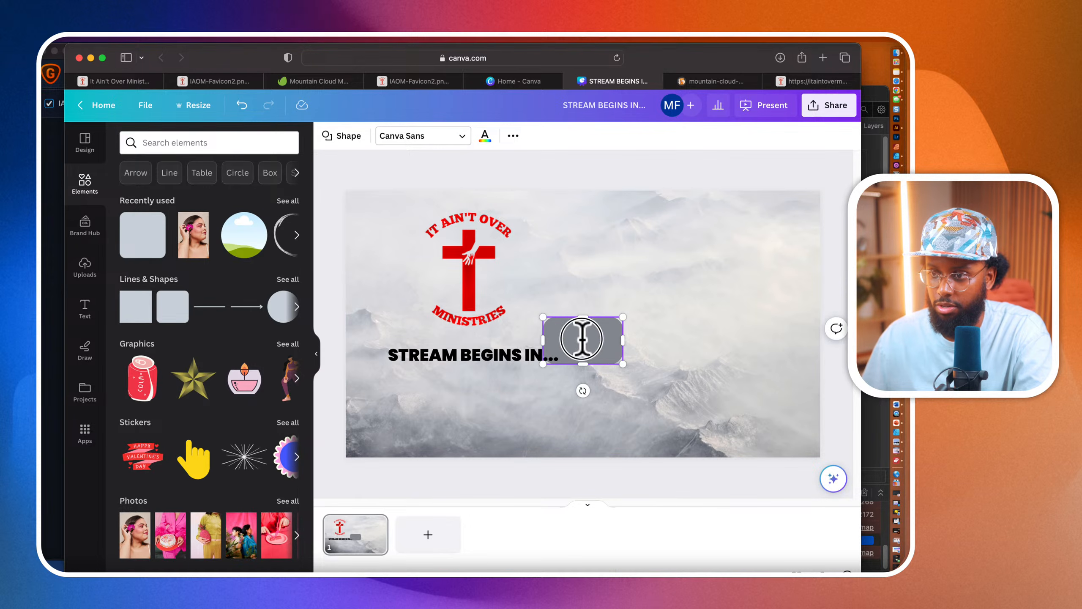
pyautogui.click(627, 409)
pyautogui.moveTo(596, 333); pyautogui.dragTo(500, 392)
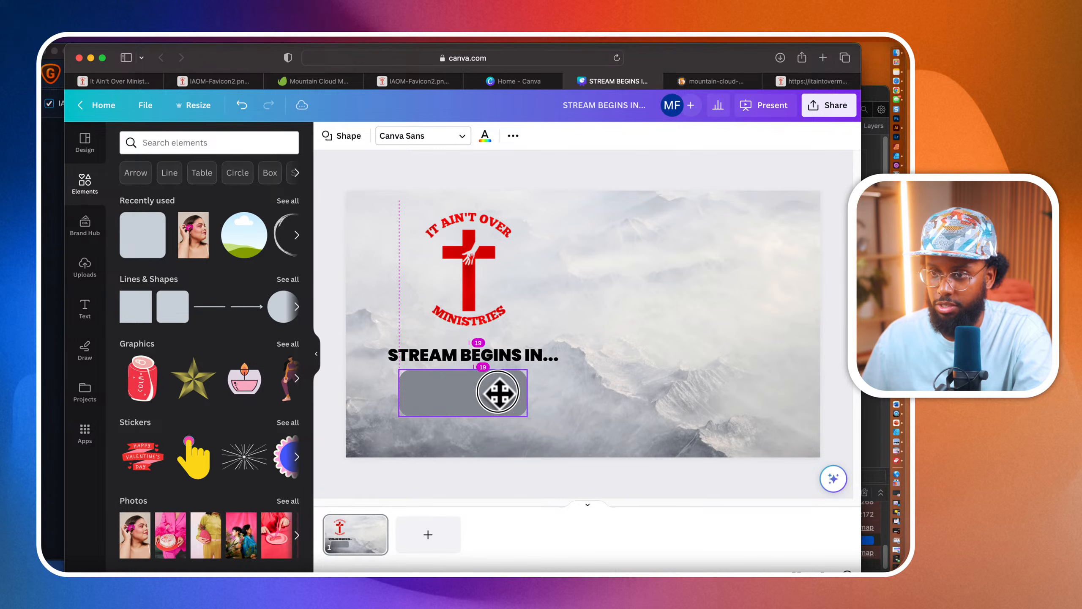
# Step: Raise the heading slightly, then centre the rounded rectangle beneath the logo and make it slightly taller
pyautogui.click(532, 355)
pyautogui.click(500, 396)
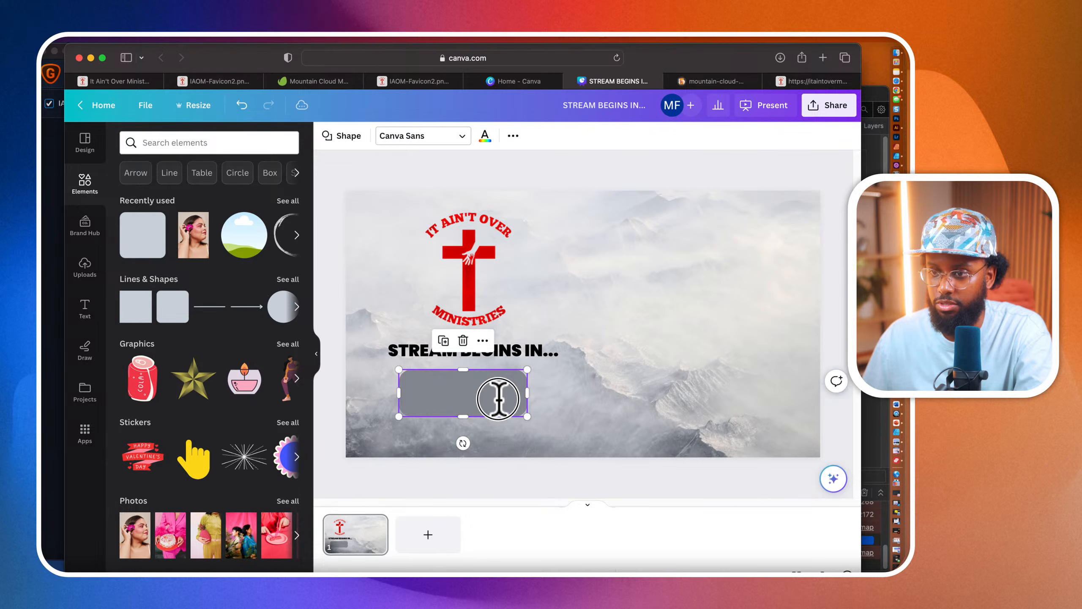
pyautogui.moveTo(499, 394); pyautogui.dragTo(503, 397)
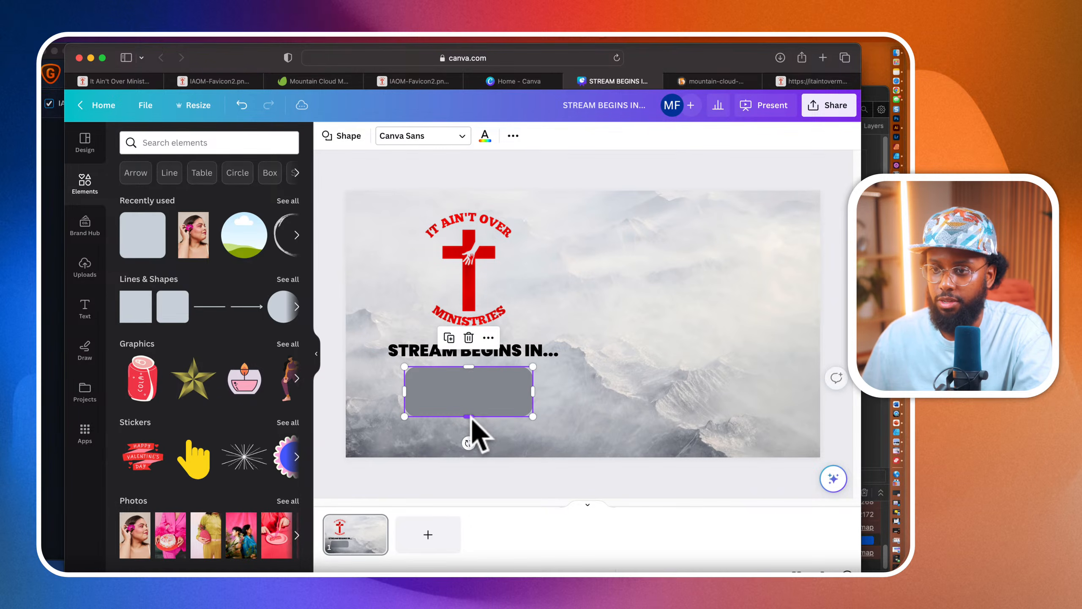
pyautogui.click(472, 402)
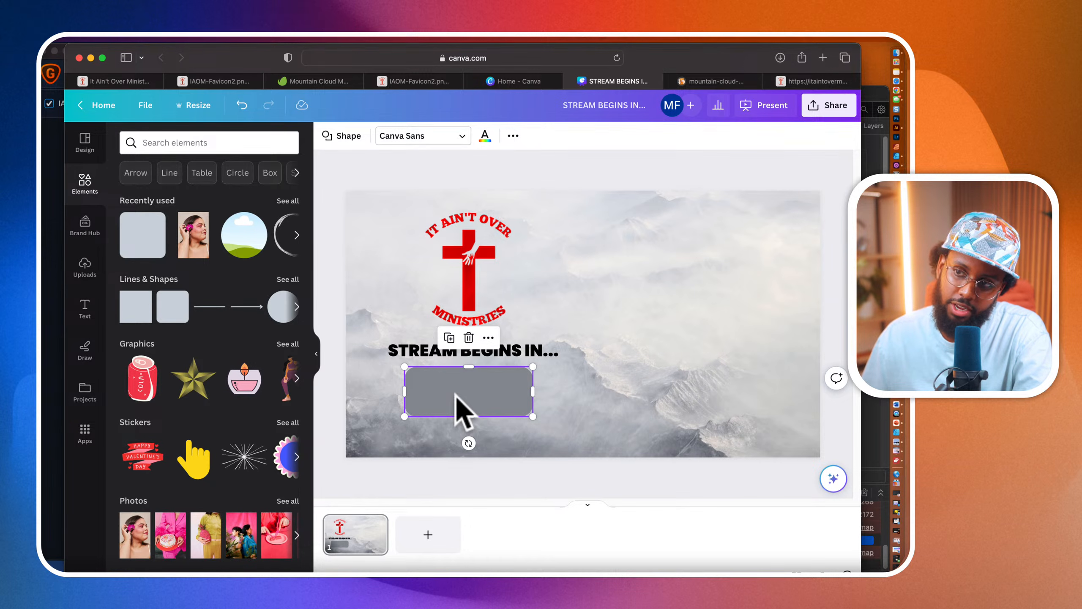
# Step: Raise the logo slightly and move the heading a little up and to the left, leaving more space above the rounded rectangle
pyautogui.click(462, 266)
pyautogui.click(592, 382)
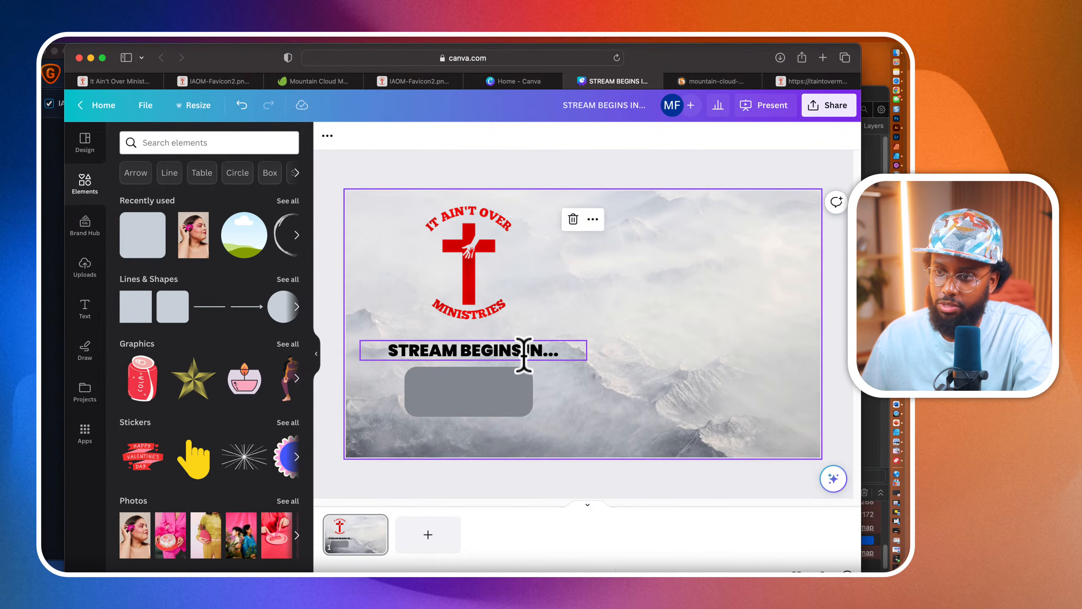
pyautogui.moveTo(524, 355); pyautogui.dragTo(519, 346)
# Step: Set the text colour of the rounded rectangle beneath the heading to white
pyautogui.click(511, 401)
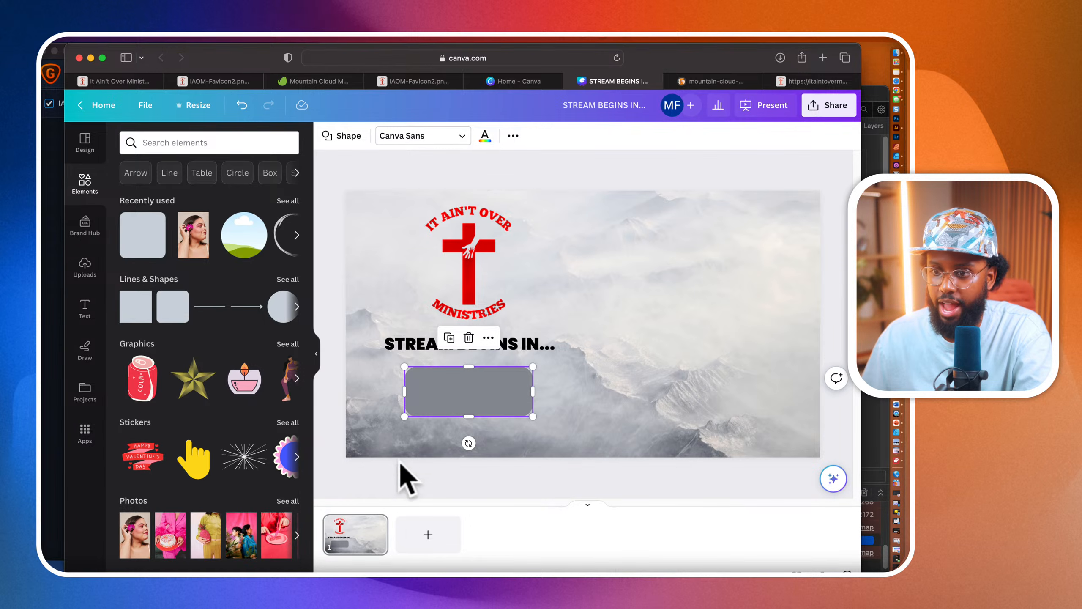
pyautogui.click(350, 144)
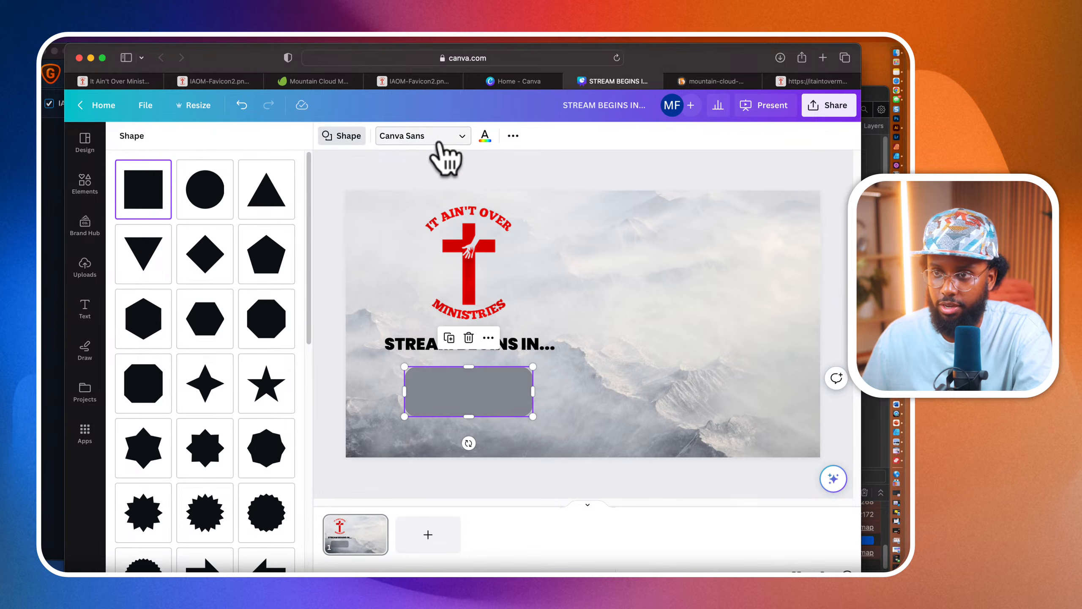
pyautogui.click(486, 138)
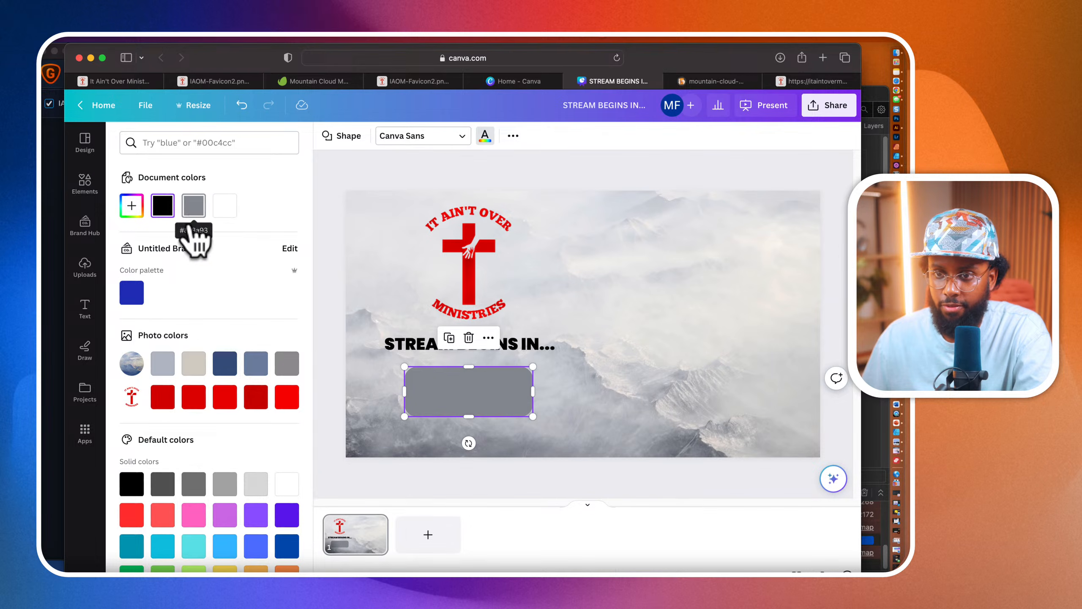
pyautogui.scroll(-2, 181, 314)
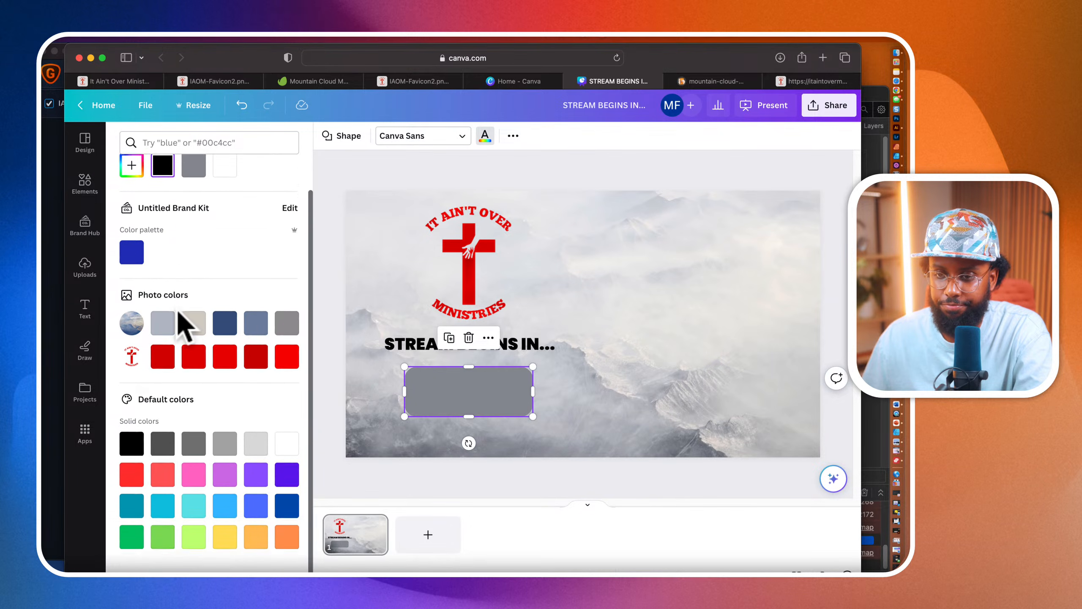
pyautogui.scroll(2, 183, 326)
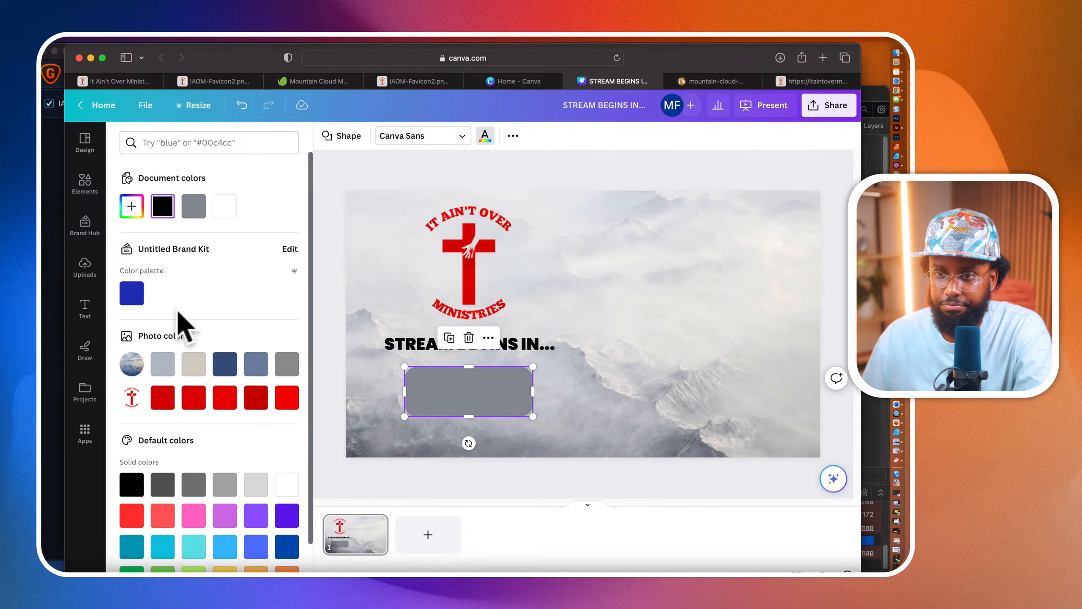
pyautogui.click(138, 211)
pyautogui.click(218, 200)
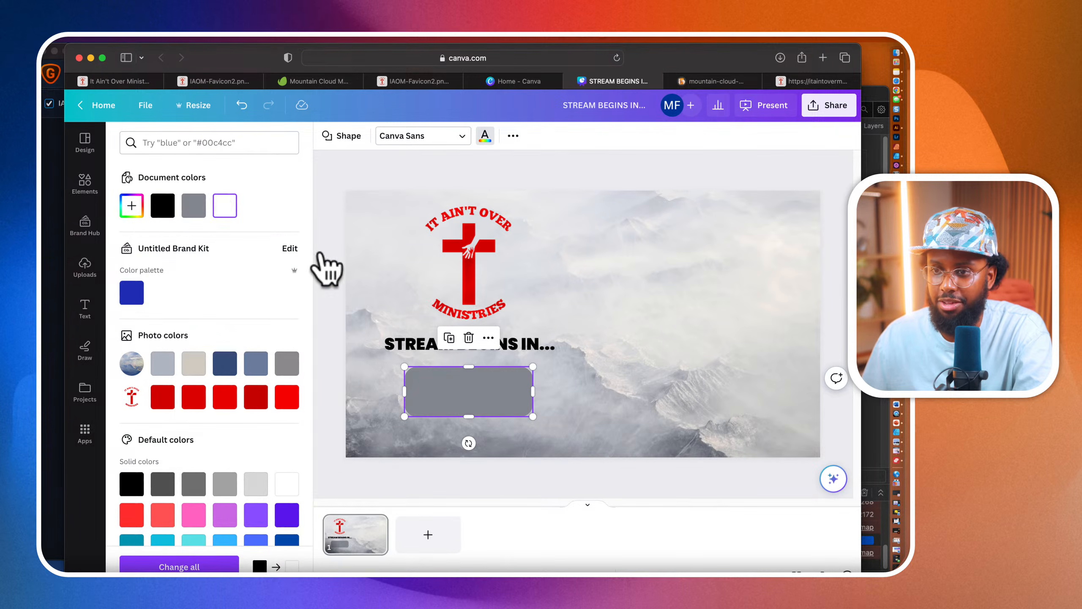
pyautogui.click(488, 337)
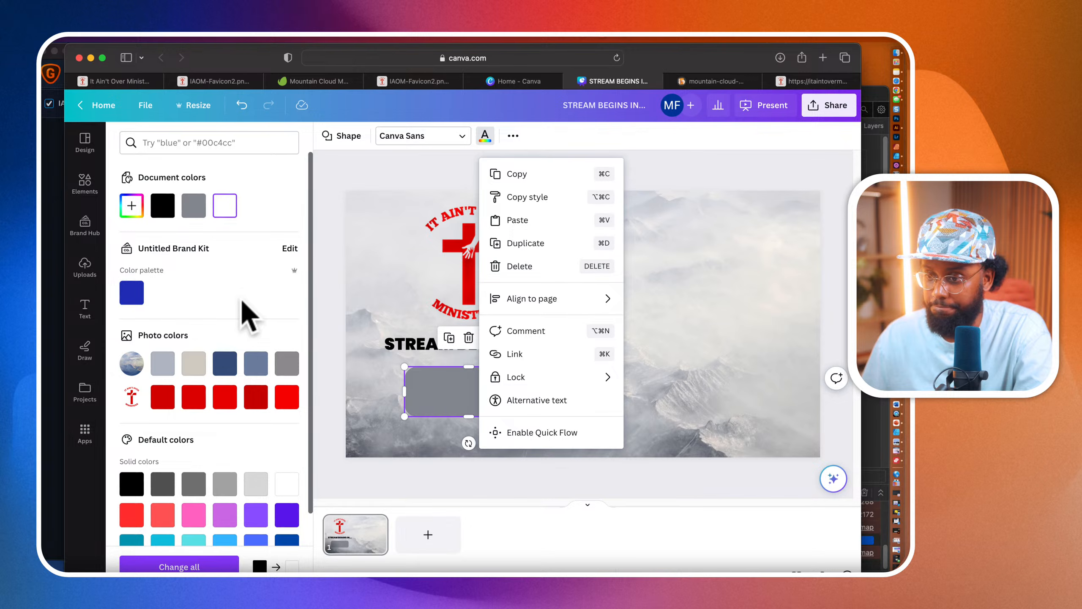
pyautogui.click(212, 268)
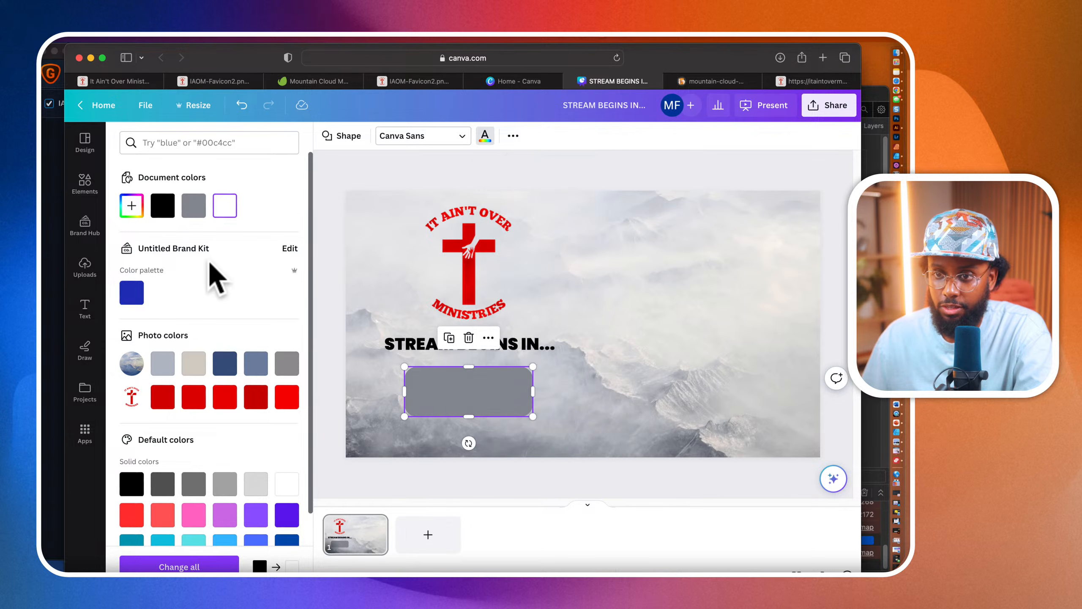
pyautogui.scroll(-3, 167, 396)
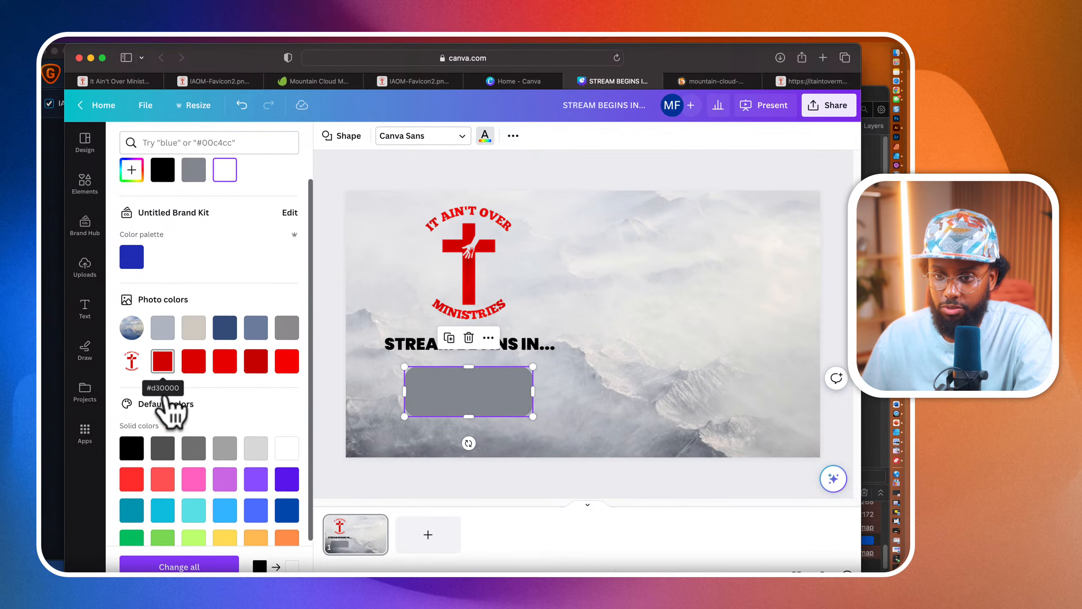
pyautogui.scroll(3, 164, 399)
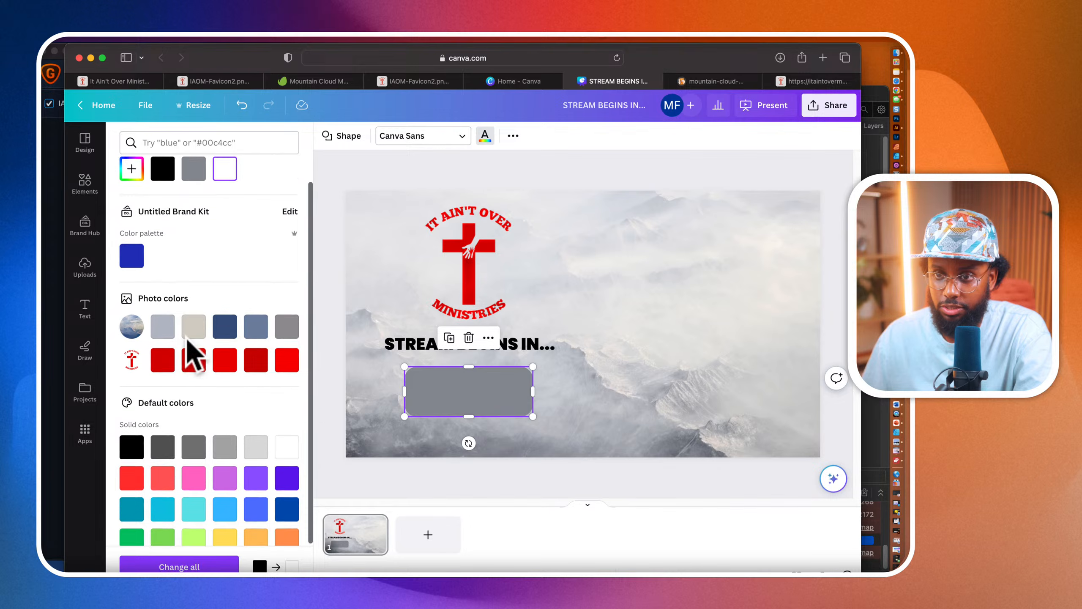
# Step: Give the rounded rectangle a solid border in the logo's red #d30000 with a border weight of 12
pyautogui.click(513, 135)
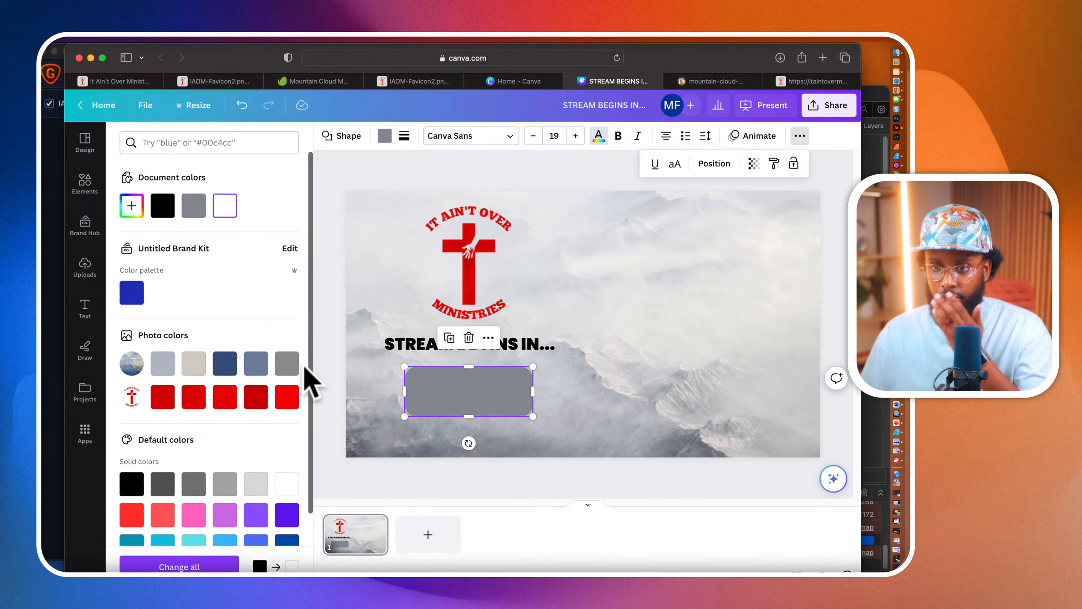
pyautogui.scroll(-2, 193, 410)
pyautogui.scroll(1, 186, 398)
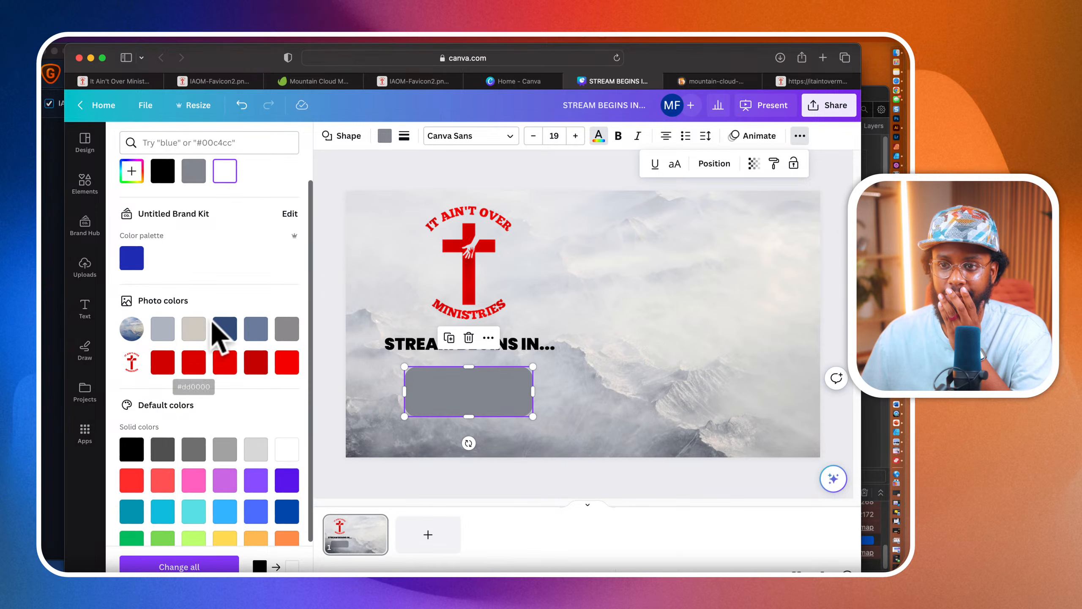
pyautogui.click(404, 138)
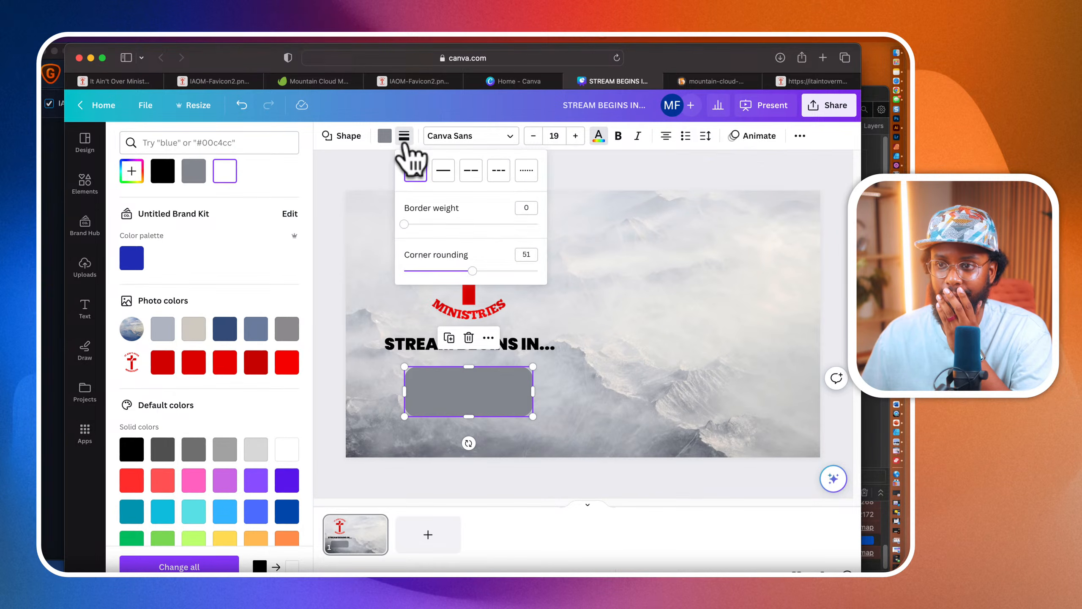
pyautogui.click(443, 171)
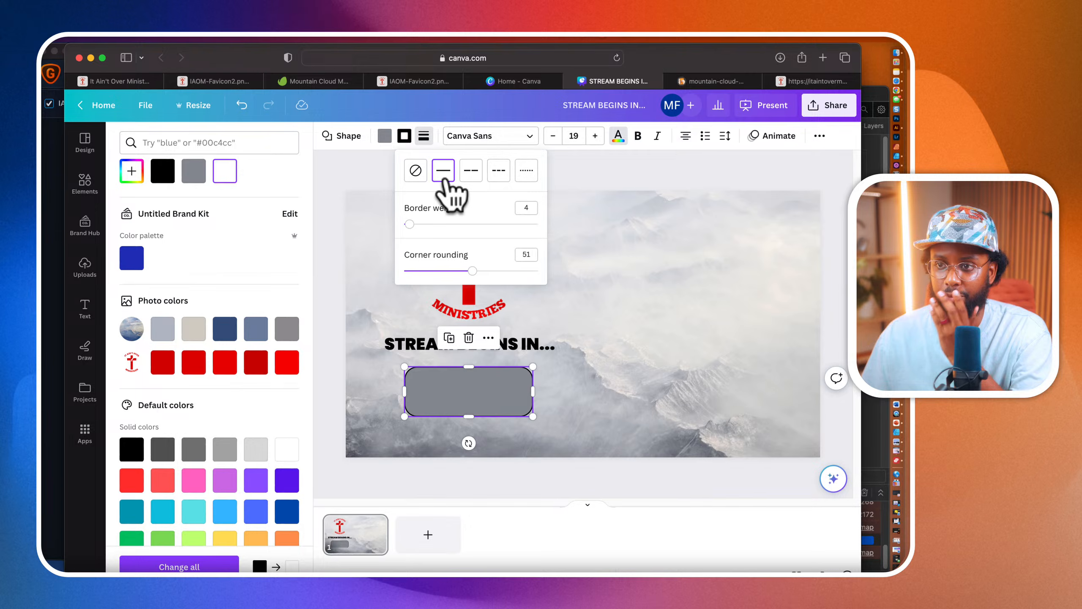
pyautogui.click(406, 137)
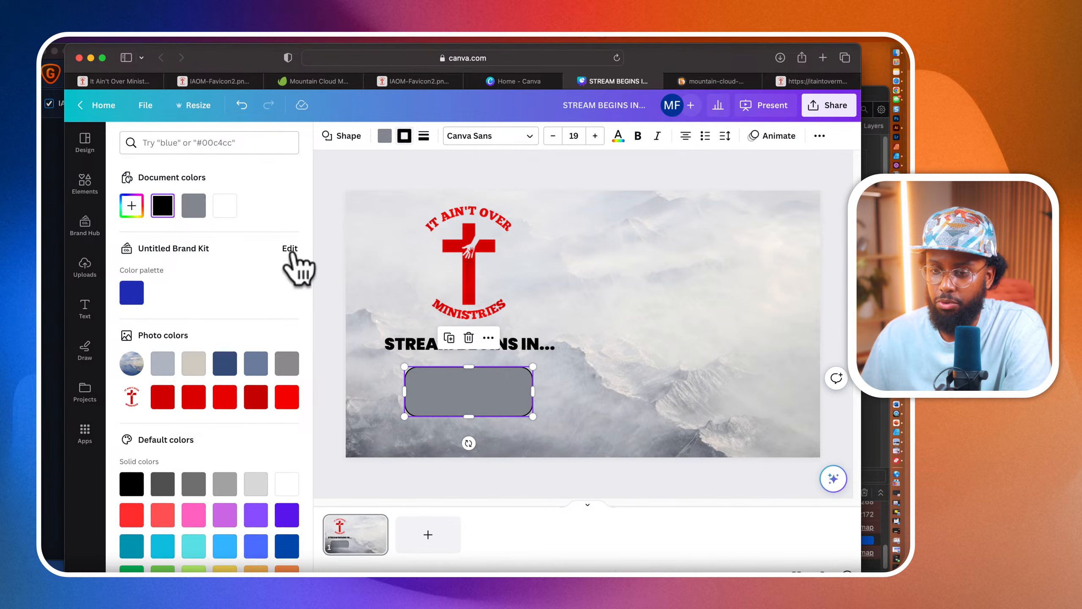
pyautogui.click(160, 400)
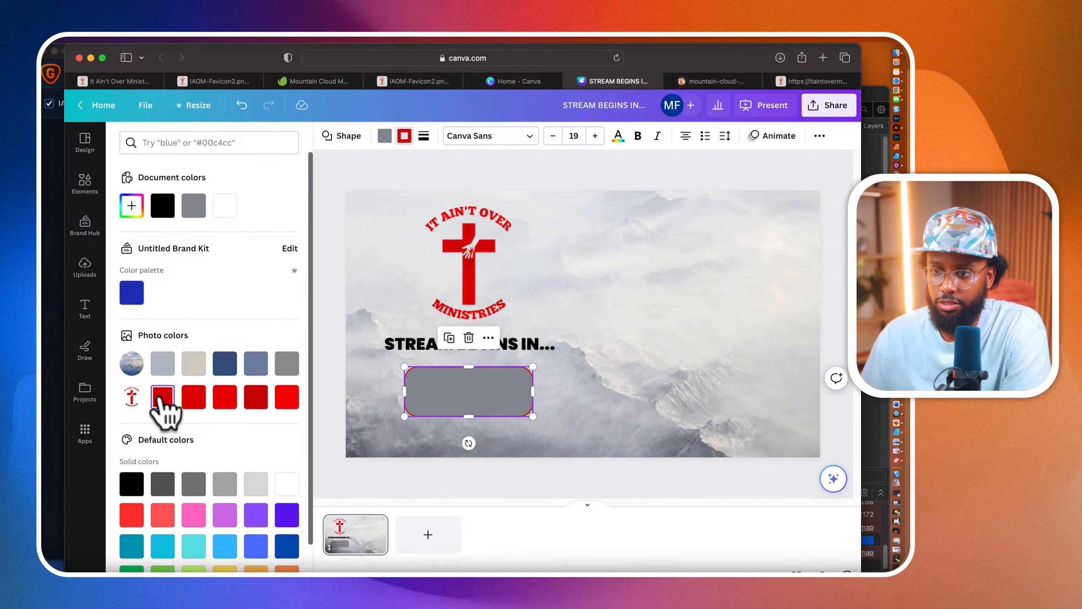
pyautogui.click(424, 135)
pyautogui.moveTo(430, 224); pyautogui.dragTo(440, 223)
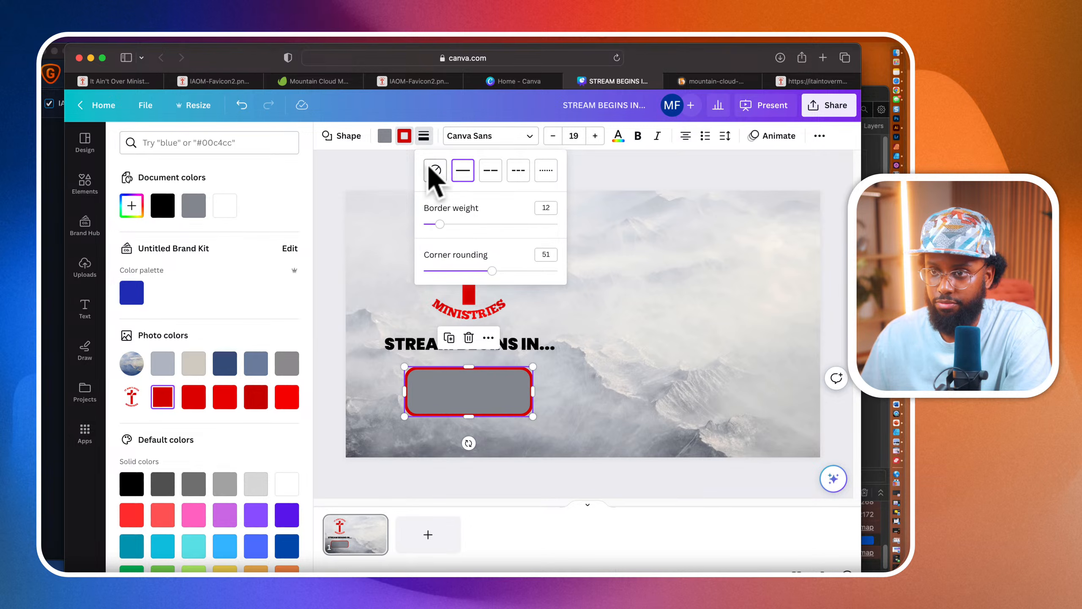
# Step: Remove the rounded rectangle's fill, leaving only its red outline
pyautogui.click(386, 138)
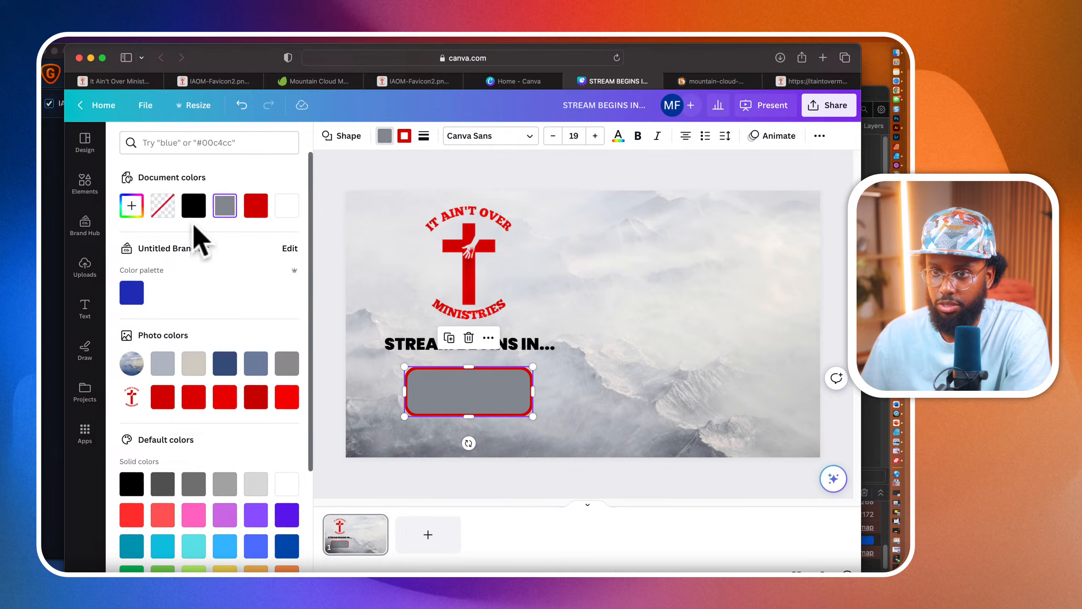
pyautogui.click(162, 206)
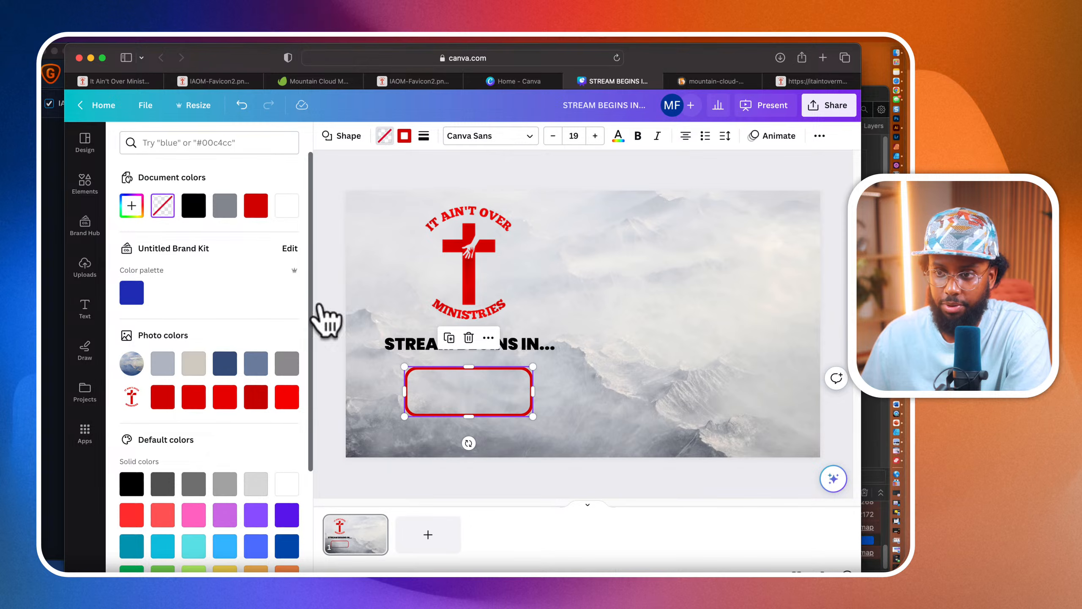
pyautogui.click(510, 369)
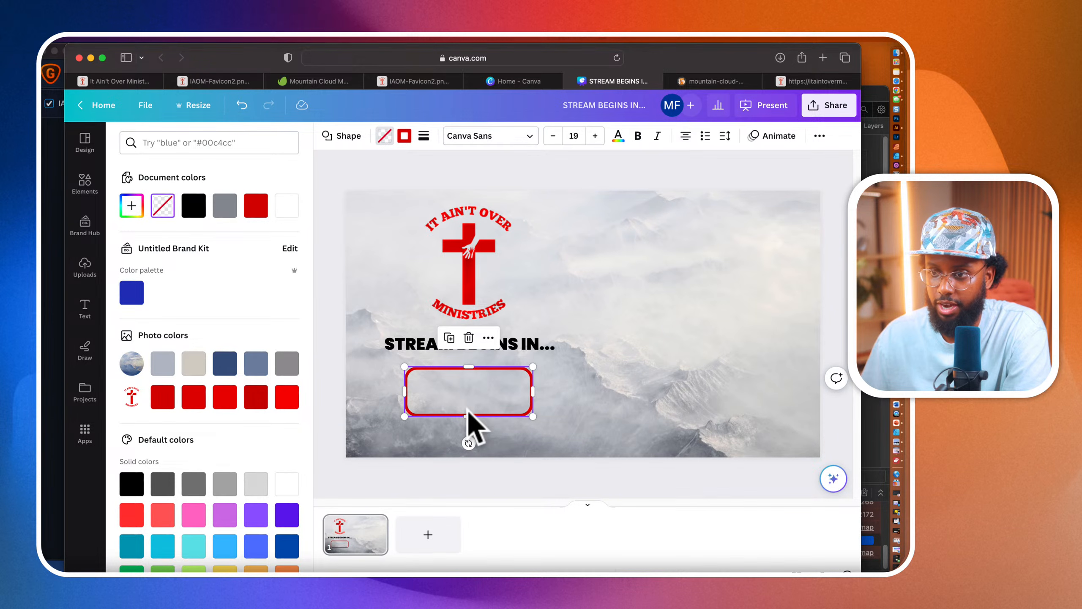
# Step: Download the design as a PNG at 1,920 × 1,080 px, leaving the download settings unsaved
pyautogui.click(822, 111)
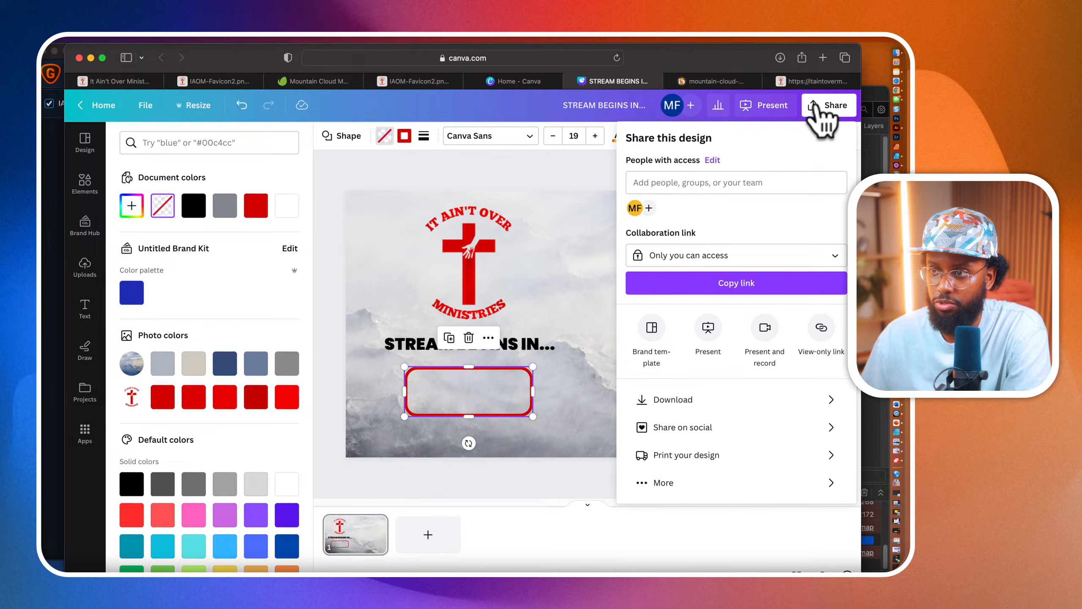
pyautogui.click(671, 401)
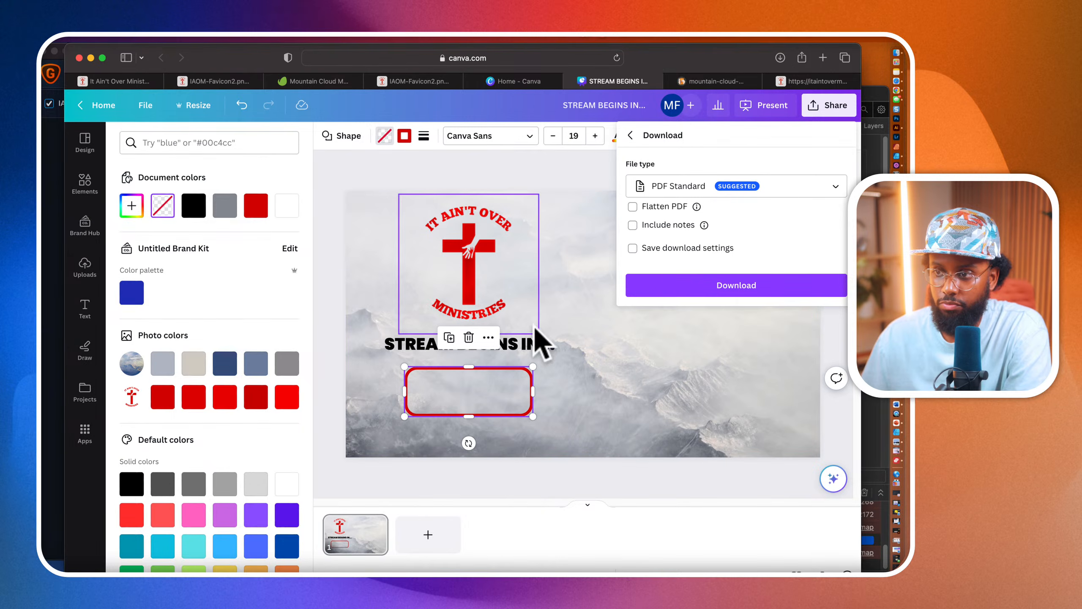
pyautogui.click(713, 250)
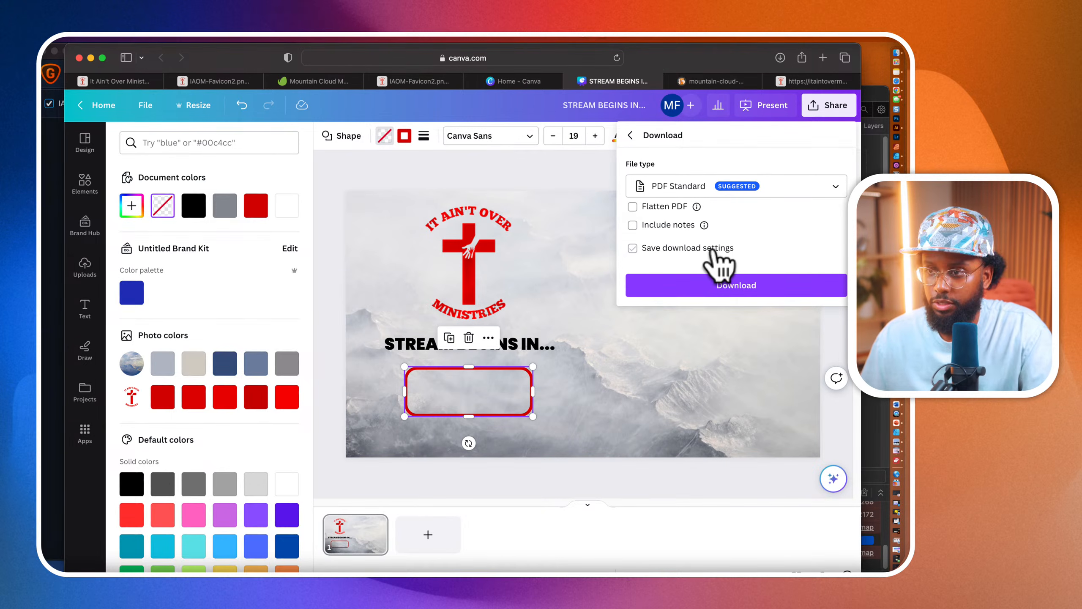
pyautogui.click(717, 250)
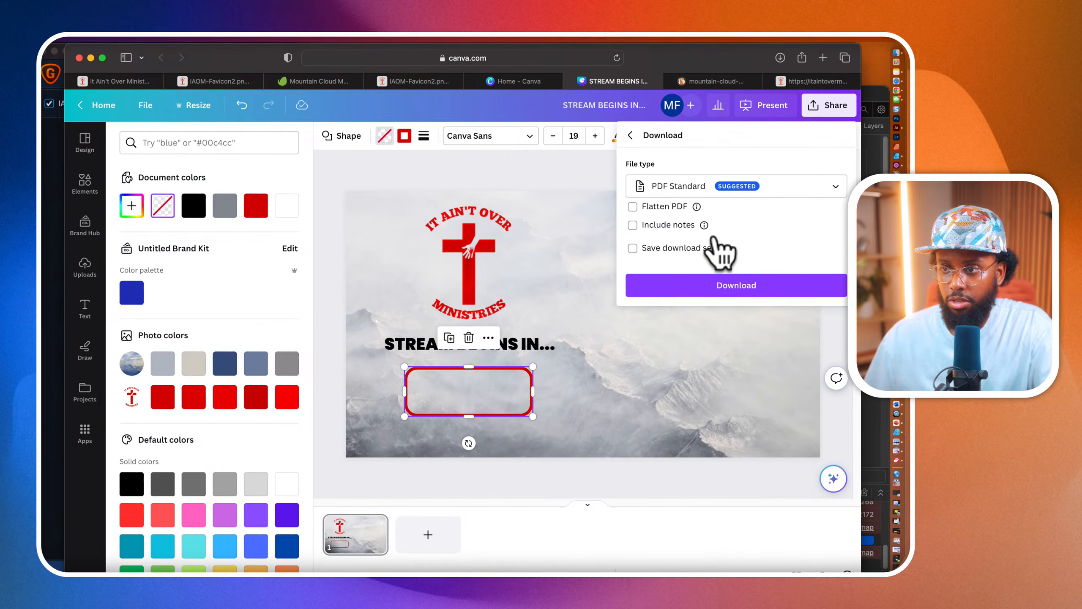
pyautogui.click(682, 190)
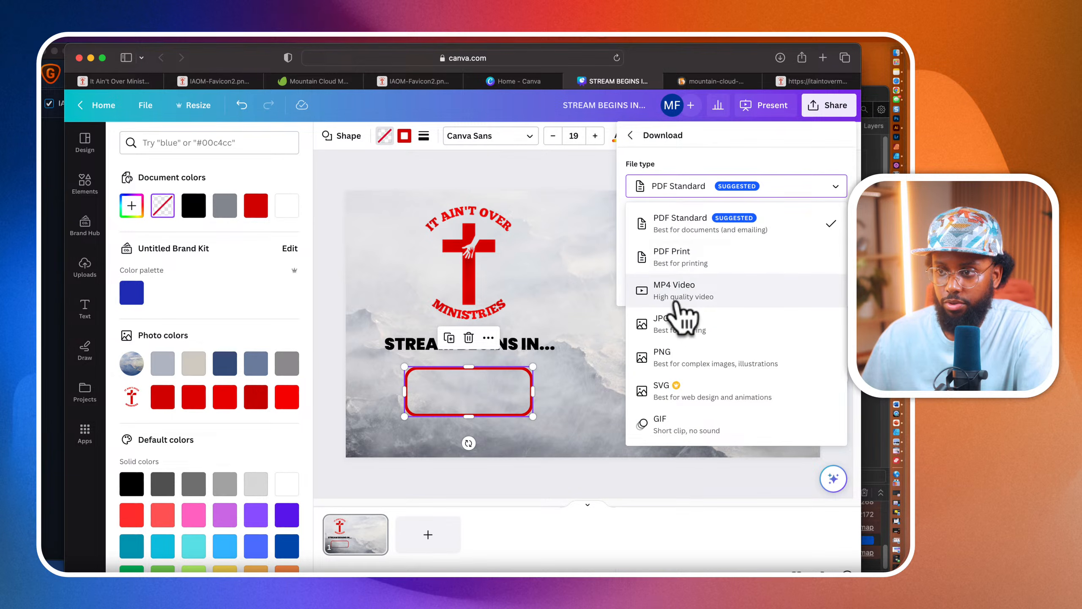
pyautogui.click(684, 360)
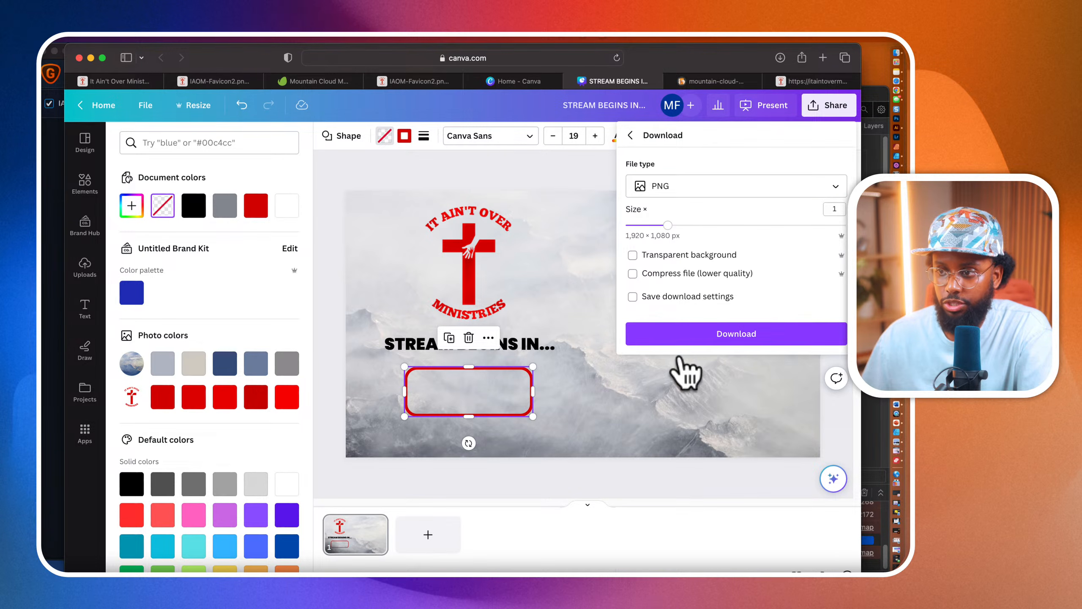
pyautogui.click(777, 334)
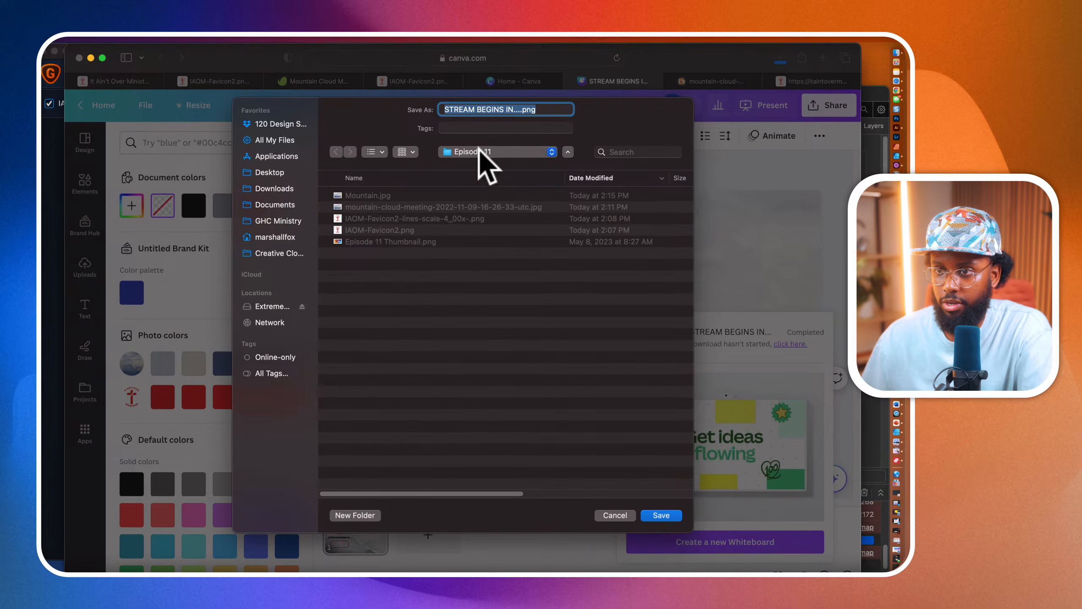
# Step: Name the exported image COUNTDOWN.png and save it in the Episode 11 folder
pyautogui.click(518, 109)
pyautogui.moveTo(518, 109); pyautogui.dragTo(349, 112)
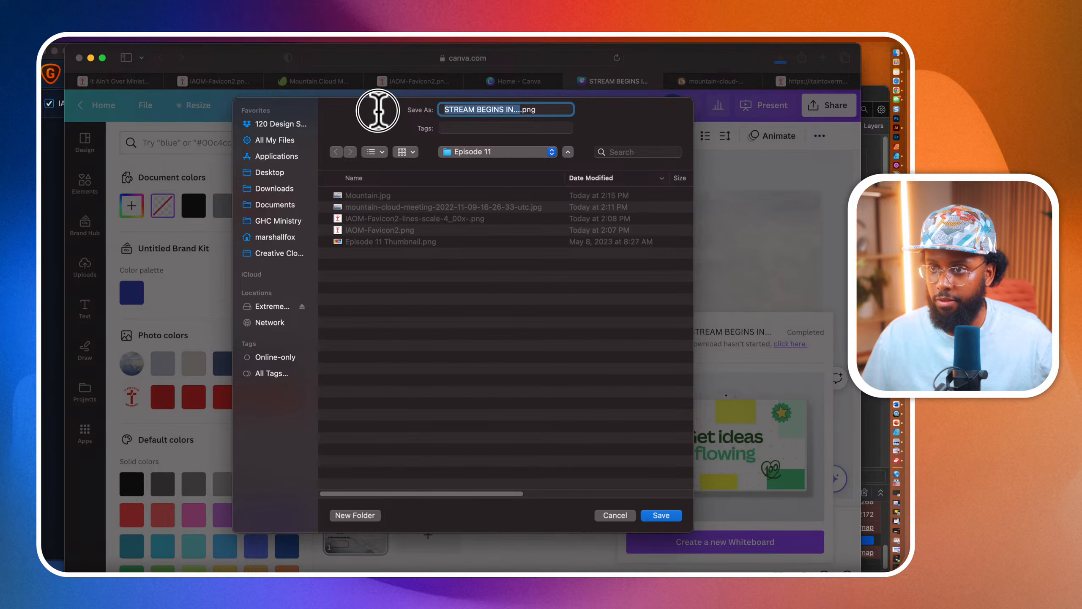
pyautogui.write('COUNTDOWN')
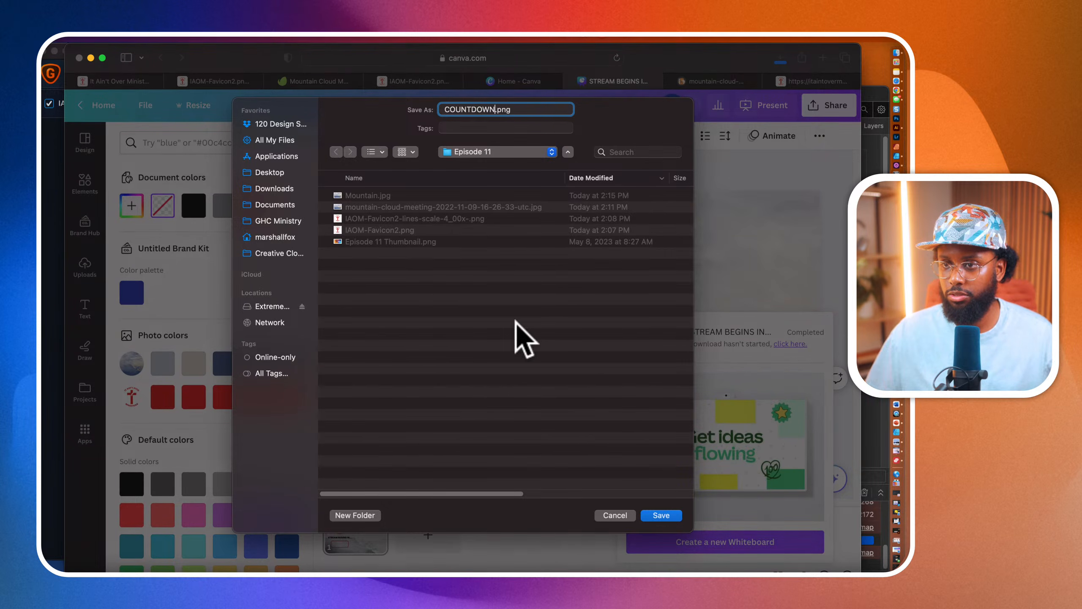
pyautogui.click(662, 516)
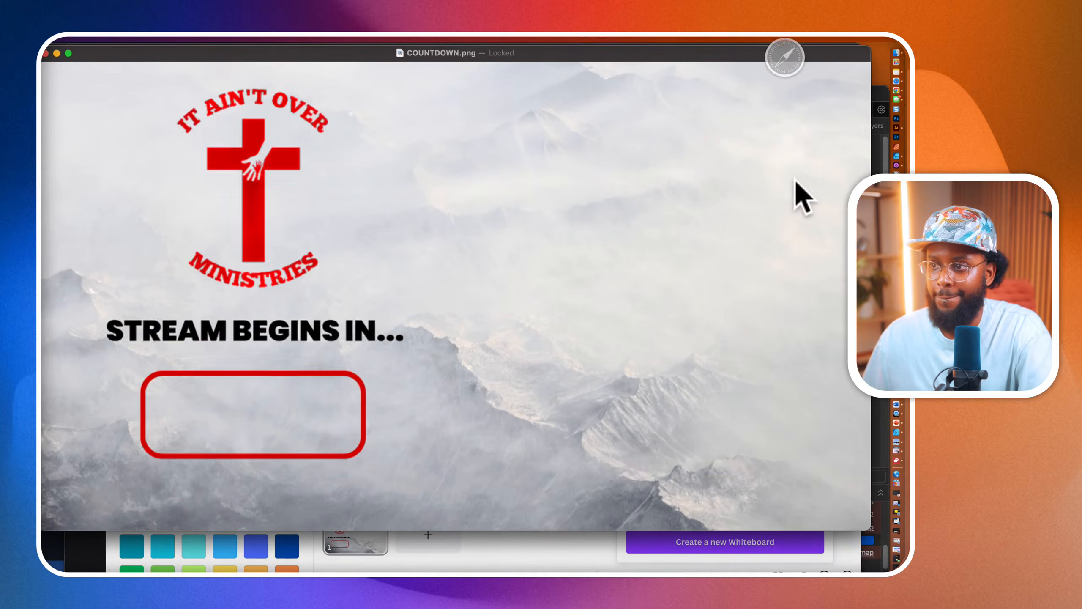
# Step: Close the COUNTDOWN.png preview and minimise the browser, the app window behind it and the Web Inspector
pyautogui.click(46, 53)
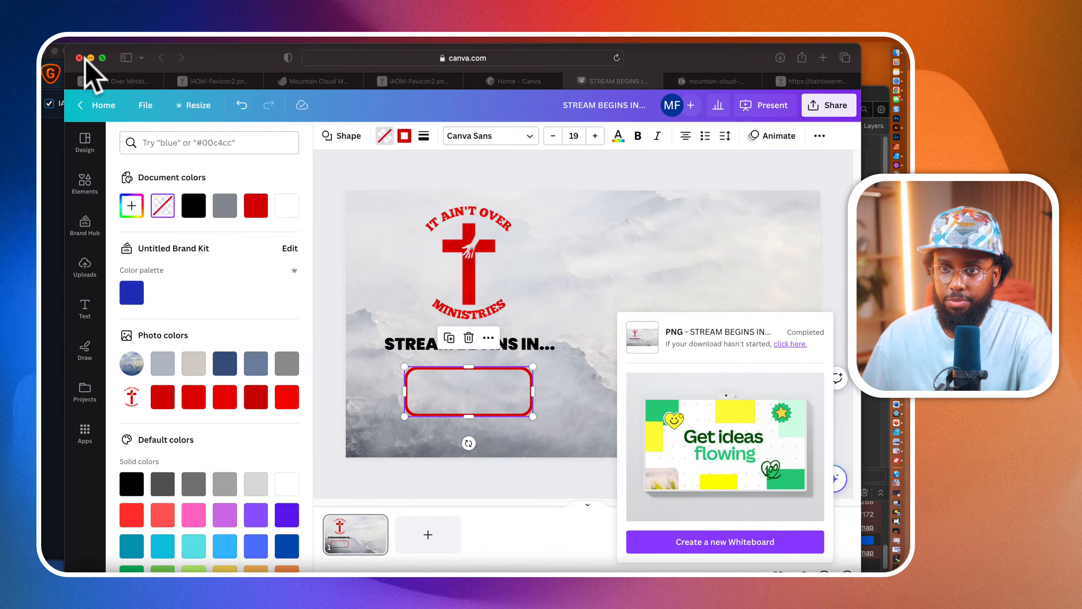
pyautogui.click(91, 58)
pyautogui.click(54, 51)
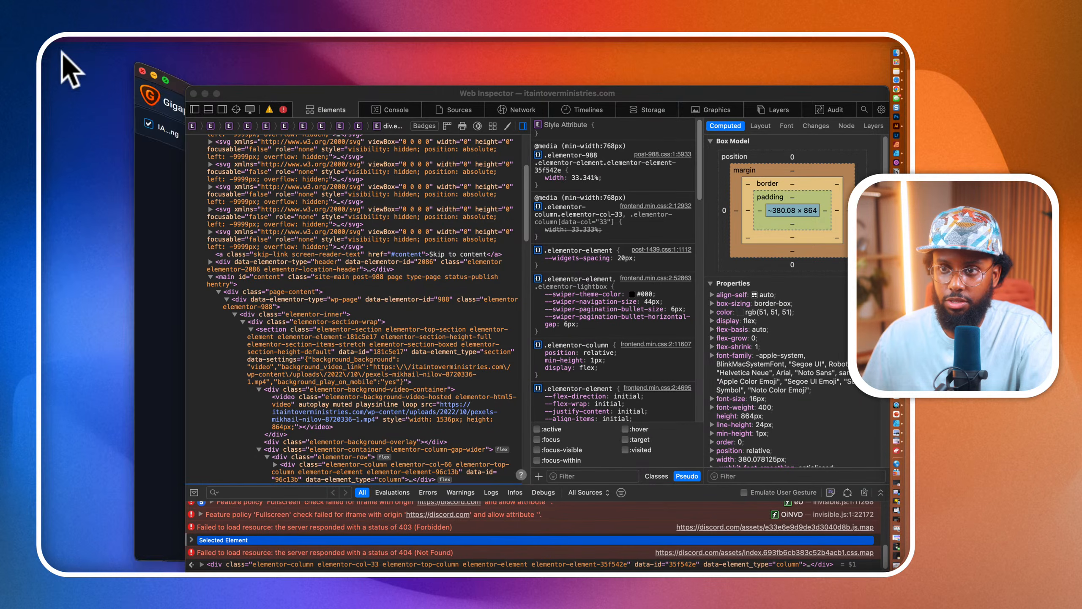
pyautogui.click(205, 93)
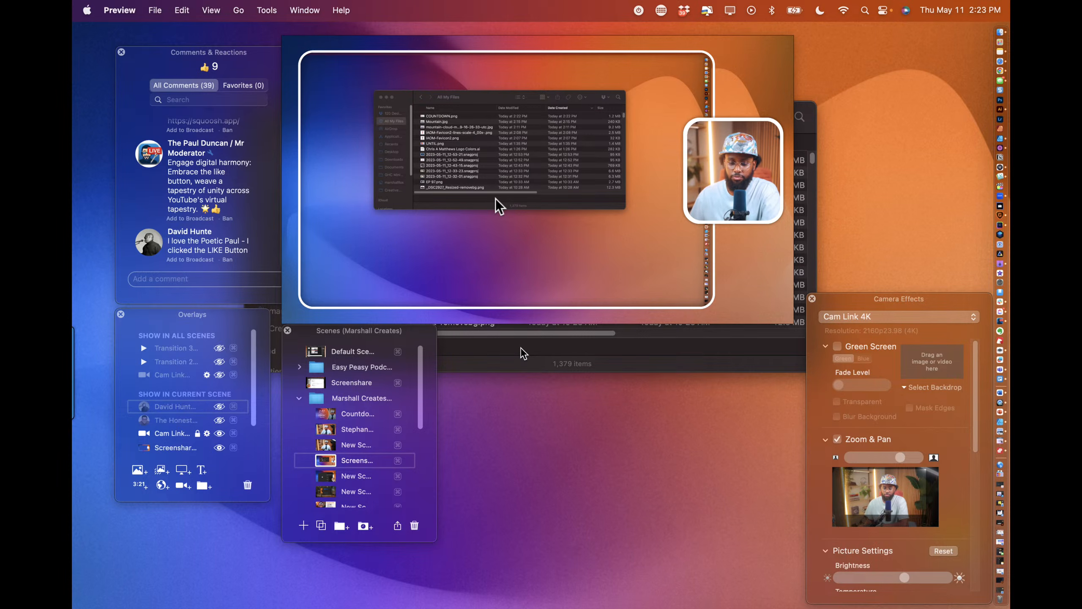
# Step: Switch to Finder and move the All My Files window below the live broadcast preview
pyautogui.moveTo(565, 307)
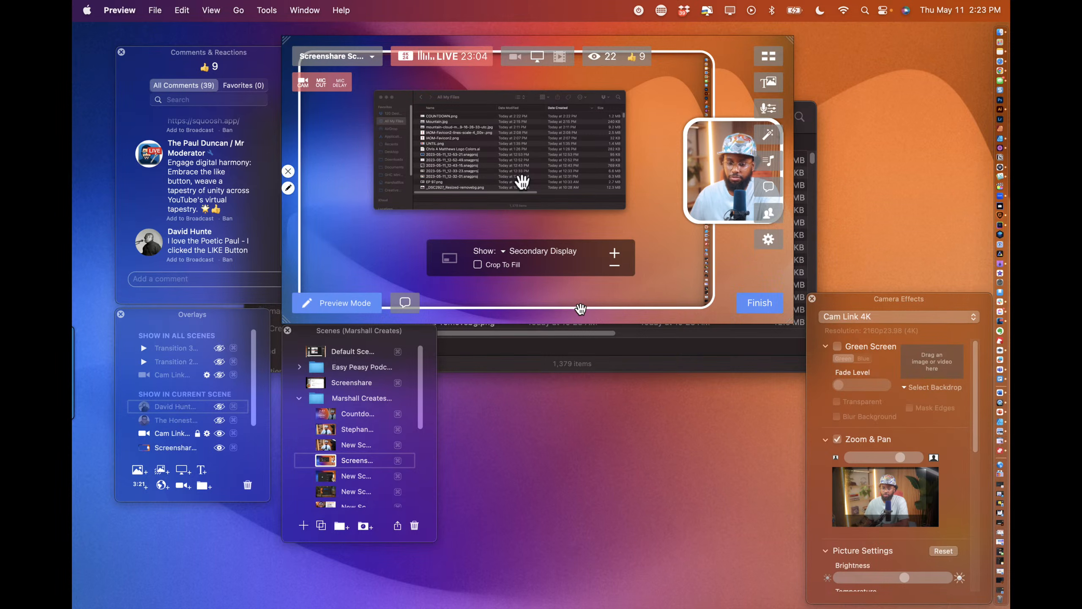
pyautogui.click(702, 356)
pyautogui.moveTo(457, 117); pyautogui.dragTo(461, 320)
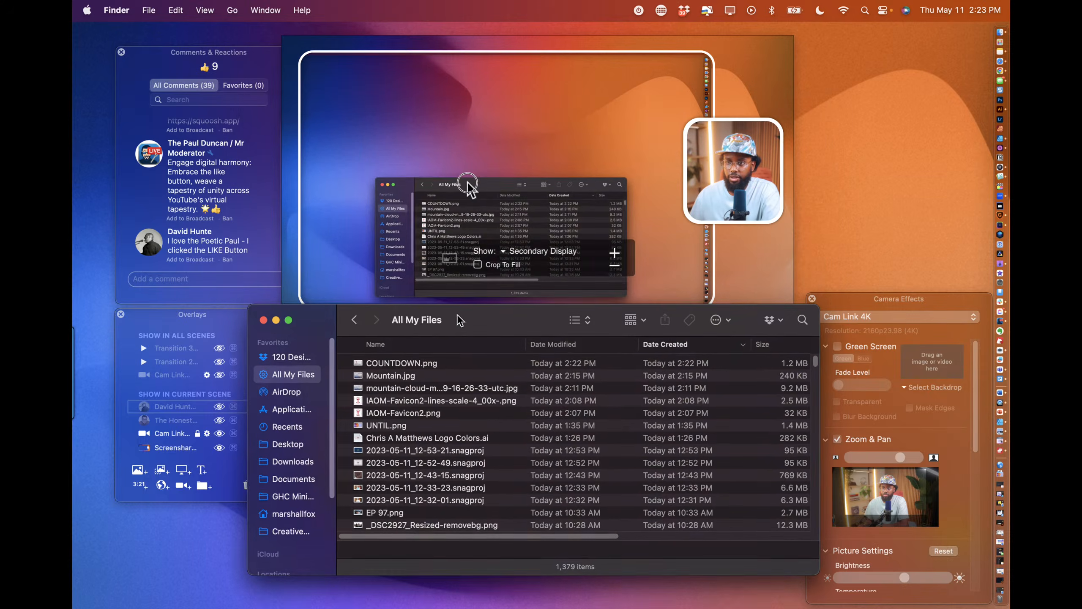
# Step: Open the Episode 11 folder containing COUNTDOWN.png and move its window aside to expose the Scenes panel, shifting that panel clear
pyautogui.press('Down')
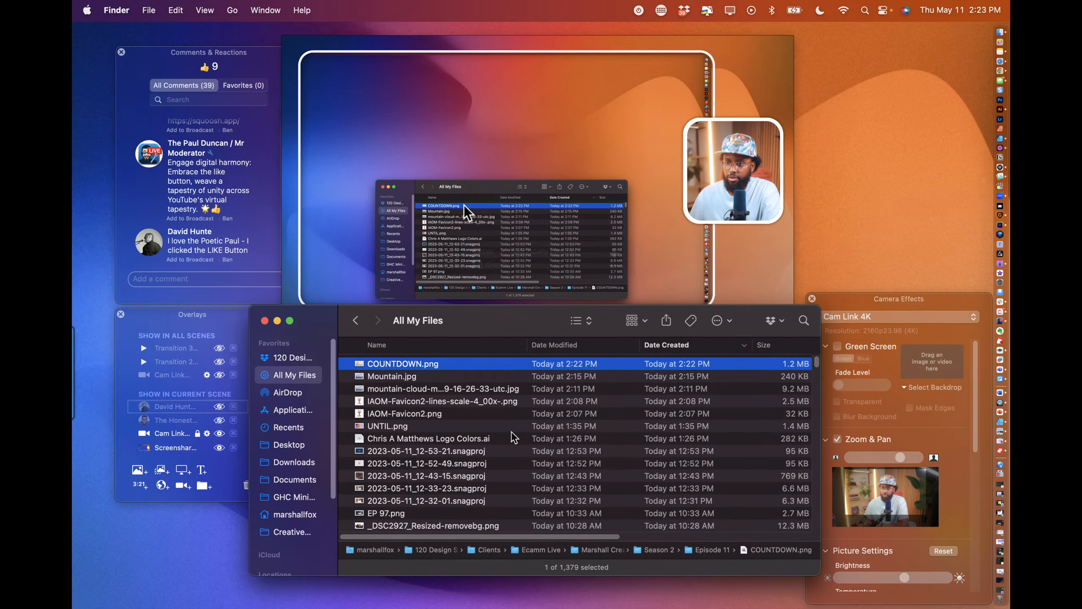
pyautogui.doubleClick(718, 550)
pyautogui.moveTo(320, 313); pyautogui.dragTo(497, 364)
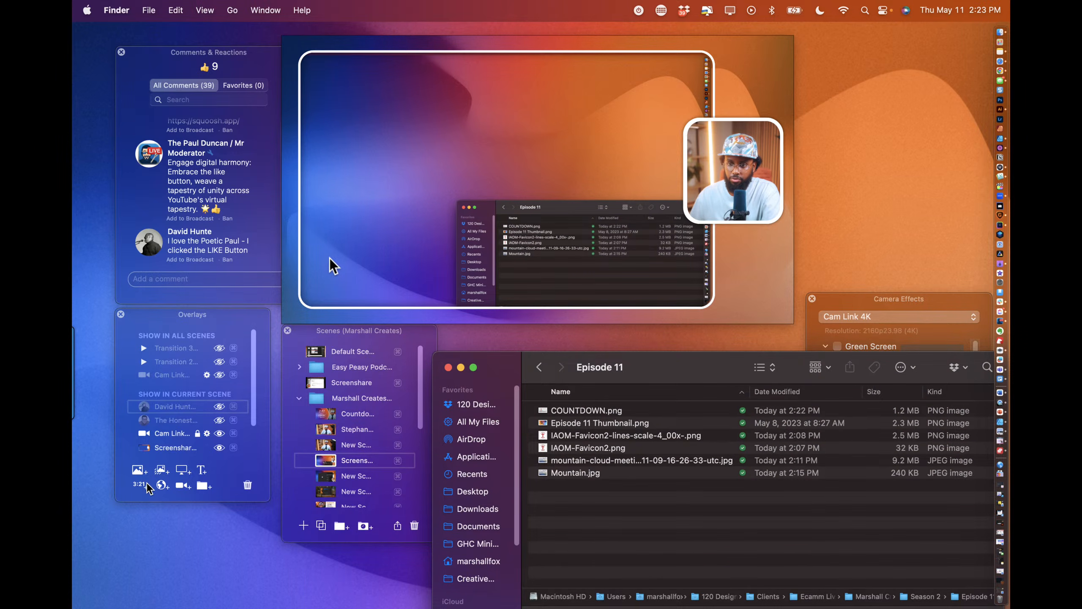
pyautogui.moveTo(320, 333); pyautogui.dragTo(306, 335)
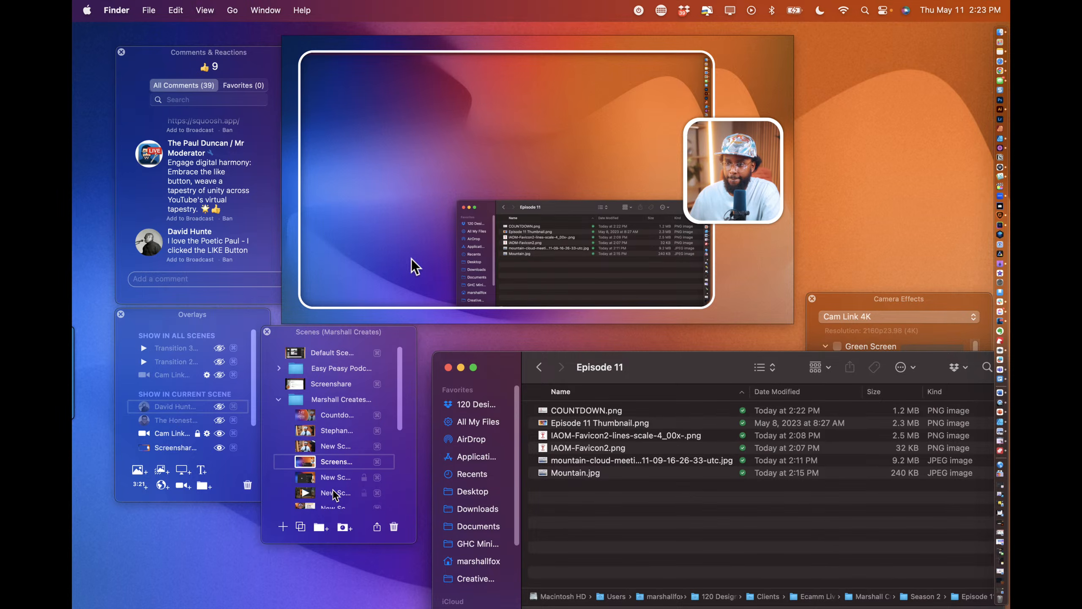
# Step: Create a new scene and add a camera overlay with Cam Link 4K as its video source
pyautogui.click(282, 526)
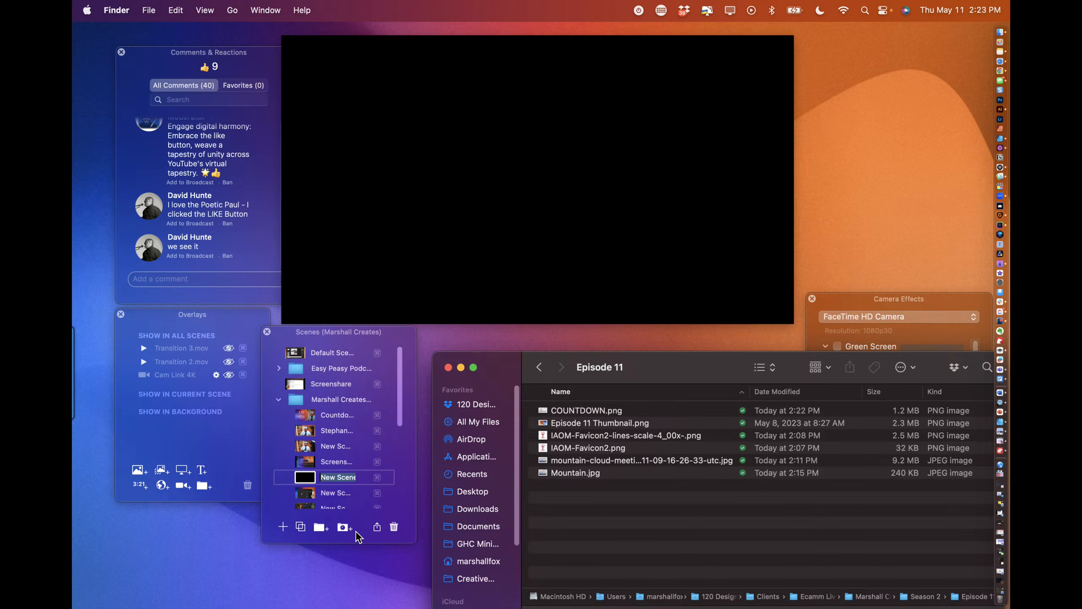
pyautogui.click(183, 485)
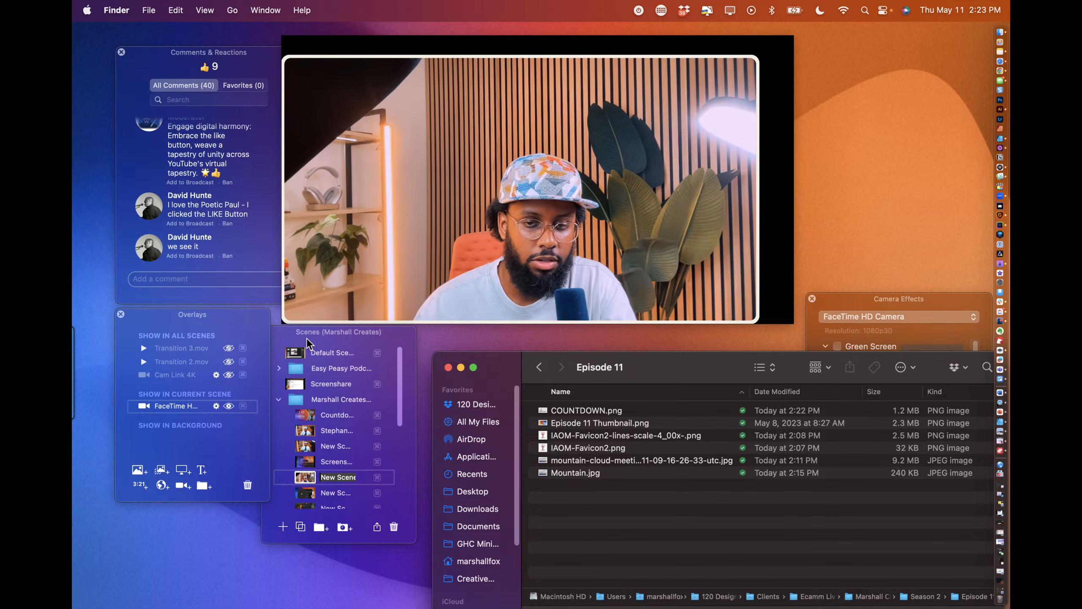
pyautogui.click(289, 197)
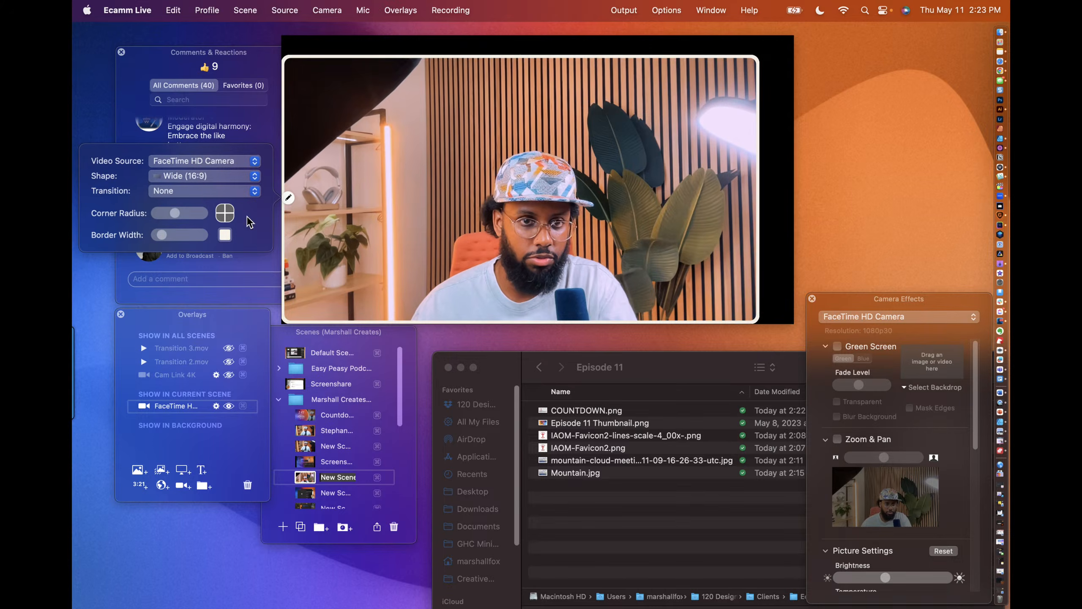
pyautogui.click(204, 160)
pyautogui.click(183, 147)
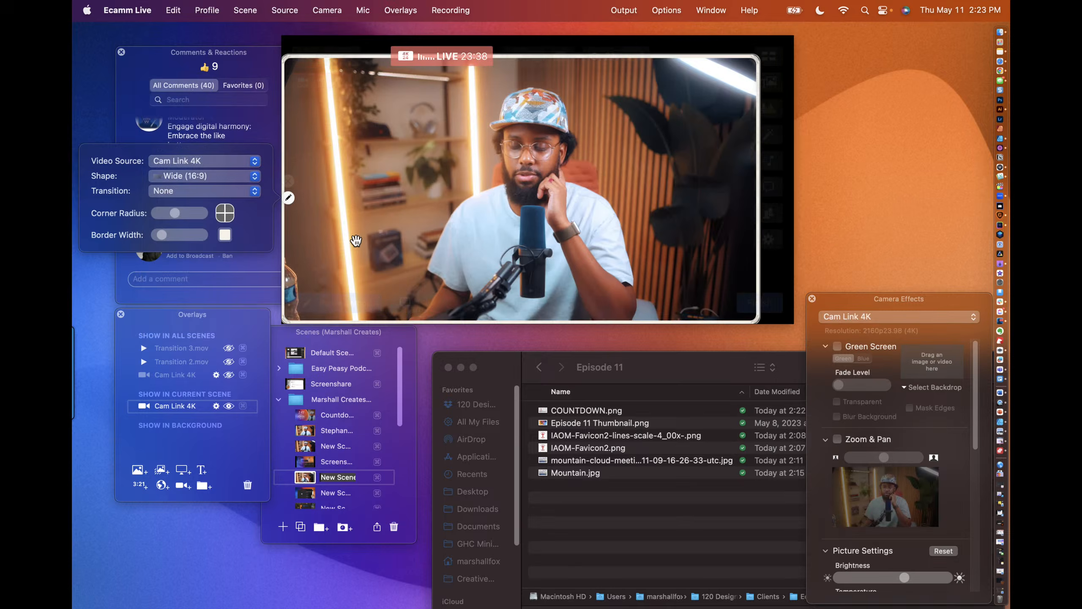
# Step: Set the camera overlay's shape to Custom and narrow it to a tall frame on the right side of the scene
pyautogui.click(288, 197)
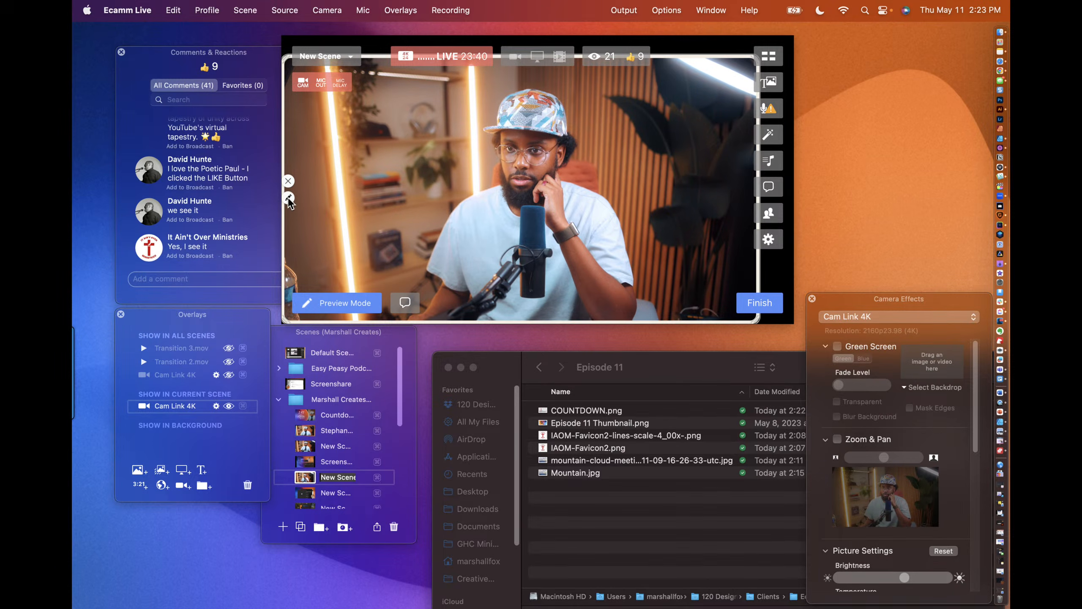
pyautogui.click(288, 198)
pyautogui.click(203, 178)
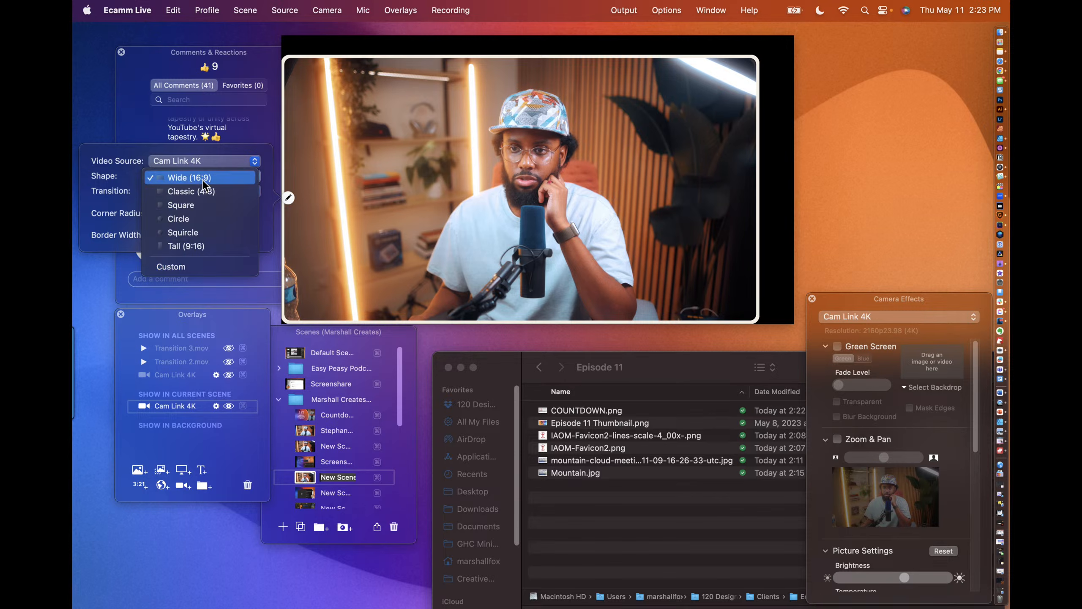
pyautogui.click(203, 266)
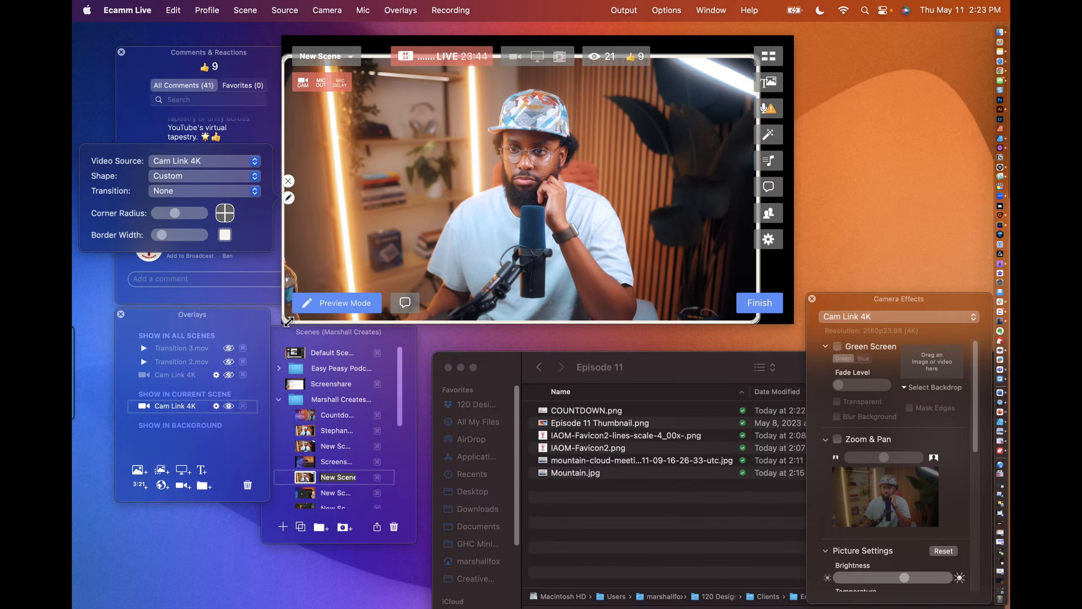
pyautogui.moveTo(288, 321); pyautogui.dragTo(603, 301)
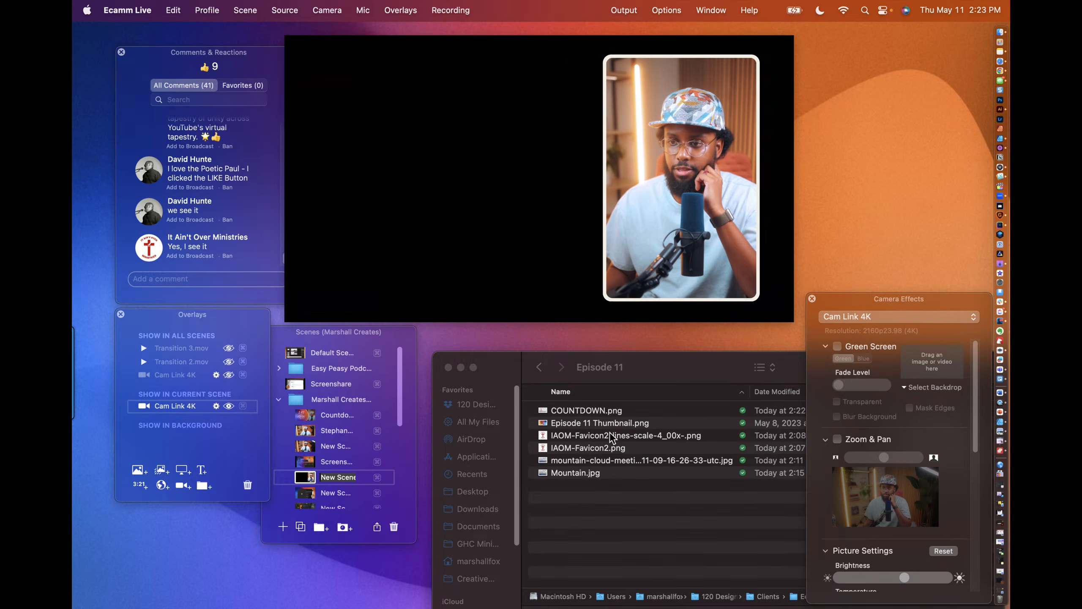
# Step: Add COUNTDOWN.png to the scene behind the Cam Link 4K overlay and widen the camera frame toward the heading
pyautogui.moveTo(604, 417); pyautogui.dragTo(517, 226)
pyautogui.moveTo(518, 227); pyautogui.dragTo(518, 227)
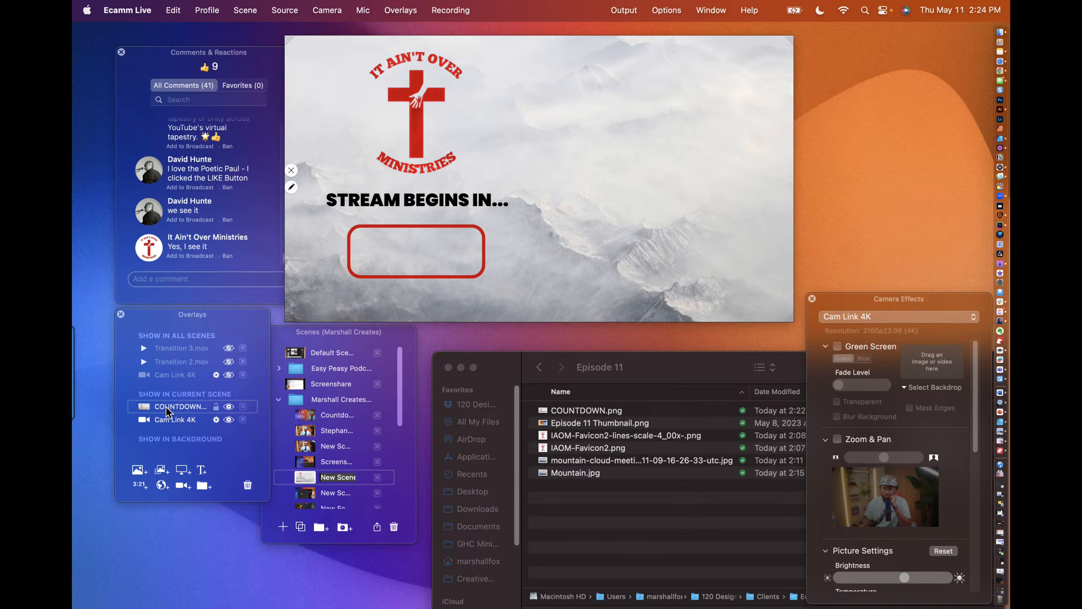
pyautogui.moveTo(166, 411); pyautogui.dragTo(167, 428)
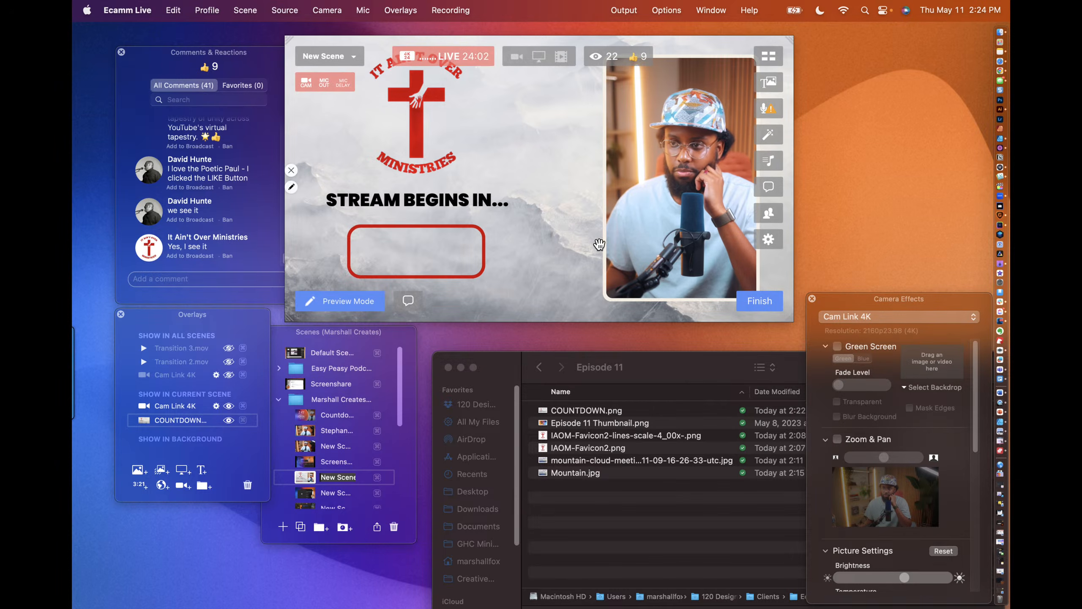
pyautogui.moveTo(610, 302); pyautogui.dragTo(545, 297)
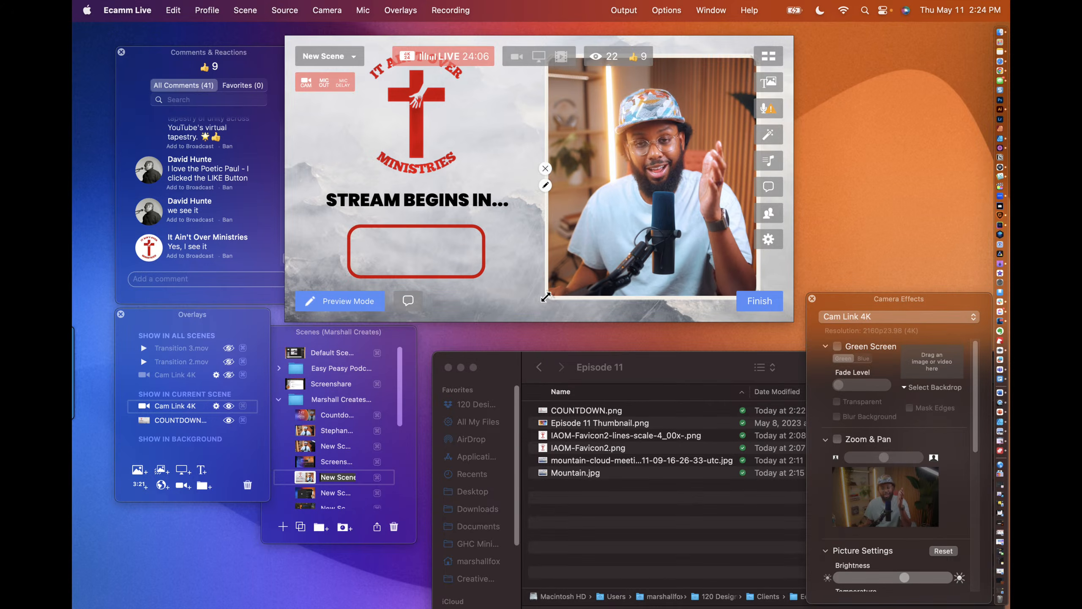
# Step: Broadcast the It Ain't Over Ministries comment and add an auto-starting countdown overlay with a duration of 00:03:00
pyautogui.click(203, 256)
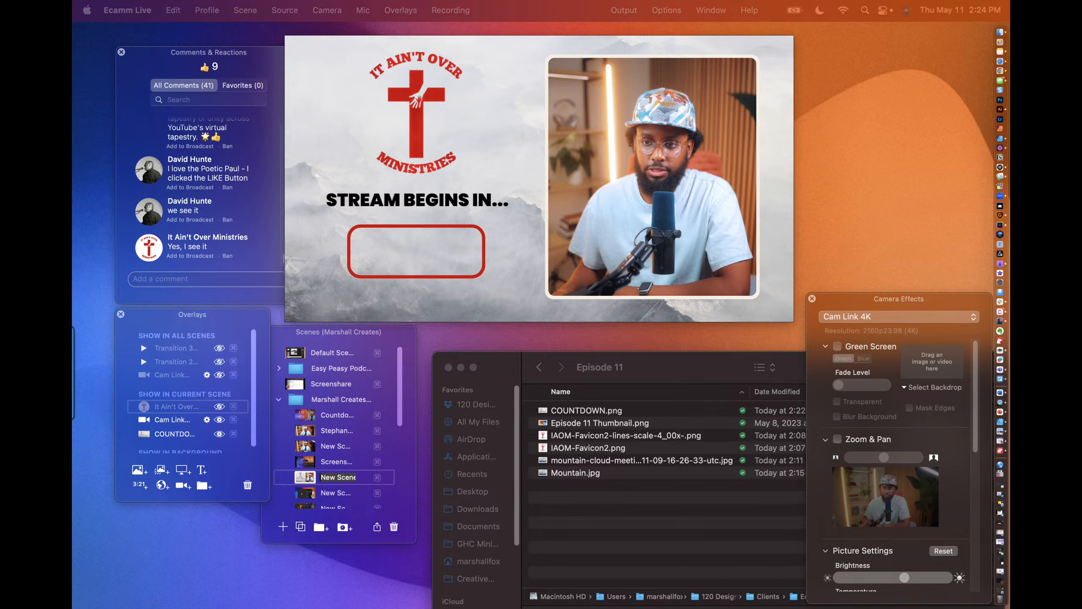
pyautogui.moveTo(74, 145); pyautogui.dragTo(478, 112)
pyautogui.click(510, 297)
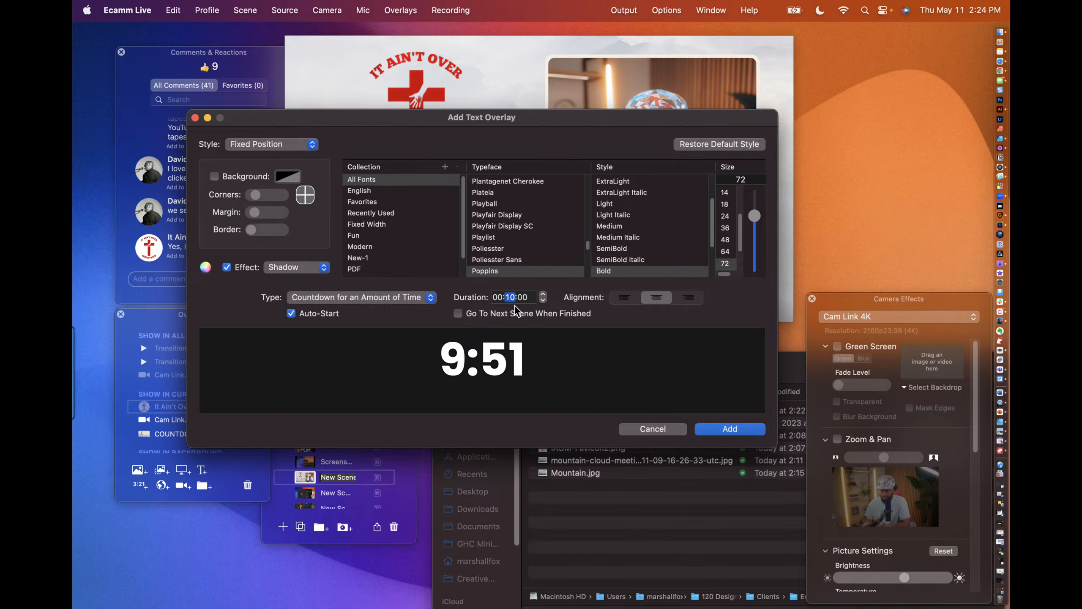
pyautogui.write('3')
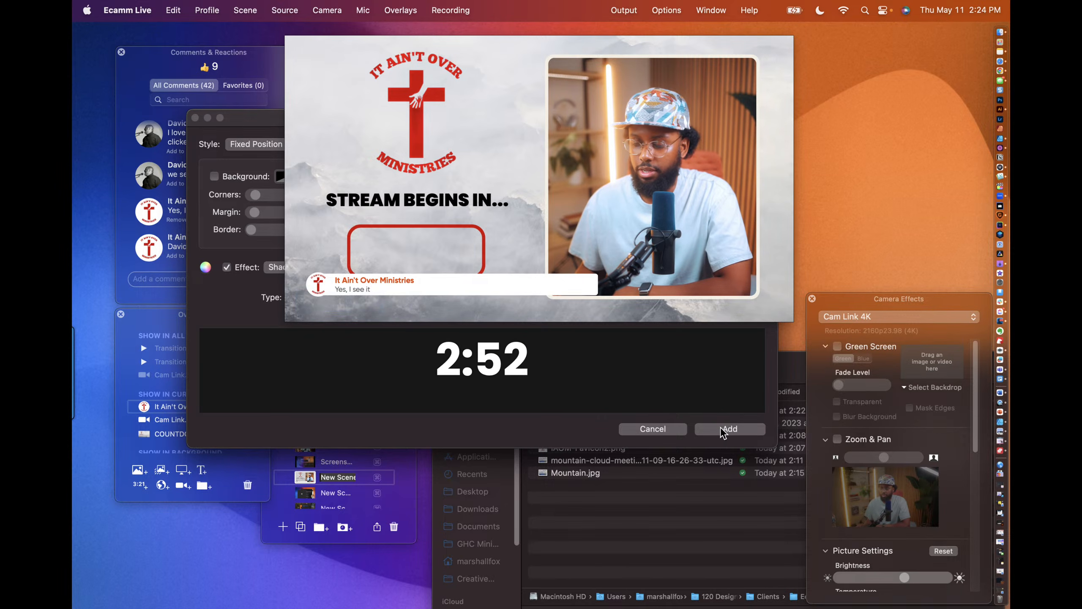
pyautogui.moveTo(598, 289)
pyautogui.click(585, 381)
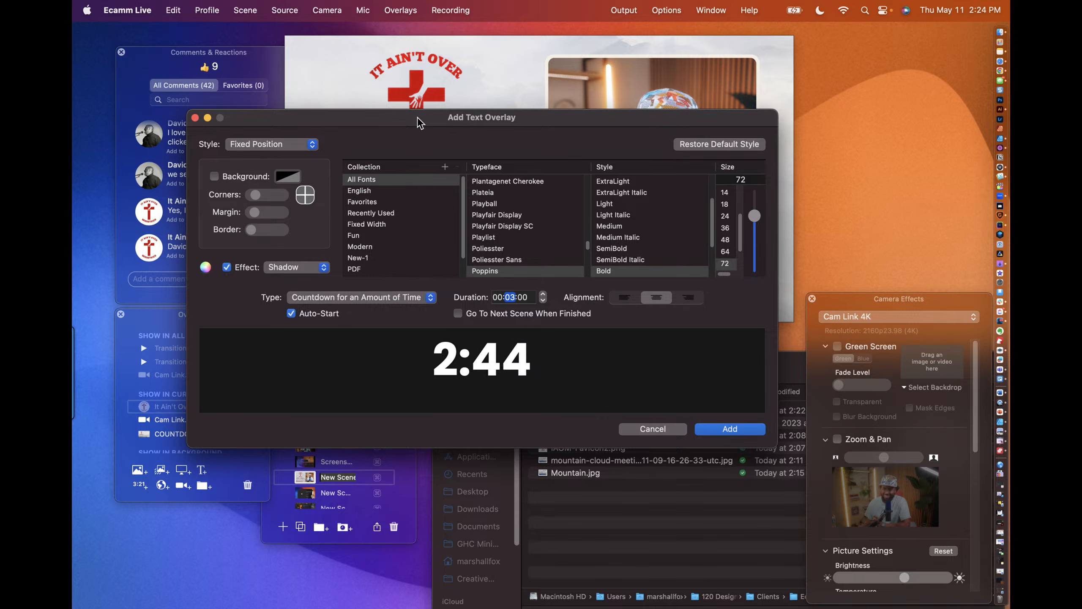
pyautogui.moveTo(418, 117); pyautogui.dragTo(444, 117)
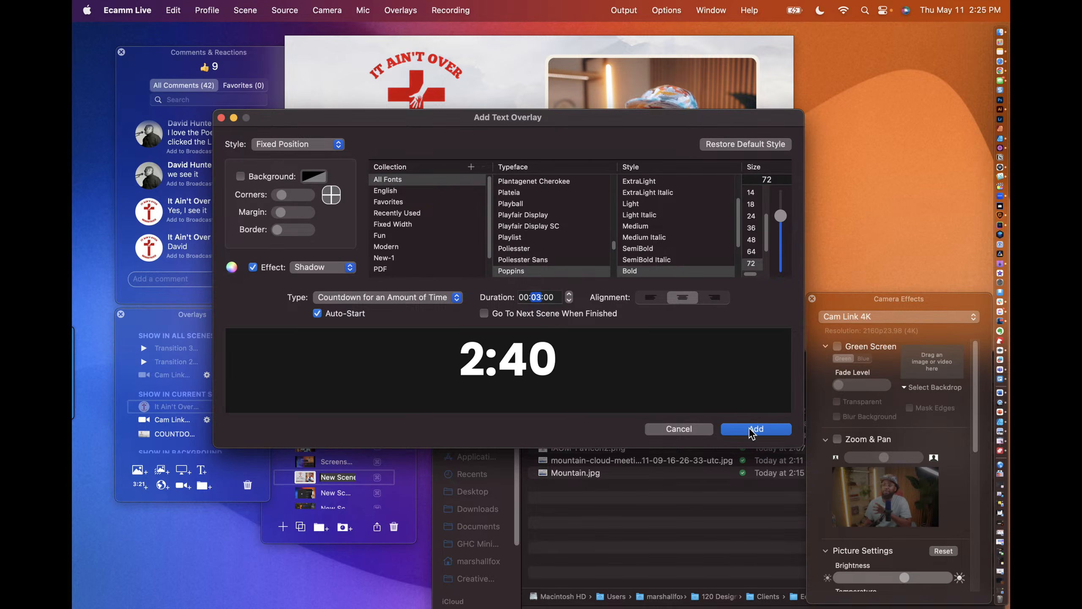
pyautogui.click(762, 429)
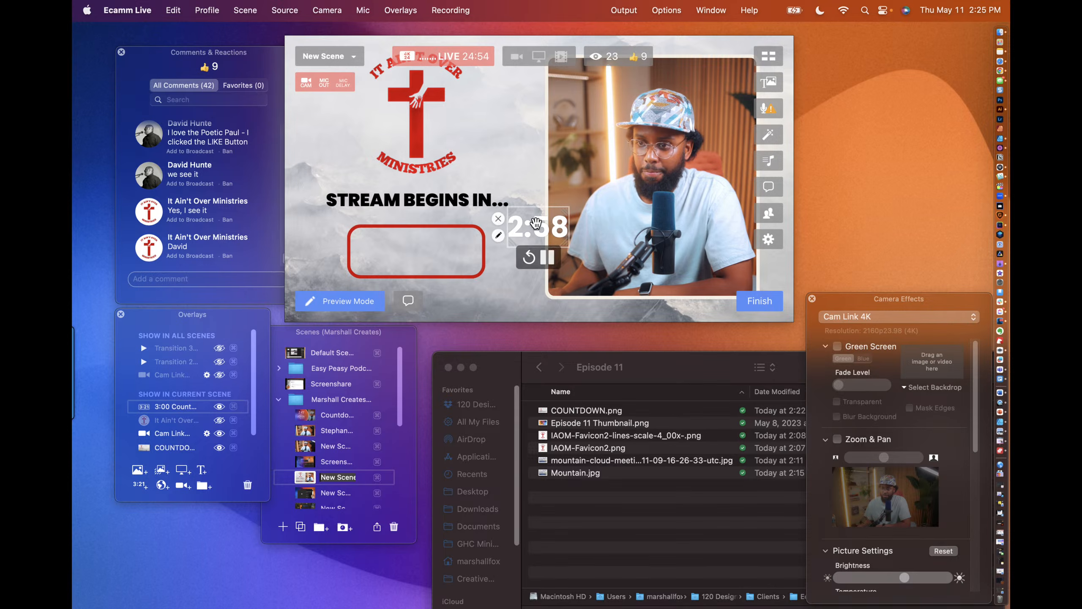
# Step: Position the countdown timer inside the red-outlined box below the STREAM BEGINS IN... heading
pyautogui.moveTo(400, 242)
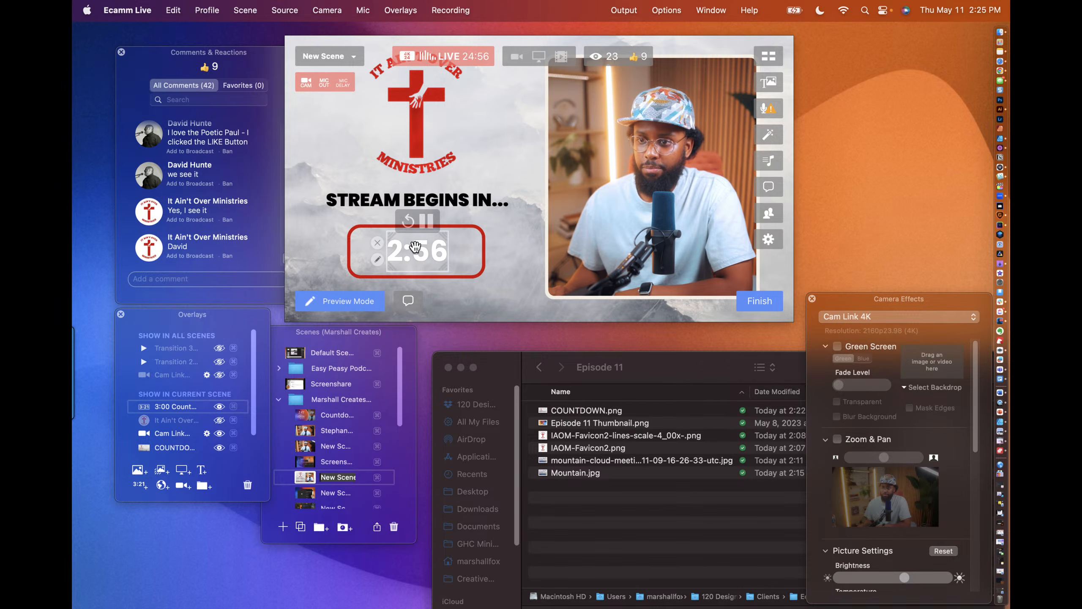
pyautogui.click(377, 259)
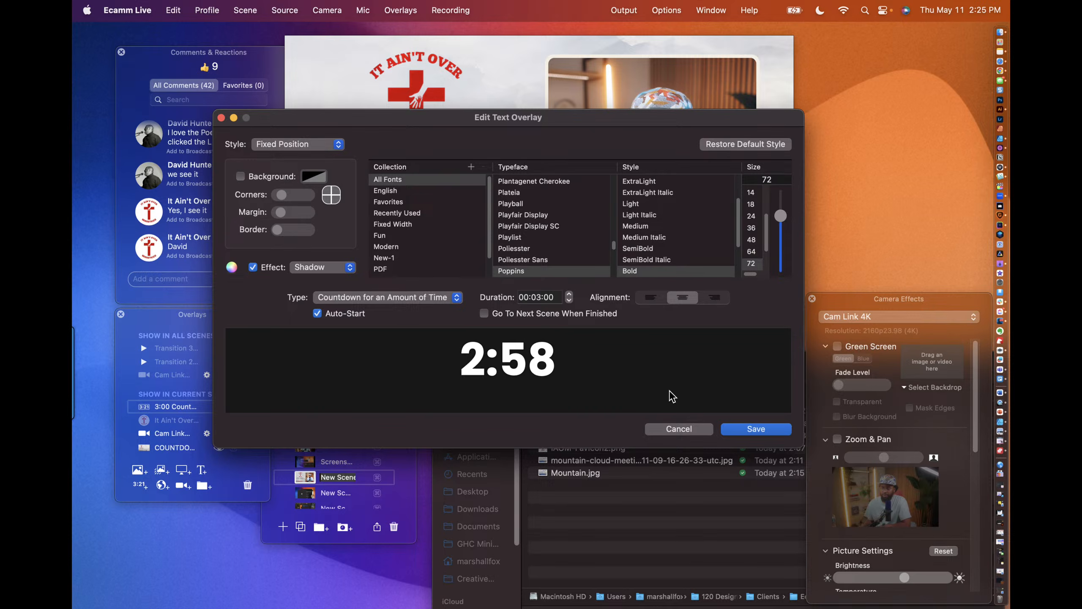
pyautogui.click(680, 429)
pyautogui.moveTo(415, 254)
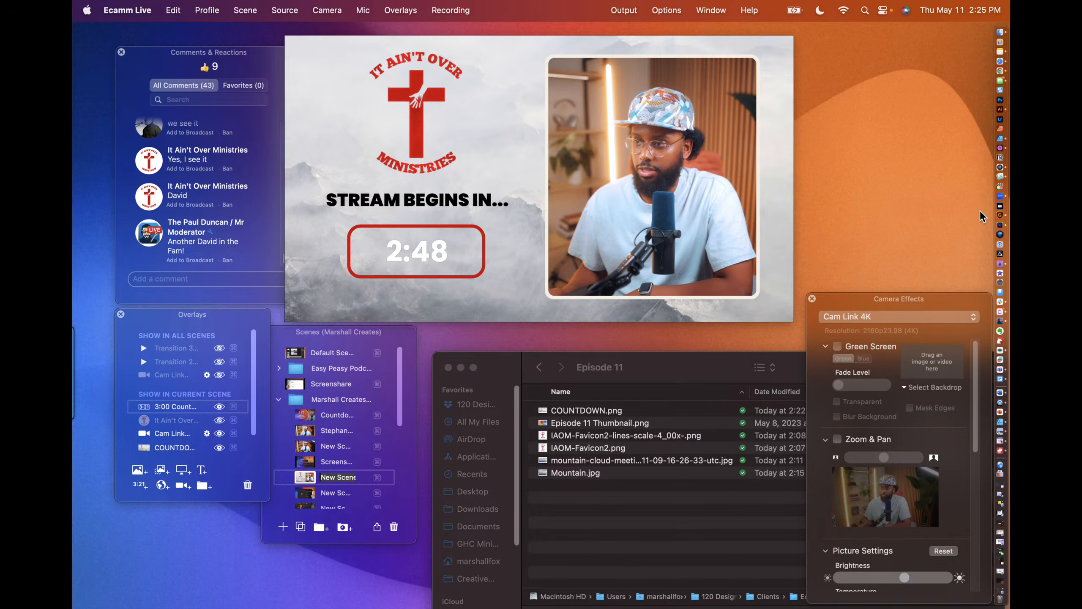
# Step: Search the Mac for "color slurp" and launch ColorSlurp
pyautogui.click(864, 10)
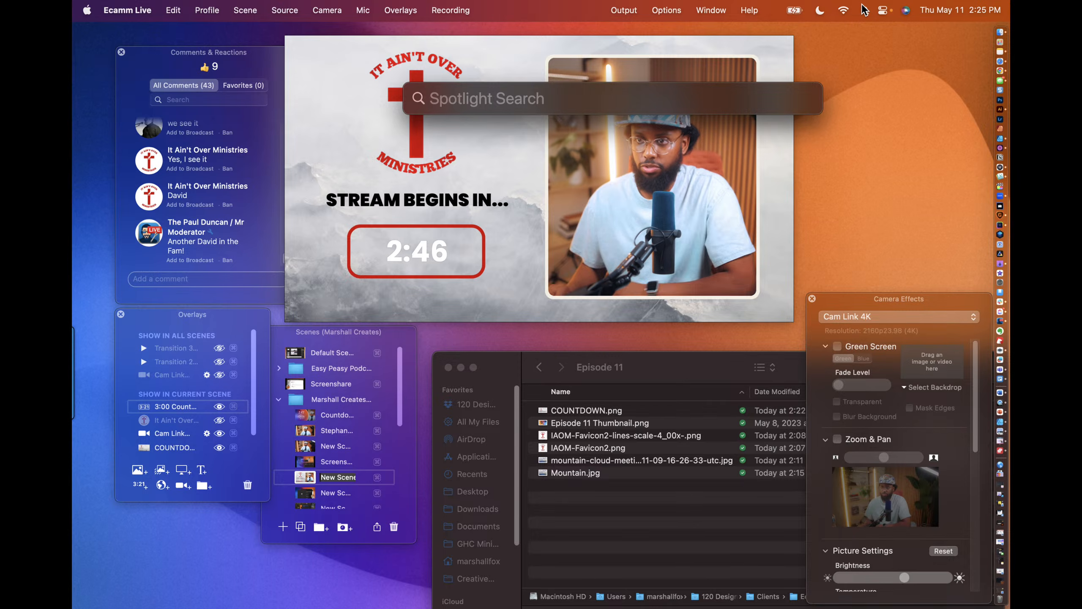
pyautogui.write('color')
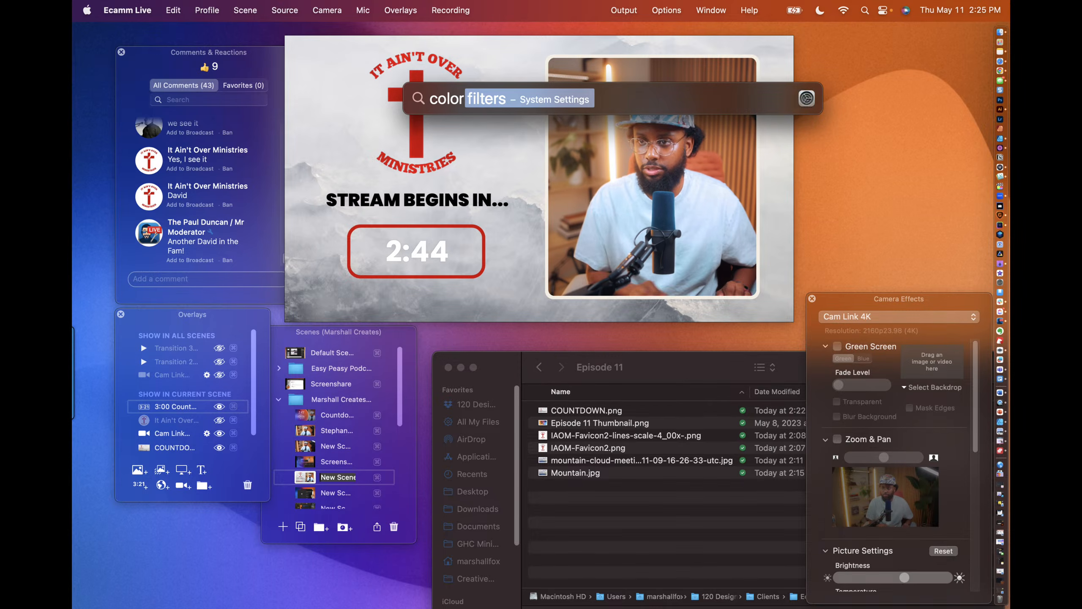
pyautogui.write(' slurp')
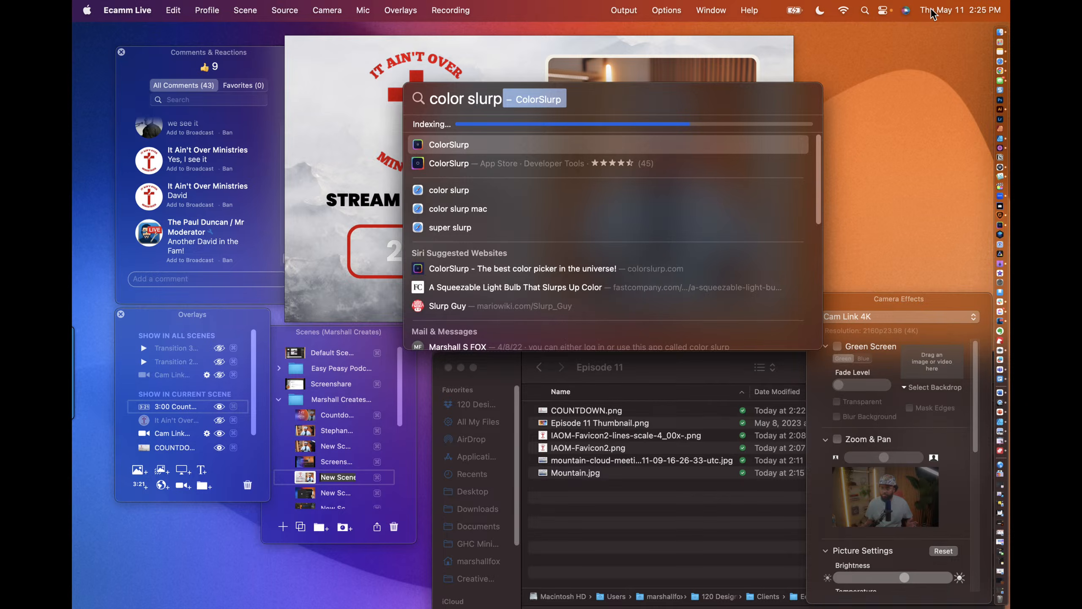
pyautogui.click(484, 149)
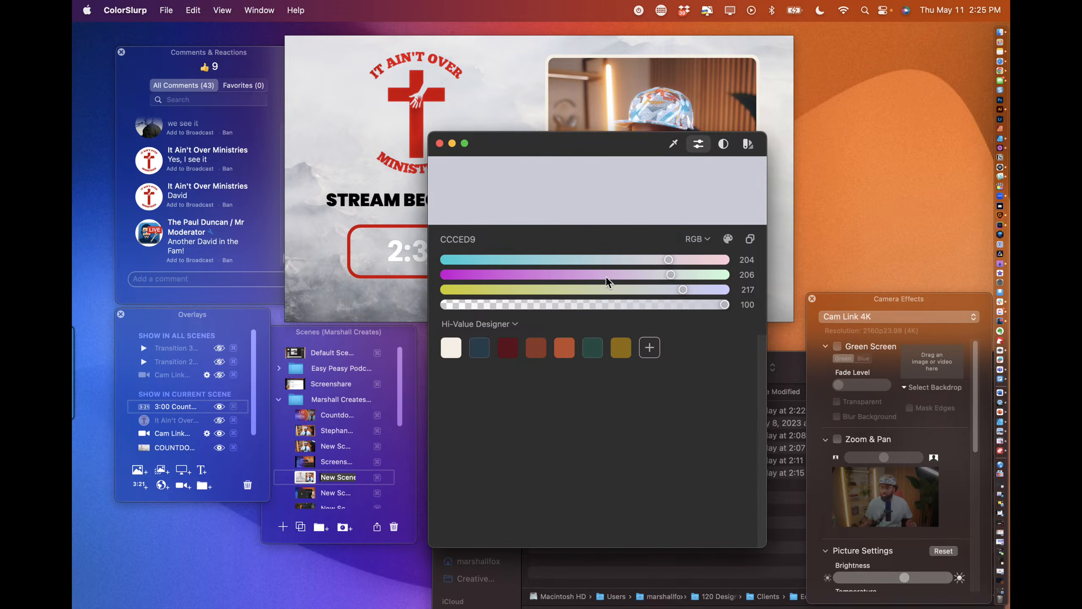
# Step: Sample the red of the logo's cross, copy its hex code C60001 and close the colour picker window
pyautogui.click(673, 144)
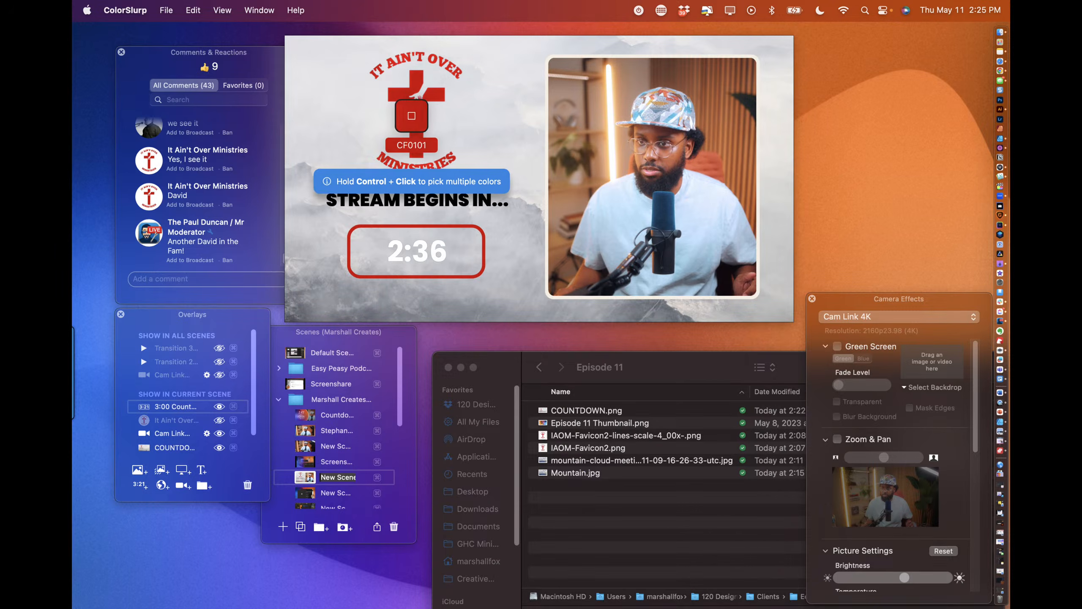
pyautogui.click(411, 115)
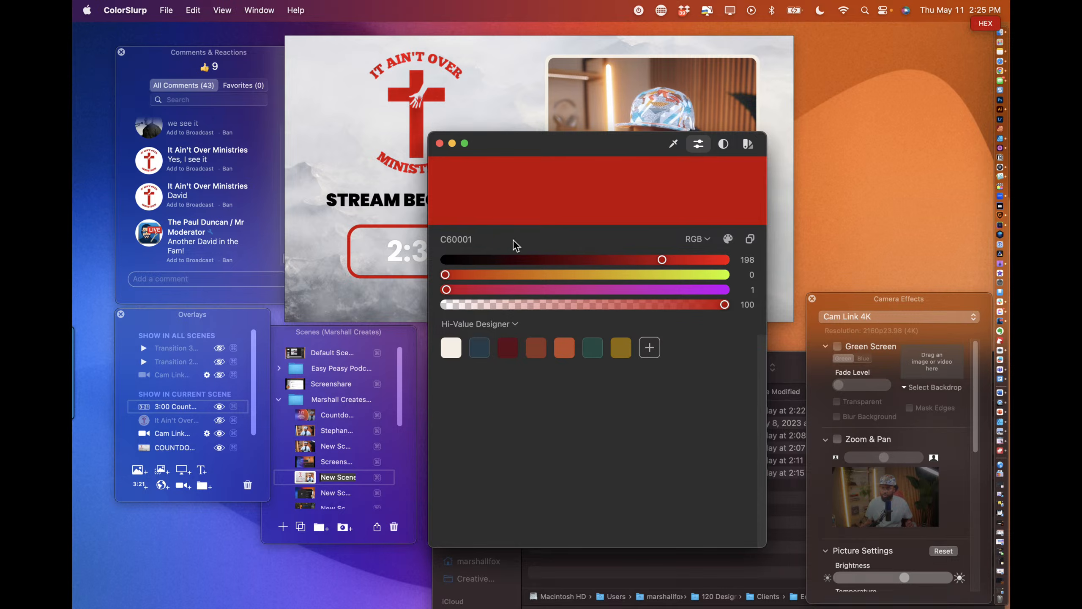
pyautogui.click(485, 239)
pyautogui.press('super+c')
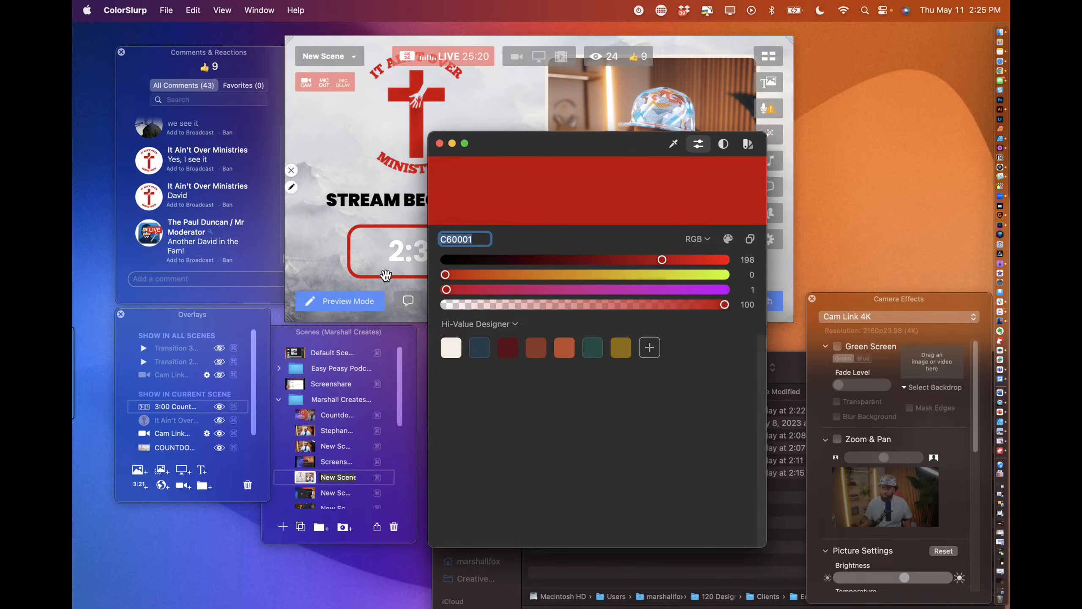
pyautogui.click(439, 143)
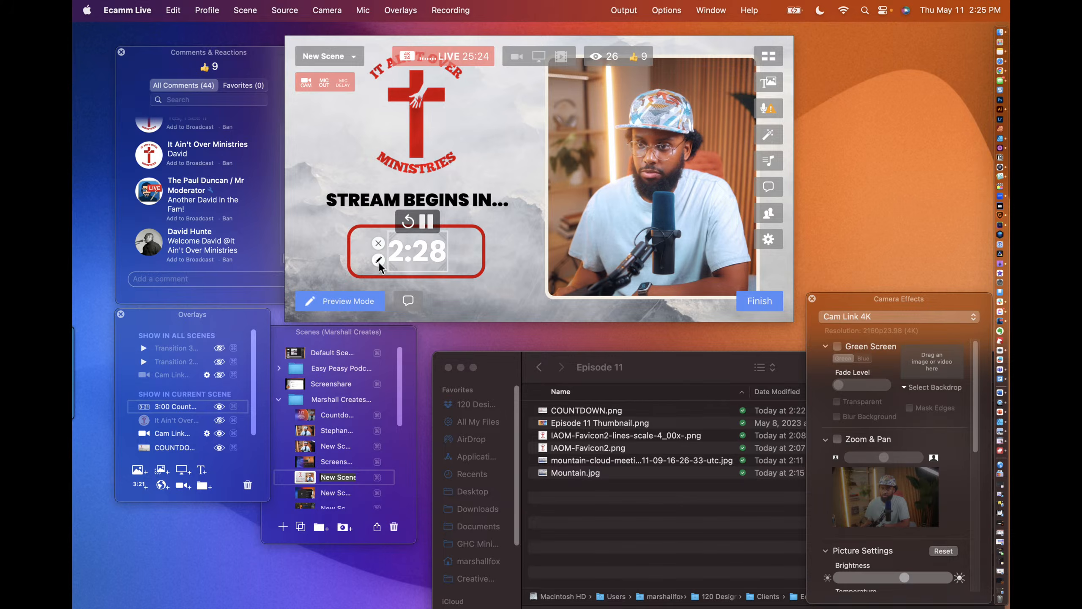
# Step: Recolour the countdown timer's text with the copied logo red, hex C60001, and save the overlay
pyautogui.click(377, 259)
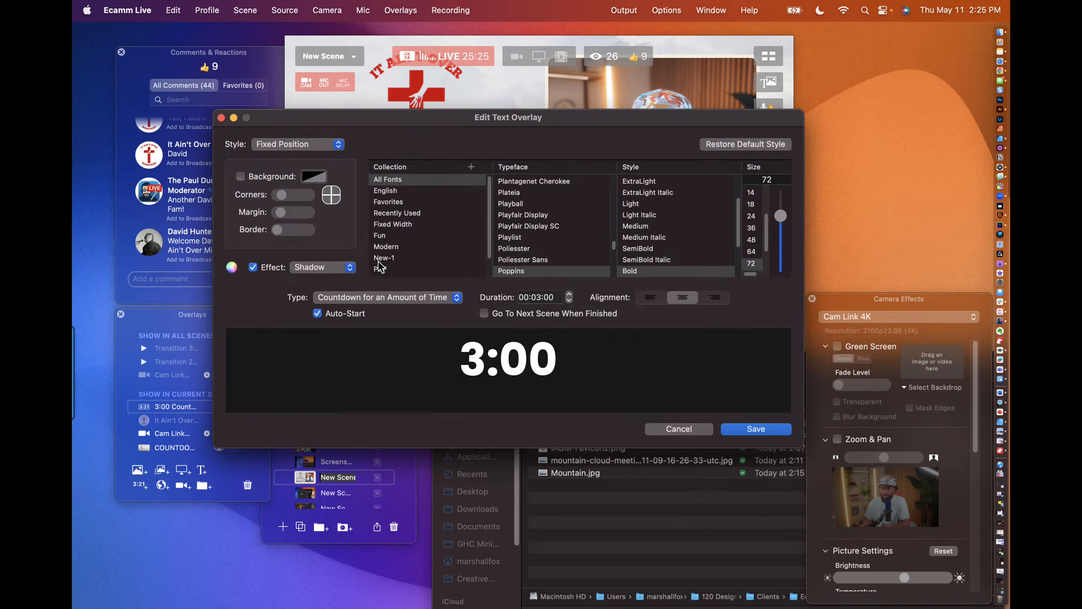
pyautogui.click(671, 428)
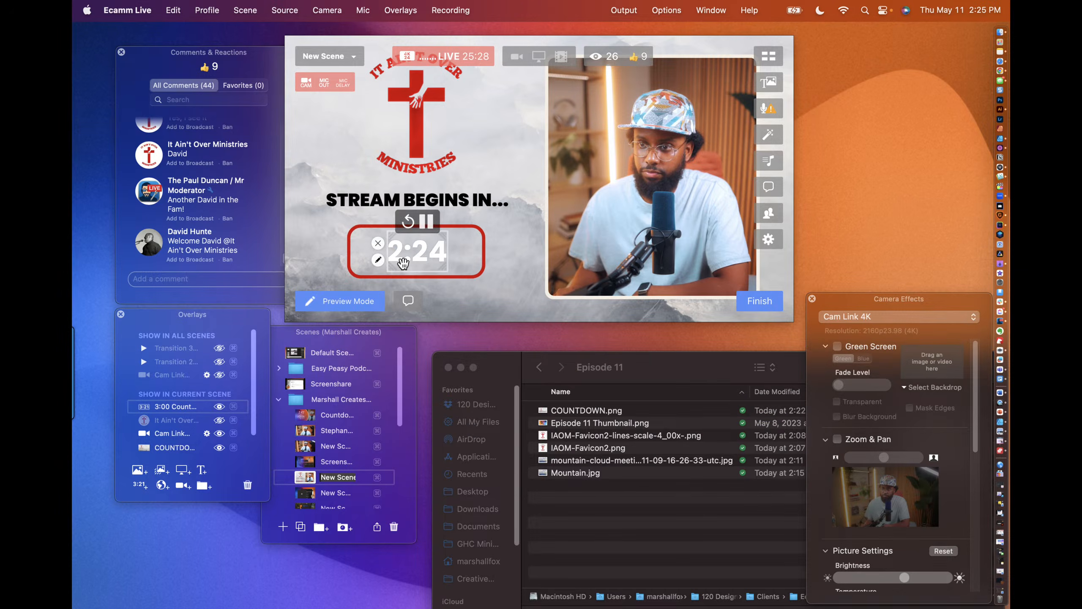
pyautogui.click(378, 260)
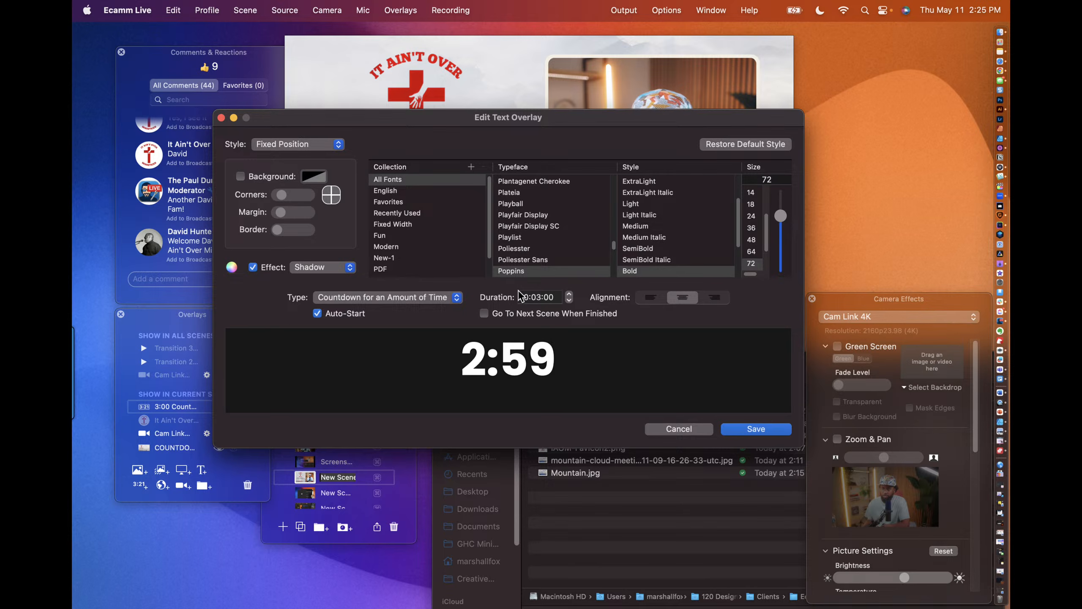
pyautogui.click(231, 266)
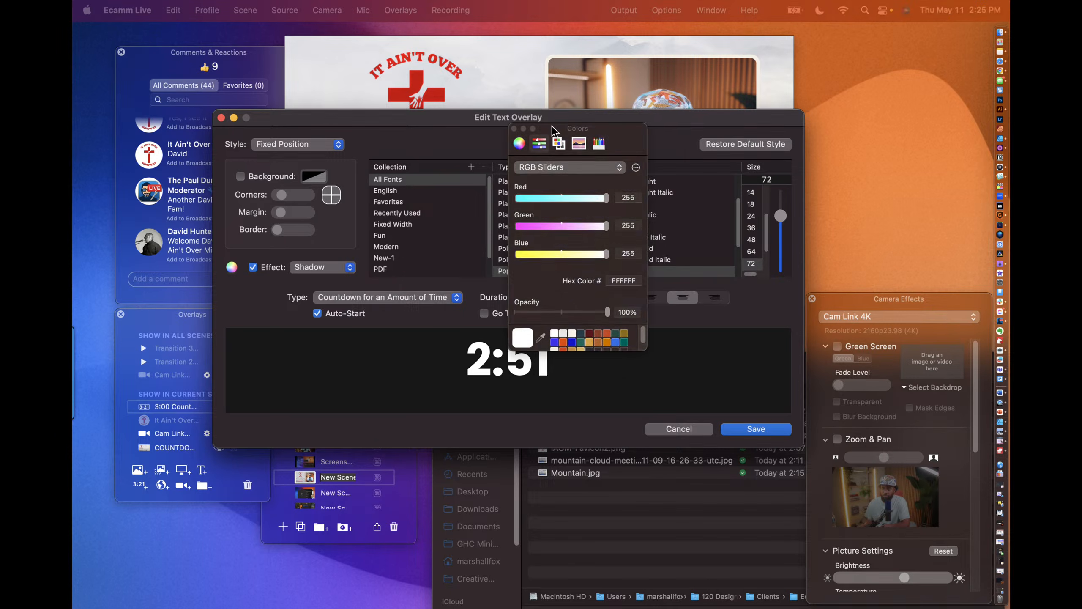
pyautogui.moveTo(552, 131); pyautogui.dragTo(447, 176)
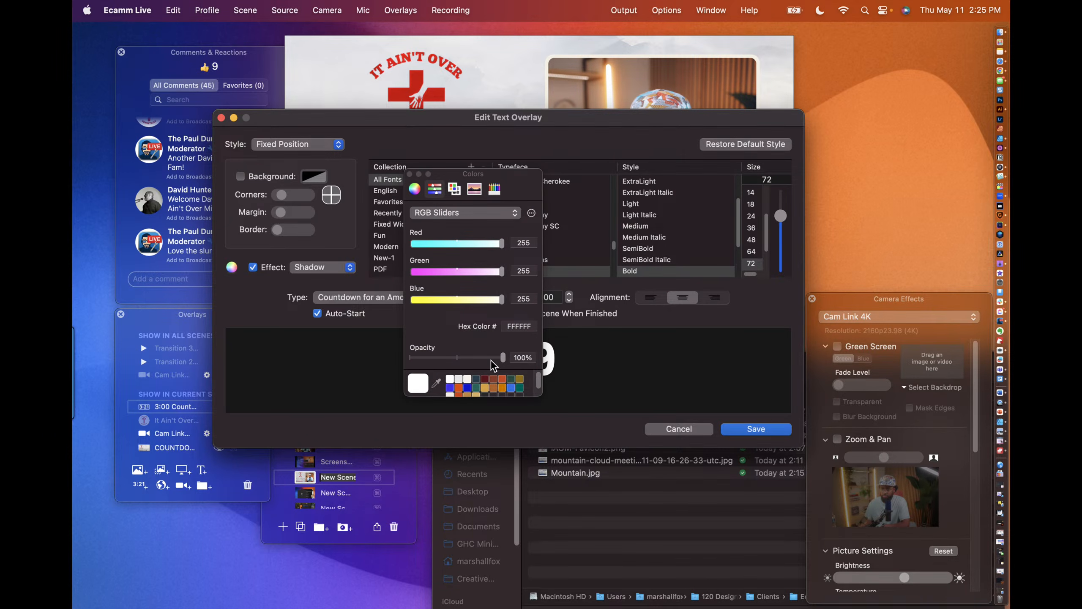
pyautogui.click(523, 325)
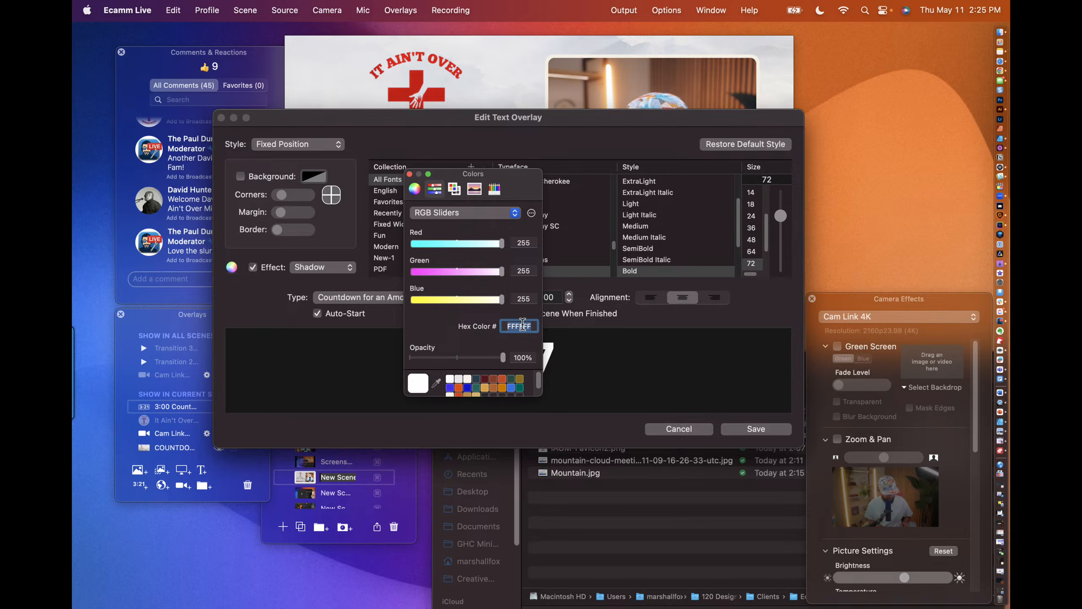
pyautogui.press('super+v')
pyautogui.press('Return')
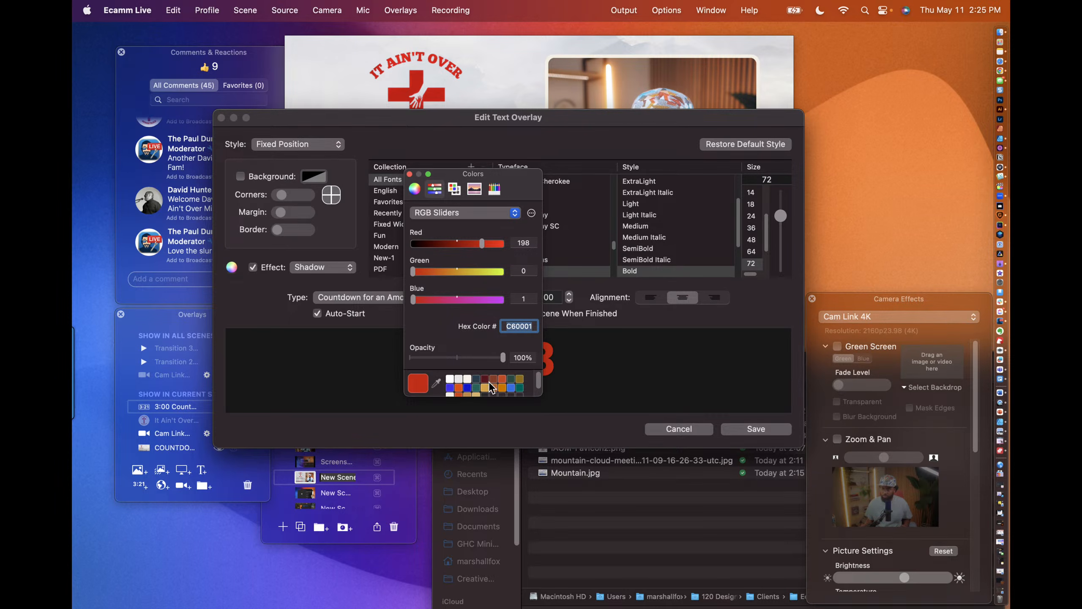
pyautogui.scroll(-1, 491, 388)
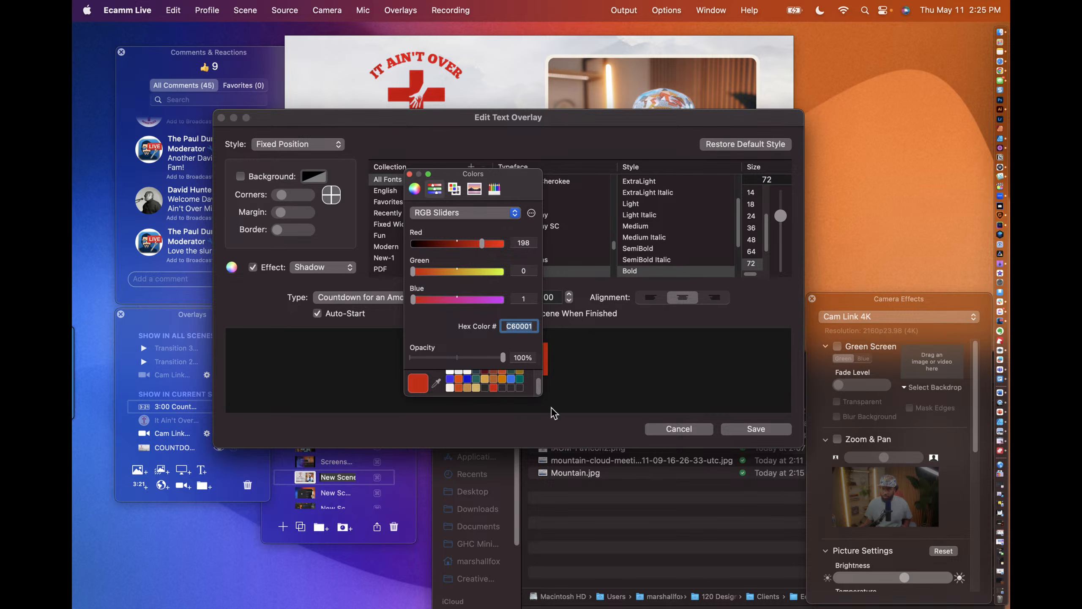
pyautogui.click(748, 429)
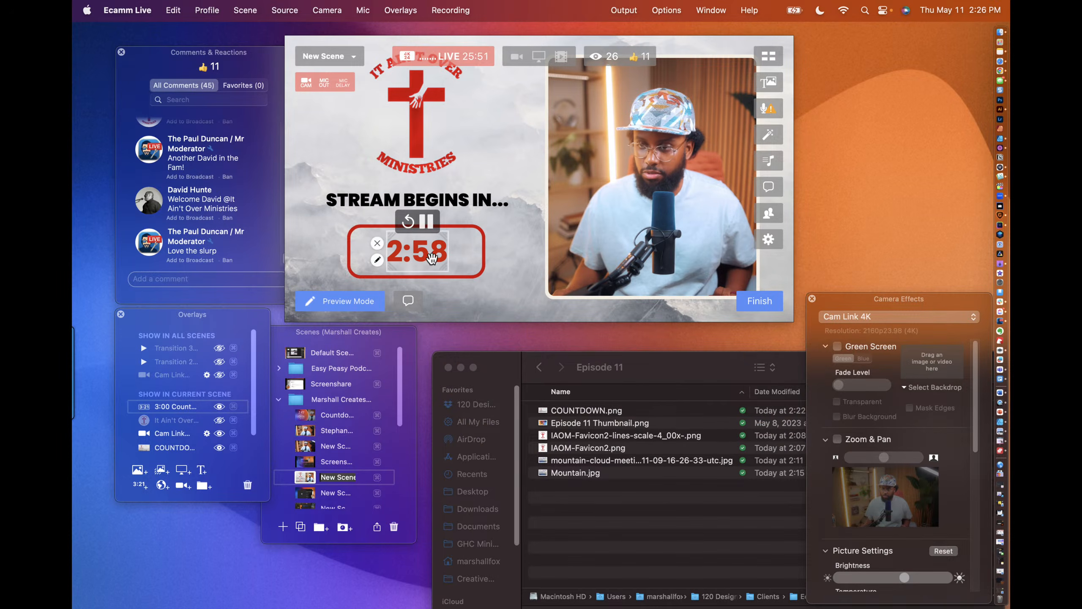
# Step: Close the Colors window and enlarge the countdown timer's text to size 150, saving the overlay
pyautogui.click(377, 260)
pyautogui.click(410, 174)
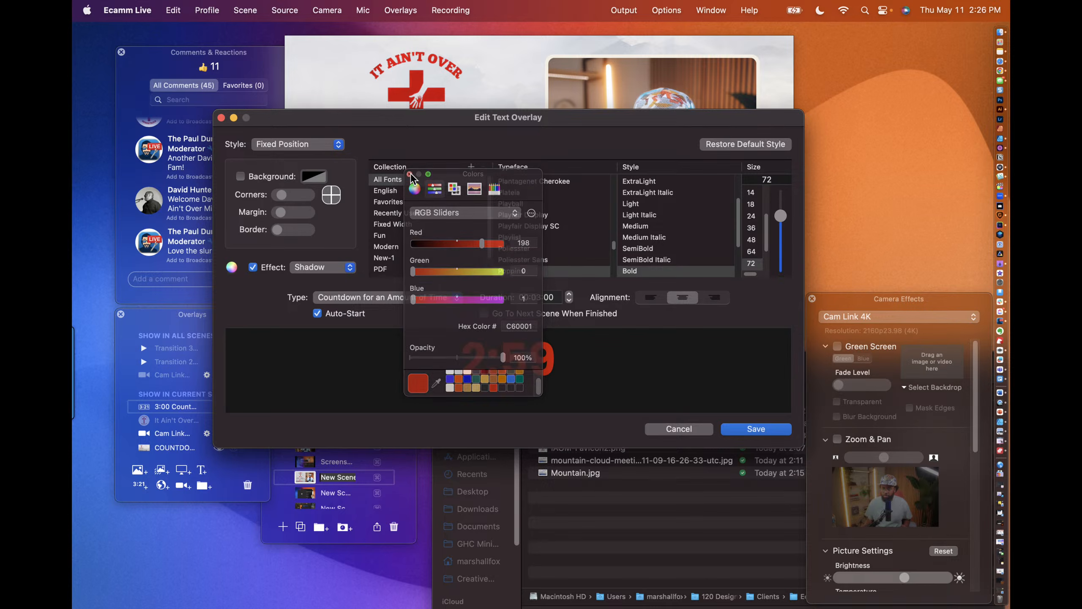
pyautogui.scroll(-3, 752, 256)
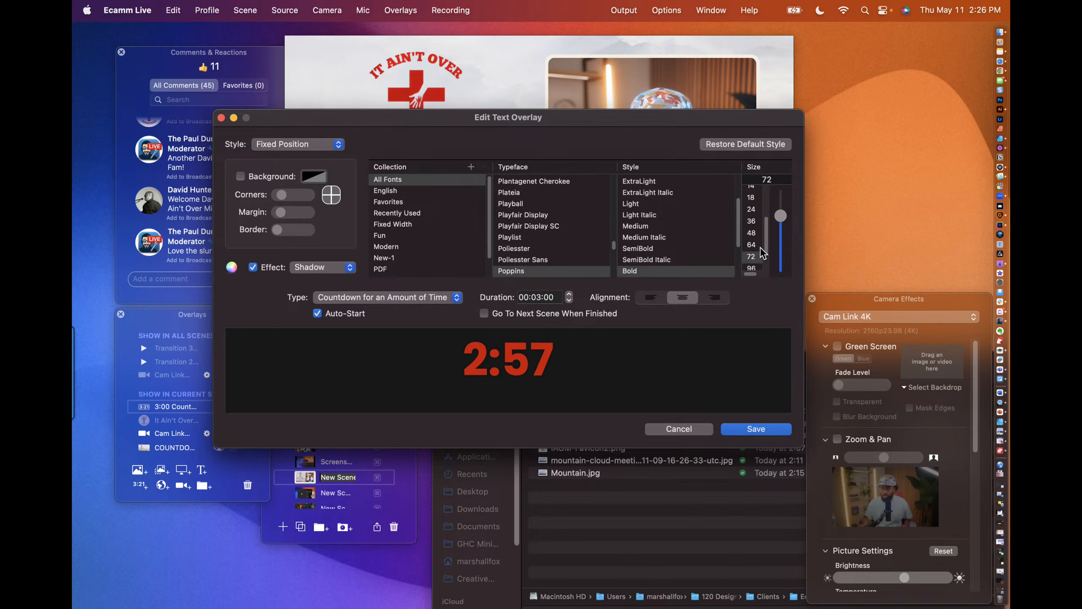
pyautogui.moveTo(783, 216); pyautogui.dragTo(776, 188)
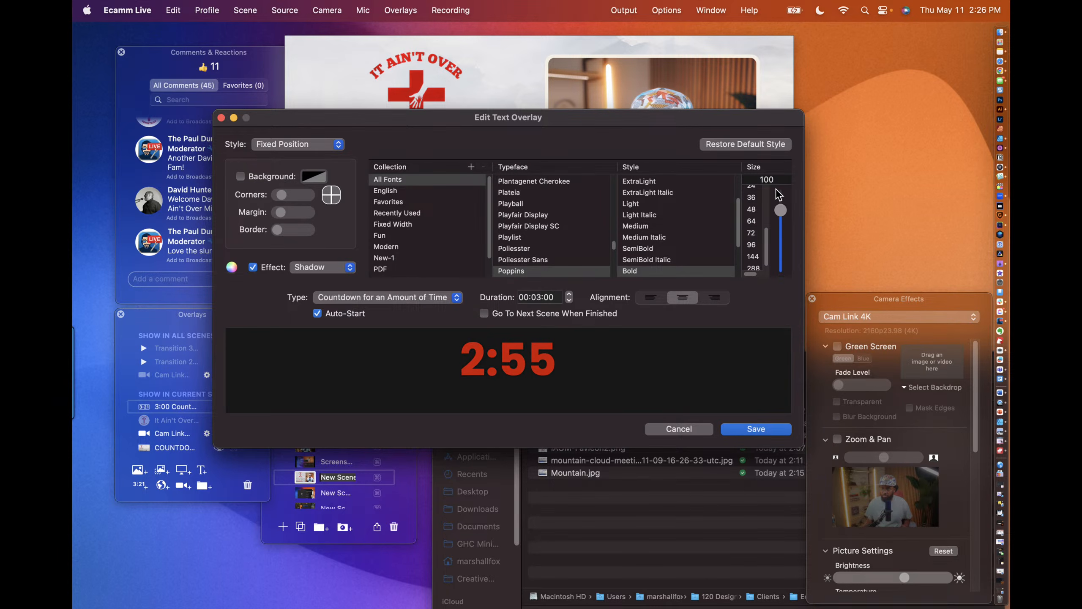
pyautogui.click(772, 180)
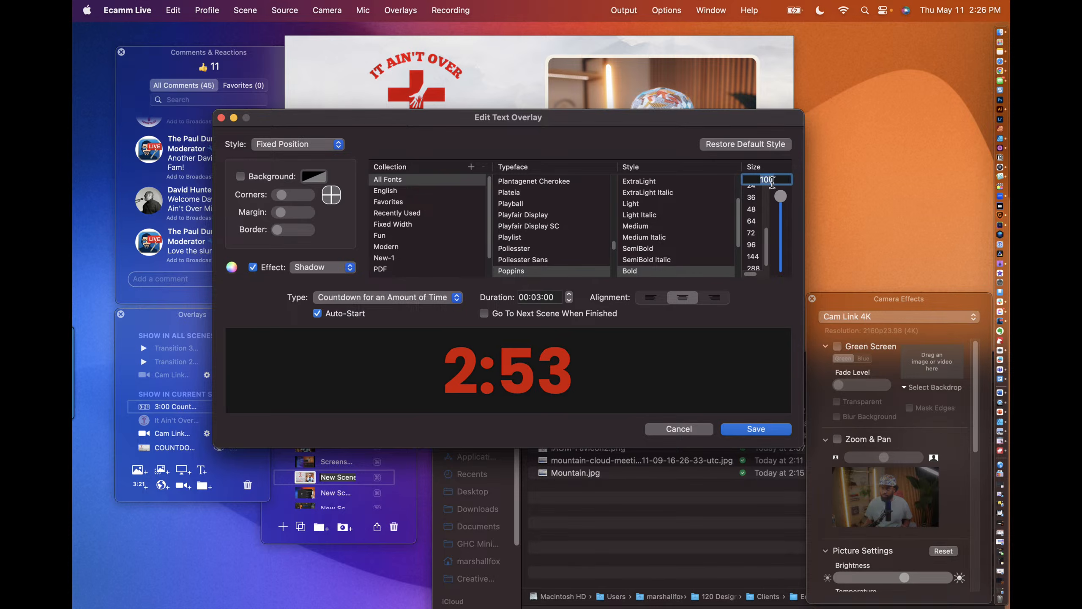
pyautogui.write('150')
pyautogui.press('Return')
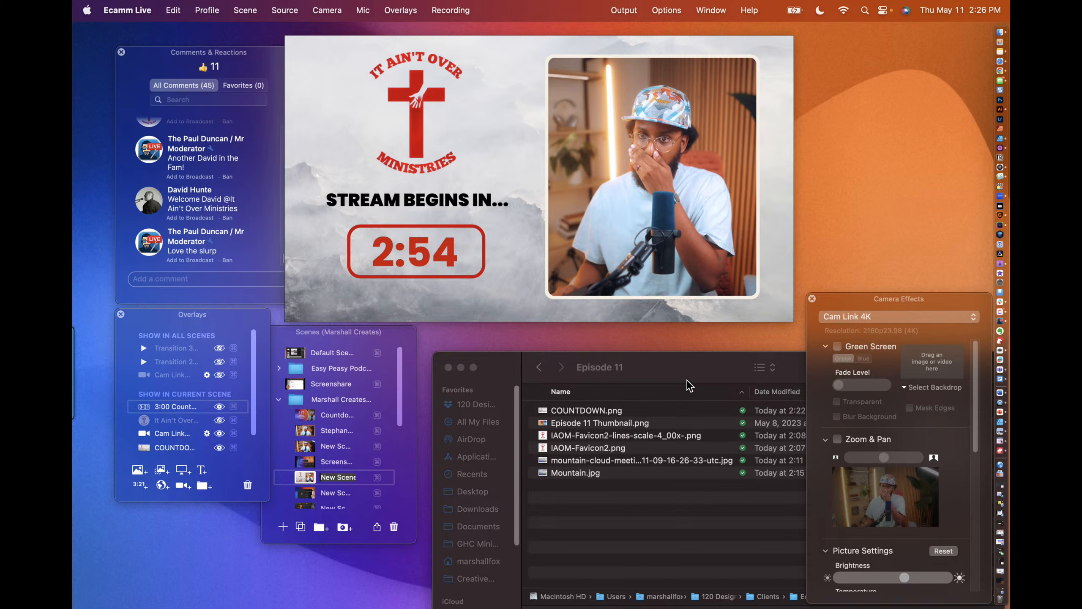
# Step: Enable Zoom & Pan for the Cam Link 4K camera and zoom in on the presenter
pyautogui.moveTo(428, 233)
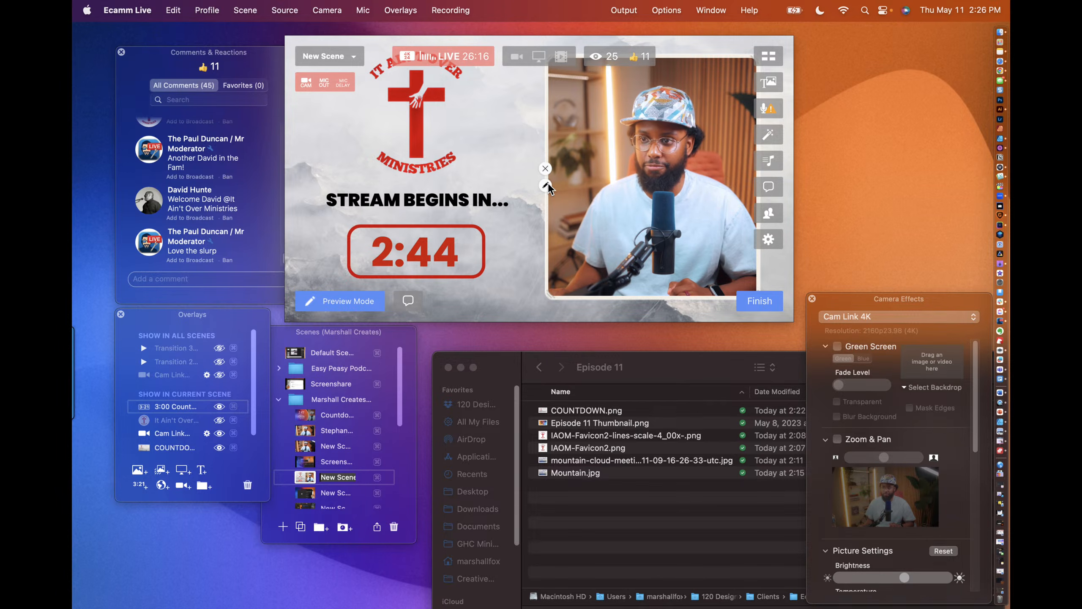
pyautogui.click(546, 185)
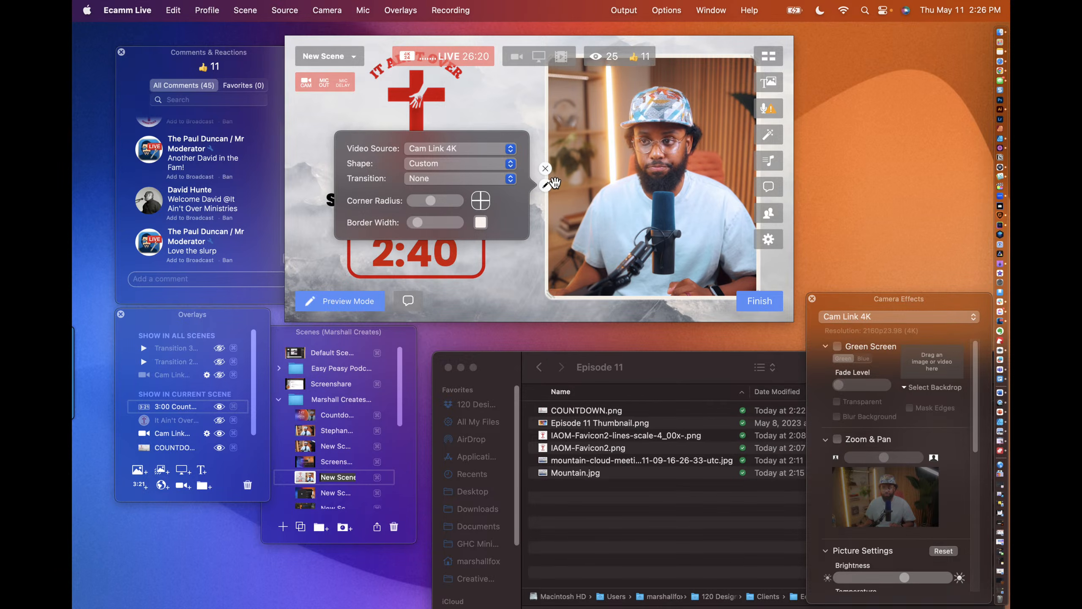
pyautogui.moveTo(898, 306); pyautogui.dragTo(863, 229)
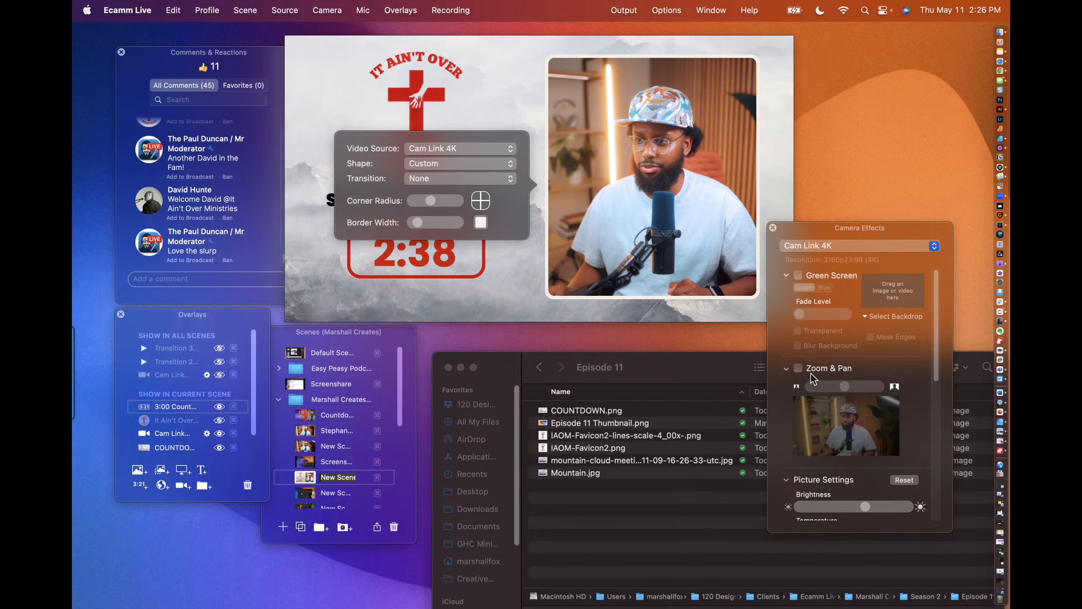
pyautogui.click(798, 368)
pyautogui.moveTo(847, 385); pyautogui.dragTo(853, 410)
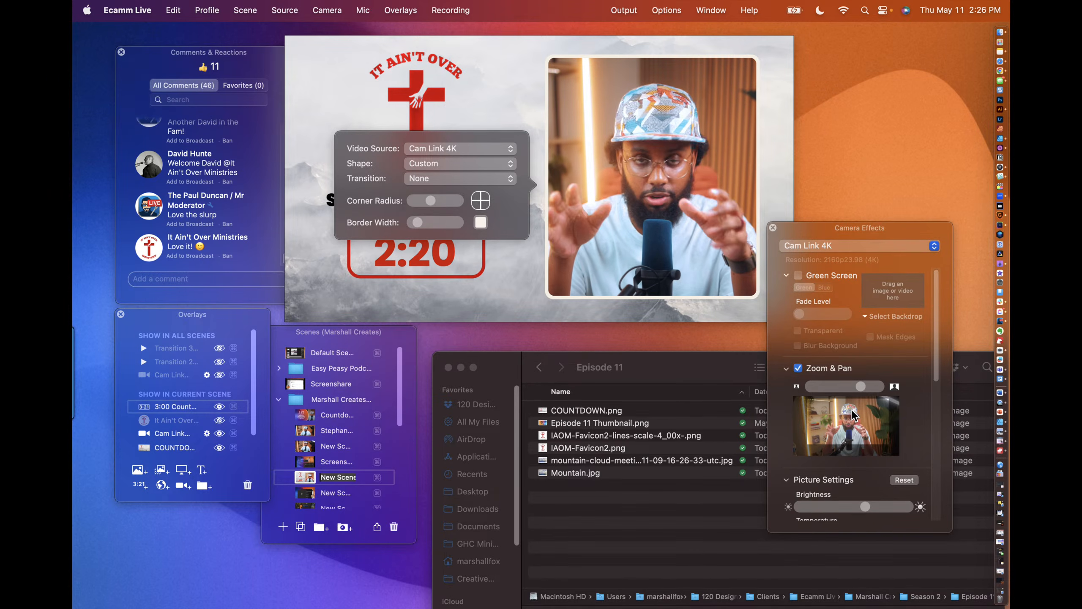
pyautogui.click(427, 254)
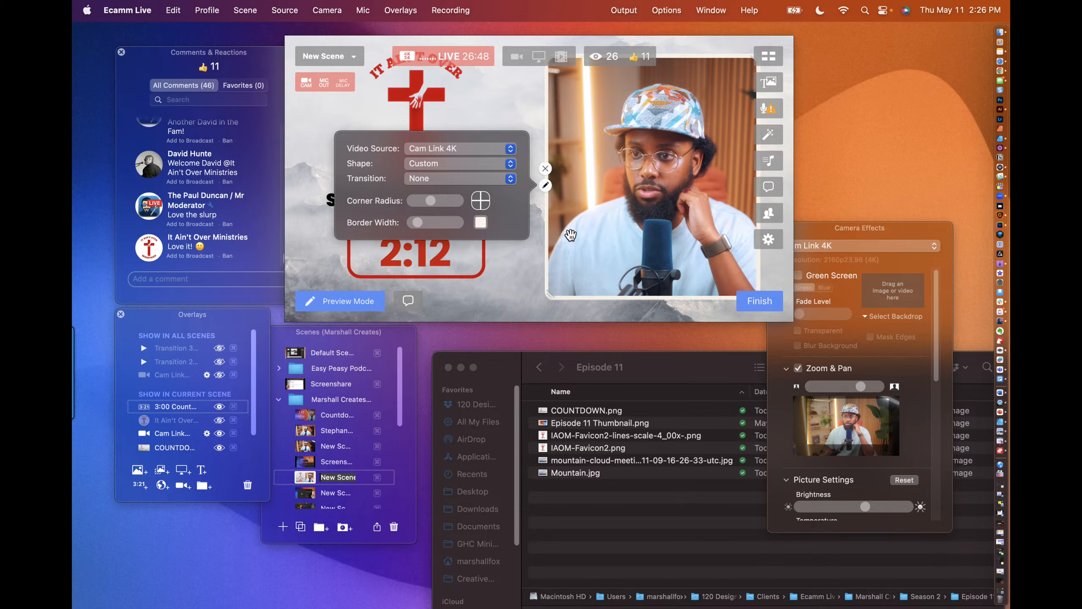
# Step: Change the camera frame's border colour to the saved red C60001 and make the border slightly thicker
pyautogui.click(544, 186)
pyautogui.click(544, 185)
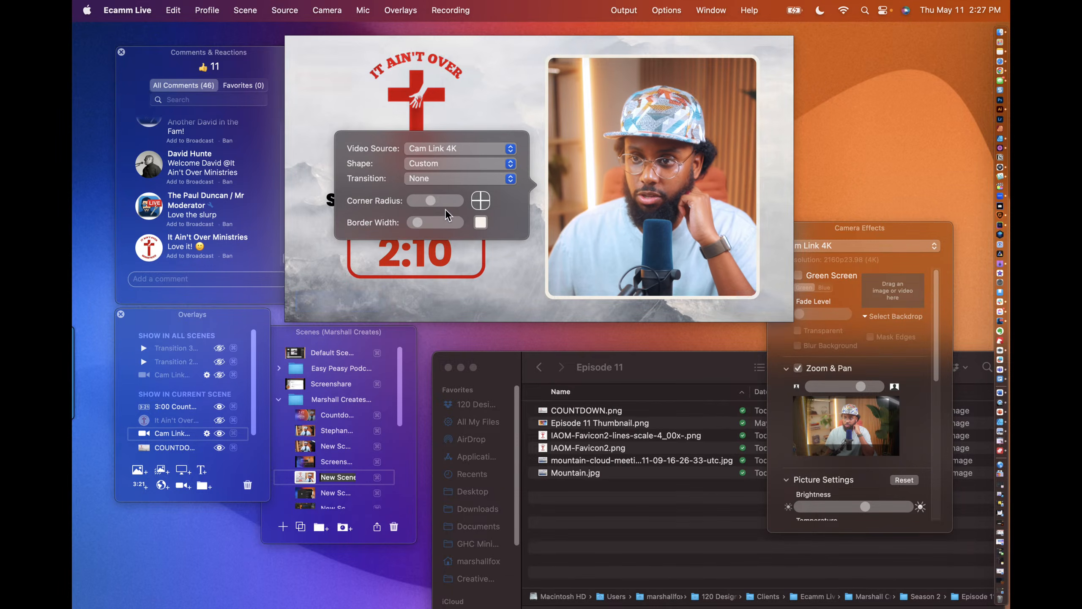
pyautogui.click(475, 222)
pyautogui.click(492, 386)
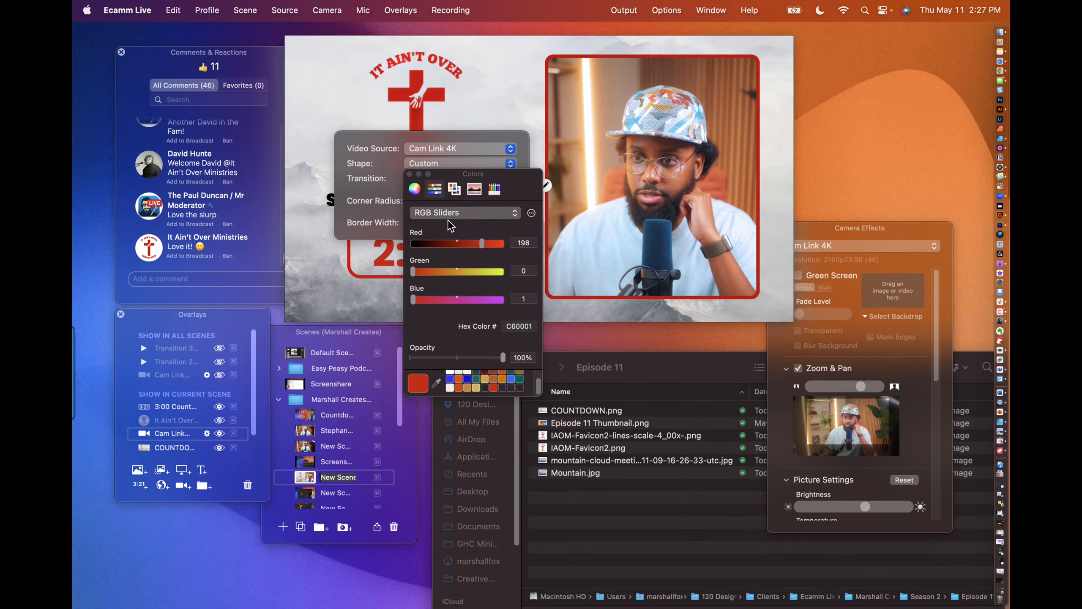
pyautogui.click(409, 174)
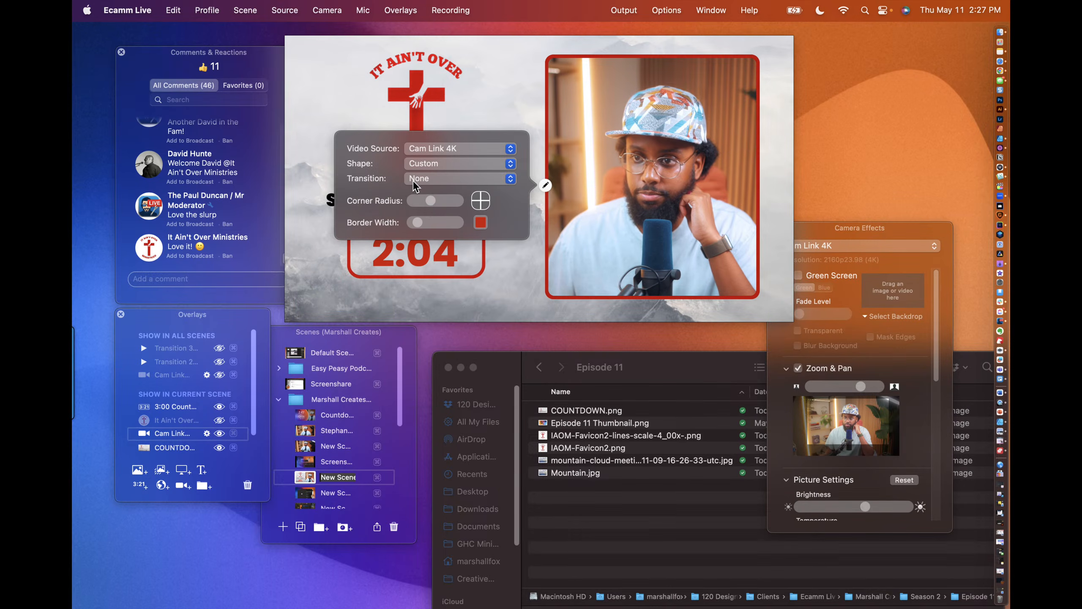
pyautogui.moveTo(419, 222); pyautogui.dragTo(421, 223)
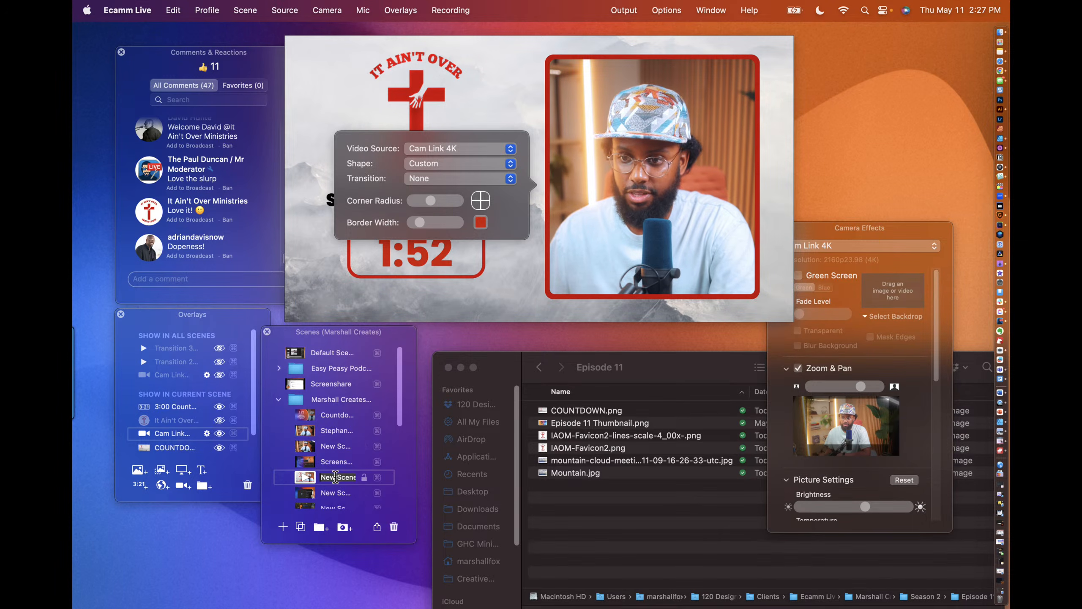
# Step: Rename the current scene to IAOM Countdown
pyautogui.press('BackSpace')
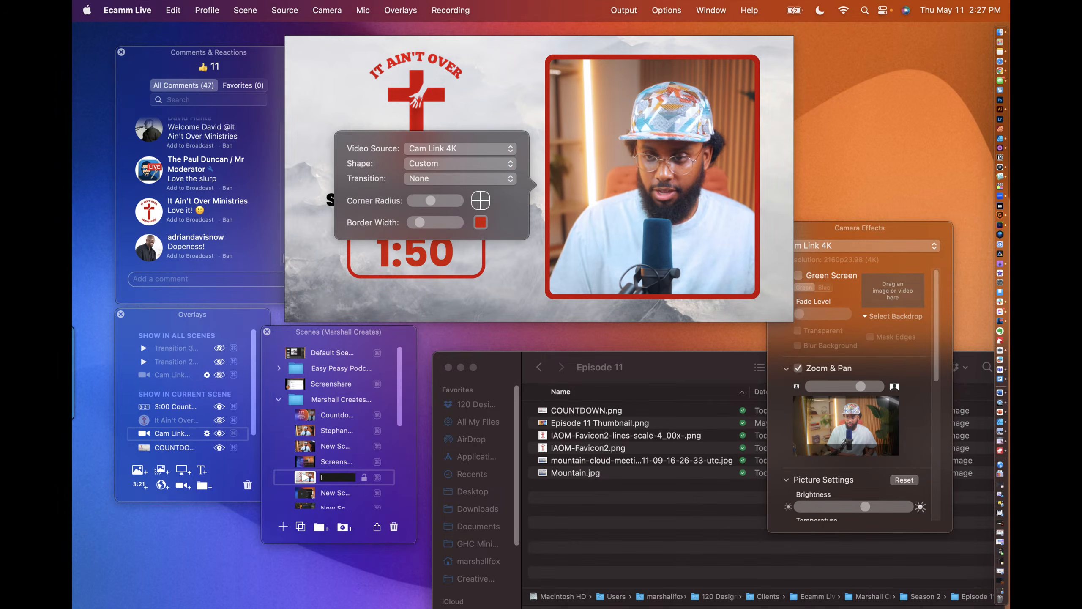
pyautogui.write('IAO')
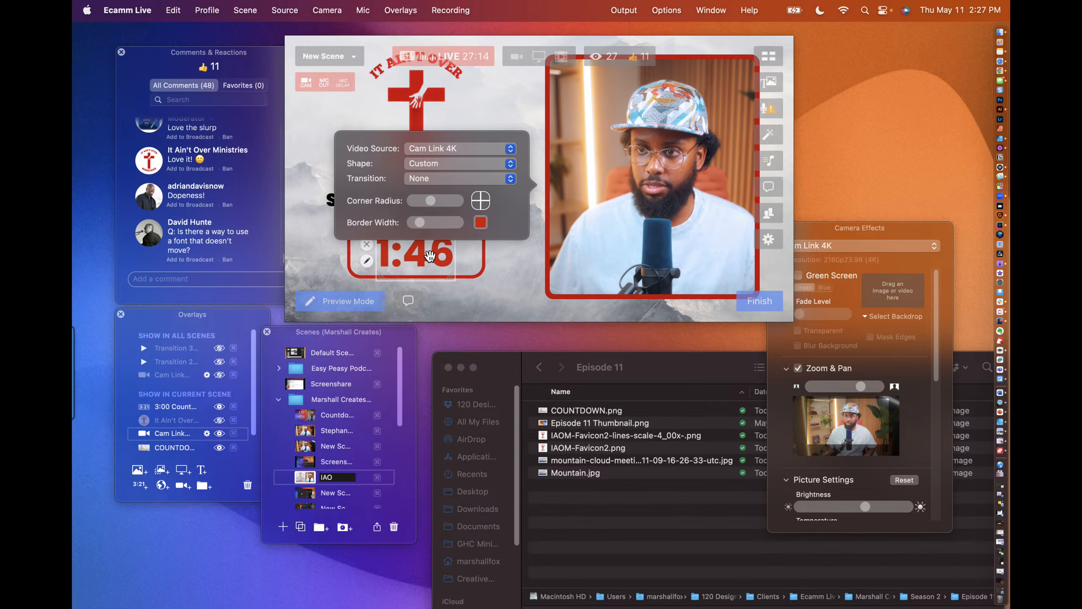
pyautogui.click(441, 256)
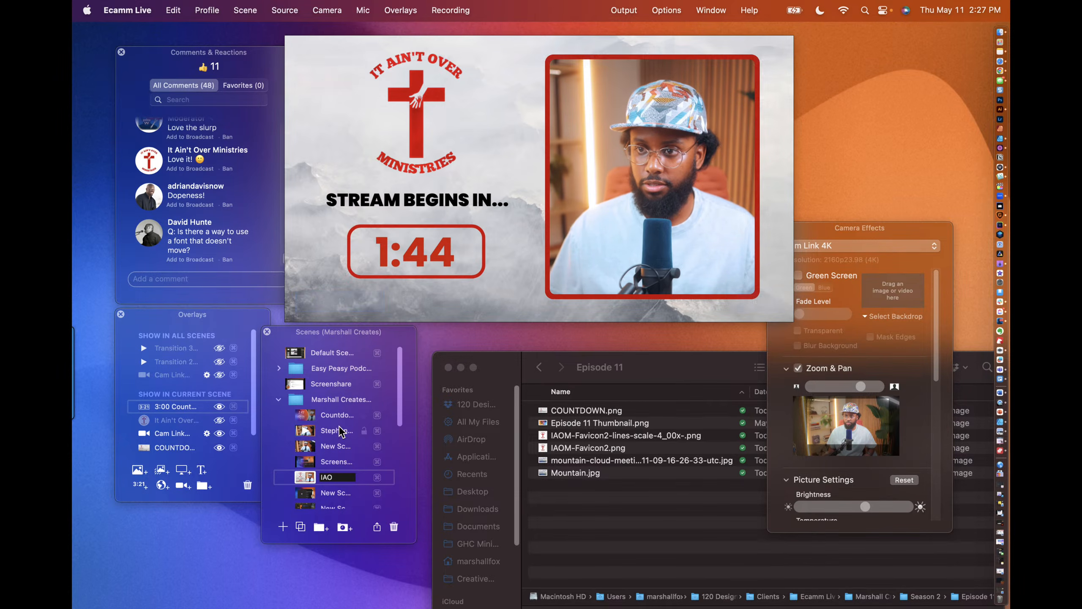
pyautogui.click(340, 478)
pyautogui.write('IAOM-')
pyautogui.press('BackSpace')
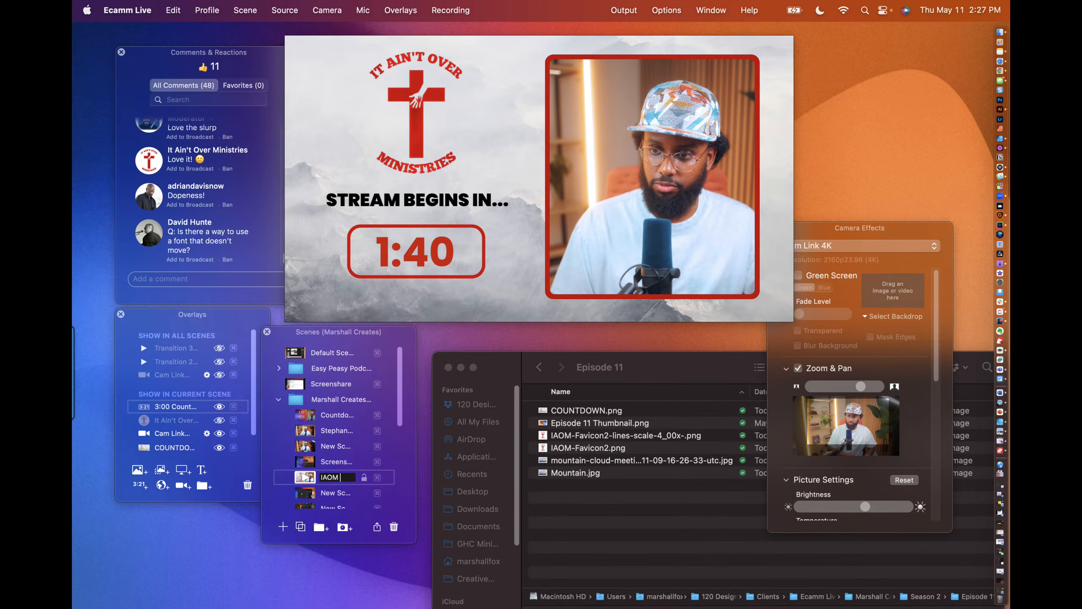
pyautogui.write('Cuon')
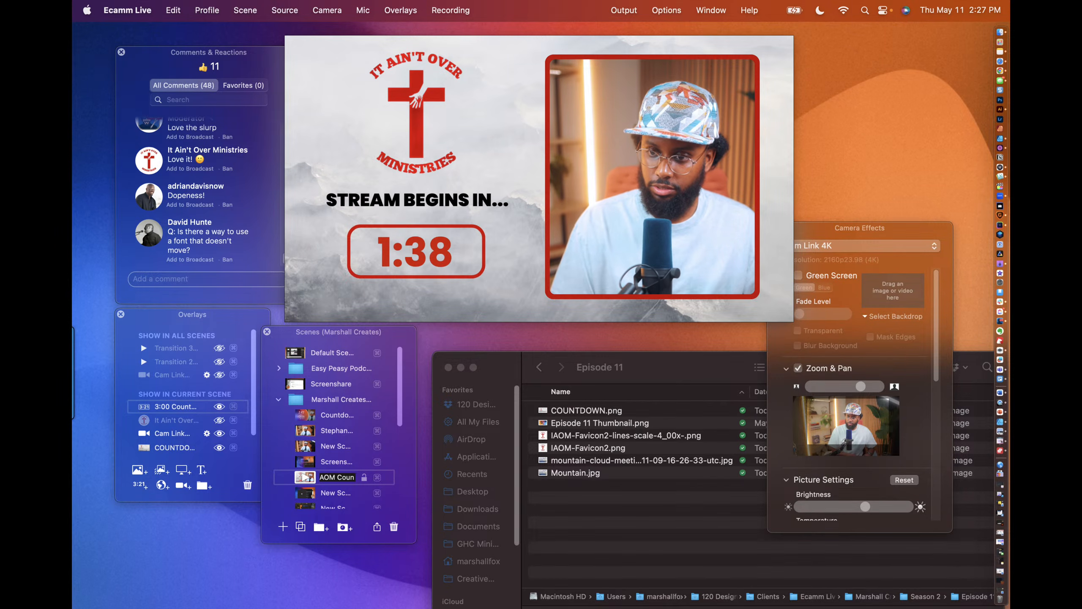
pyautogui.write('tdo')
pyautogui.press('Return')
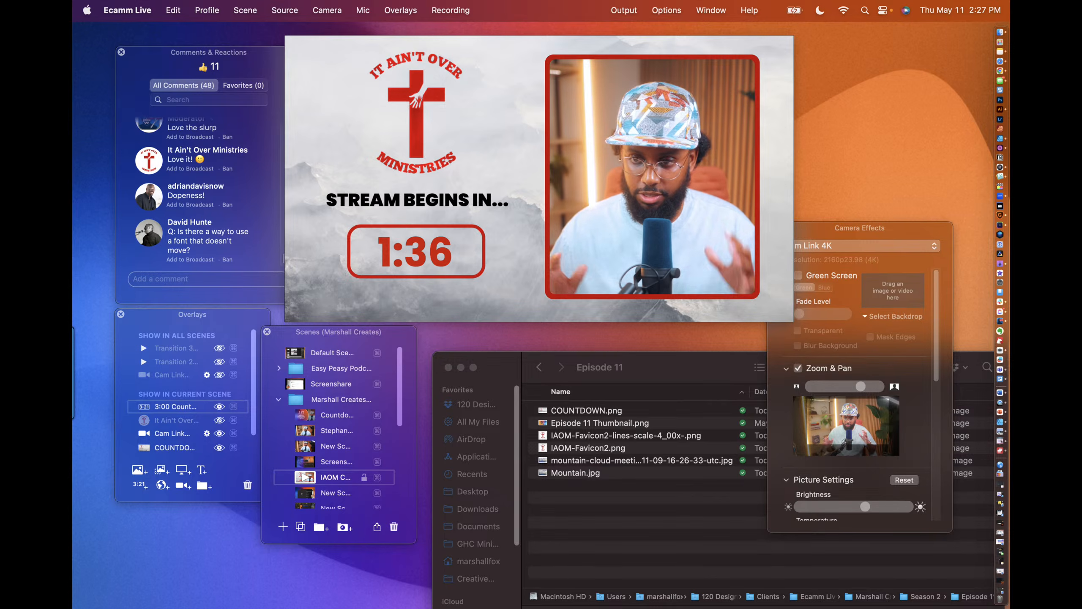
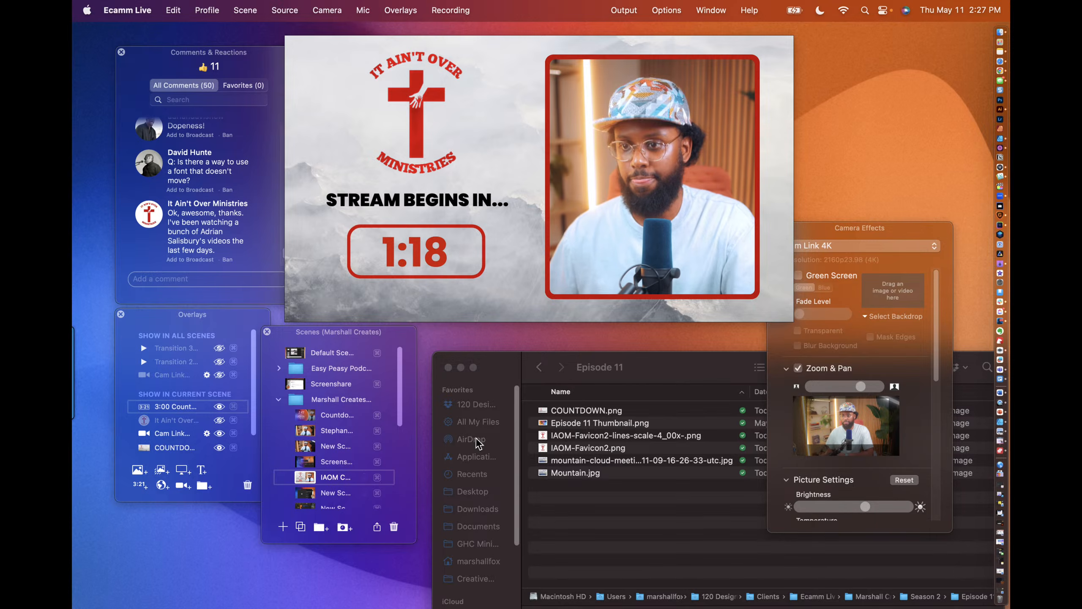
# Step: Switch to Safari and bring up the list of its open windows
pyautogui.moveTo(566, 299)
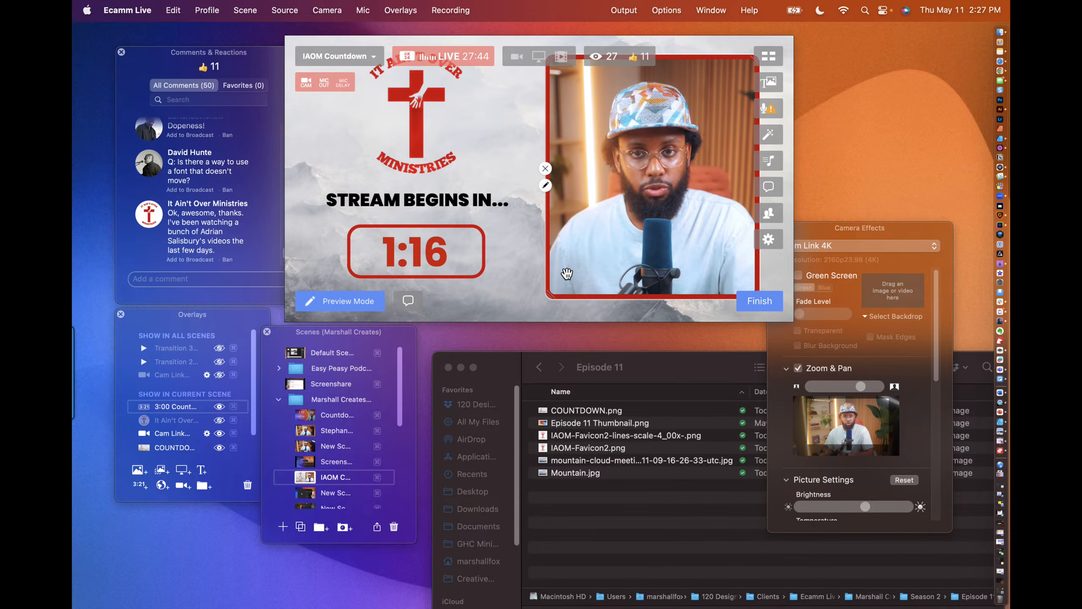
pyautogui.moveTo(444, 265)
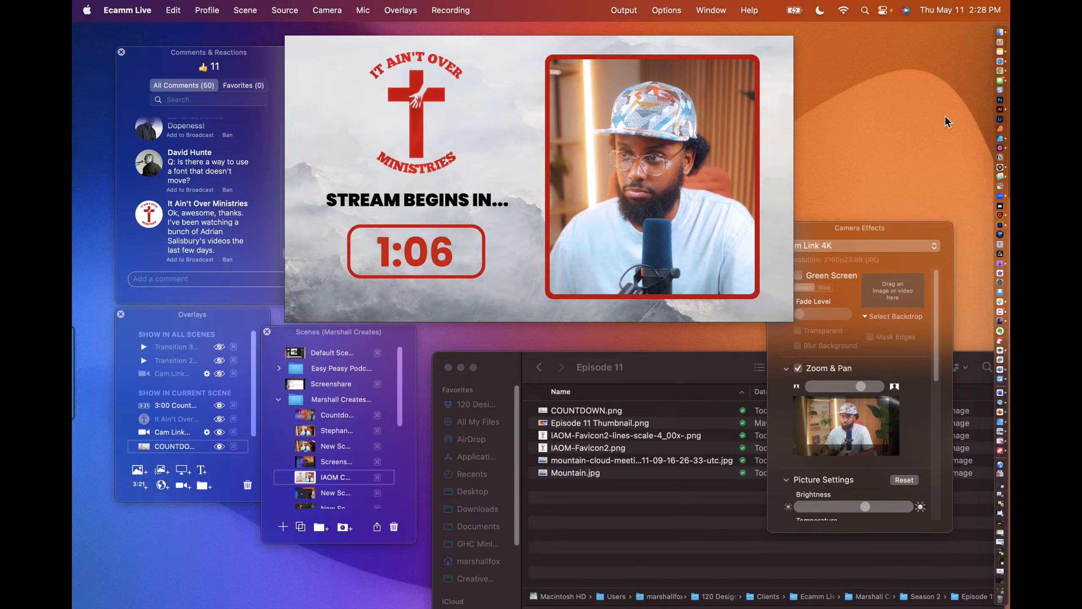
pyautogui.click(1000, 63)
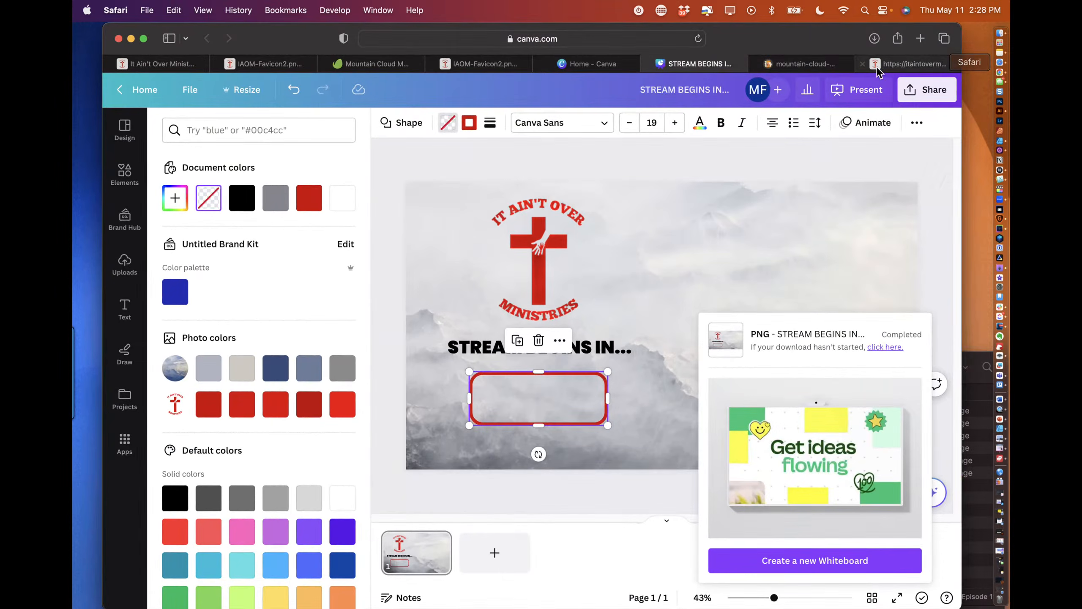
pyautogui.rightClick(1001, 64)
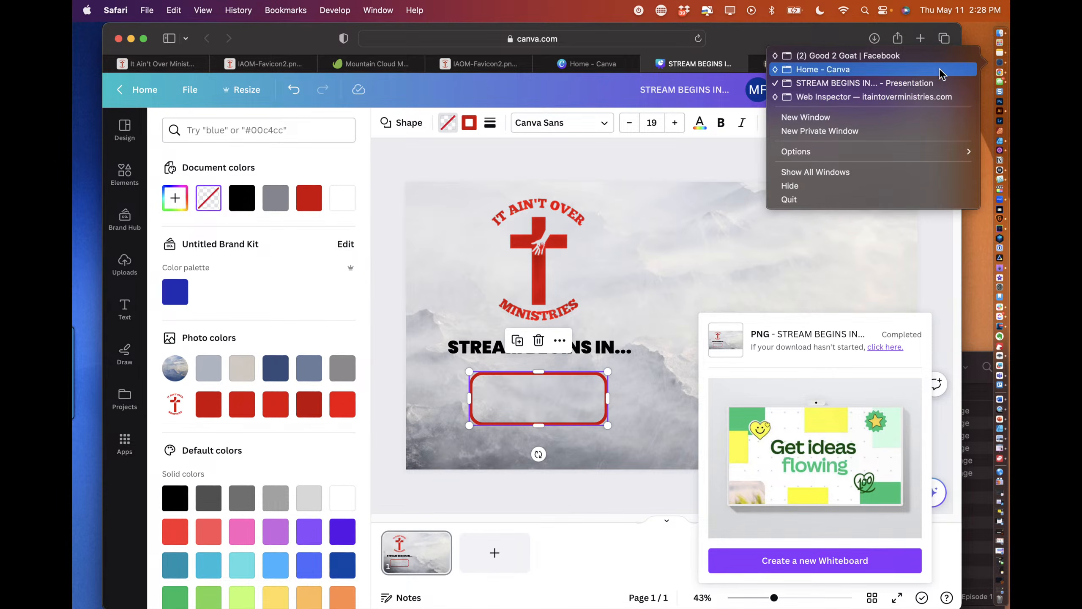
# Step: Close the Web Inspector and preview the itaintoverministries.com background video of the coastal cross, returning it to the start
pyautogui.click(913, 97)
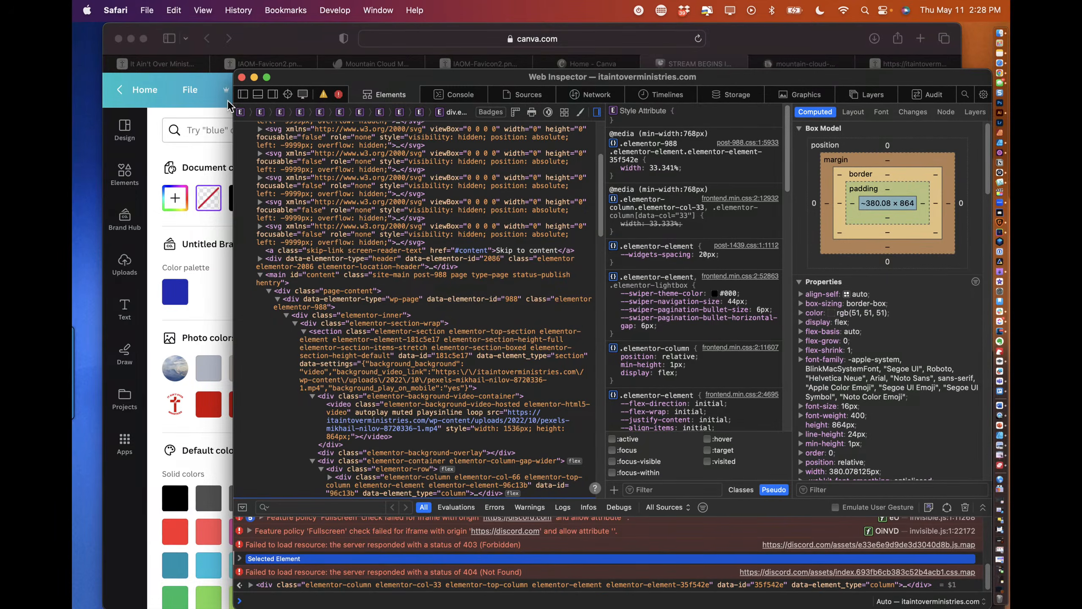
pyautogui.click(242, 77)
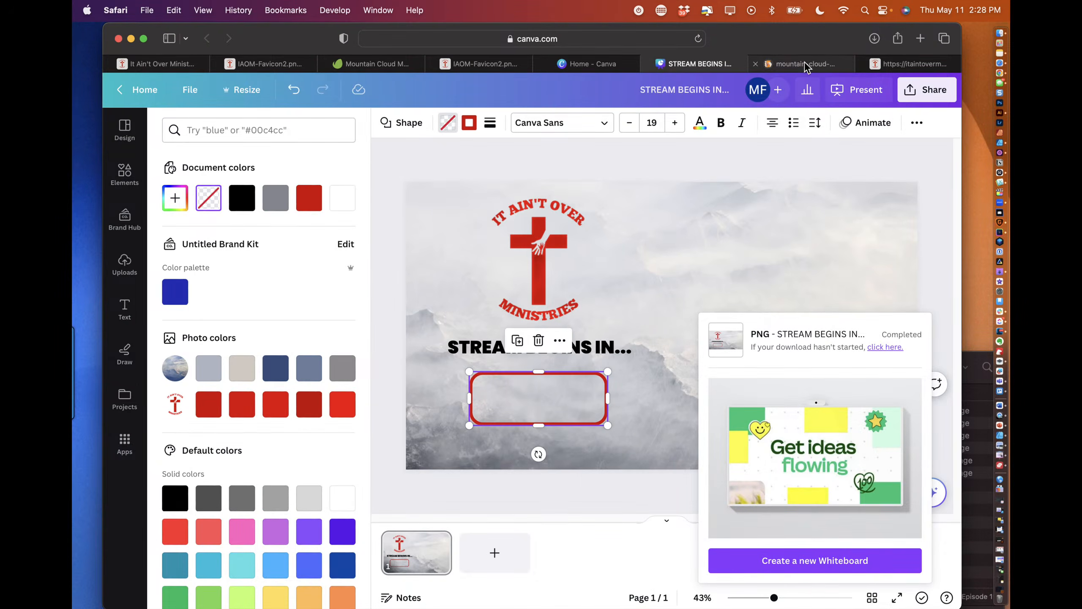
pyautogui.click(804, 63)
pyautogui.click(872, 64)
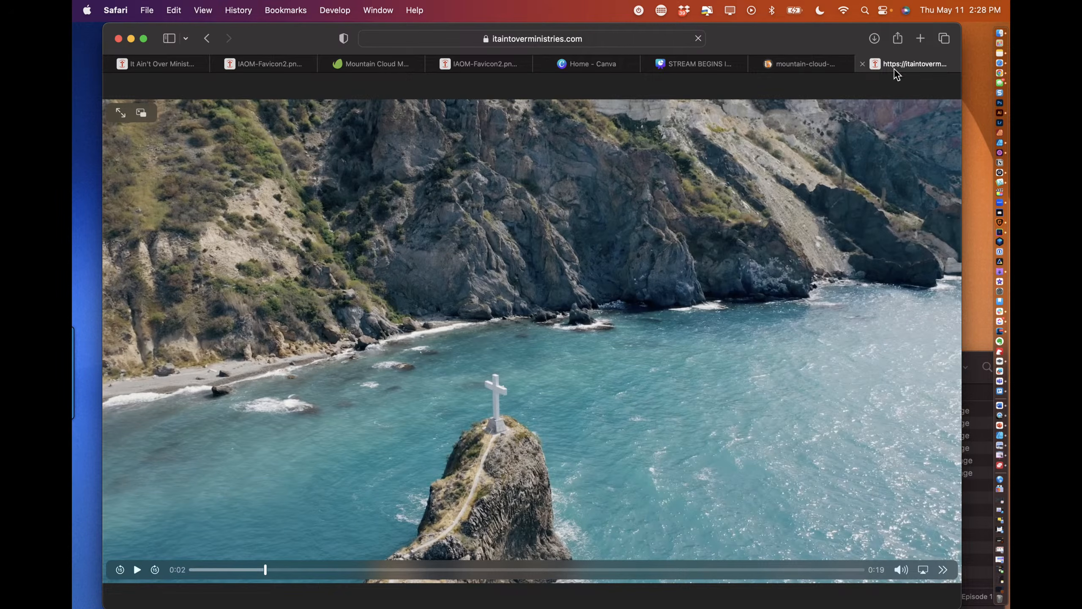
pyautogui.click(137, 571)
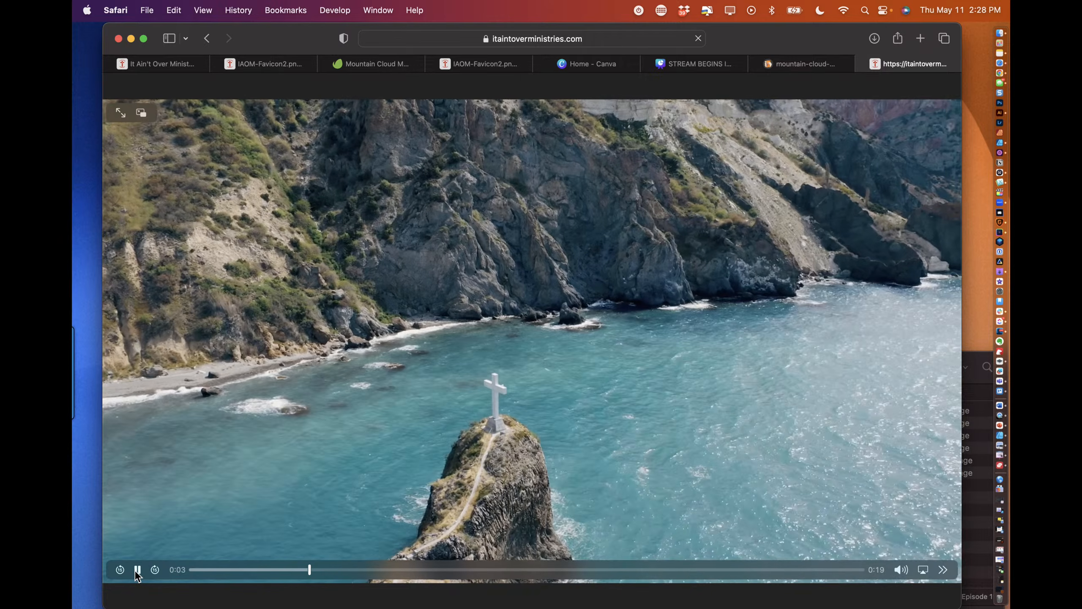
pyautogui.moveTo(381, 570); pyautogui.dragTo(262, 516)
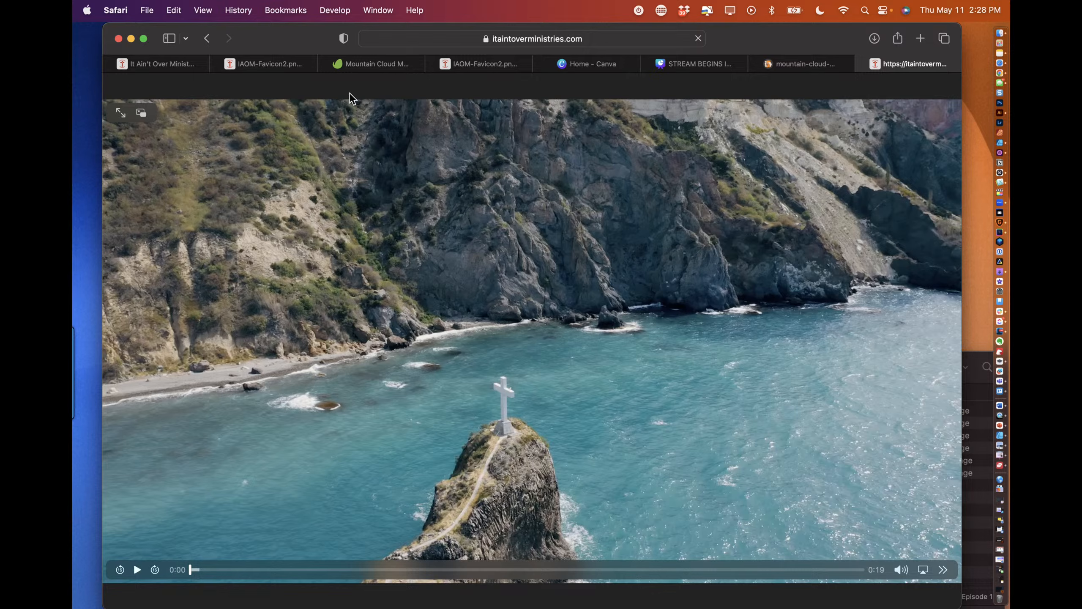
# Step: Download the coastal cross video into the Episode 11 folder, allowing downloads from itaintoverministries.com
pyautogui.rightClick(501, 106)
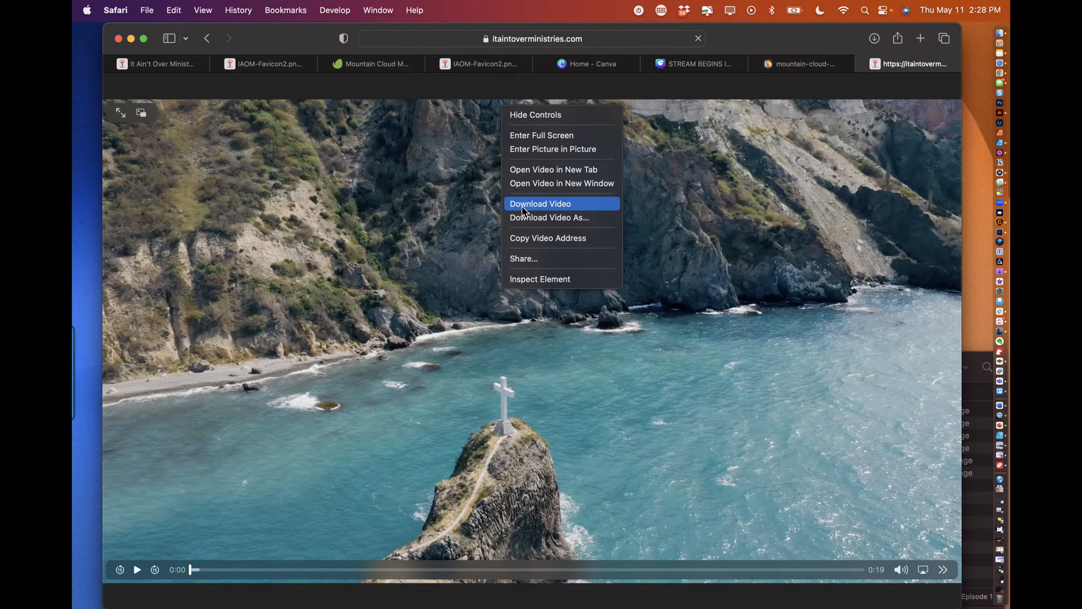
pyautogui.click(522, 218)
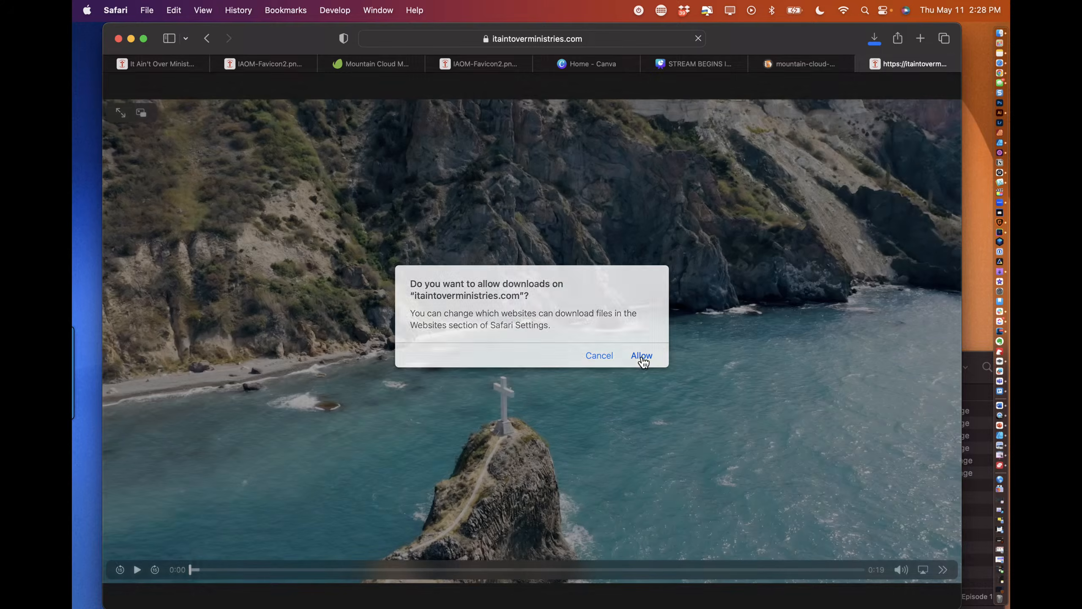
pyautogui.click(640, 355)
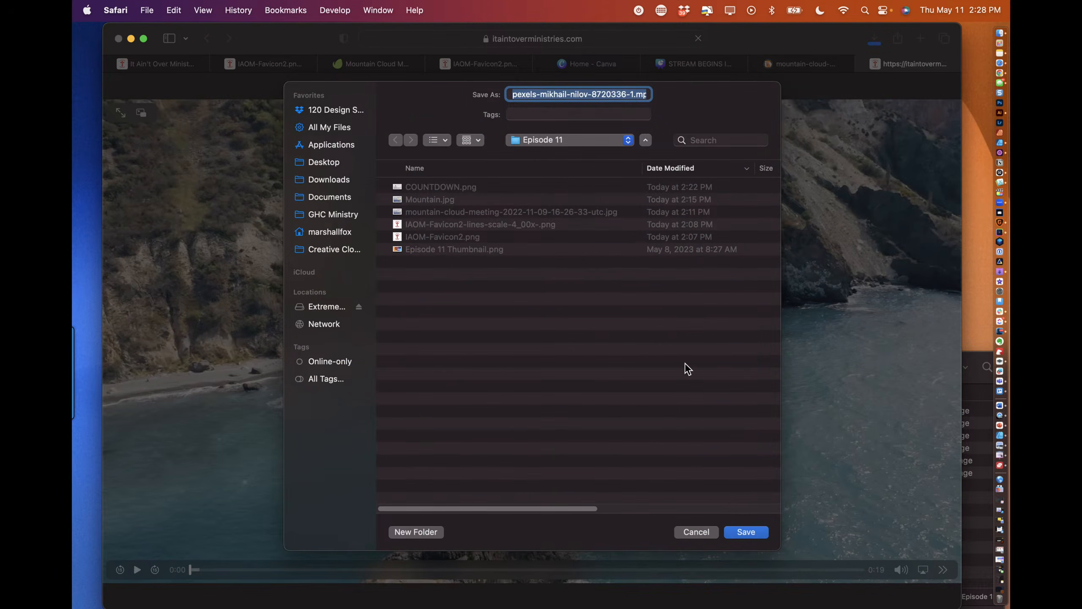
pyautogui.click(742, 532)
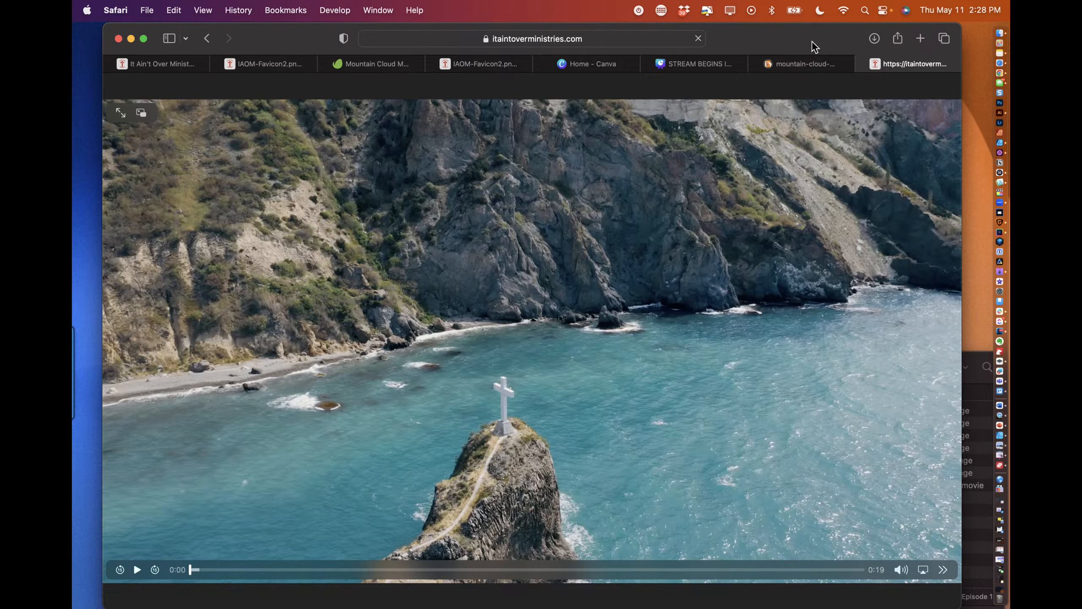
# Step: Move the browser window clear of the Ecamm Live preview and show the viewer comment "Cool" on the broadcast
pyautogui.moveTo(811, 41); pyautogui.dragTo(798, 344)
pyautogui.click(513, 180)
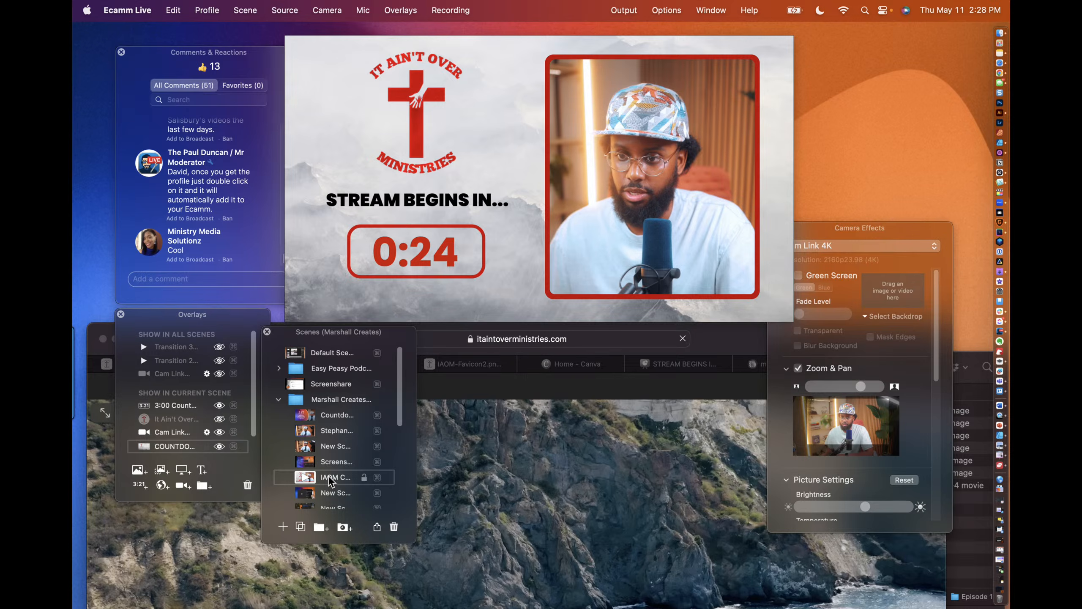
pyautogui.click(190, 259)
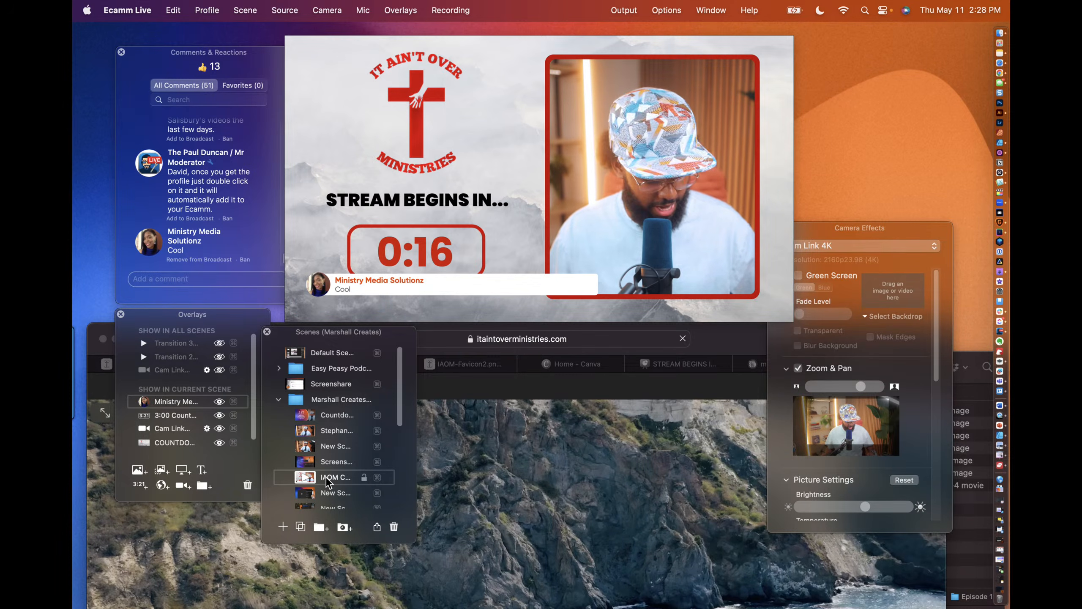
# Step: Duplicate the IAOM countdown scene and hide the COUNTDOWN image overlay in the copy
pyautogui.press('super+d')
pyautogui.click(512, 241)
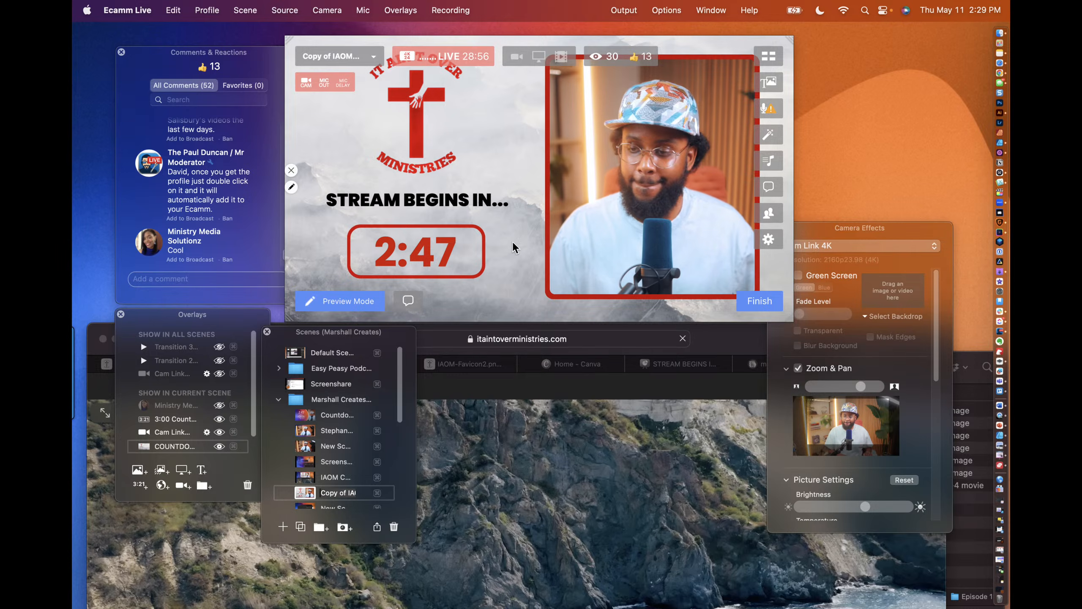
pyautogui.click(219, 447)
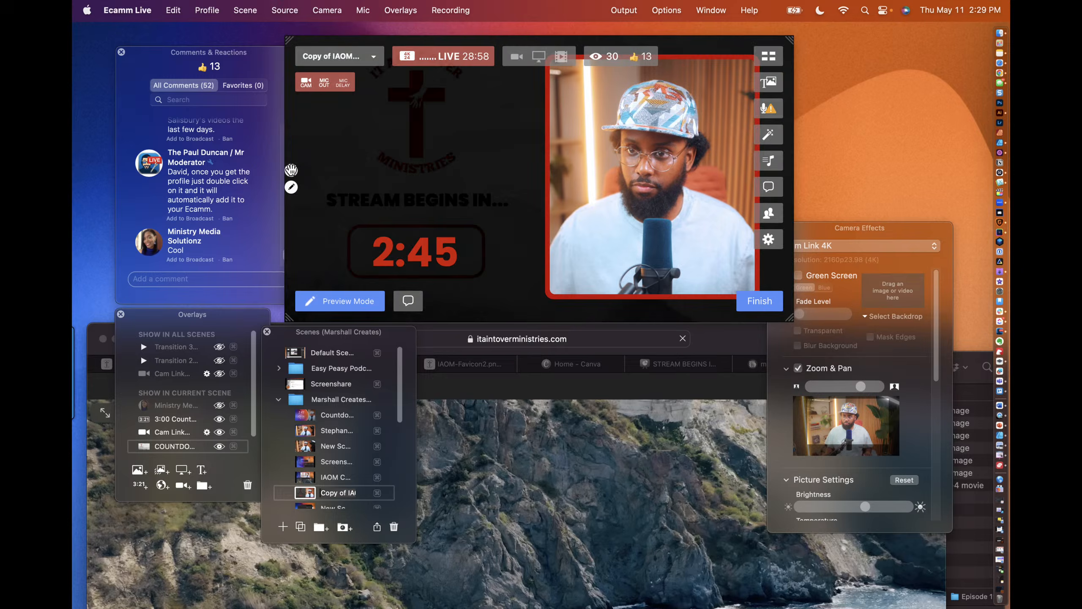
# Step: Add the downloaded Pexels MP4 from the Episode 11 folder as the scene's background video and close its camera picture-in-picture
pyautogui.click(1000, 33)
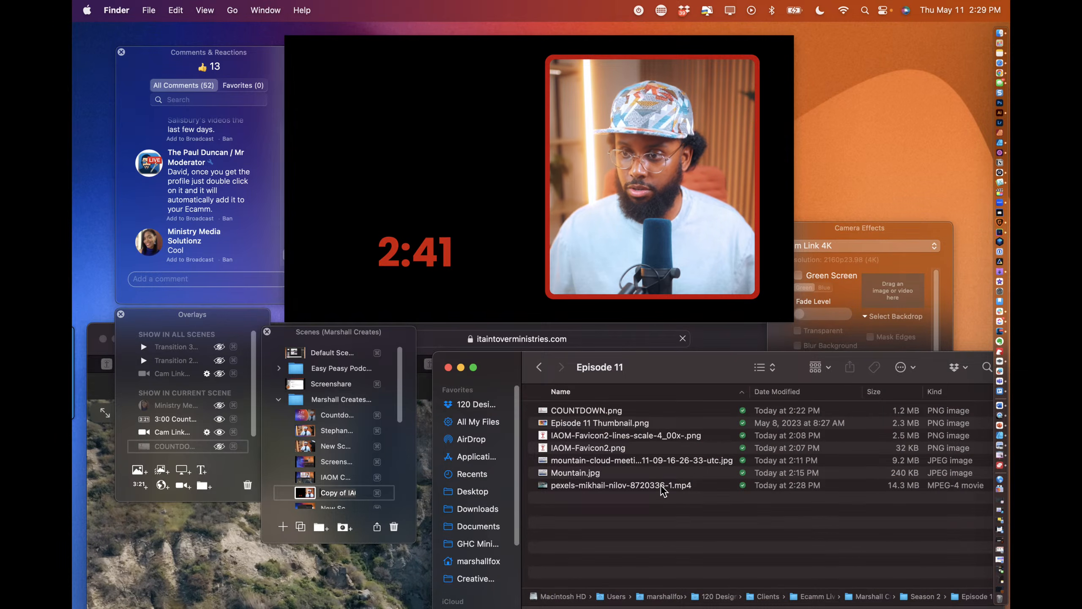
pyautogui.moveTo(658, 485); pyautogui.dragTo(492, 199)
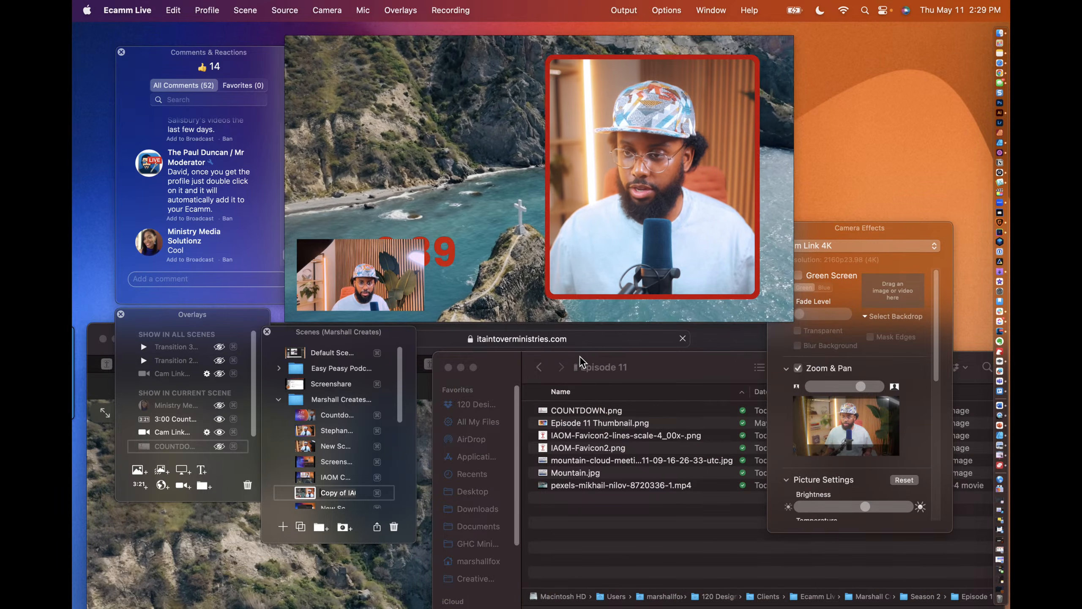
pyautogui.moveTo(306, 251)
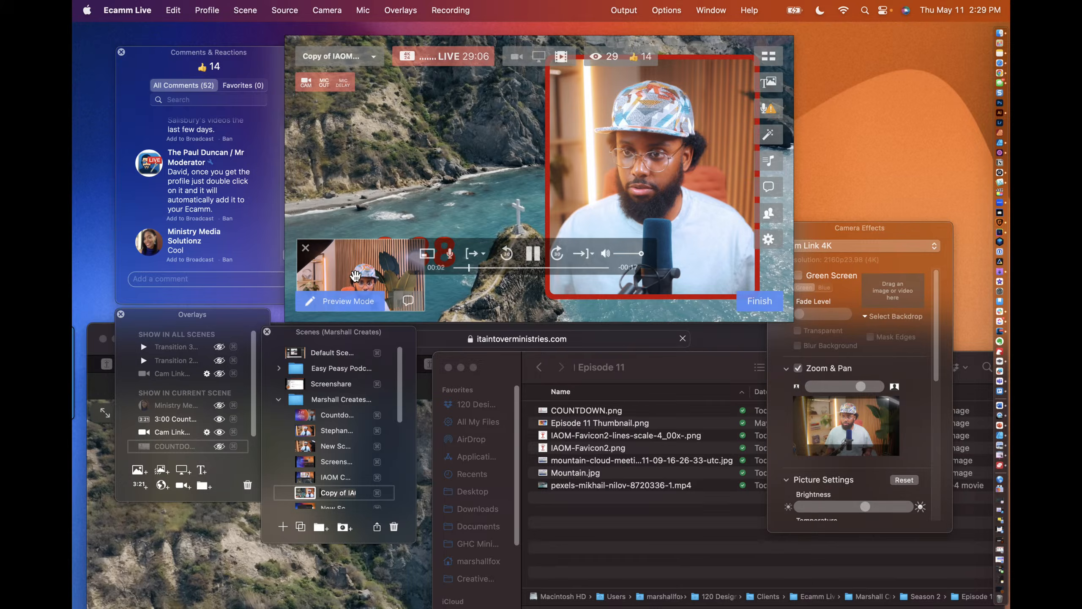
pyautogui.click(306, 249)
# Step: Show the sound levels beside the broadcast preview and narrow the camera overlay from its left edge
pyautogui.click(768, 109)
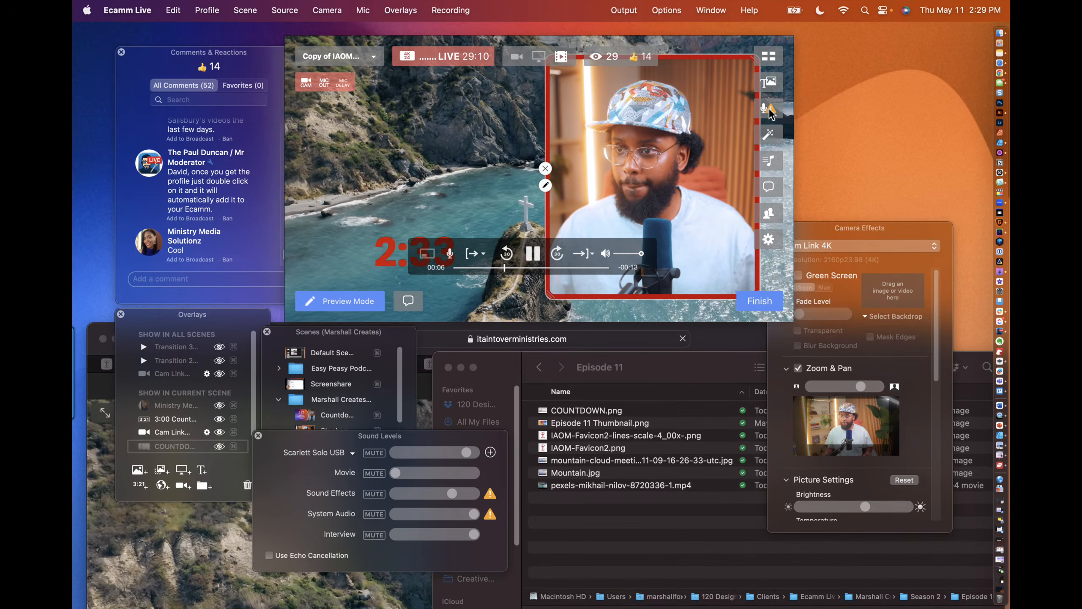
pyautogui.moveTo(331, 437); pyautogui.dragTo(759, 232)
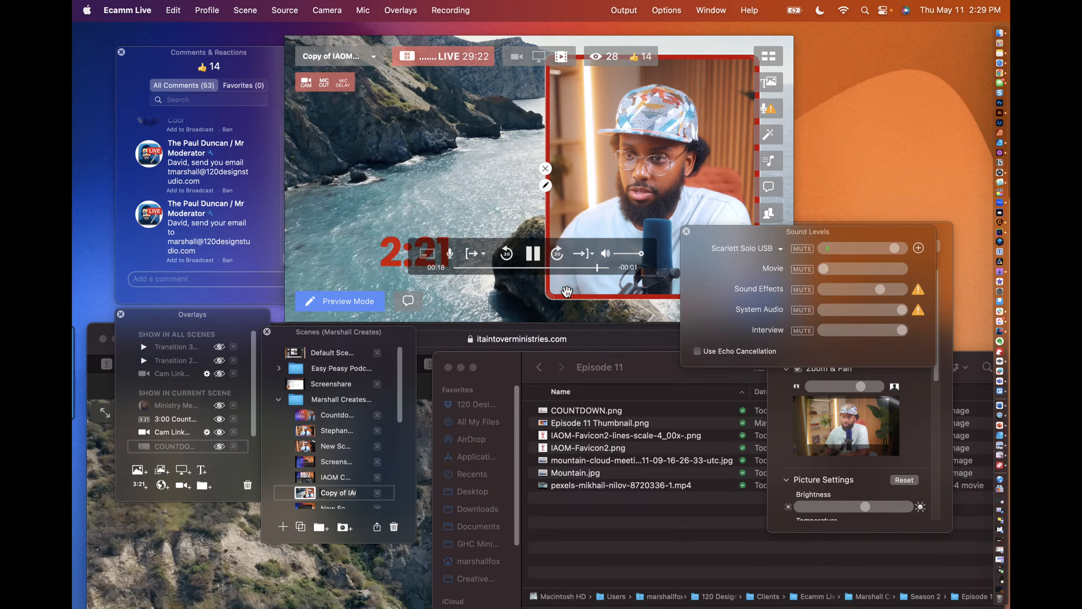
pyautogui.moveTo(555, 297); pyautogui.dragTo(593, 297)
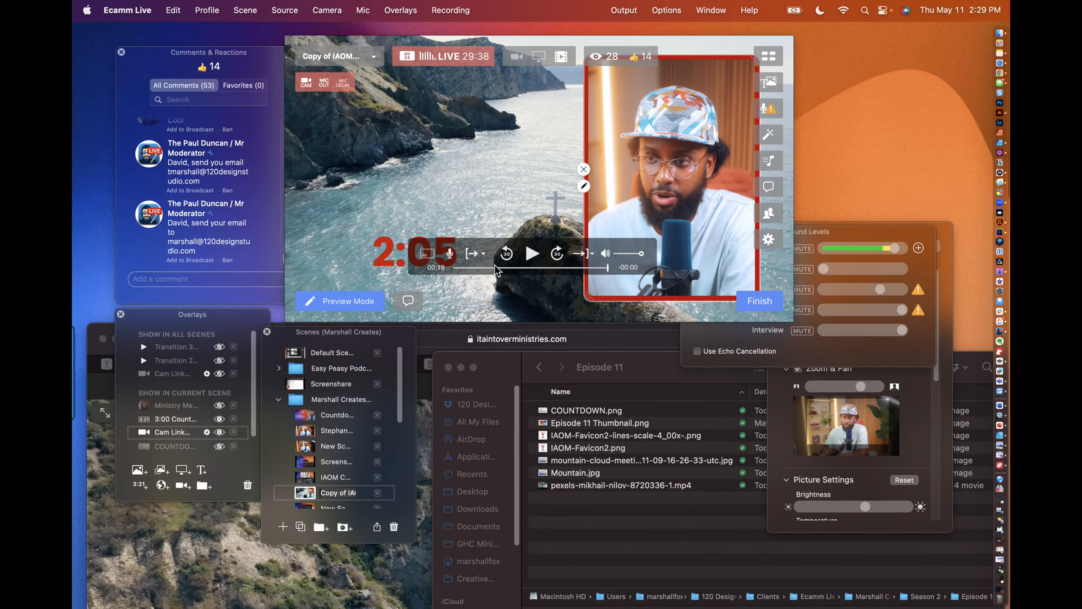
# Step: Set the background video to loop when it ends, and play it from near its end to check the loop
pyautogui.click(588, 254)
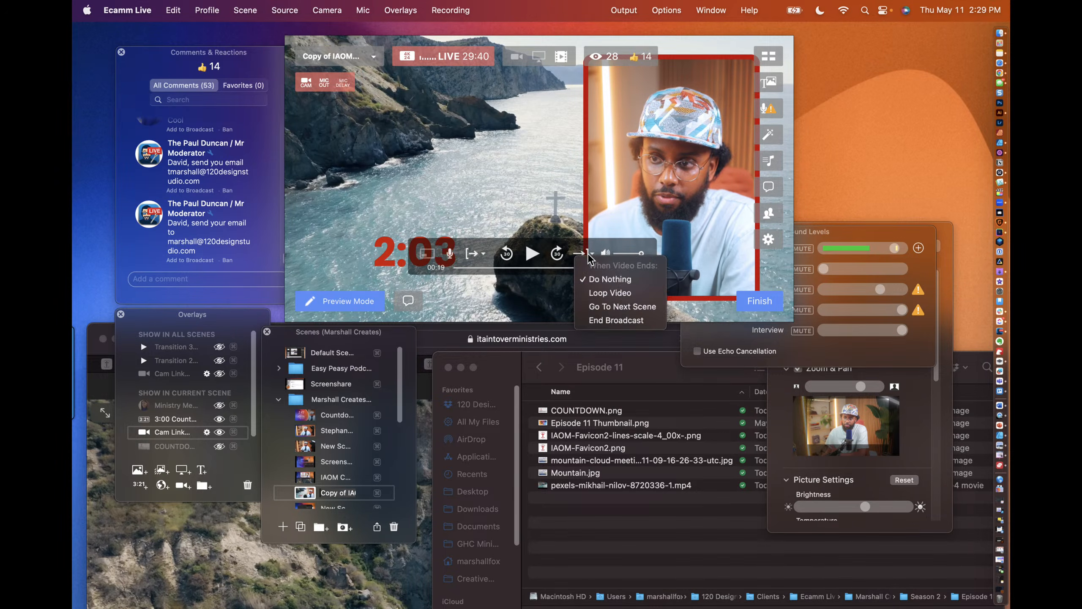
pyautogui.click(593, 293)
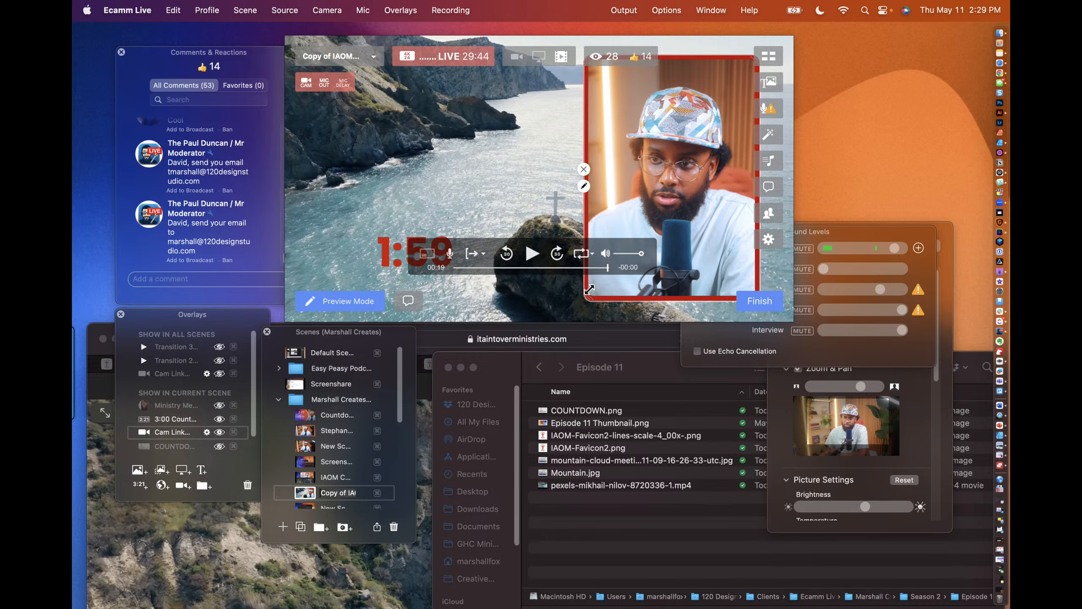
pyautogui.click(531, 253)
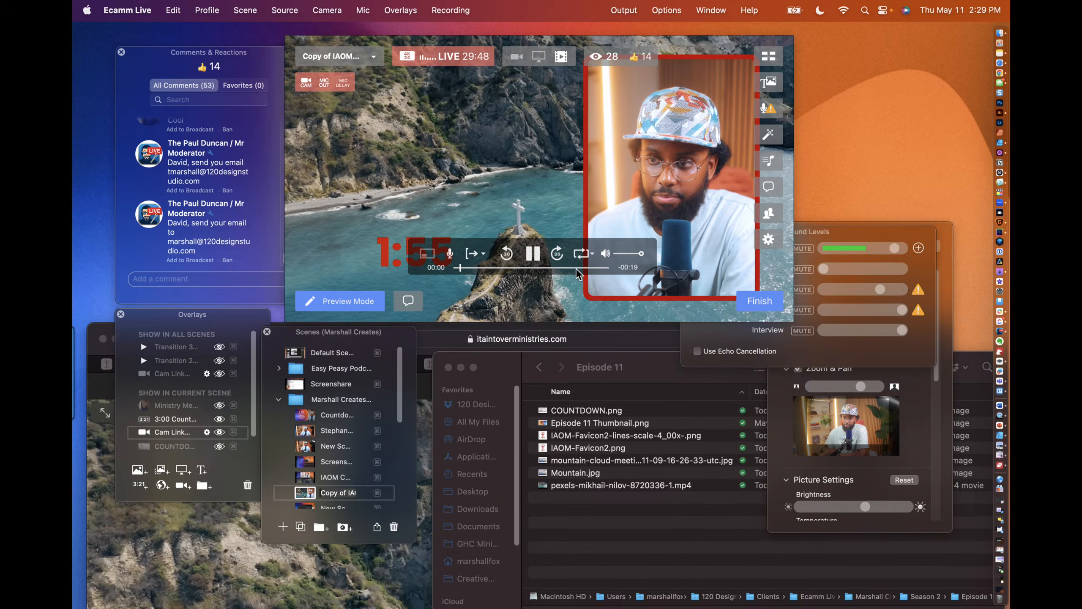
pyautogui.click(591, 267)
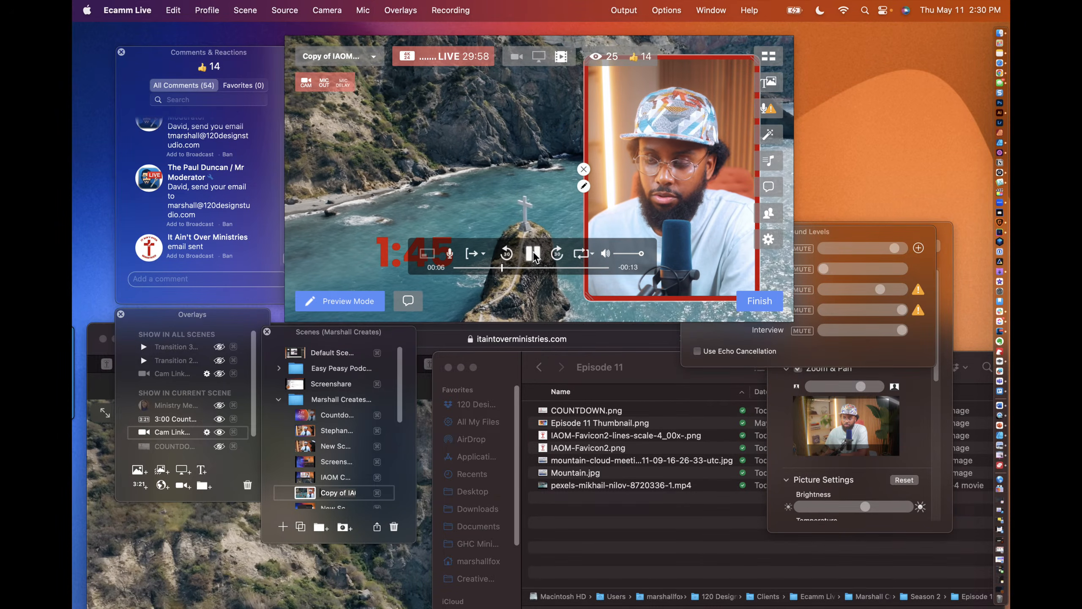
# Step: Launch iMovie and minimize the browser window
pyautogui.click(863, 10)
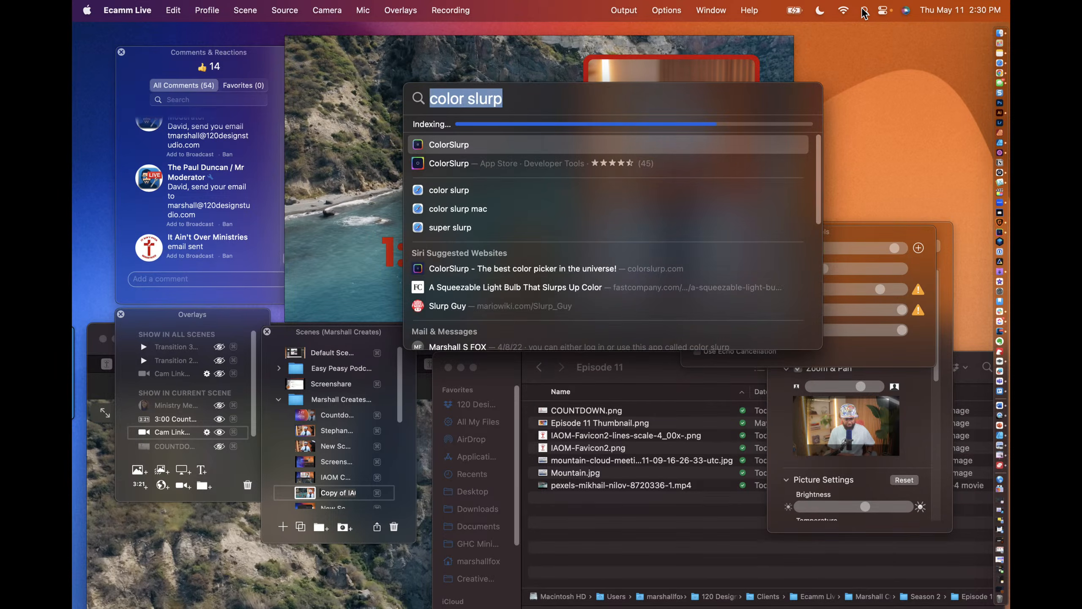
pyautogui.write('imovie')
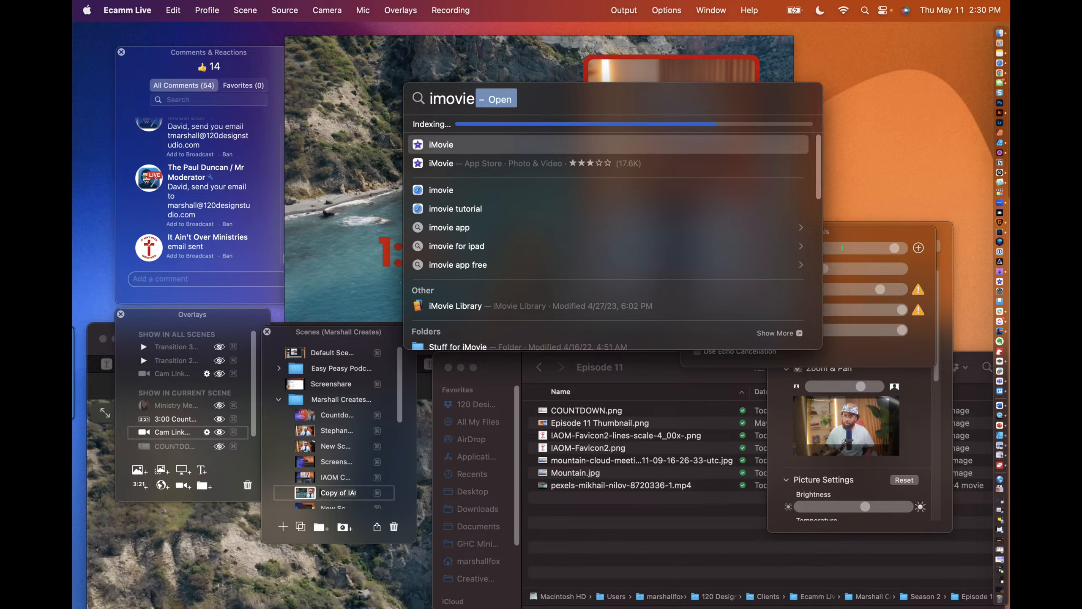
pyautogui.press('Return')
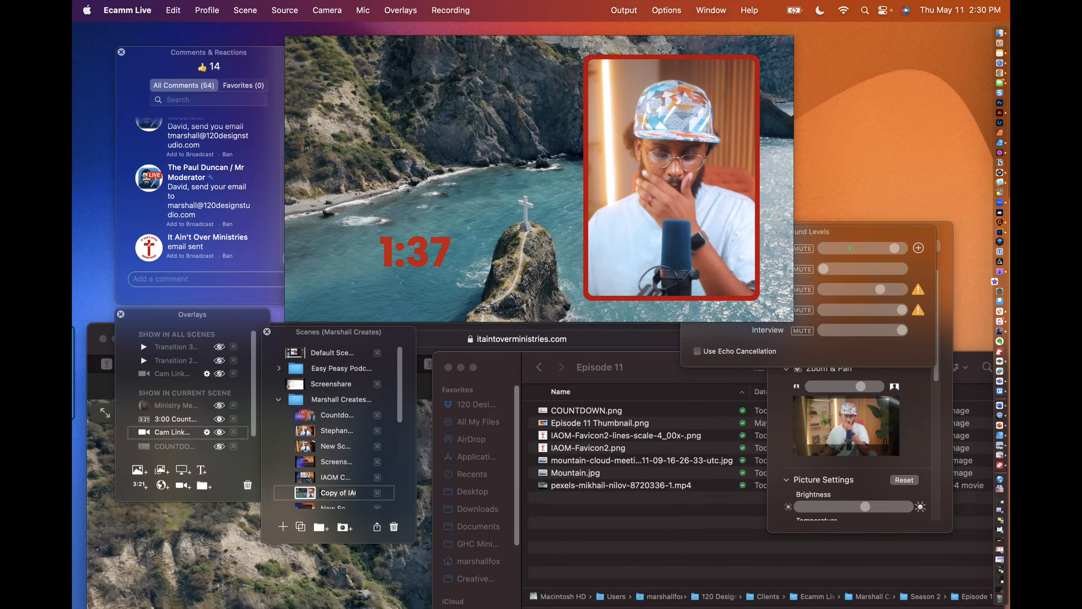
pyautogui.moveTo(546, 159)
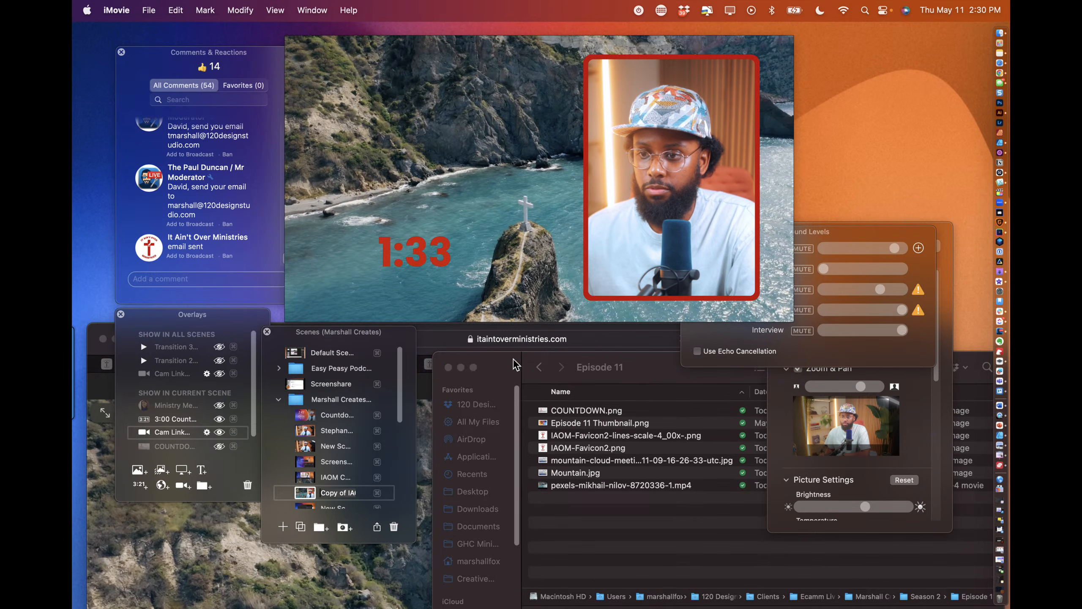
pyautogui.click(431, 335)
pyautogui.click(115, 339)
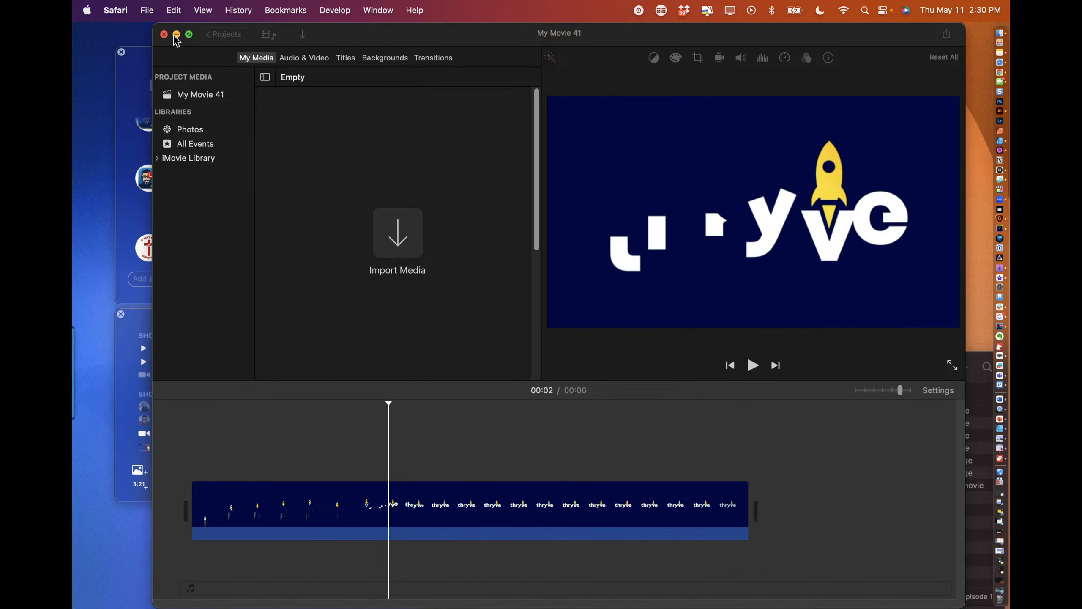
# Step: Save the open project as My Movie 41 and create a new movie project
pyautogui.click(225, 38)
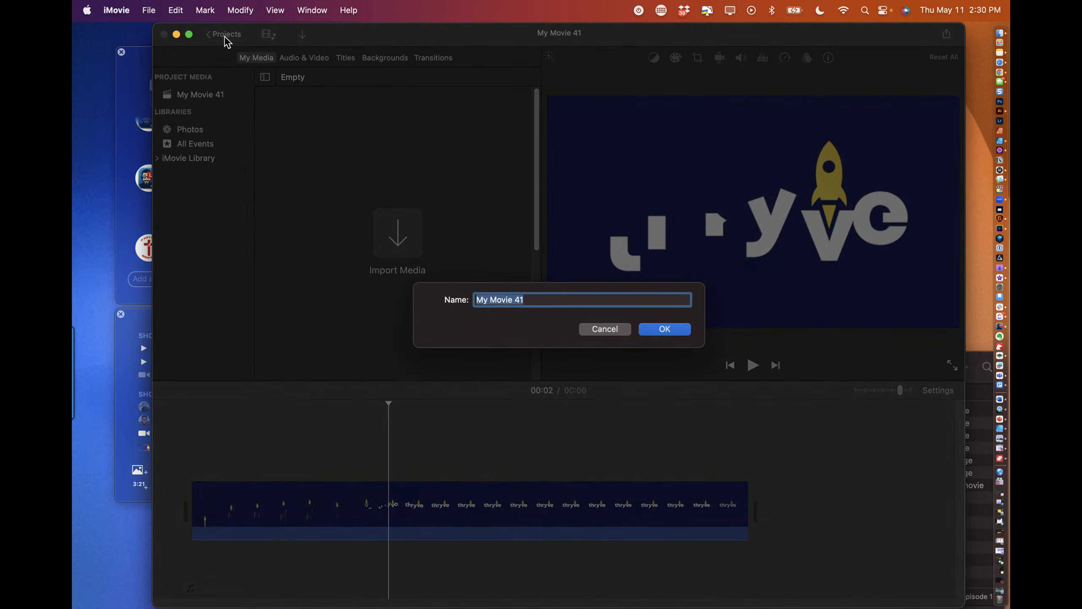
pyautogui.click(663, 328)
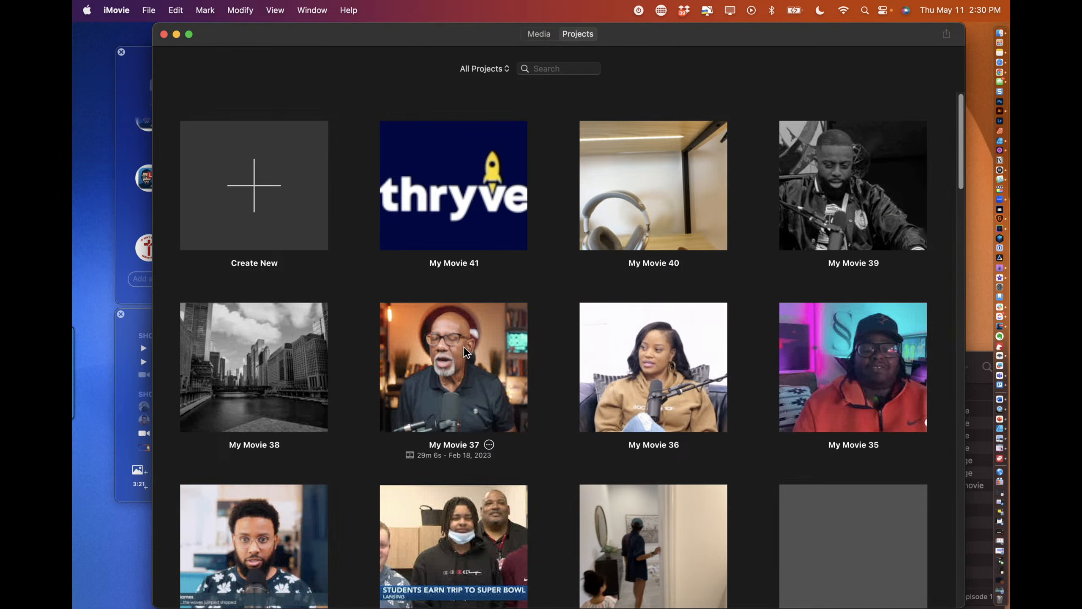
pyautogui.click(220, 187)
pyautogui.click(201, 251)
# Step: Place the downloaded Pexels MP4 from the Episode 11 folder in the new movie's timeline
pyautogui.click(1001, 34)
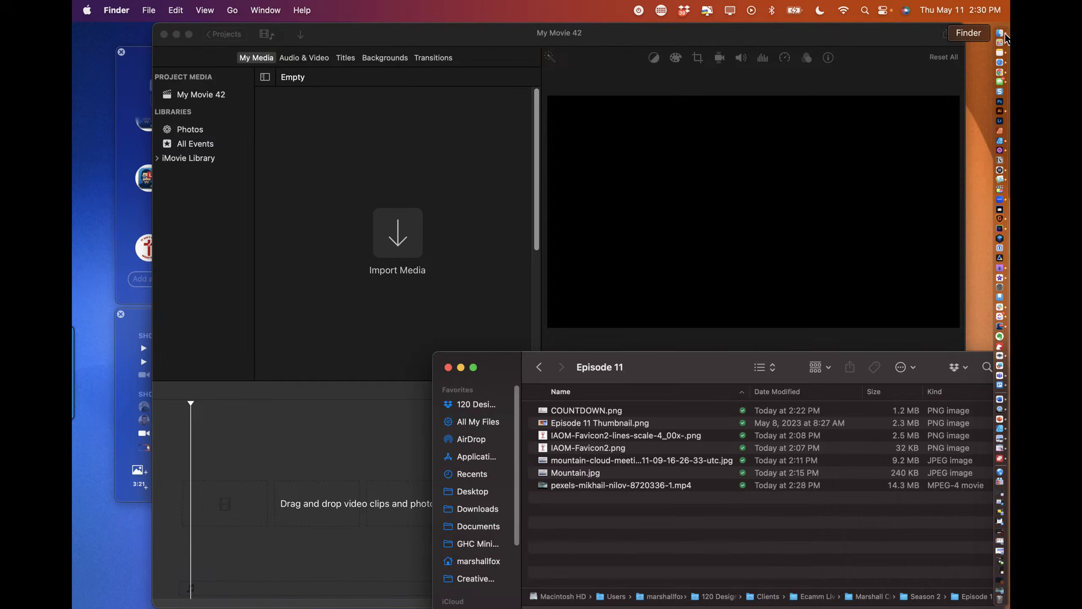
pyautogui.click(656, 486)
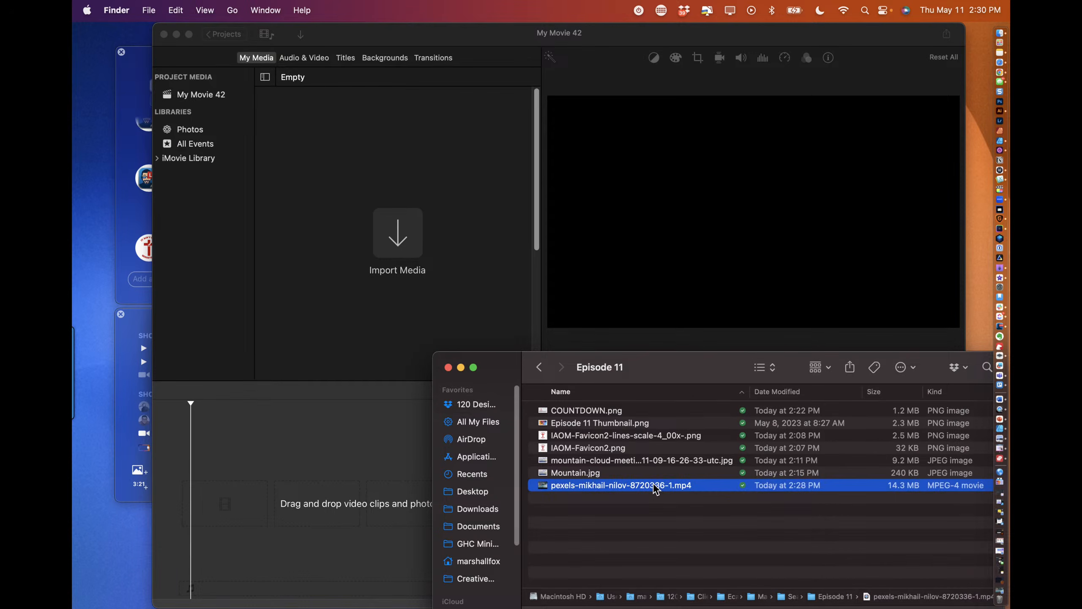
pyautogui.moveTo(651, 484); pyautogui.dragTo(352, 490)
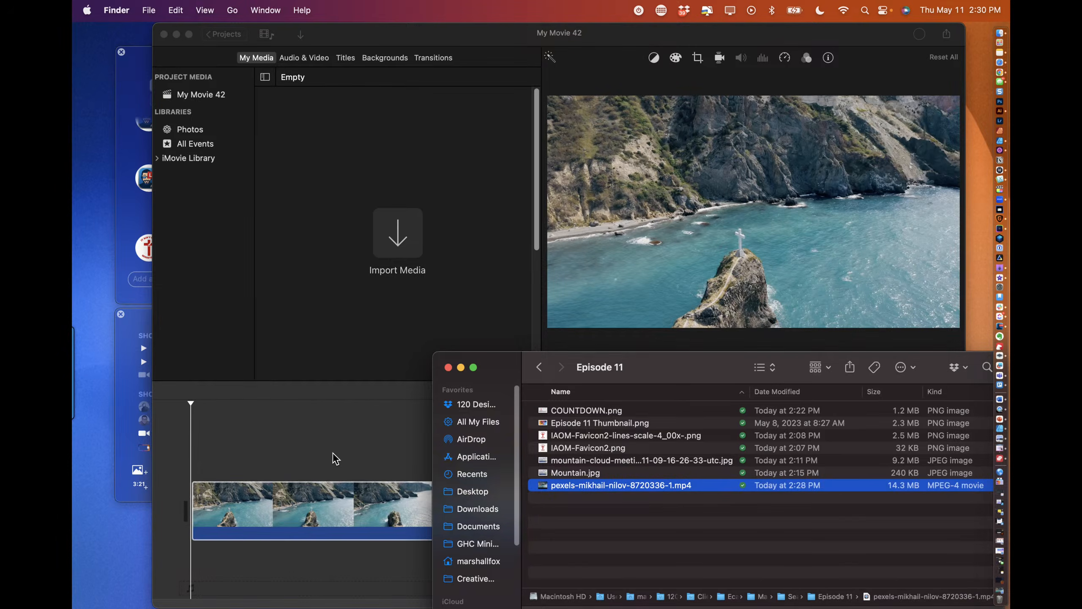
# Step: Turn the coastal clip fully black and white with color correction, and brighten its darker tones and midtones
pyautogui.click(399, 508)
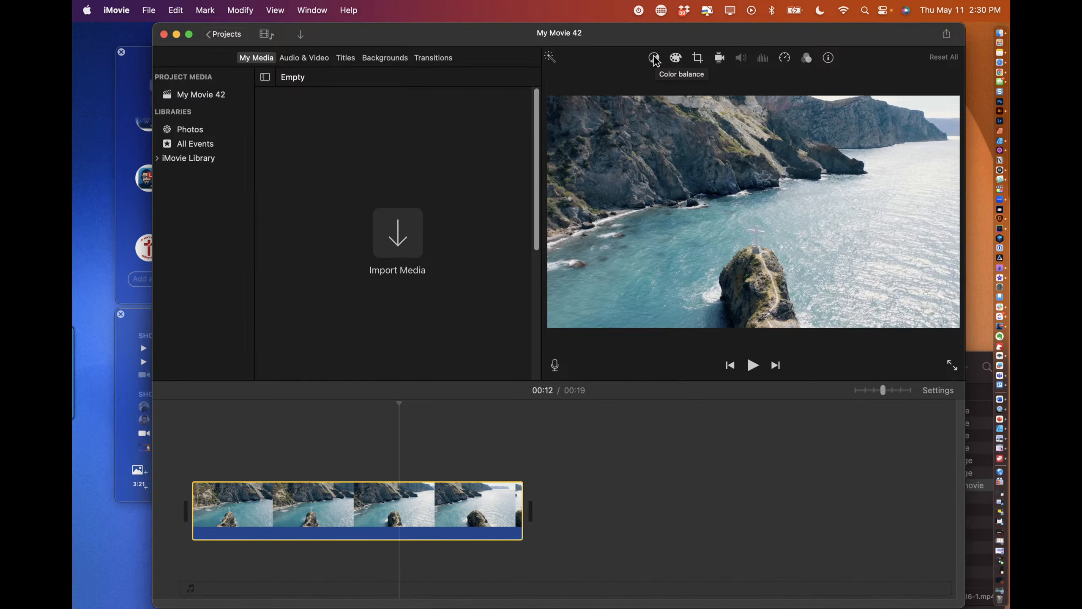
pyautogui.click(675, 58)
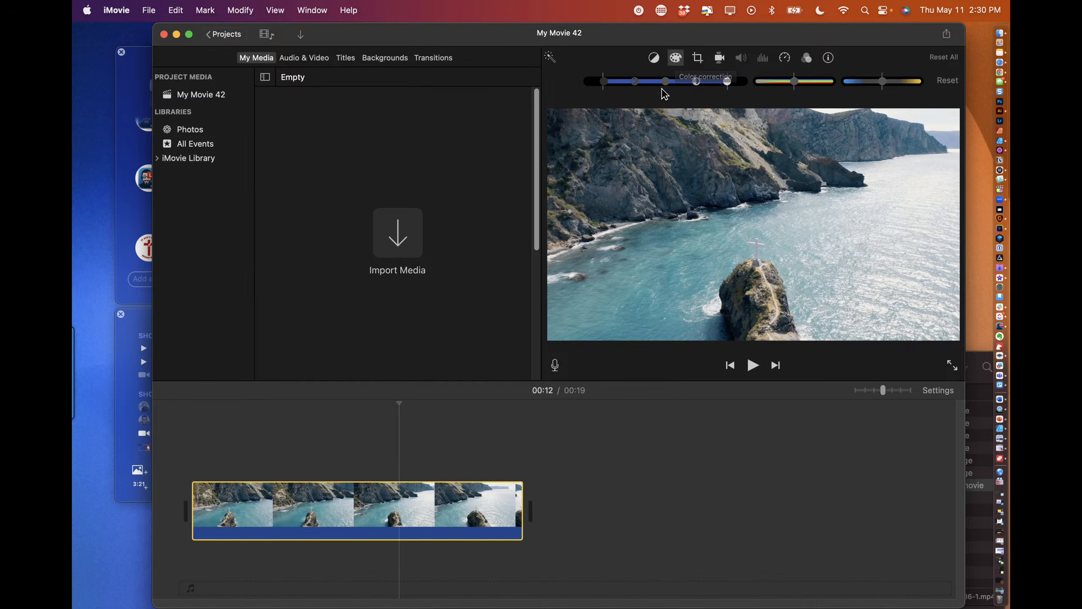
pyautogui.moveTo(793, 86); pyautogui.dragTo(750, 89)
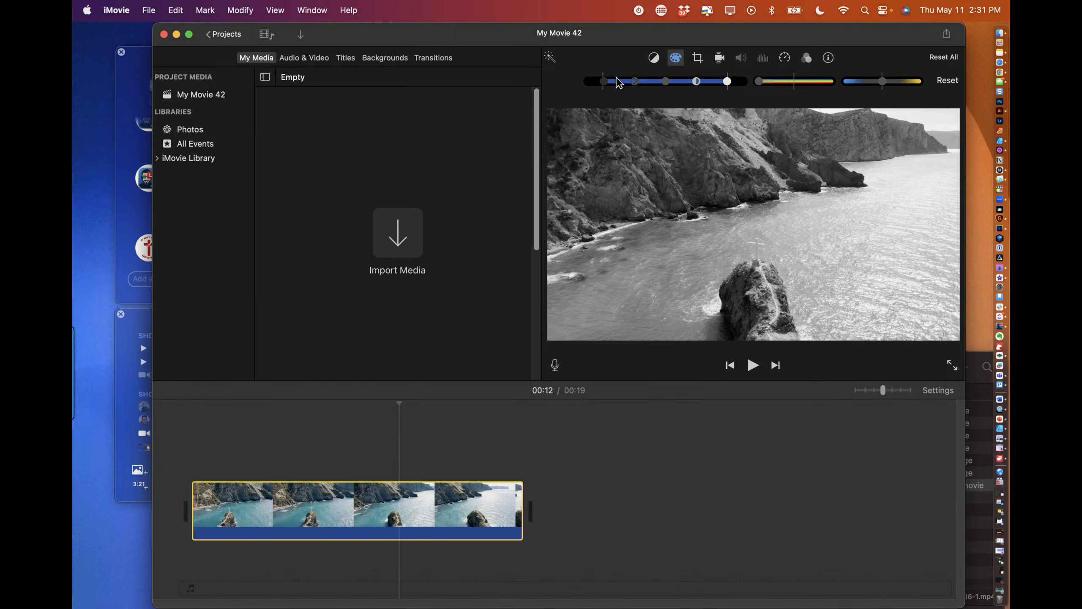
pyautogui.moveTo(605, 86); pyautogui.dragTo(729, 83)
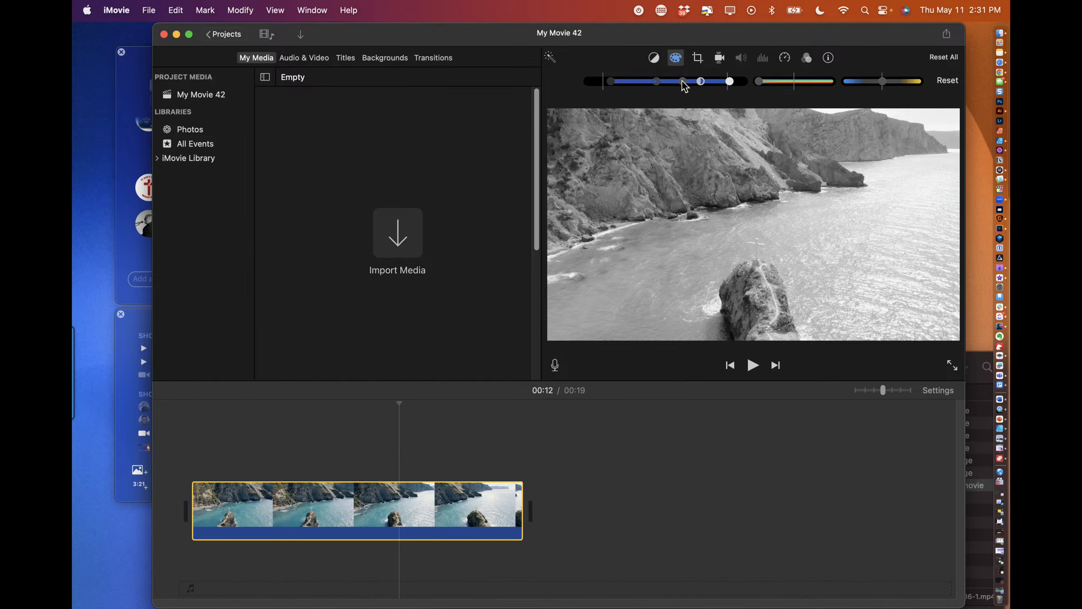
# Step: Show the viewer's comment about fixed-width fonts on the Ecamm Live broadcast and remove it again
pyautogui.click(125, 250)
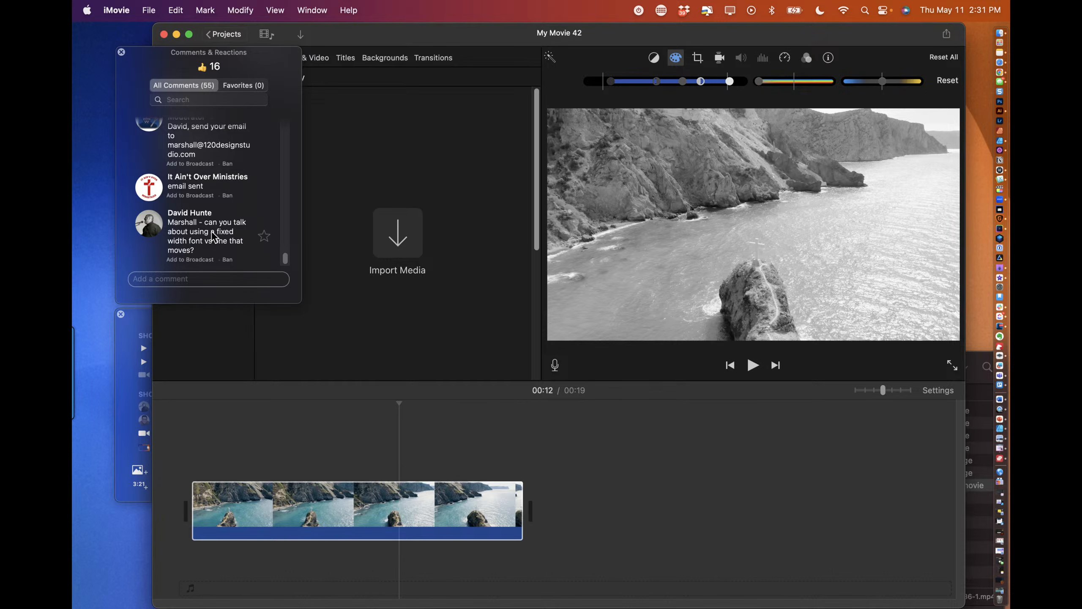
pyautogui.click(193, 258)
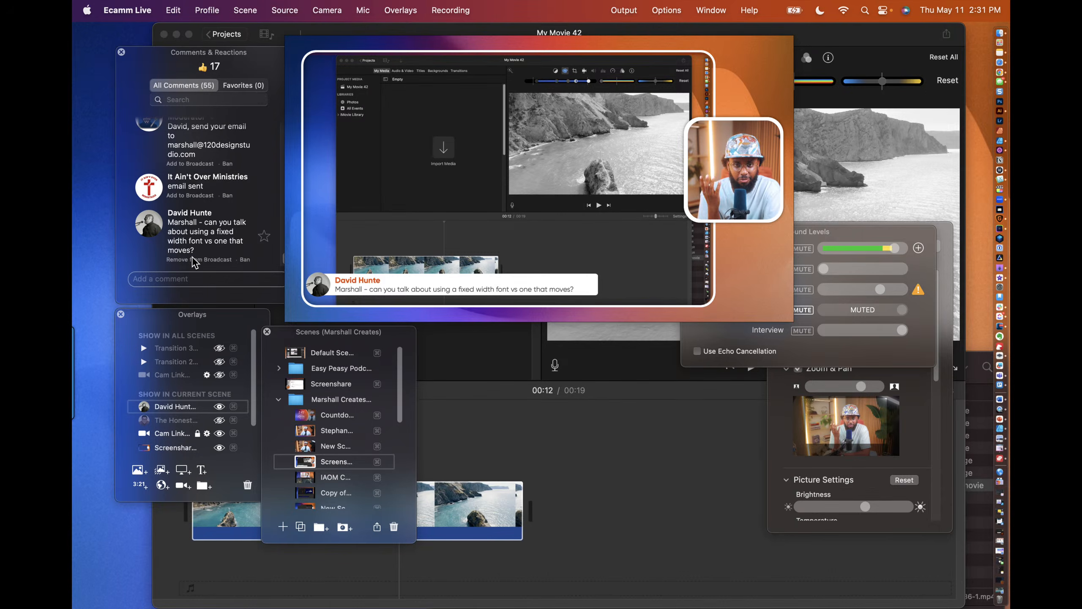
pyautogui.click(194, 259)
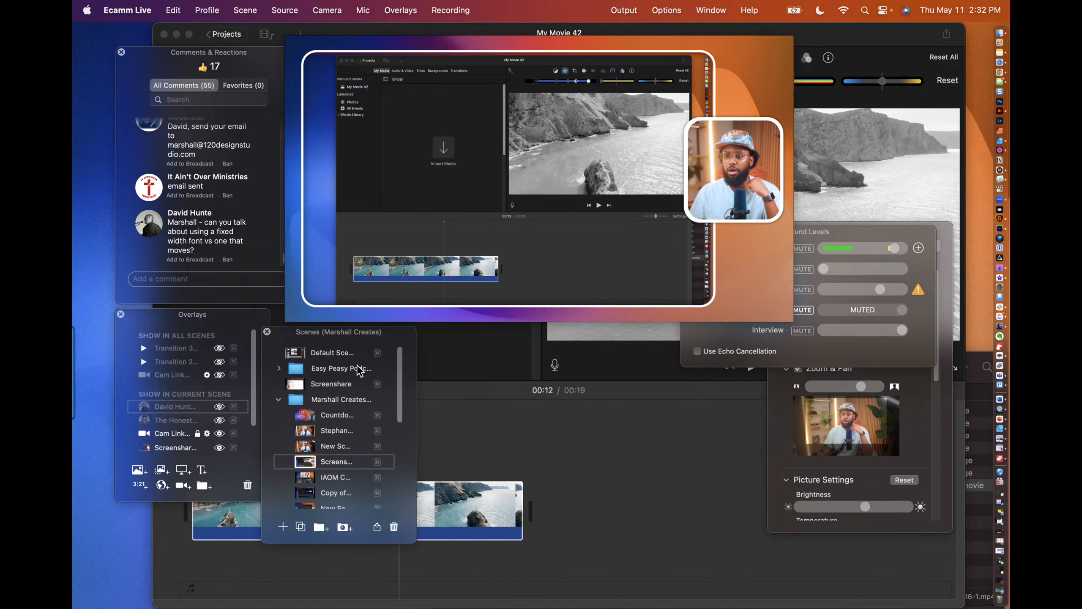
# Step: Switch to Canva in Safari and create a blank Presentation (16:9) design
pyautogui.click(1000, 63)
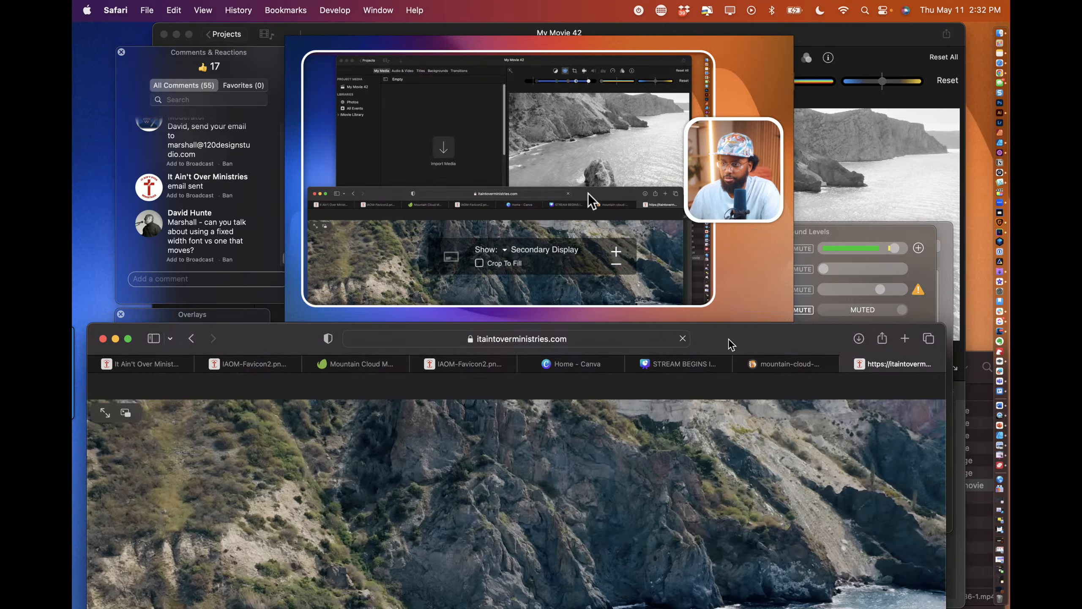
pyautogui.moveTo(724, 343); pyautogui.dragTo(735, 54)
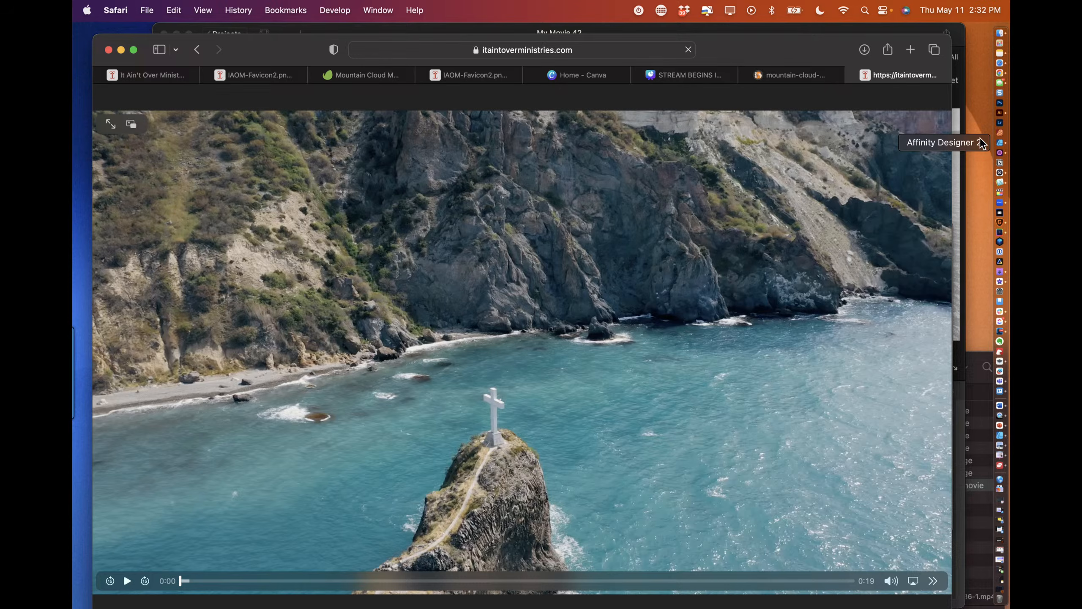
pyautogui.click(587, 74)
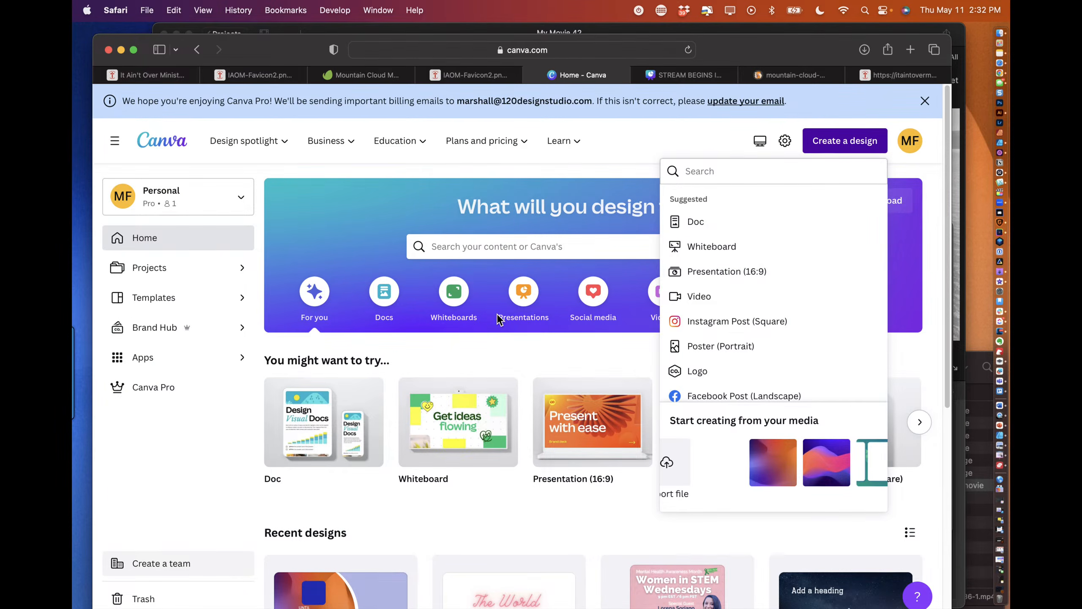
pyautogui.click(727, 277)
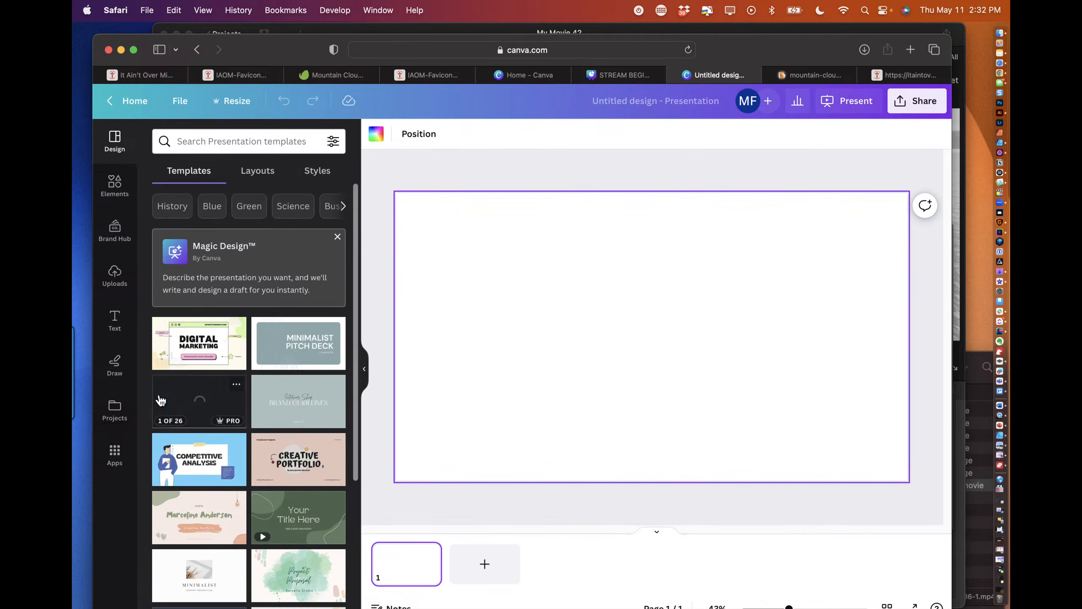
pyautogui.click(418, 140)
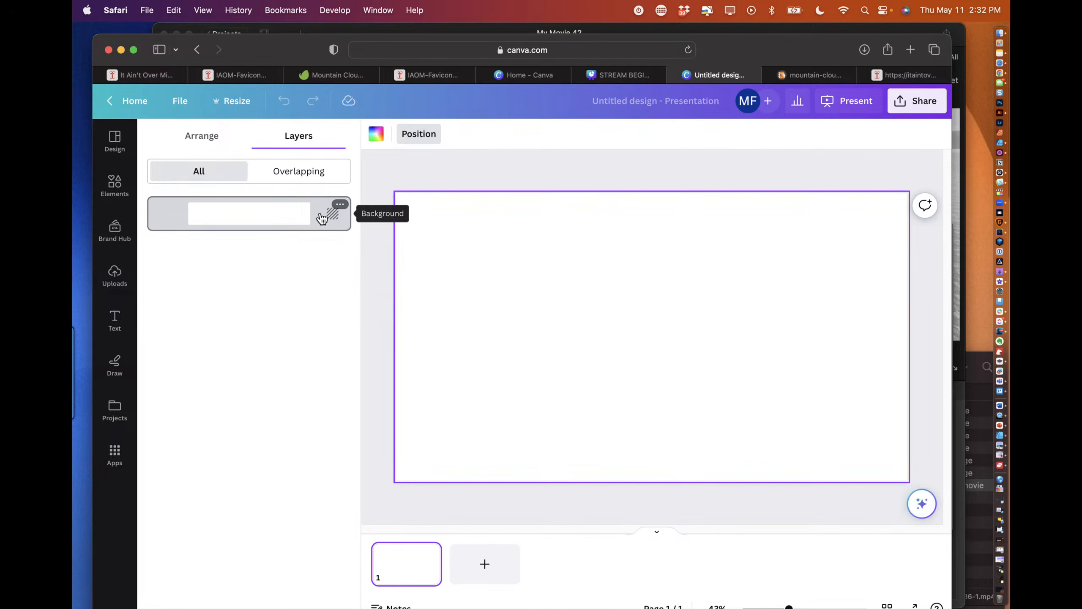
pyautogui.click(340, 205)
pyautogui.click(296, 227)
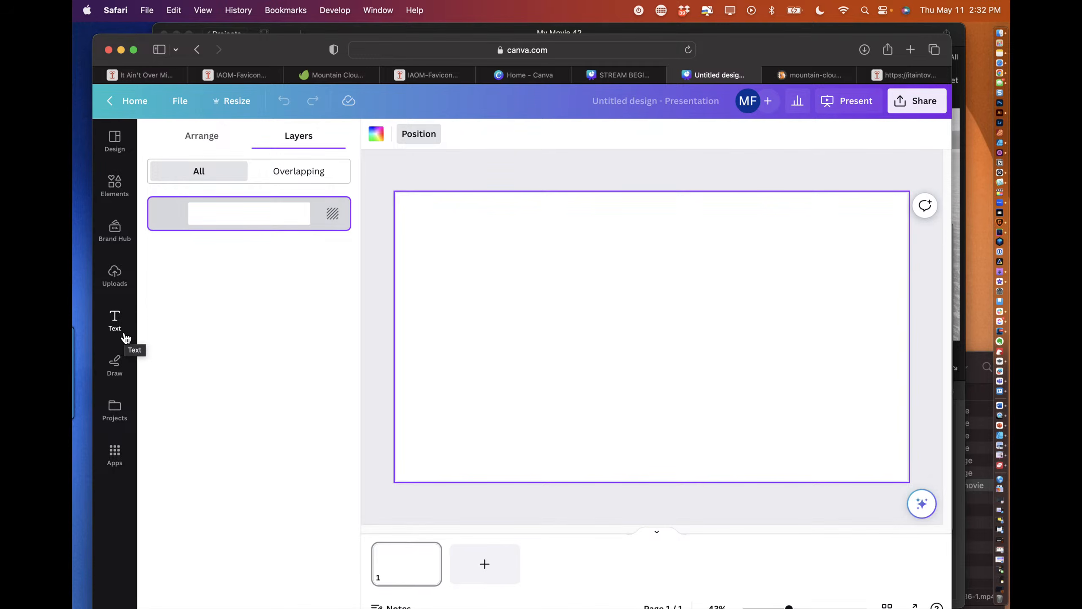
# Step: Add a square shape and stretch it from the upper-left to the lower-right corner so it covers nearly the whole page
pyautogui.click(115, 185)
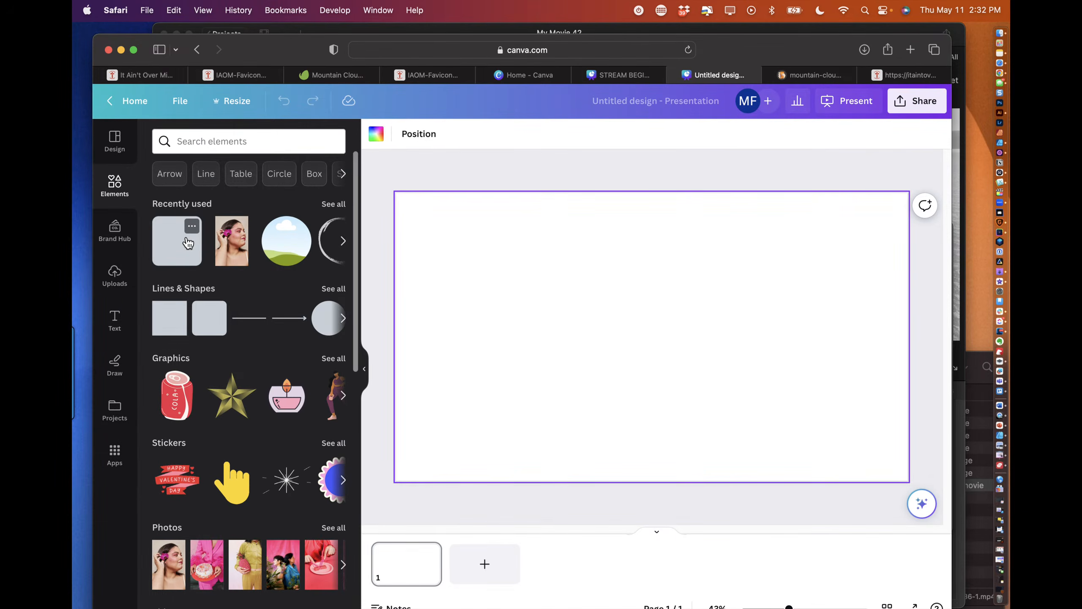
pyautogui.click(167, 331)
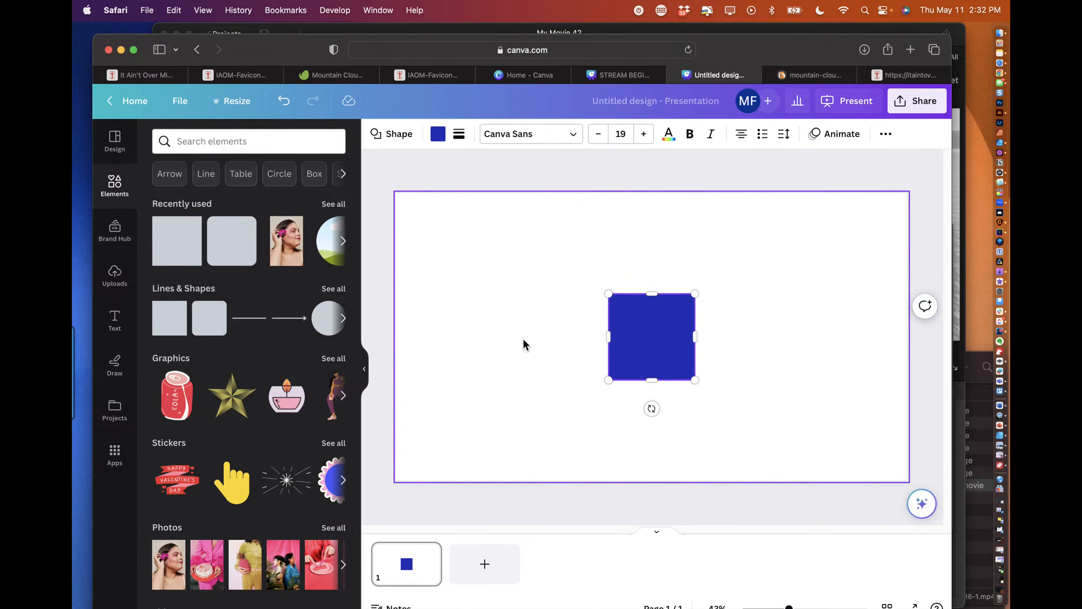
pyautogui.moveTo(662, 328); pyautogui.dragTo(449, 228)
pyautogui.moveTo(484, 278); pyautogui.dragTo(907, 480)
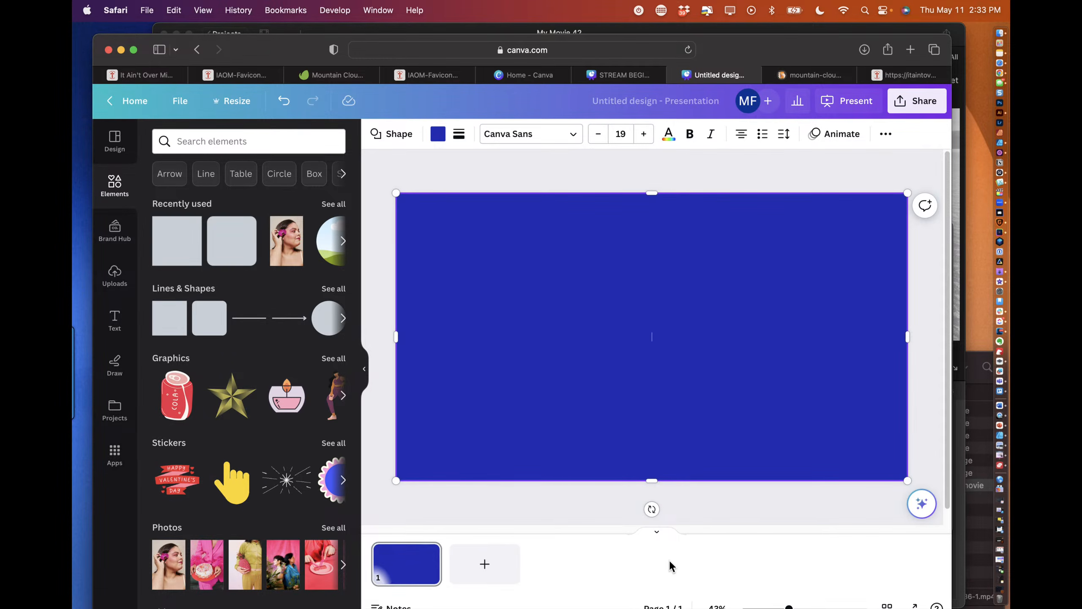
pyautogui.doubleClick(635, 290)
pyautogui.moveTo(734, 39); pyautogui.dragTo(733, 28)
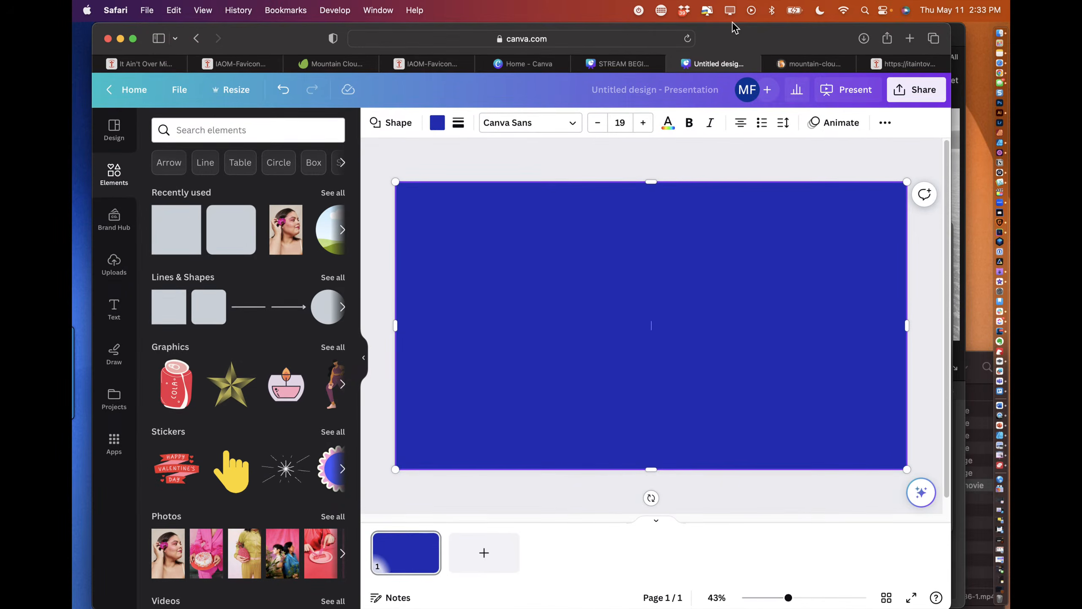
pyautogui.moveTo(789, 598)
pyautogui.mouseDown()
pyautogui.moveTo(764, 598)
pyautogui.moveTo(788, 597)
pyautogui.mouseUp()
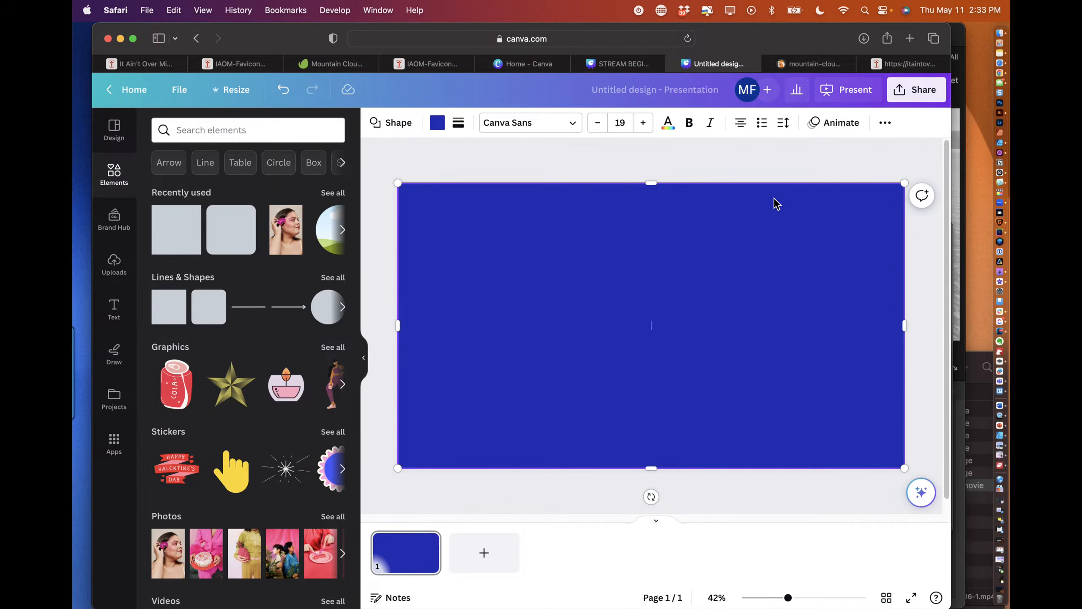
# Step: Set the large rectangle's transparency to 50
pyautogui.click(885, 122)
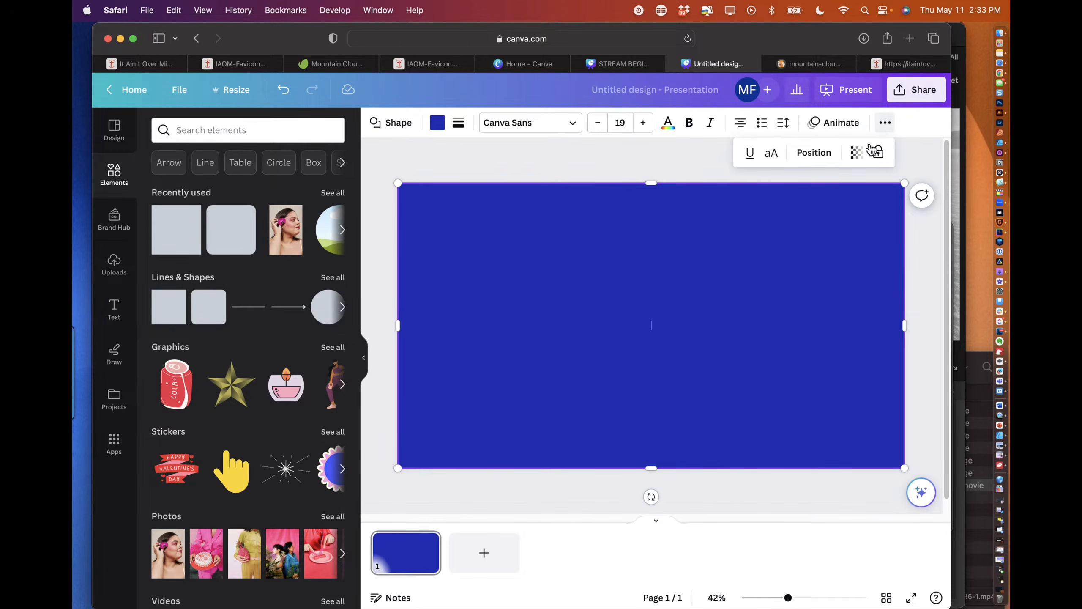
pyautogui.click(857, 153)
pyautogui.moveTo(846, 210); pyautogui.dragTo(801, 212)
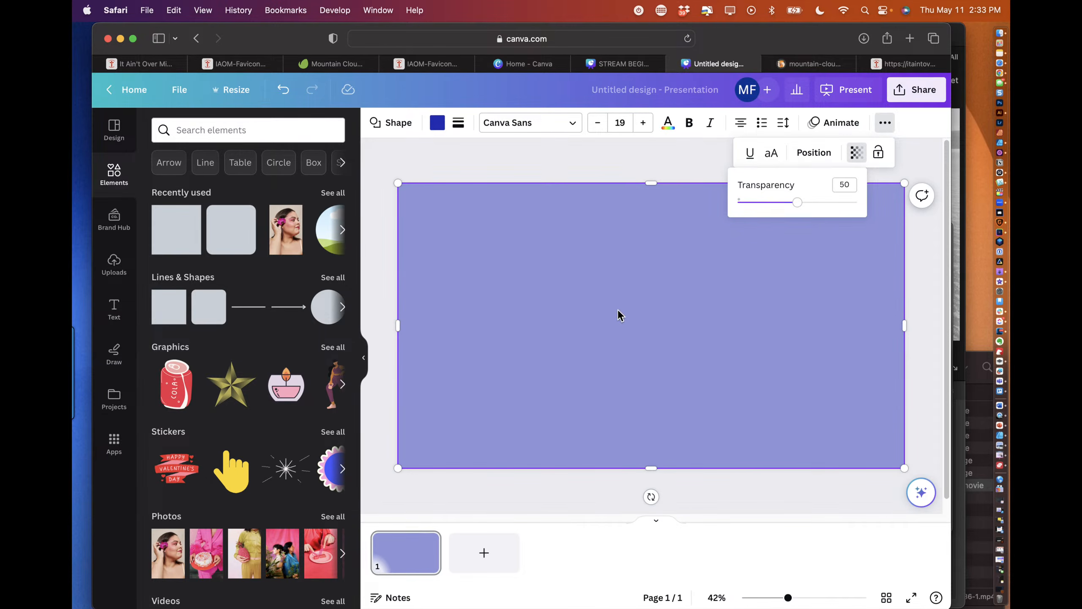
# Step: Change the rectangle's fill color to white (#ffffff)
pyautogui.click(437, 124)
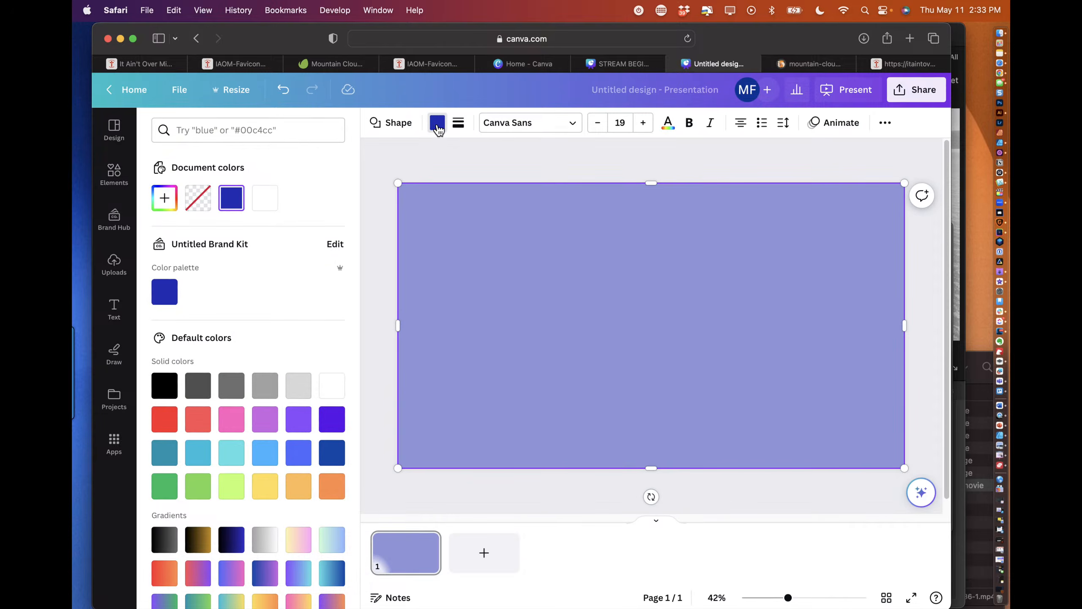
pyautogui.click(439, 128)
pyautogui.click(438, 124)
pyautogui.click(437, 124)
pyautogui.click(438, 124)
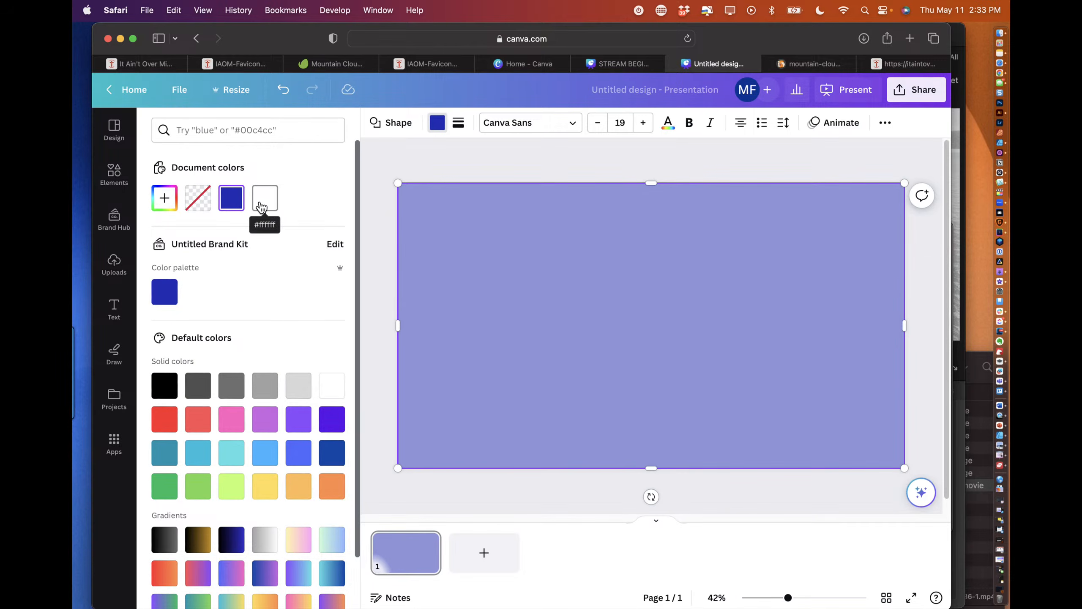
pyautogui.click(261, 208)
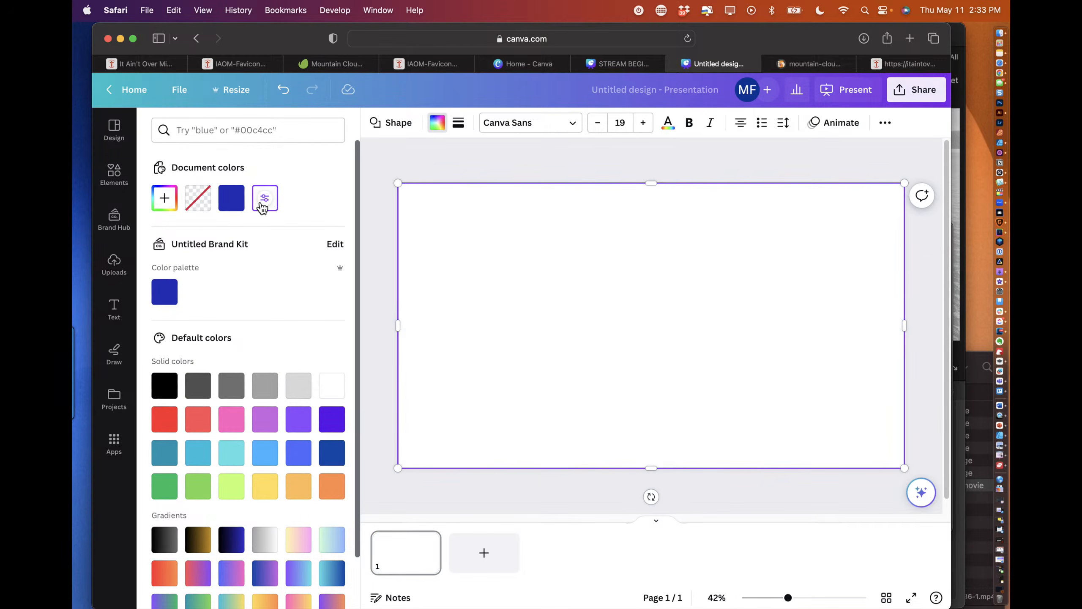
pyautogui.click(886, 127)
# Step: Download the design as a PNG at 1,920 × 1,080 px with a transparent background
pyautogui.click(911, 92)
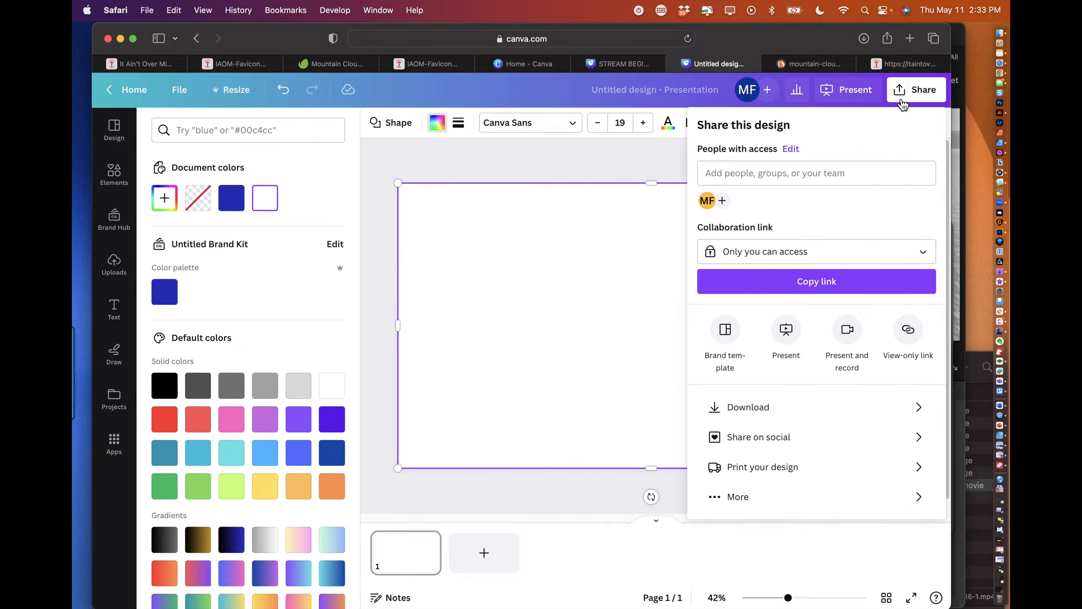
pyautogui.click(754, 422)
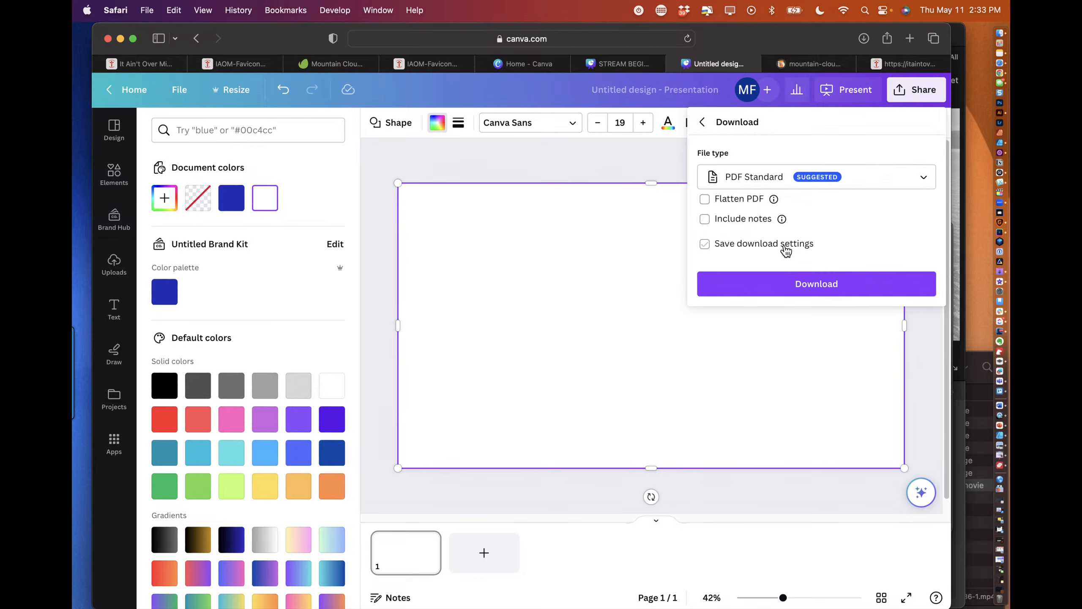
pyautogui.click(778, 179)
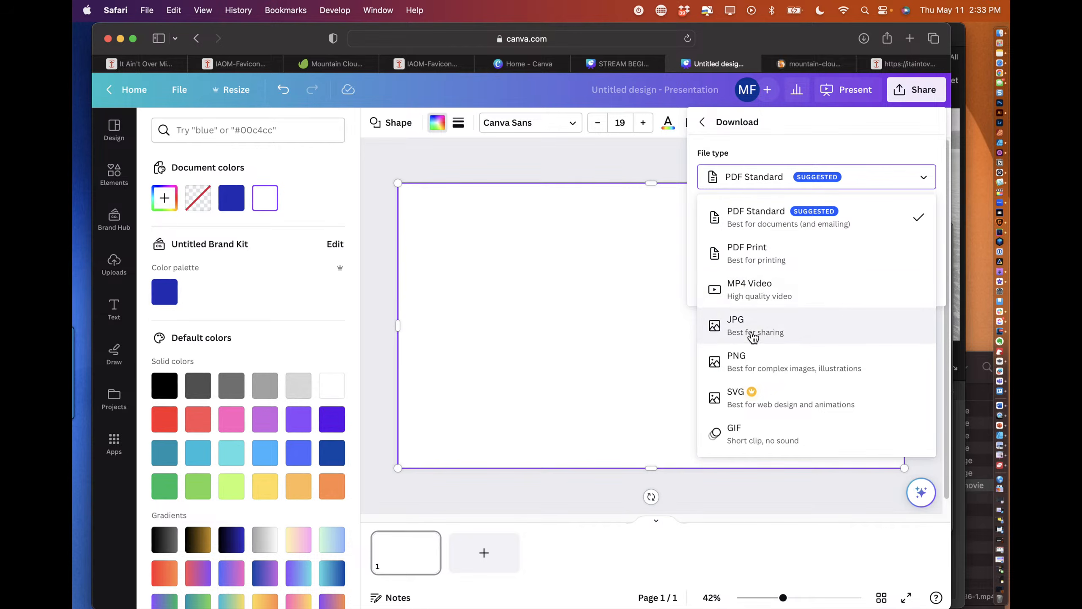
pyautogui.click(752, 363)
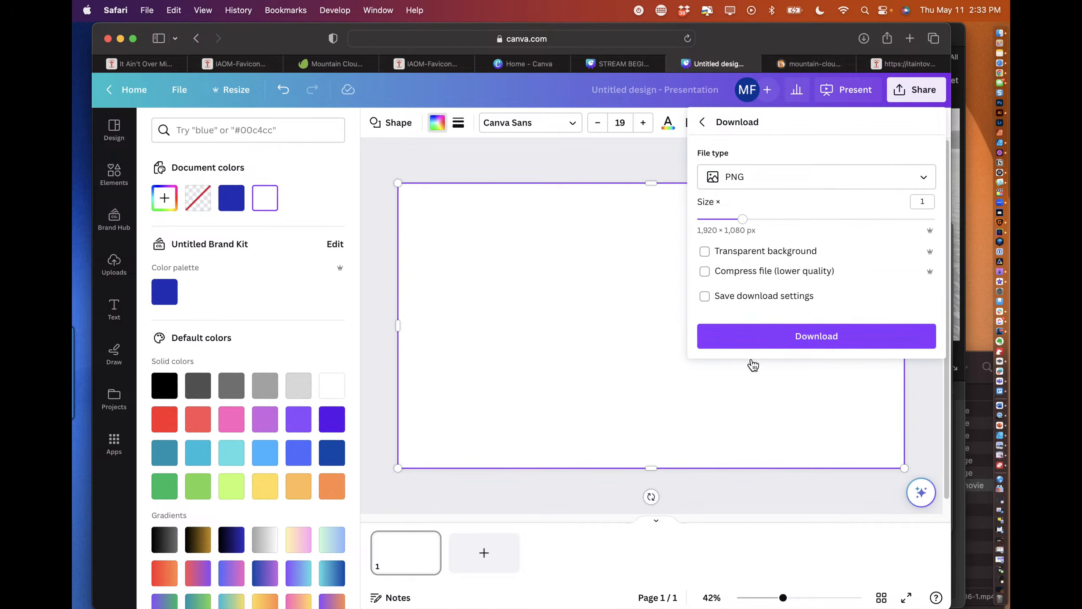
pyautogui.click(704, 251)
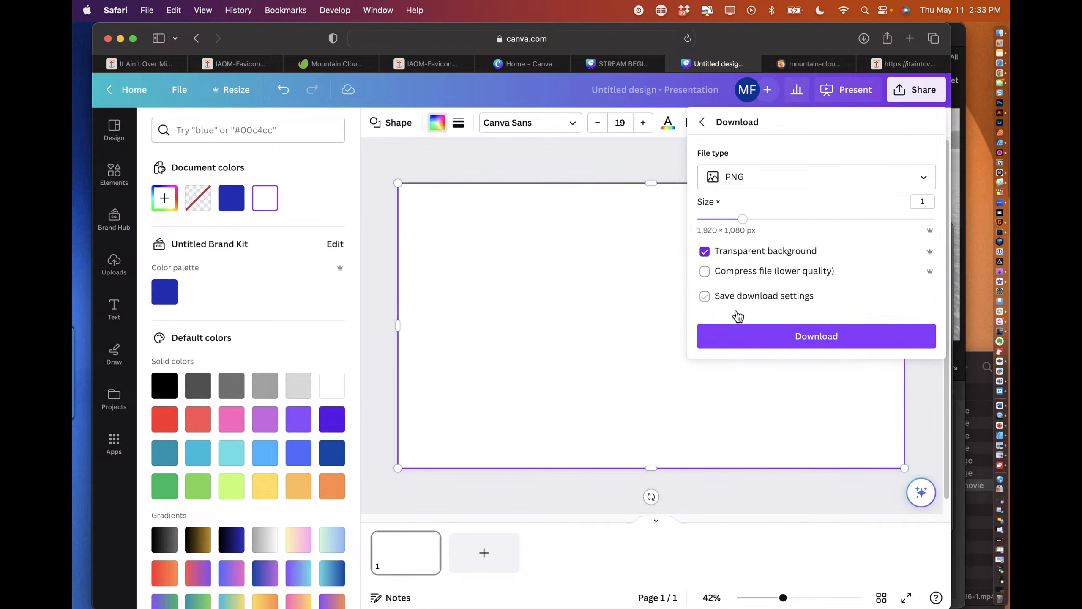
pyautogui.click(763, 338)
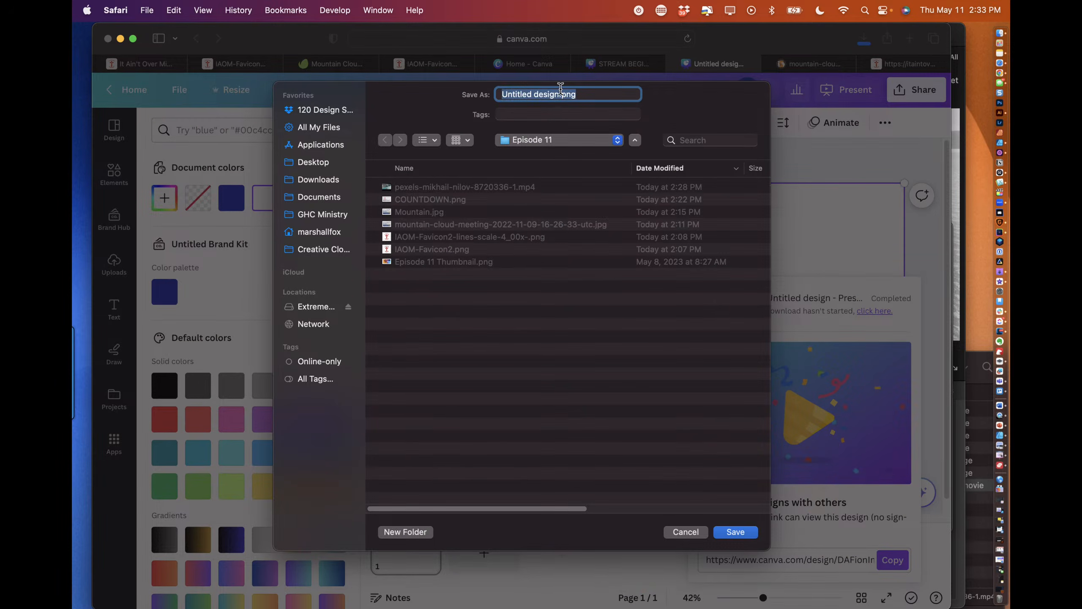
# Step: Save the download as White Background.png in the Episode 11 folder and close its preview window
pyautogui.write('Wjh')
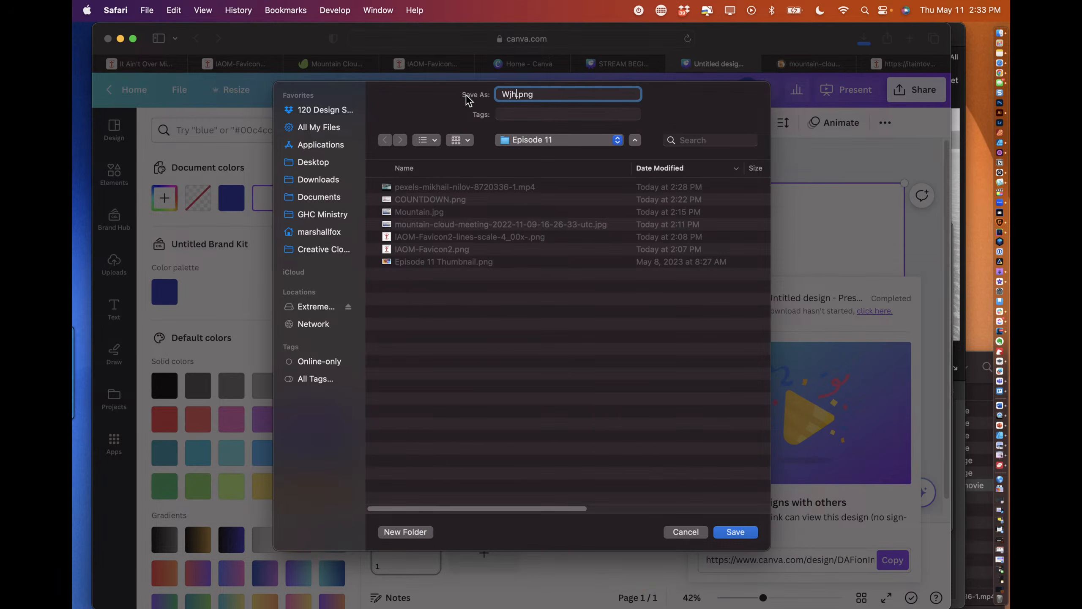
pyautogui.write('te Back')
pyautogui.write('ground')
pyautogui.press('Return')
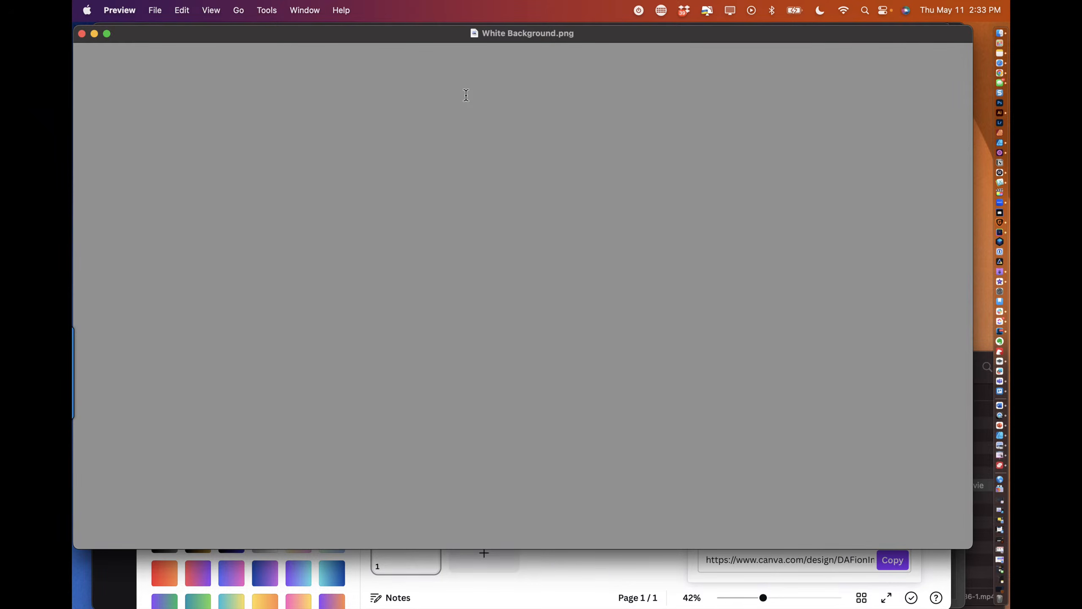
pyautogui.click(82, 34)
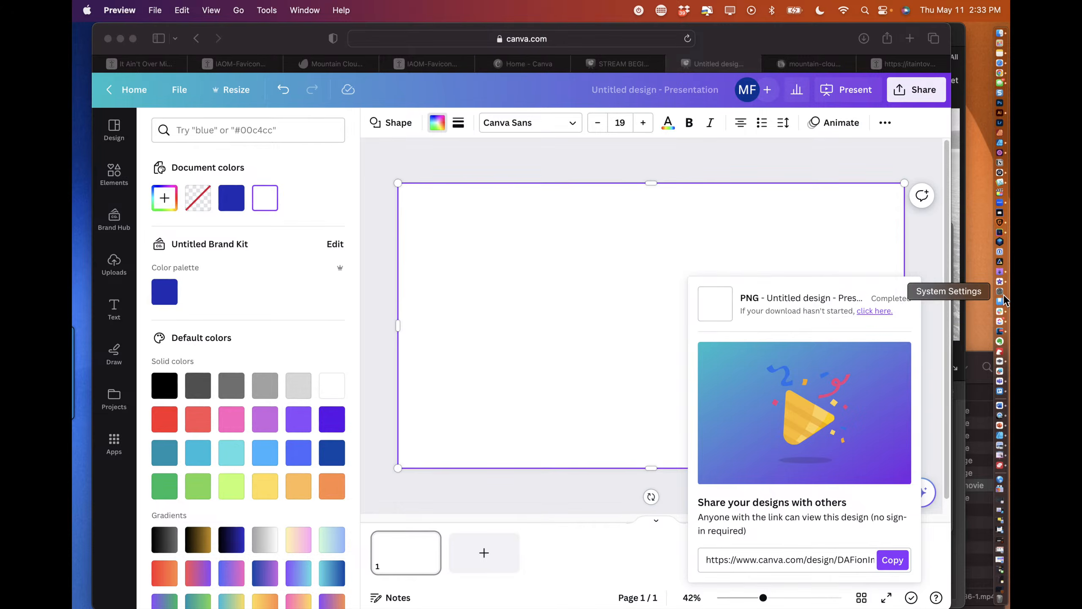
# Step: Switch to iMovie, place White Background.png from the Episode 11 folder above the coastal clip, and move the playhead to 00:11
pyautogui.click(1000, 282)
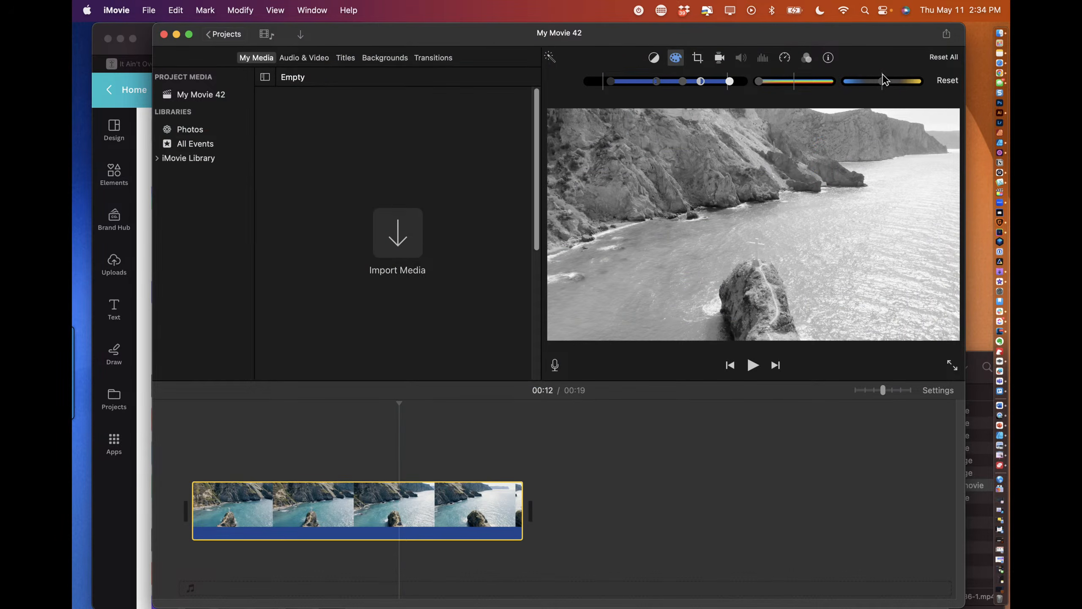
pyautogui.click(999, 34)
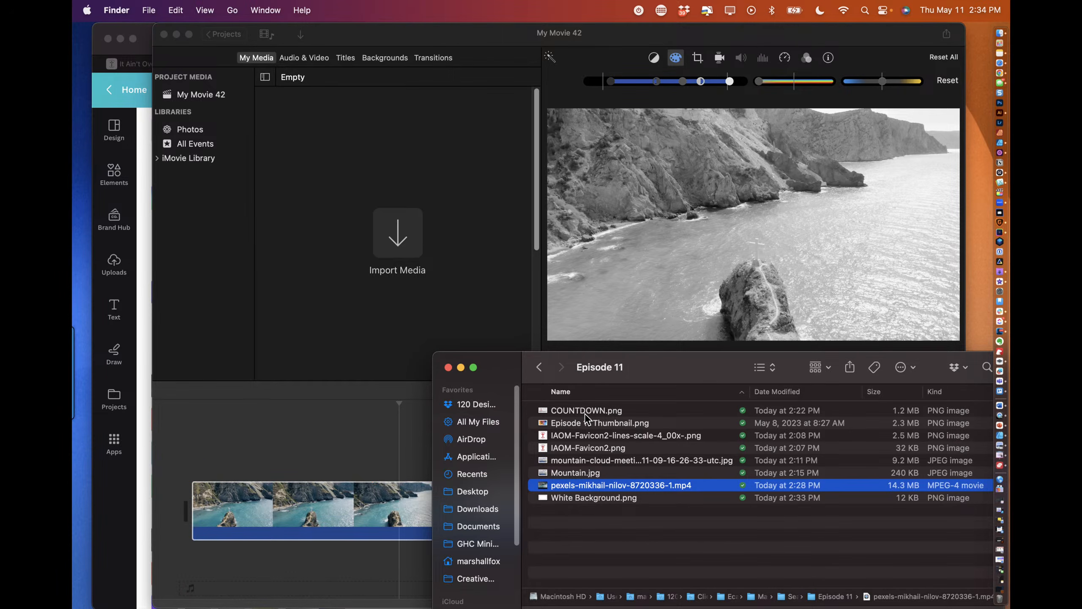
pyautogui.moveTo(602, 507); pyautogui.dragTo(326, 440)
pyautogui.click(383, 409)
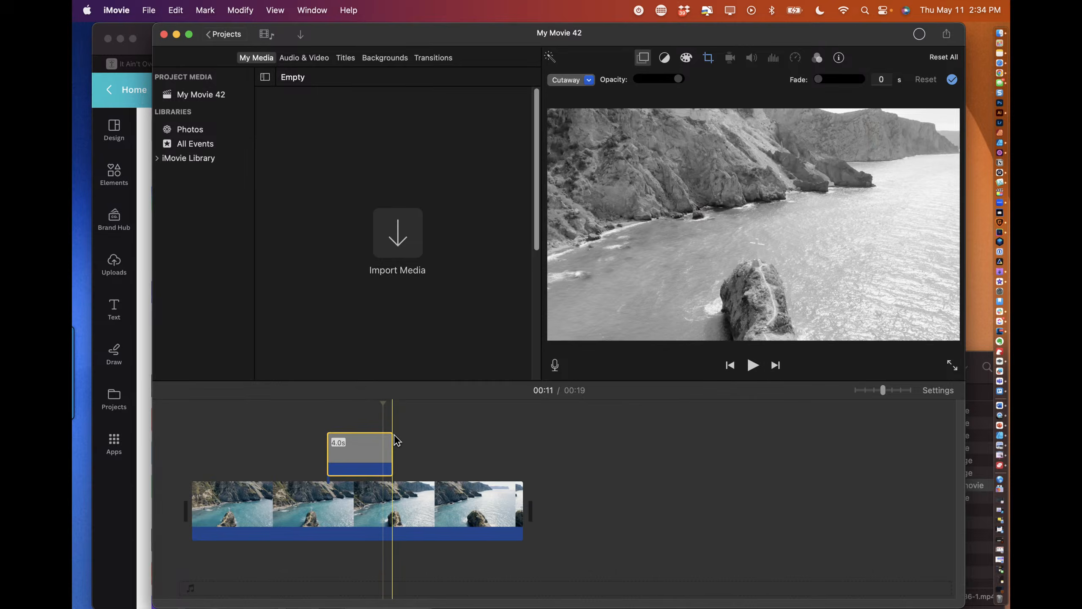
# Step: Extend the White Background.png overlay to span the full length of the coastal clip
pyautogui.moveTo(360, 441); pyautogui.dragTo(520, 465)
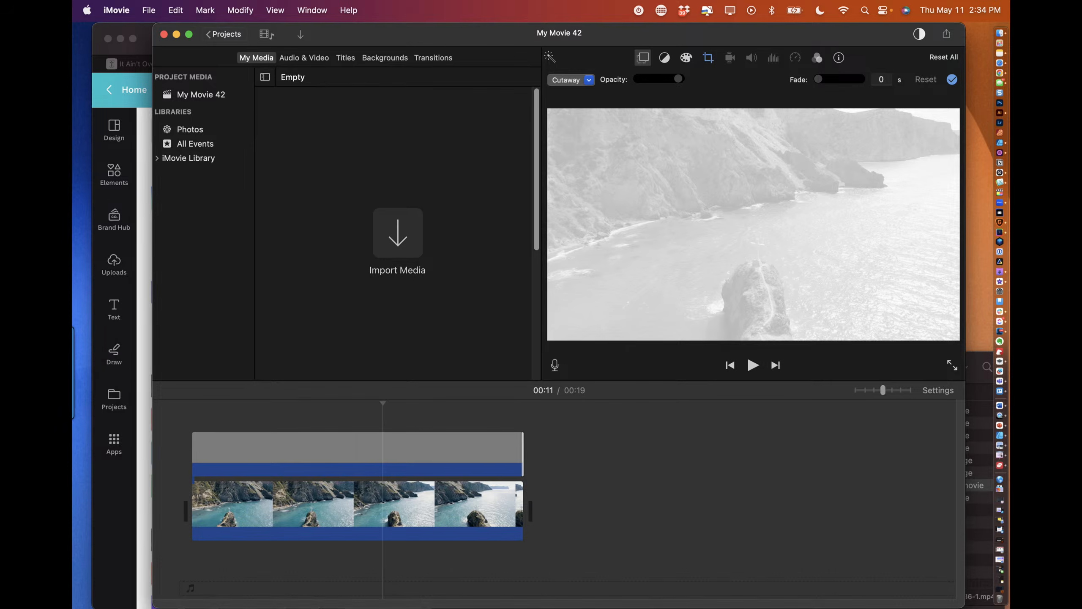
pyautogui.moveTo(109, 358)
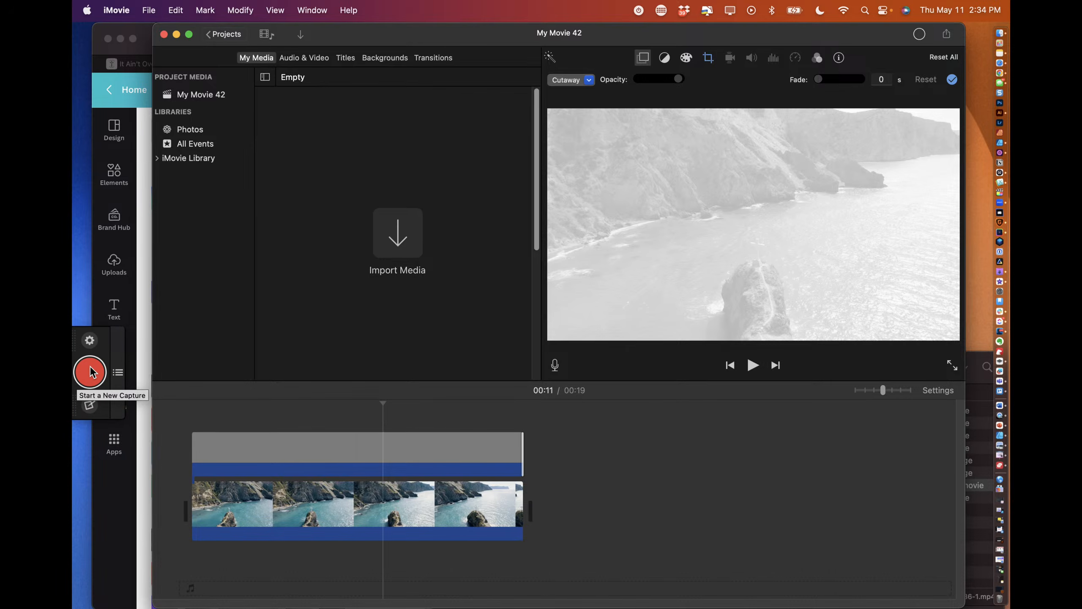
# Step: Switch to Canva in Safari and make a copy of the STREAM BEGINS IN... design from the recent designs
pyautogui.click(1002, 64)
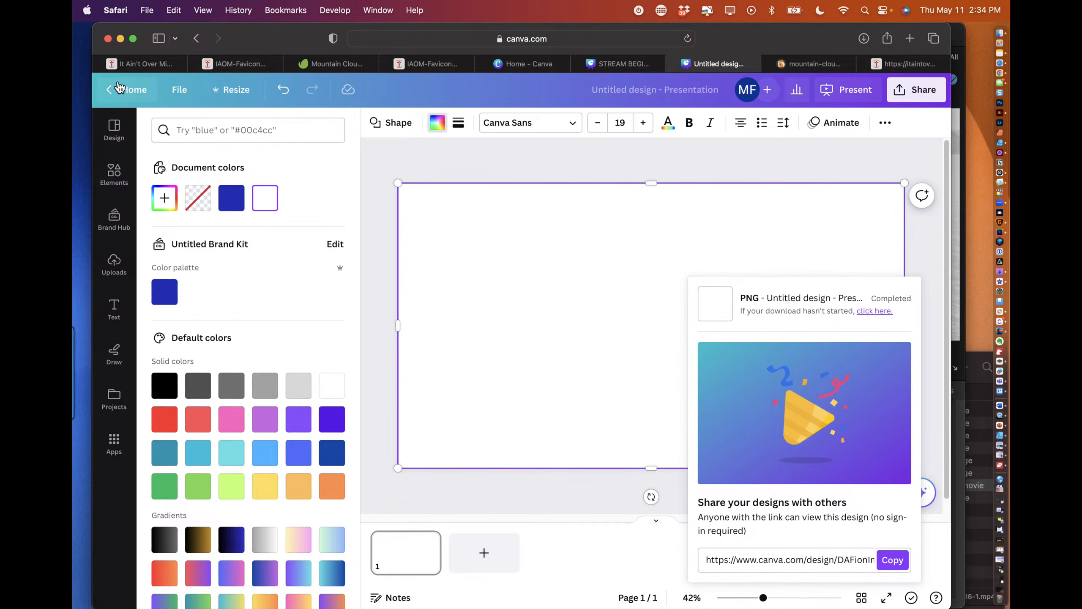
pyautogui.click(616, 69)
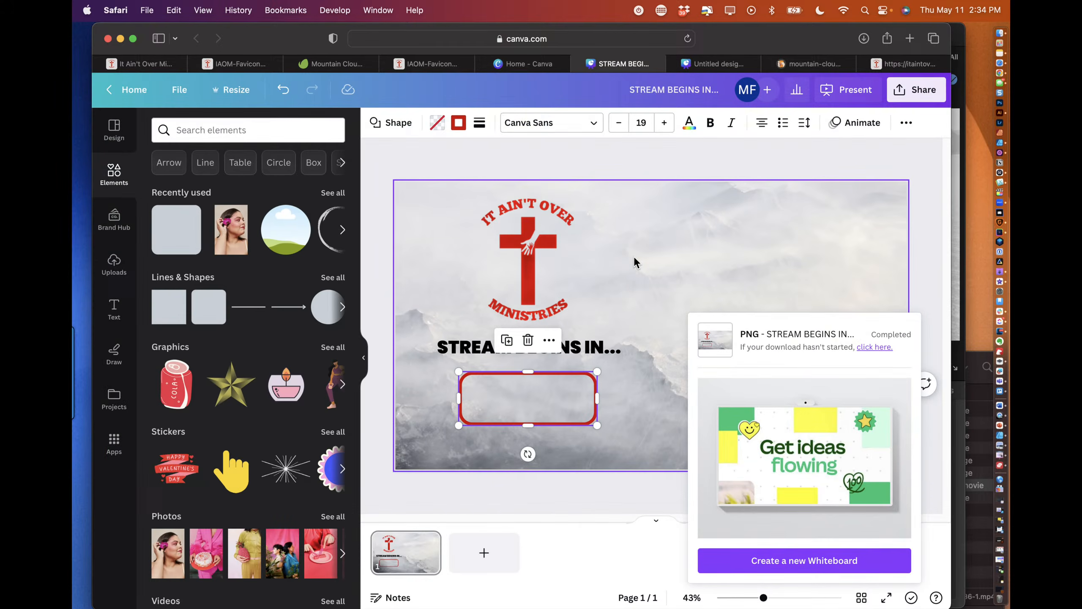
pyautogui.click(622, 255)
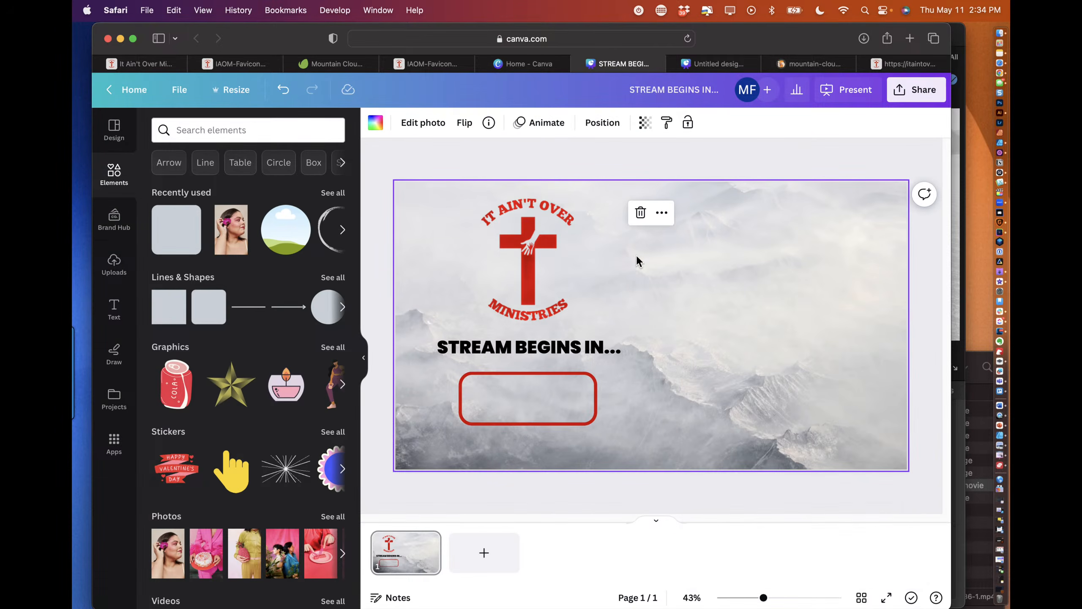
pyautogui.click(128, 90)
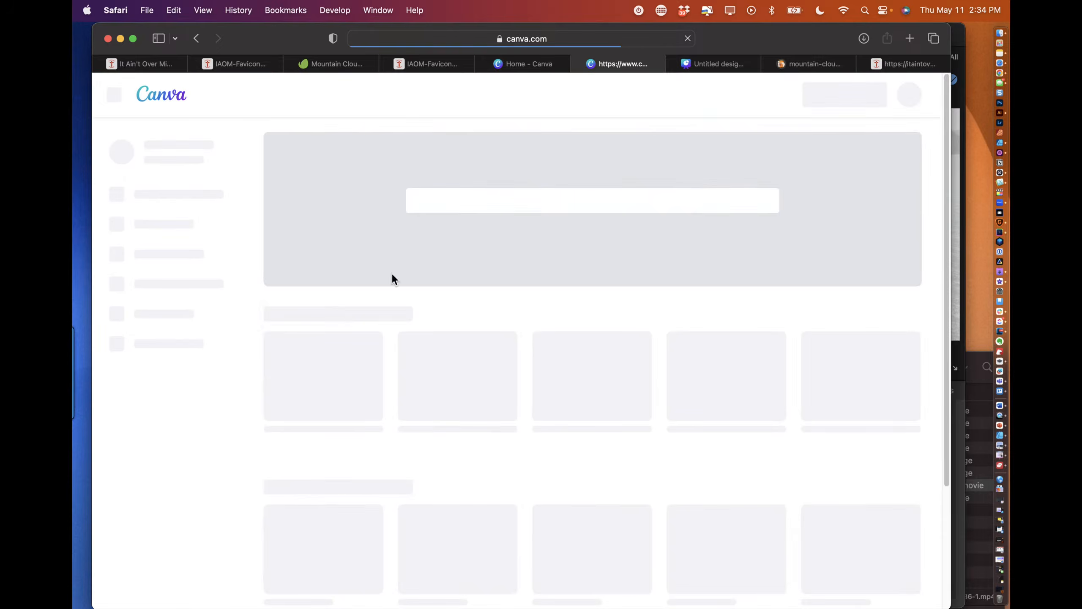
pyautogui.scroll(-4, 487, 346)
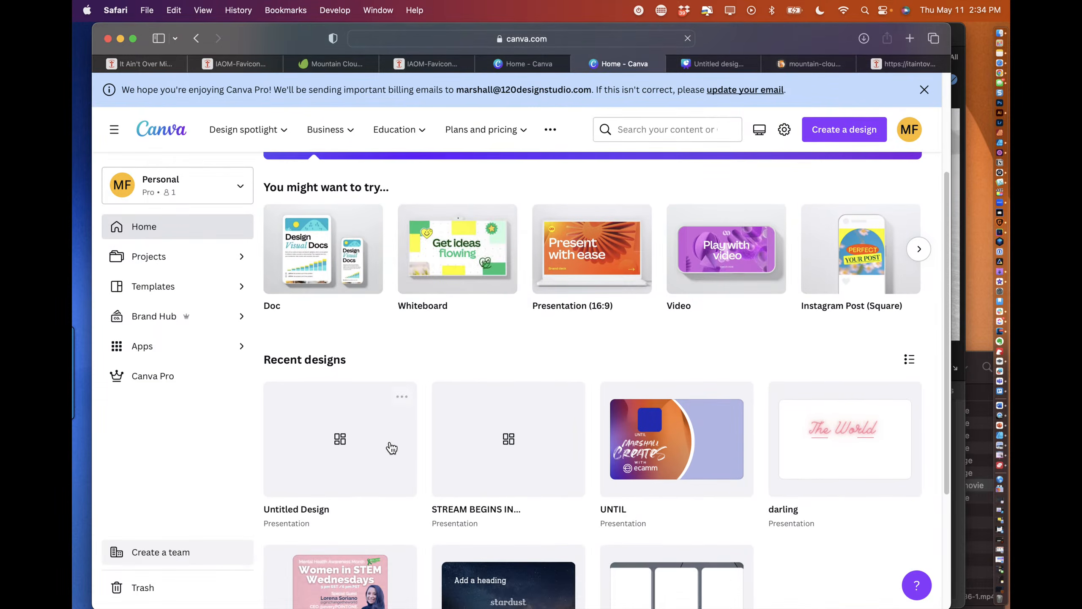
pyautogui.click(571, 397)
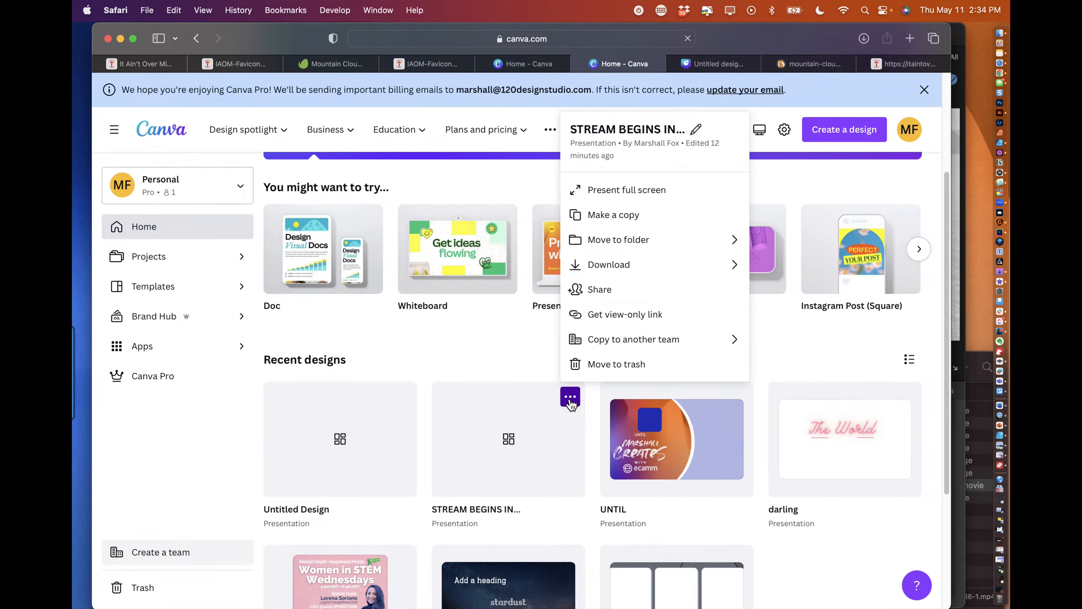
pyautogui.click(620, 217)
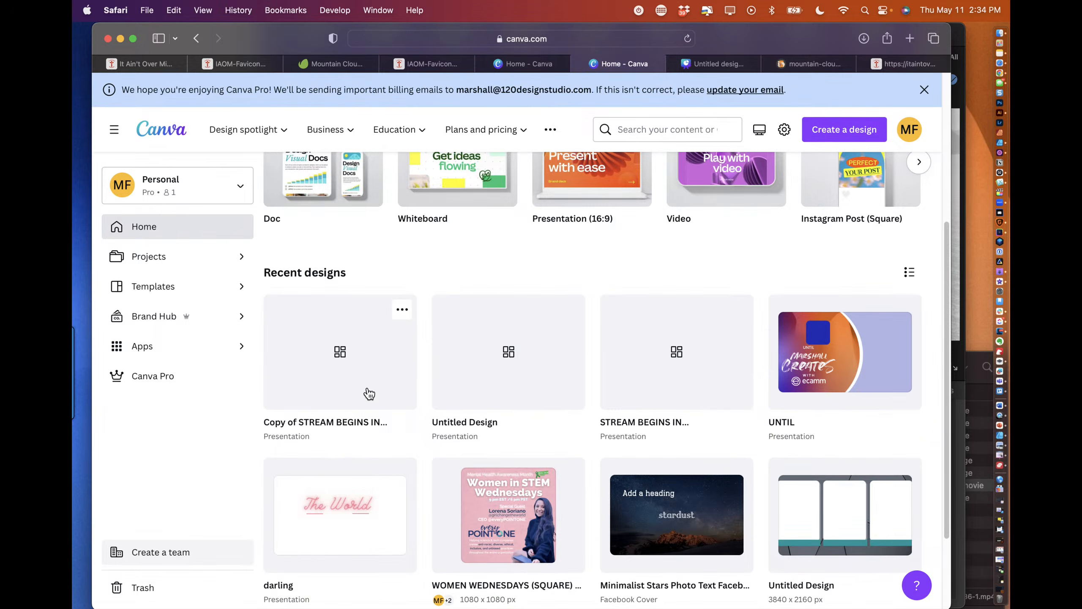
# Step: Open Copy of STREAM BEGINS IN... and delete its mountain background photo
pyautogui.click(367, 390)
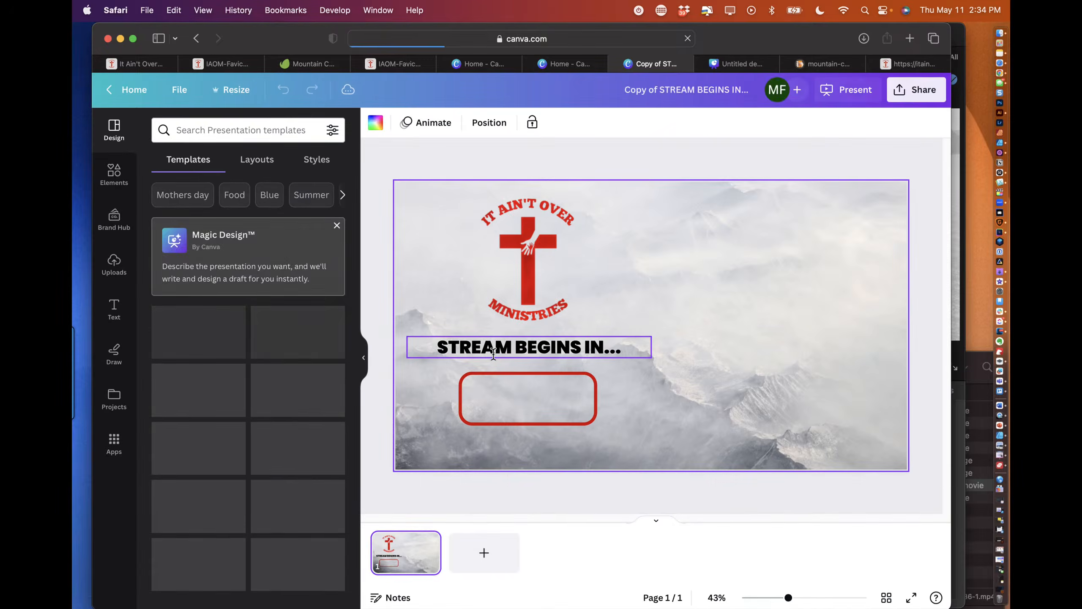
pyautogui.click(661, 299)
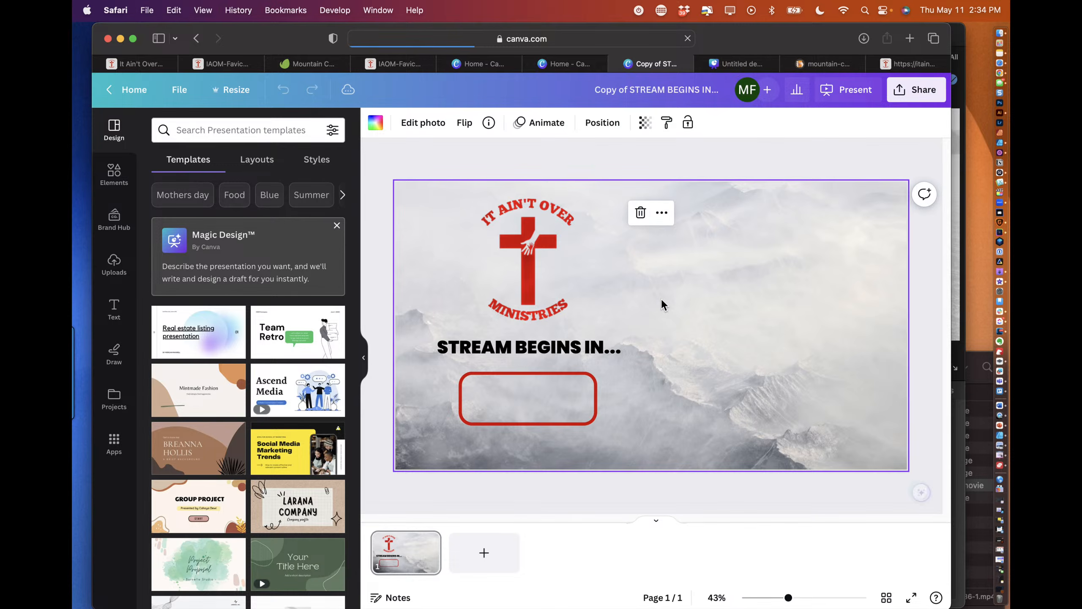
pyautogui.press('BackSpace')
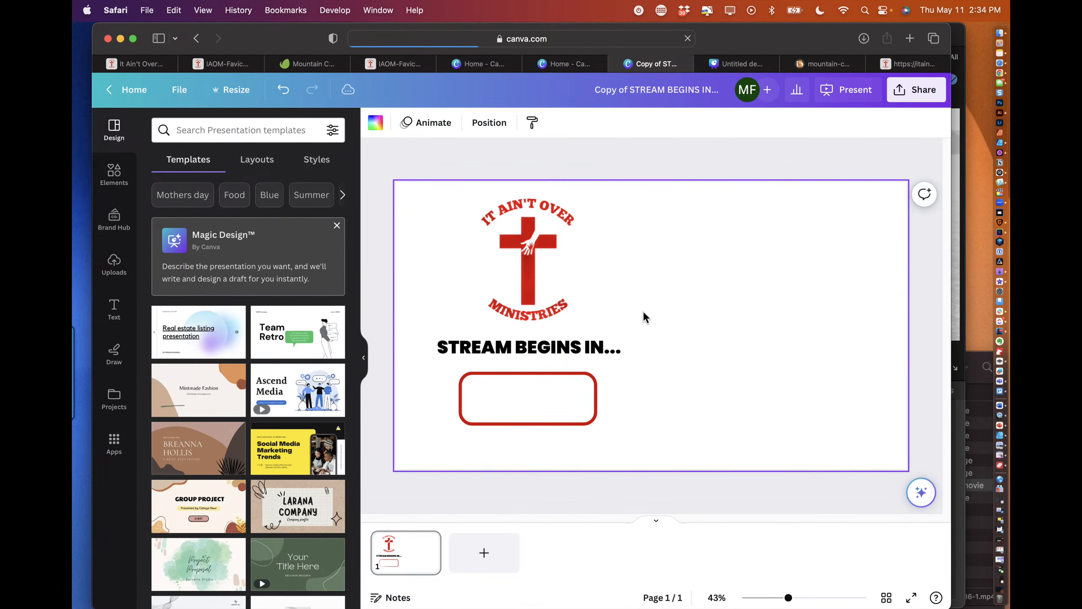
pyautogui.click(928, 99)
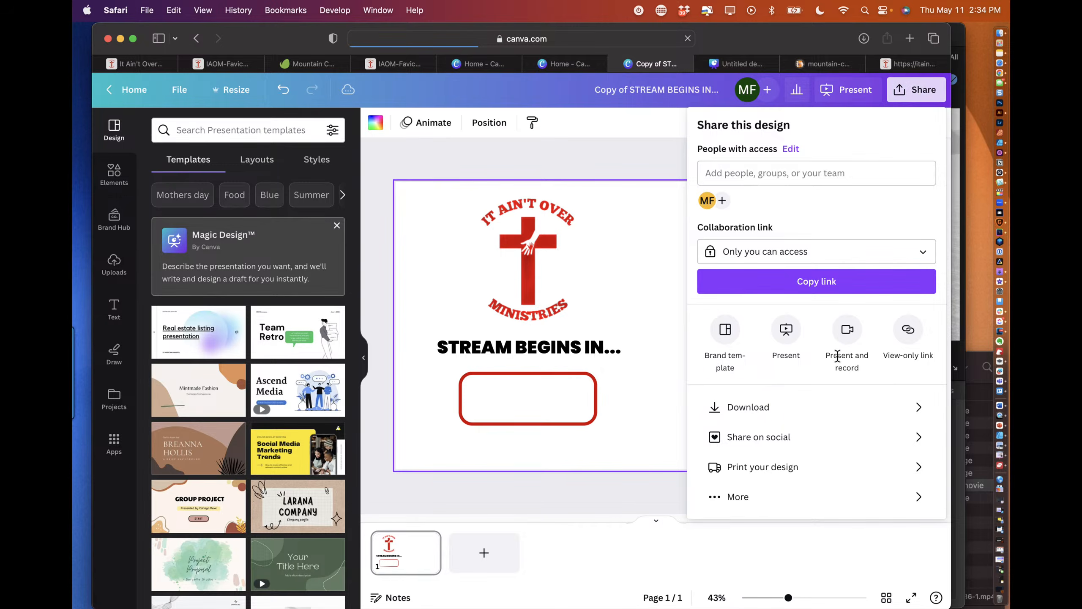
pyautogui.click(814, 416)
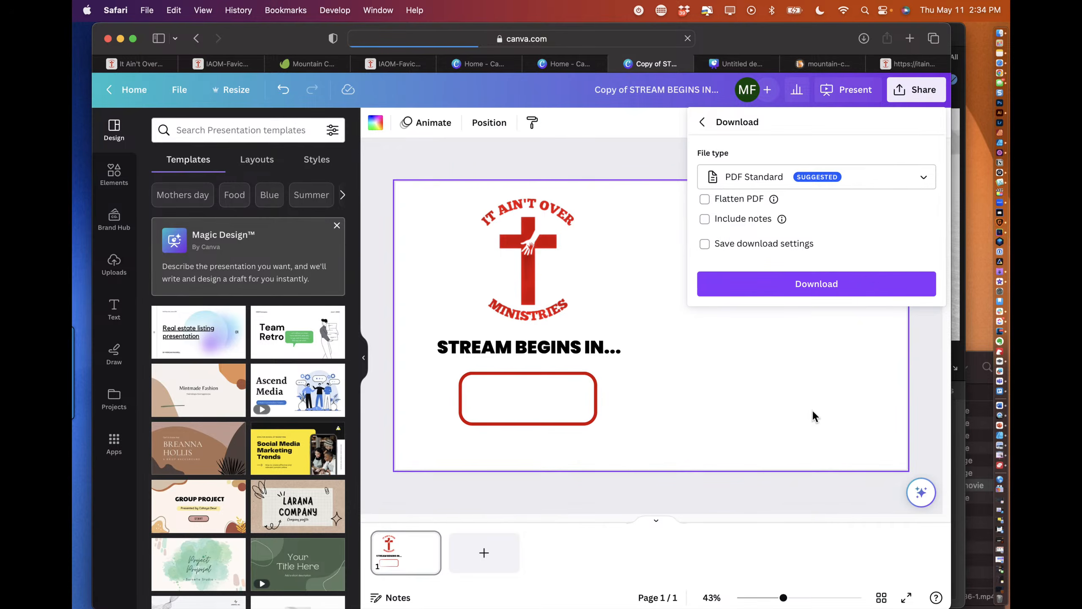
pyautogui.click(773, 284)
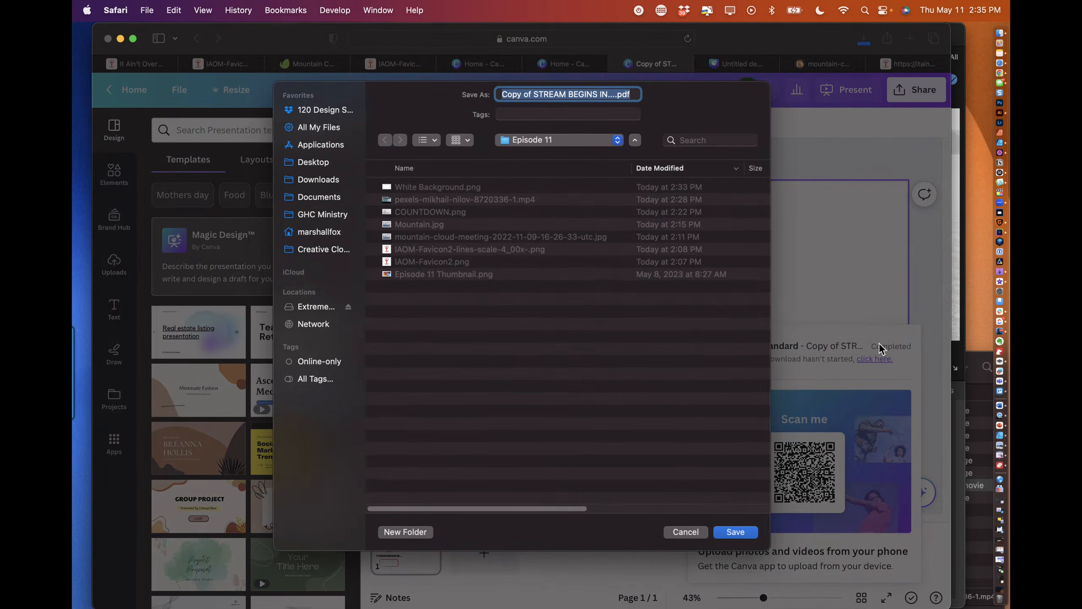
pyautogui.click(687, 531)
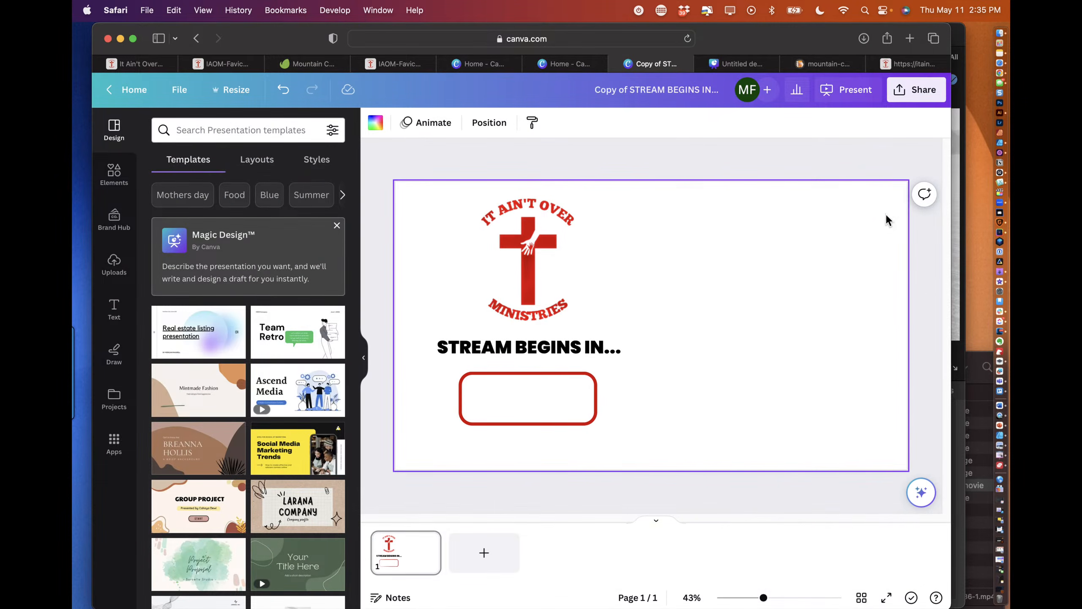
# Step: Download the copied design as a PNG at 1,920 × 1,080 px with a transparent background
pyautogui.click(917, 95)
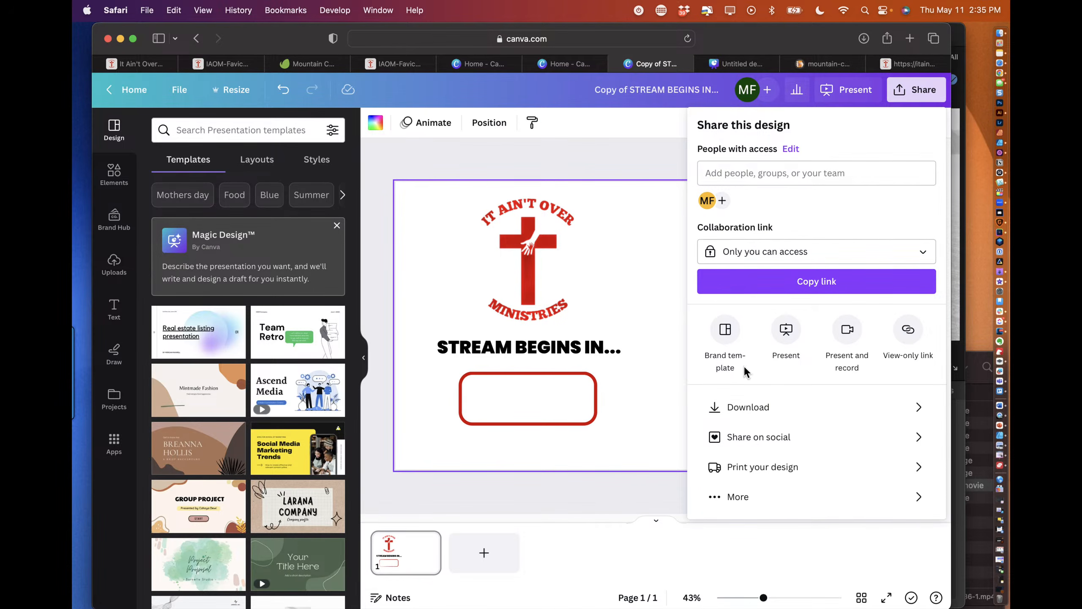
pyautogui.click(741, 410)
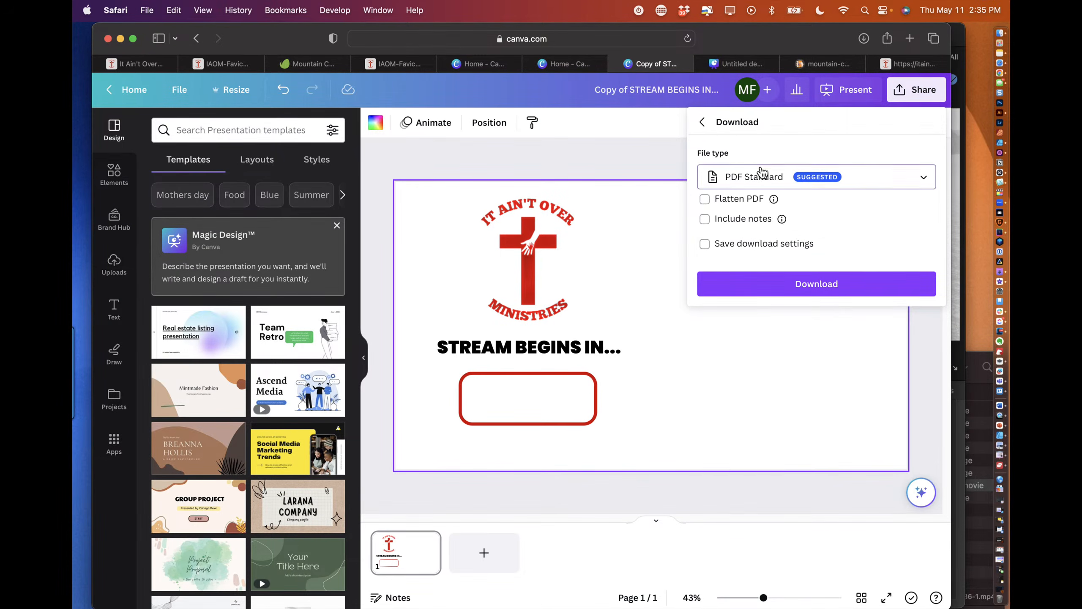
pyautogui.click(743, 176)
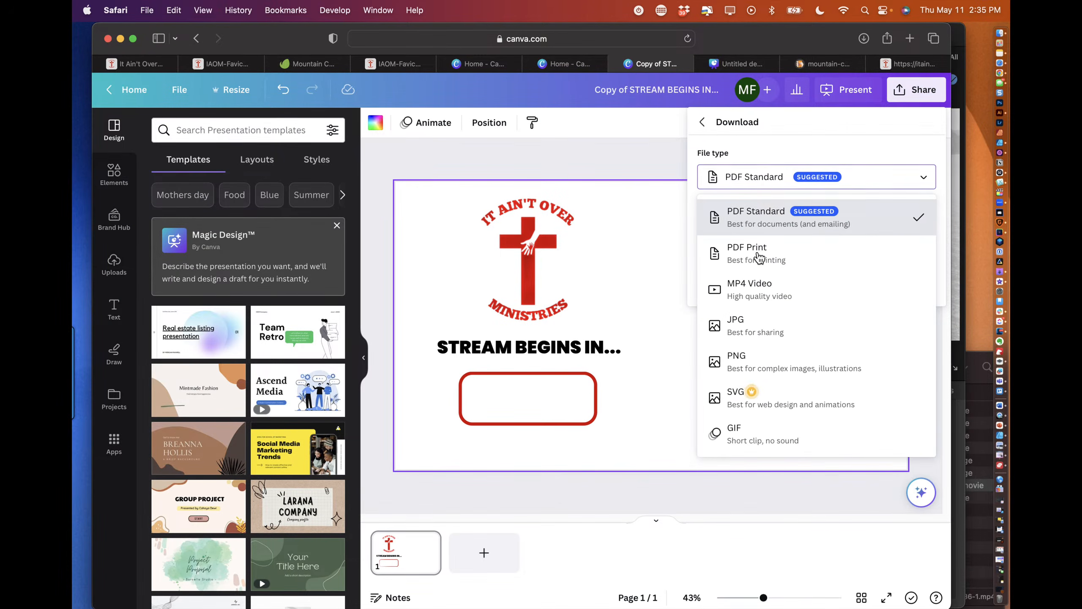
pyautogui.click(754, 375)
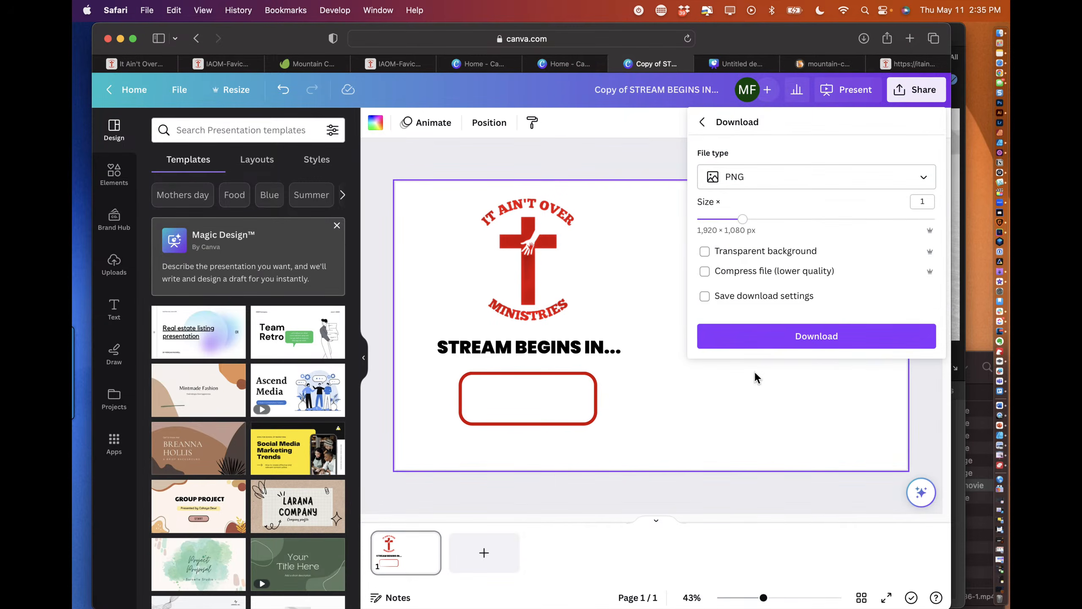
pyautogui.click(705, 251)
pyautogui.click(787, 337)
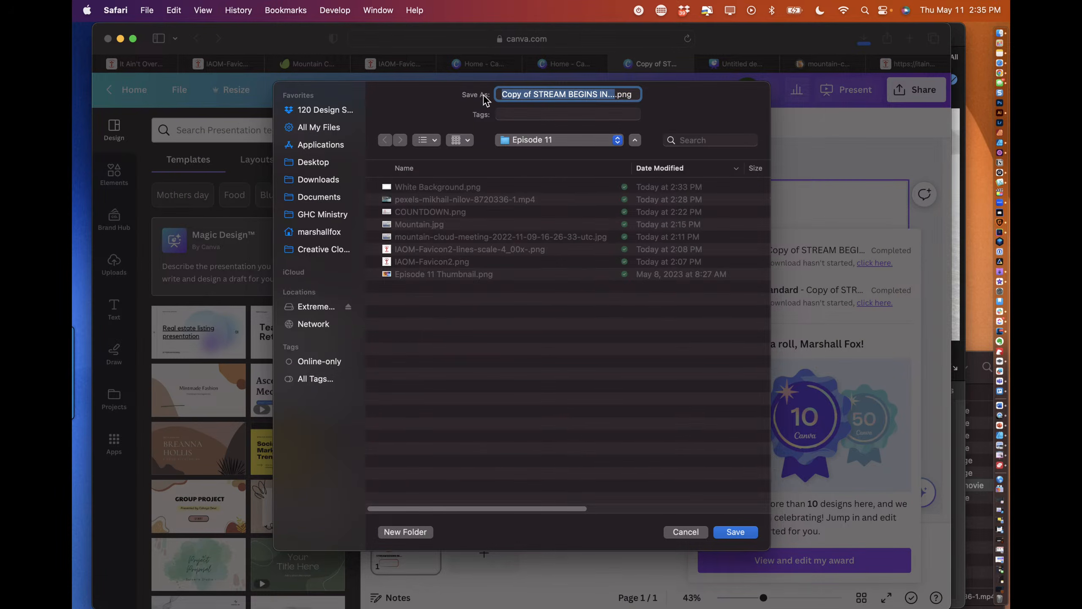
# Step: Save the download as Background Text.png in the Episode 11 folder
pyautogui.write('f')
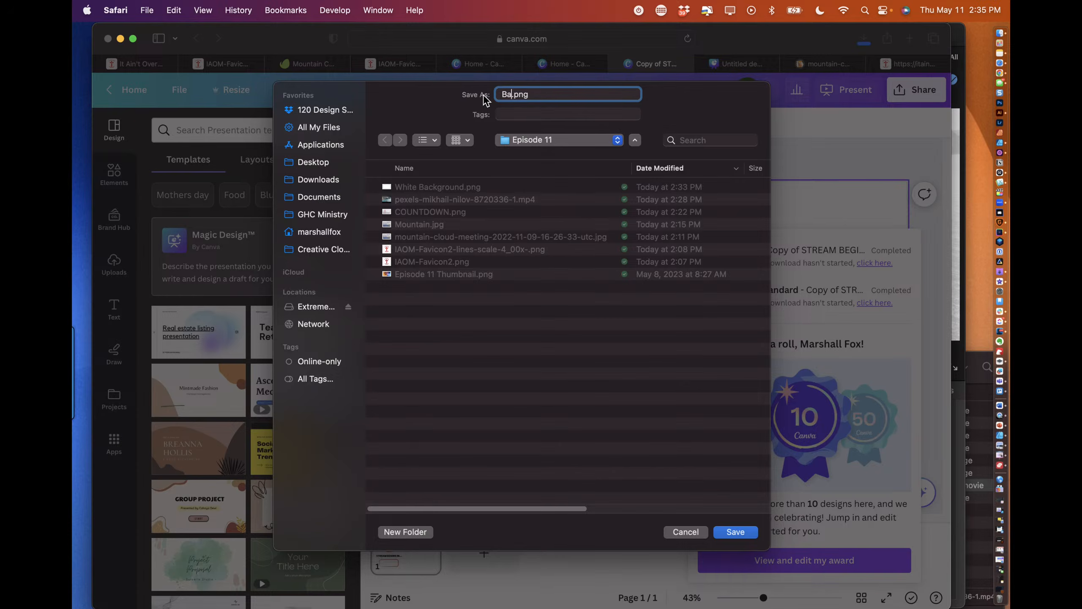
pyautogui.write('ackground Text')
pyautogui.press('Return')
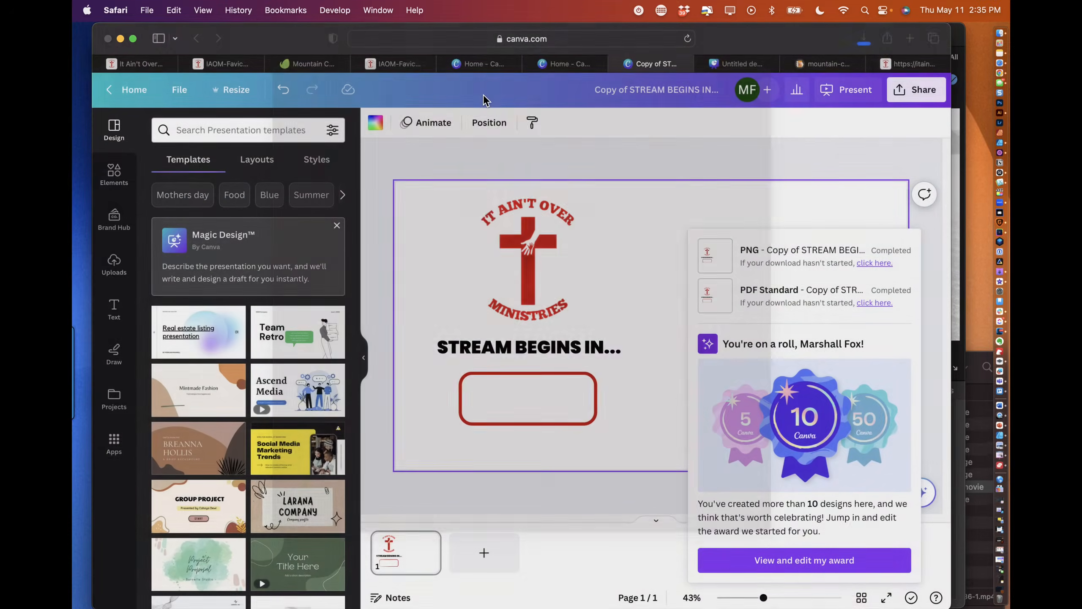
# Step: Switch to iMovie and place Background Text.png from the Episode 11 folder above the start of the coastal clip
pyautogui.press('super+Tab')
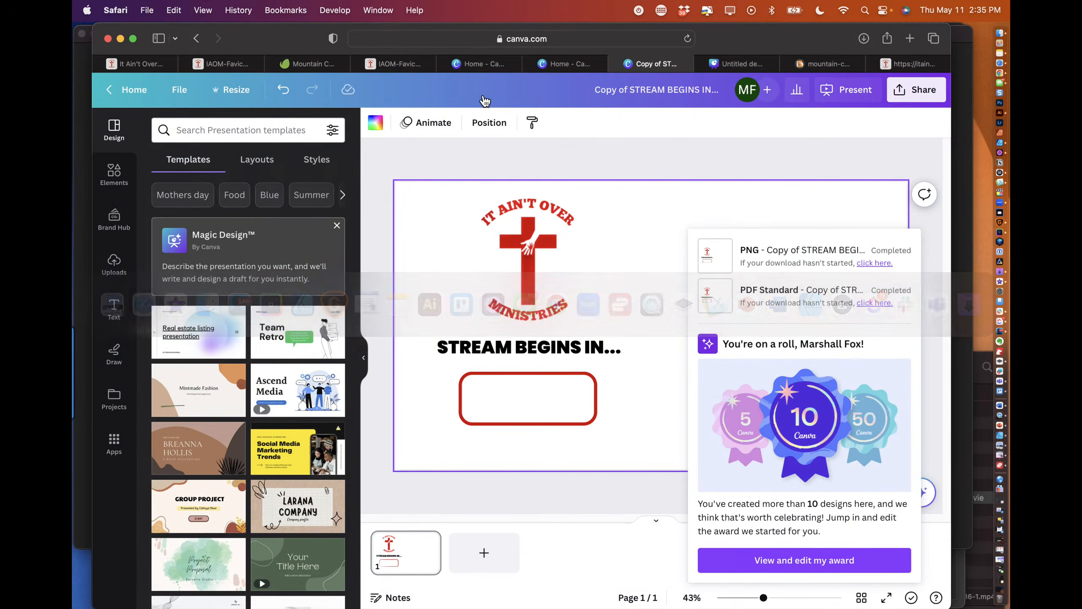
pyautogui.press('super+Tab')
pyautogui.press('super+Tab')
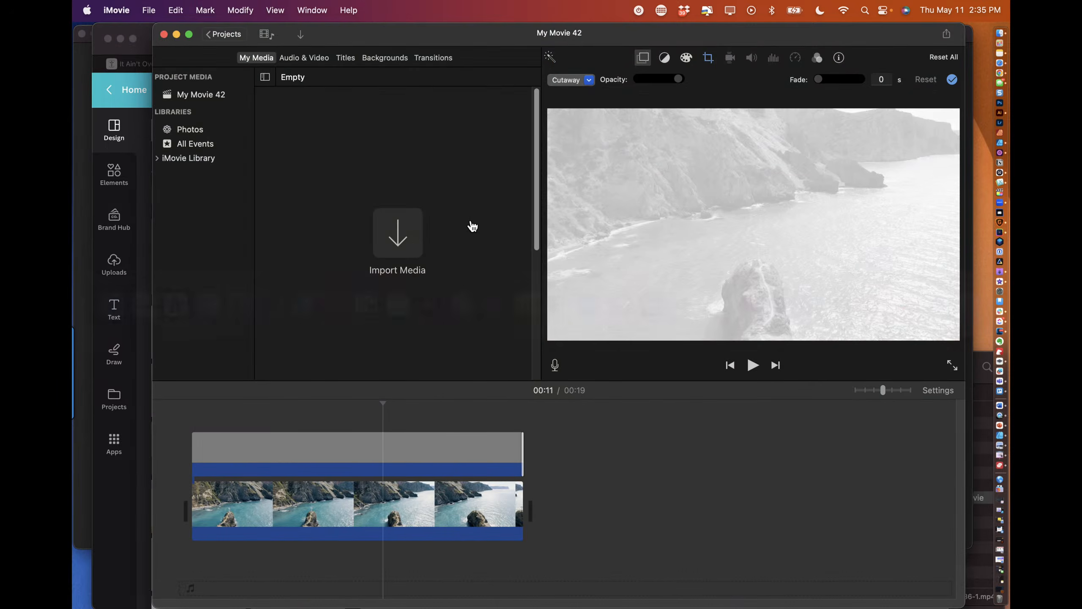
pyautogui.click(1000, 33)
pyautogui.moveTo(586, 409); pyautogui.dragTo(197, 412)
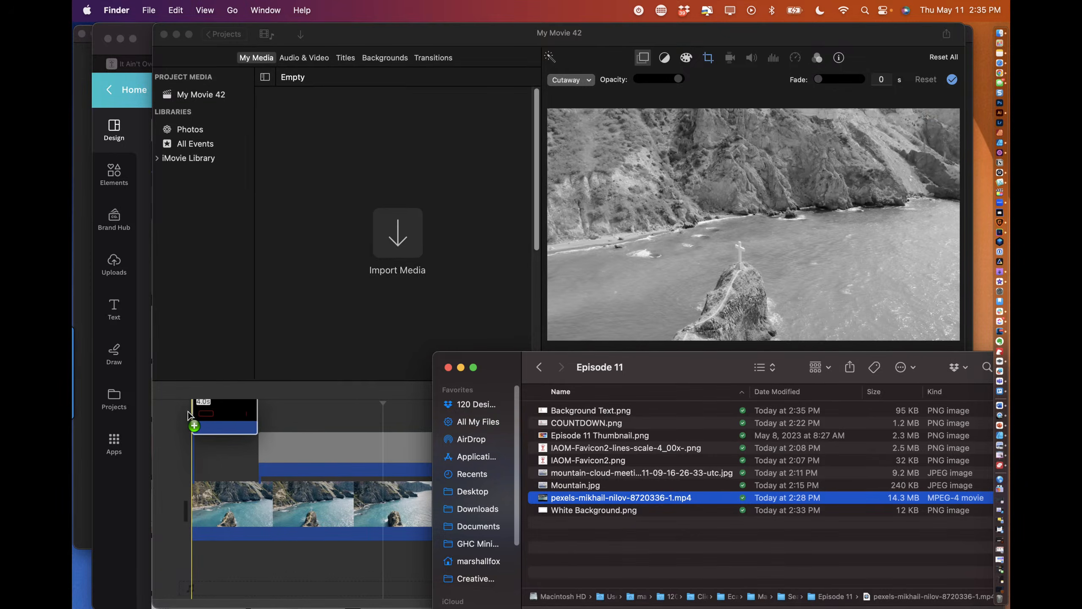
pyautogui.press('super+Tab')
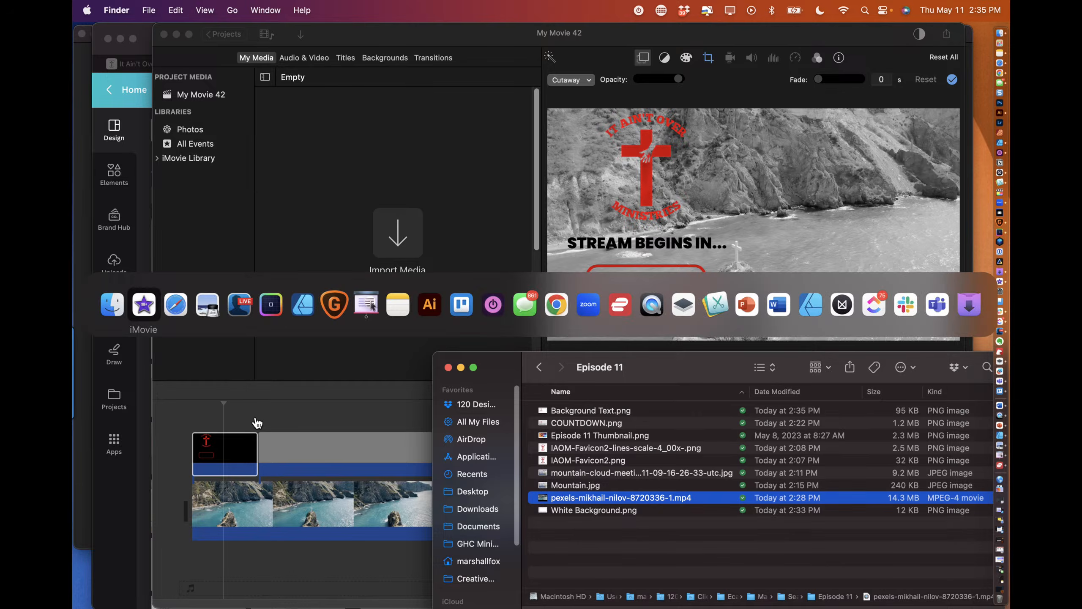
# Step: Switch back to Canva in Safari, add a square to the copied design and enlarge it to cover the whole page
pyautogui.press('super+Tab')
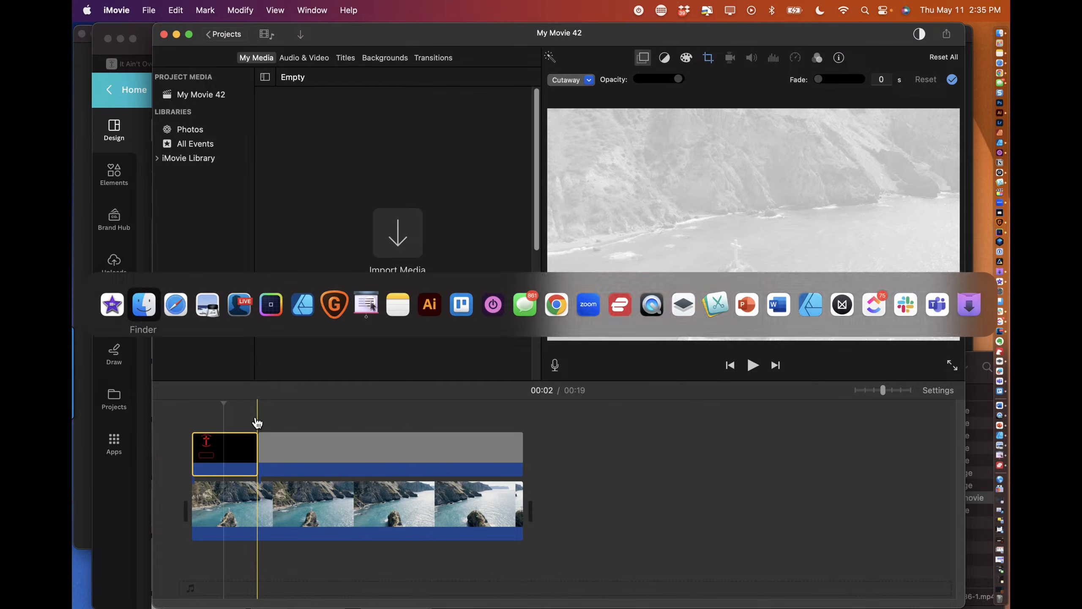
pyautogui.press('super+Tab')
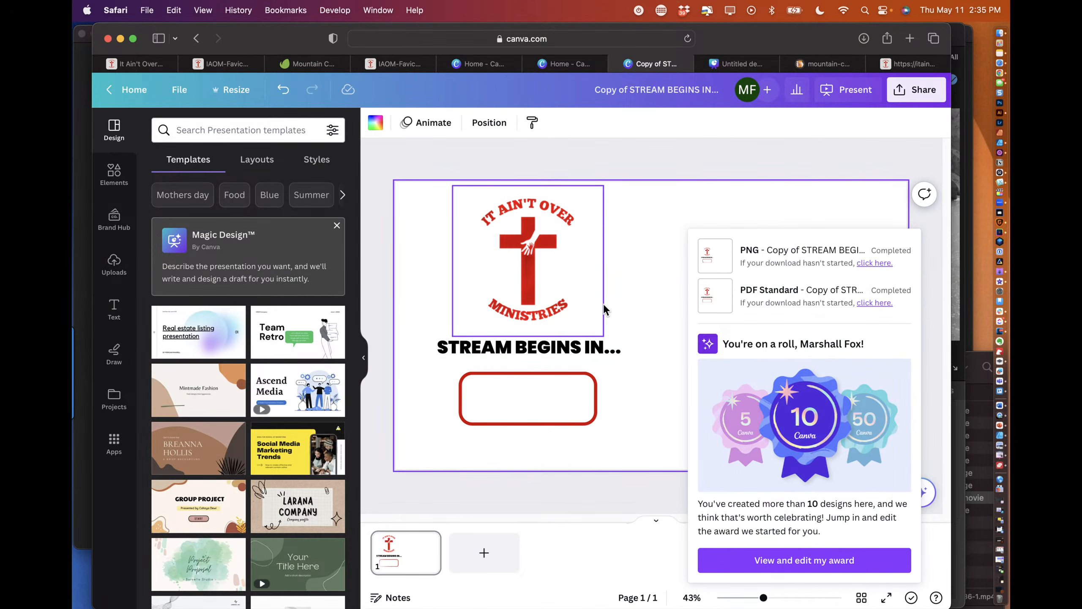
pyautogui.click(877, 216)
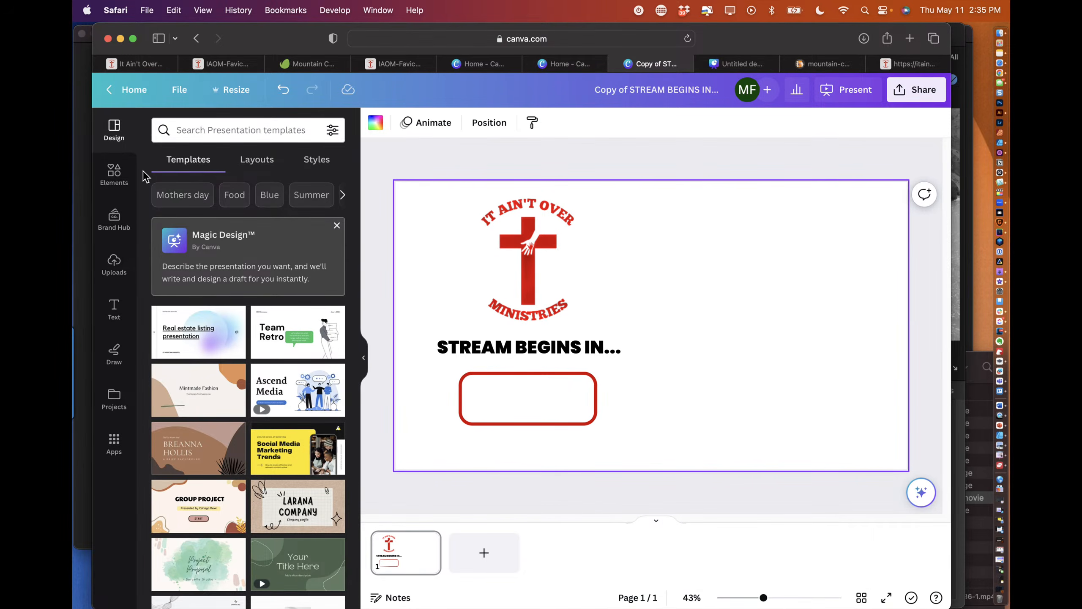
pyautogui.click(119, 178)
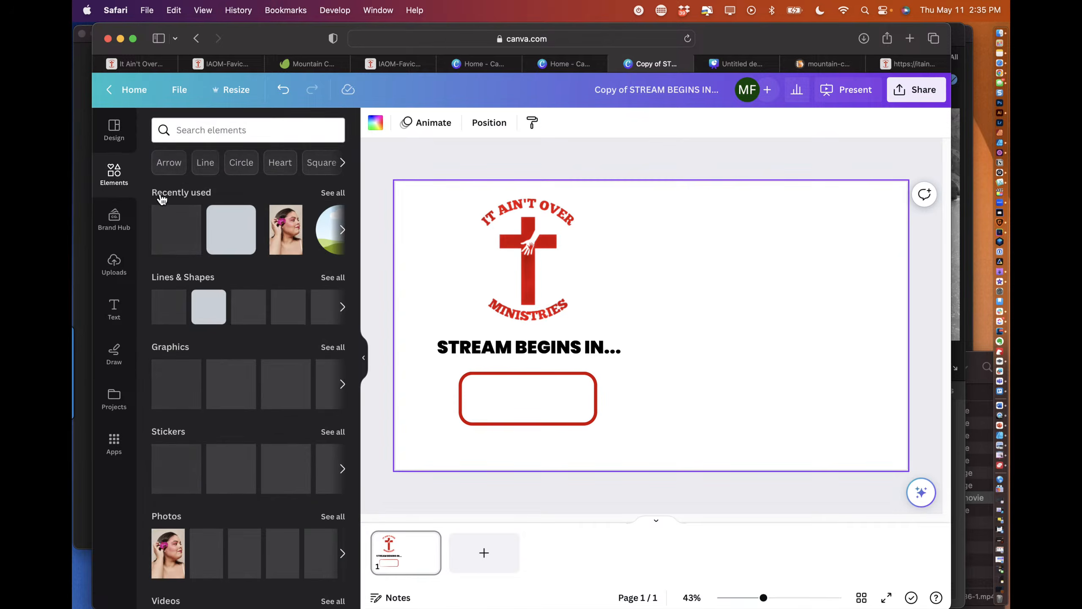
pyautogui.moveTo(186, 240); pyautogui.dragTo(418, 235)
pyautogui.click(626, 263)
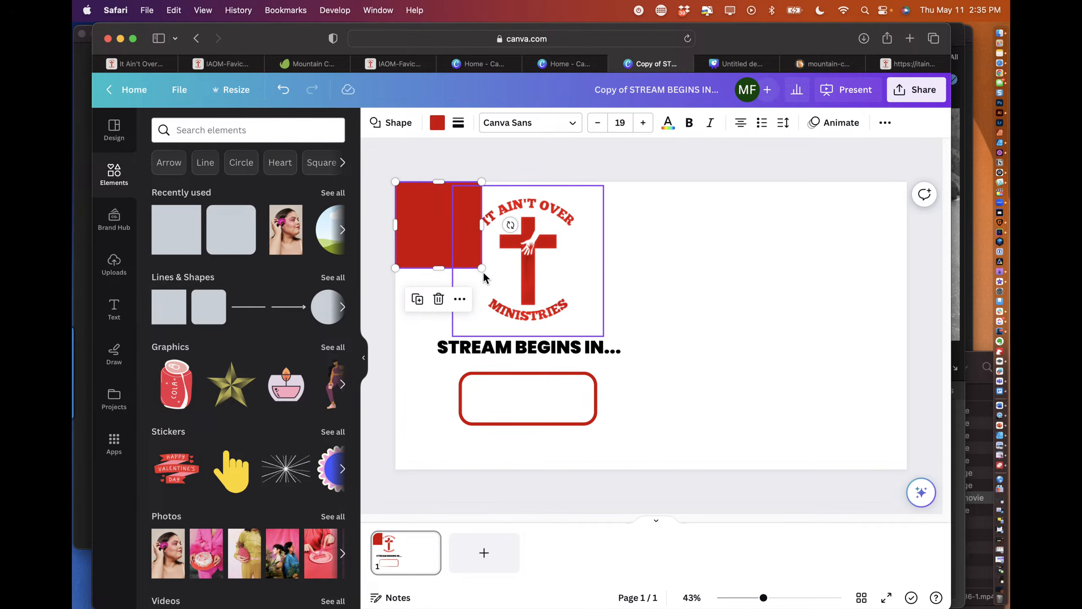
pyautogui.moveTo(481, 267); pyautogui.dragTo(908, 471)
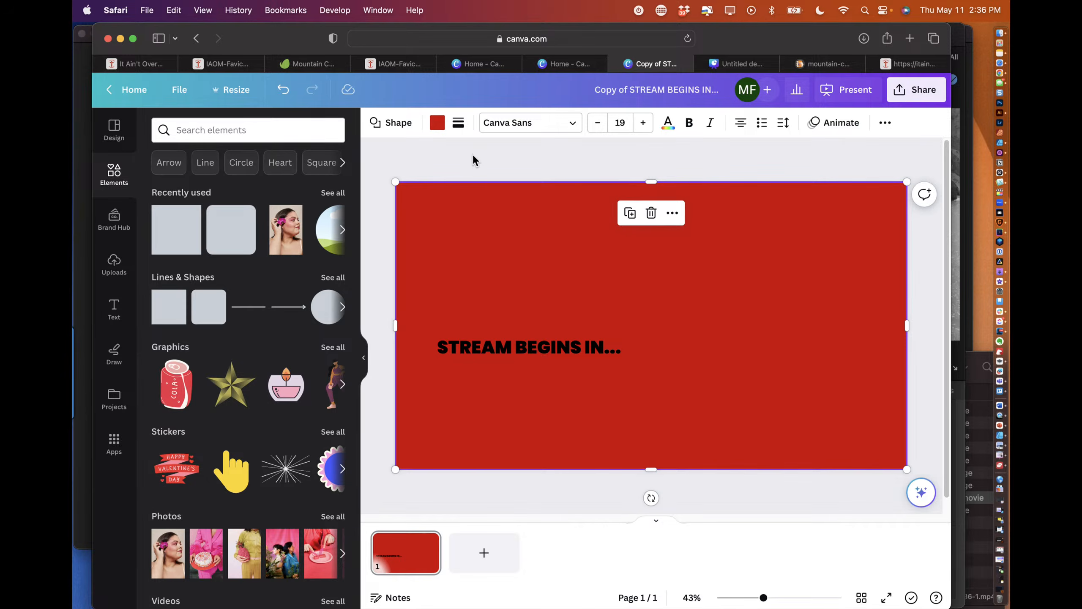
# Step: Change the full-page rectangle's fill color to pink from the default solid colors
pyautogui.click(437, 123)
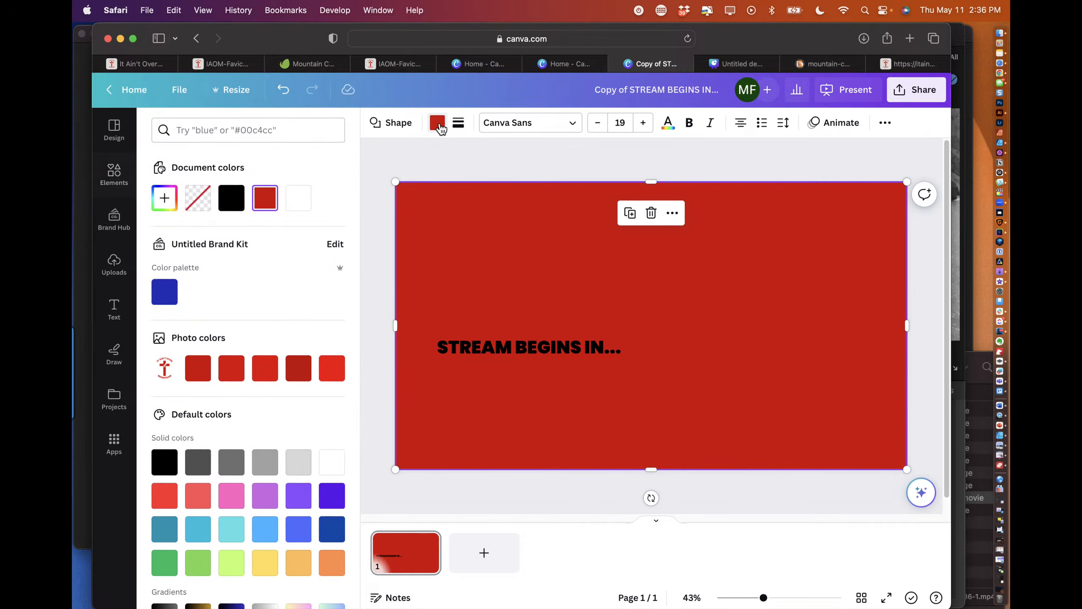
pyautogui.click(239, 492)
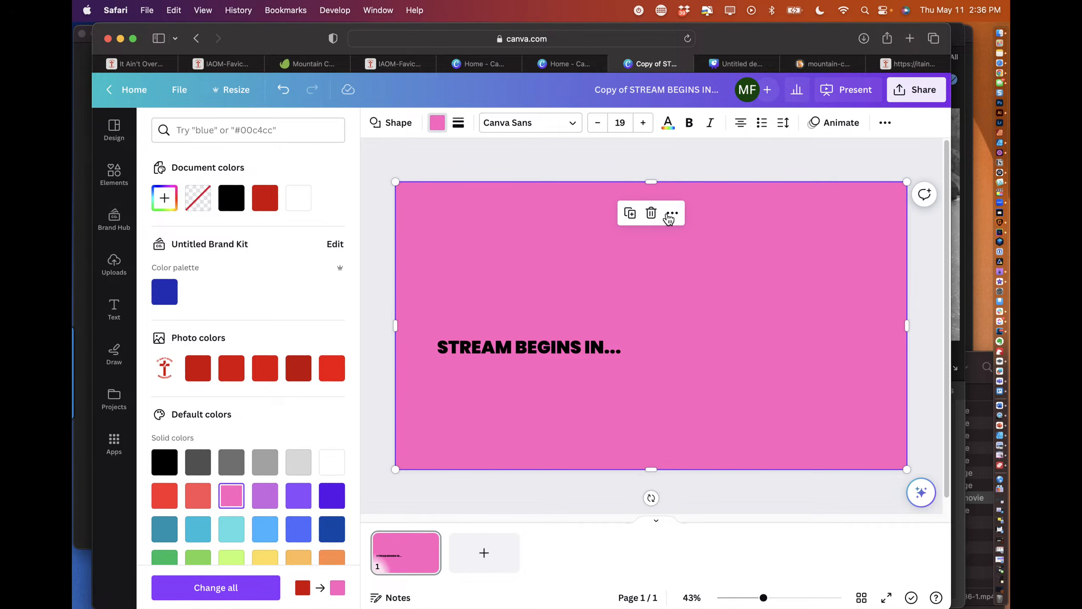
# Step: Move the pink full-page rectangle below the logo, text and outlined box in the layer order
pyautogui.click(885, 124)
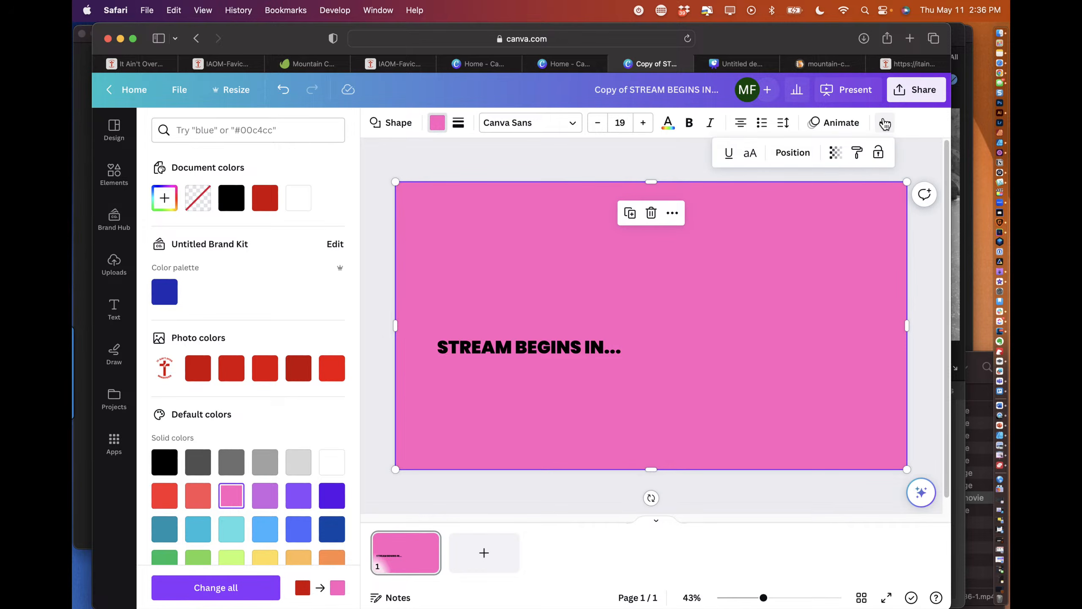
pyautogui.click(793, 152)
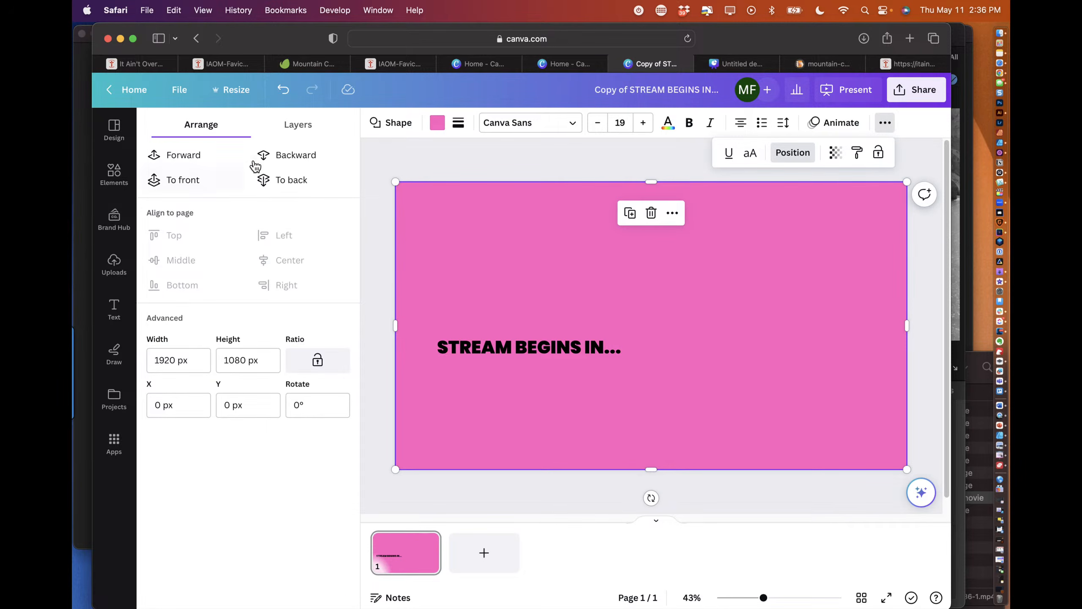
pyautogui.click(297, 124)
pyautogui.moveTo(243, 241); pyautogui.dragTo(255, 335)
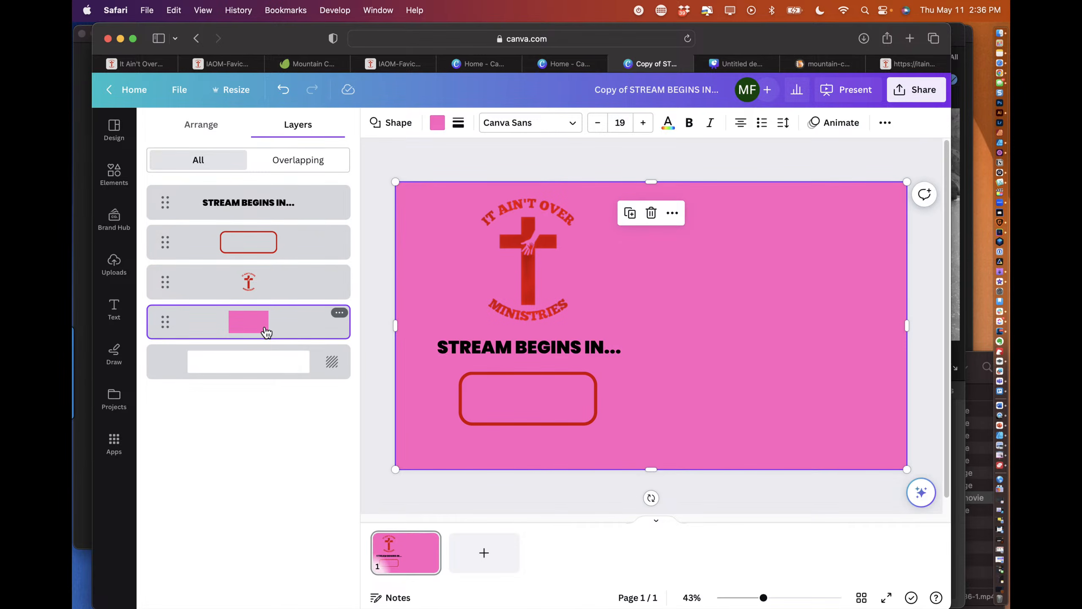
# Step: Set the full-page rectangle's transparency to 50 and change its fill to white from the document colors
pyautogui.click(884, 123)
pyautogui.click(834, 152)
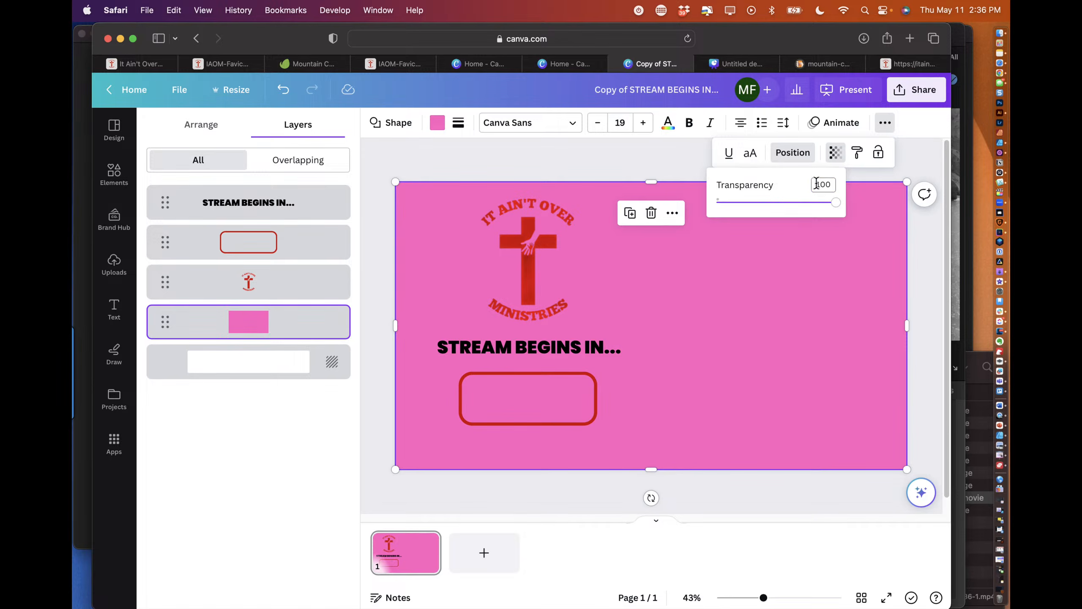
pyautogui.write('50')
pyautogui.press('Return')
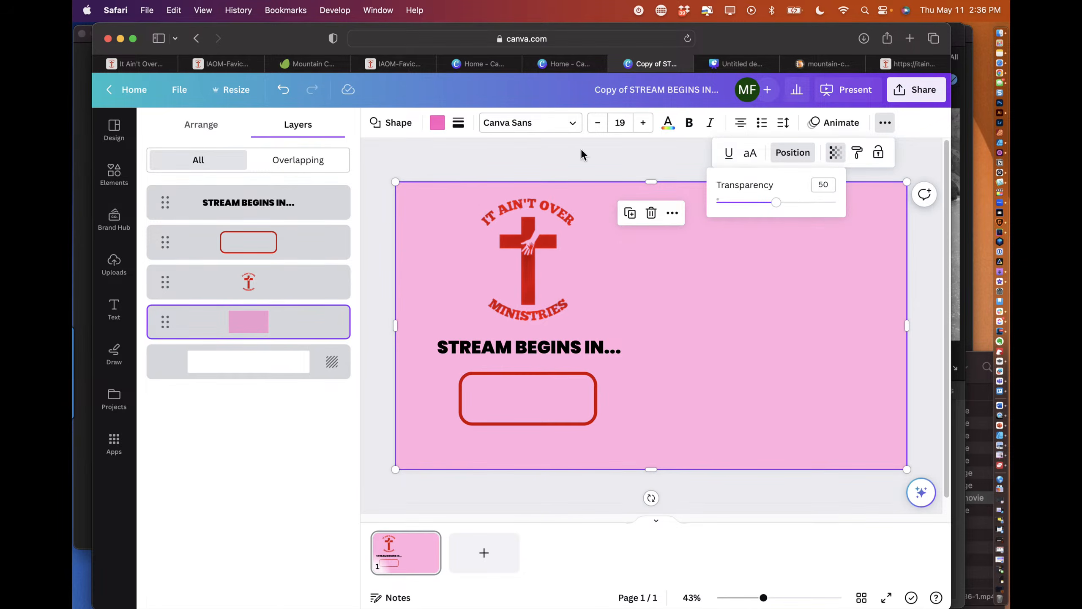
pyautogui.click(436, 123)
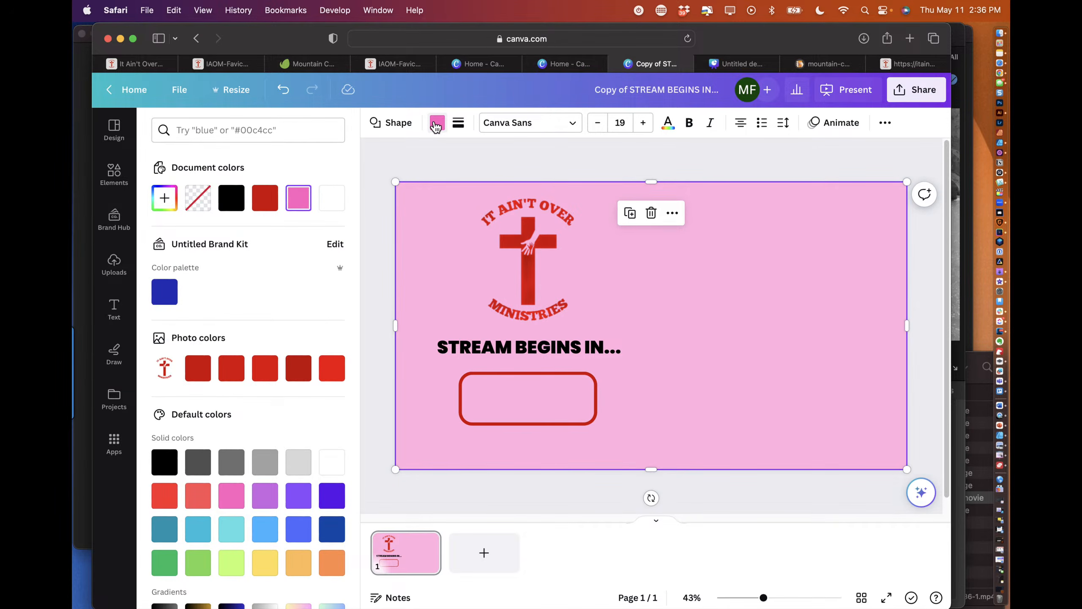
pyautogui.click(332, 198)
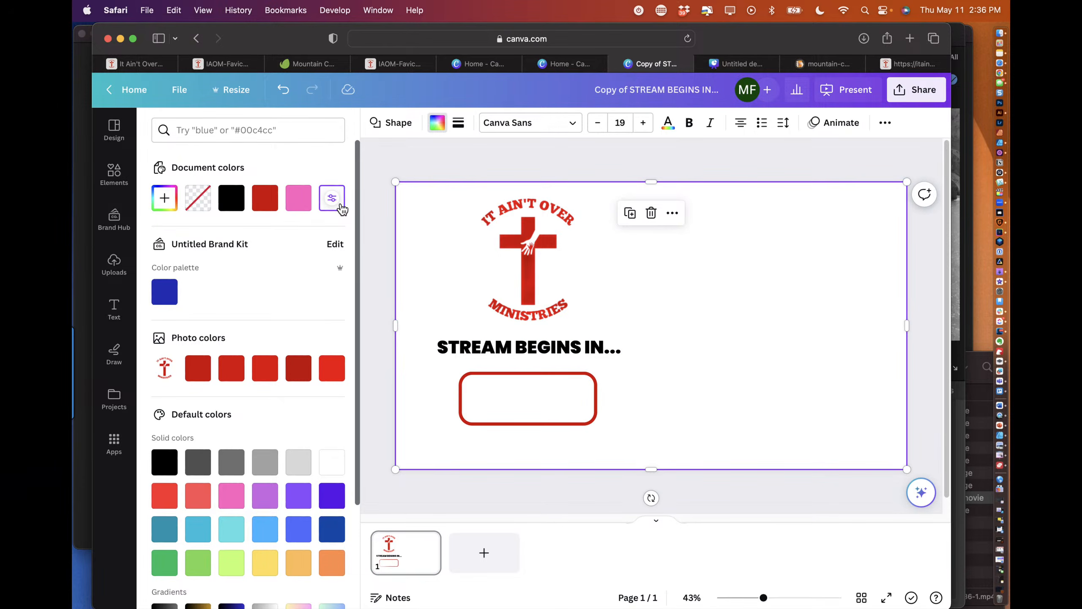
# Step: Download the design as a PNG with a transparent background
pyautogui.click(911, 94)
pyautogui.click(746, 409)
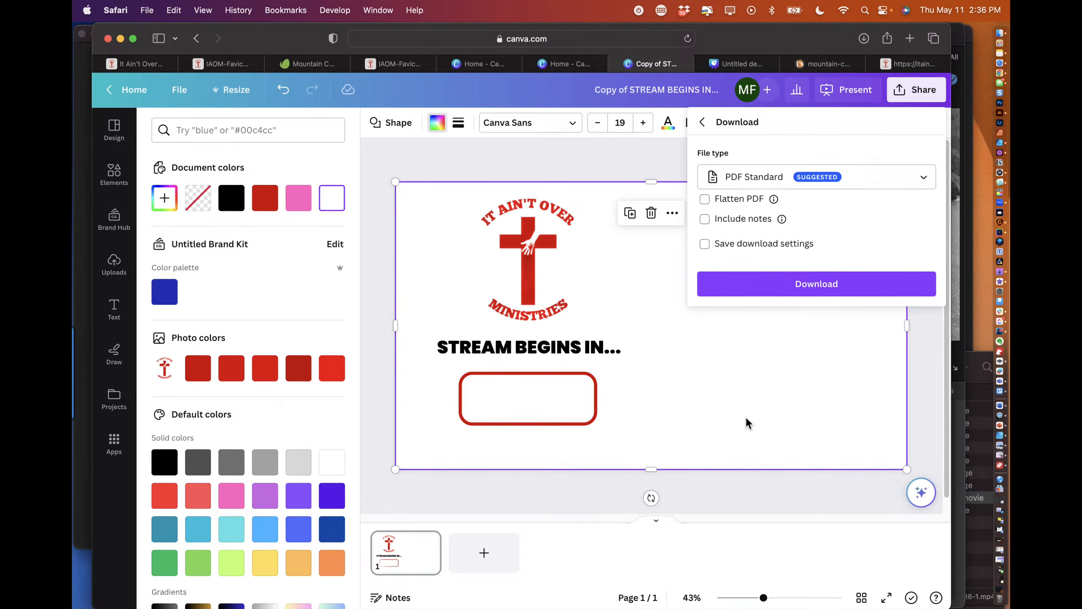
pyautogui.click(734, 175)
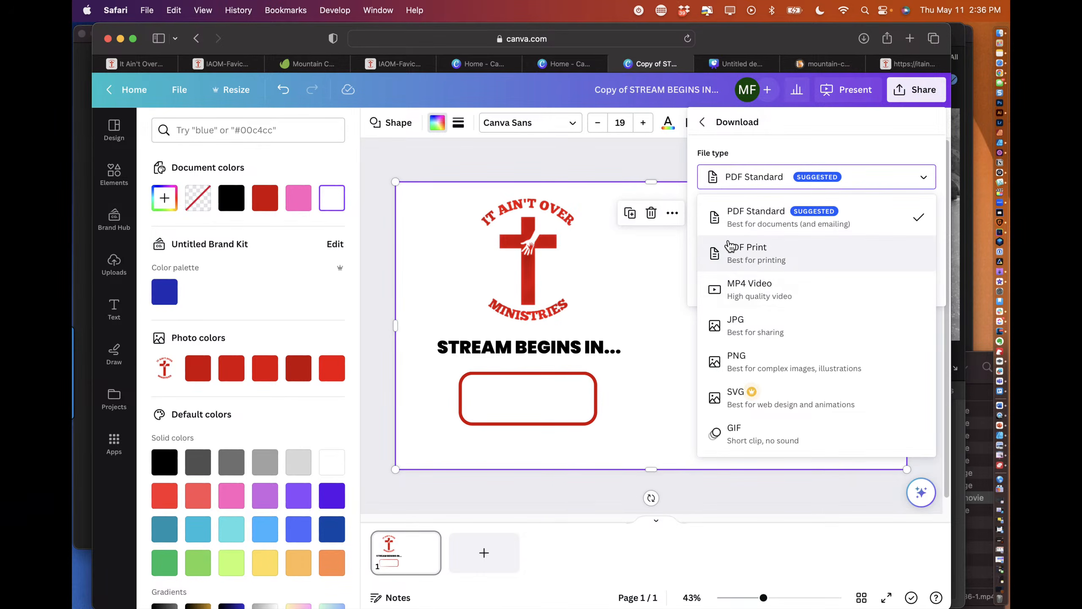
pyautogui.click(741, 370)
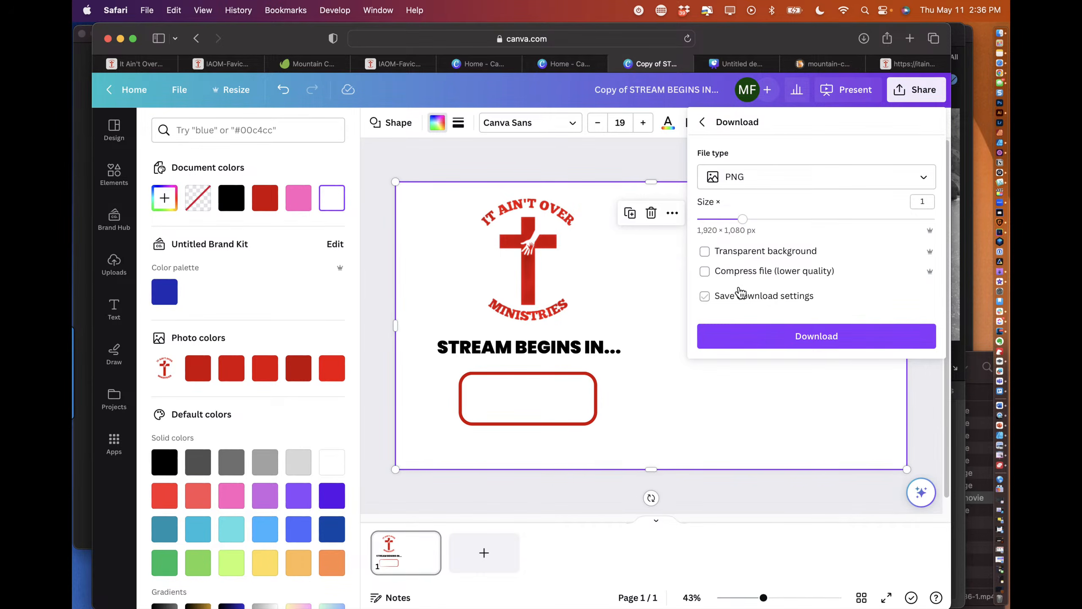
pyautogui.click(705, 251)
pyautogui.click(773, 340)
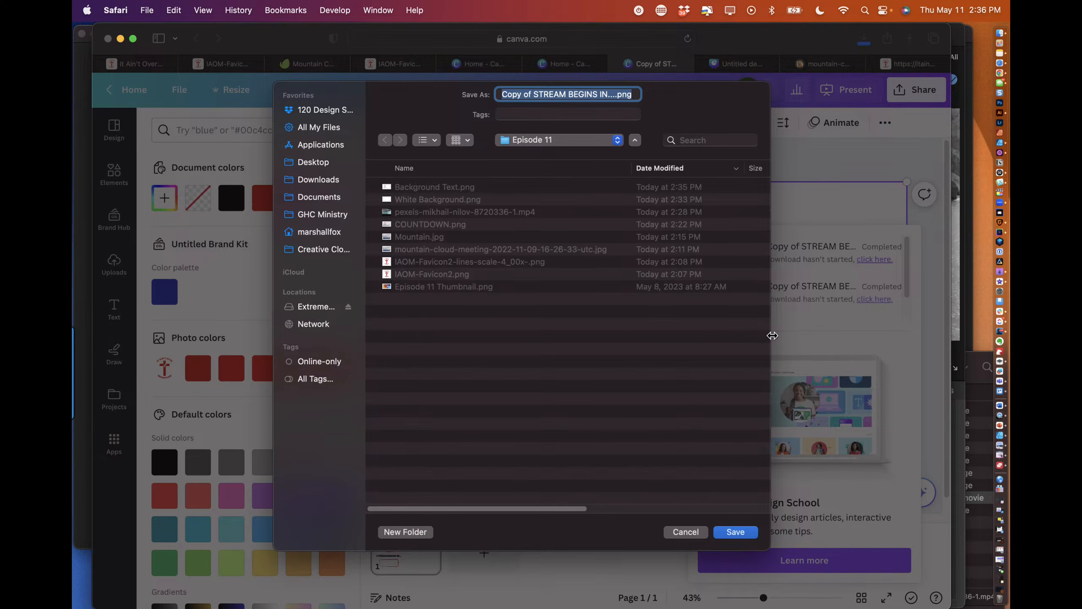
pyautogui.press('super+Tab')
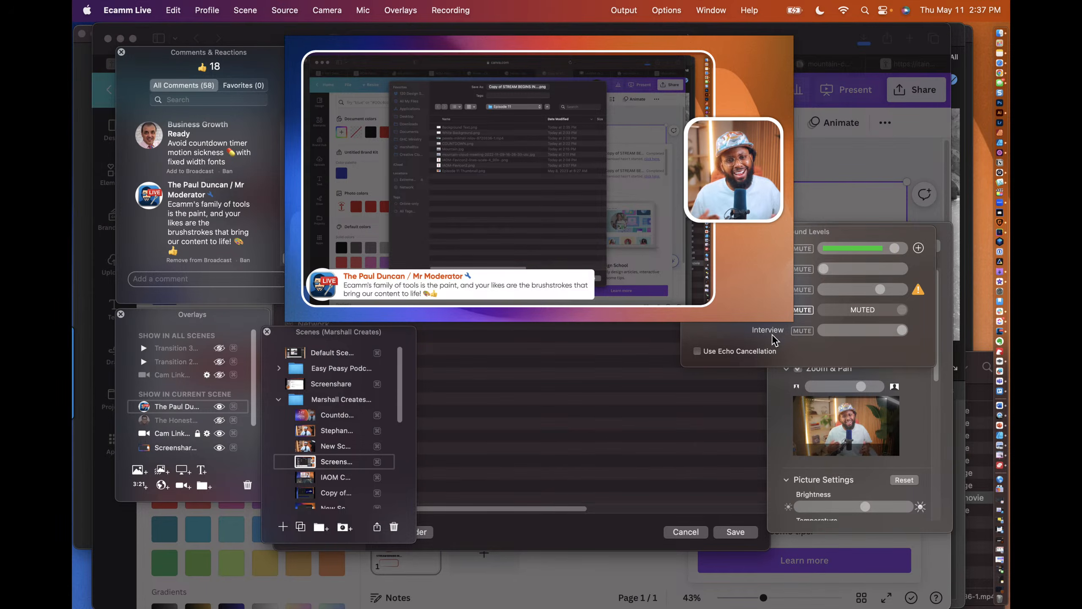
pyautogui.moveTo(638, 163)
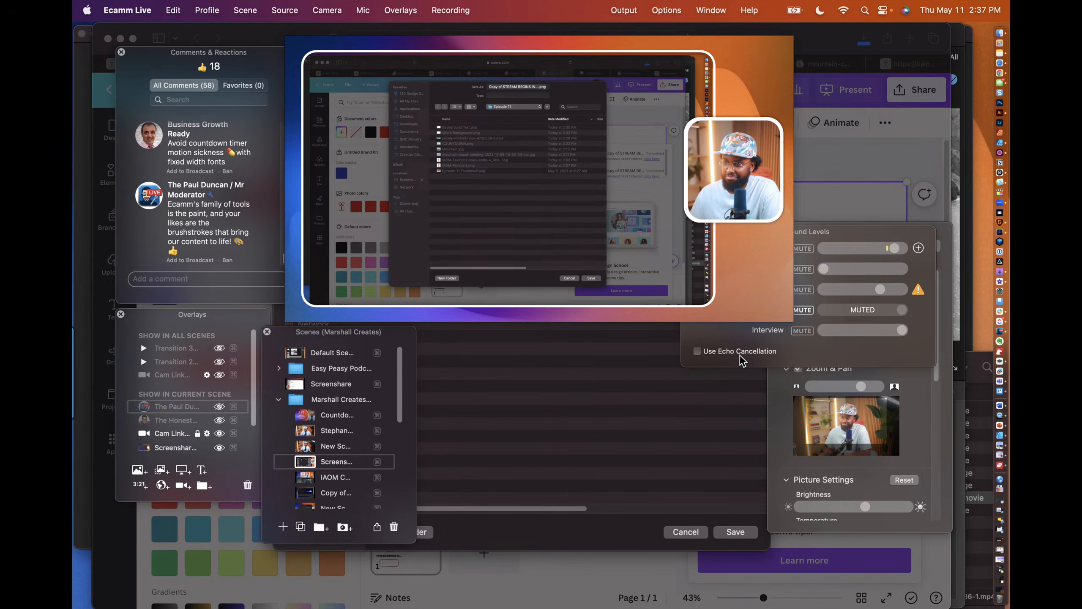
pyautogui.click(706, 399)
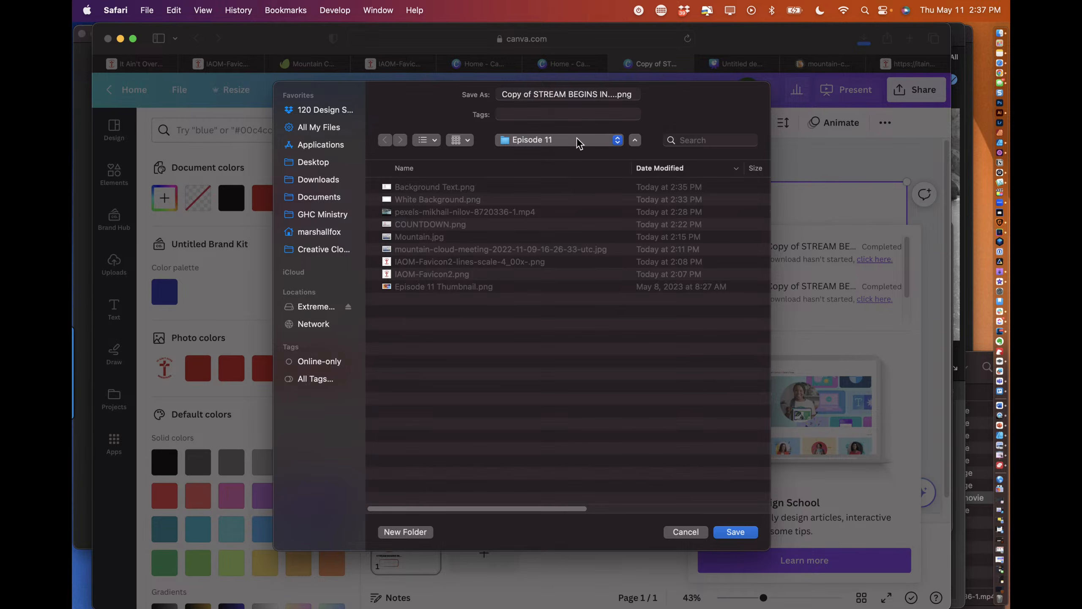
# Step: Save the download as Background Text 2.png in the Episode 11 folder
pyautogui.moveTo(616, 94); pyautogui.dragTo(441, 93)
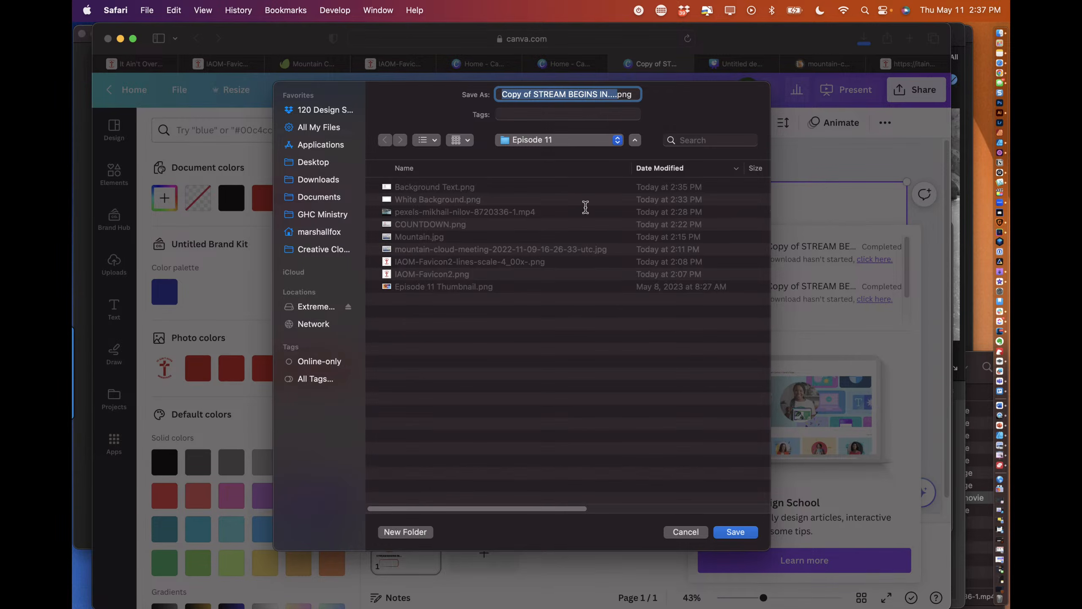
pyautogui.write('Background Text 2')
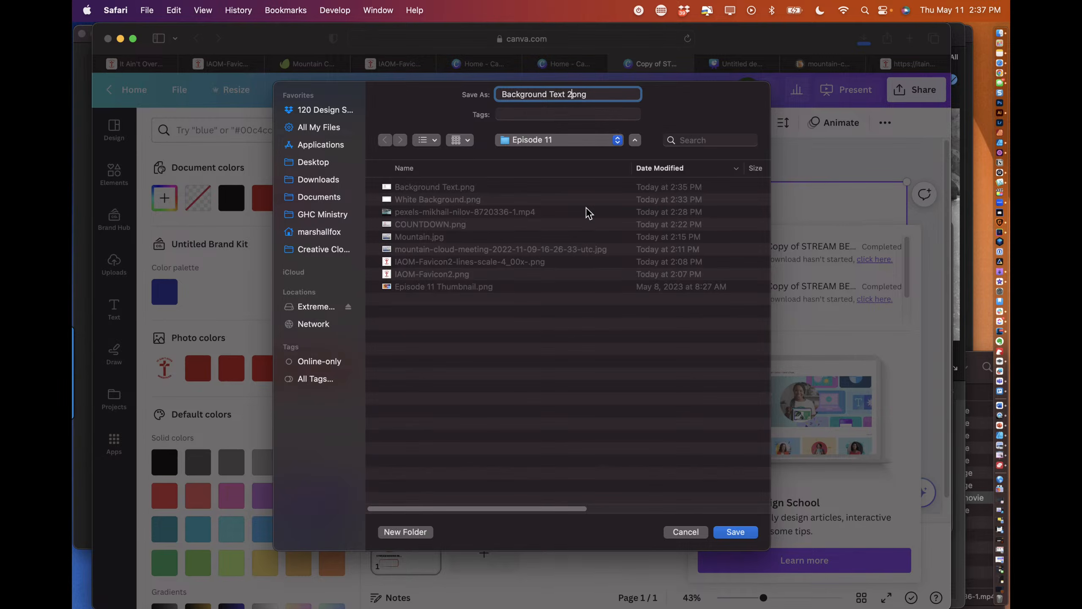
pyautogui.press('Return')
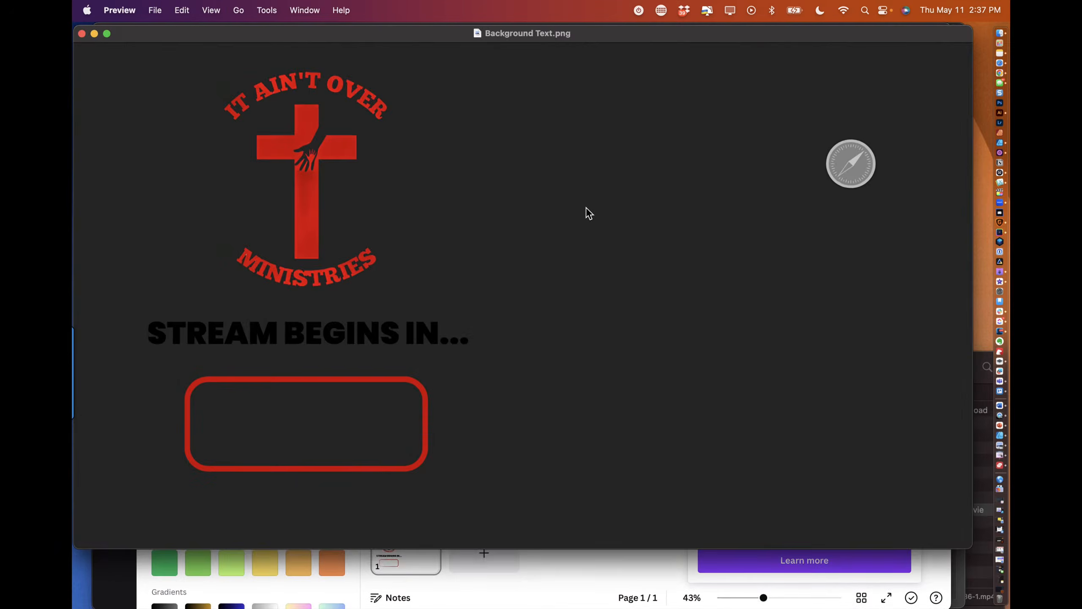
# Step: Switch to iMovie and delete both overlay clips above the coastal clip, the logo text and the white background
pyautogui.press('super+Tab')
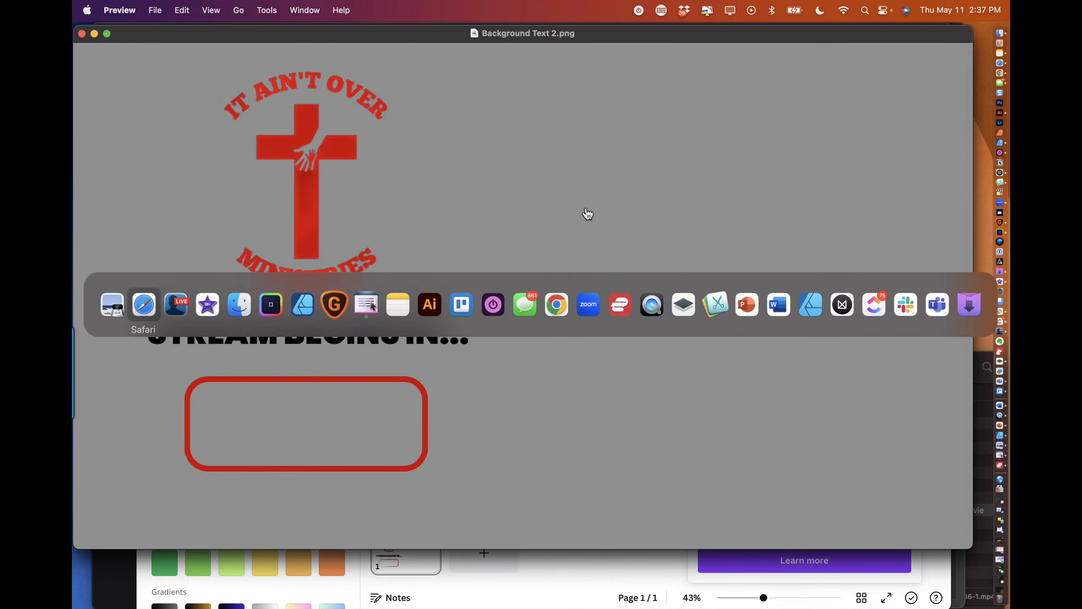
pyautogui.press('super+Tab')
pyautogui.press('super+Tab')
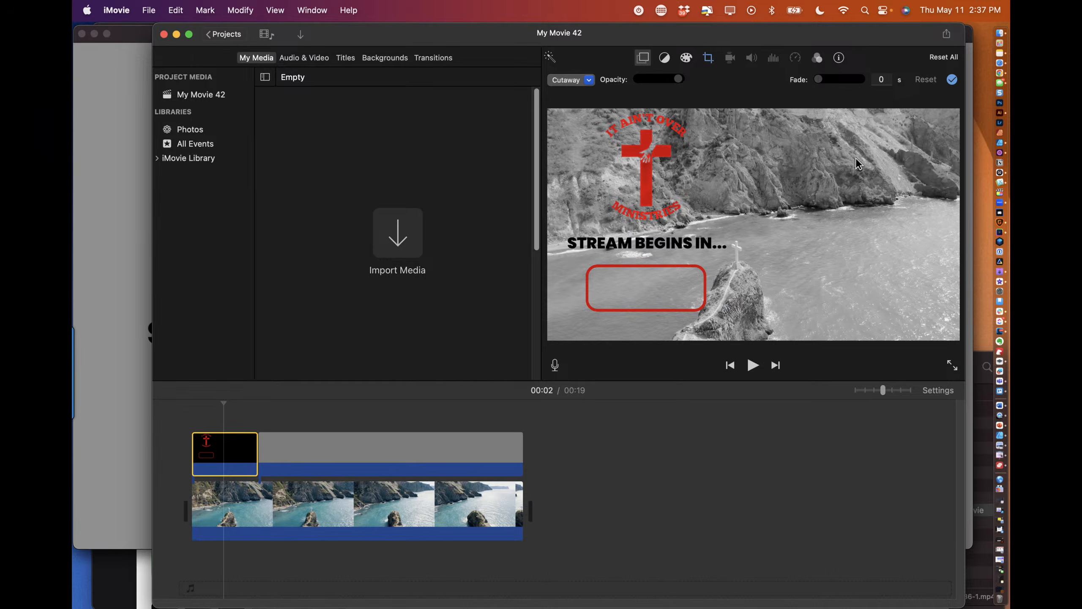
pyautogui.click(1000, 34)
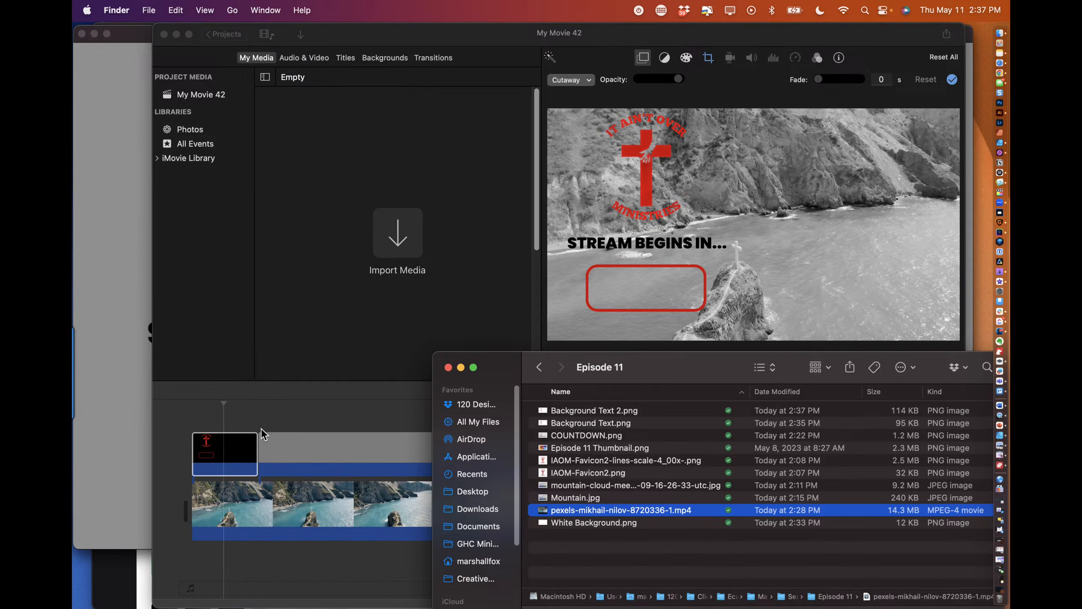
pyautogui.click(233, 443)
pyautogui.press('Delete')
pyautogui.click(300, 441)
pyautogui.press('Delete')
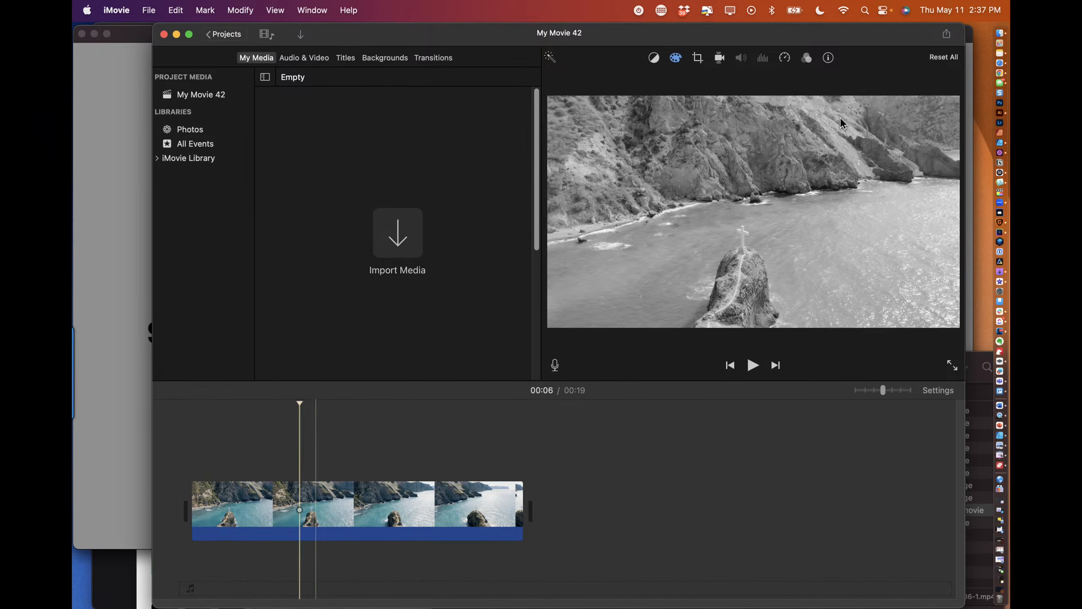
# Step: Place Background Text 2.png from the Episode 11 folder above the coastal clip and extend it to 20.0 s to cover the whole clip
pyautogui.click(999, 34)
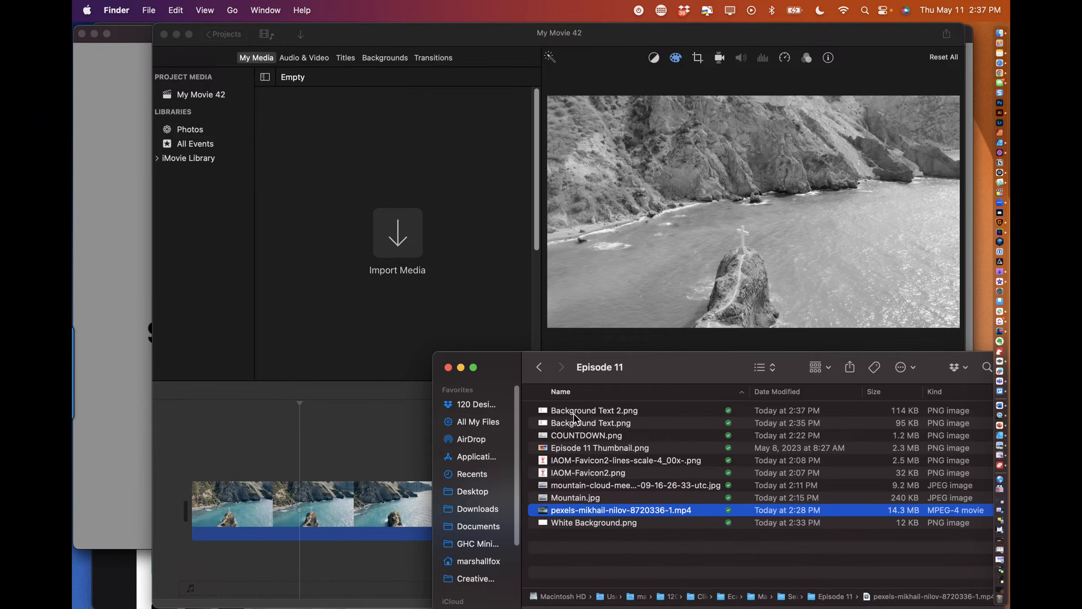
pyautogui.moveTo(573, 413); pyautogui.dragTo(520, 474)
pyautogui.click(261, 445)
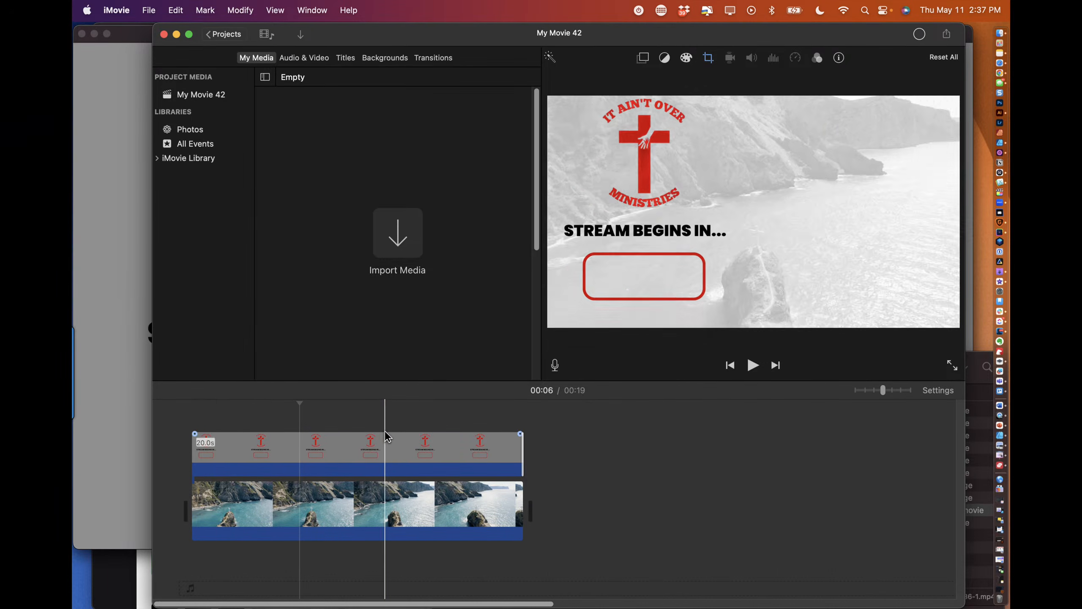
# Step: Play the timeline from the start to check how the logo and text overlay moves over the coastal video
pyautogui.press('\\')
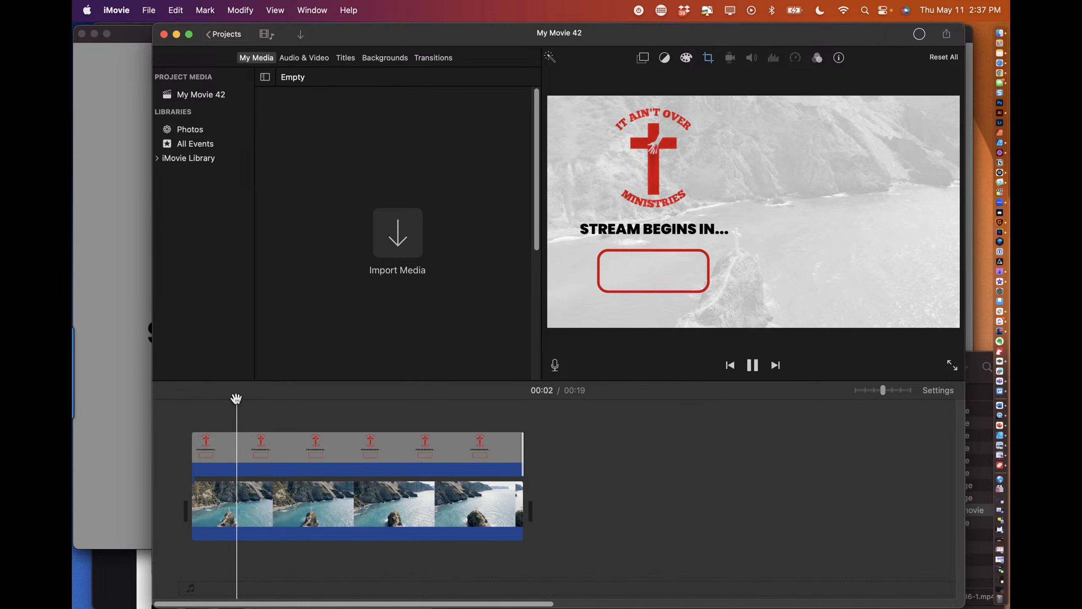
pyautogui.moveTo(236, 398); pyautogui.dragTo(211, 443)
pyautogui.click(261, 452)
pyautogui.press('space')
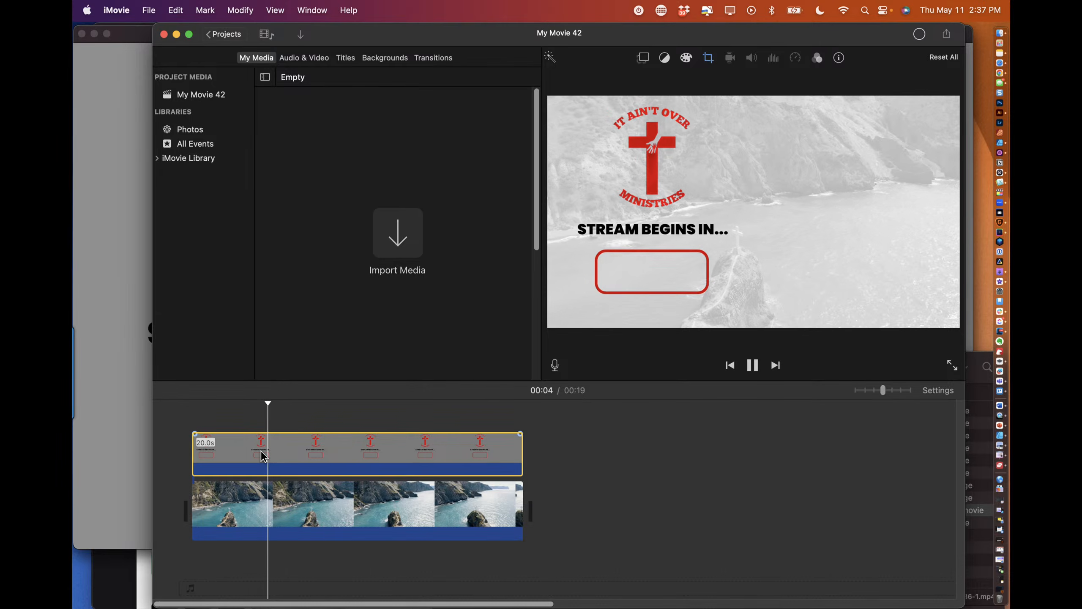
pyautogui.click(279, 450)
pyautogui.press('space')
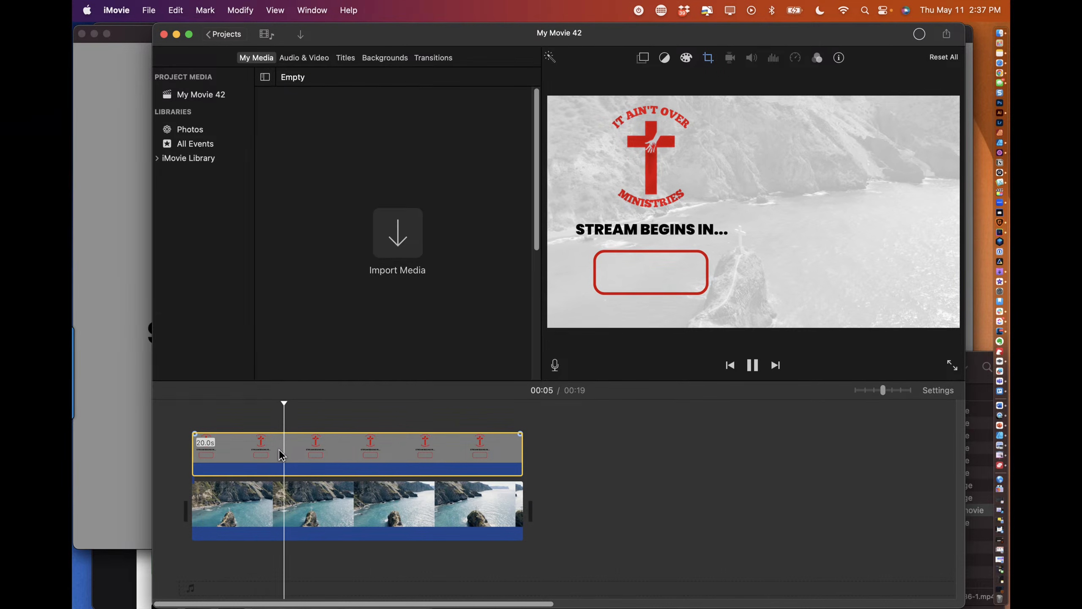
pyautogui.press('space')
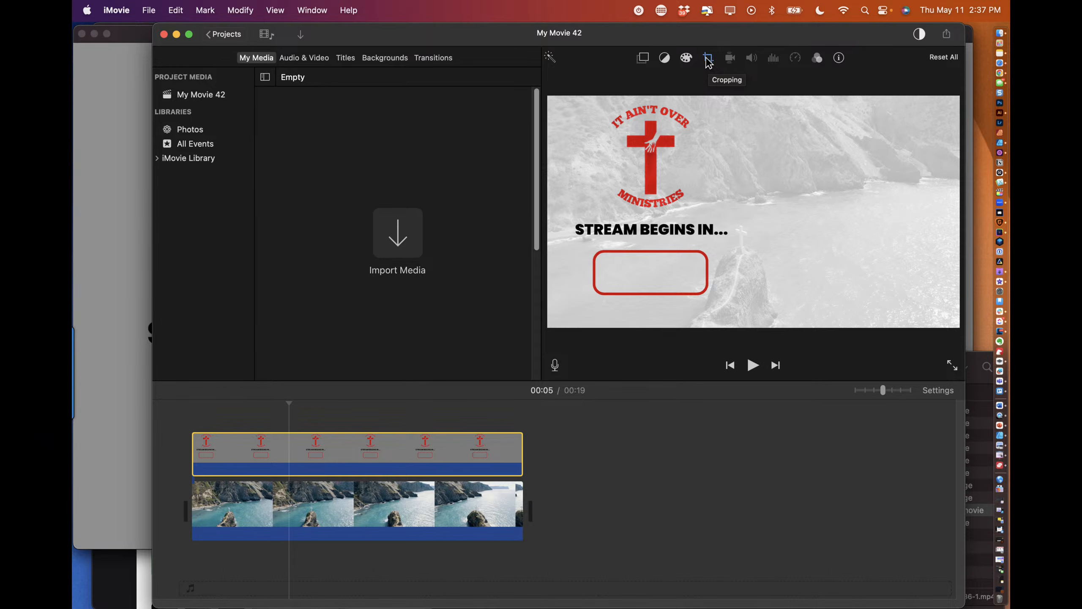
# Step: Change the overlay's cropping style from Ken Burns to Fit and play back the result
pyautogui.click(709, 58)
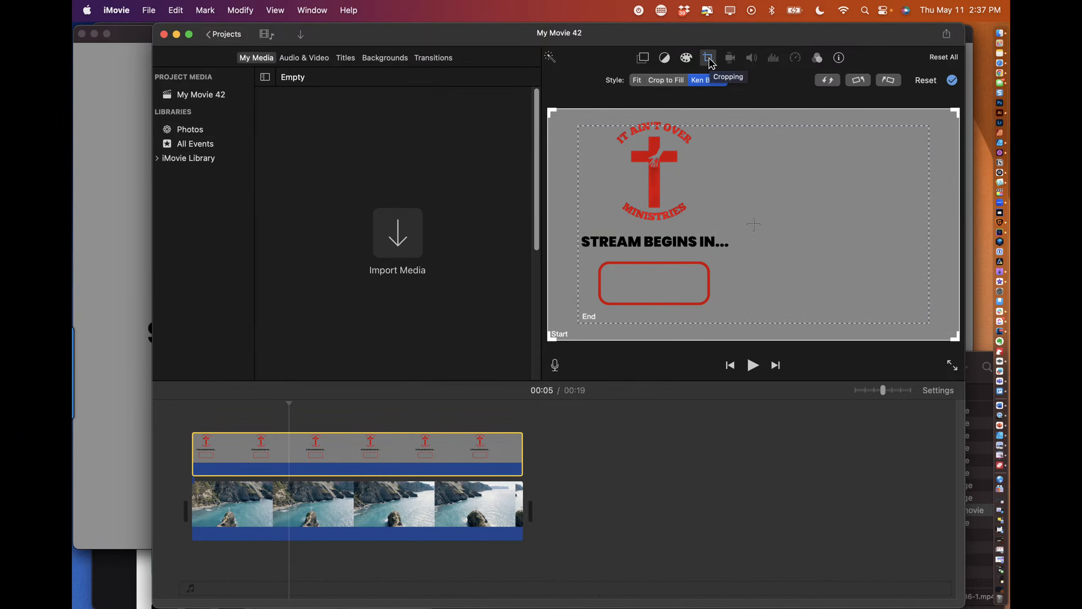
pyautogui.click(638, 82)
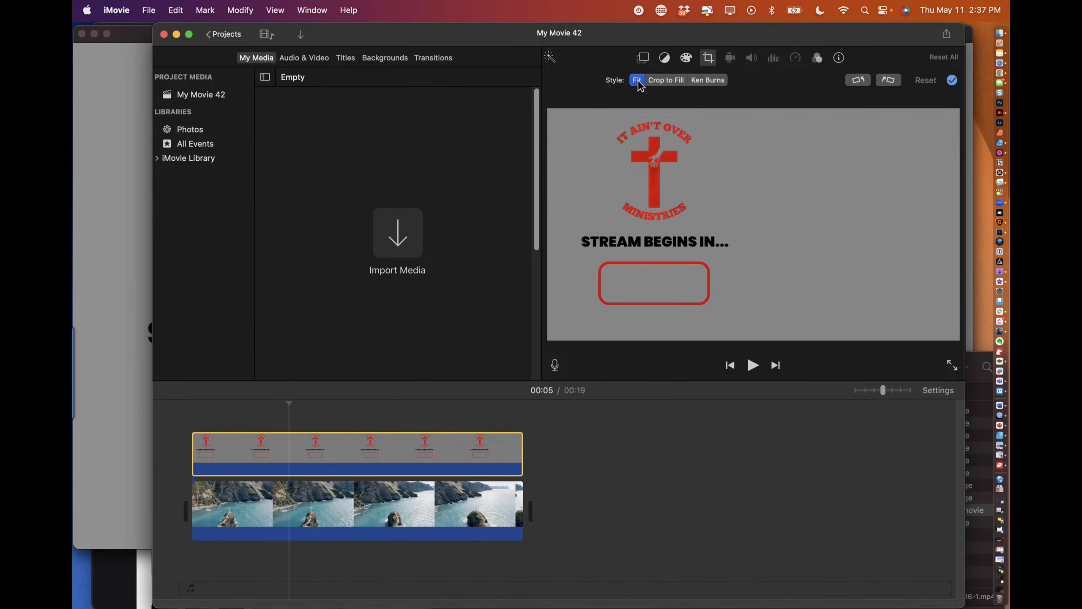
pyautogui.click(241, 410)
pyautogui.press('space')
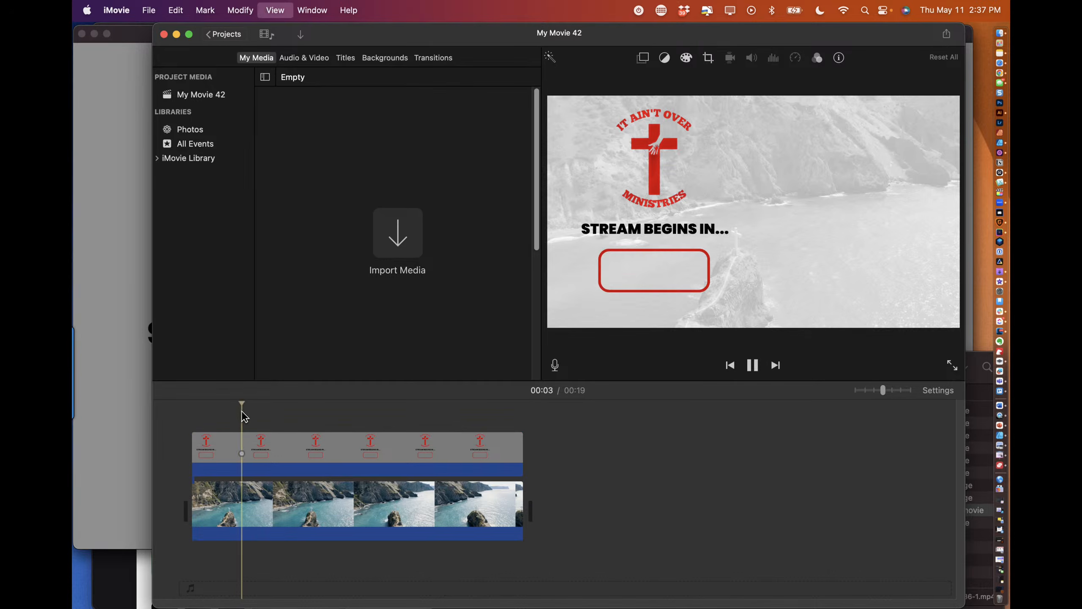
pyautogui.press('space')
# Step: Export the movie as a 1080p, high-quality video file named IAOM Background Video in the Episode 11 folder
pyautogui.click(946, 33)
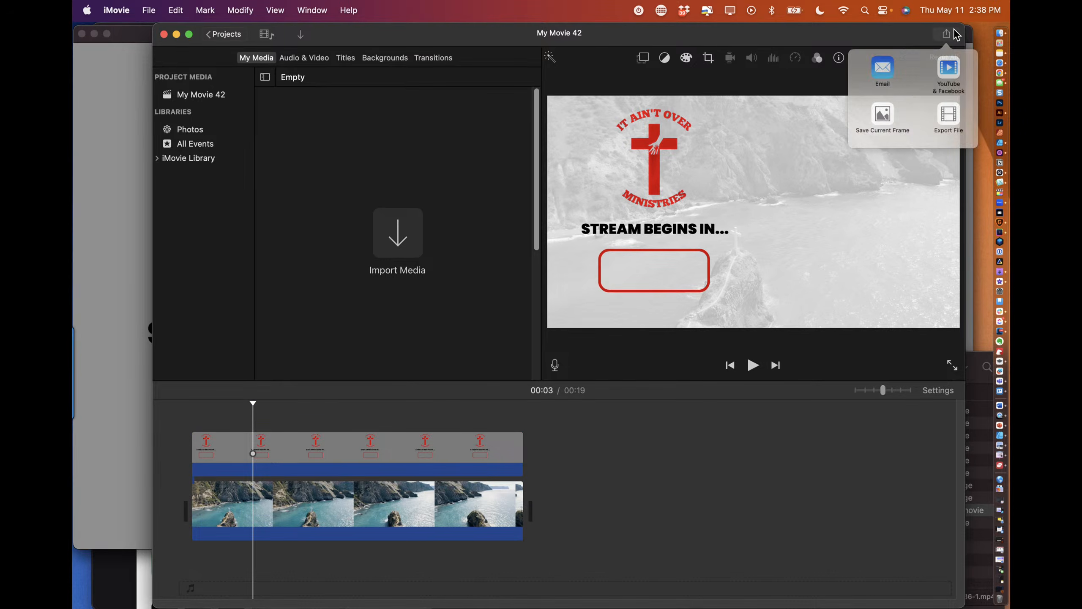
pyautogui.click(944, 144)
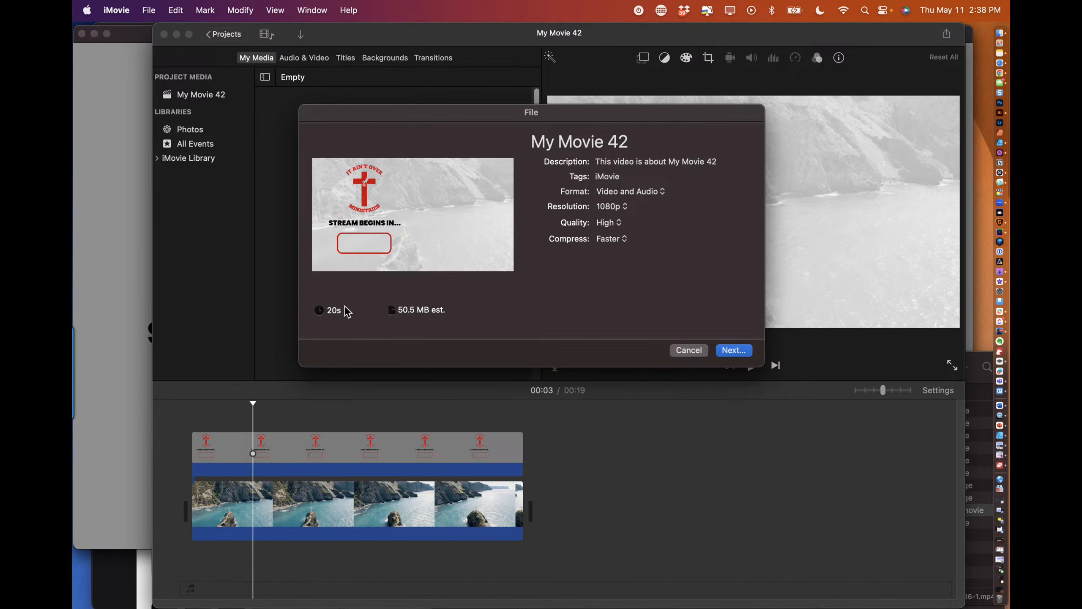
pyautogui.click(740, 351)
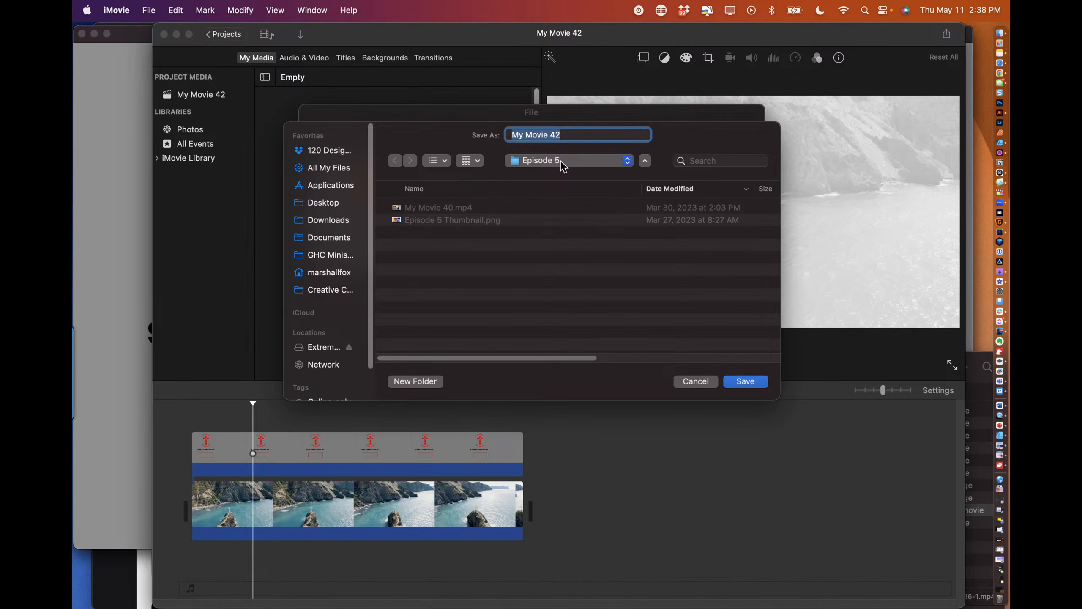
pyautogui.click(563, 164)
pyautogui.click(554, 363)
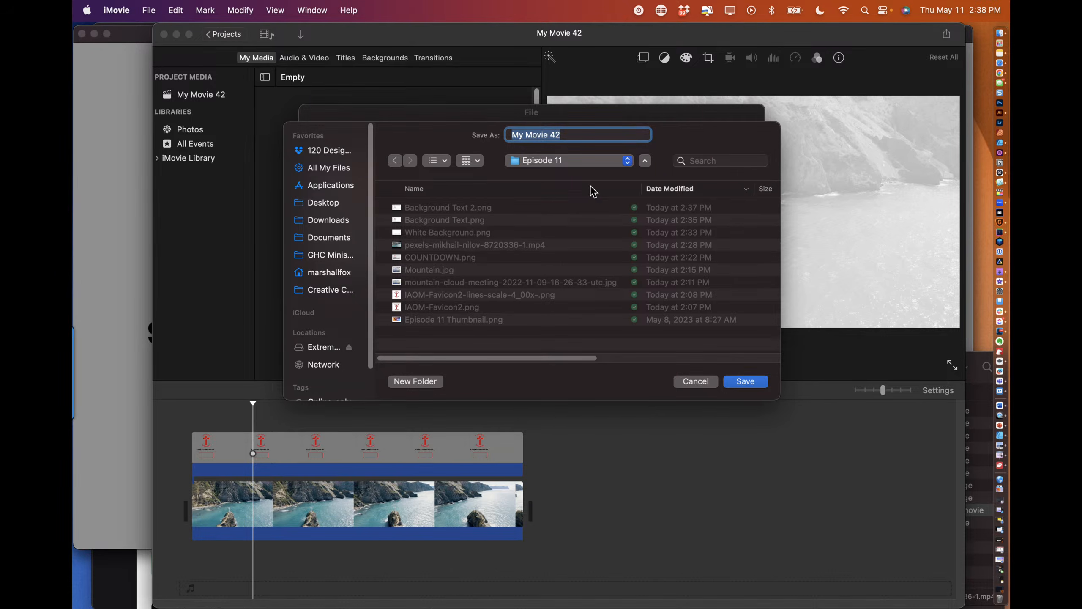
pyautogui.press('BackSpace')
pyautogui.write('IAOM Background Video')
pyautogui.press('Return')
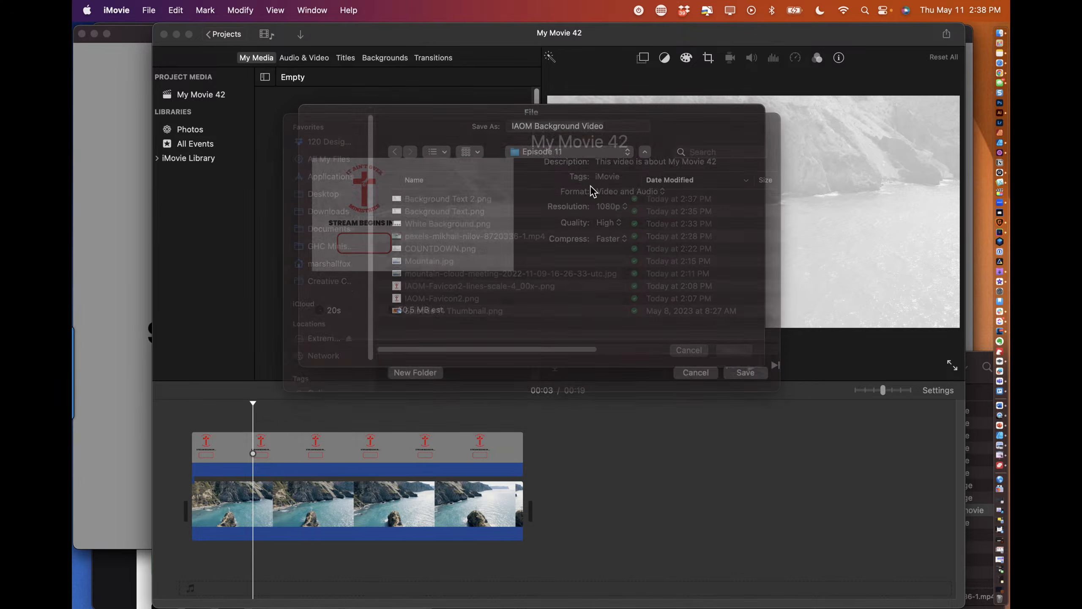
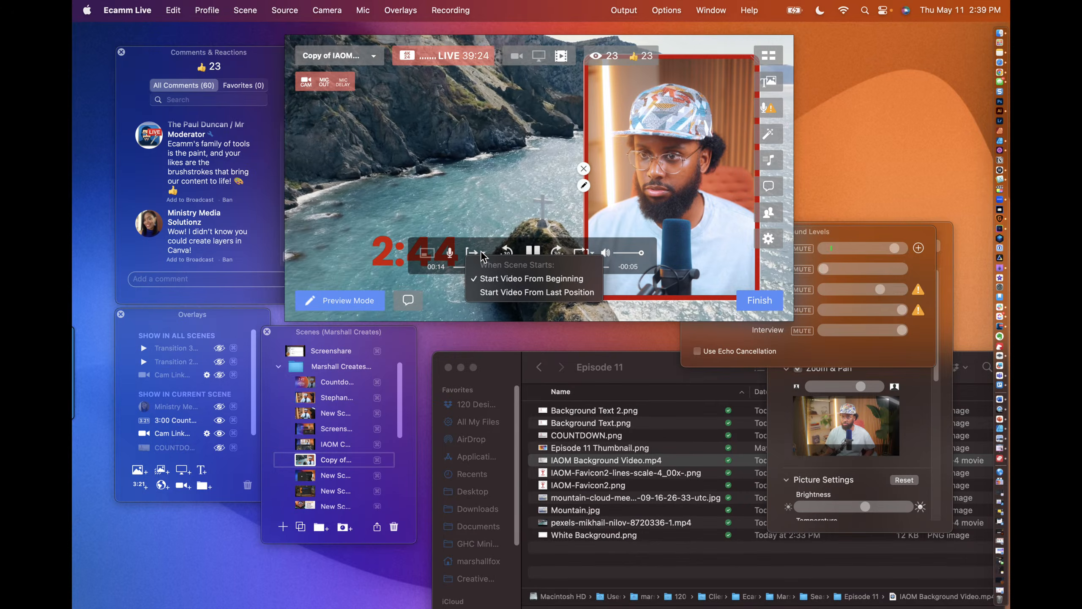
pyautogui.moveTo(485, 178)
pyautogui.mouseDown()
pyautogui.moveTo(455, 205)
pyautogui.moveTo(490, 176)
pyautogui.mouseUp()
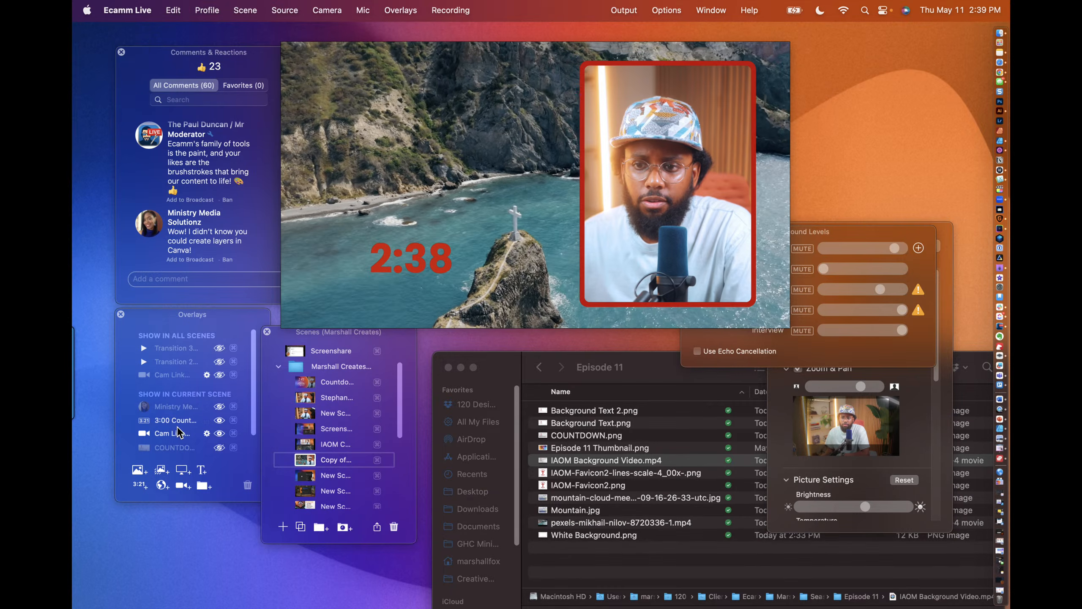
pyautogui.scroll(-1, 179, 430)
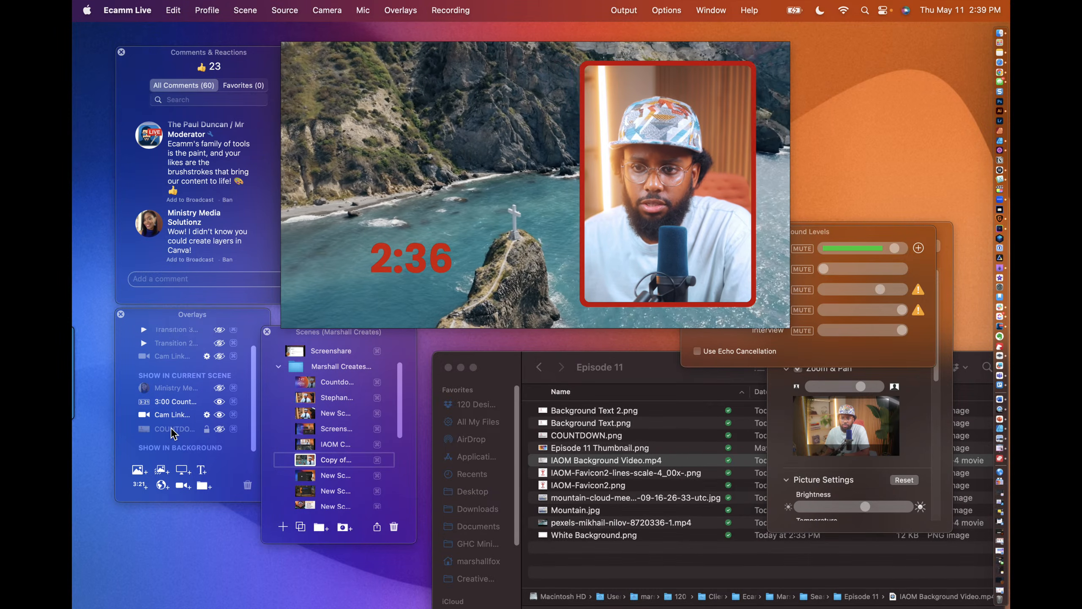
pyautogui.scroll(1, 172, 420)
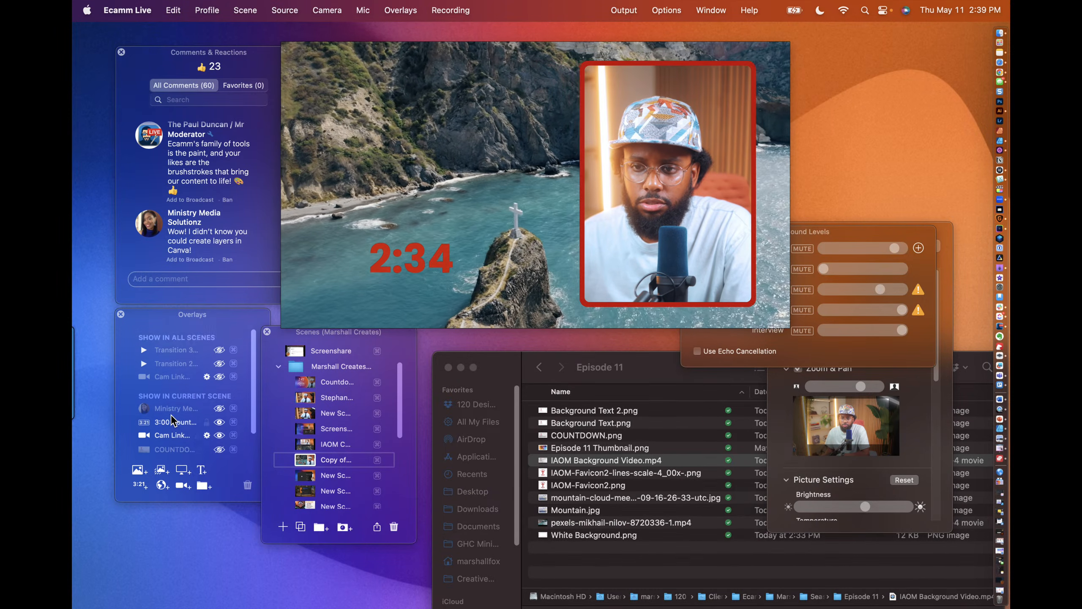
pyautogui.scroll(-2, 172, 420)
pyautogui.scroll(2, 172, 420)
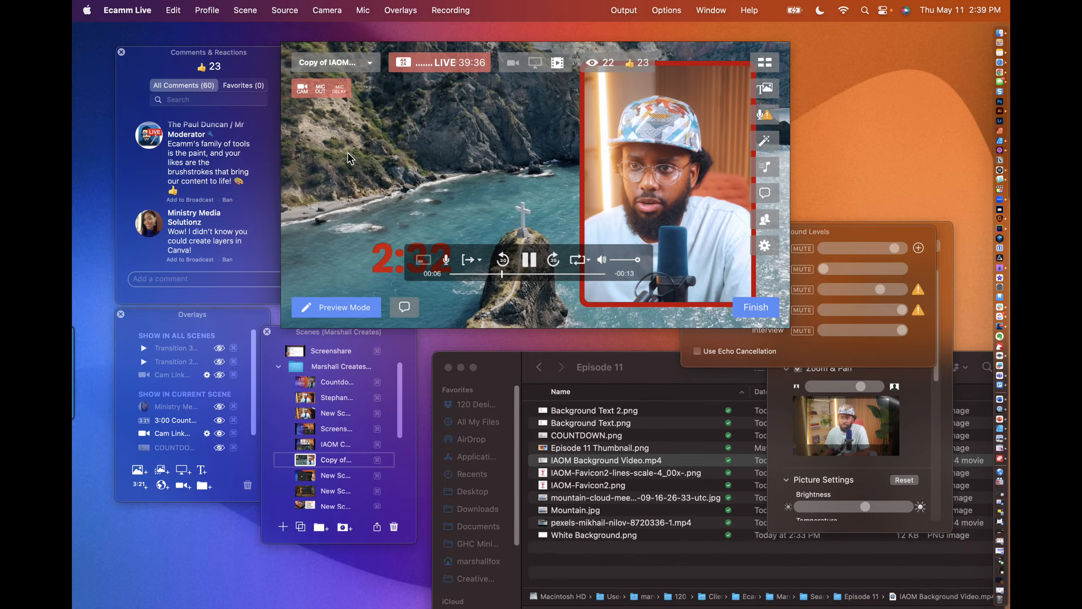
# Step: Try switching the copied countdown scene's main source to the camera, screen share and video file
pyautogui.click(512, 64)
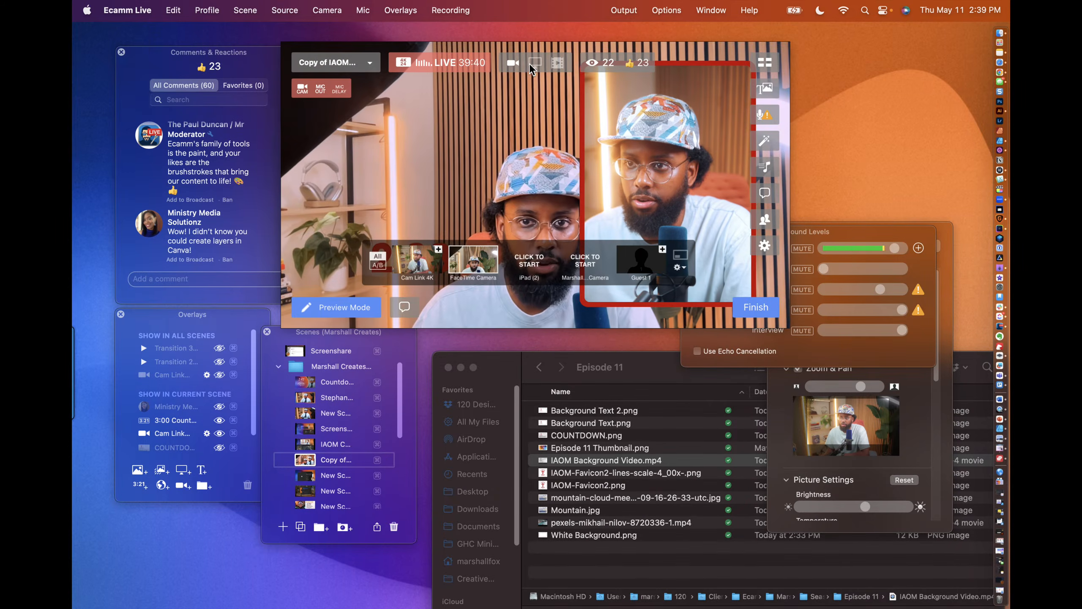
pyautogui.click(537, 64)
pyautogui.click(557, 63)
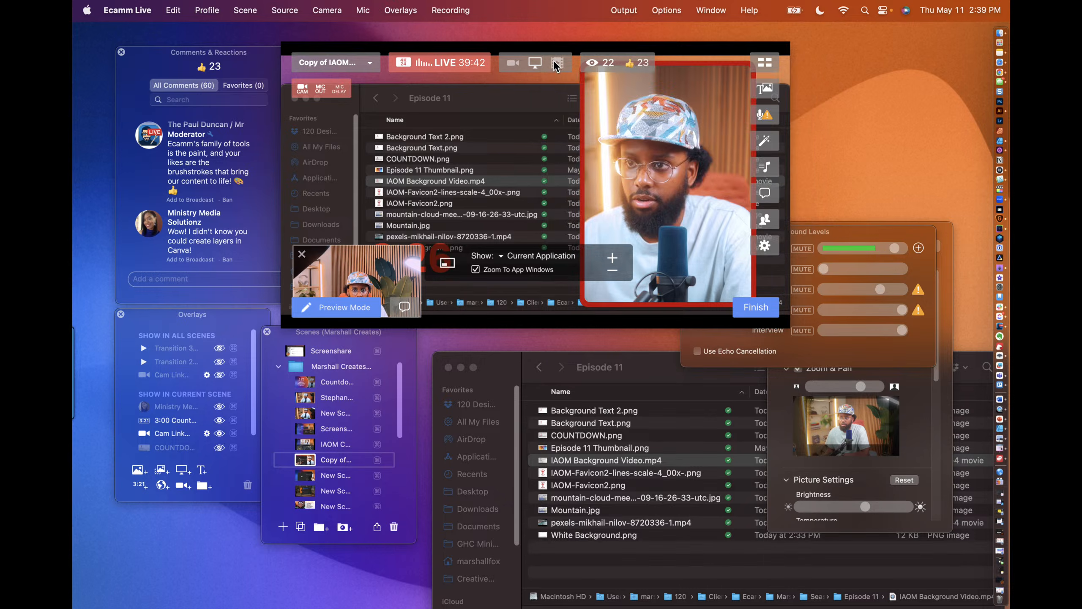
pyautogui.click(509, 90)
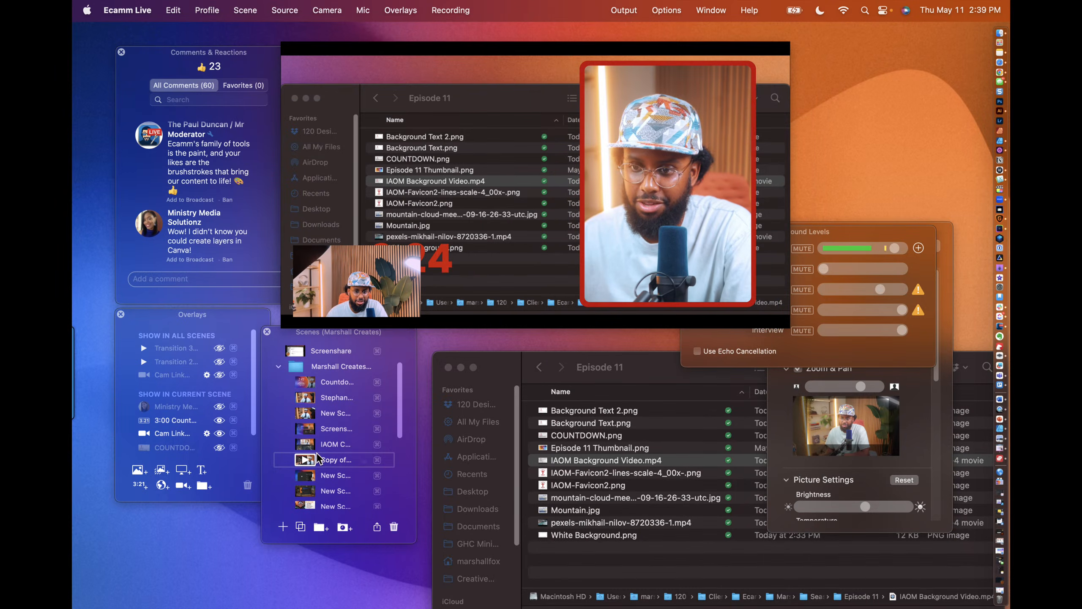
# Step: Delete the existing copy of the IAOM countdown scene from the scene list
pyautogui.click(339, 462)
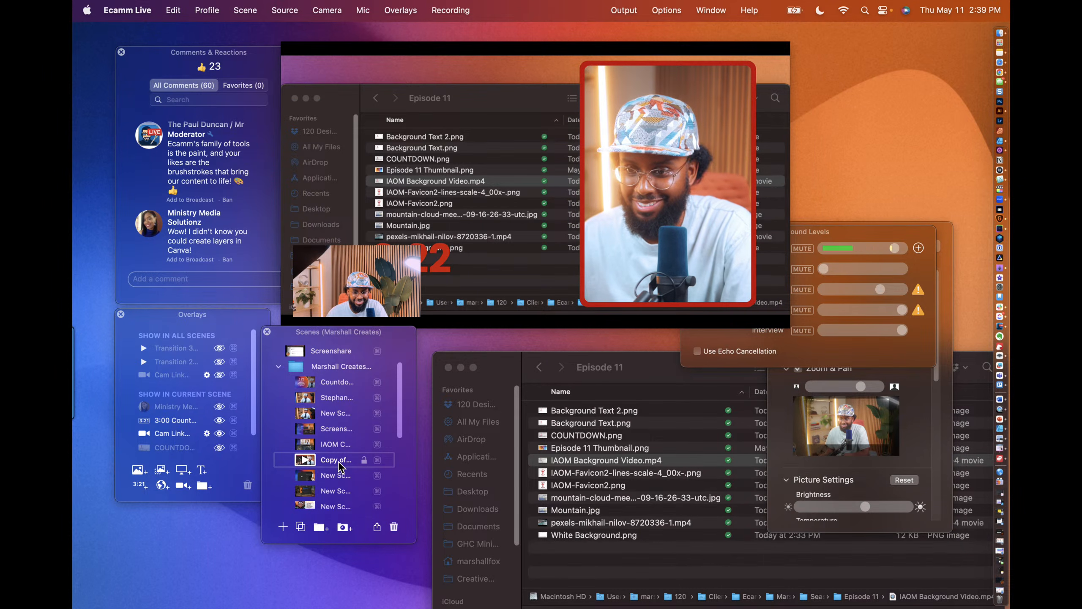
pyautogui.click(394, 527)
pyautogui.click(375, 484)
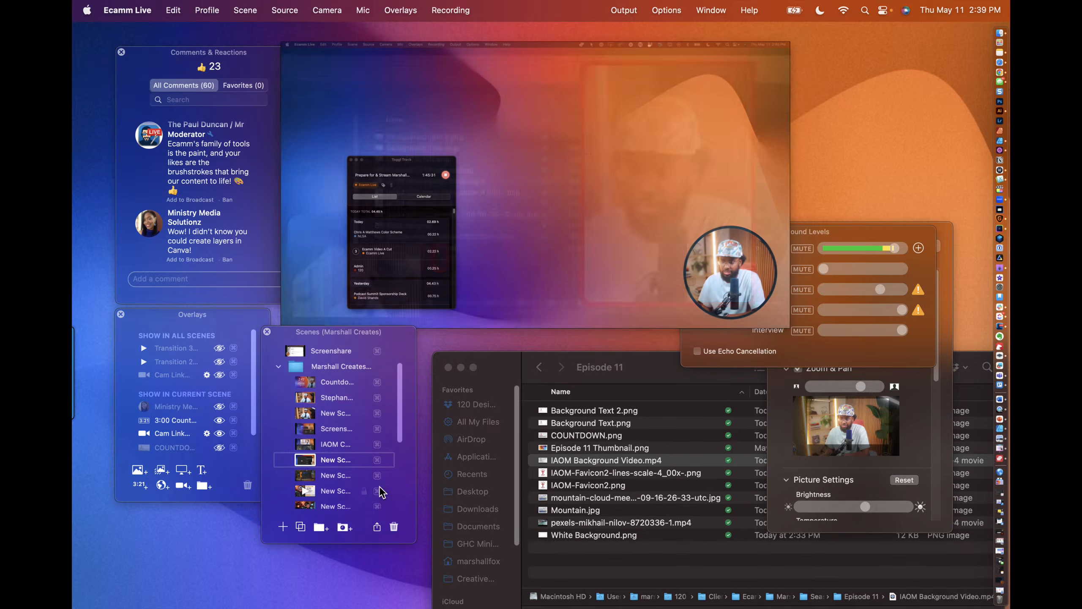
# Step: Duplicate the IAOM countdown scene and load IAOM Background Video.mp4 from the Episode 11 folder as the copy's main video
pyautogui.click(307, 444)
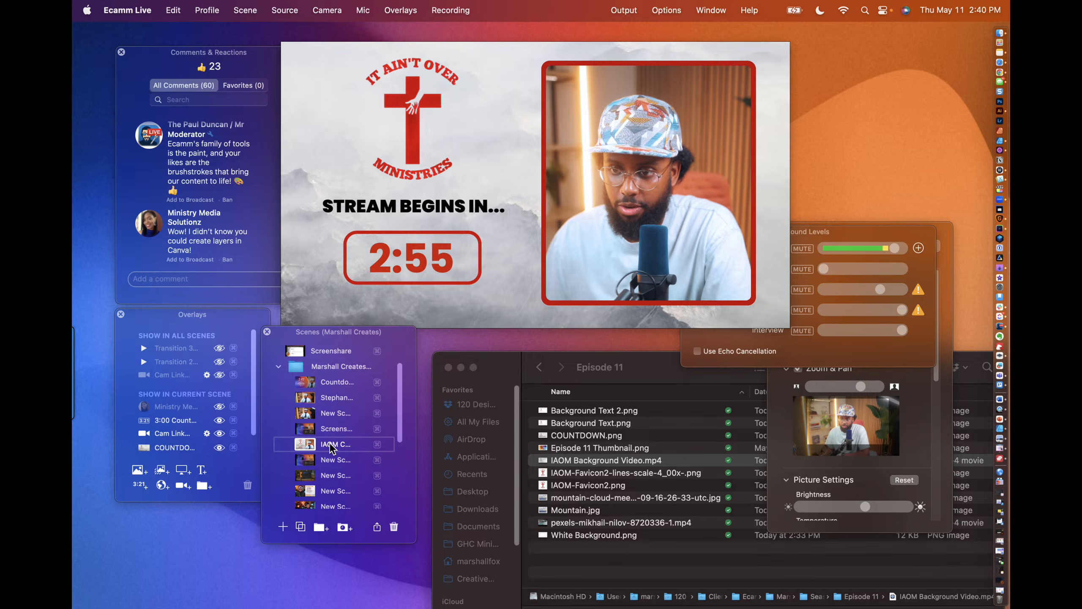
pyautogui.press('super+d')
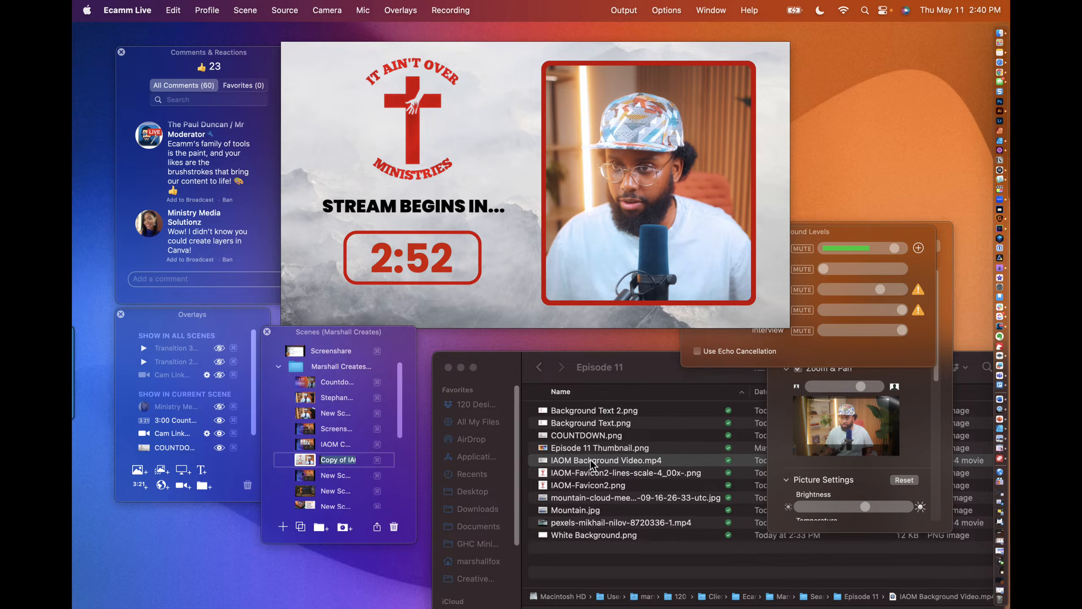
pyautogui.moveTo(517, 251)
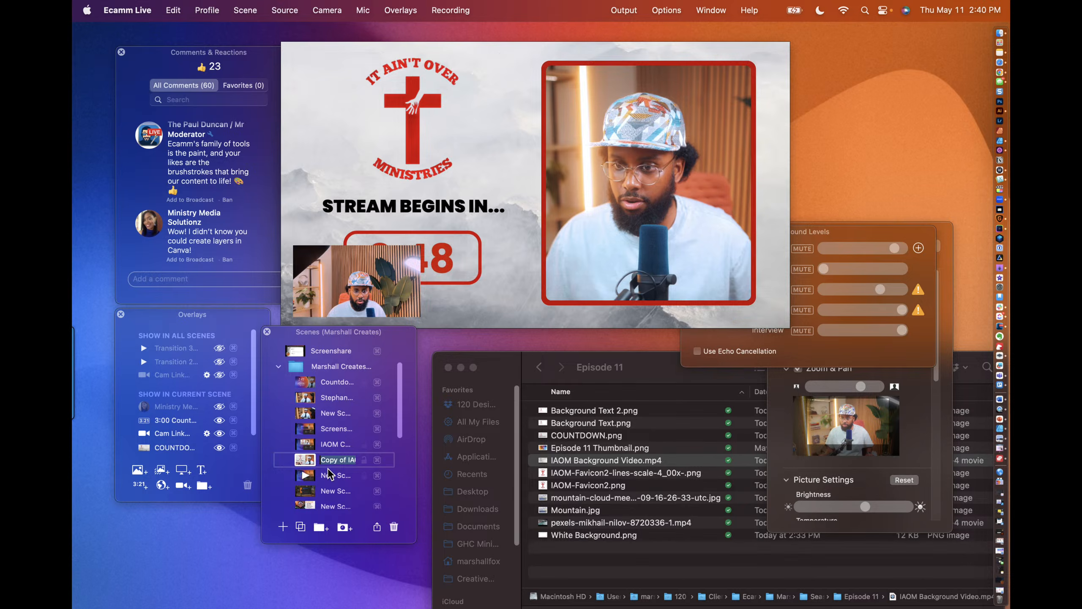
# Step: Remove the COUNTDOWN image overlay and the picture-in-picture camera from the copied scene
pyautogui.scroll(-1, 179, 436)
pyautogui.scroll(-1, 181, 436)
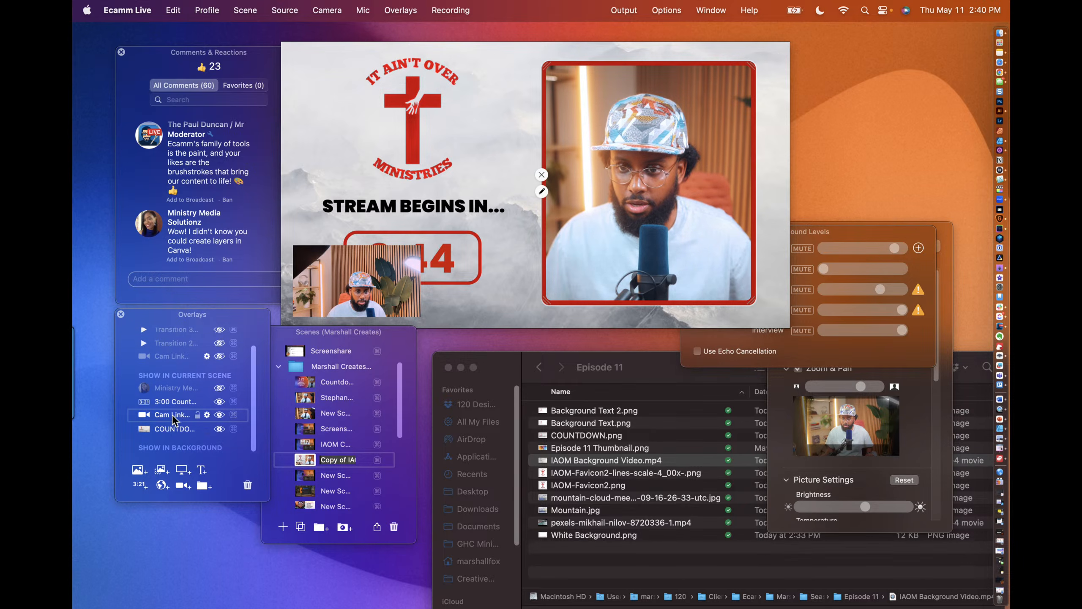
pyautogui.click(172, 430)
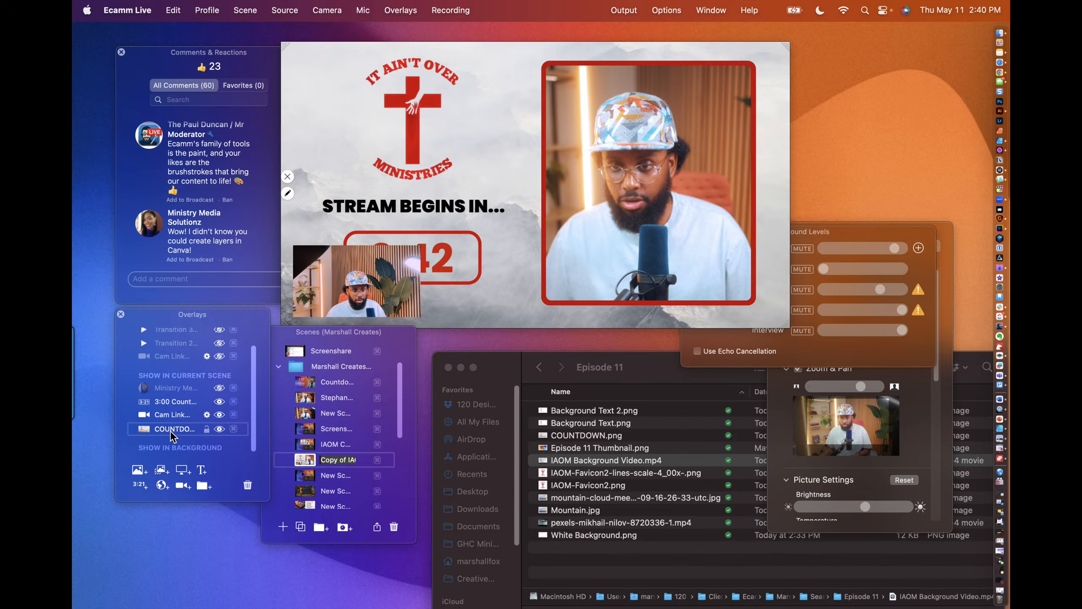
pyautogui.press('Delete')
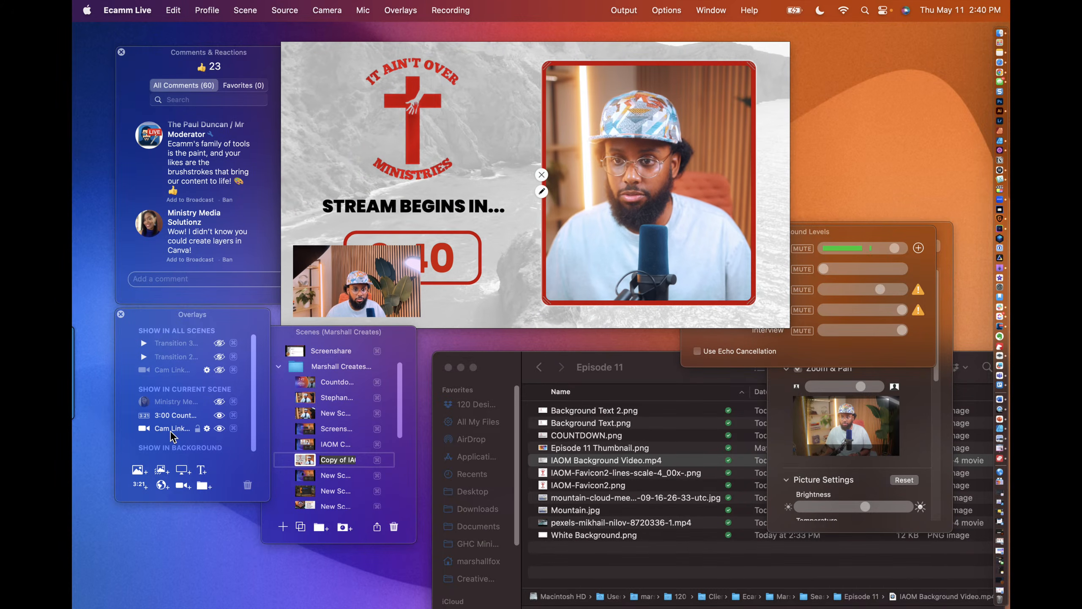
pyautogui.click(176, 415)
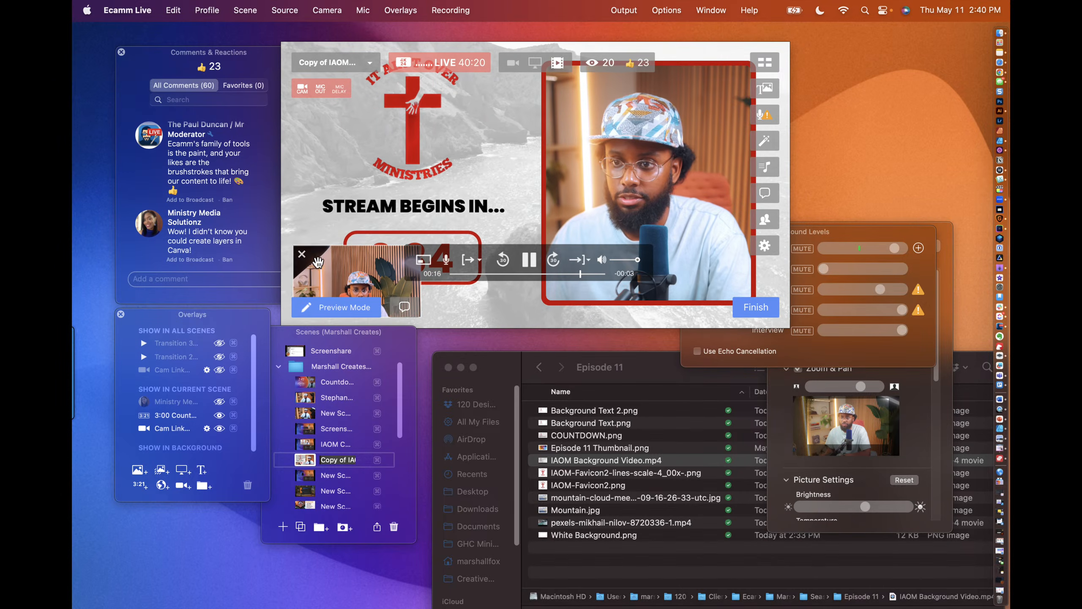
pyautogui.click(307, 255)
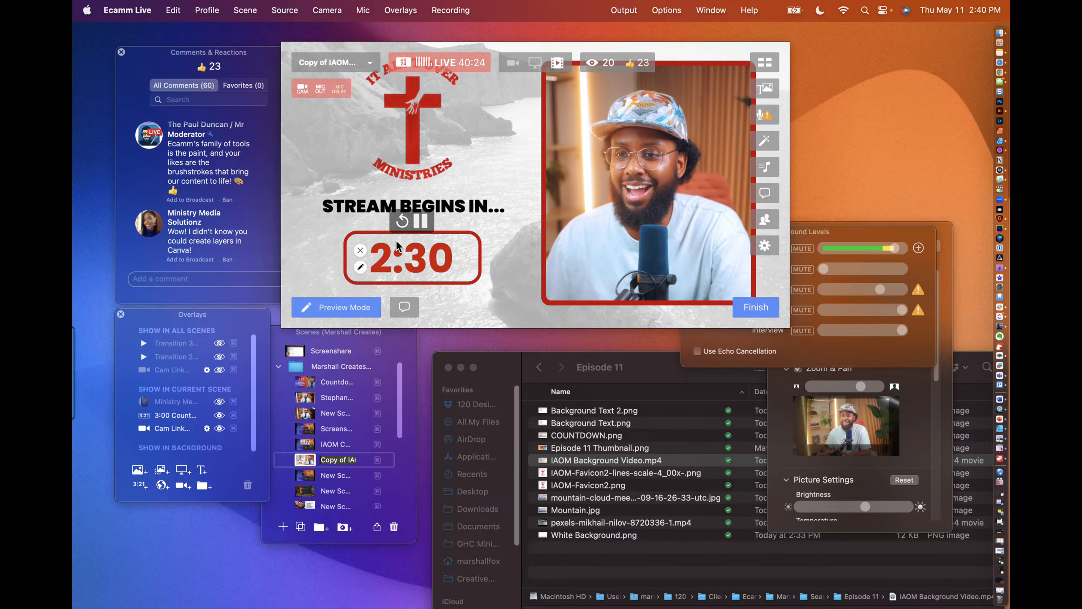
# Step: Set the copied scene's background video to loop when it ends
pyautogui.moveTo(454, 281)
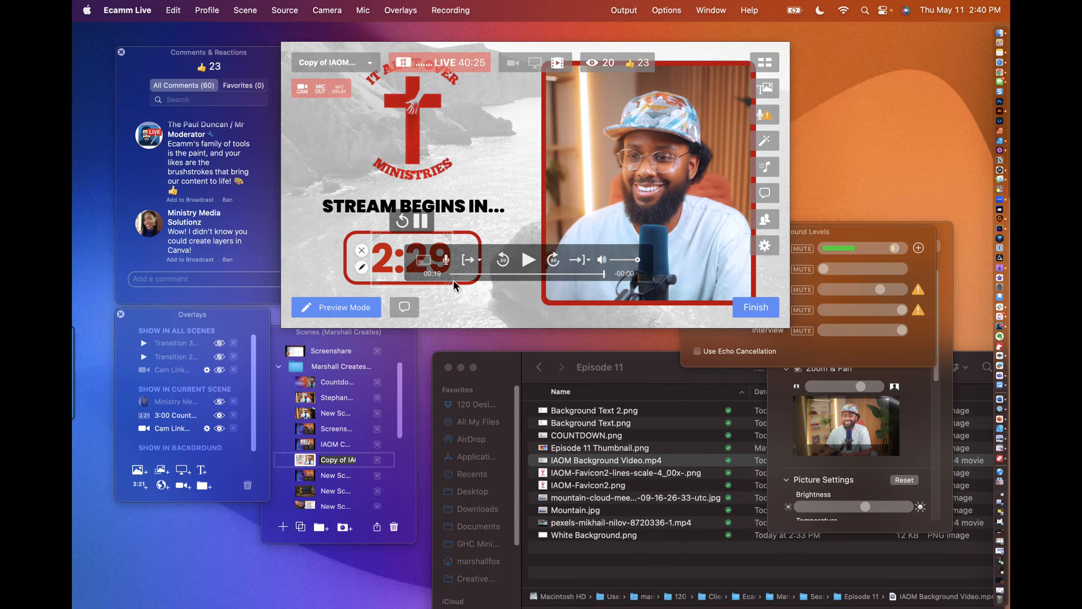
pyautogui.click(588, 264)
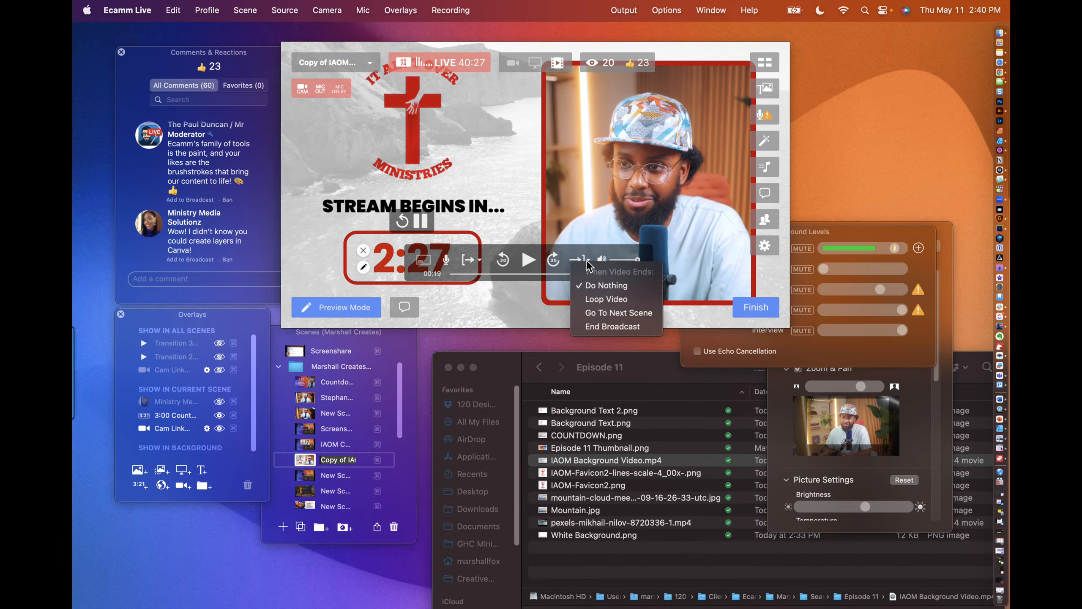
pyautogui.click(590, 301)
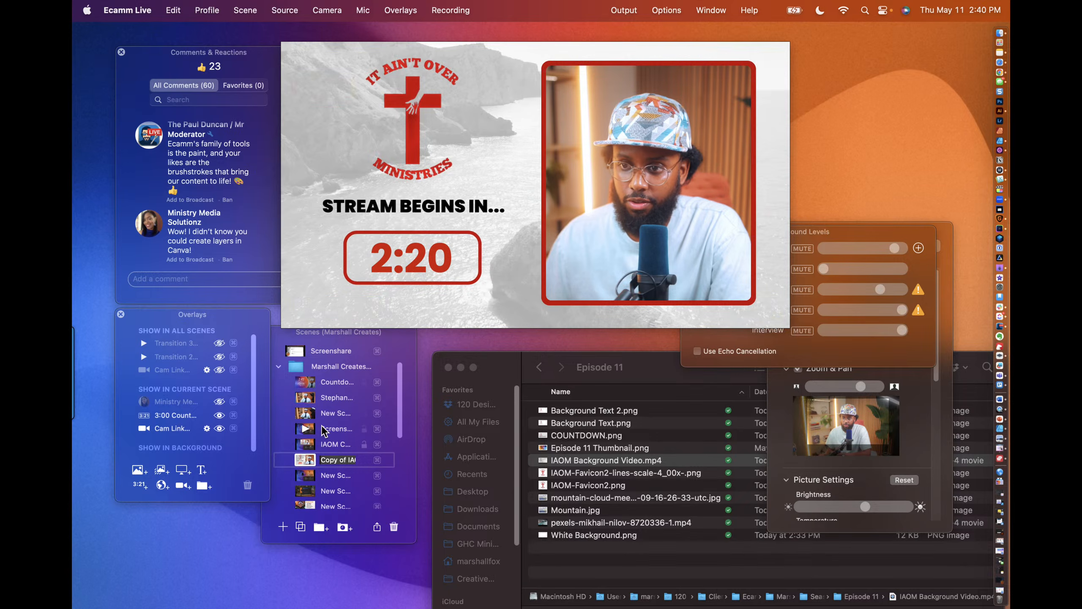
# Step: Compare the original IAOM countdown scene with its copy and check the background video's playback near its end
pyautogui.click(308, 441)
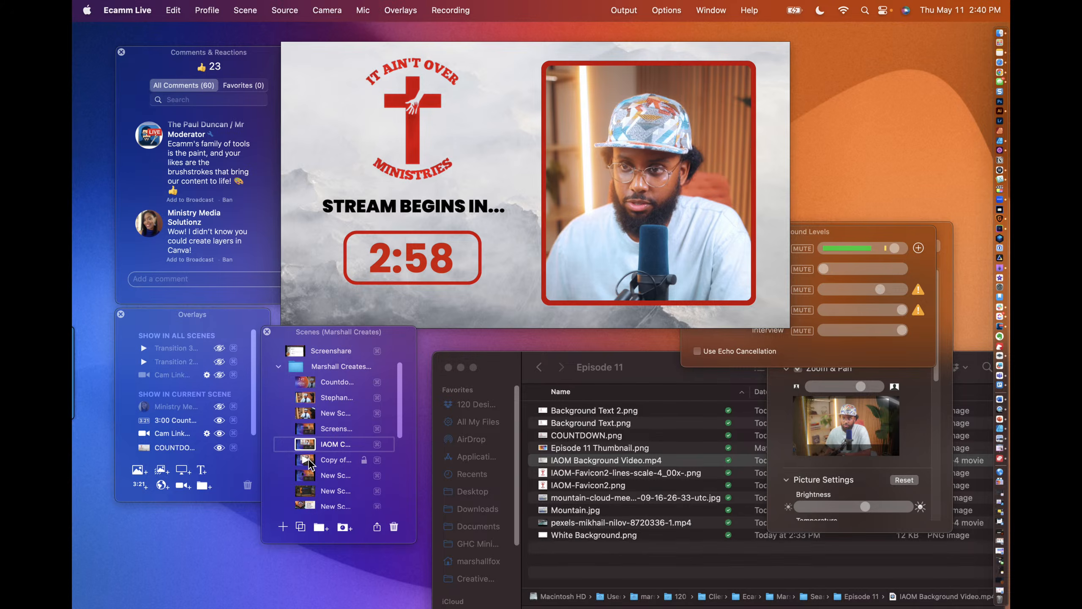
pyautogui.click(307, 460)
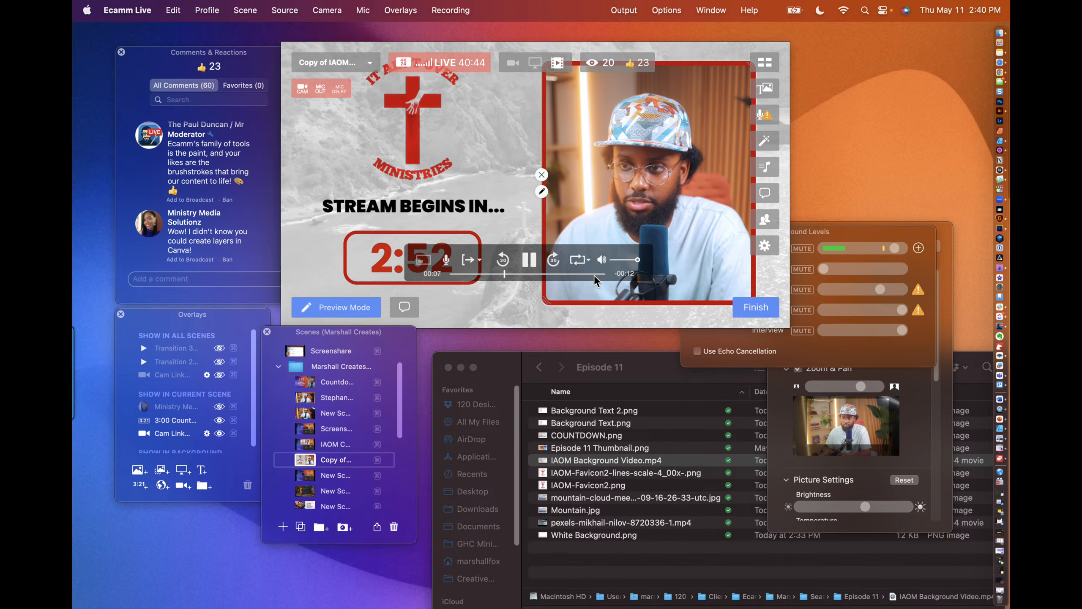
pyautogui.click(594, 275)
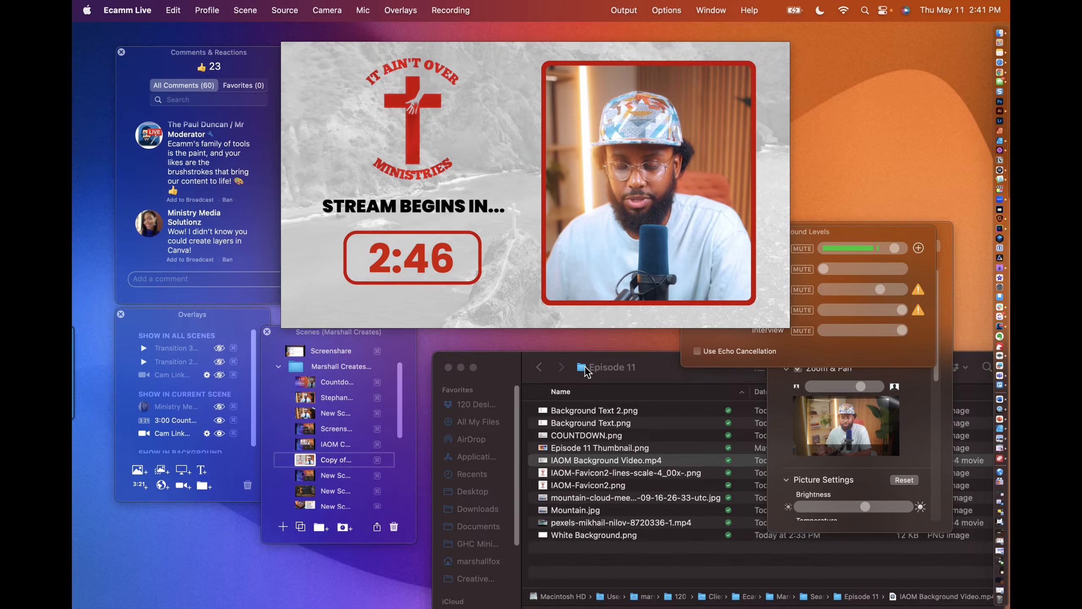
pyautogui.moveTo(547, 282)
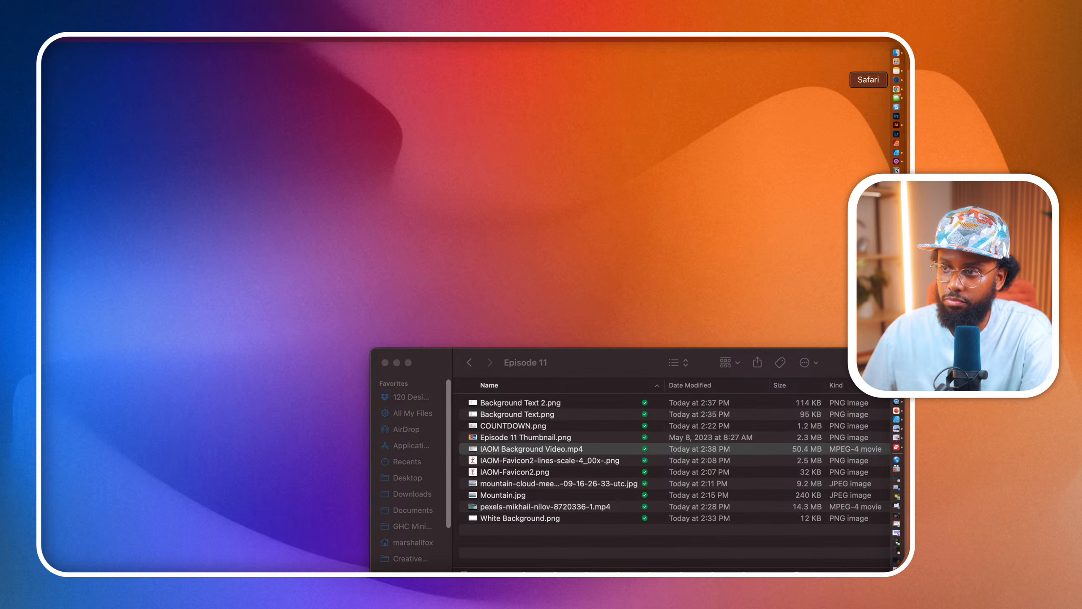
# Step: Switch to Safari, search Envato Elements for "abstract background" and show the Stock Video results
pyautogui.click(896, 80)
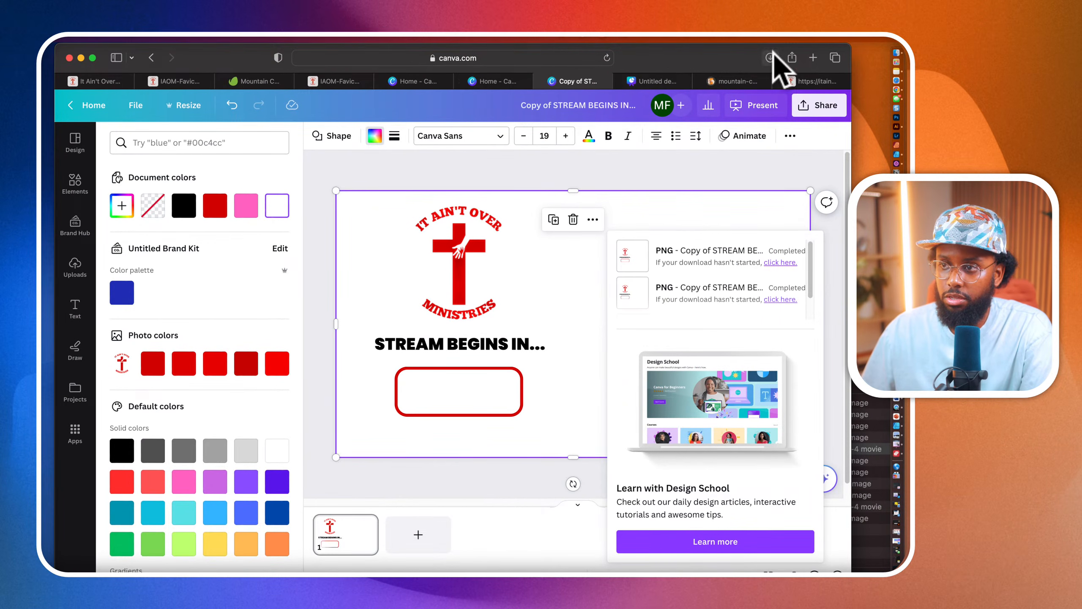
pyautogui.click(274, 90)
pyautogui.click(261, 81)
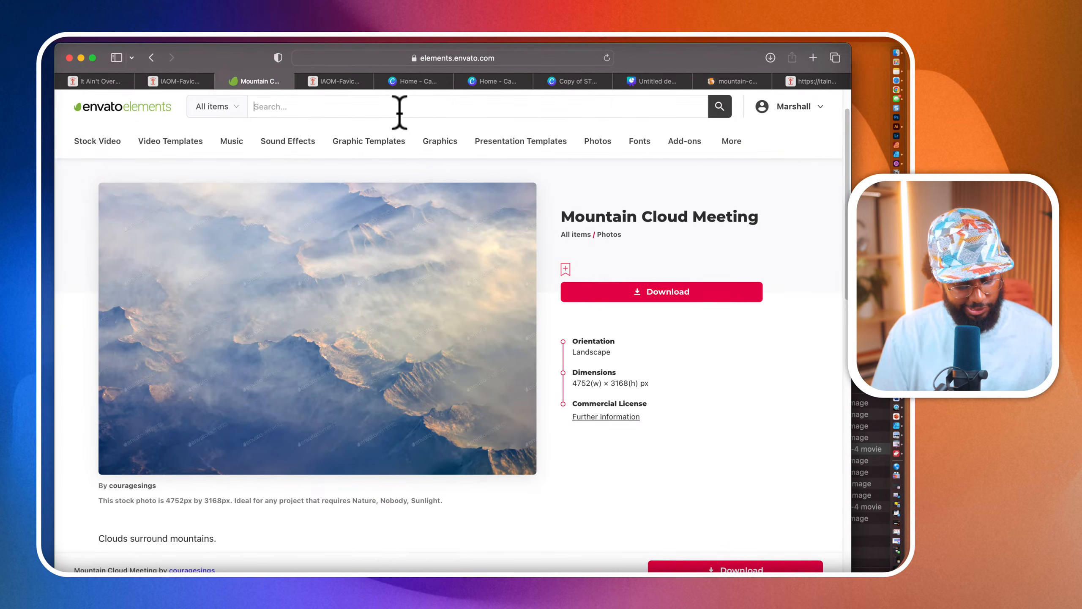
pyautogui.write('abstract bacg')
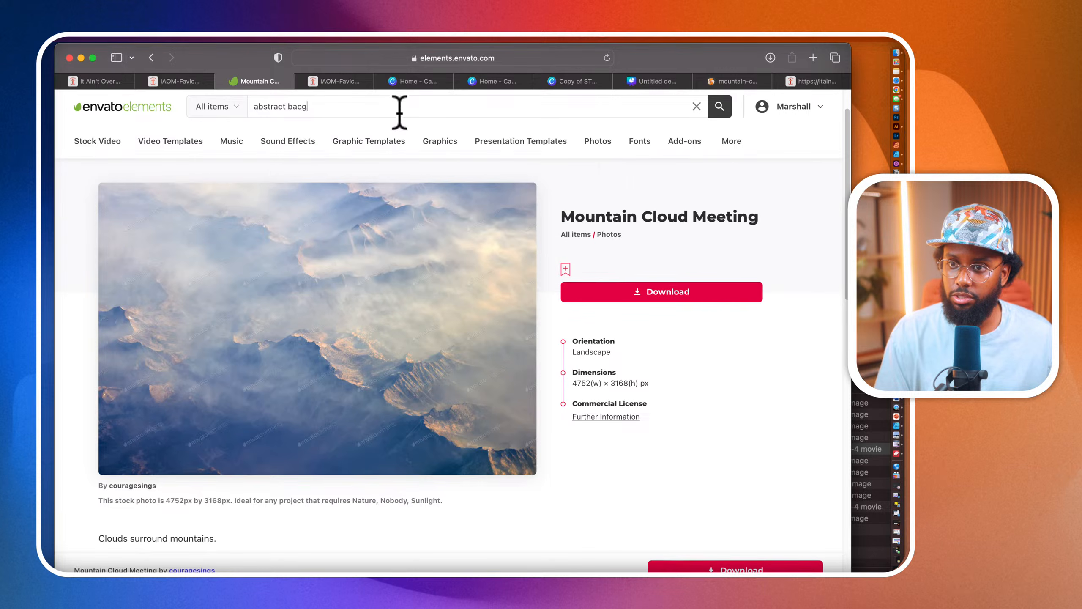
pyautogui.press('Return')
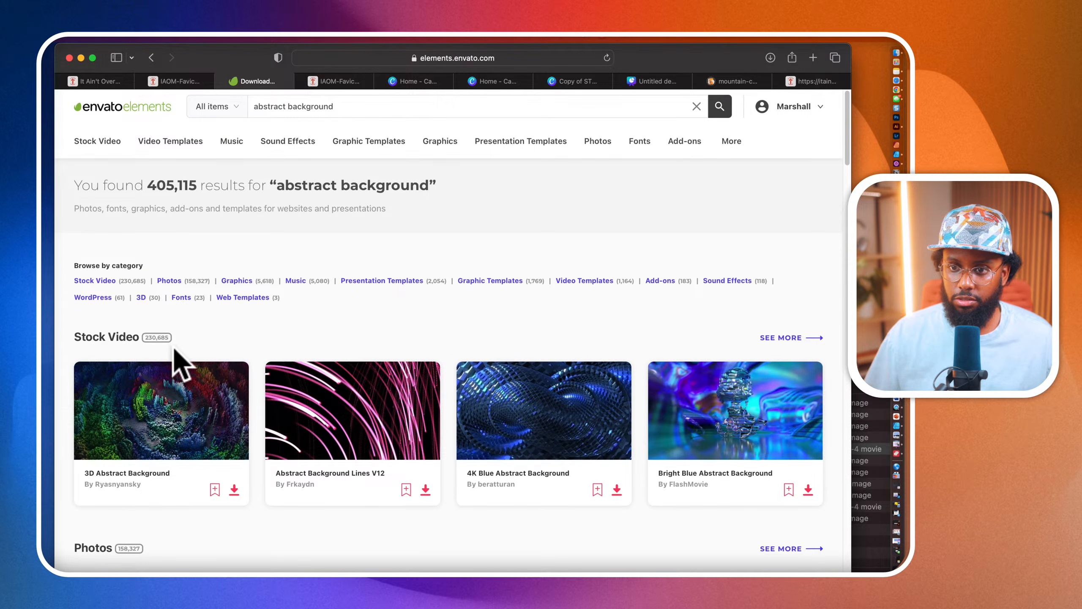
pyautogui.scroll(-2, 173, 349)
pyautogui.scroll(-2, 173, 349)
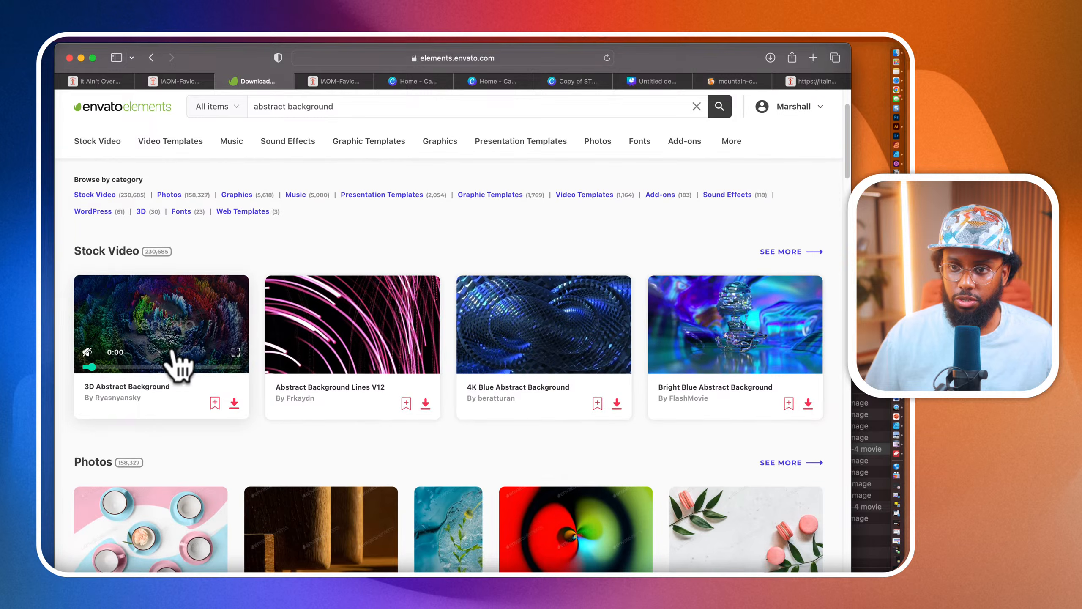
pyautogui.click(118, 257)
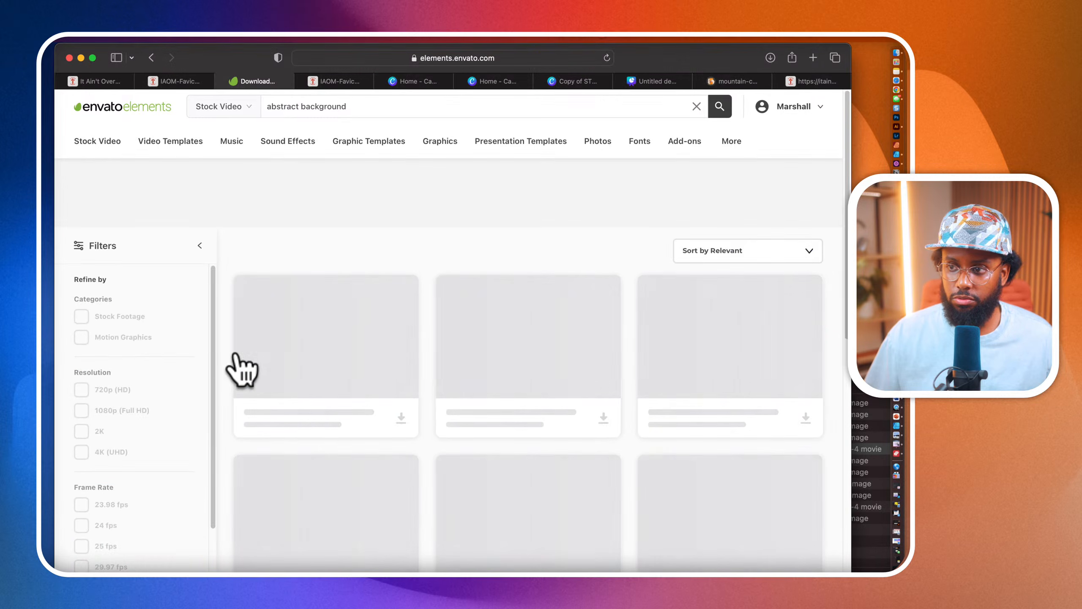
# Step: Filter the stock videos to looped clips and open the page of the black Abstract Background with fine dark lines
pyautogui.scroll(-5, 150, 431)
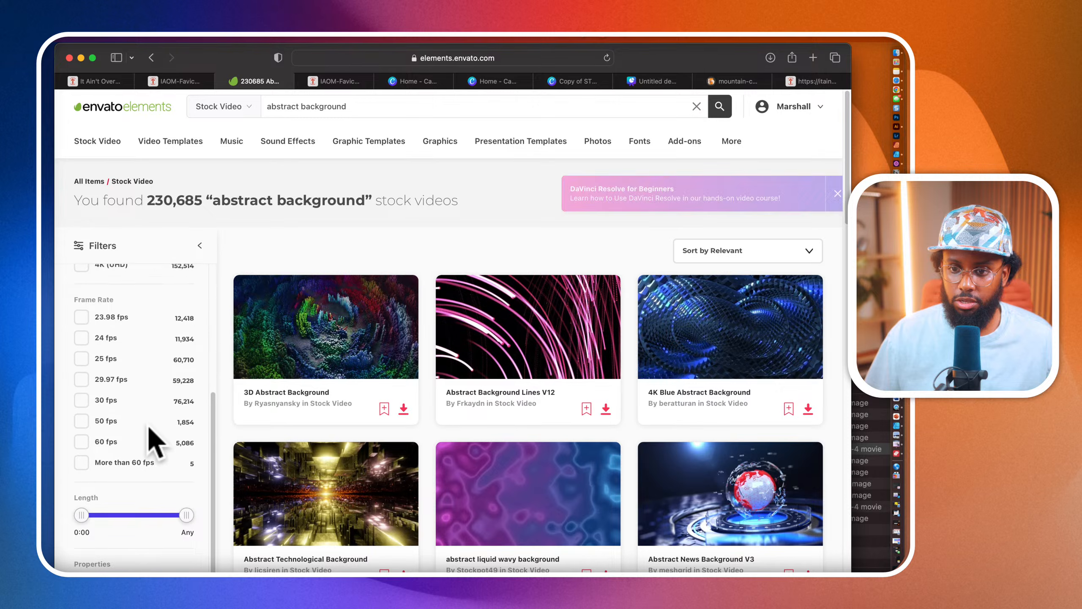
pyautogui.scroll(-3, 149, 430)
pyautogui.click(80, 534)
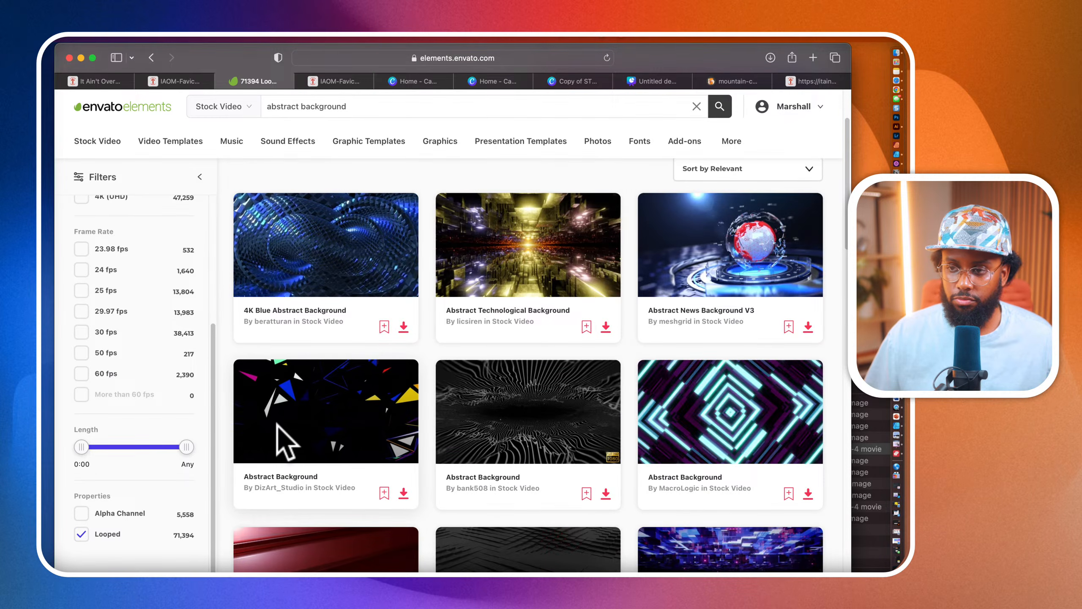
pyautogui.scroll(-5, 283, 442)
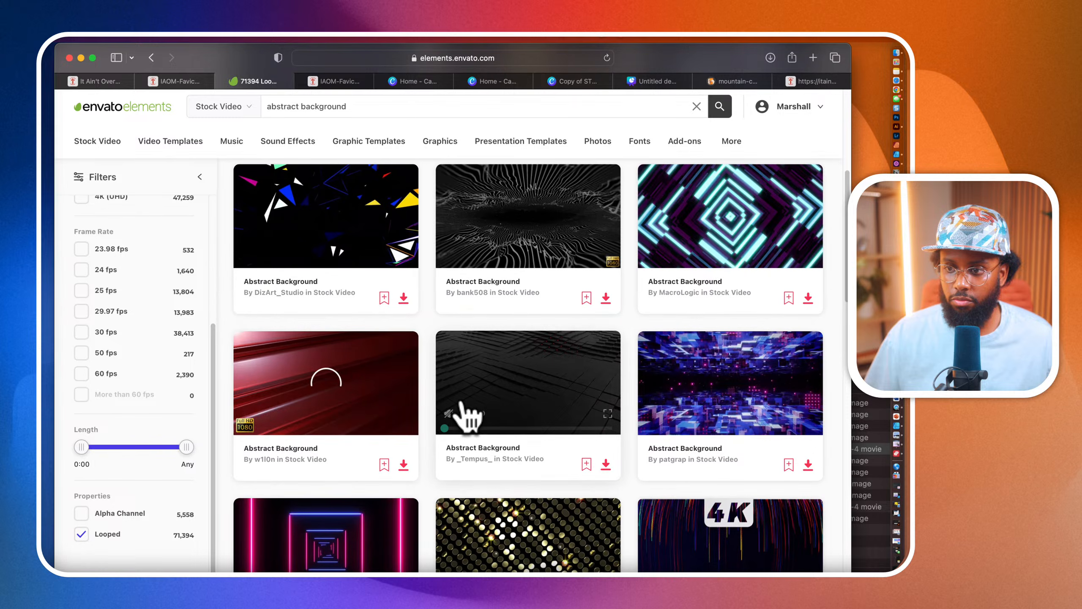
pyautogui.click(486, 383)
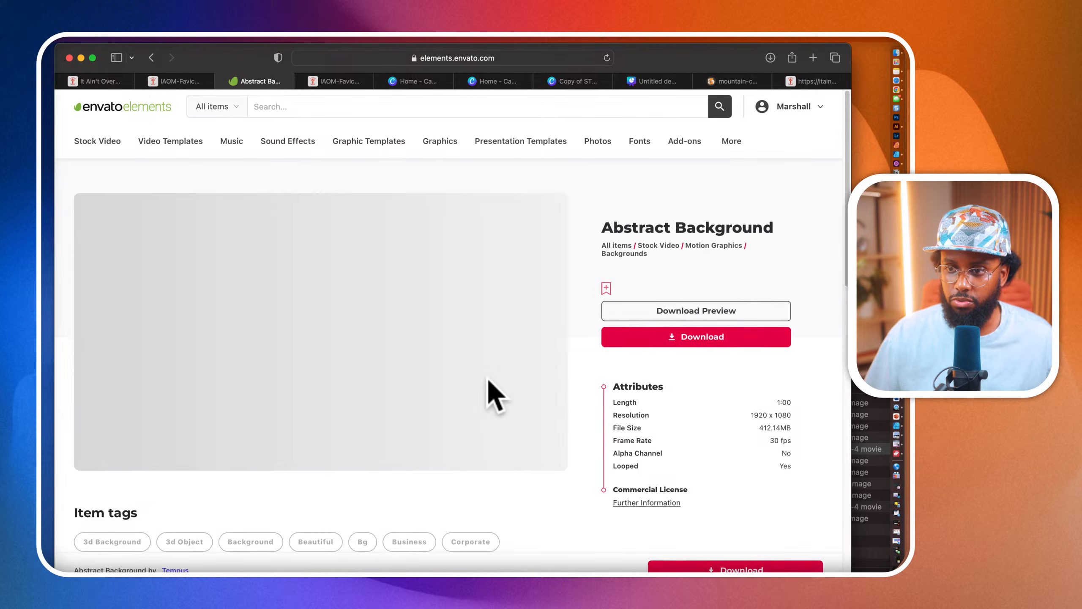
# Step: Play the black Abstract Background preview, skip close to its end to check the seamless loop, and look over the similar stock videos
pyautogui.click(87, 459)
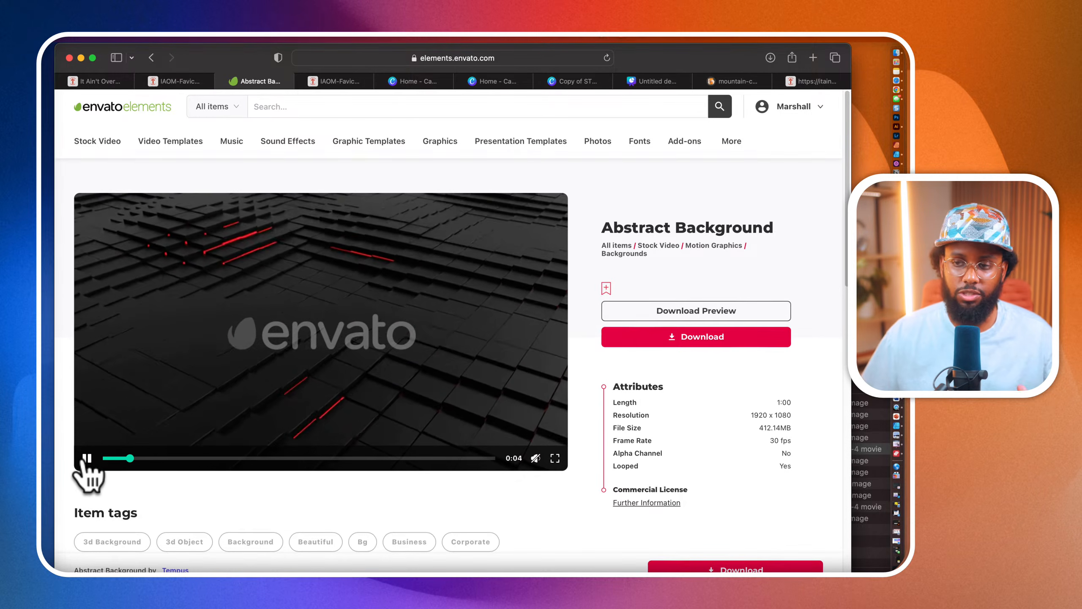
pyautogui.scroll(-1, 86, 459)
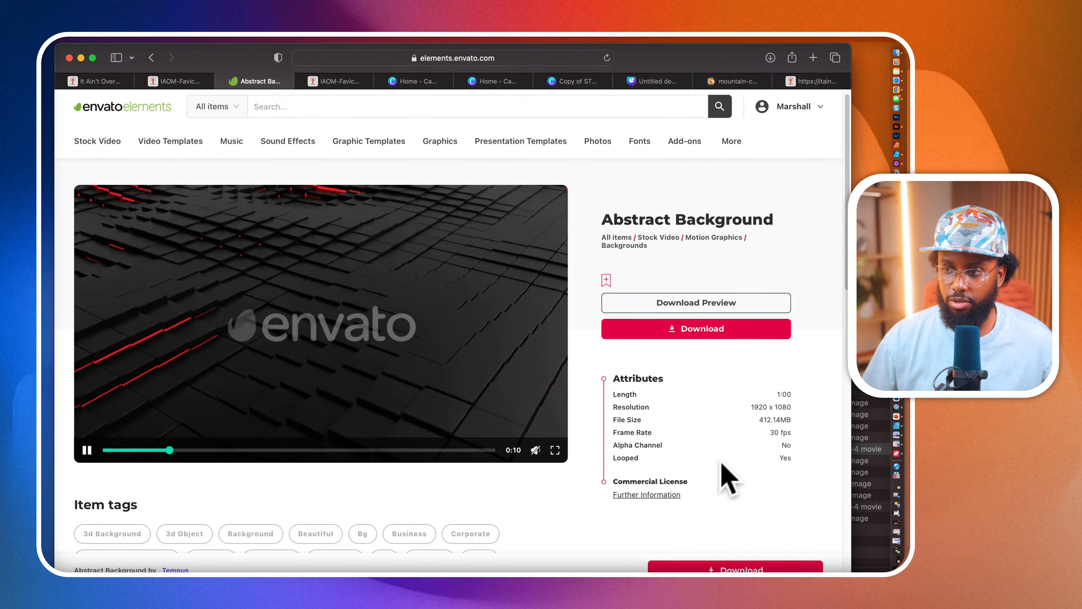
pyautogui.click(182, 450)
pyautogui.moveTo(182, 450); pyautogui.dragTo(478, 462)
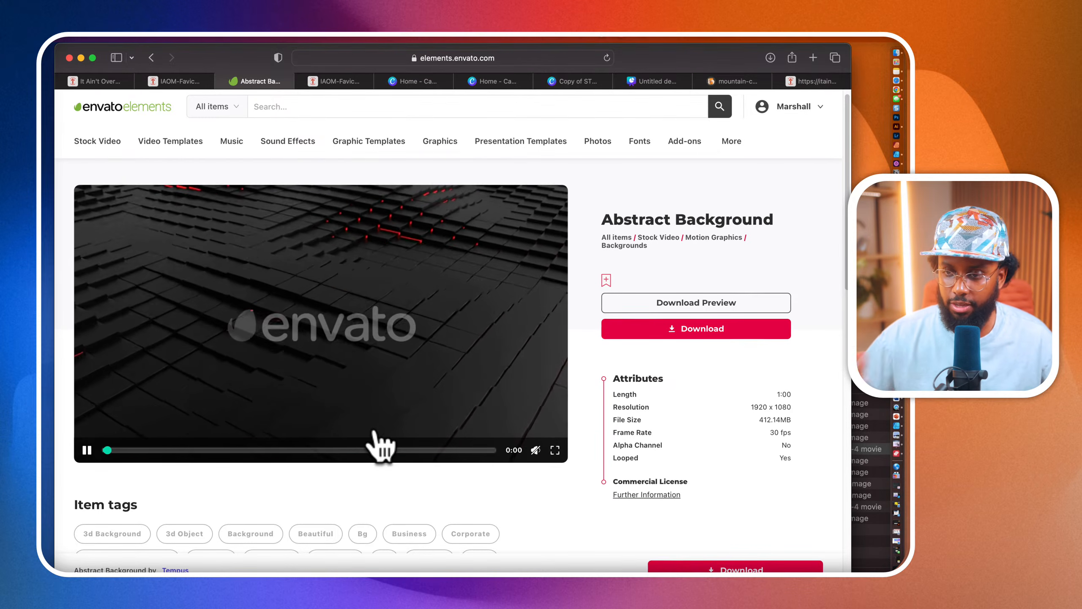
pyautogui.scroll(-10, 375, 443)
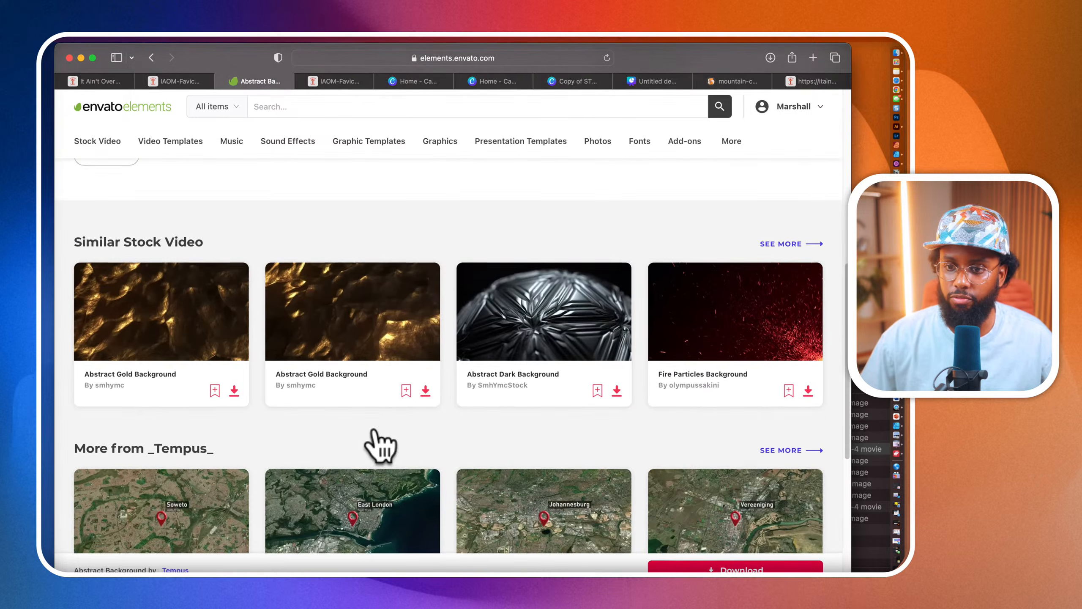
pyautogui.scroll(10, 375, 425)
# Step: Return to the looped stock video results, open the pink and blue neon square tunnel Abstract Background and play its preview
pyautogui.click(152, 57)
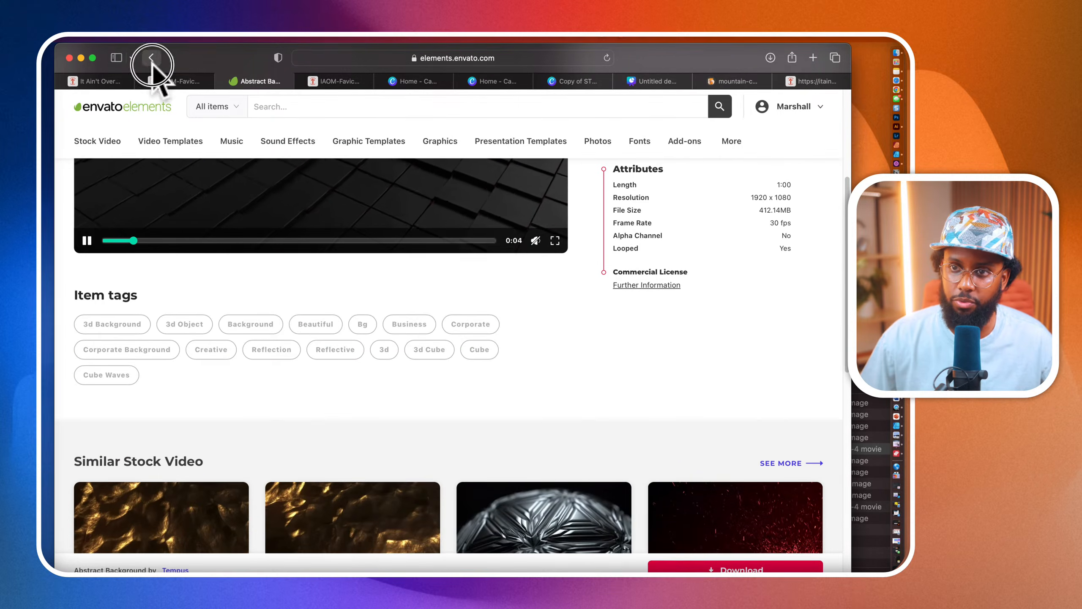
pyautogui.scroll(-8, 373, 409)
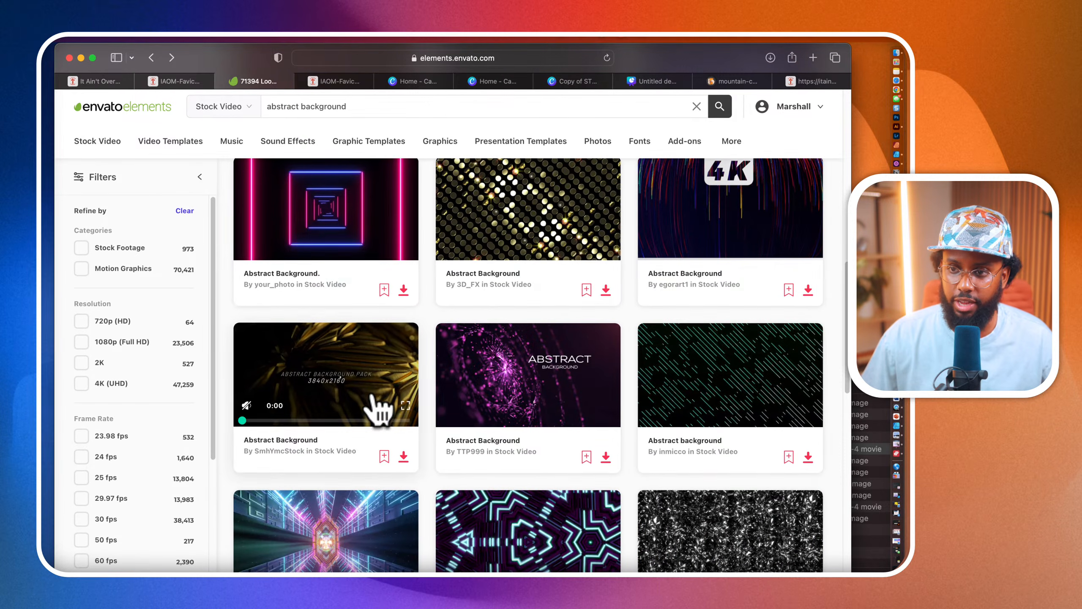
pyautogui.click(350, 242)
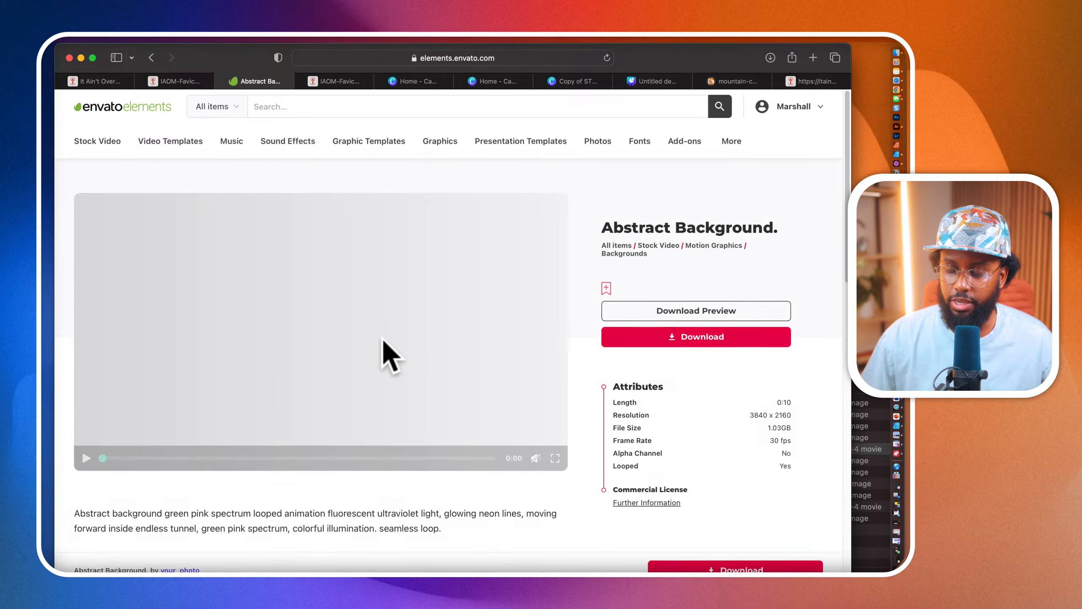
pyautogui.click(86, 457)
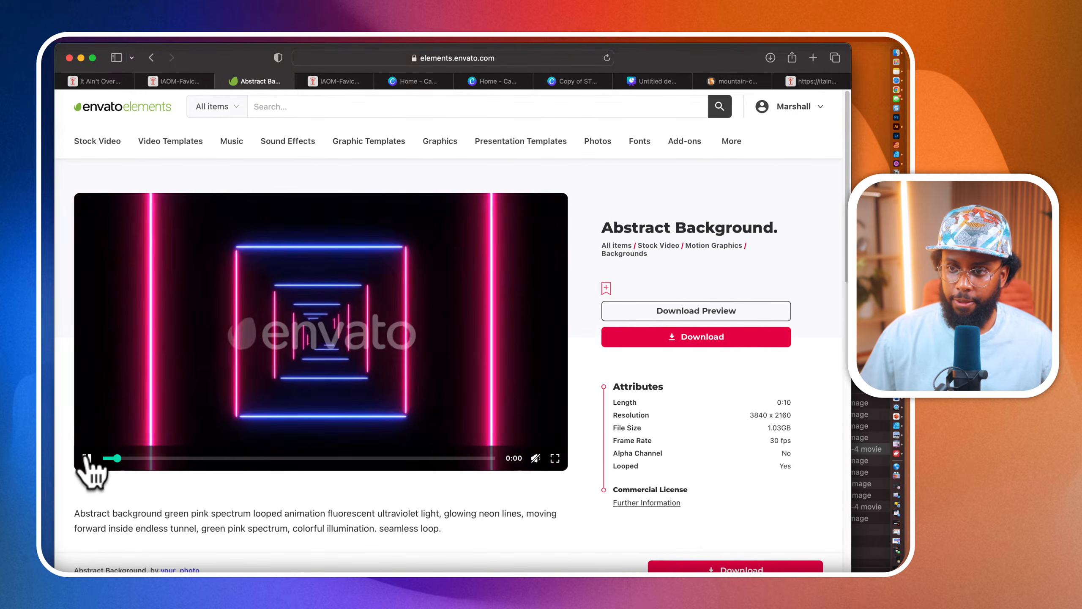
pyautogui.scroll(-7, 196, 456)
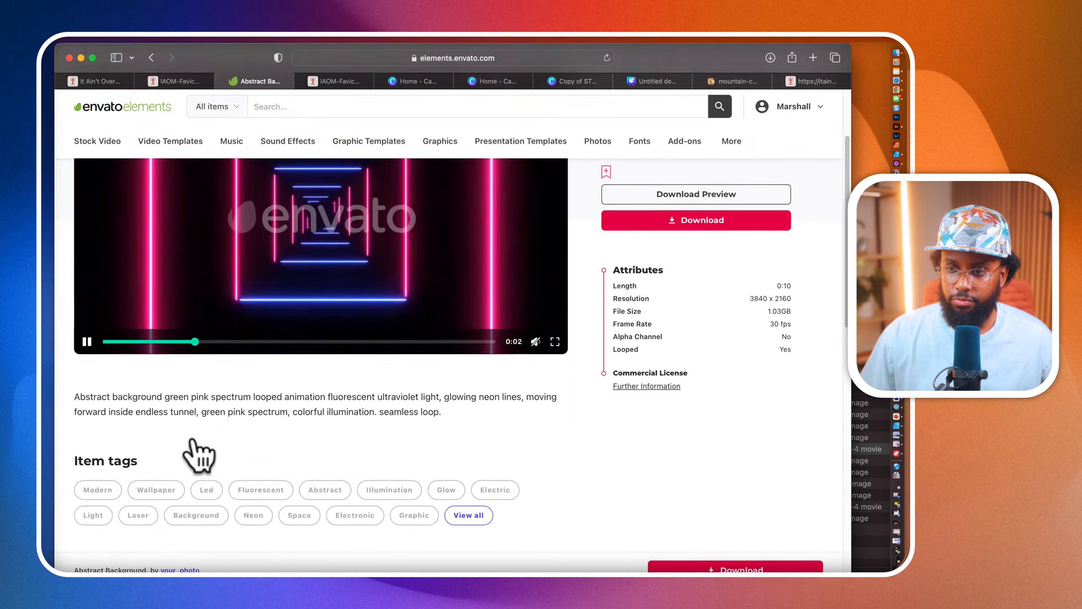
# Step: Open Green Neon Loop Tunel from the similar stock videos, play its preview, check its attributes and pause it
pyautogui.scroll(-1, 192, 442)
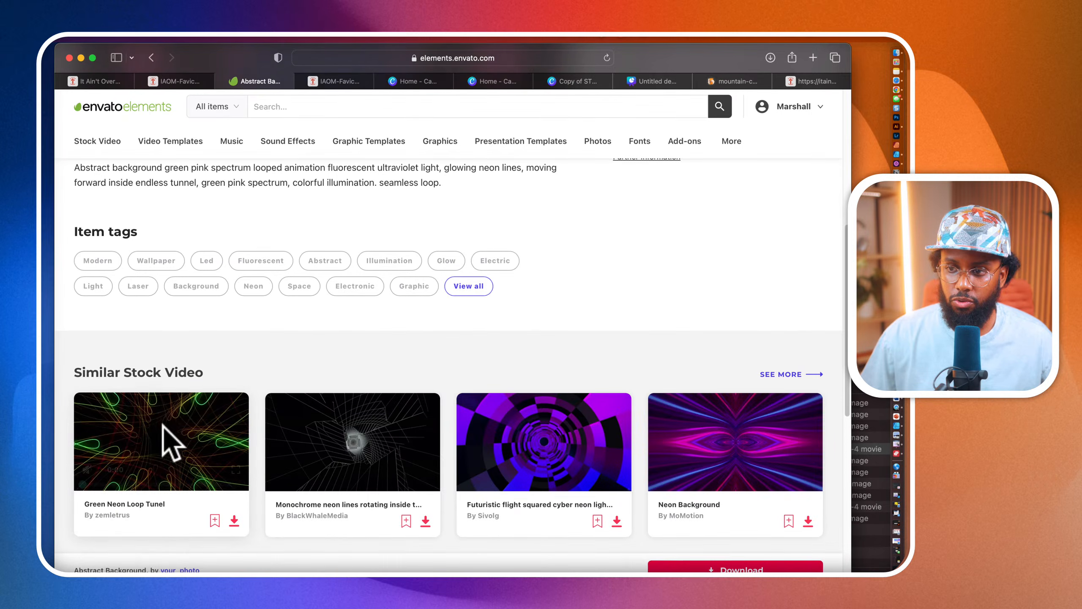
pyautogui.moveTo(155, 429)
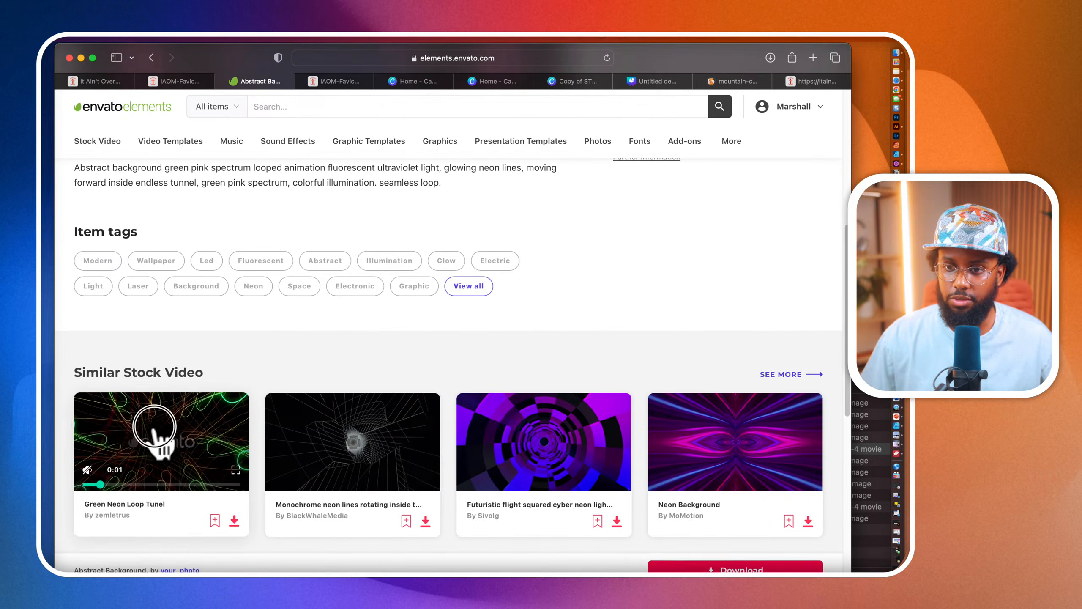
pyautogui.click(156, 430)
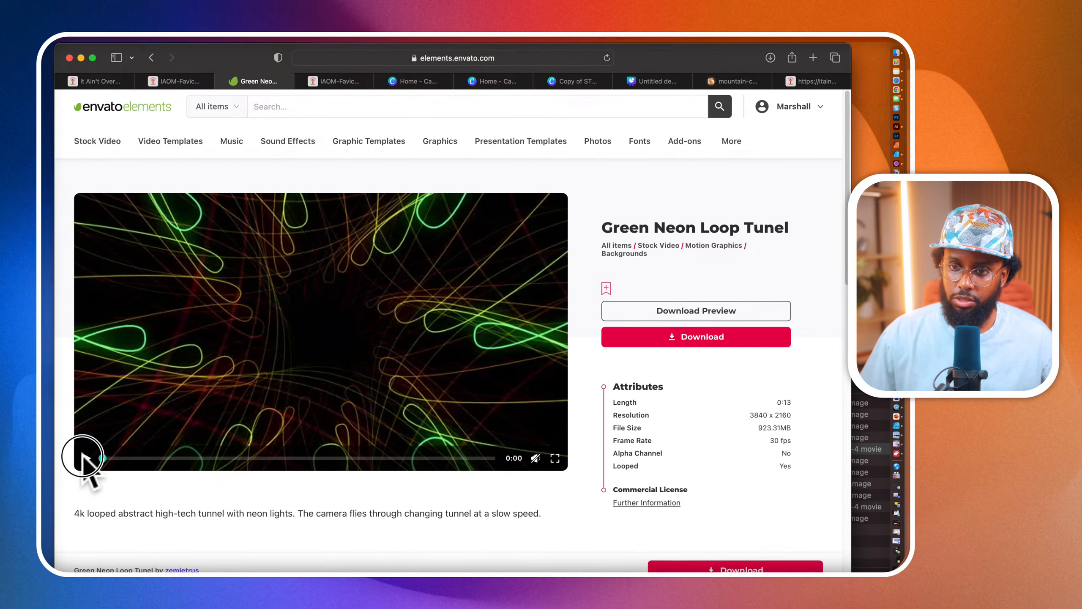
pyautogui.click(87, 458)
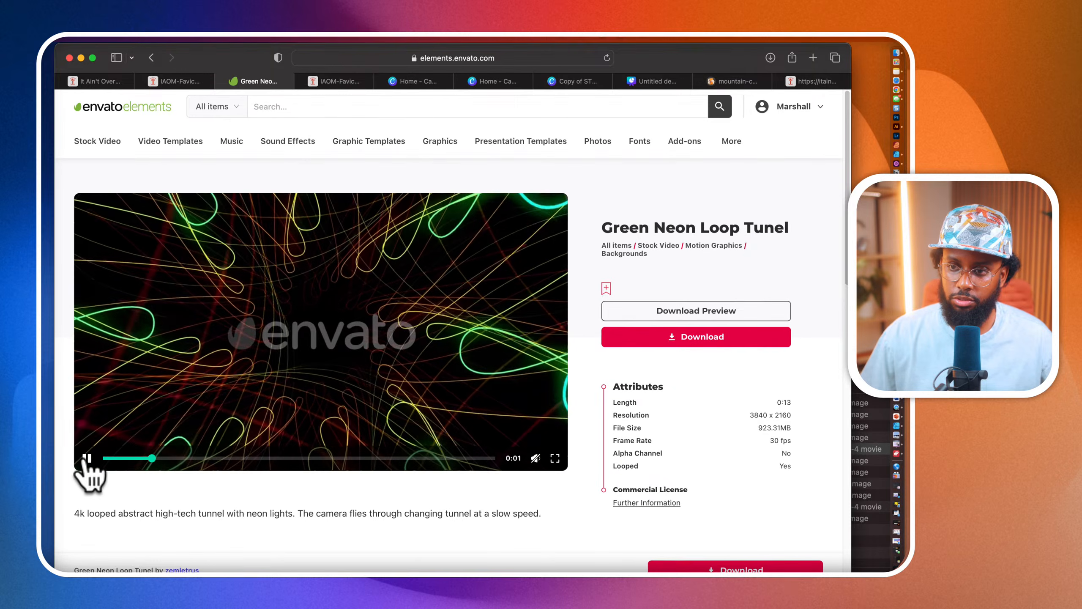
pyautogui.scroll(-4, 301, 494)
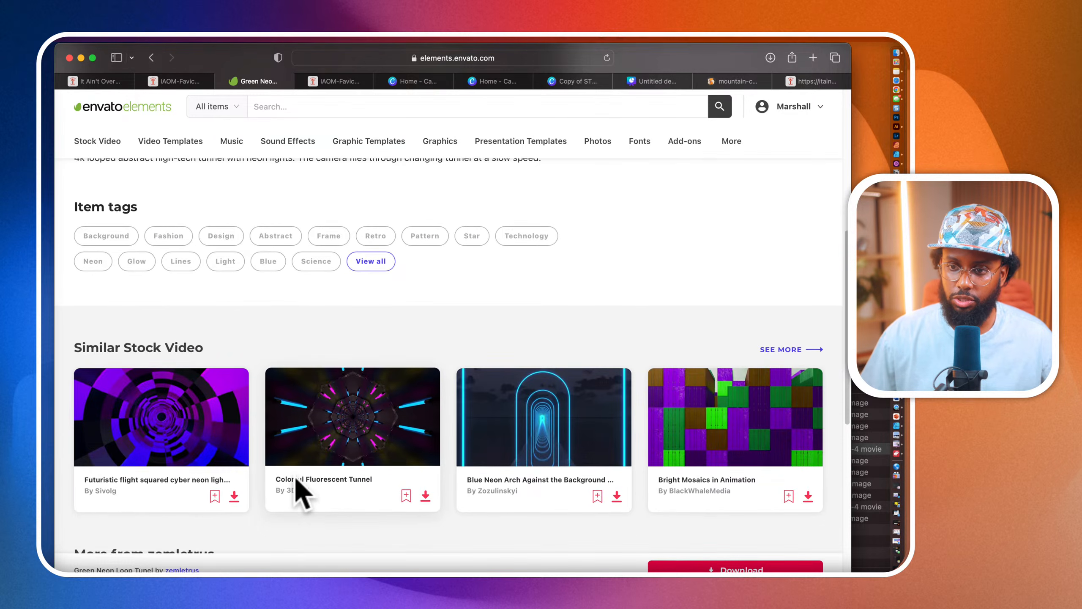
pyautogui.scroll(8, 294, 476)
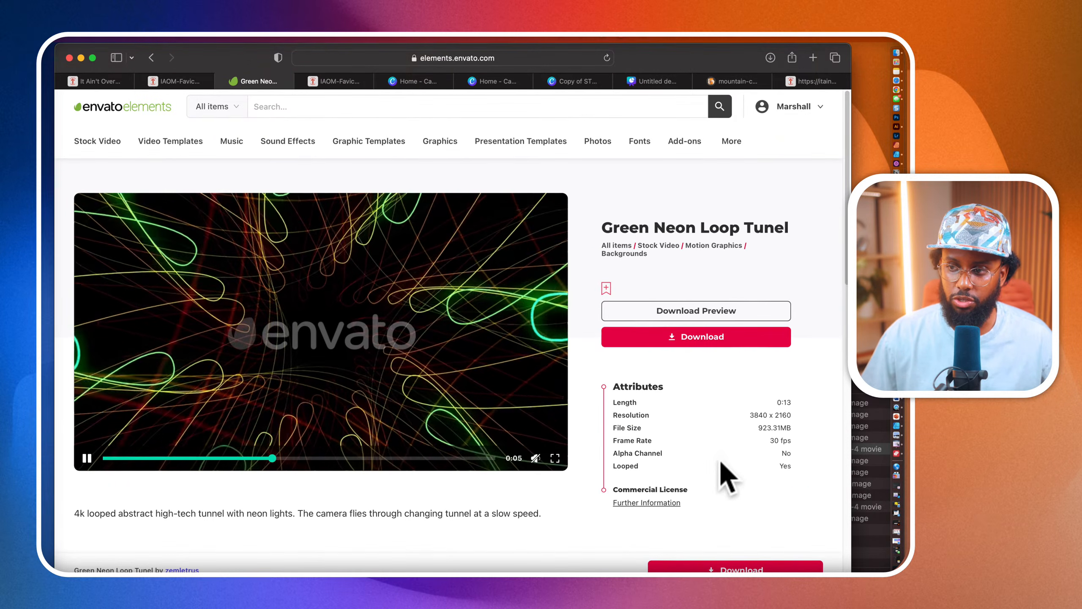
pyautogui.click(86, 458)
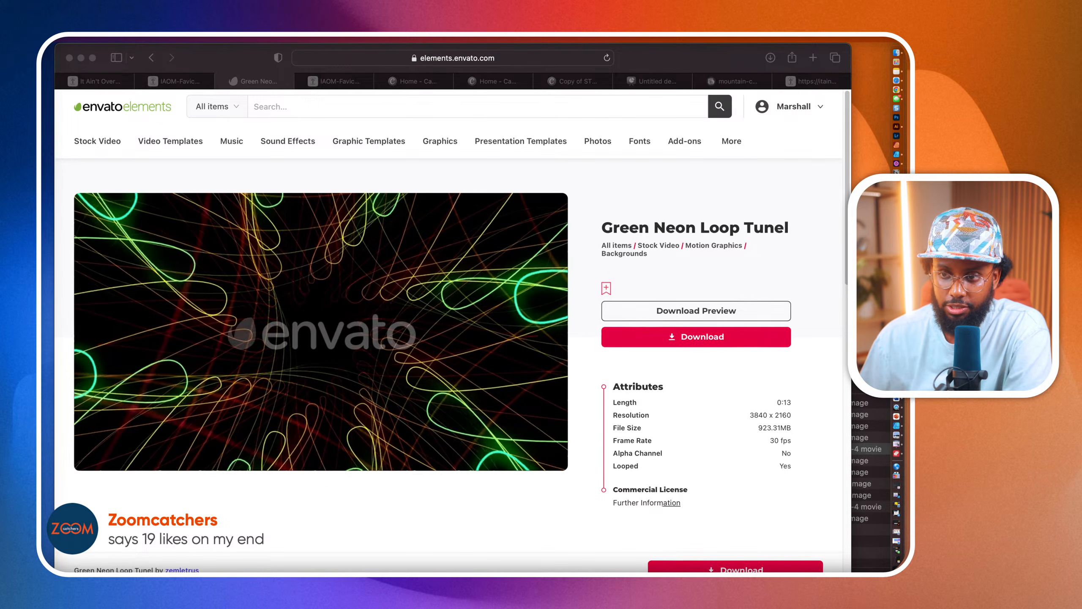
pyautogui.click(505, 497)
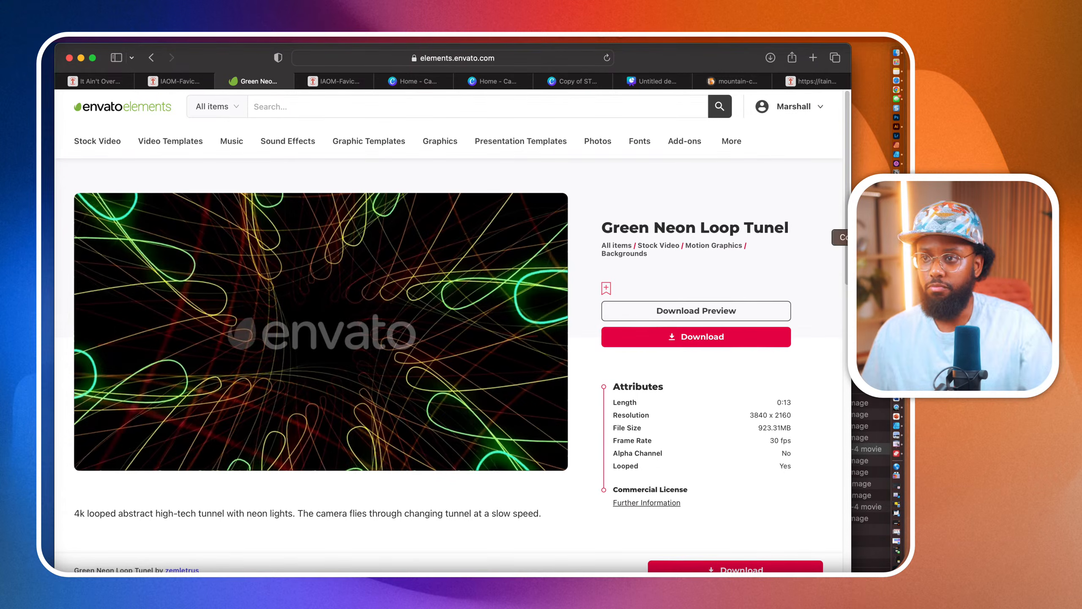
# Step: Open soundstripe.com in a new browser tab, sign in with the saved account e-mail and password, and dismiss the plan upgrade notice
pyautogui.click(813, 58)
pyautogui.write('sound')
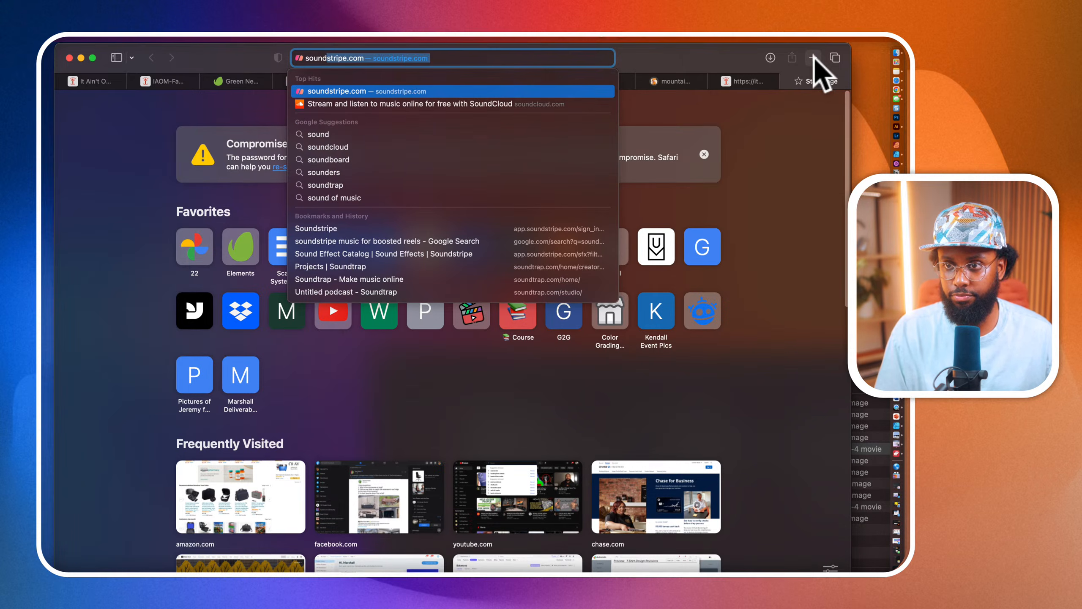
pyautogui.press('Right')
pyautogui.press('Return')
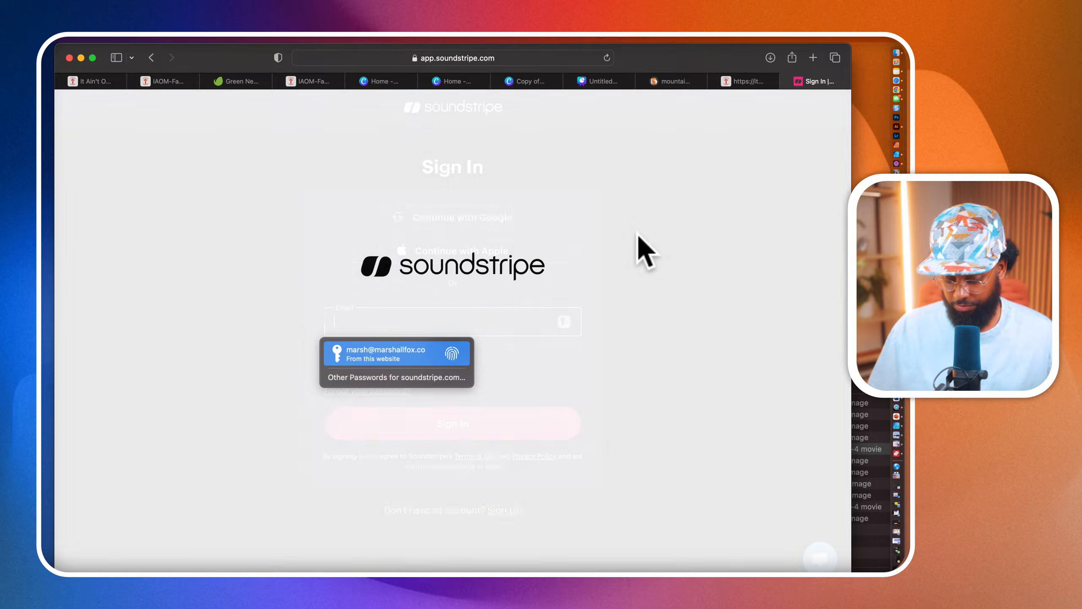
pyautogui.press('Return')
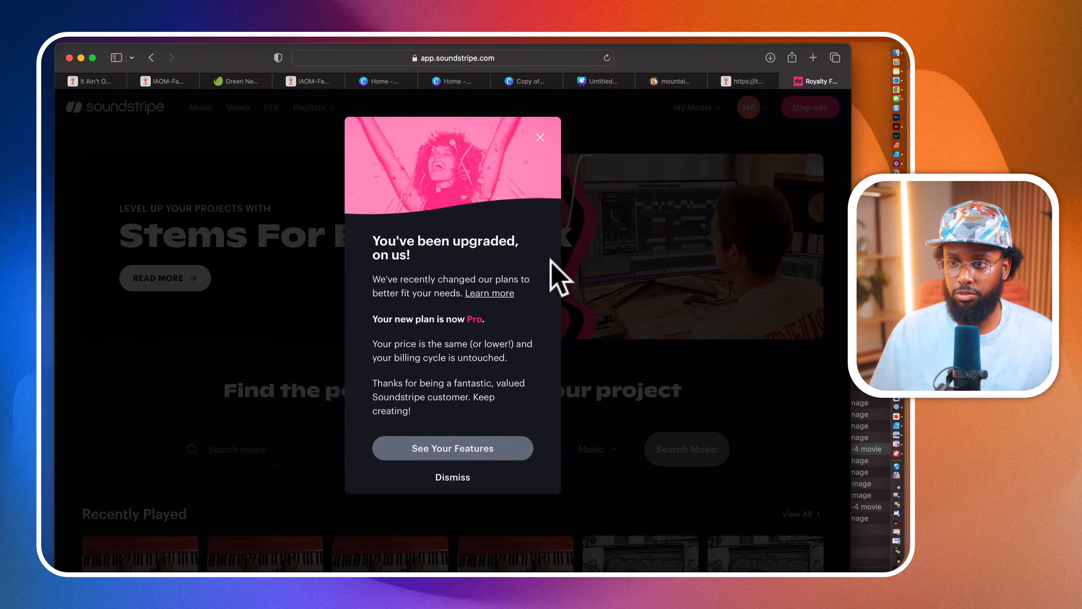
pyautogui.click(539, 139)
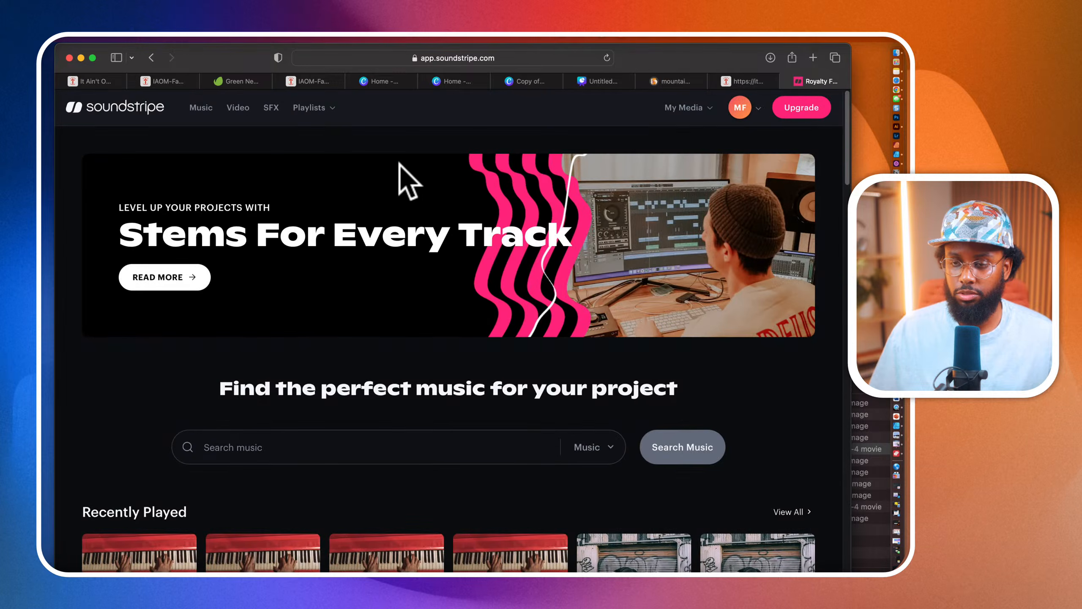
# Step: Look over the Soundstripe home page, open the music catalogue and review the songs in the Recently Played playlist
pyautogui.scroll(-5, 282, 306)
pyautogui.scroll(-4, 287, 319)
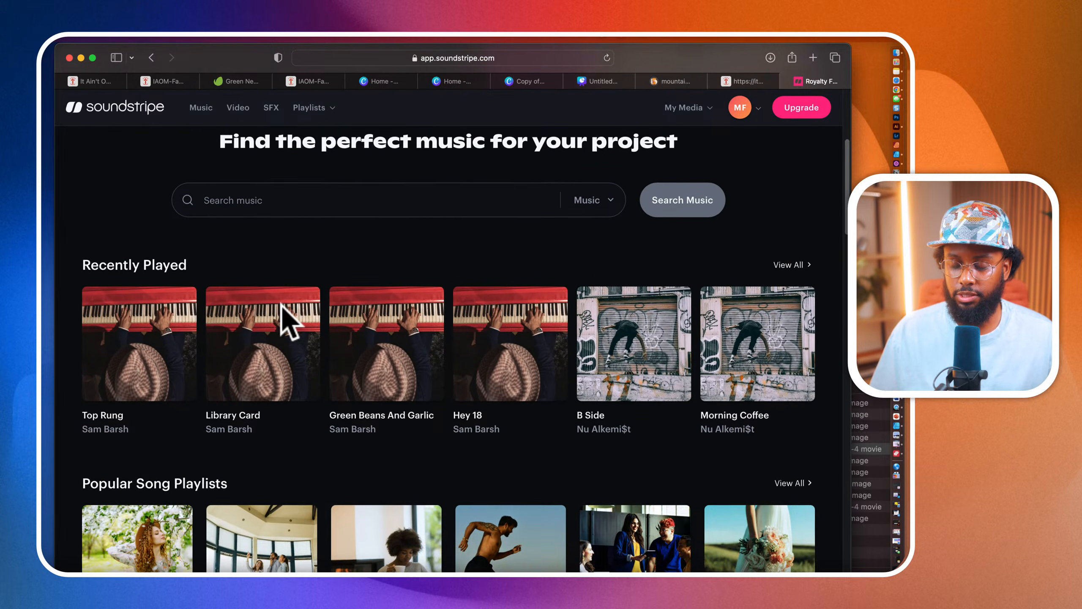
pyautogui.scroll(6, 281, 311)
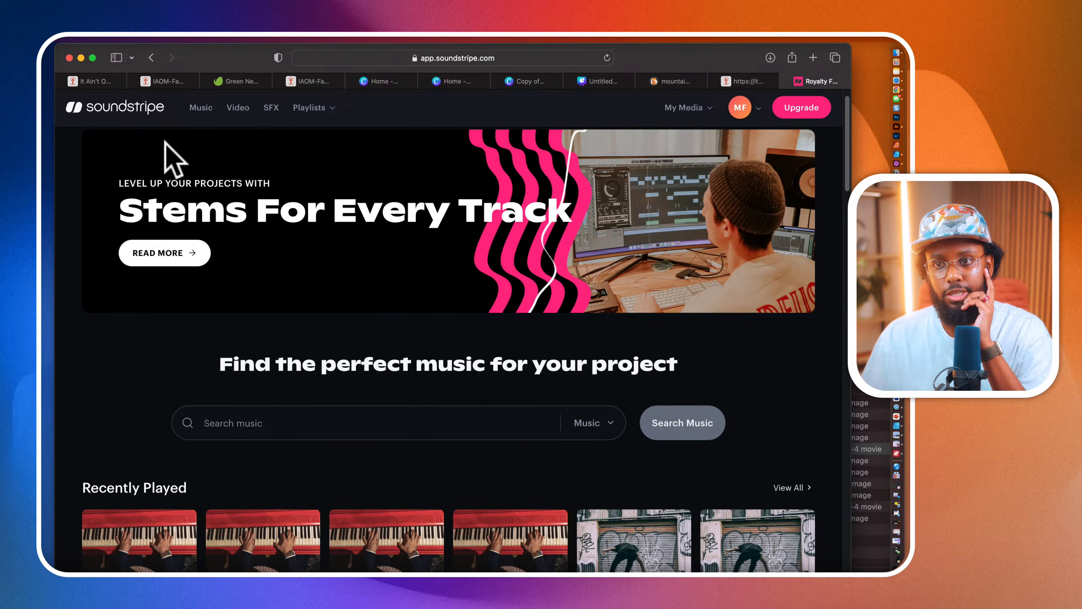
pyautogui.click(206, 123)
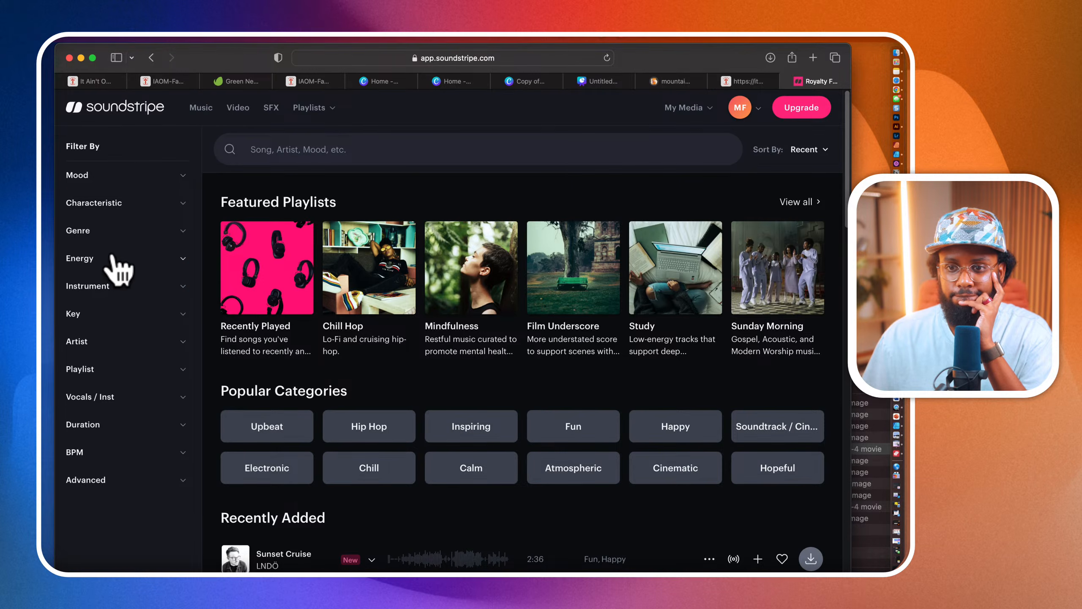
pyautogui.scroll(-2, 279, 313)
pyautogui.click(279, 324)
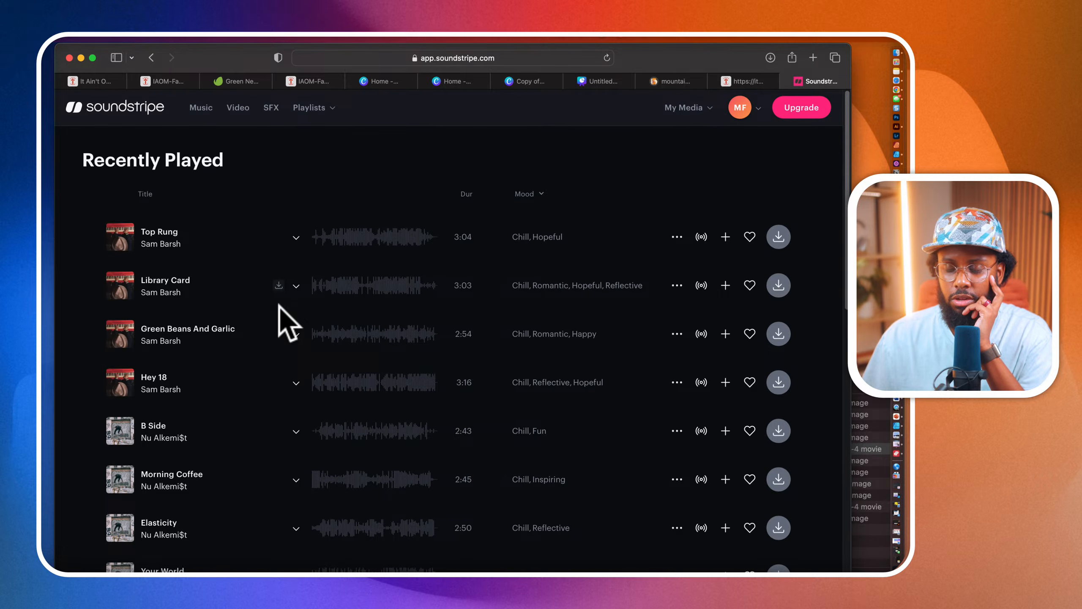
pyautogui.scroll(-5, 280, 305)
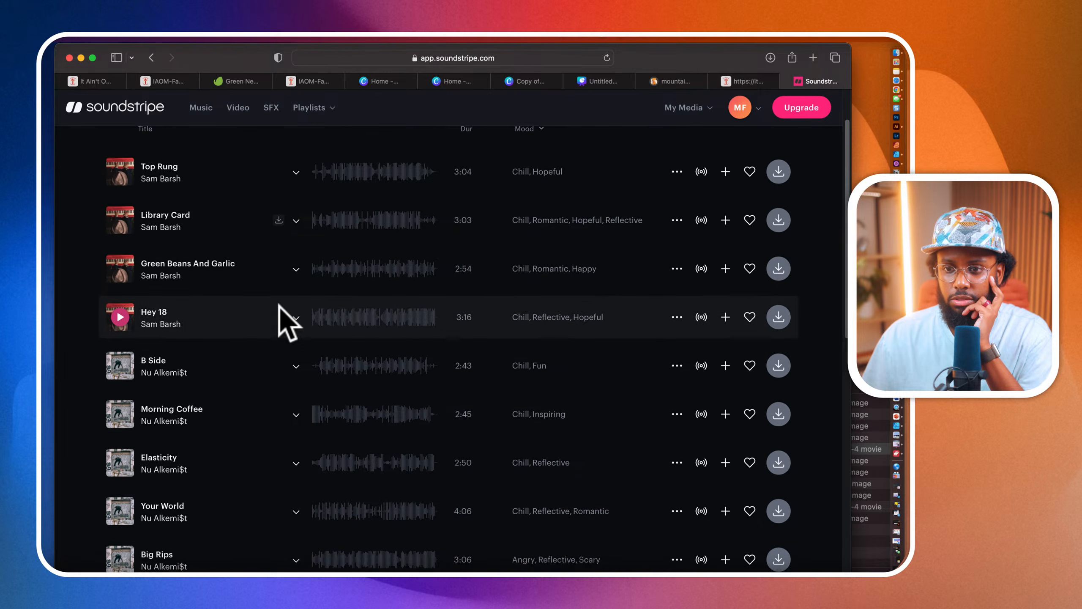
pyautogui.scroll(5, 279, 305)
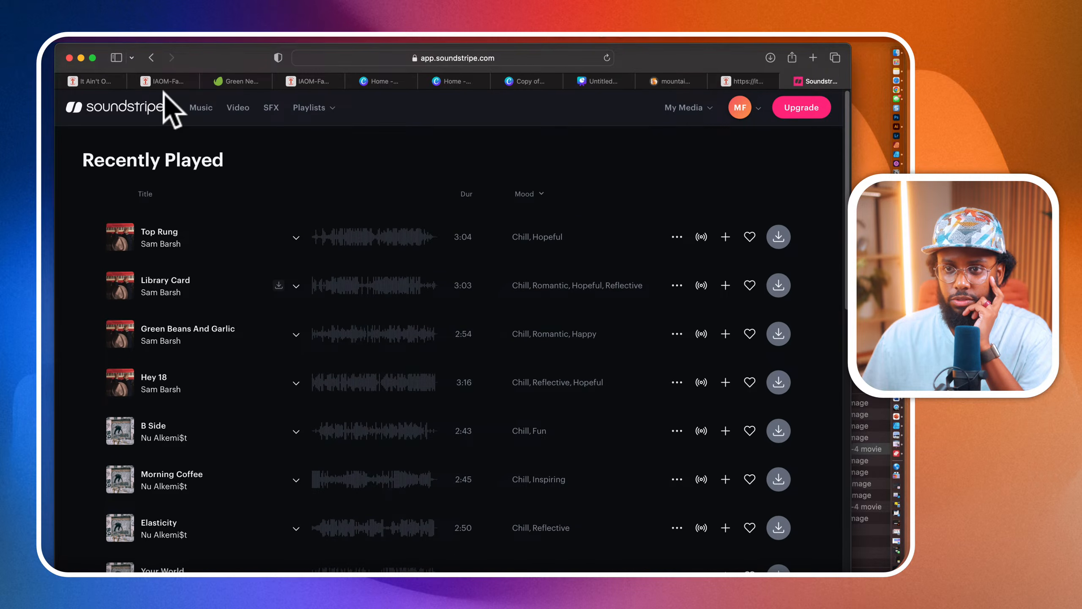
# Step: Return to the music catalogue, filter it by the Chill category and show the matching songs
pyautogui.click(152, 57)
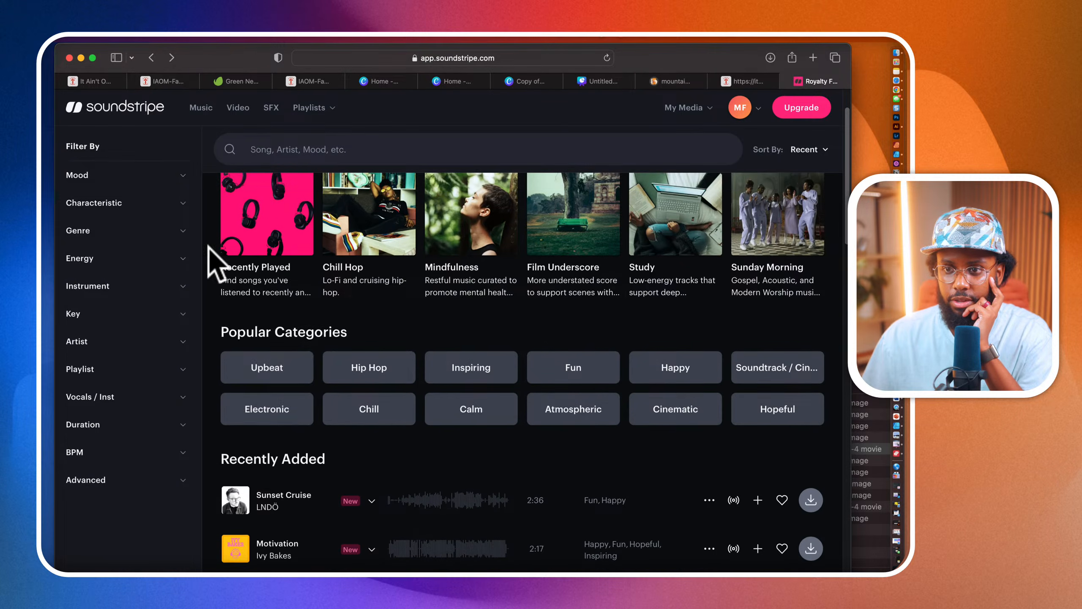
pyautogui.scroll(-3, 272, 362)
pyautogui.scroll(3, 289, 405)
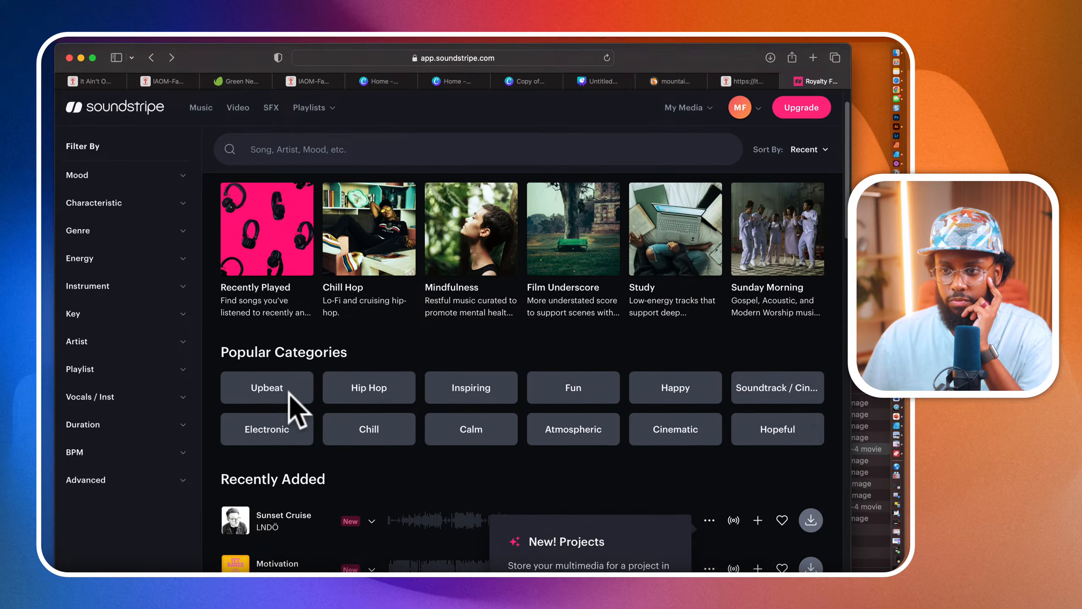
pyautogui.scroll(-2, 289, 407)
pyautogui.scroll(-2, 292, 409)
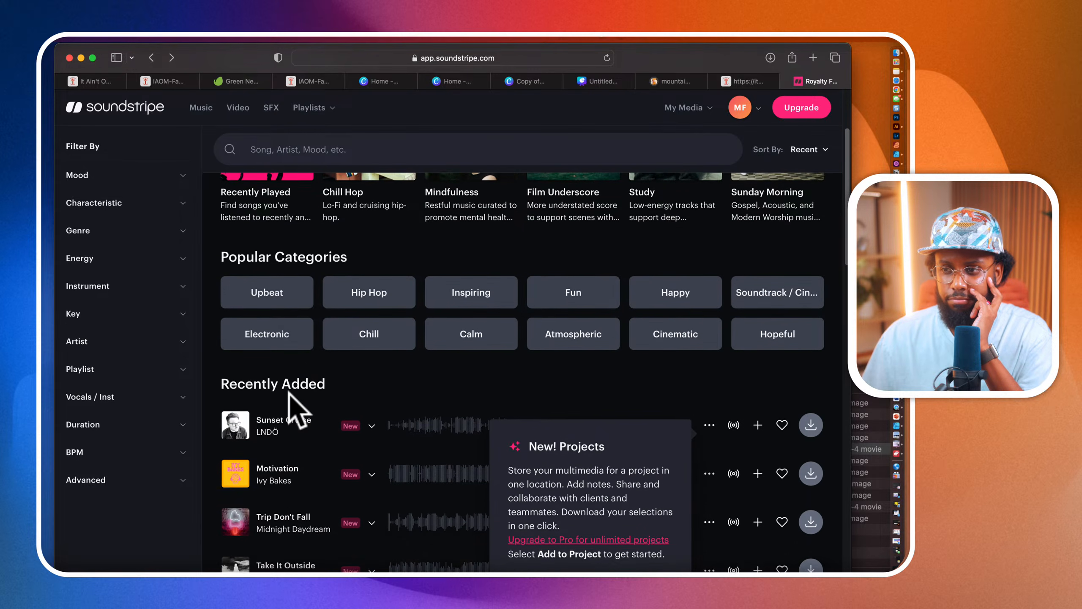
pyautogui.click(392, 330)
pyautogui.scroll(-1, 382, 422)
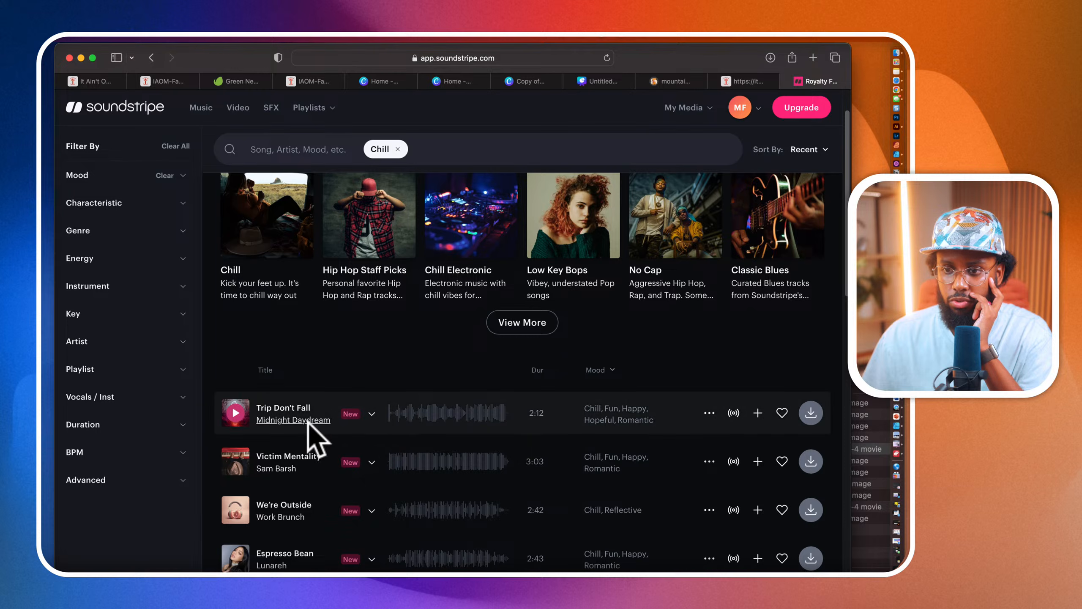
# Step: Preview the song Trip Don't Fall, pause it, then jump to about 2:07 and play its ending
pyautogui.click(235, 413)
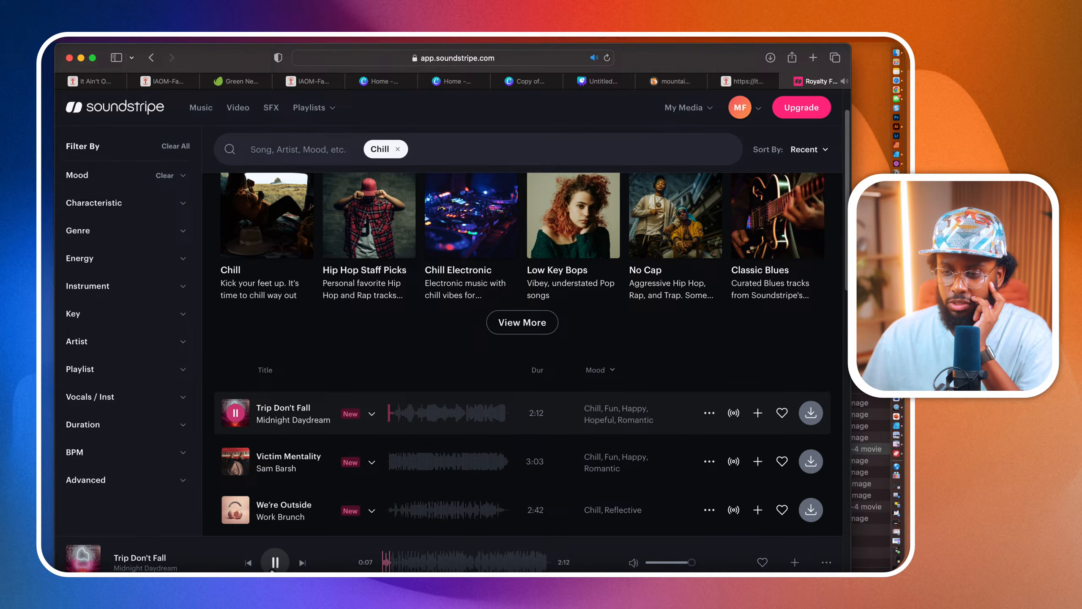
pyautogui.click(275, 562)
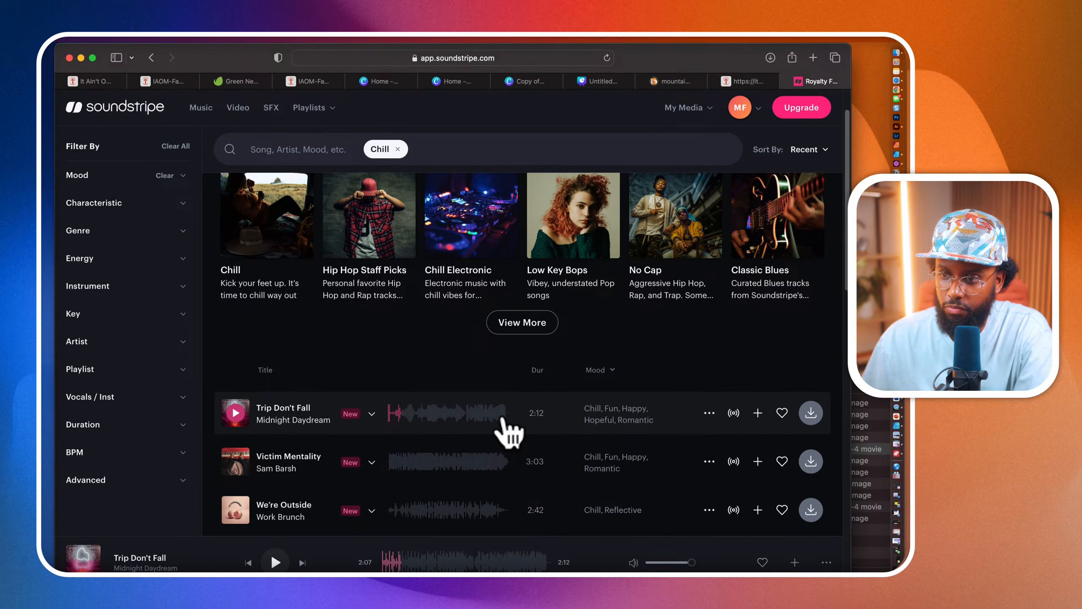
pyautogui.click(504, 415)
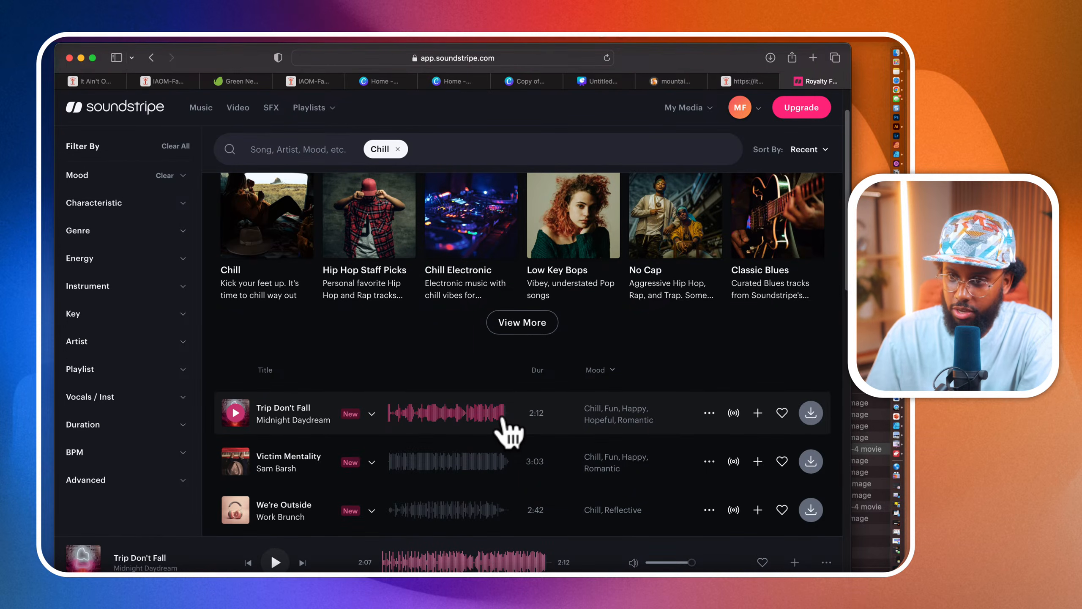
pyautogui.click(276, 562)
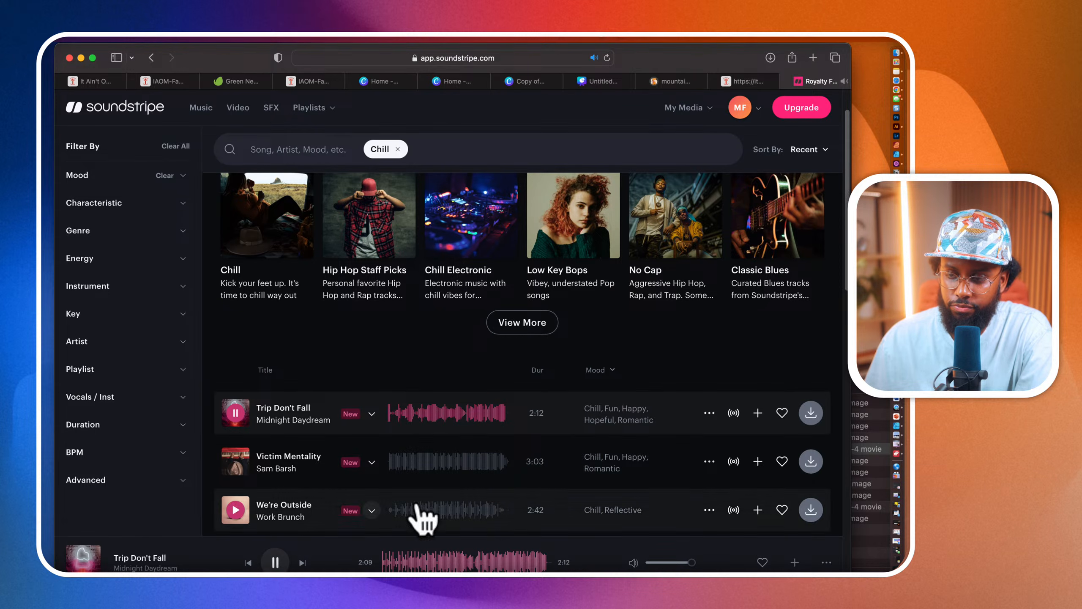
# Step: Replay the ending of Trip Don't Fall and pause it, keeping the browser window in place over the desktop
pyautogui.click(499, 411)
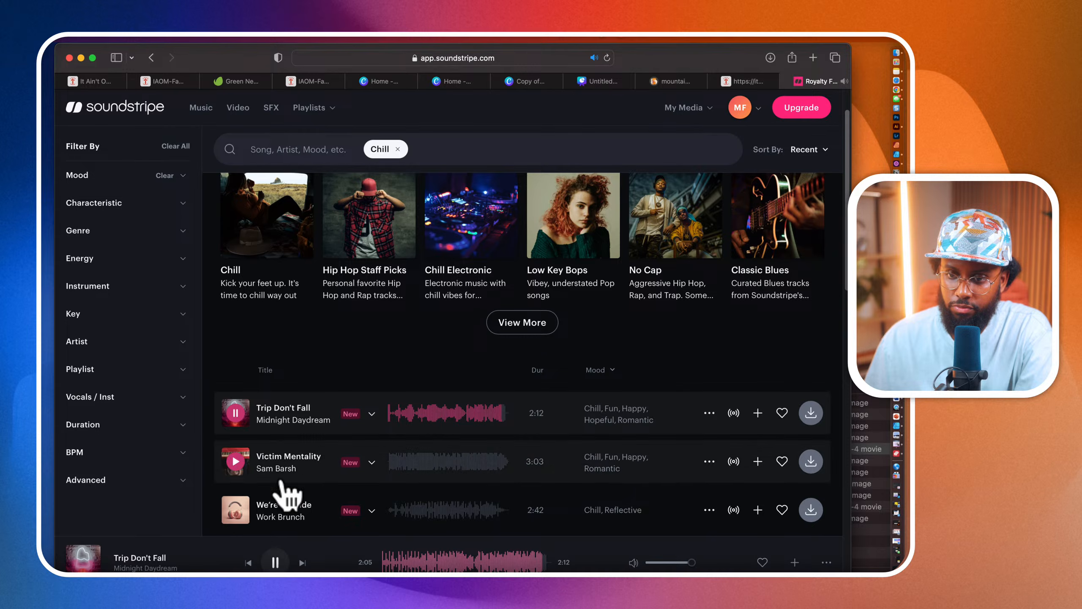
pyautogui.click(275, 562)
pyautogui.moveTo(668, 65); pyautogui.dragTo(652, 277)
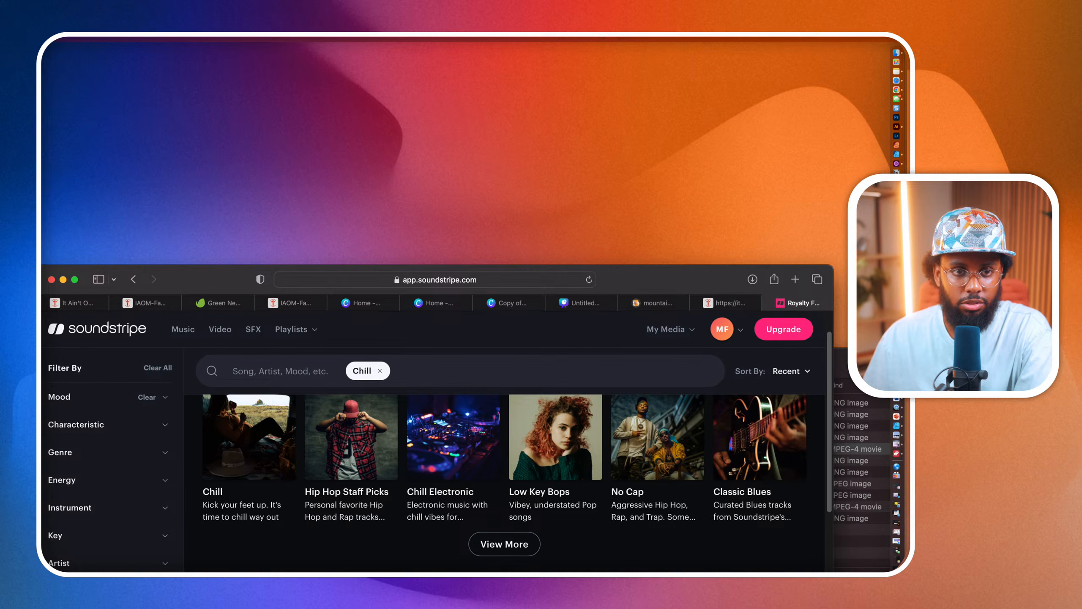
pyautogui.moveTo(668, 277); pyautogui.dragTo(684, 67)
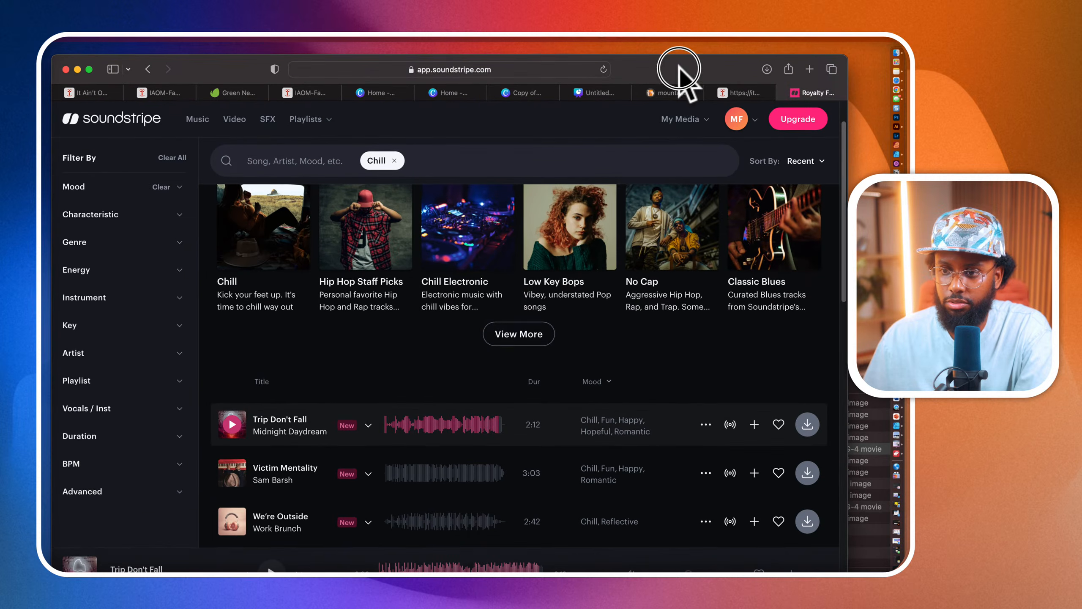
# Step: Preview Trip Don't Fall, sample Victim Mentality, and jump to a late passage of Trip Don't Fall
pyautogui.click(232, 423)
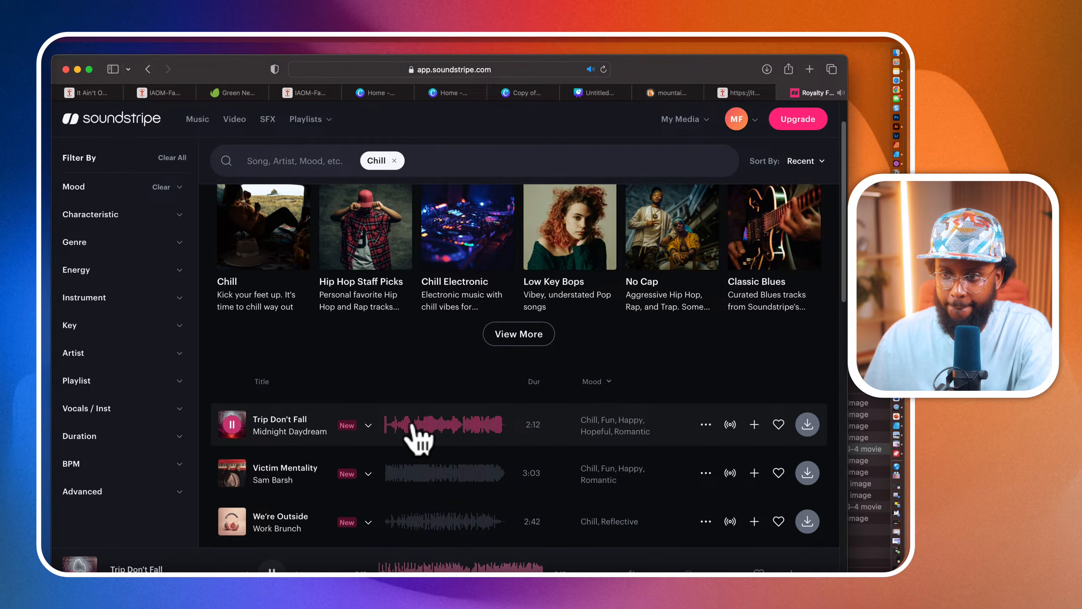
pyautogui.click(232, 424)
pyautogui.click(232, 424)
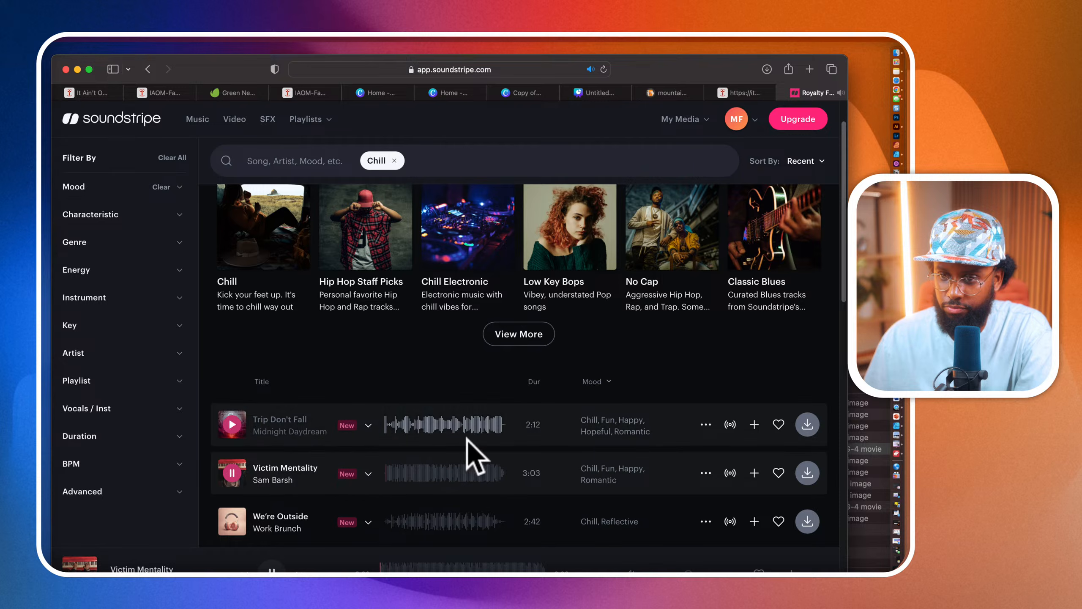
pyautogui.click(479, 426)
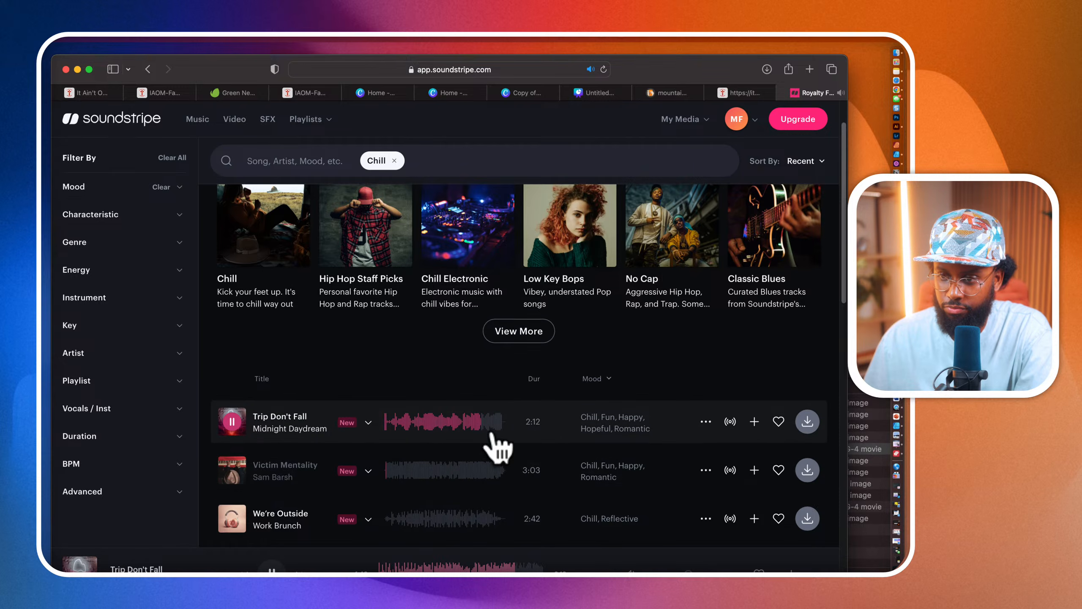
# Step: Preview the song We're Outside, jump to near its end, and pause it
pyautogui.scroll(-3, 494, 443)
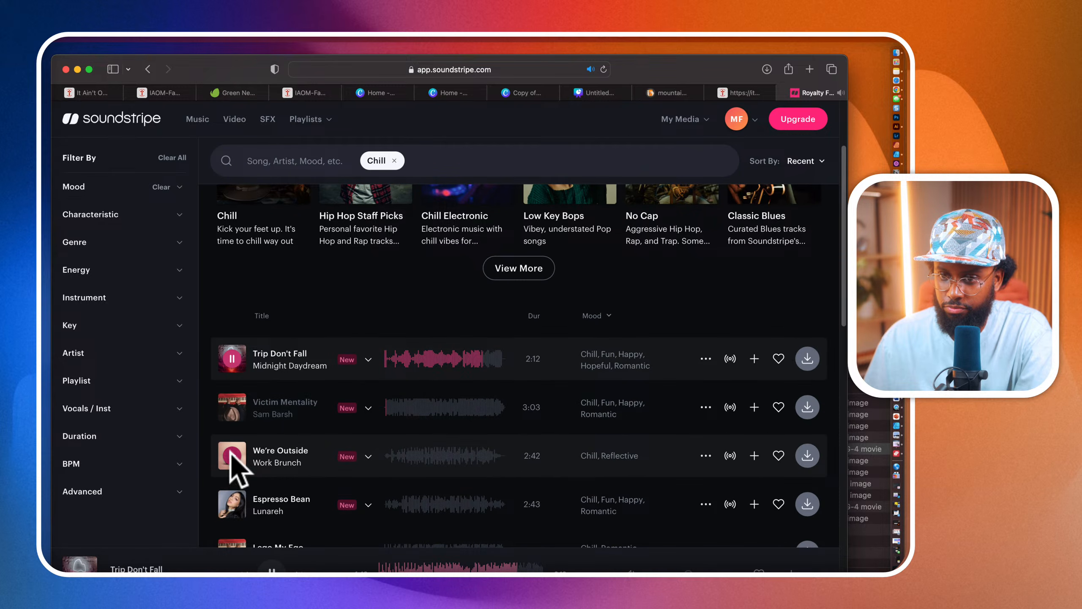
pyautogui.click(232, 456)
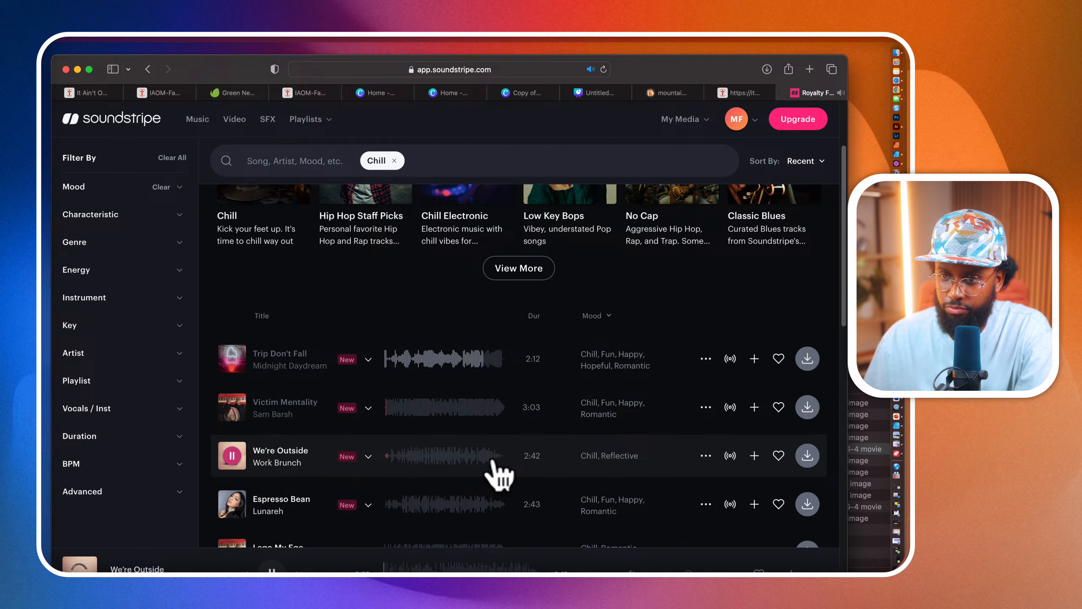
pyautogui.click(495, 458)
pyautogui.scroll(-1, 499, 463)
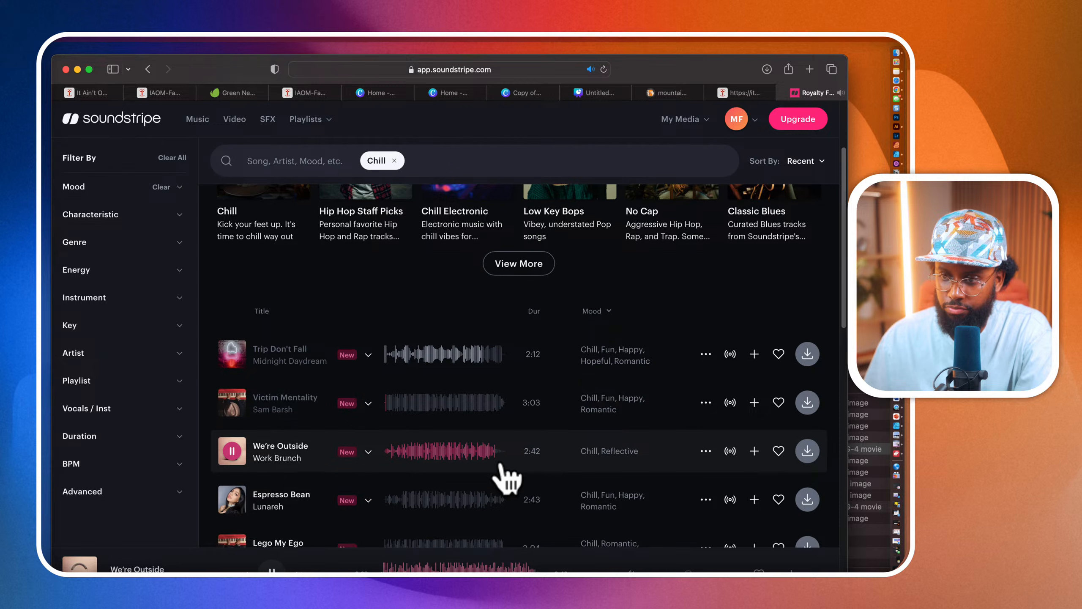
pyautogui.scroll(2, 500, 464)
pyautogui.click(238, 472)
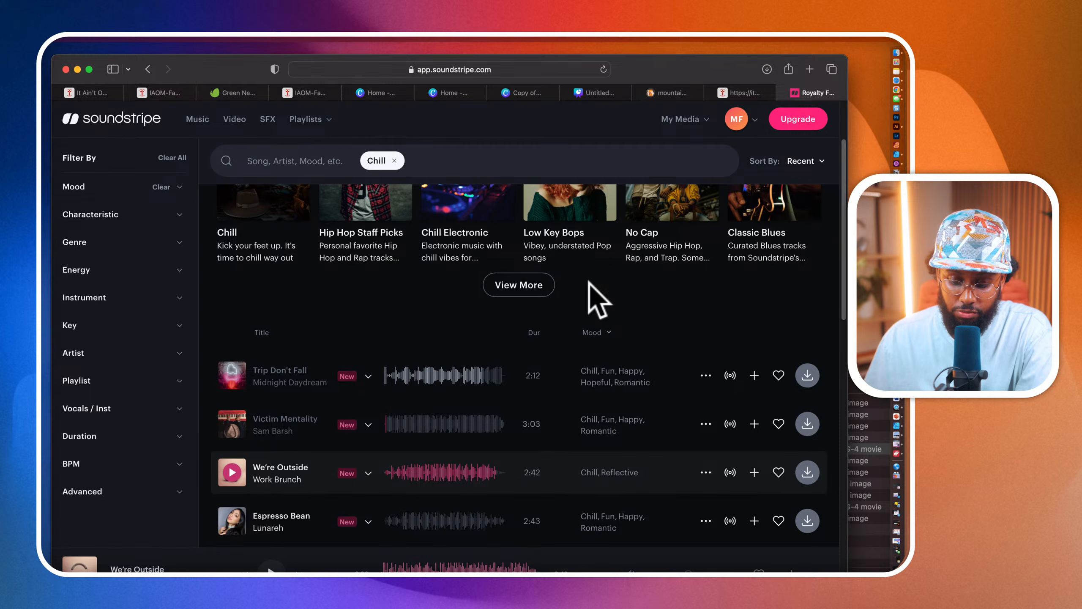
# Step: Lower the computer's sound volume, play Trip Don't Fall again at the quieter level, and pause it
pyautogui.press('XF86AudioLowerVolume')
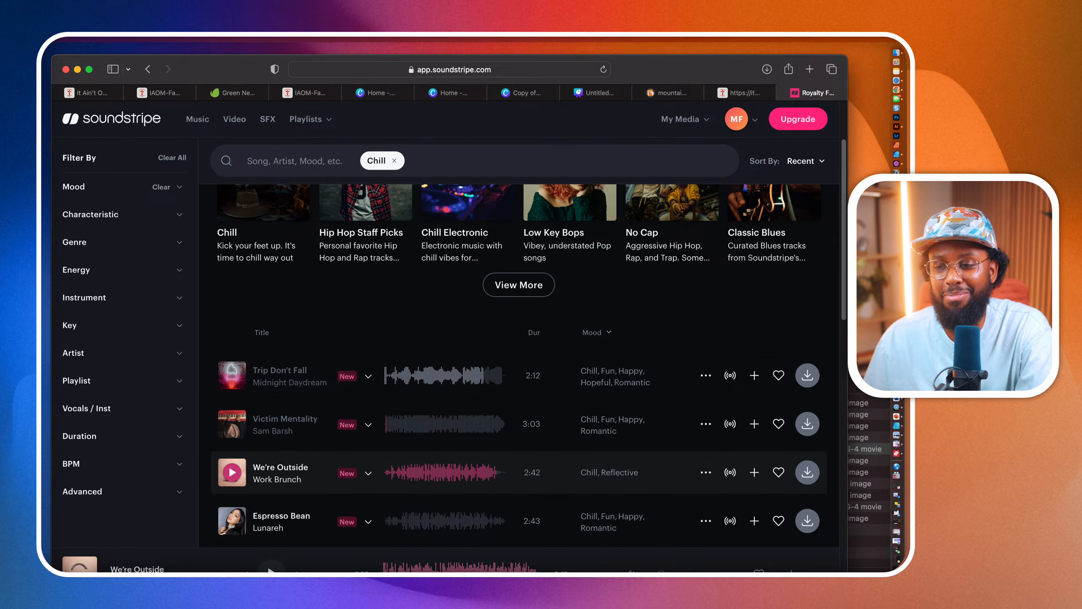
pyautogui.click(233, 377)
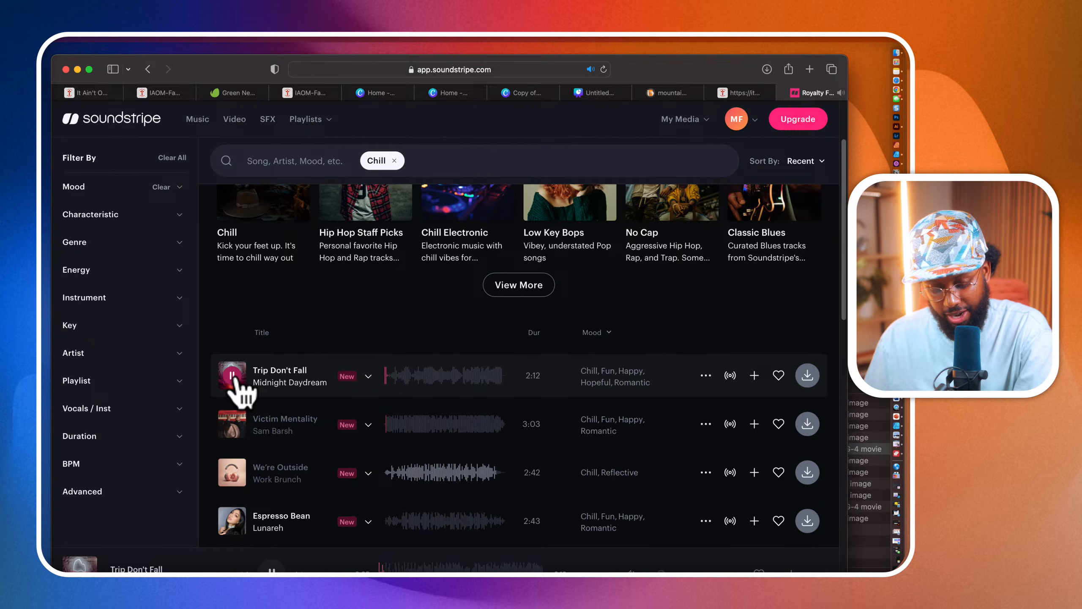
pyautogui.press('XF86AudioLowerVolume')
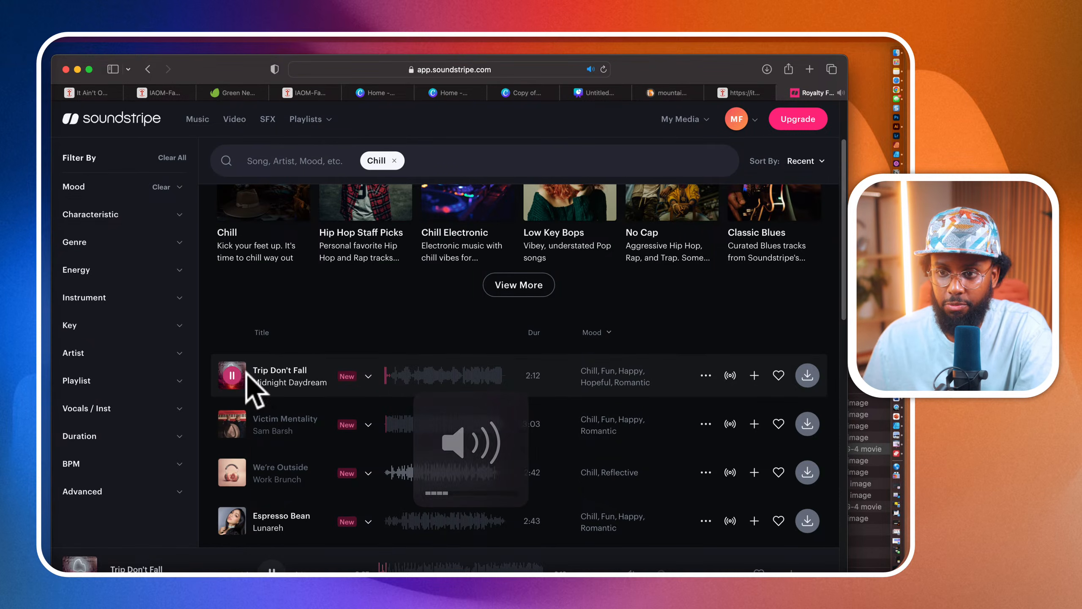
pyautogui.click(232, 375)
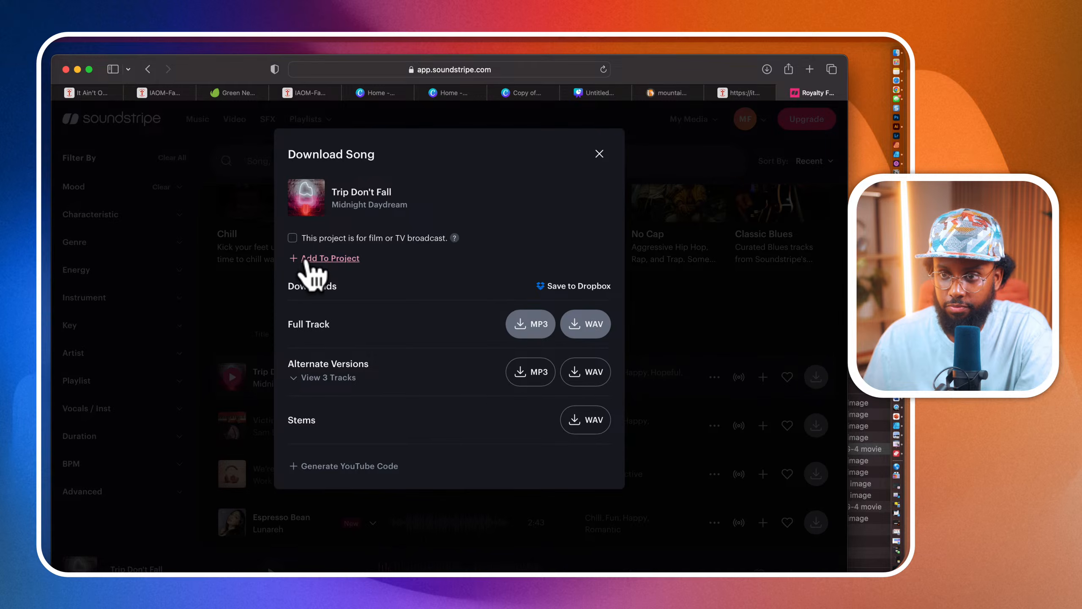
# Step: Create a project named Marshall Creates for the Trip Don't Fall download and close the download dialog
pyautogui.click(347, 266)
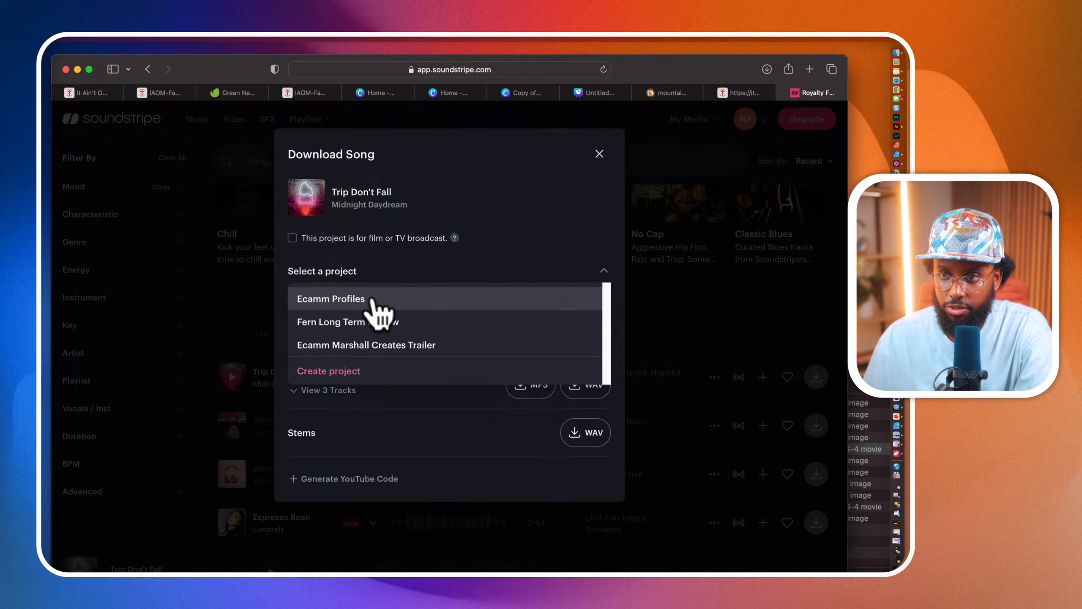
pyautogui.click(350, 371)
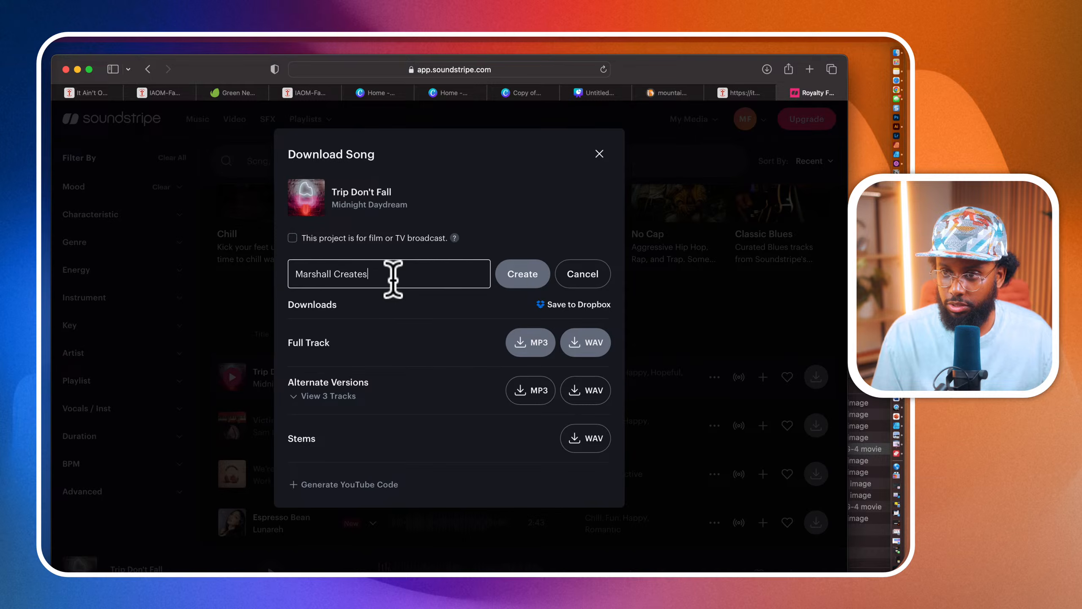
pyautogui.write('Marshall Creates')
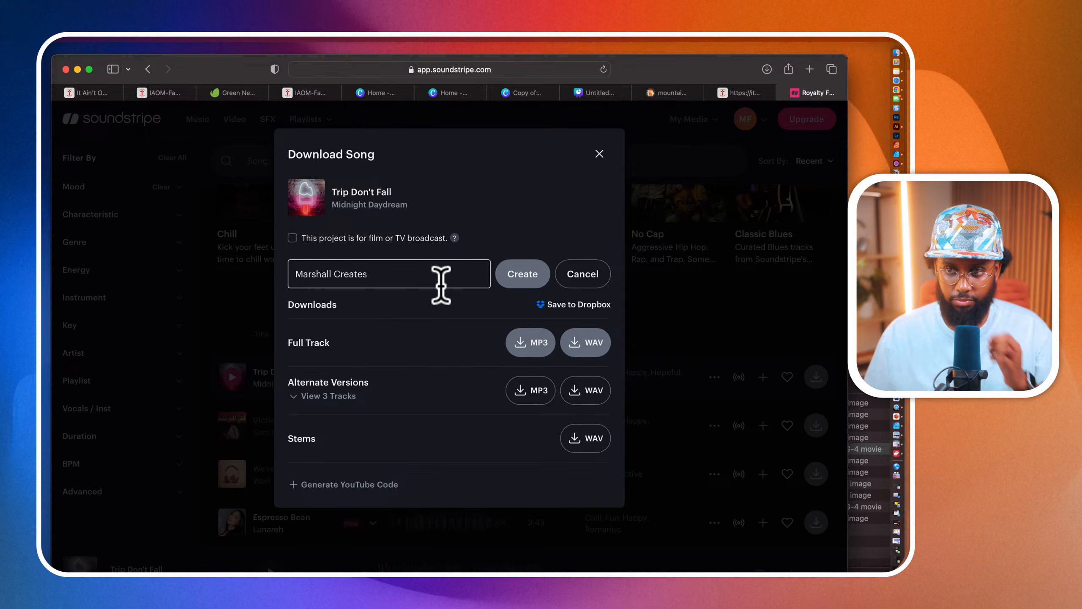
pyautogui.click(523, 276)
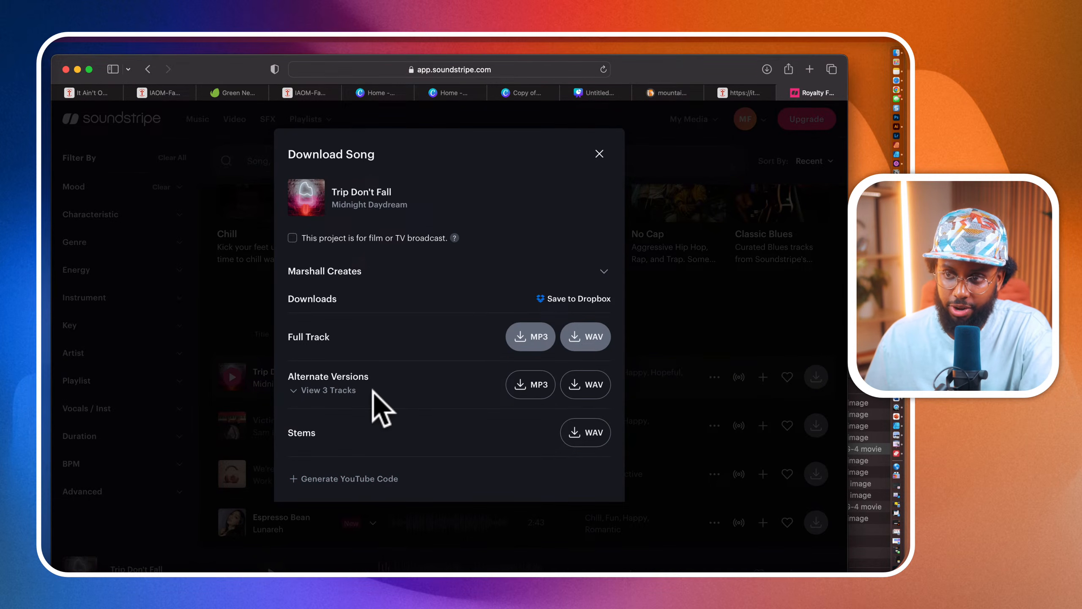
pyautogui.click(599, 155)
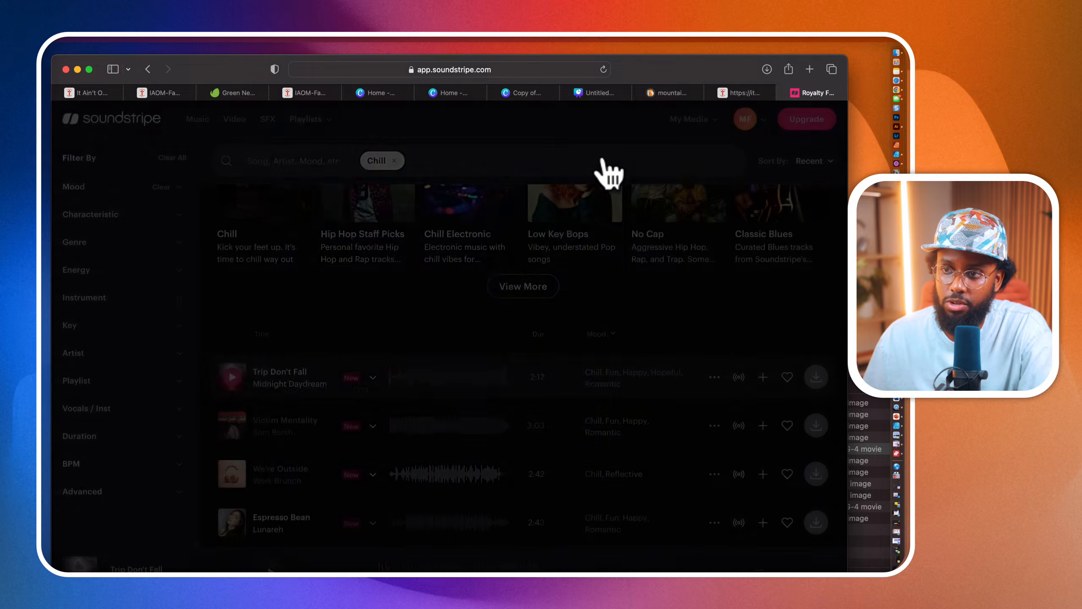
# Step: Open the account's Content ID settings and review the authorized YouTube channels
pyautogui.click(738, 129)
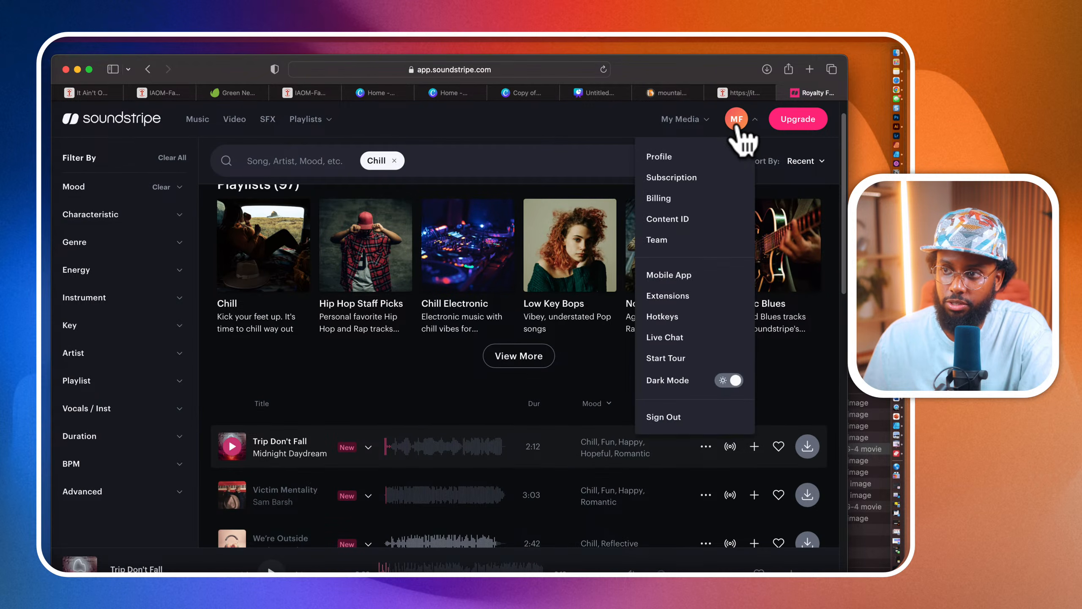
pyautogui.click(678, 221)
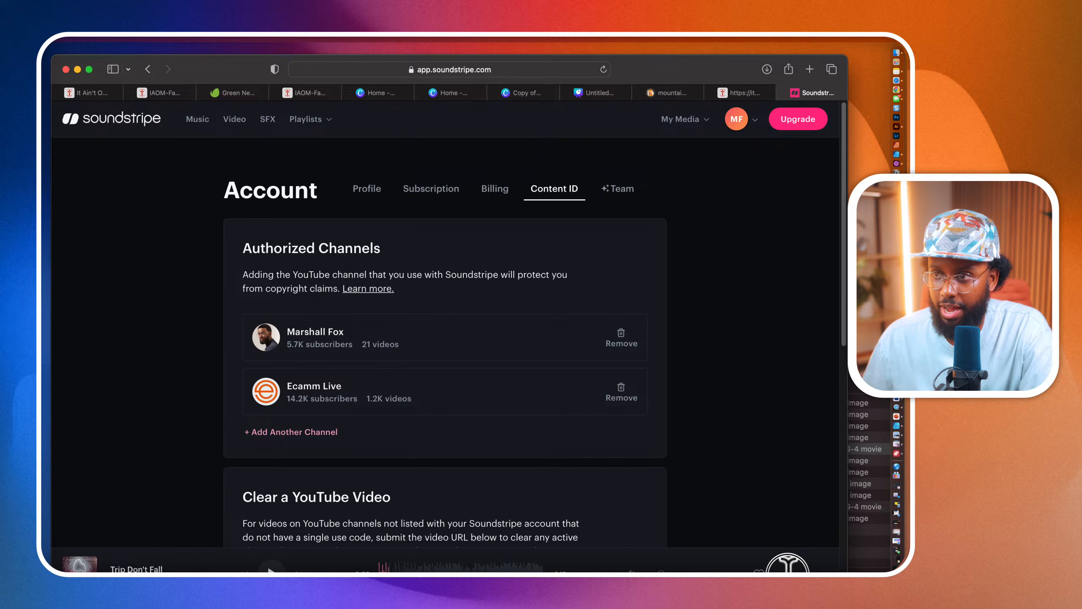
pyautogui.click(788, 567)
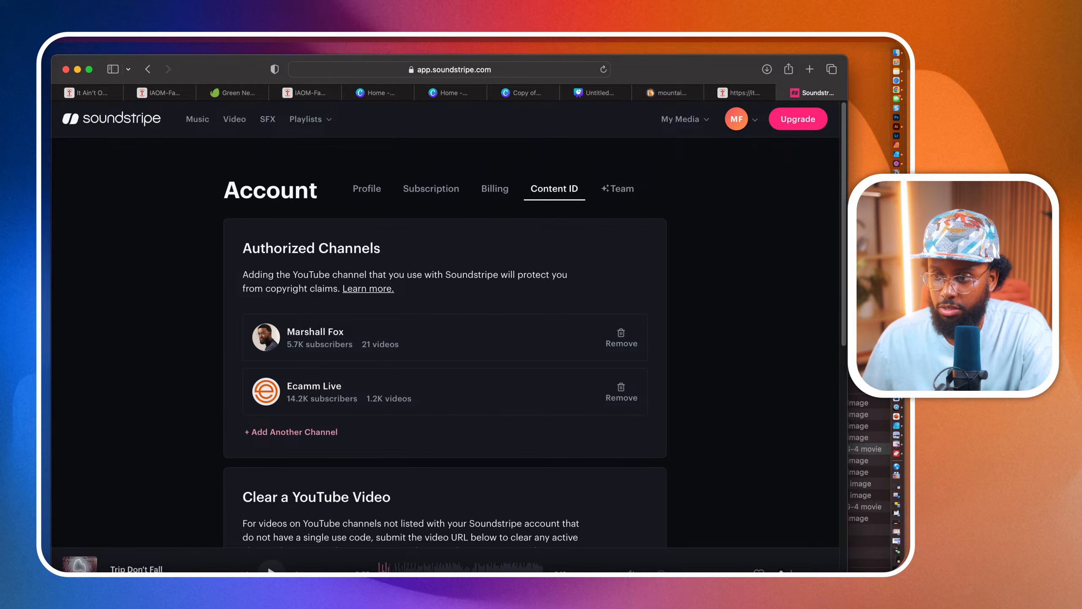
# Step: Return to the Chill song list, reopen the download options for Trip Don't Fall, and assign it to the Marshall Creates project
pyautogui.click(149, 69)
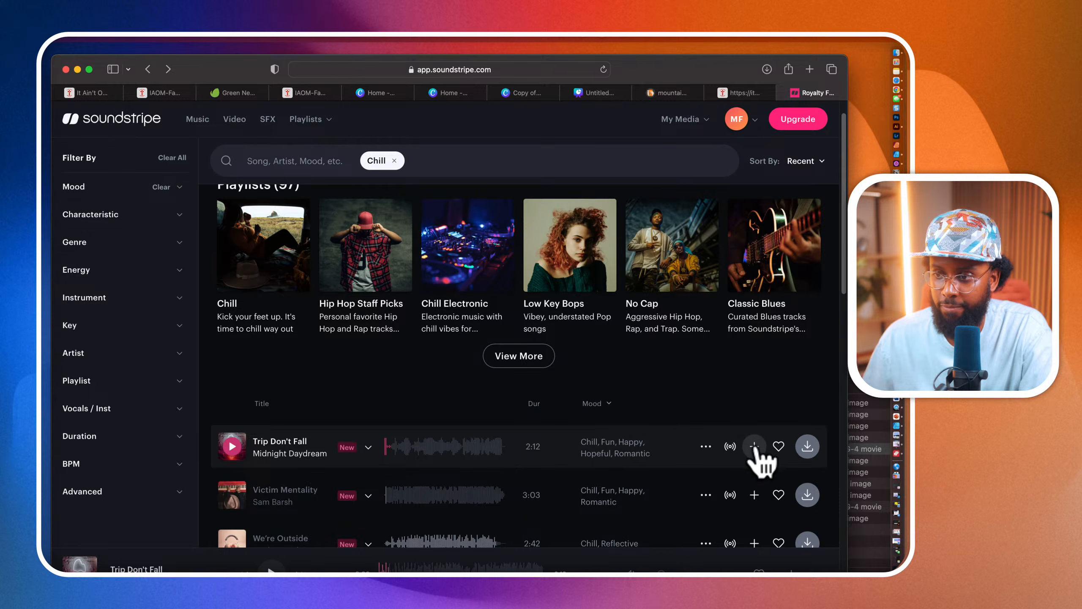
pyautogui.click(807, 446)
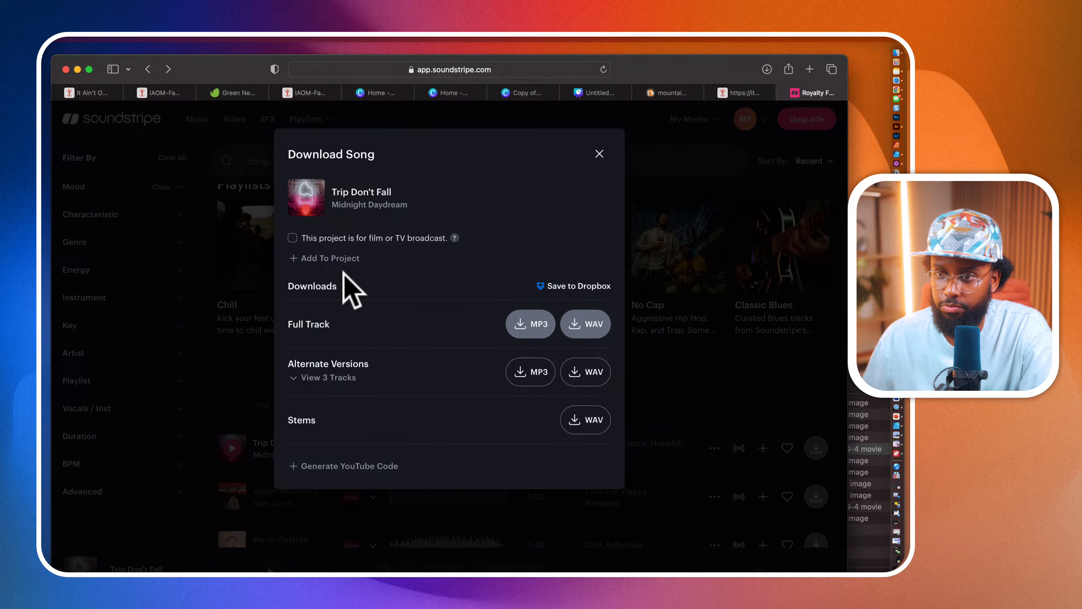
pyautogui.click(338, 259)
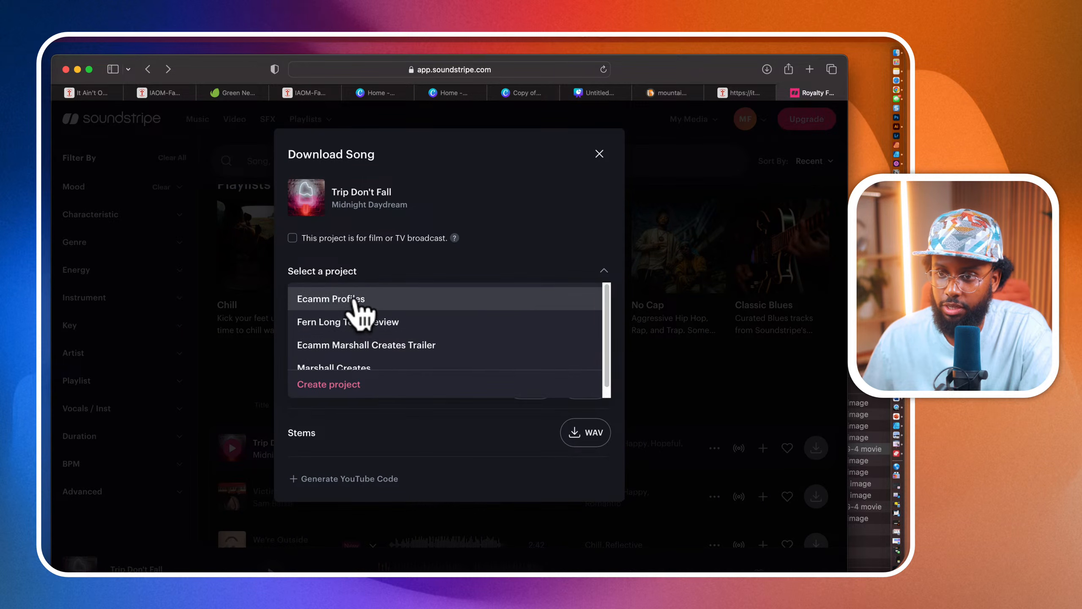
pyautogui.click(352, 365)
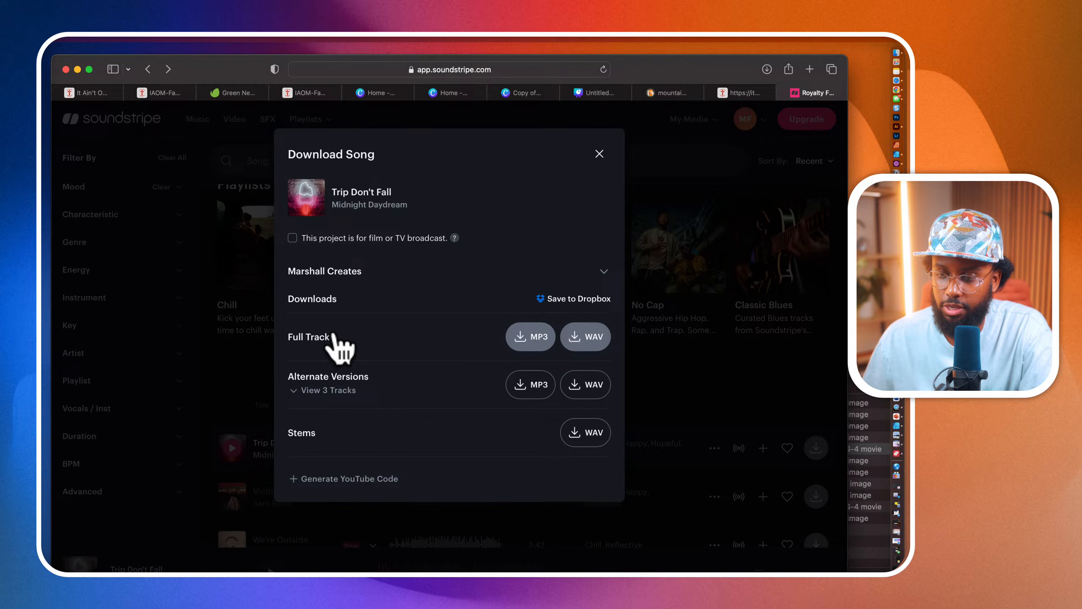
# Step: Show the song's alternate versions, and download the full track as MP3 into the Episode 11 folder
pyautogui.click(327, 390)
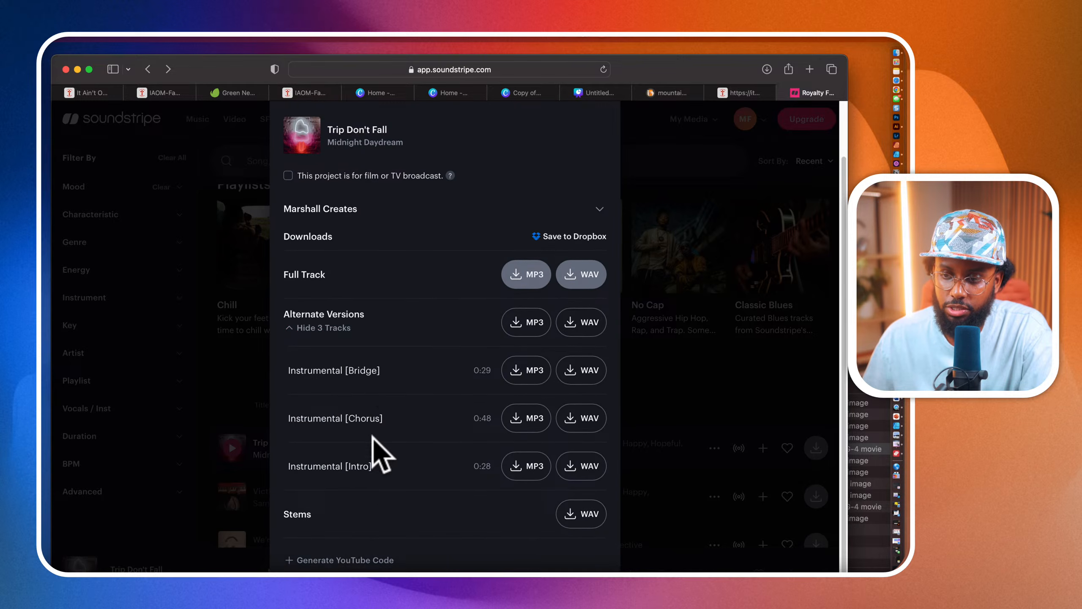
pyautogui.scroll(-1, 374, 447)
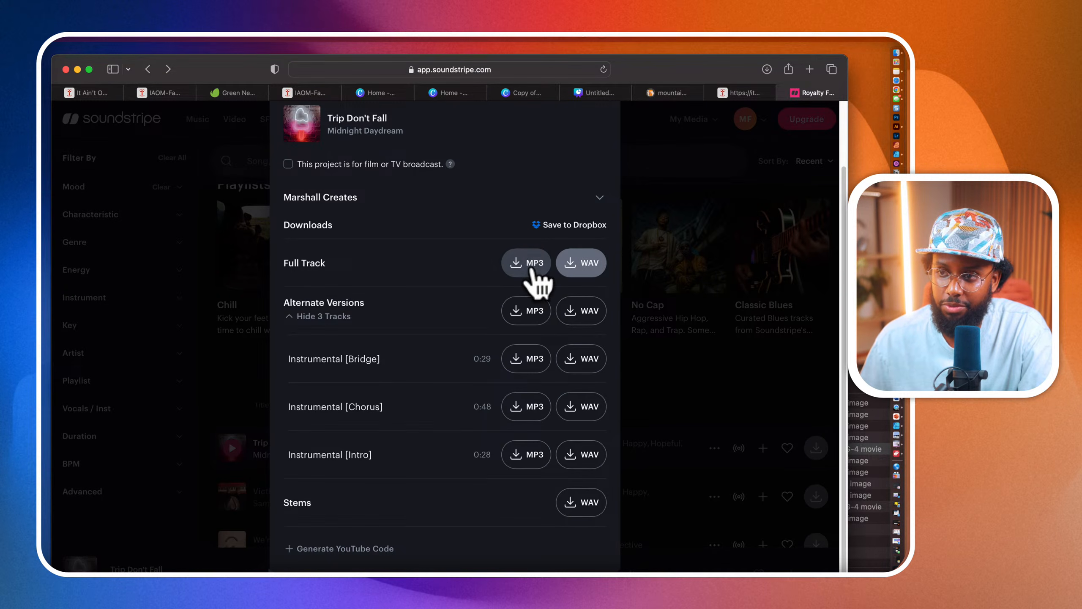
pyautogui.click(535, 265)
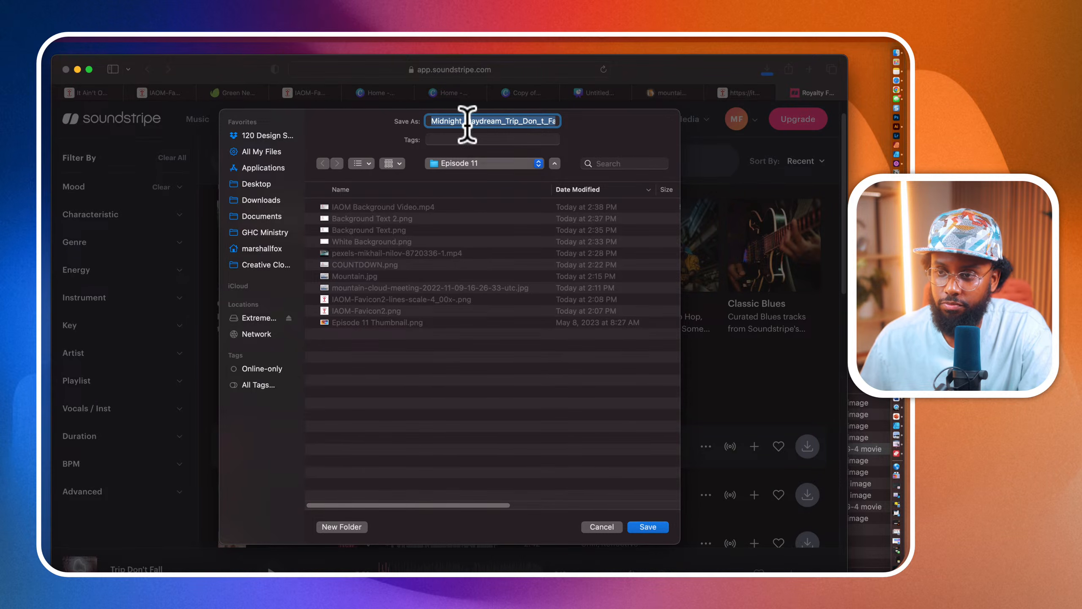
pyautogui.click(654, 529)
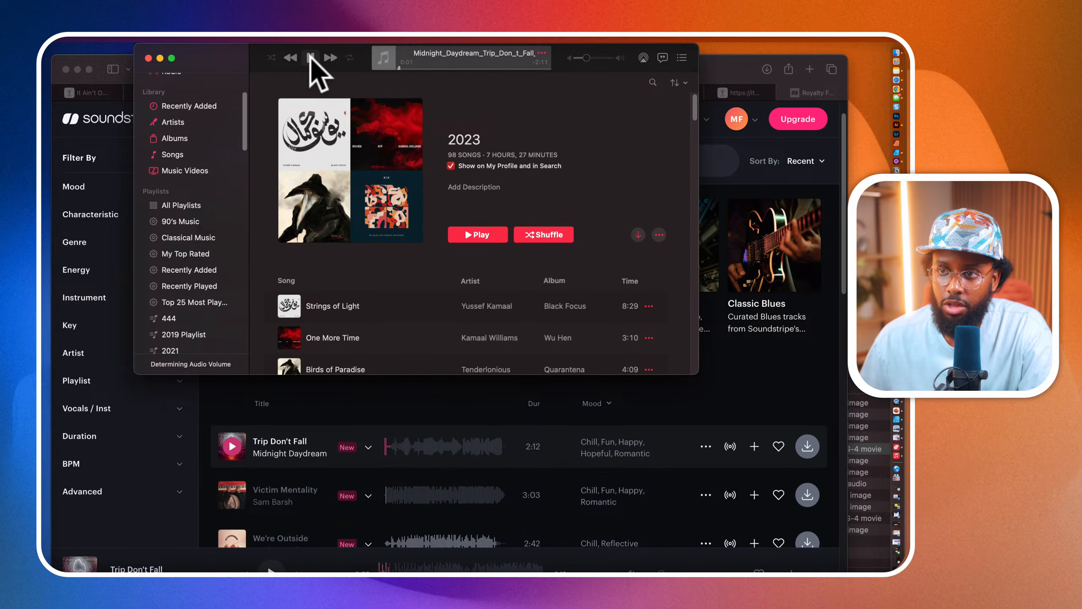
# Step: Pause the downloaded track in the Music app and close the Music window
pyautogui.click(311, 58)
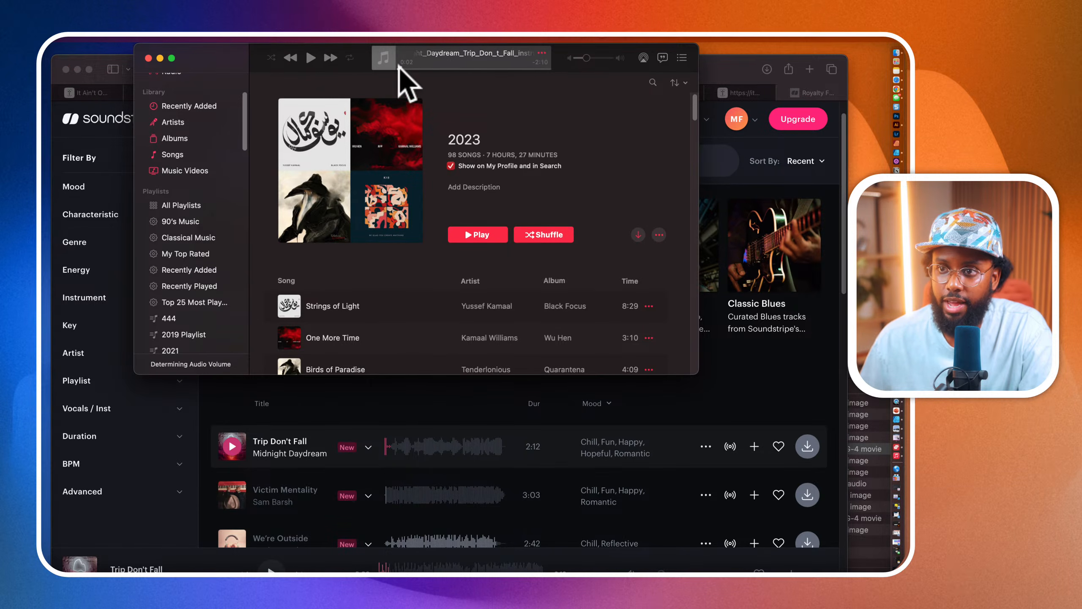
pyautogui.click(392, 68)
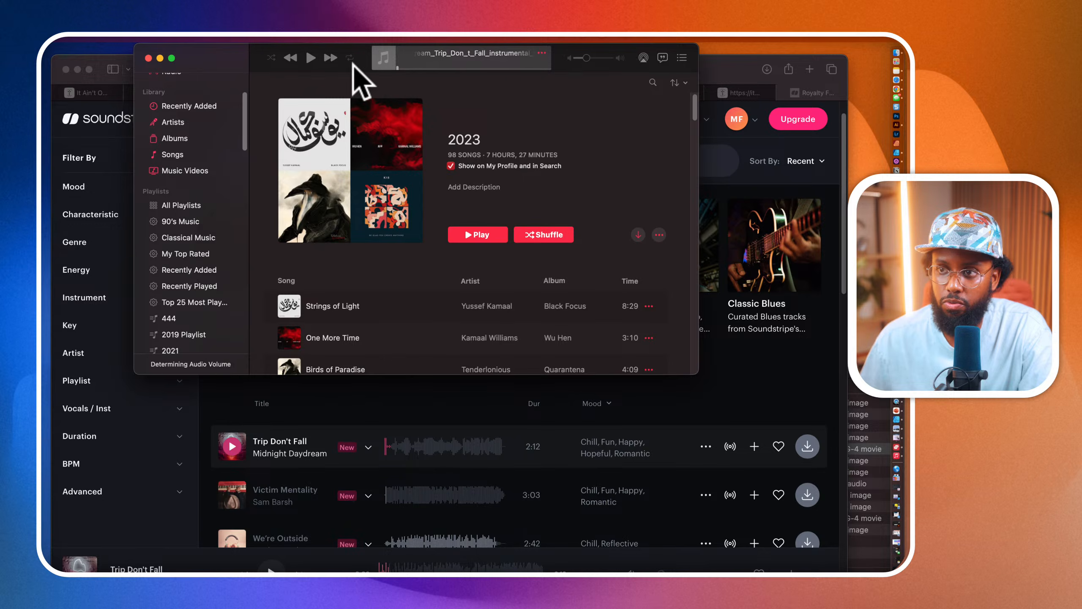
pyautogui.click(148, 58)
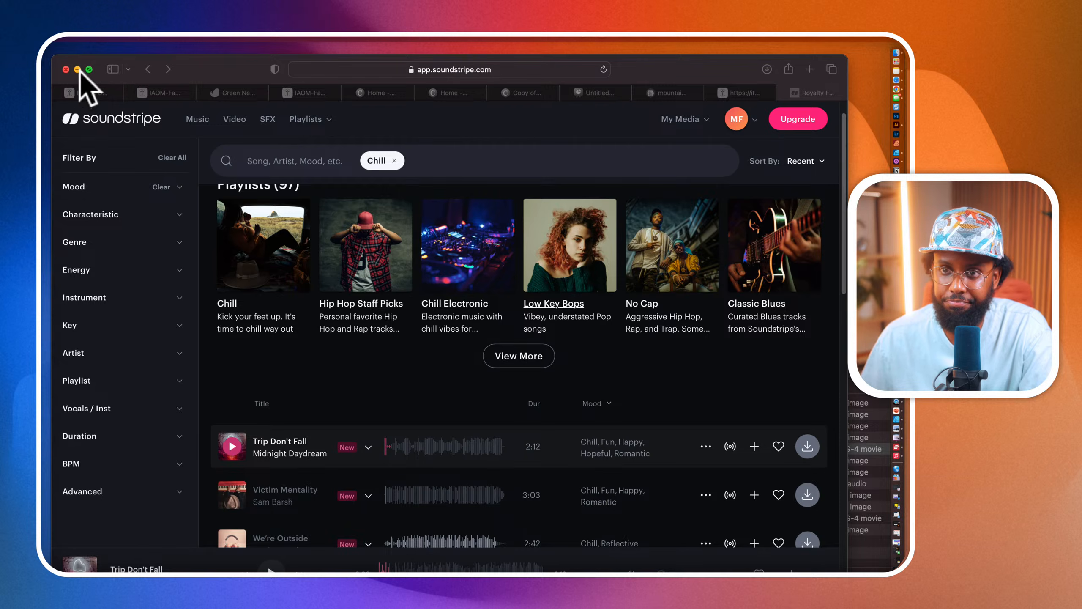
# Step: Minimize the browser window and switch the live output to the Copy of IAOM Countdown scene
pyautogui.click(78, 69)
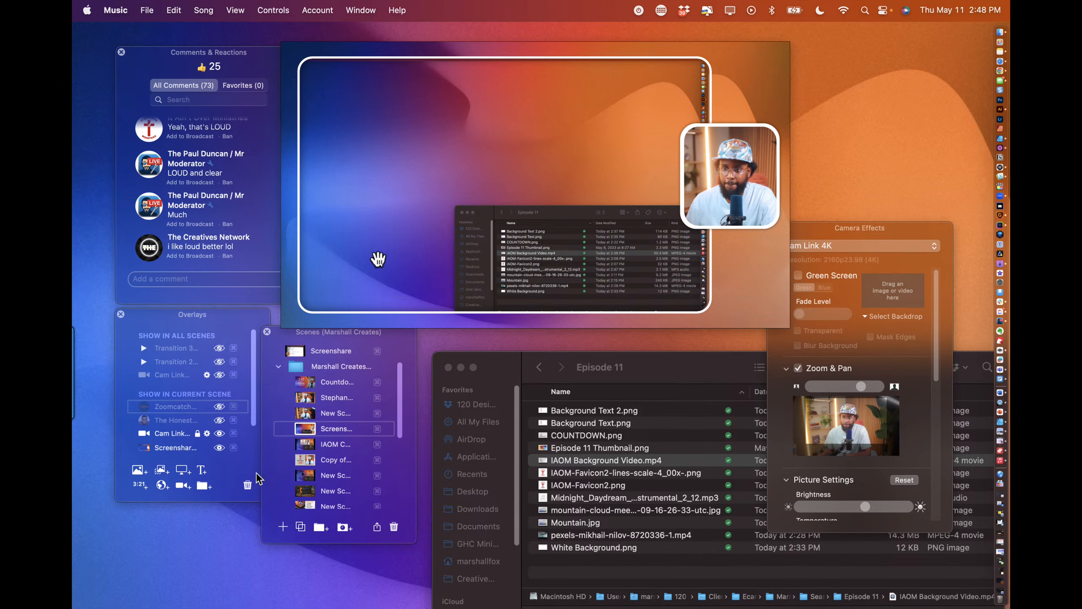
pyautogui.scroll(-2, 307, 477)
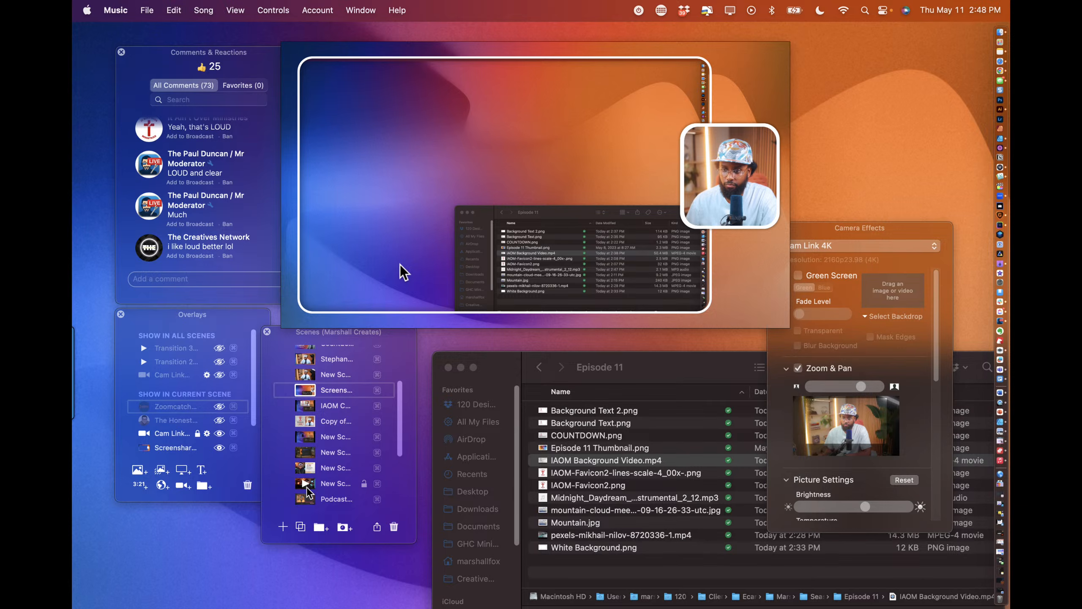
pyautogui.scroll(4, 308, 490)
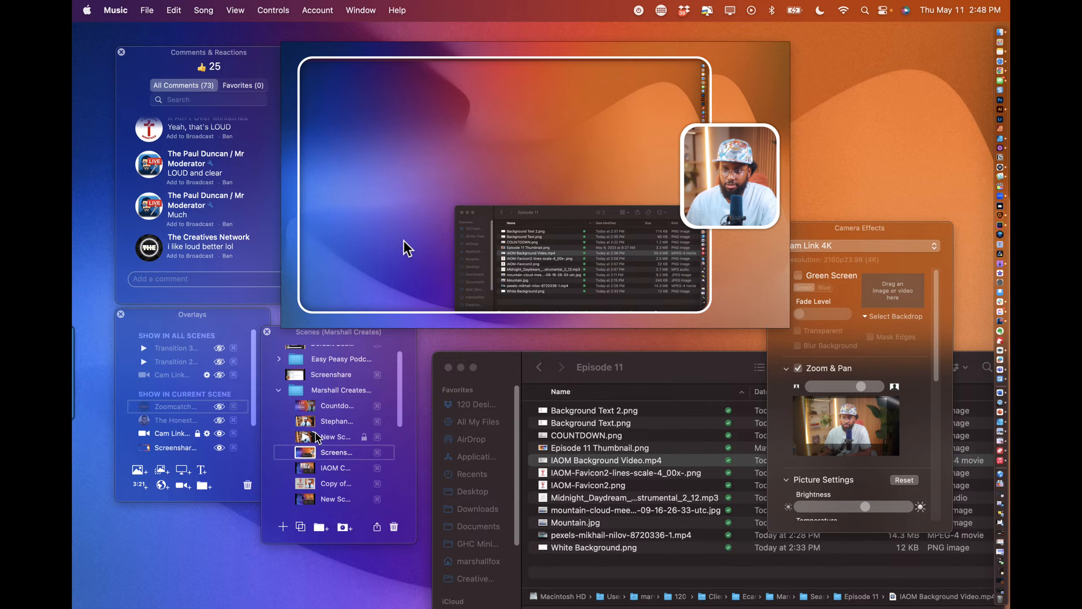
pyautogui.scroll(-2, 299, 388)
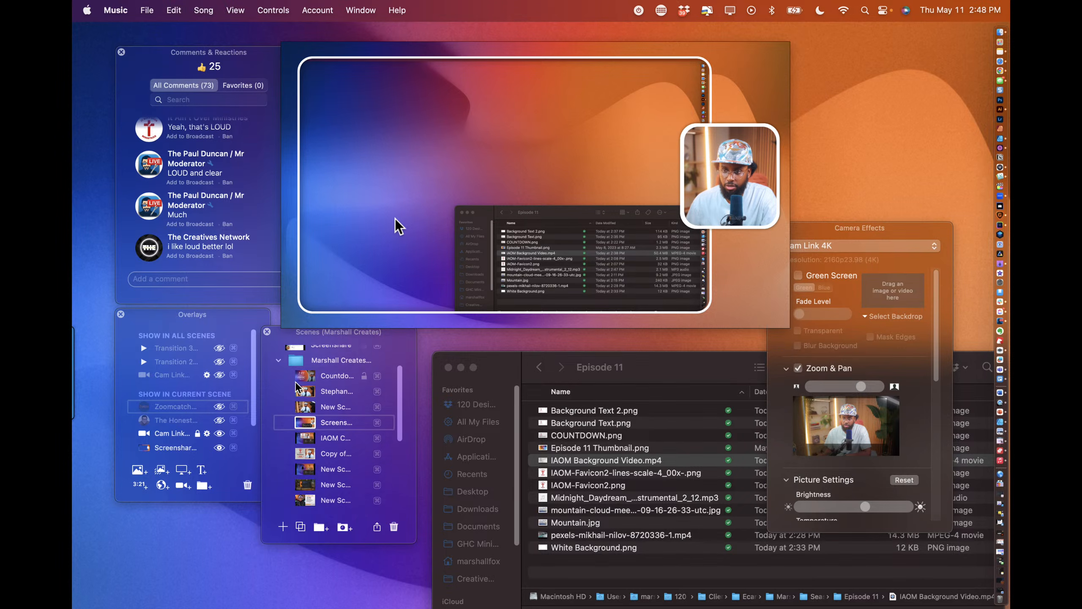
pyautogui.scroll(-3, 296, 385)
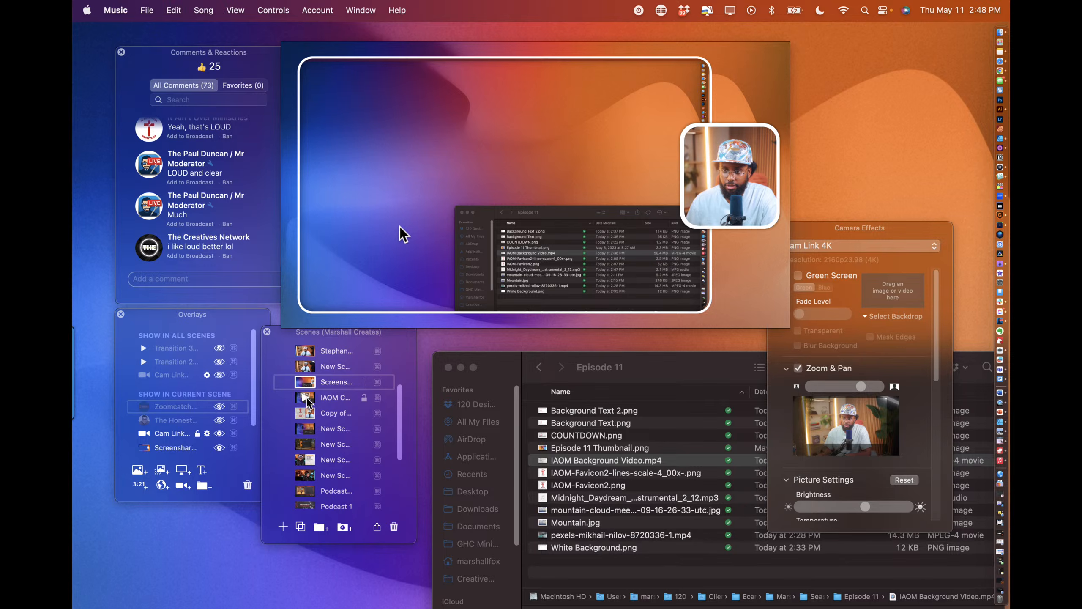
pyautogui.click(307, 413)
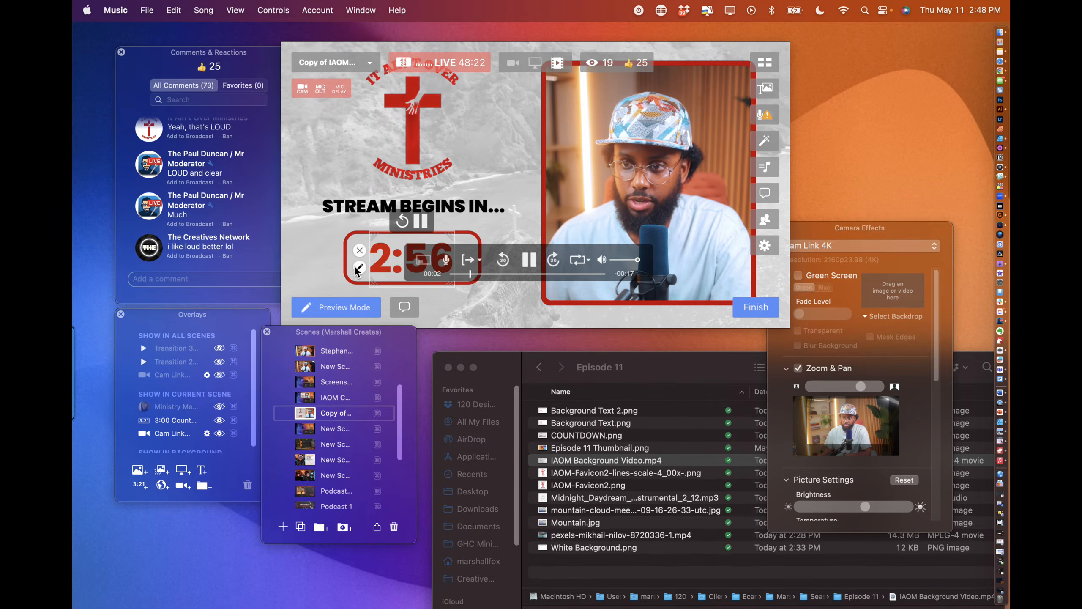
# Step: Set the scene's countdown timer duration to 00:02:13 and save the overlay
pyautogui.click(358, 268)
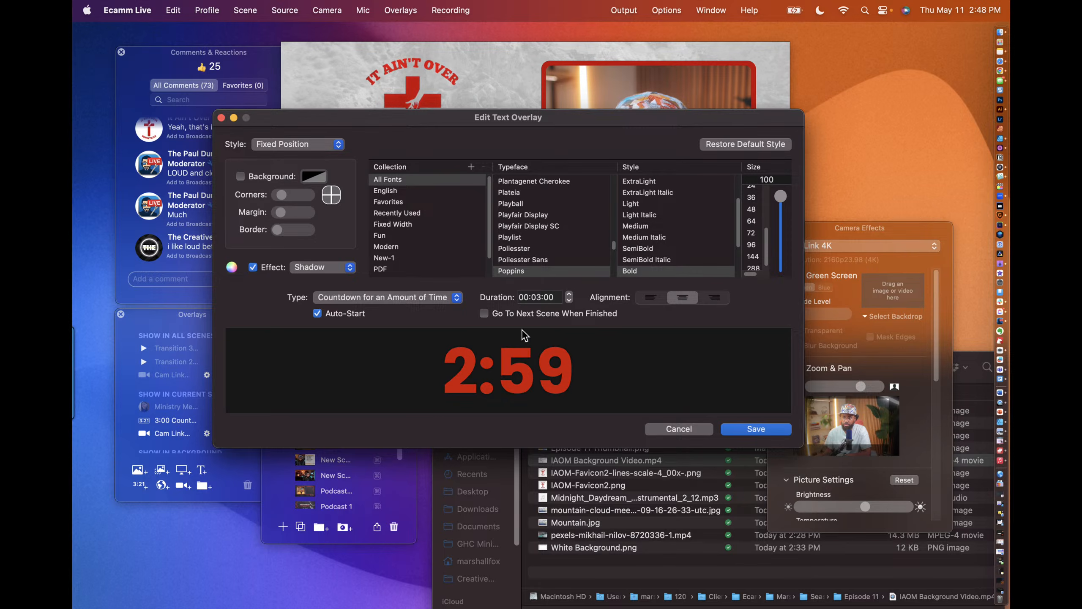
pyautogui.click(534, 298)
pyautogui.write('2')
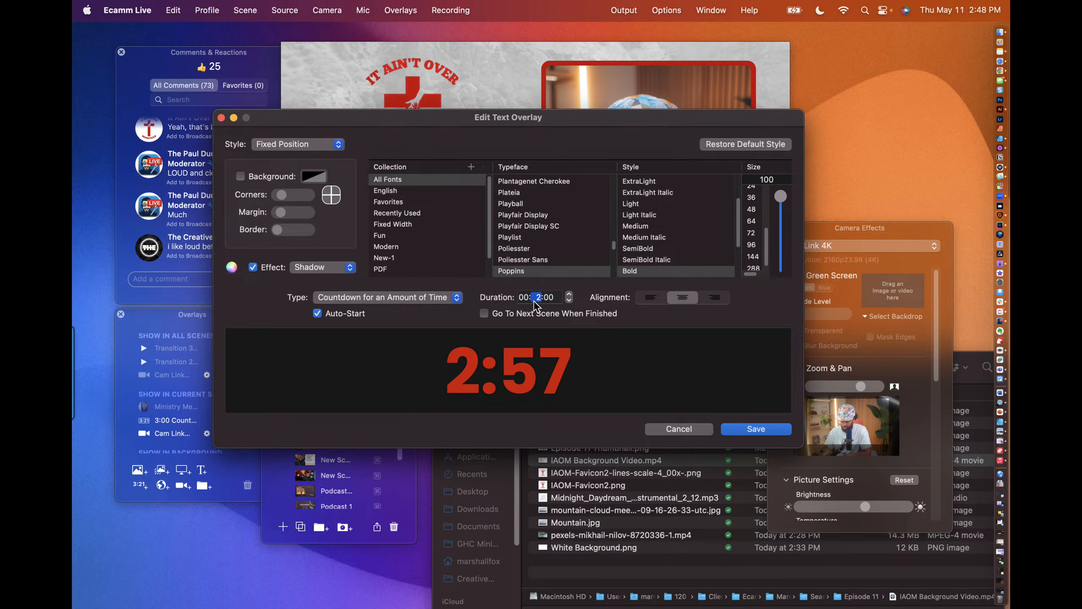
pyautogui.click(550, 297)
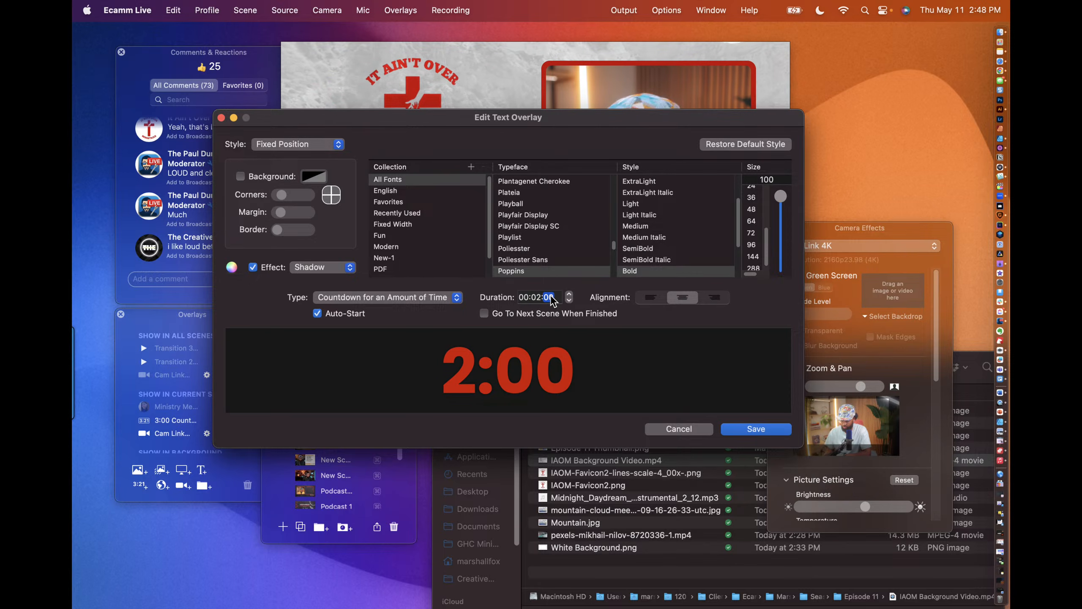
pyautogui.write('13')
pyautogui.click(756, 430)
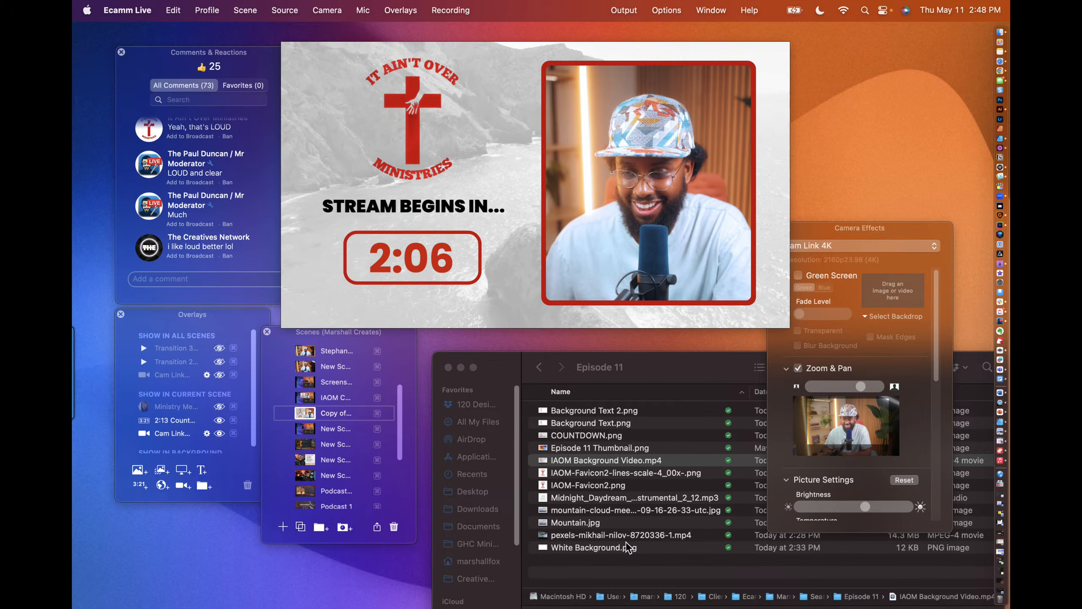
# Step: Add Midnight_Daydream_Trip_Don_t_Fall_instrumental_2_12.mp3 from the Episode 11 folder to the Copy of IAOM Countdown scene as its sound
pyautogui.click(674, 506)
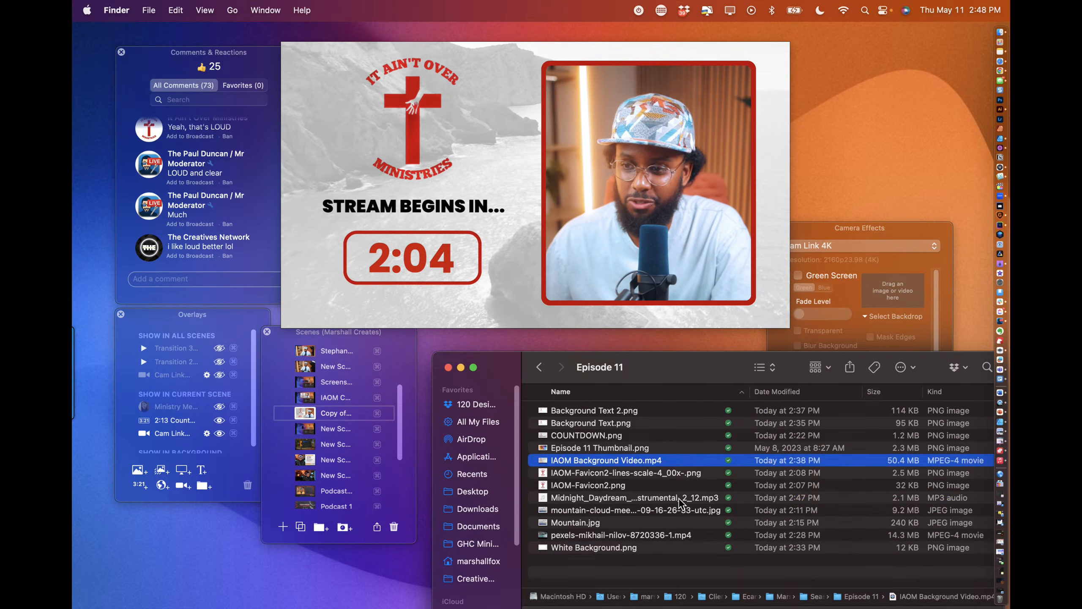
pyautogui.click(679, 500)
pyautogui.moveTo(679, 506); pyautogui.dragTo(485, 262)
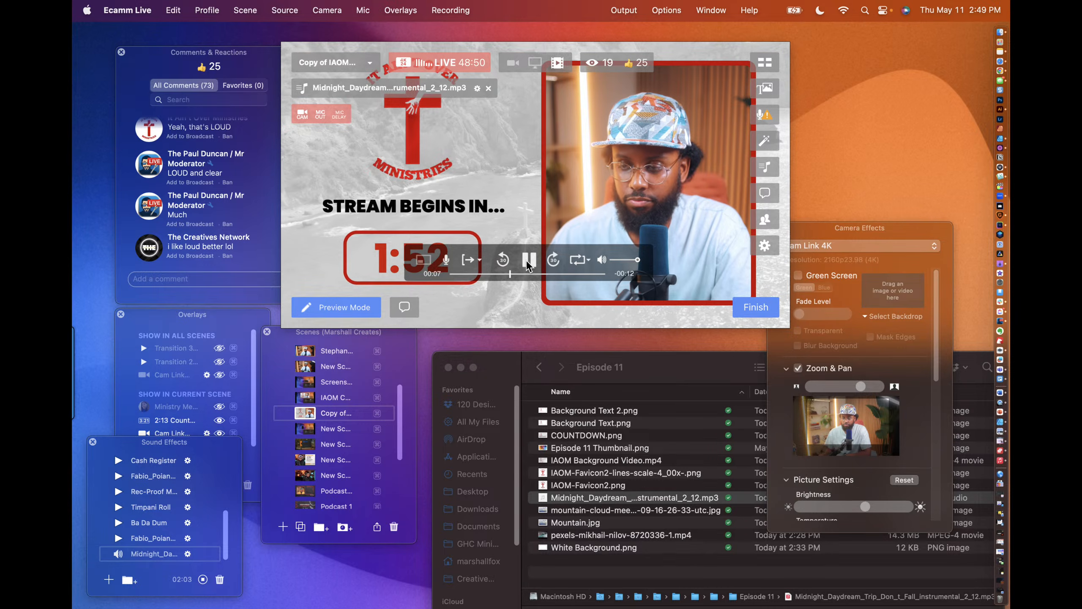
# Step: Review the scene sound's volume and stop settings, and the background video's end-of-playback options
pyautogui.click(477, 89)
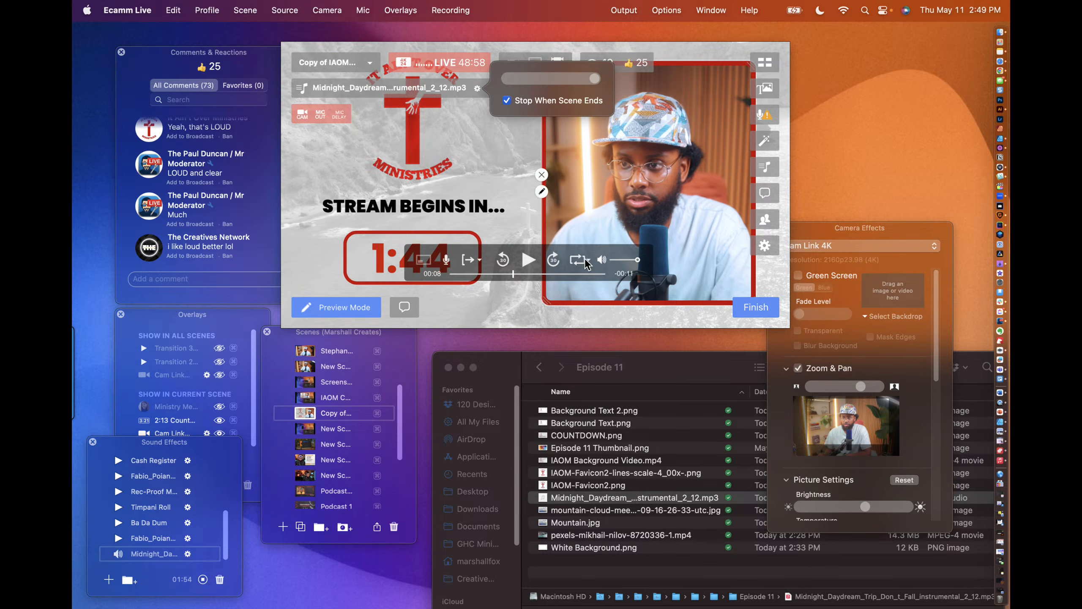
pyautogui.click(590, 261)
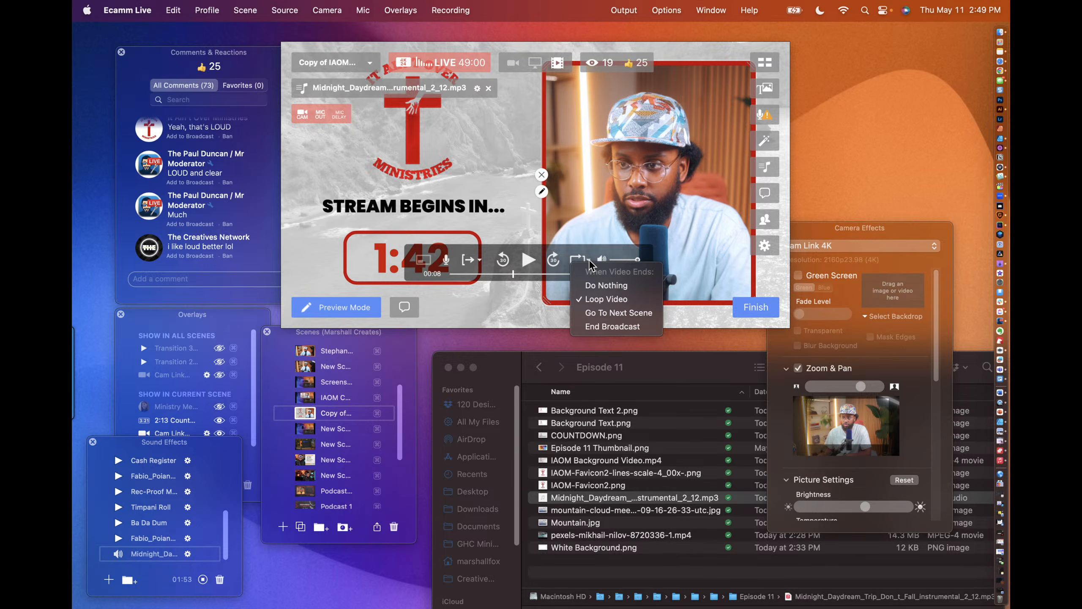
pyautogui.click(590, 260)
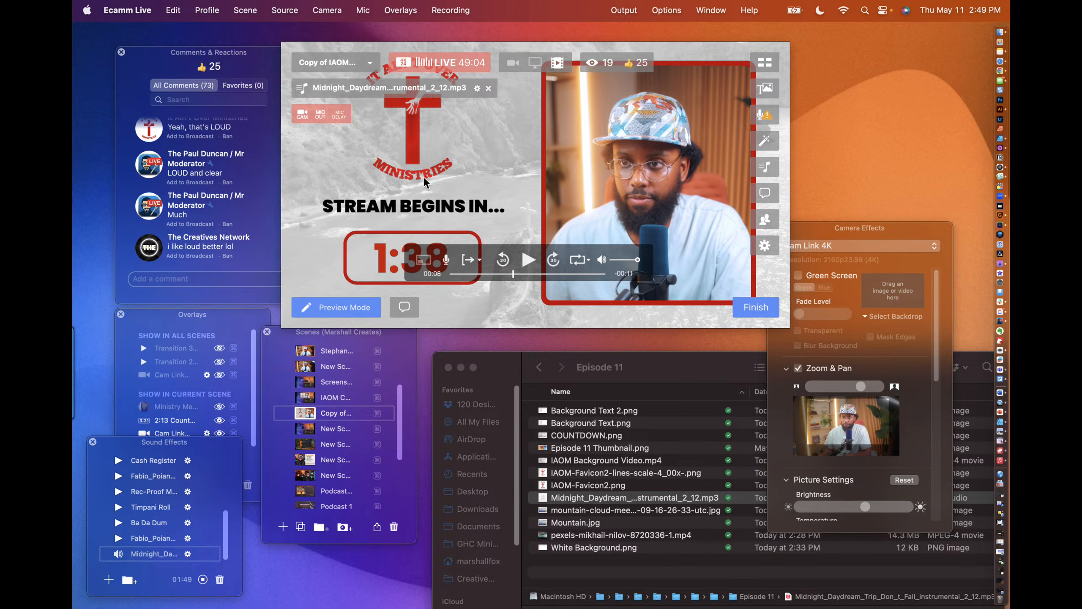
# Step: Set the 2:13 countdown overlay to go to the next scene when finished, and save it
pyautogui.doubleClick(366, 273)
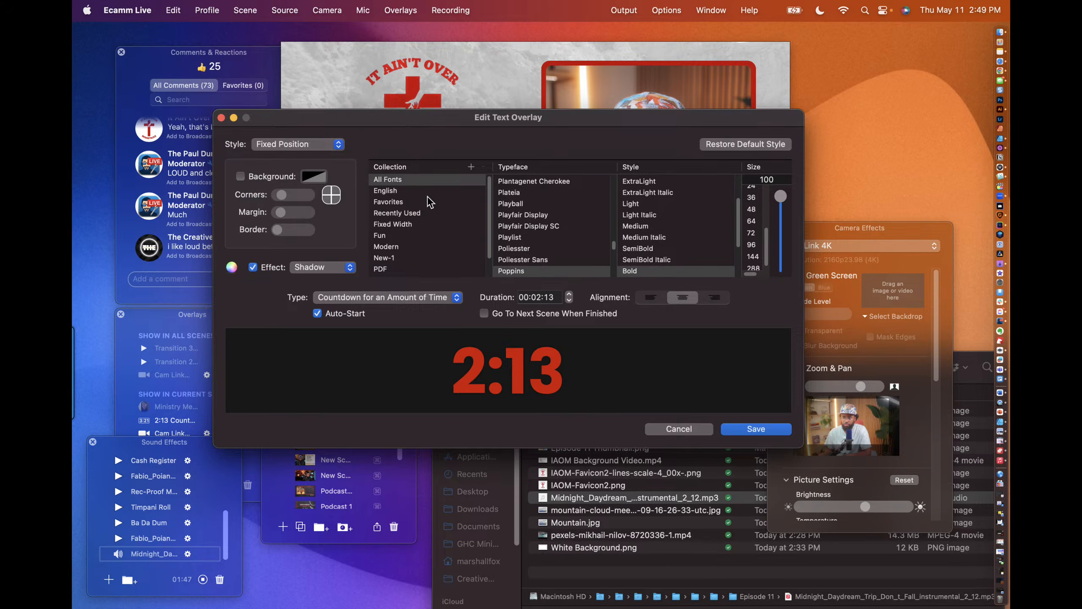
pyautogui.click(452, 86)
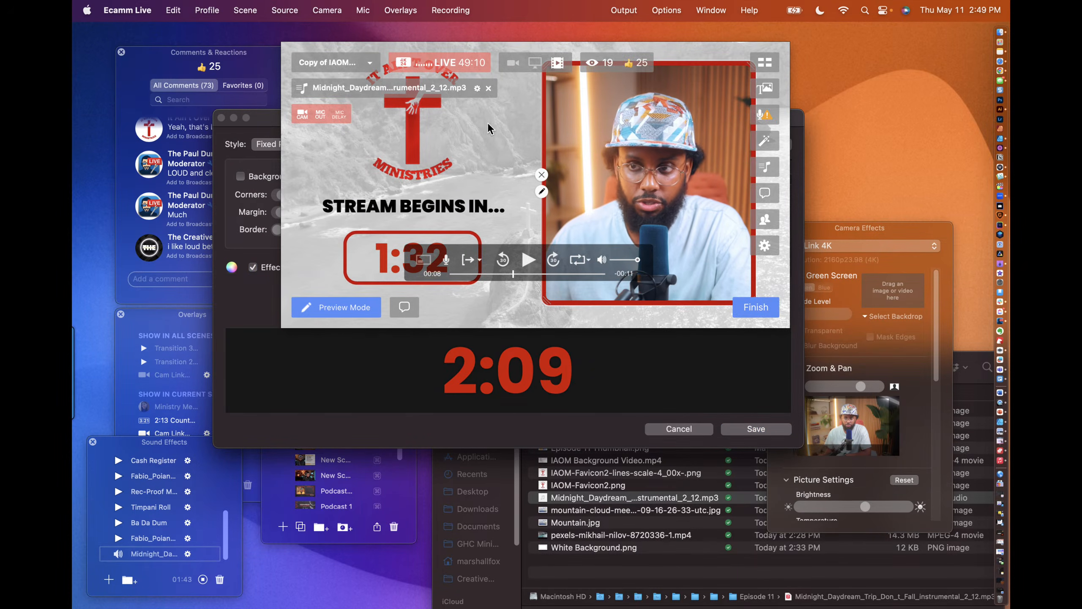
pyautogui.click(478, 88)
pyautogui.click(364, 265)
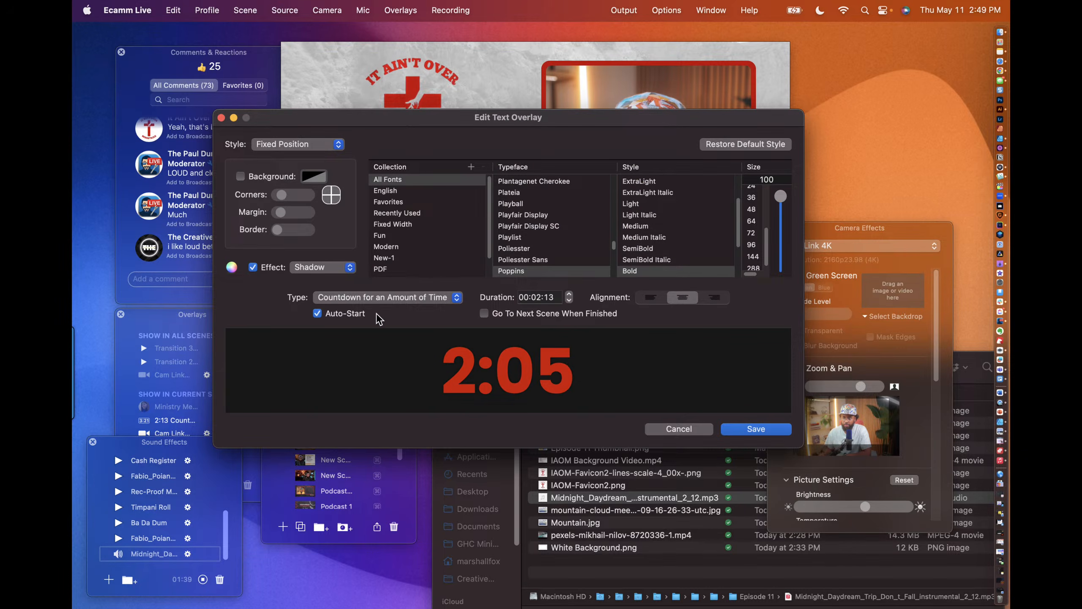
pyautogui.click(484, 313)
pyautogui.click(761, 430)
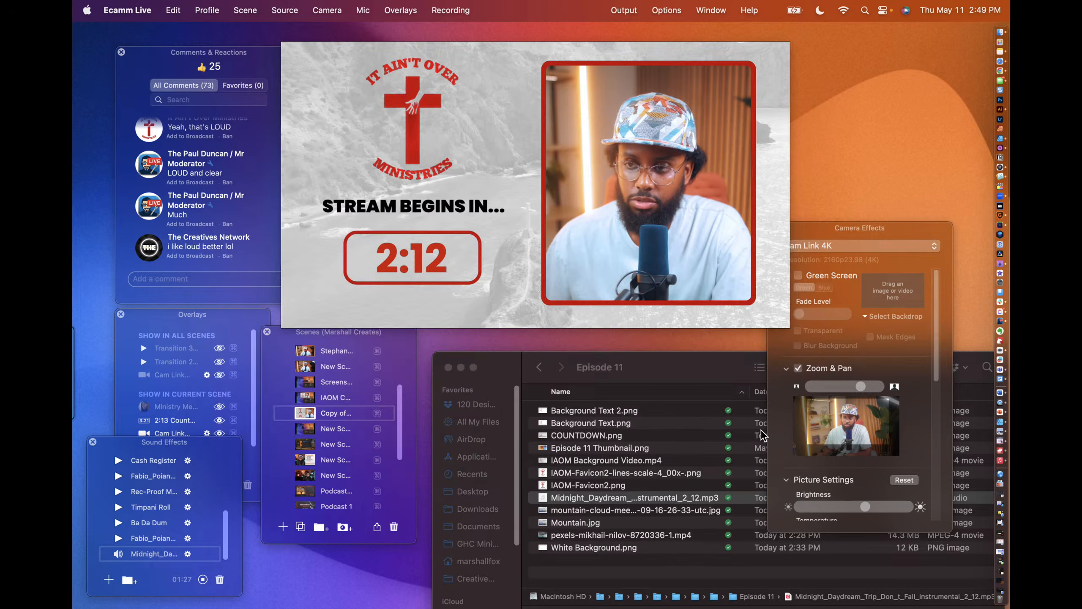
# Step: Test the music and countdown auto-start by switching twice from IAOM Countdown to the Copy of IAOM Countdown scene
pyautogui.click(306, 396)
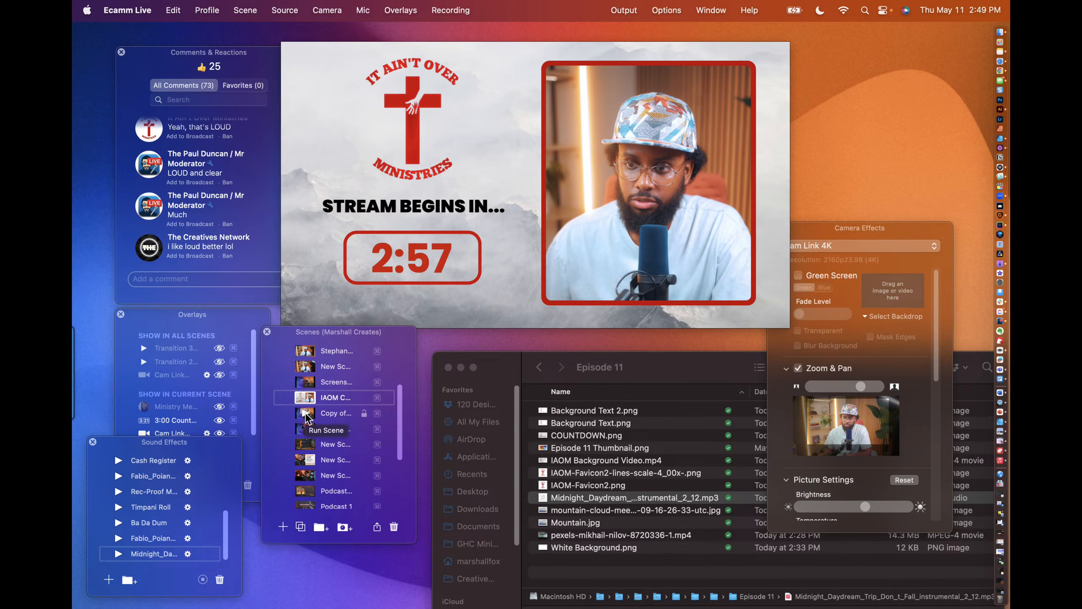
pyautogui.click(306, 413)
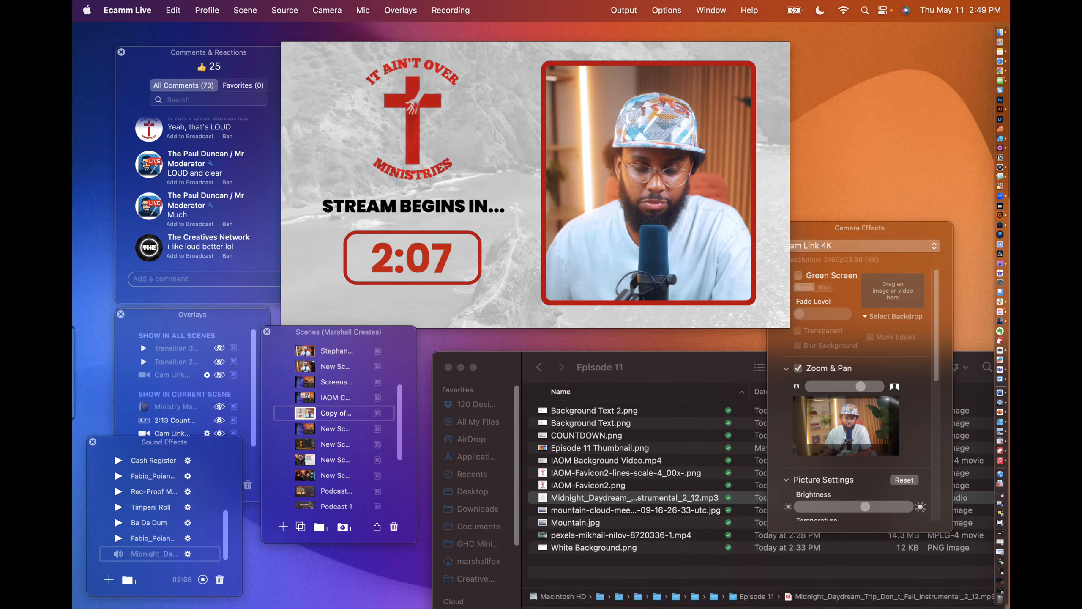
pyautogui.moveTo(487, 277)
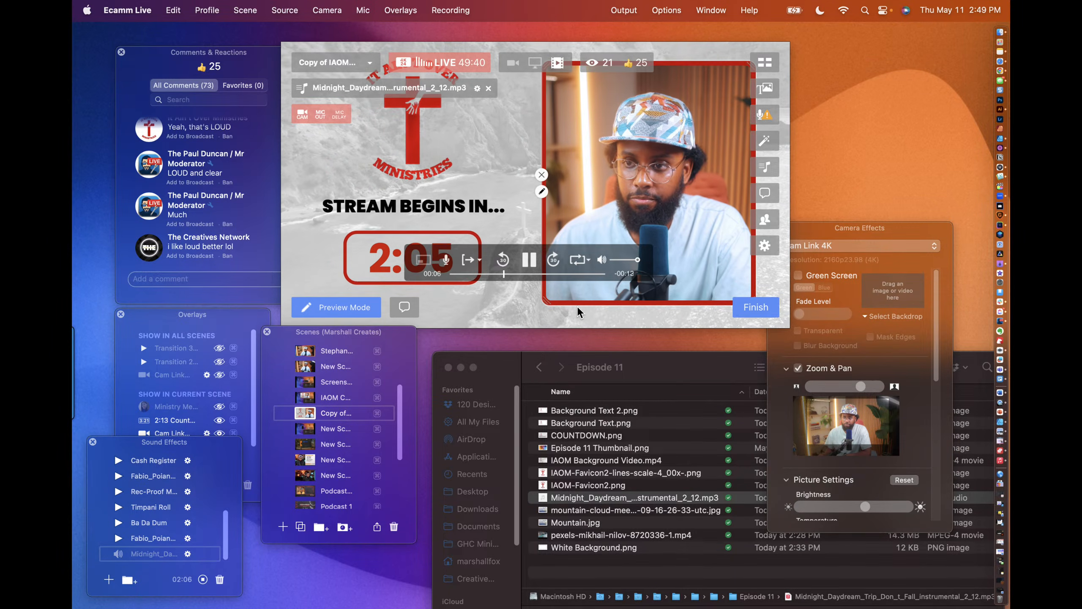
pyautogui.click(306, 399)
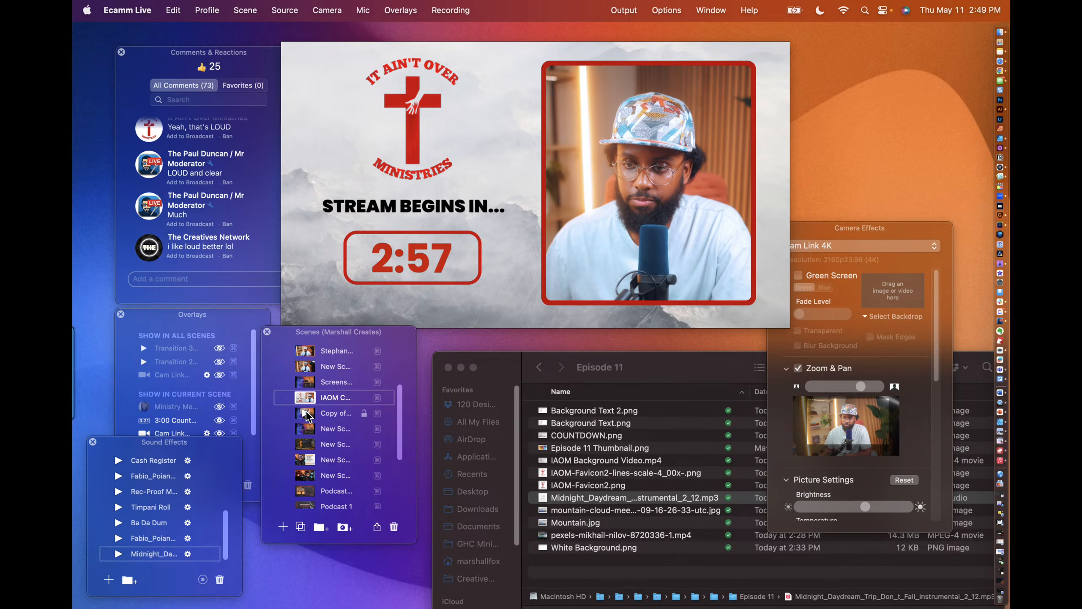
pyautogui.click(307, 414)
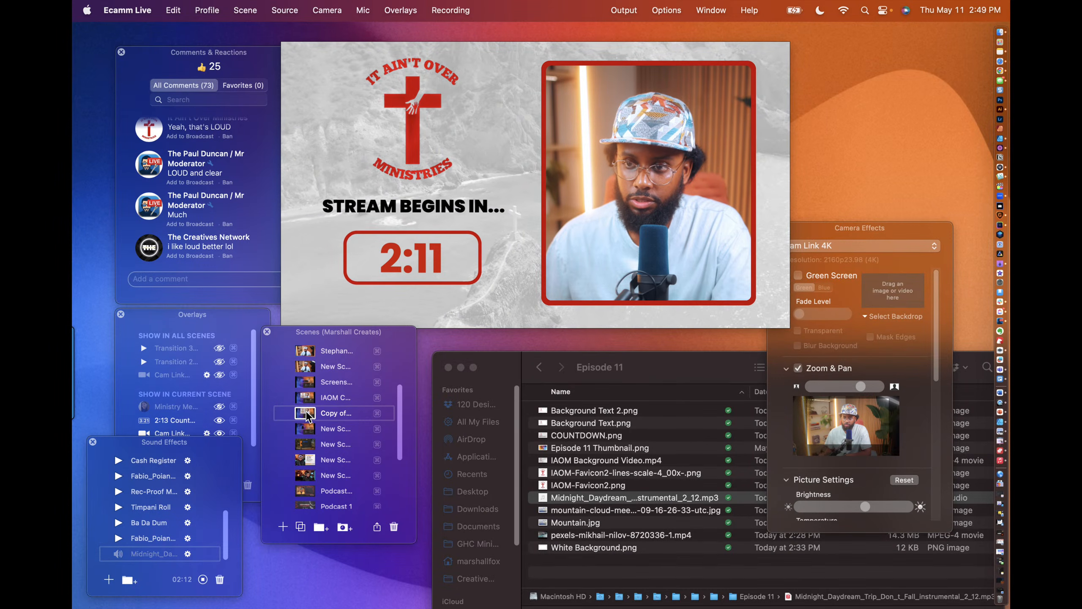
pyautogui.moveTo(486, 295)
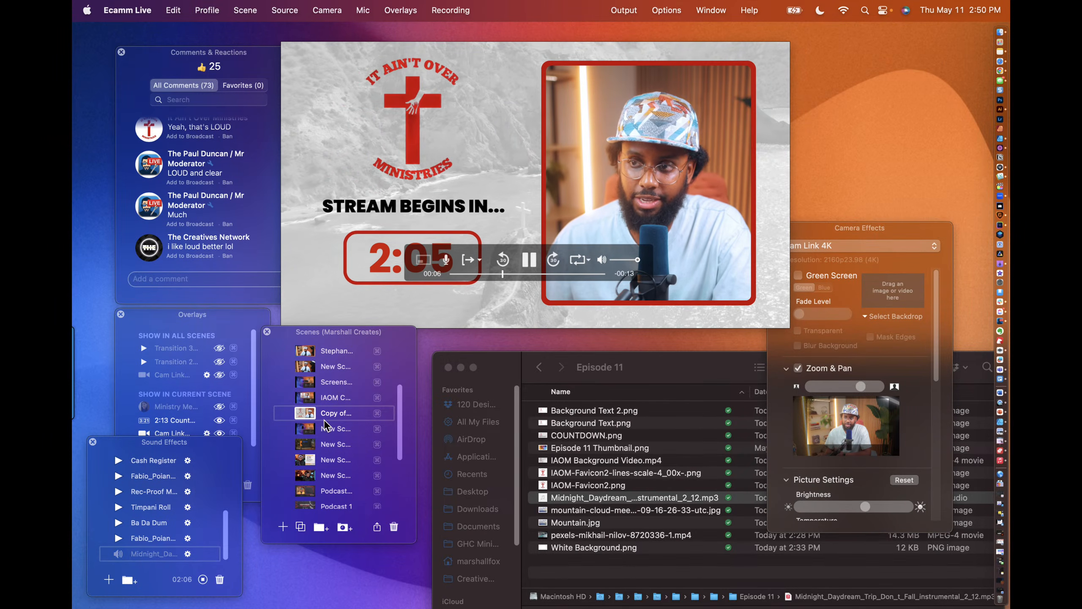
# Step: Widen the Scenes window to show full names, and test switching between Countdown Scene and the full-camera scene below it
pyautogui.scroll(3, 307, 413)
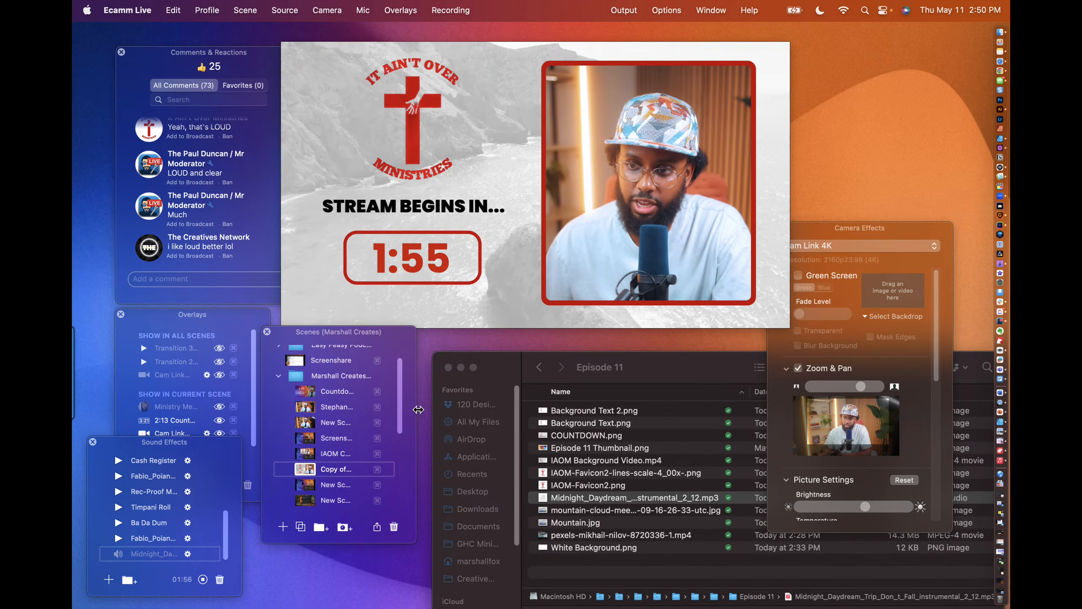
pyautogui.moveTo(416, 410); pyautogui.dragTo(463, 410)
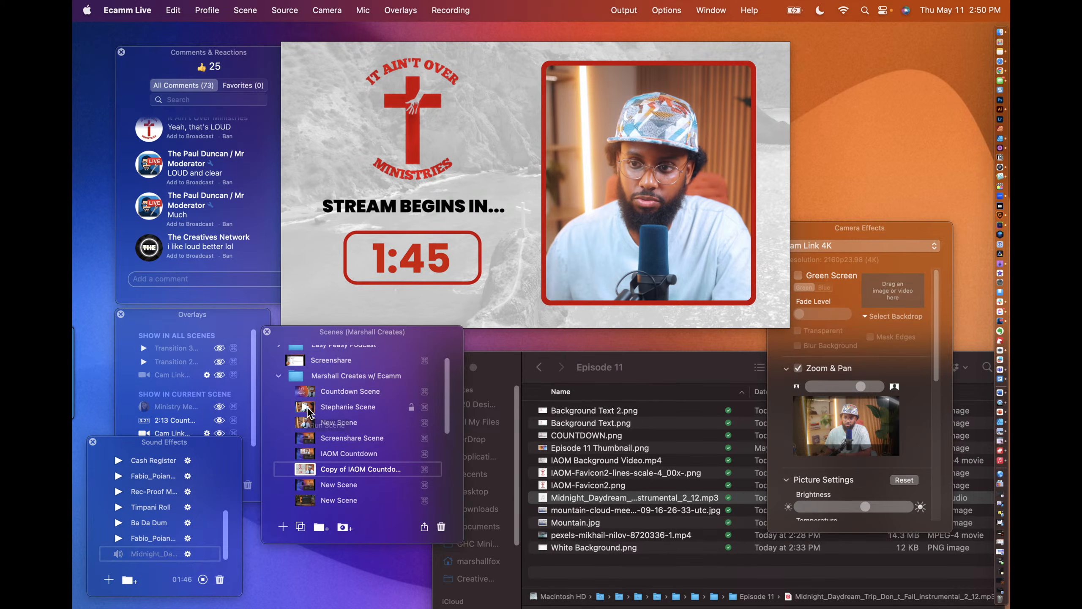
pyautogui.click(308, 409)
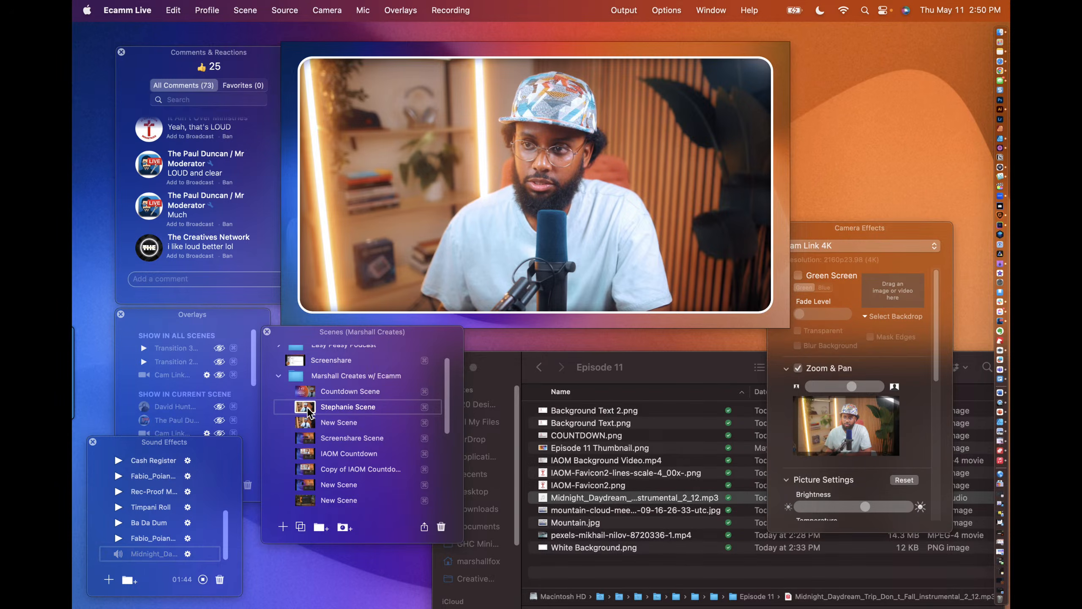
pyautogui.click(306, 392)
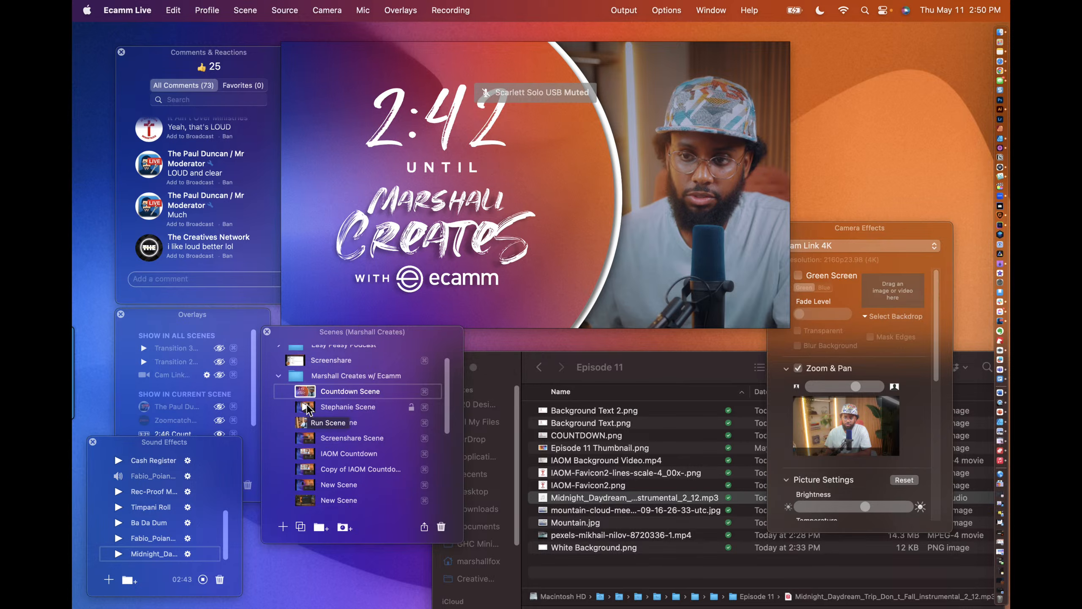
pyautogui.click(307, 409)
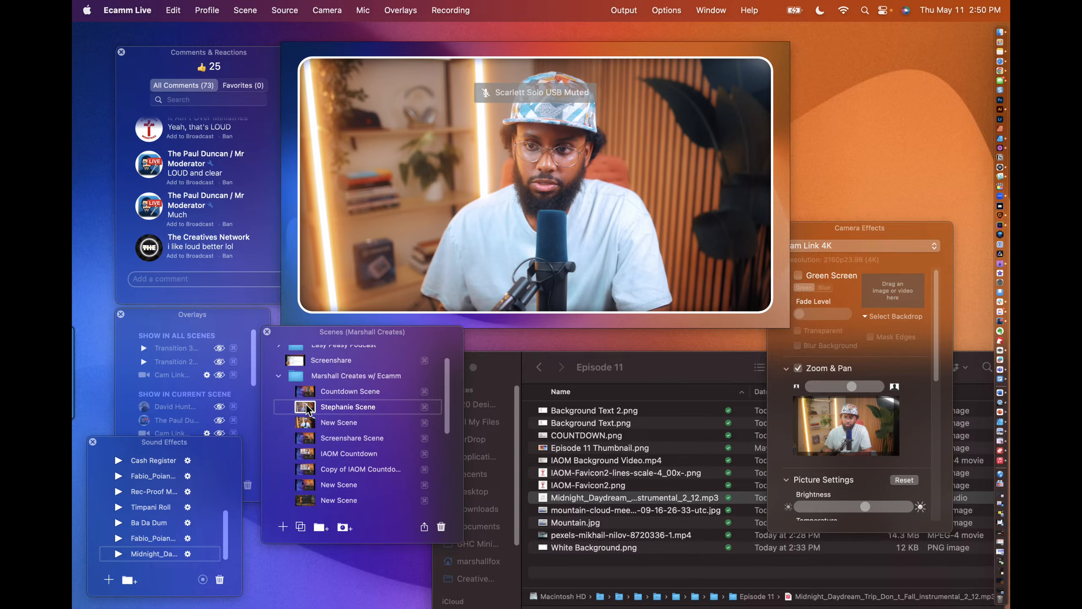
# Step: Look through the scene list and switch the live output to the IAOM Countdown scene
pyautogui.scroll(-2, 316, 450)
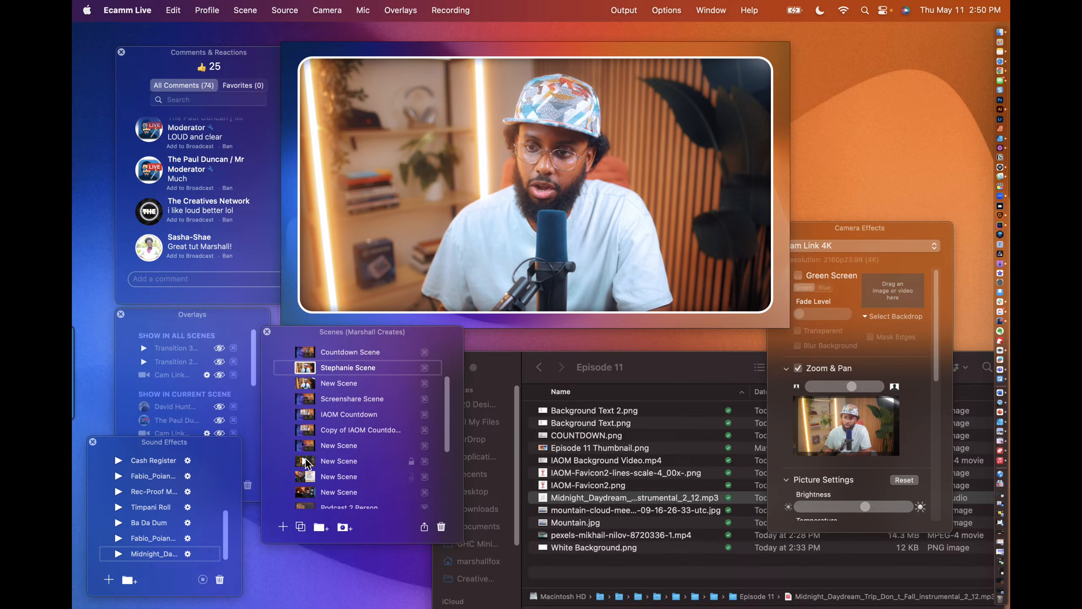
pyautogui.scroll(2, 305, 458)
pyautogui.scroll(2, 305, 457)
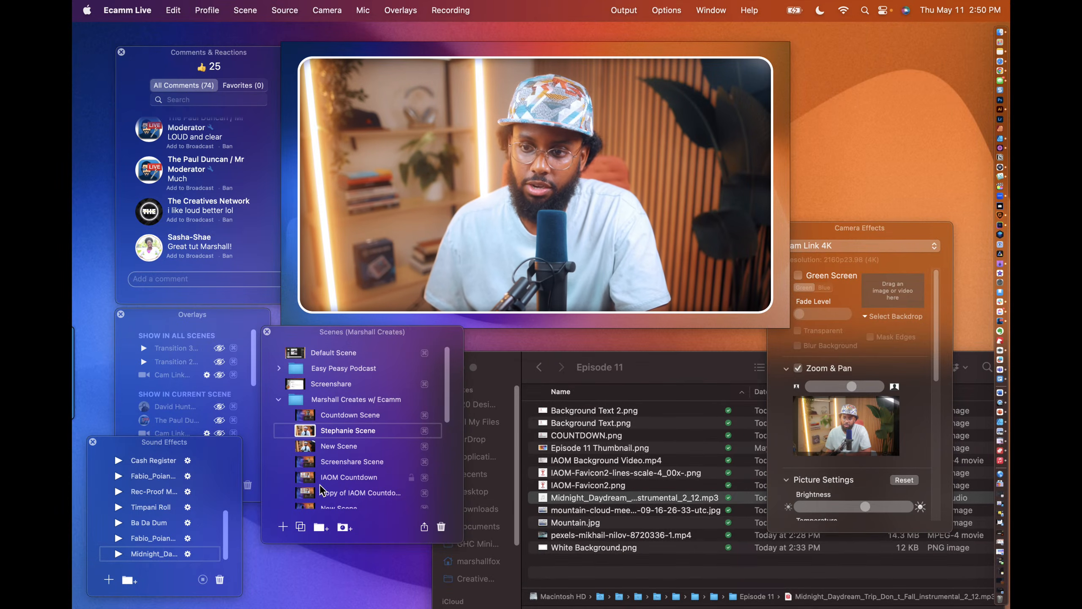
pyautogui.scroll(-6, 316, 465)
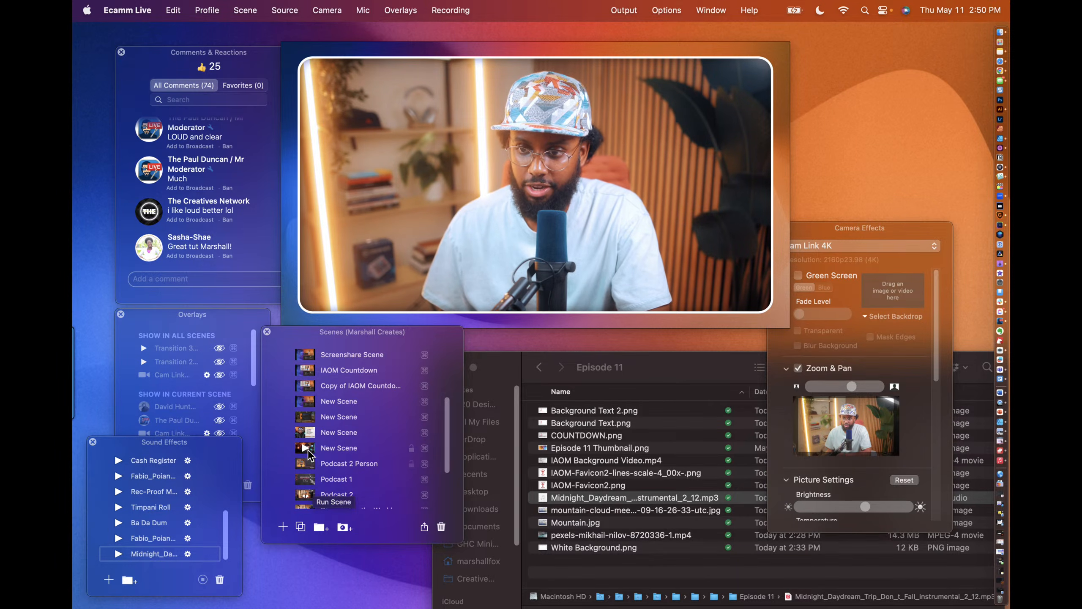
pyautogui.scroll(5, 306, 431)
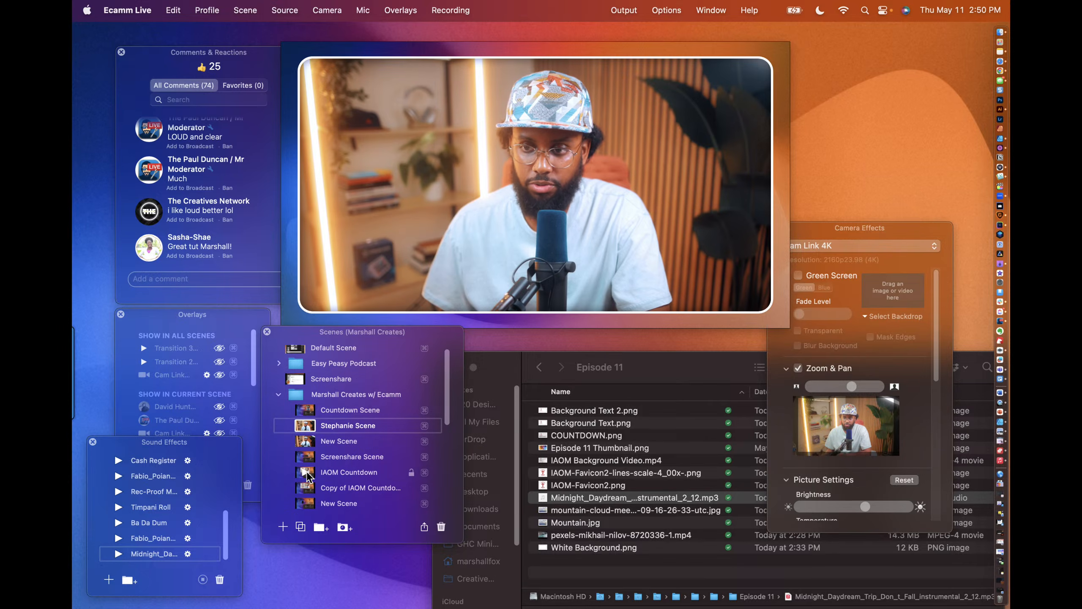
pyautogui.click(306, 470)
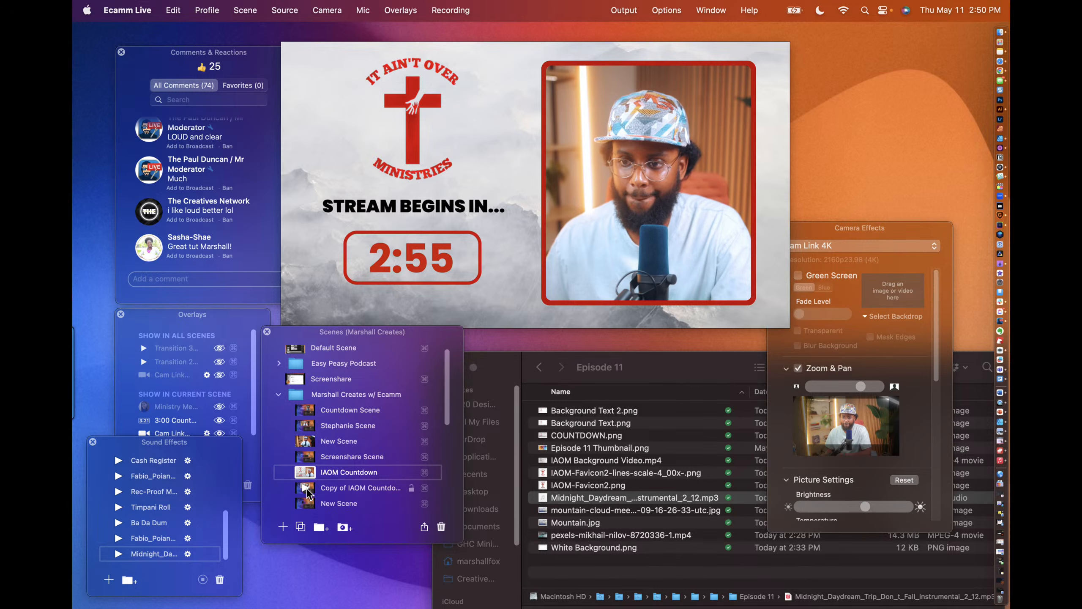
# Step: Switch the live output to the Copy of IAOM Countdown scene, and test muting and unmuting the microphone
pyautogui.click(307, 488)
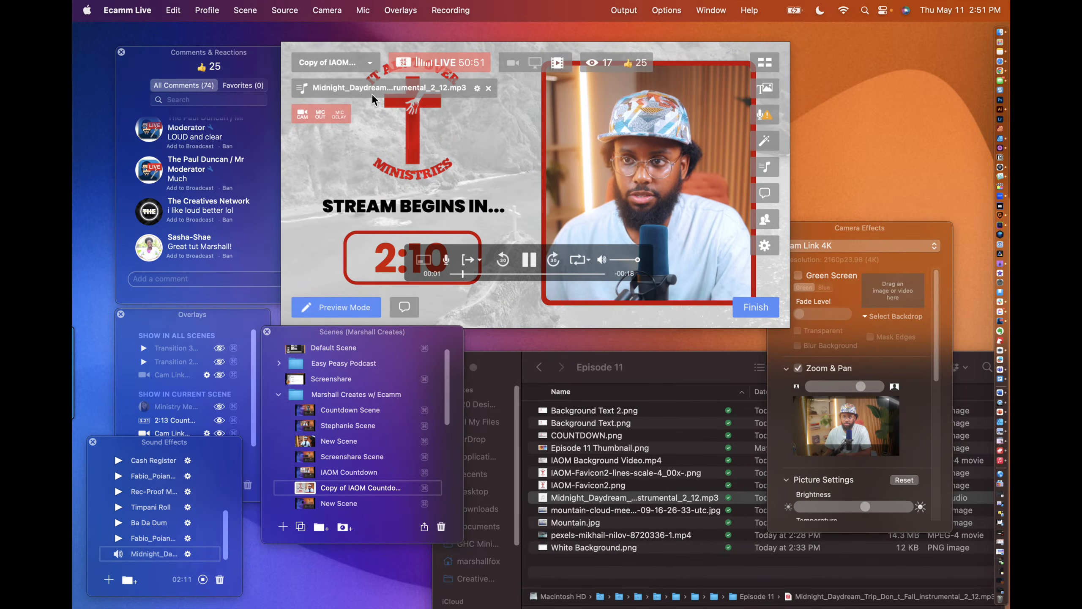
pyautogui.click(477, 88)
pyautogui.click(476, 88)
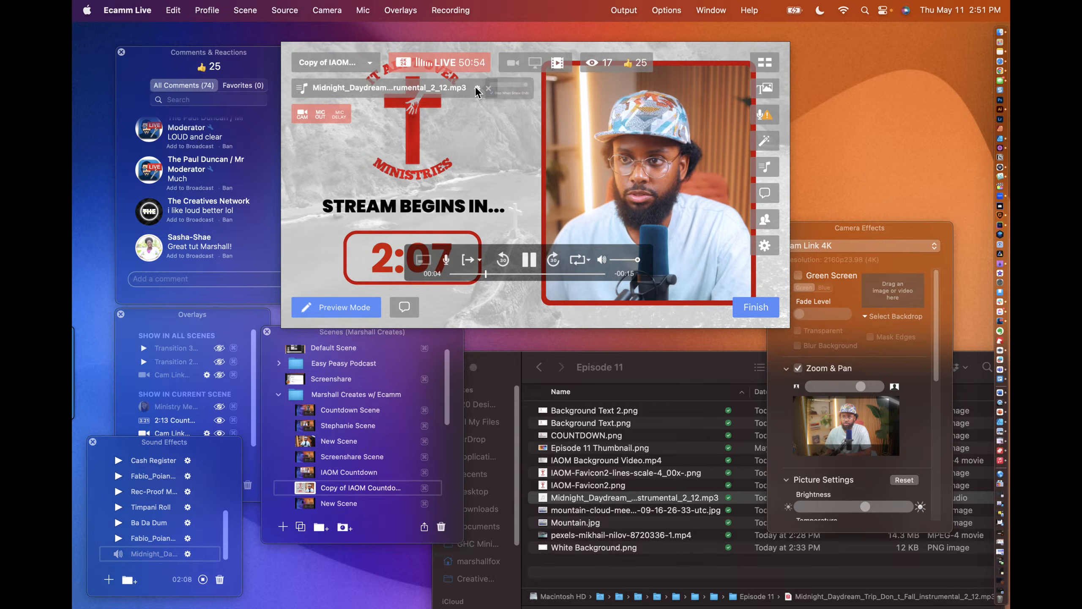
pyautogui.click(448, 261)
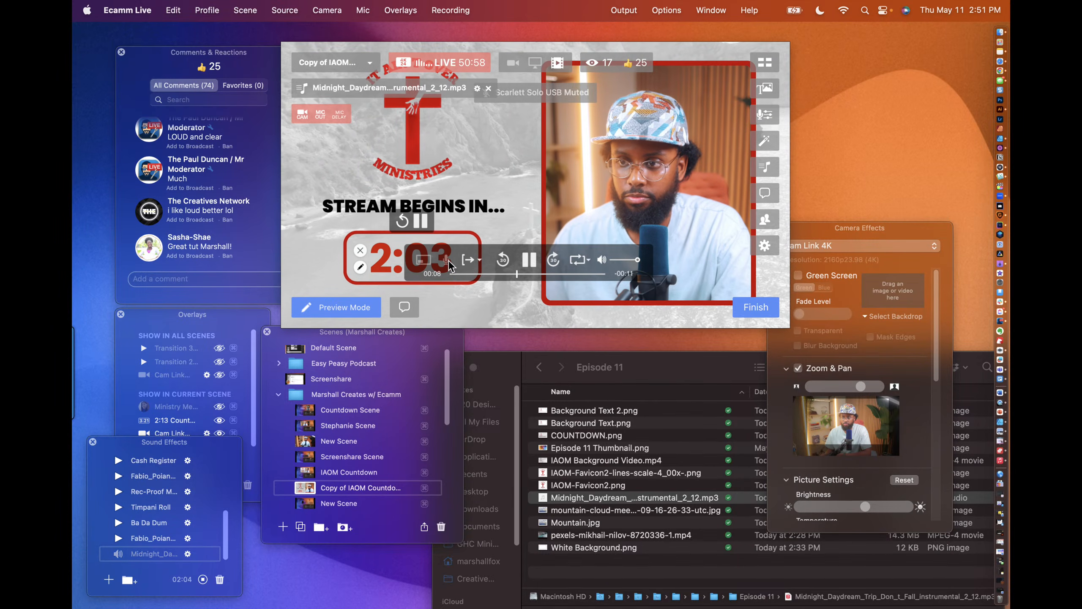
pyautogui.click(446, 260)
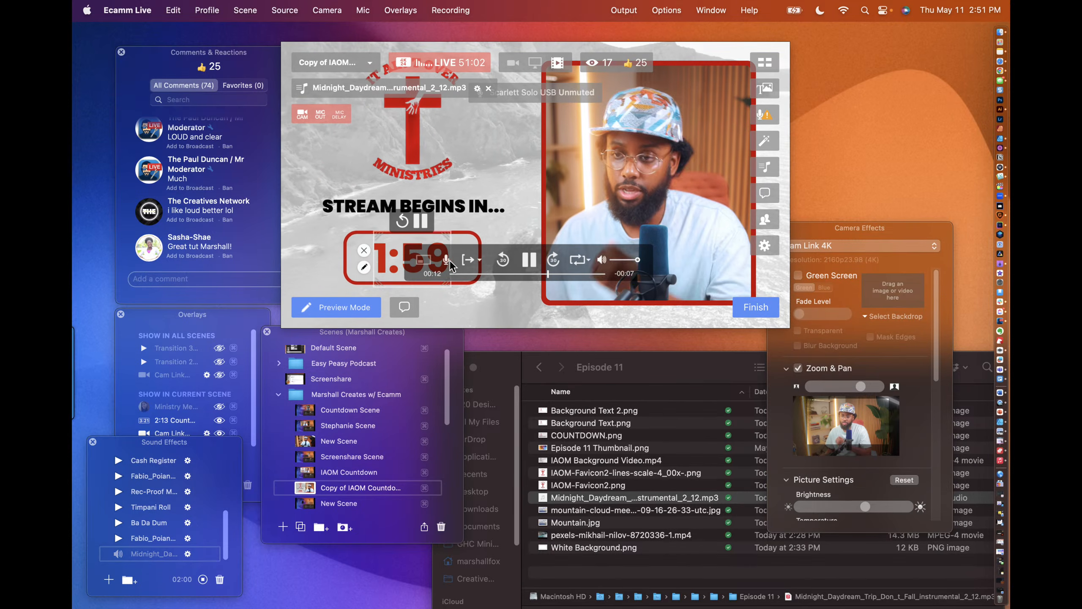
# Step: Lower the background video's playback volume and pause the video
pyautogui.moveTo(610, 267)
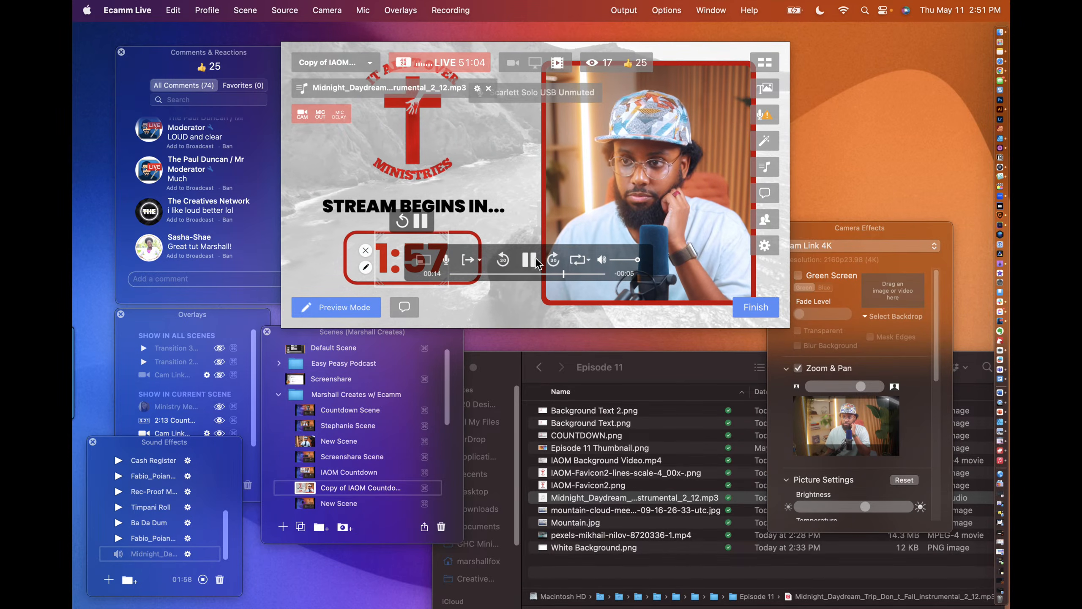
pyautogui.click(601, 260)
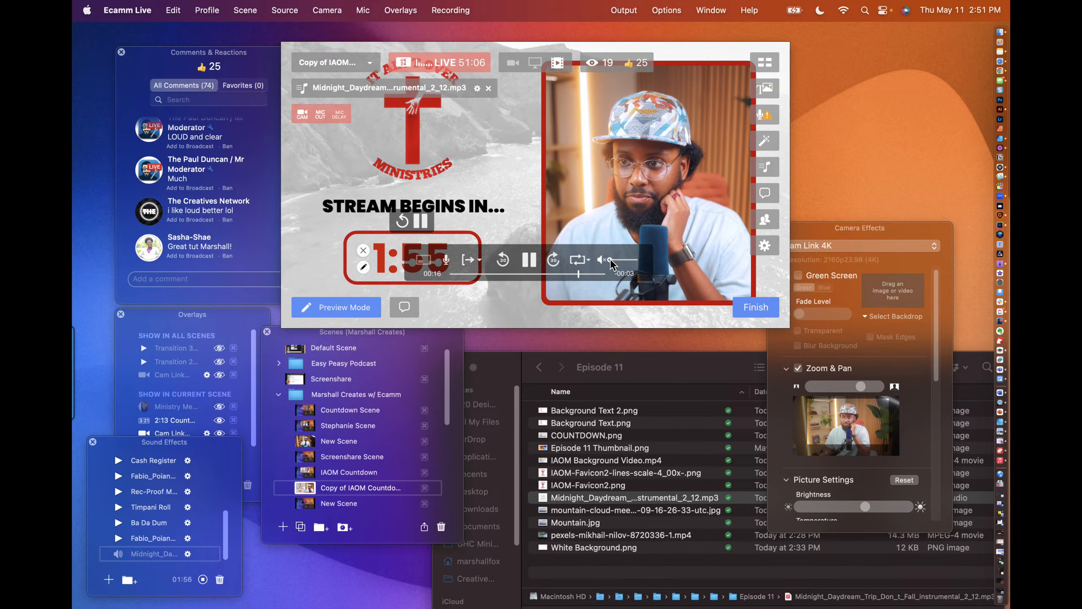
pyautogui.click(529, 258)
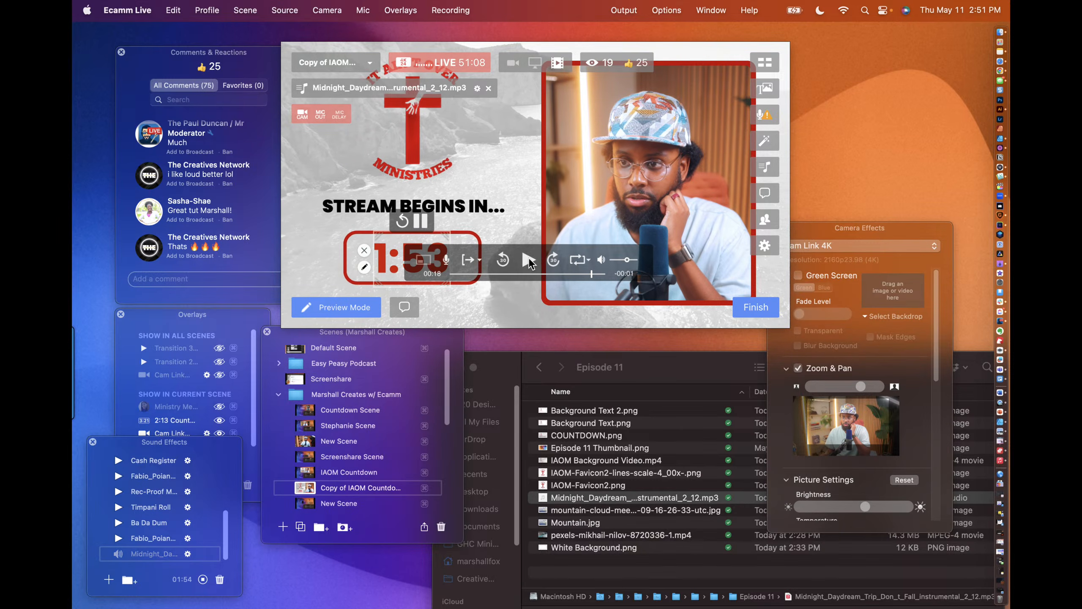
# Step: Lower the volume of the playing Midnight_Daydream music track and close its sound settings
pyautogui.click(477, 88)
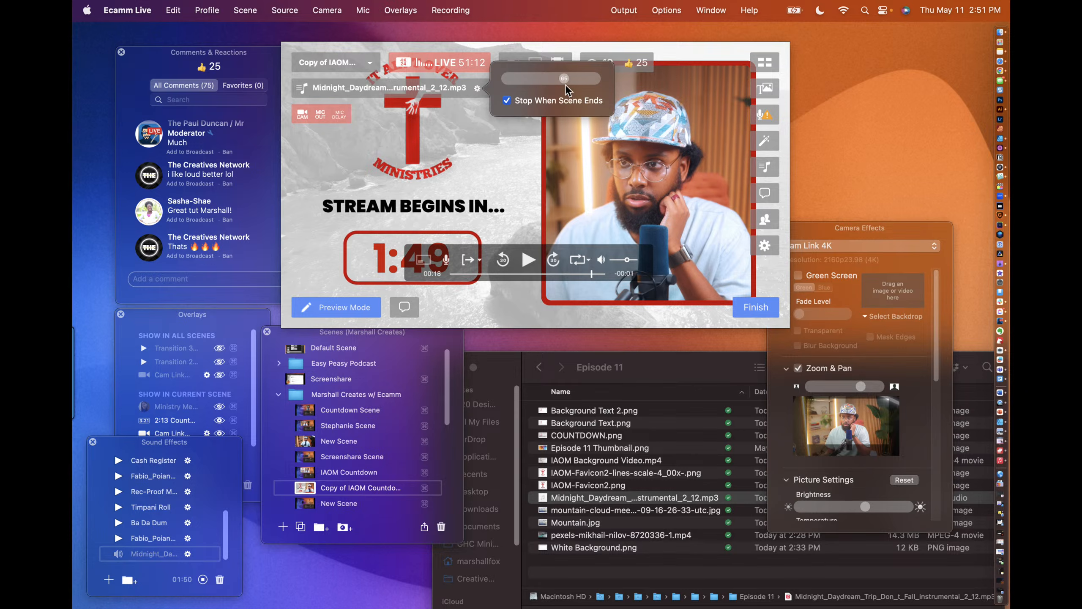
pyautogui.moveTo(565, 85); pyautogui.dragTo(521, 87)
pyautogui.click(395, 219)
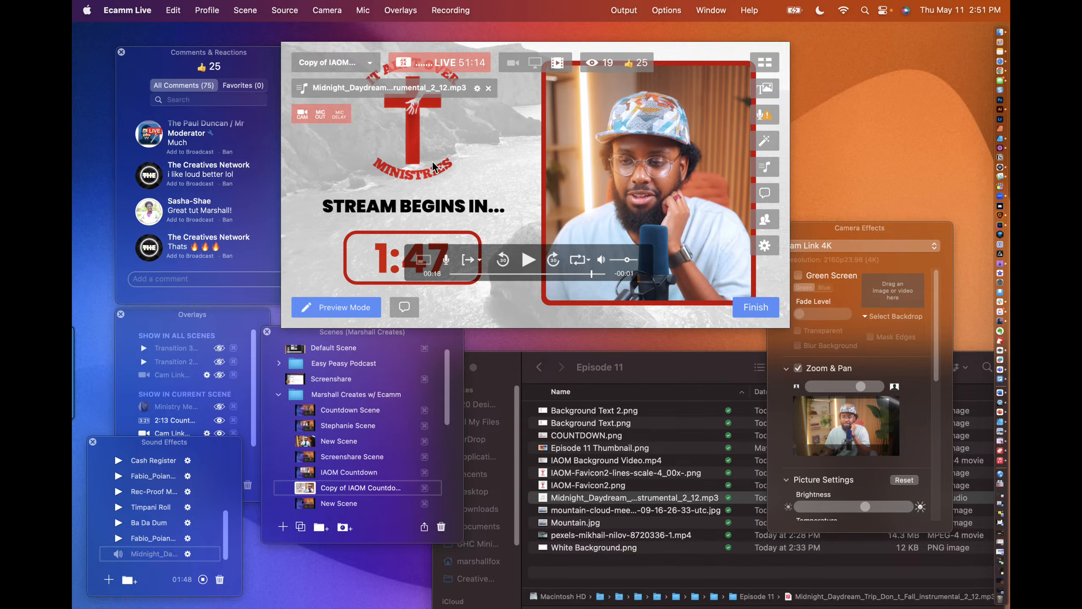
# Step: Move the floating video playback controls off the countdown timer
pyautogui.click(446, 260)
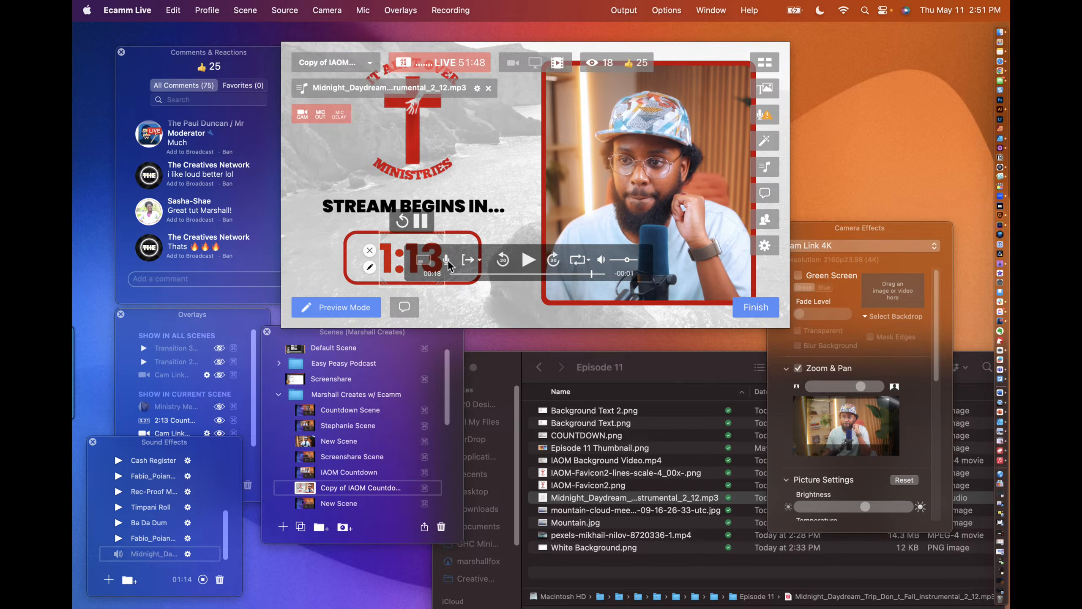
pyautogui.click(446, 259)
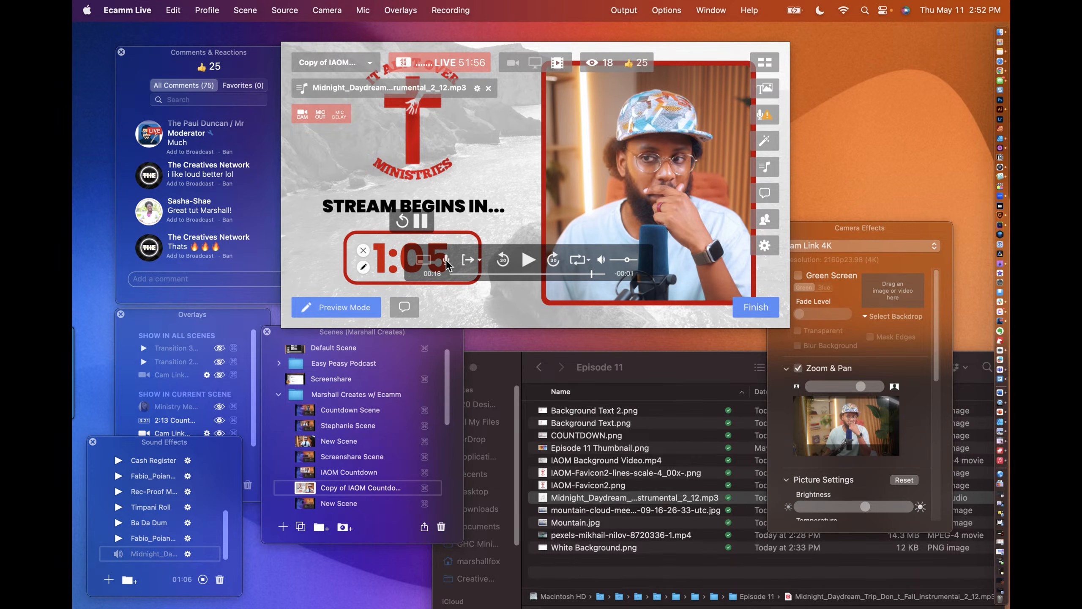
pyautogui.moveTo(493, 253); pyautogui.dragTo(586, 267)
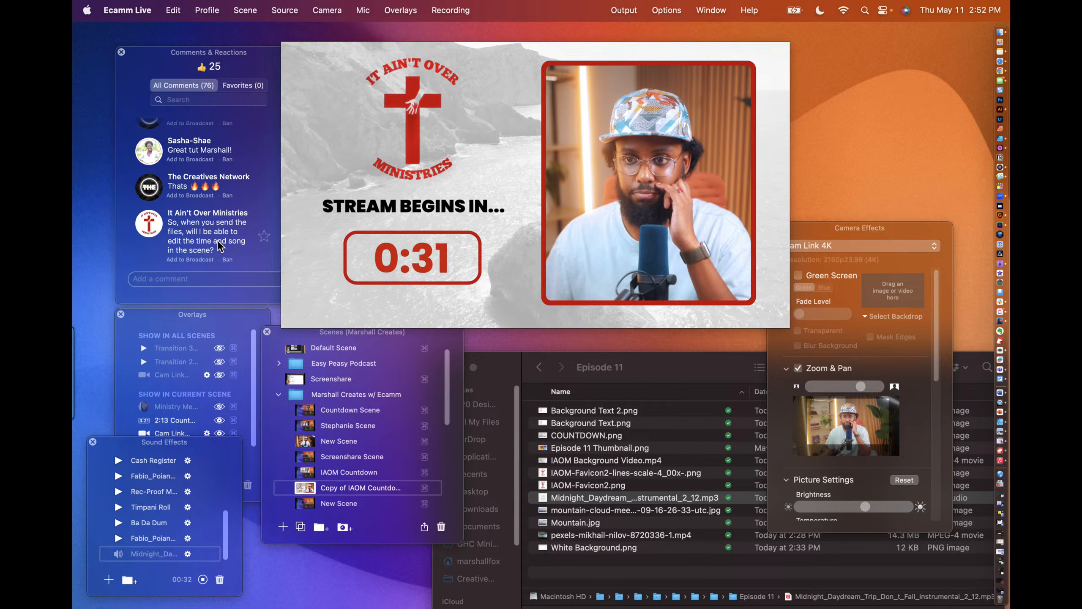
# Step: Show the viewer's question about editing the time and song on the broadcast, and take it off again
pyautogui.click(185, 259)
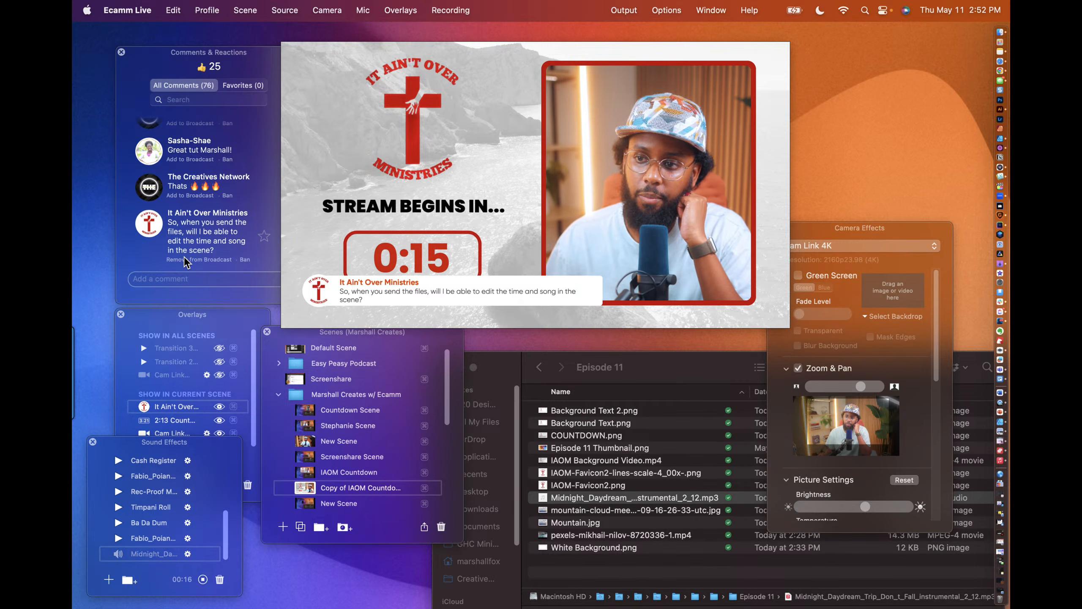
pyautogui.moveTo(468, 315)
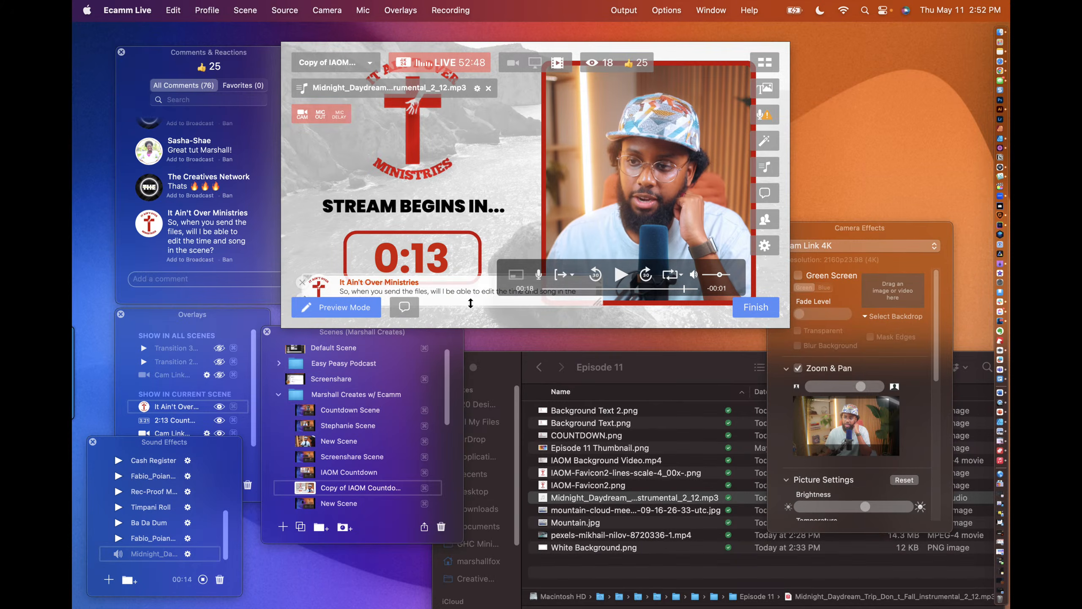
# Step: Review the countdown overlay's duration, Auto-Start and next-scene settings, and close them without saving
pyautogui.moveTo(427, 267)
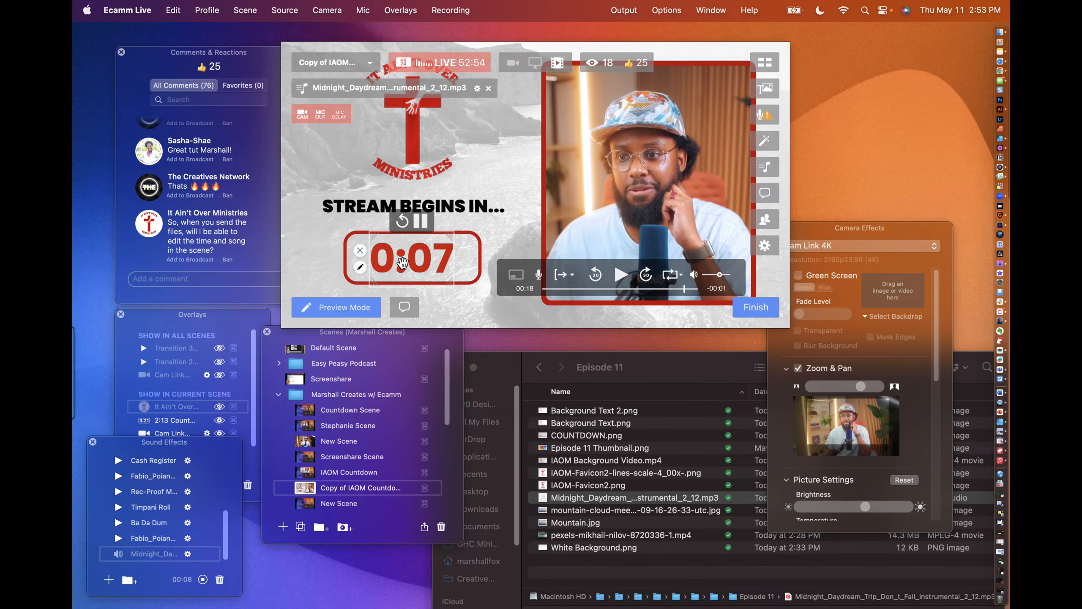
pyautogui.click(358, 267)
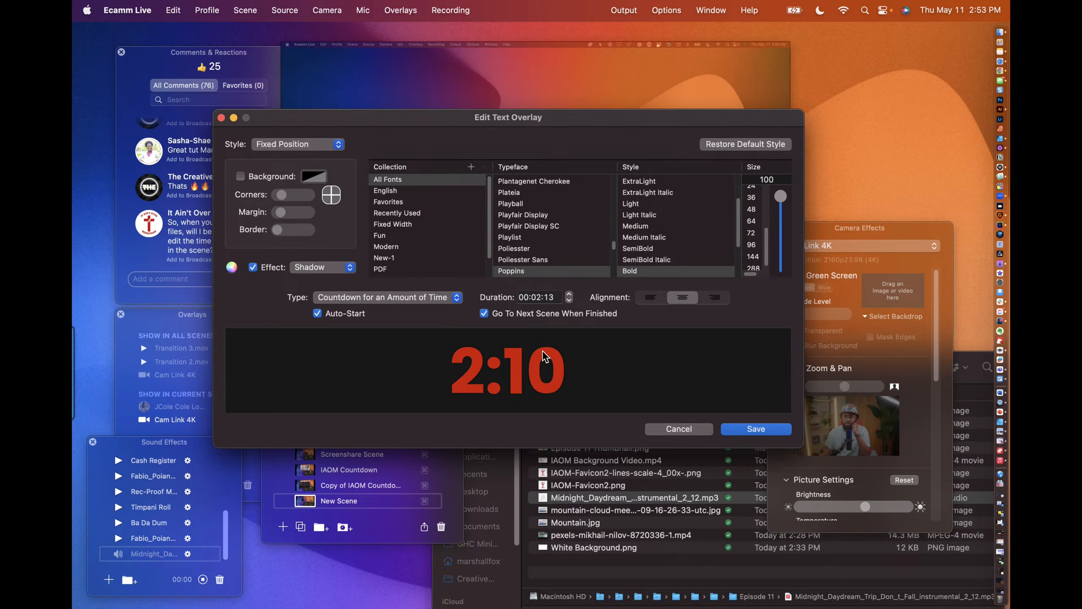
pyautogui.click(679, 429)
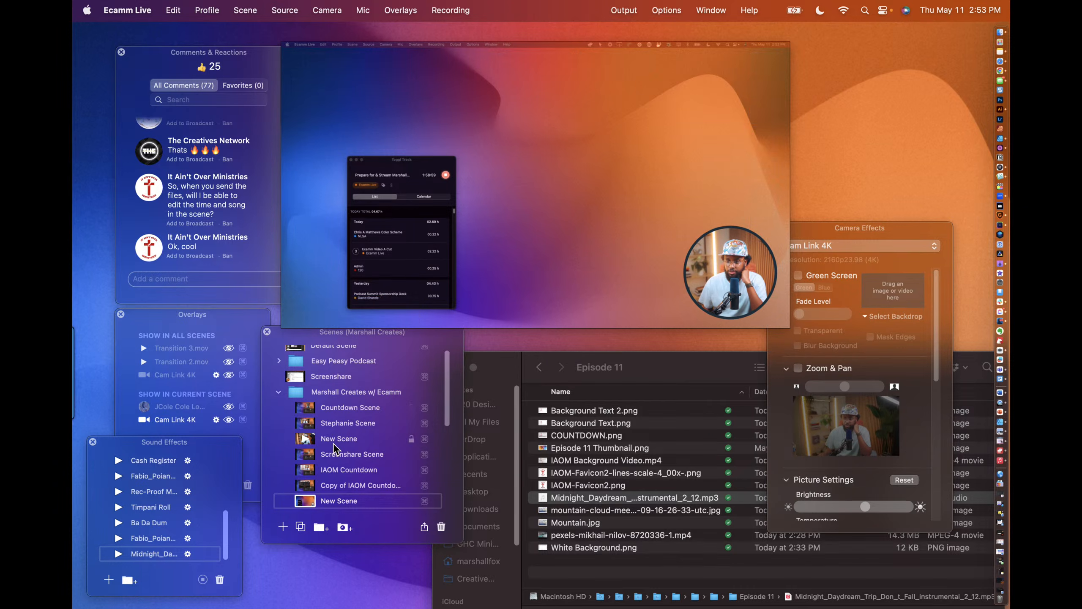
# Step: Find the IAOM Countdown scene in the scene list and switch the live output to it
pyautogui.scroll(-4, 316, 448)
pyautogui.scroll(-1, 316, 448)
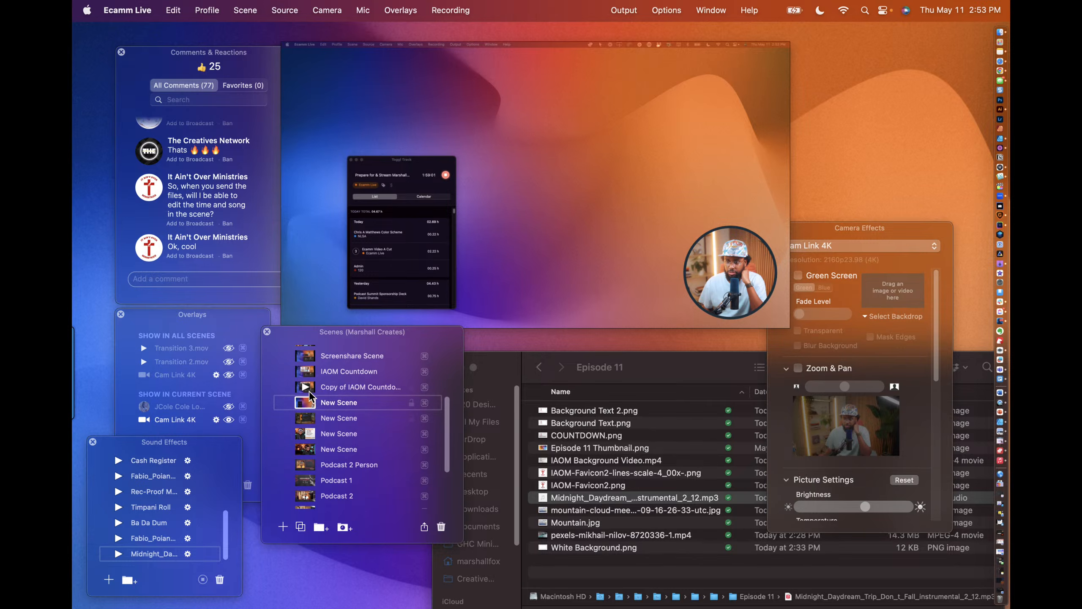
pyautogui.click(306, 372)
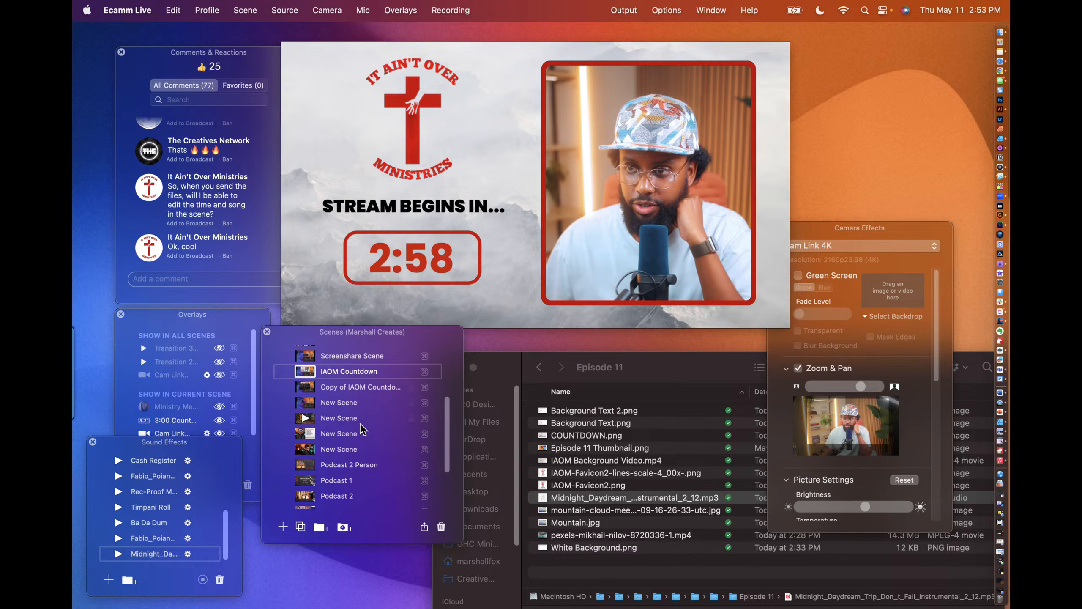